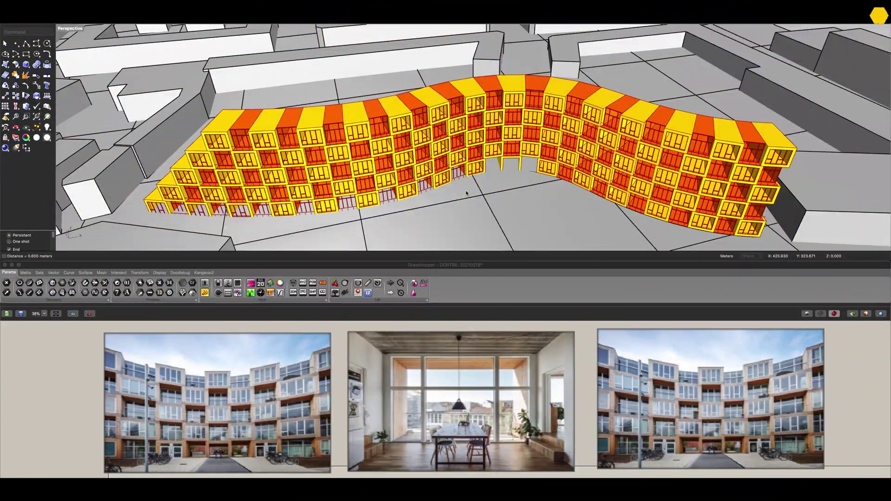
Step: Examine the finished curved, stepped building made of alternating yellow and orange modules from several angles
{"action": "right_click_drag", "start_coordinate": [467, 193], "coordinate": [446, 196]}
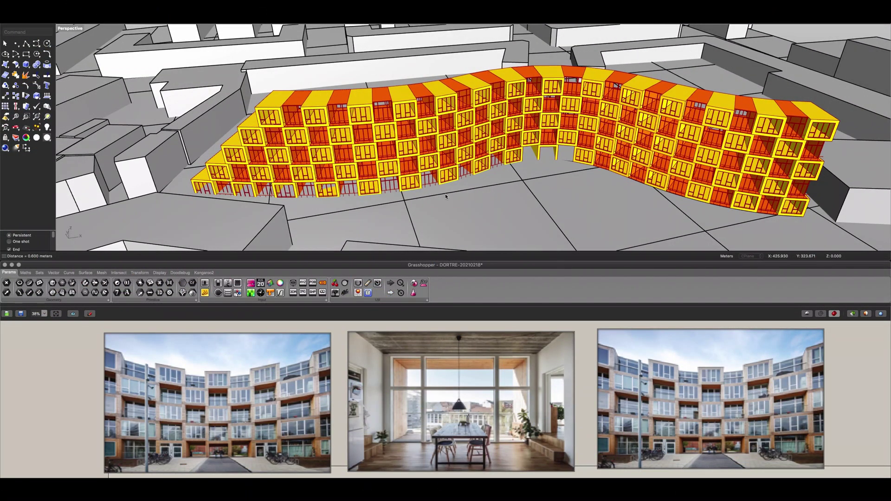
{"action": "left_click", "coordinate": [568, 162]}
{"action": "left_click", "coordinate": [569, 163]}
{"action": "right_click_drag", "start_coordinate": [569, 162], "coordinate": [473, 158]}
{"action": "scroll", "coordinate": [476, 119], "scroll_direction": "up", "scroll_amount": 3}
{"action": "left_click", "coordinate": [481, 81]}
{"action": "left_click_drag", "start_coordinate": [486, 152], "coordinate": [501, 127]}
{"action": "left_click_drag", "start_coordinate": [422, 194], "coordinate": [426, 199]}
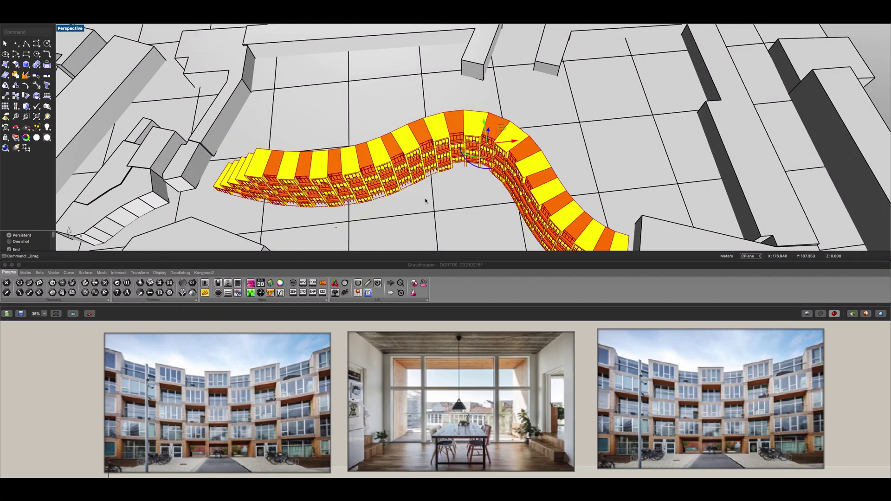
Step: Examine the four separate module variants placed outside the site model
{"action": "right_click_drag", "start_coordinate": [441, 193], "coordinate": [438, 160]}
{"action": "right_click_drag", "start_coordinate": [171, 170], "coordinate": [421, 179], "text": "shift"}
{"action": "scroll", "coordinate": [398, 171], "scroll_direction": "up", "scroll_amount": 8}
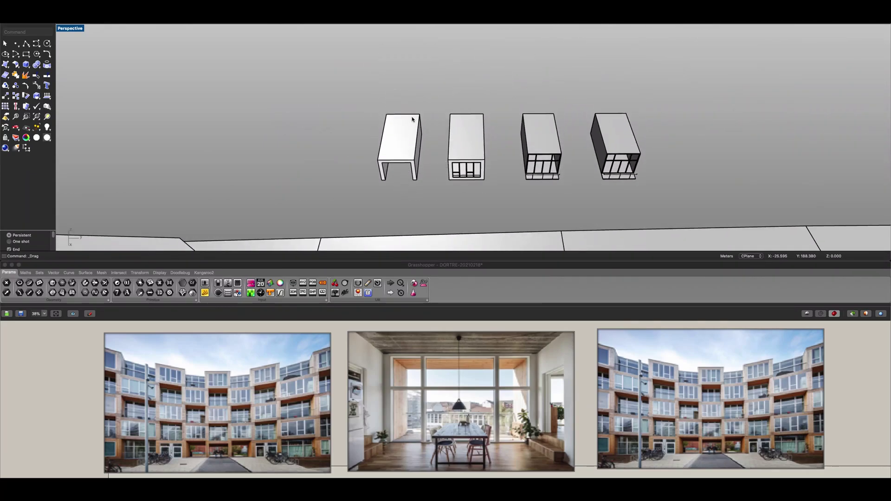
{"action": "right_click_drag", "start_coordinate": [481, 187], "coordinate": [500, 185]}
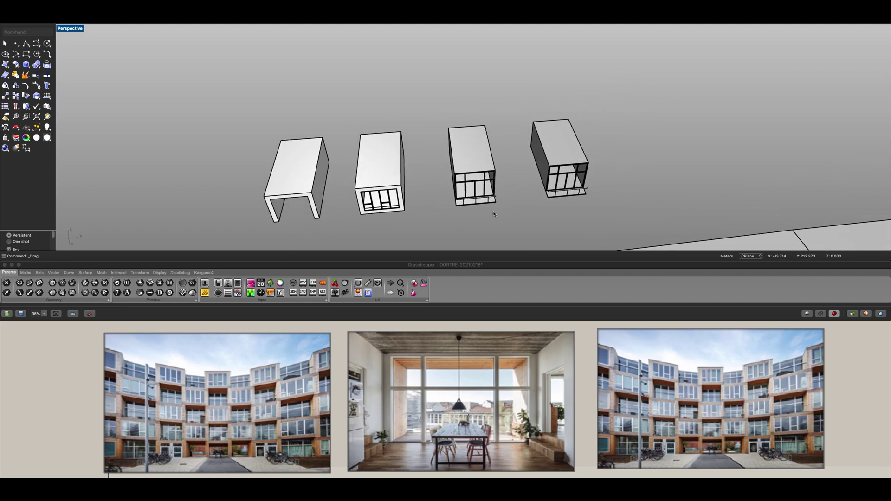
{"action": "right_click_drag", "start_coordinate": [493, 187], "coordinate": [440, 154]}
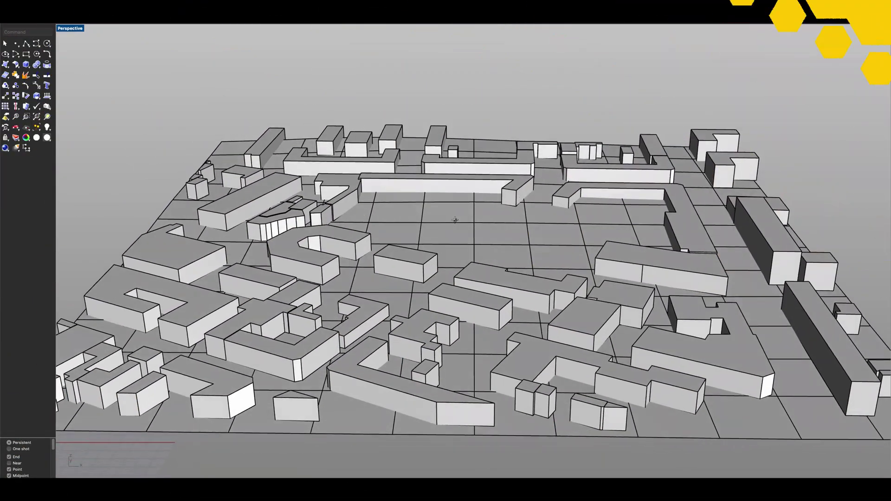
Step: In the Top view, draw an open degree 3 curve with five control points, snaking across the empty plot amid the surrounding buildings
{"action": "scroll", "coordinate": [454, 219], "scroll_direction": "down", "scroll_amount": 3}
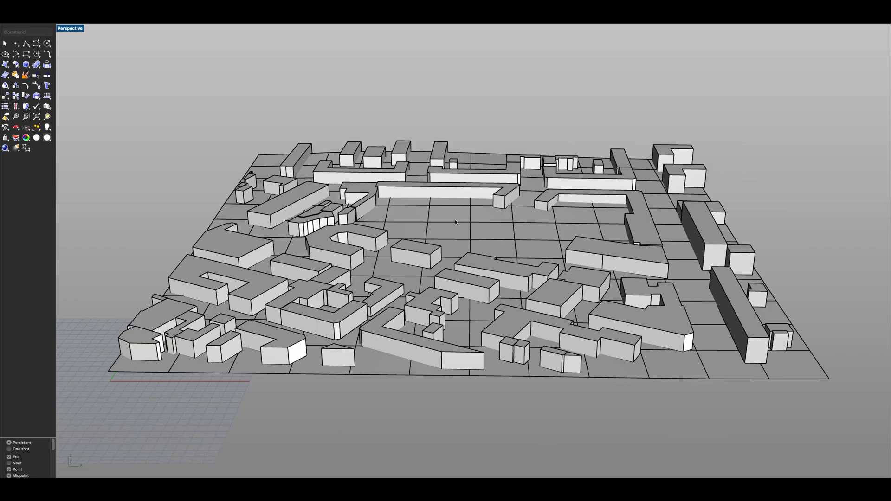
{"action": "right_click_drag", "start_coordinate": [455, 219], "coordinate": [453, 230]}
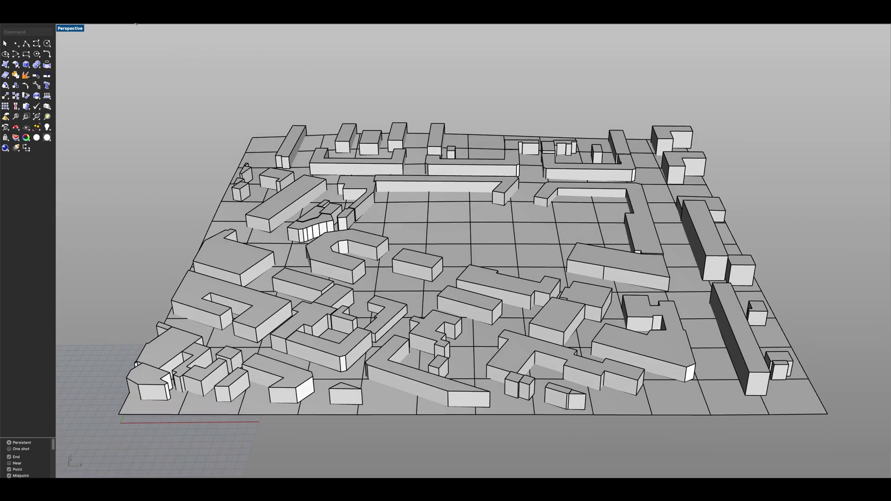
{"action": "left_click", "coordinate": [134, 19]}
{"action": "scroll", "coordinate": [356, 203], "scroll_direction": "down", "scroll_amount": 6}
{"action": "scroll", "coordinate": [472, 234], "scroll_direction": "down", "scroll_amount": 6}
{"action": "right_click_drag", "start_coordinate": [636, 230], "coordinate": [514, 240]}
{"action": "scroll", "coordinate": [513, 238], "scroll_direction": "up", "scroll_amount": 6}
{"action": "scroll", "coordinate": [403, 240], "scroll_direction": "up", "scroll_amount": 4}
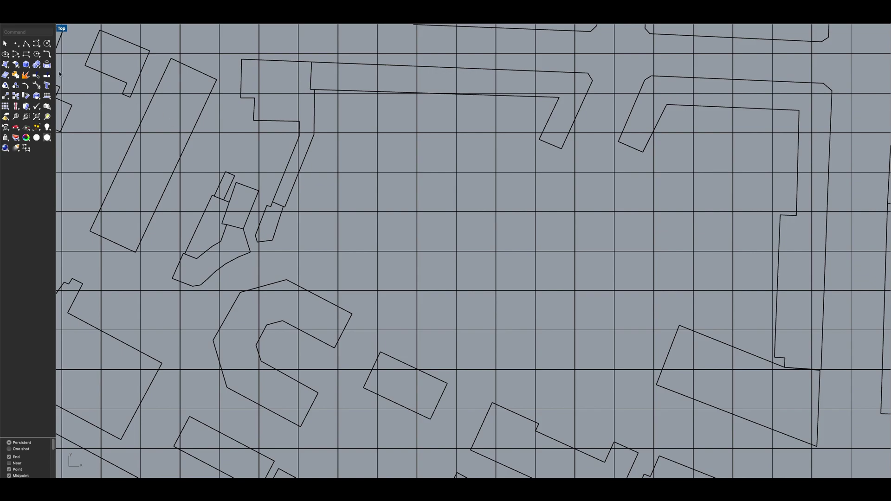
{"action": "left_click", "coordinate": [36, 43]}
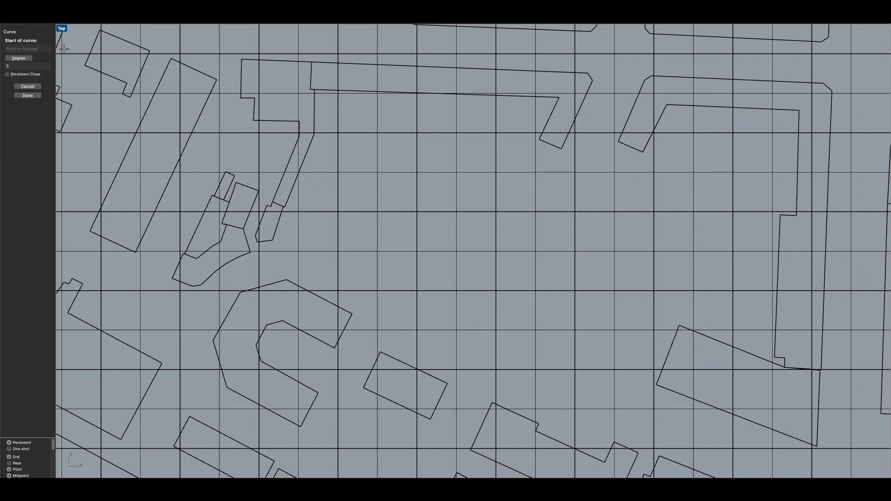
{"action": "left_click", "coordinate": [312, 236]}
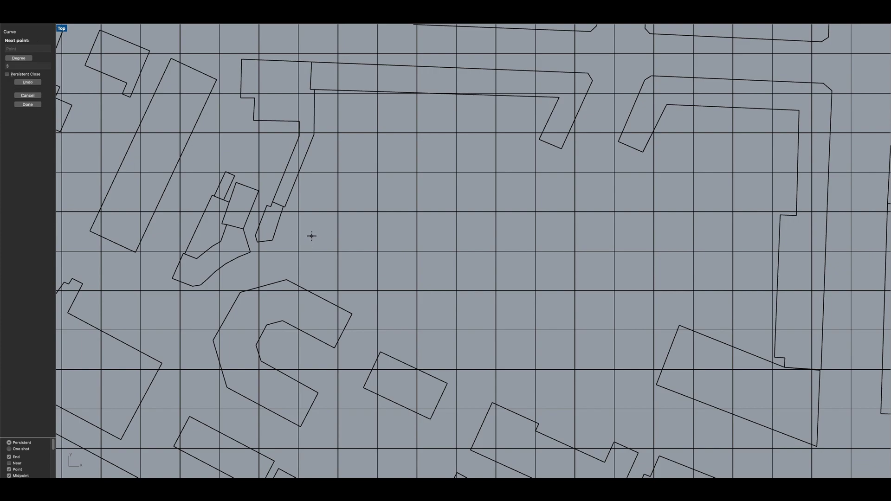
{"action": "left_click", "coordinate": [405, 271]}
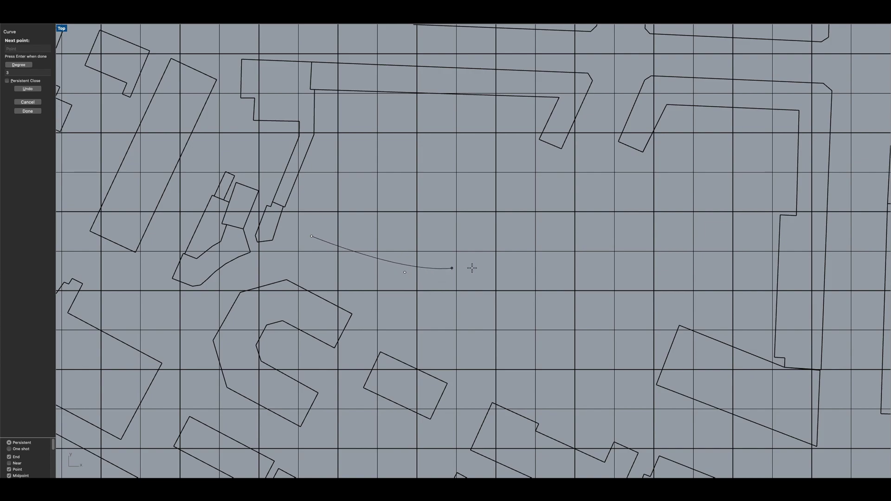
{"action": "left_click", "coordinate": [530, 261]}
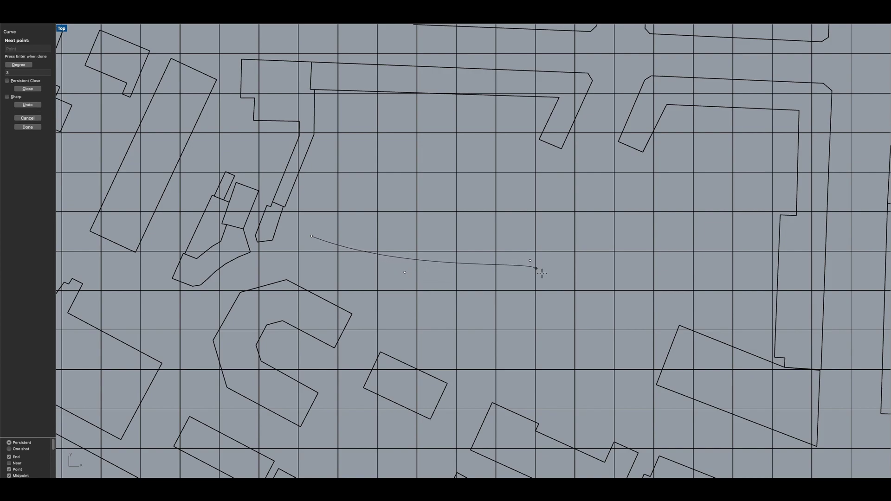
{"action": "left_click", "coordinate": [564, 316]}
{"action": "left_click", "coordinate": [633, 372]}
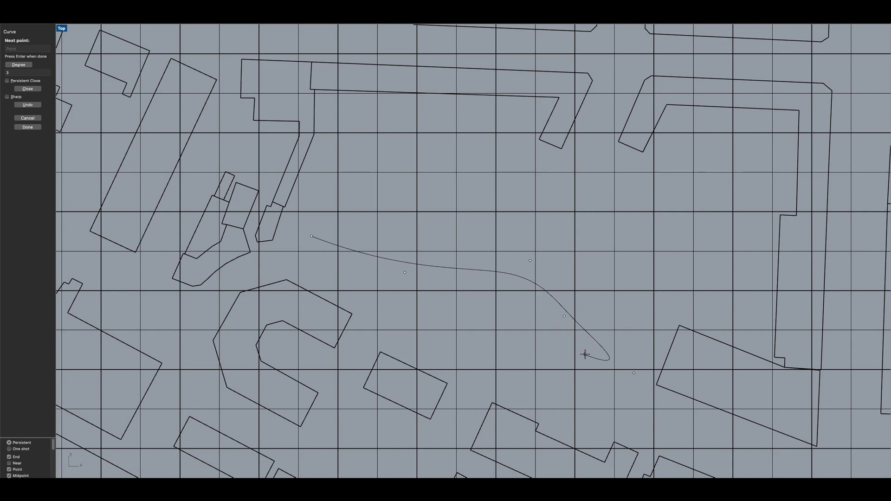
{"action": "key", "text": "Return"}
Step: Show the curve's control points and reshape its bend by moving the fourth point down-left and the third point up-right
{"action": "left_click", "coordinate": [567, 317]}
{"action": "key", "text": "F10"}
{"action": "left_click", "coordinate": [563, 316]}
{"action": "left_click_drag", "start_coordinate": [565, 320], "coordinate": [542, 342]}
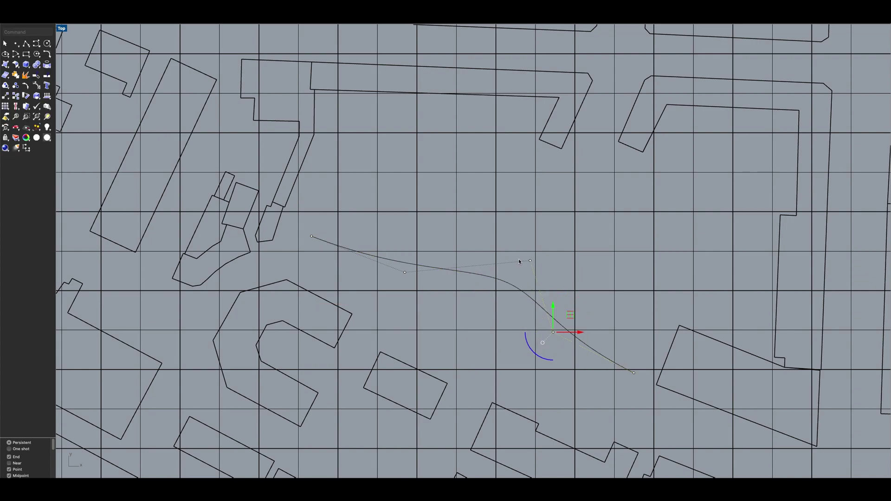
{"action": "left_click", "coordinate": [531, 262]}
{"action": "left_click", "coordinate": [548, 243]}
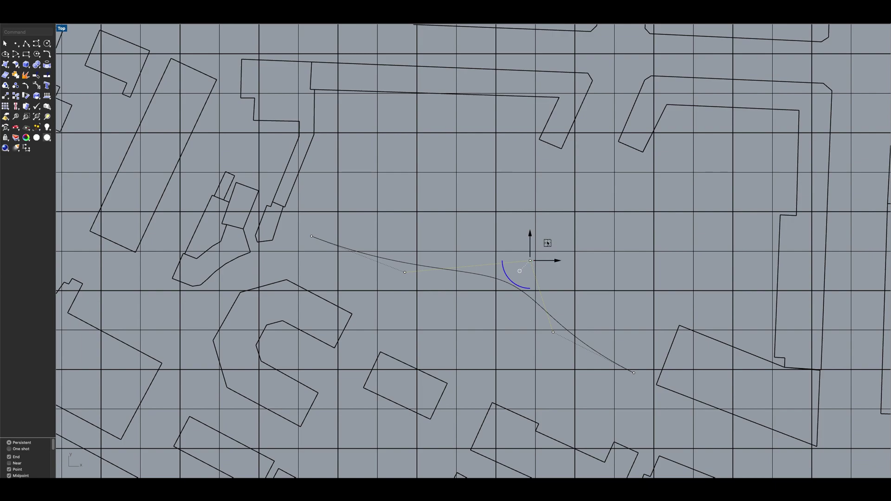
{"action": "left_click_drag", "start_coordinate": [547, 242], "coordinate": [579, 208]}
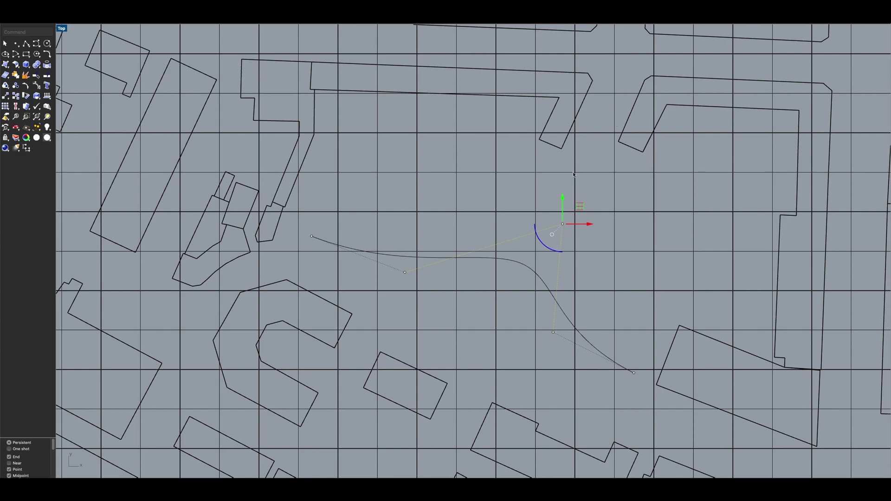
Step: Turn off the curve's control points and return to the Perspective view
{"action": "key", "text": "Escape"}
{"action": "scroll", "coordinate": [507, 266], "scroll_direction": "down", "scroll_amount": 4}
{"action": "key", "text": "Escape"}
{"action": "scroll", "coordinate": [500, 275], "scroll_direction": "up", "scroll_amount": 2}
{"action": "scroll", "coordinate": [489, 290], "scroll_direction": "down", "scroll_amount": 3}
{"action": "scroll", "coordinate": [511, 274], "scroll_direction": "up", "scroll_amount": 1}
{"action": "left_click", "coordinate": [514, 256]}
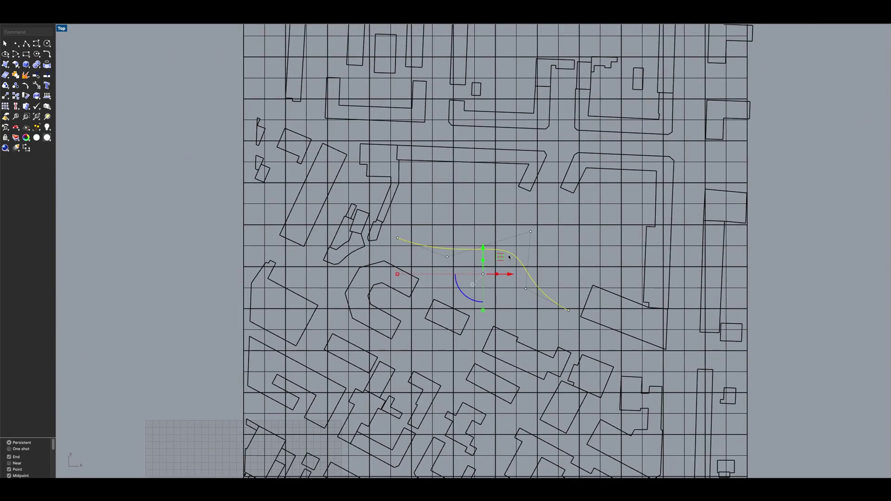
{"action": "key", "text": "F10"}
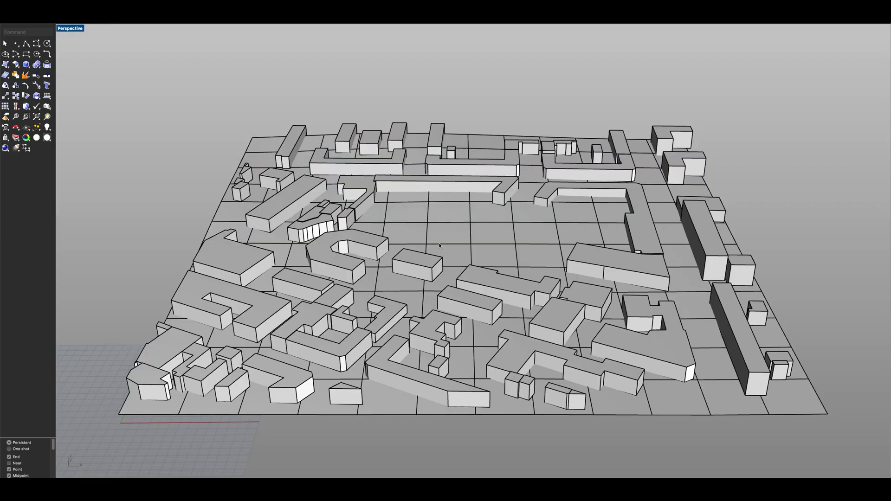
Step: Raise the curve slightly so that it lies above the ground surface of the site
{"action": "scroll", "coordinate": [440, 245], "scroll_direction": "up", "scroll_amount": 5}
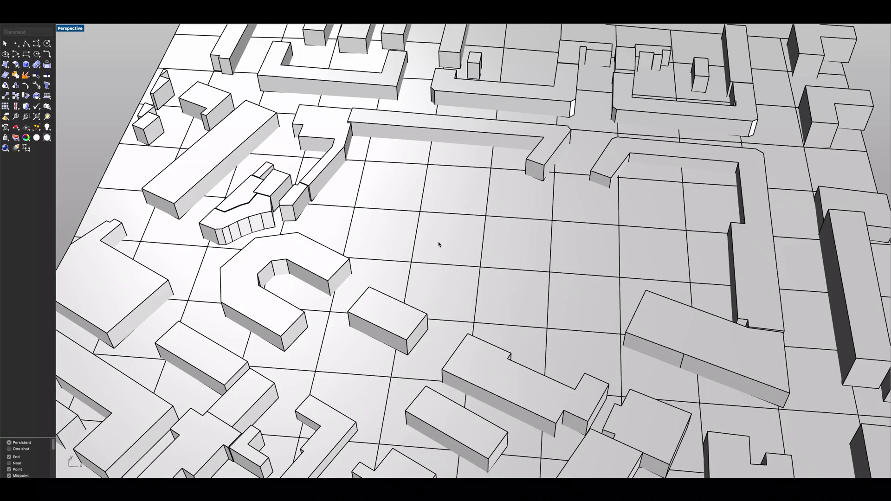
{"action": "scroll", "coordinate": [462, 280], "scroll_direction": "down", "scroll_amount": 4}
{"action": "right_click_drag", "start_coordinate": [478, 327], "coordinate": [480, 255]}
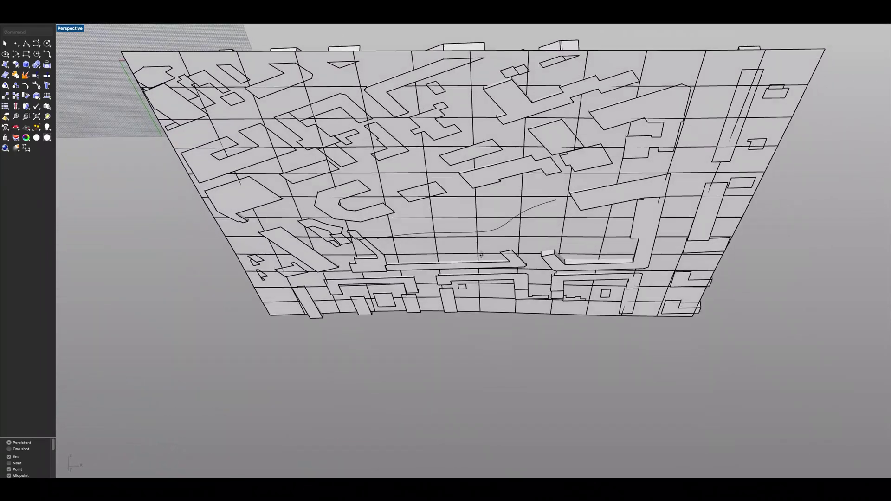
{"action": "left_click", "coordinate": [495, 230]}
{"action": "scroll", "coordinate": [476, 180], "scroll_direction": "up", "scroll_amount": 2}
{"action": "right_click_drag", "start_coordinate": [465, 173], "coordinate": [444, 230]}
{"action": "scroll", "coordinate": [457, 263], "scroll_direction": "up", "scroll_amount": 4}
{"action": "left_click_drag", "start_coordinate": [437, 255], "coordinate": [440, 236]}
{"action": "right_click_drag", "start_coordinate": [440, 236], "coordinate": [441, 268]}
{"action": "scroll", "coordinate": [441, 274], "scroll_direction": "down", "scroll_amount": 5}
{"action": "left_click", "coordinate": [440, 274]}
{"action": "scroll", "coordinate": [440, 267], "scroll_direction": "down", "scroll_amount": 3}
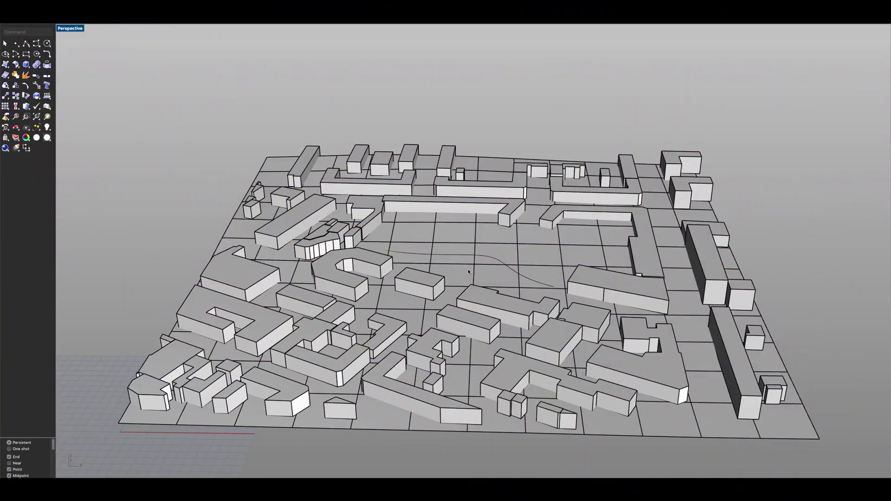
Step: Create a box 5.3 m long, 9.6 m wide and 4.7 m high in the empty area beside the site model
{"action": "right_click_drag", "start_coordinate": [428, 261], "coordinate": [585, 257]}
{"action": "scroll", "coordinate": [393, 190], "scroll_direction": "up", "scroll_amount": 6}
{"action": "right_click_drag", "start_coordinate": [423, 212], "coordinate": [377, 210]}
{"action": "right_click_drag", "start_coordinate": [467, 259], "coordinate": [380, 271], "text": "shift"}
{"action": "scroll", "coordinate": [429, 279], "scroll_direction": "up", "scroll_amount": 6}
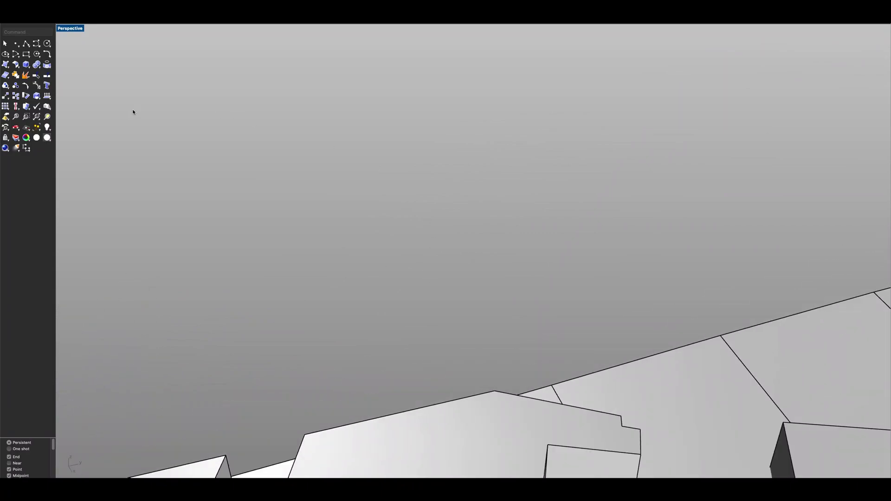
{"action": "left_click", "coordinate": [26, 65]}
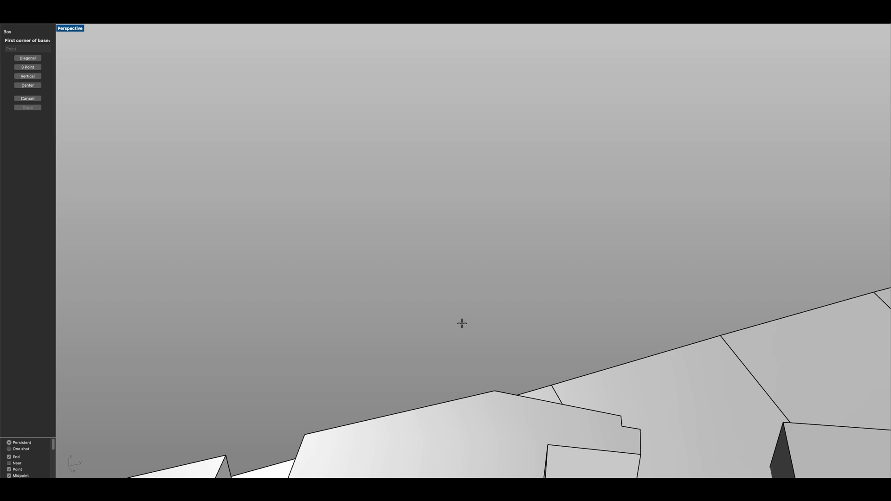
{"action": "left_click", "coordinate": [462, 323]}
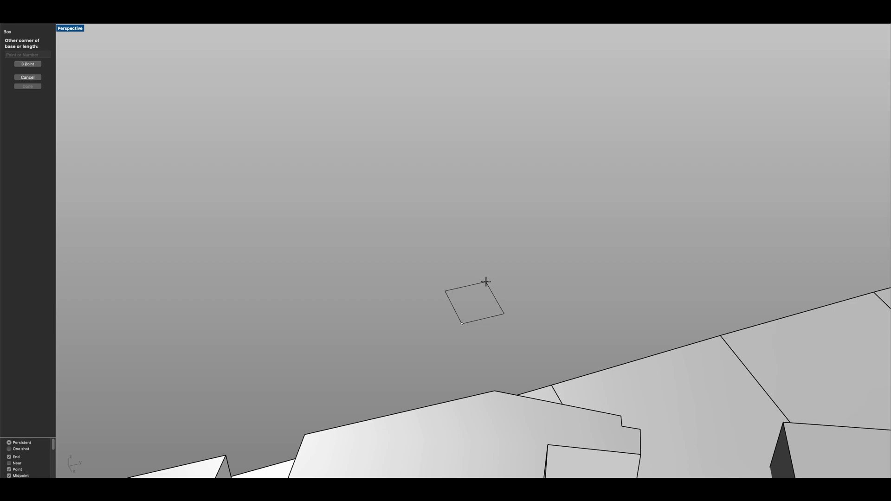
{"action": "type", "text": "5.3"}
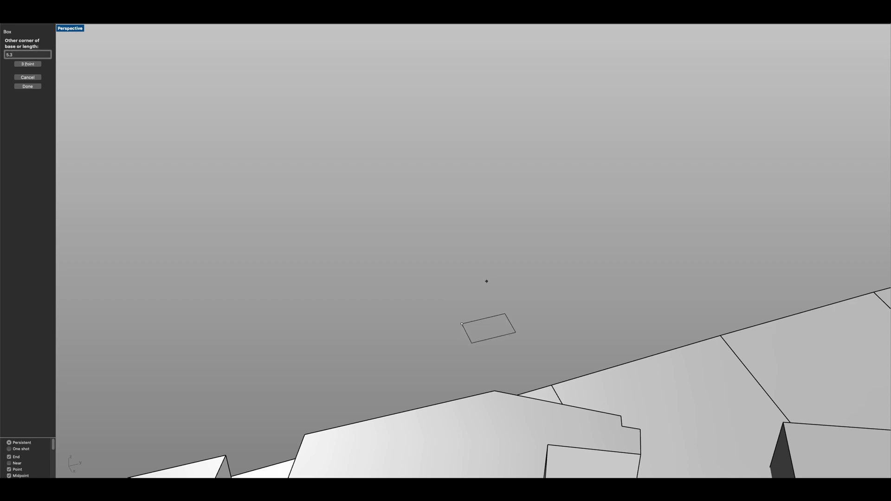
{"action": "key", "text": "Return"}
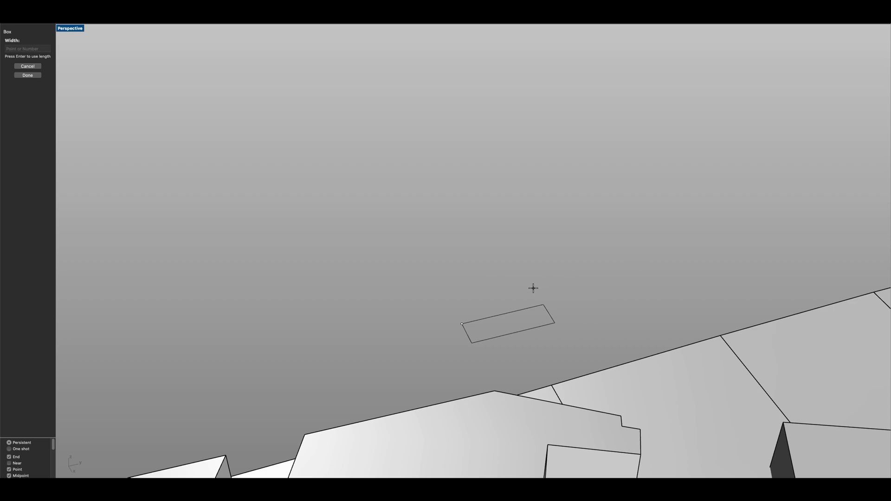
{"action": "type", "text": "9.6"}
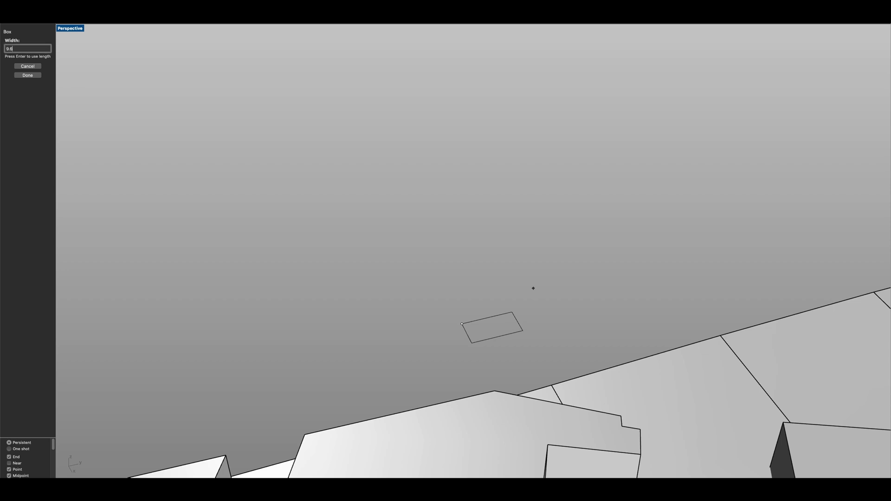
{"action": "key", "text": "Return"}
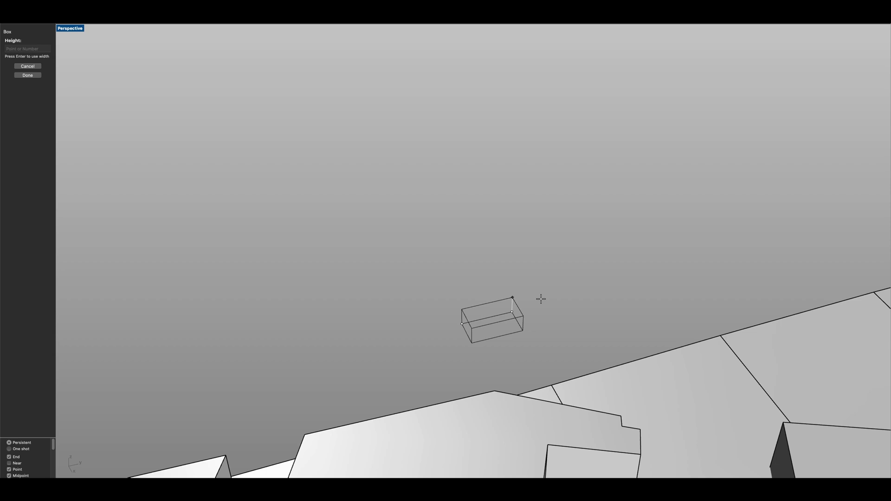
{"action": "type", "text": "4.5"}
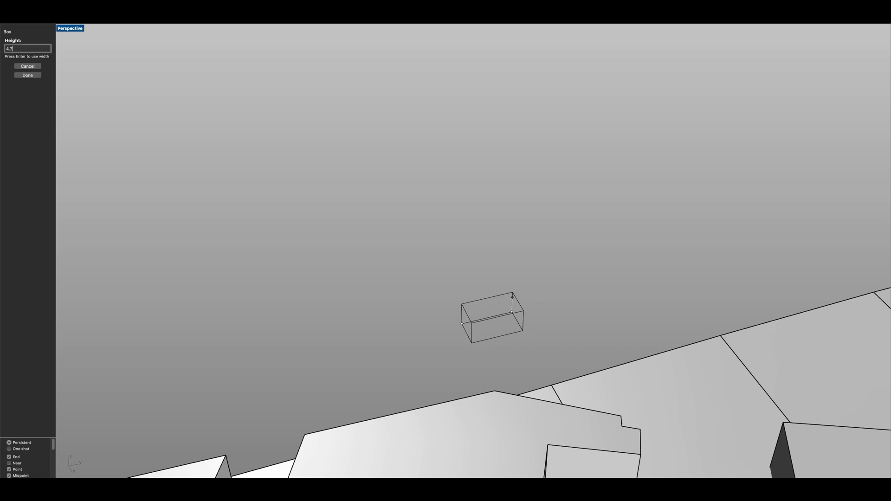
{"action": "key", "text": "Return"}
Step: Copy the box to a spot beside the original, using its lower front corner as base point and leaving a gap between them
{"action": "scroll", "coordinate": [487, 317], "scroll_direction": "up", "scroll_amount": 4}
{"action": "right_click_drag", "start_coordinate": [483, 324], "coordinate": [566, 294]}
{"action": "scroll", "coordinate": [429, 292], "scroll_direction": "up", "scroll_amount": 5}
{"action": "left_click", "coordinate": [470, 300]}
{"action": "scroll", "coordinate": [467, 299], "scroll_direction": "down", "scroll_amount": 5}
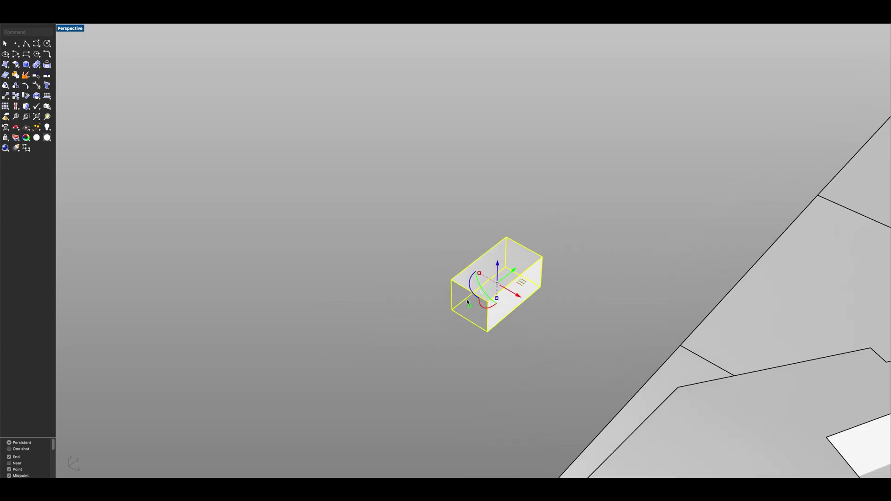
{"action": "scroll", "coordinate": [487, 269], "scroll_direction": "up", "scroll_amount": 3}
{"action": "left_click_drag", "start_coordinate": [488, 267], "coordinate": [499, 326]}
{"action": "right_click_drag", "start_coordinate": [500, 327], "coordinate": [485, 315]}
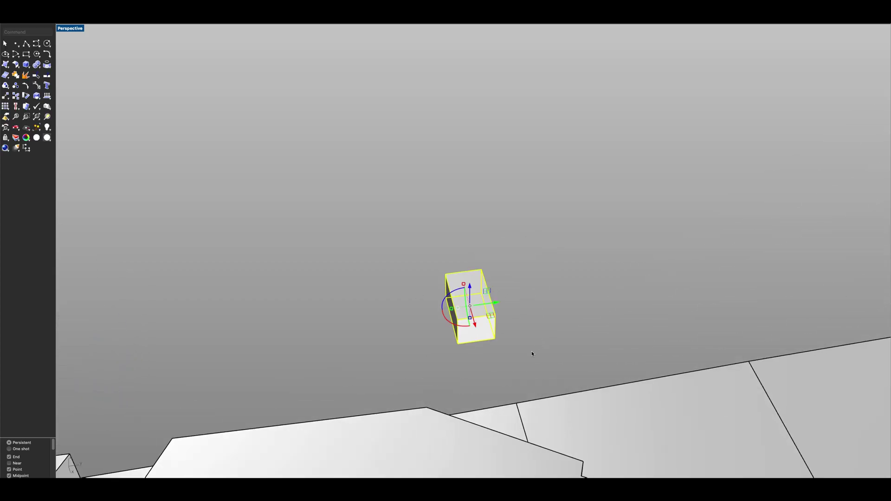
{"action": "type", "text": "copy"}
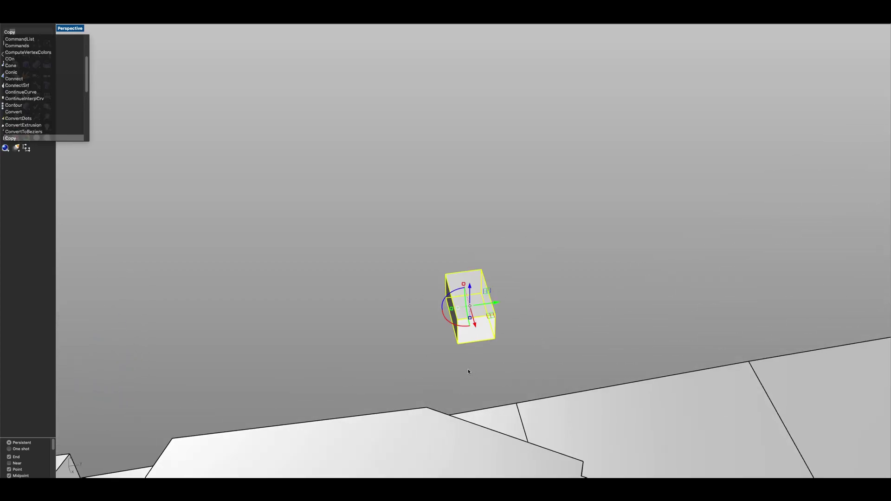
{"action": "key", "text": "Return"}
{"action": "left_click", "coordinate": [458, 348]}
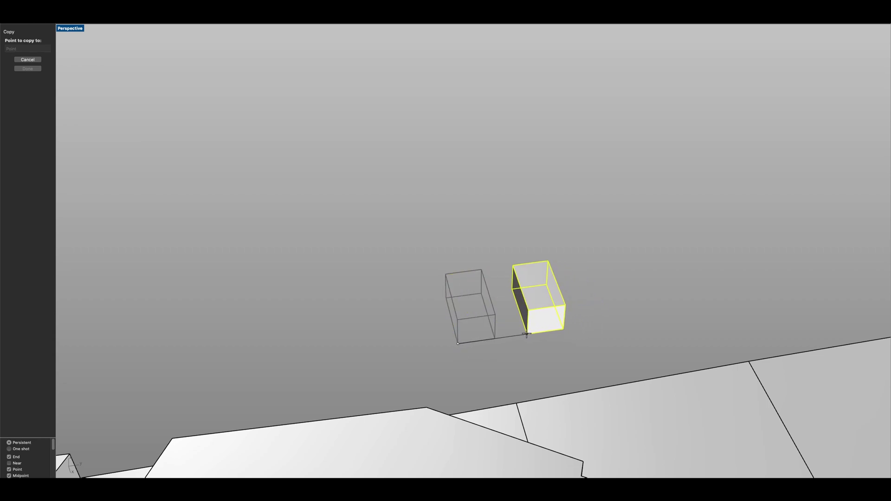
{"action": "left_click", "coordinate": [533, 333]}
{"action": "key", "text": "Return"}
Step: Copy the second box twice, using the first box's lower front corner as base point, to form an evenly spaced row of four boxes
{"action": "key", "text": "Escape"}
{"action": "left_click", "coordinate": [483, 340]}
{"action": "right_click_drag", "start_coordinate": [559, 340], "coordinate": [502, 343]}
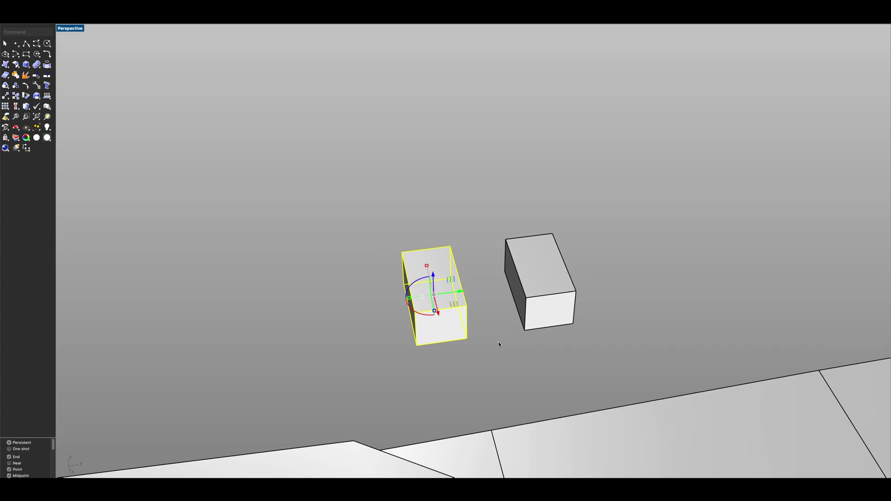
{"action": "left_click", "coordinate": [528, 314]}
{"action": "type", "text": "m"}
{"action": "key", "text": "Return"}
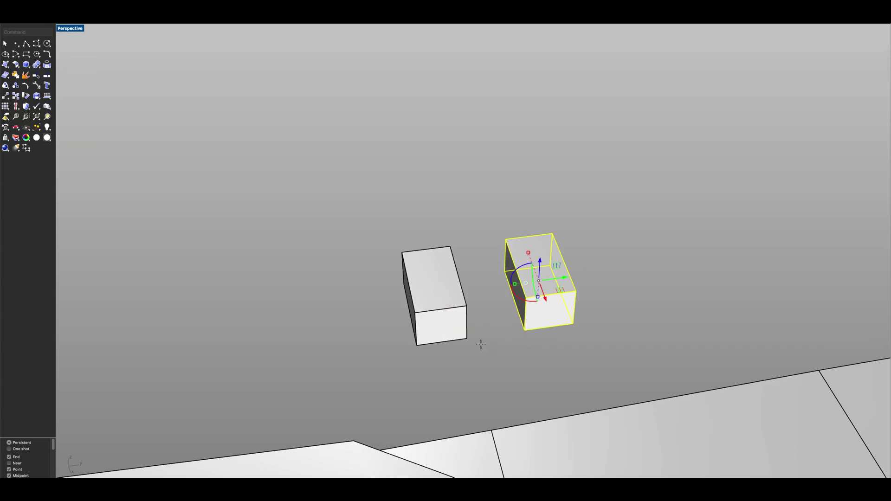
{"action": "left_click", "coordinate": [467, 338]}
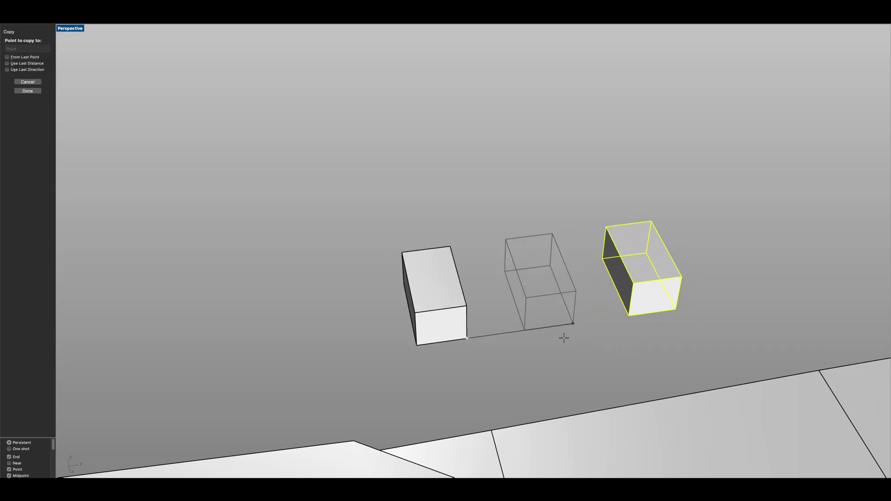
{"action": "left_click", "coordinate": [568, 329]}
{"action": "left_click", "coordinate": [673, 315]}
{"action": "key", "text": "Return"}
{"action": "right_click_drag", "start_coordinate": [626, 342], "coordinate": [566, 312]}
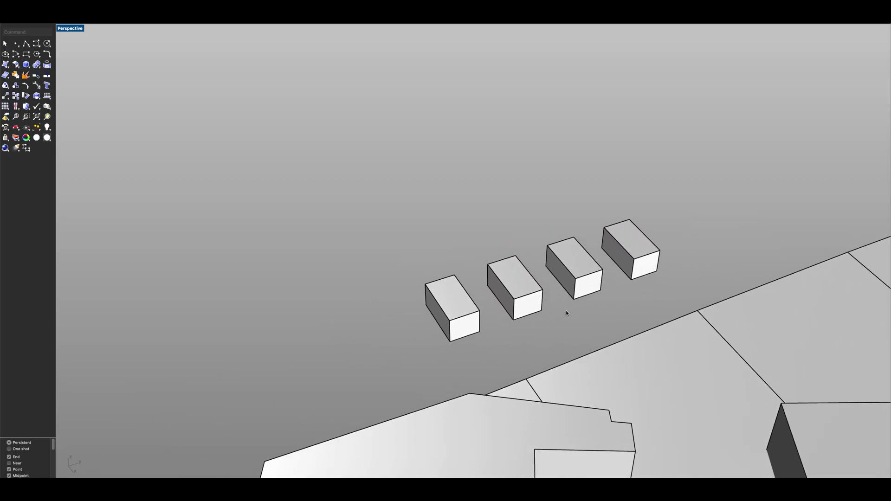
Step: Trace the front face of the first box with a polyline through its corner points
{"action": "scroll", "coordinate": [566, 311], "scroll_direction": "up", "scroll_amount": 3}
{"action": "left_click", "coordinate": [422, 305]}
{"action": "right_click_drag", "start_coordinate": [422, 305], "coordinate": [444, 329]}
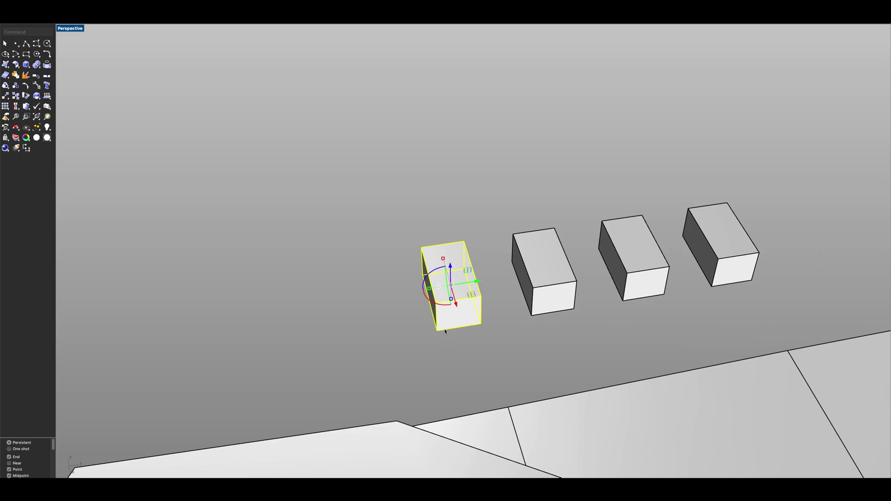
{"action": "scroll", "coordinate": [445, 332], "scroll_direction": "up", "scroll_amount": 3}
{"action": "scroll", "coordinate": [453, 346], "scroll_direction": "down", "scroll_amount": 3}
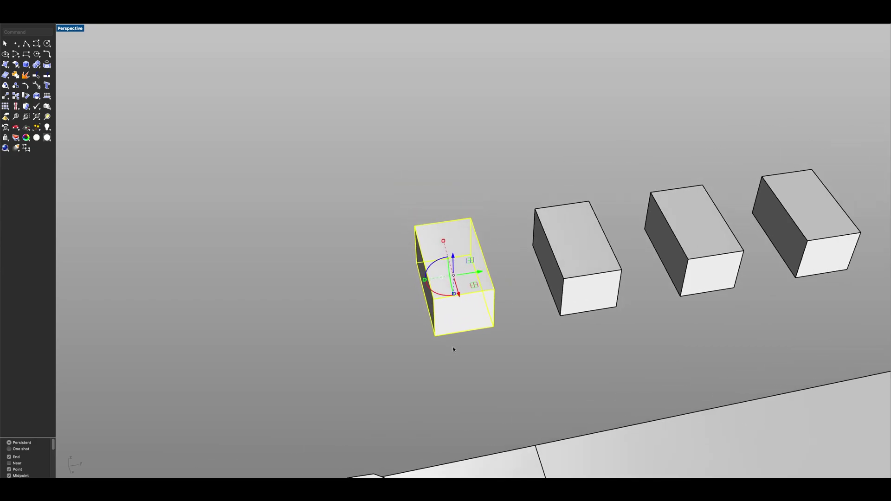
{"action": "scroll", "coordinate": [495, 334], "scroll_direction": "up", "scroll_amount": 1}
{"action": "scroll", "coordinate": [462, 363], "scroll_direction": "up", "scroll_amount": 3}
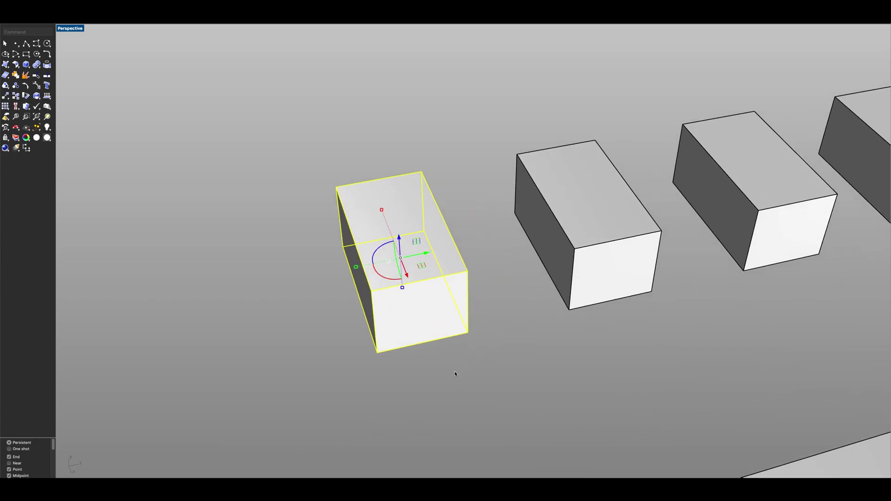
{"action": "key", "text": "Escape"}
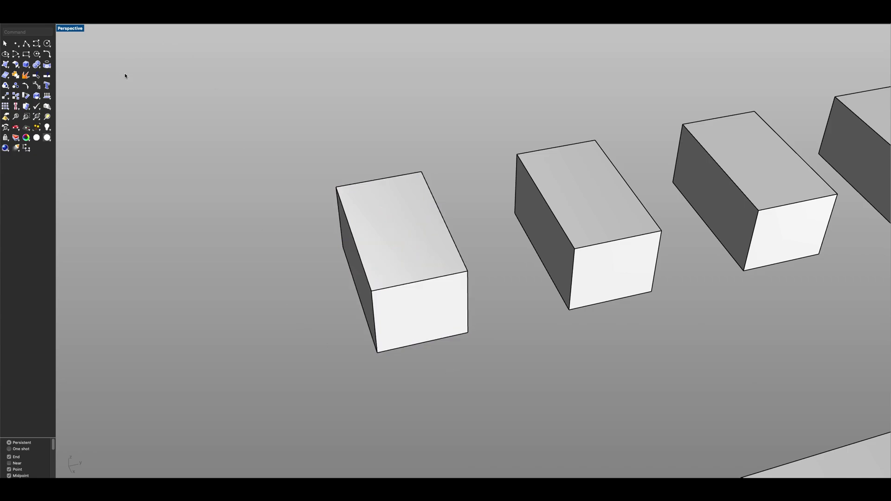
{"action": "left_click", "coordinate": [31, 55]}
{"action": "left_click", "coordinate": [377, 352]}
{"action": "left_click", "coordinate": [468, 332]}
{"action": "left_click", "coordinate": [467, 271]}
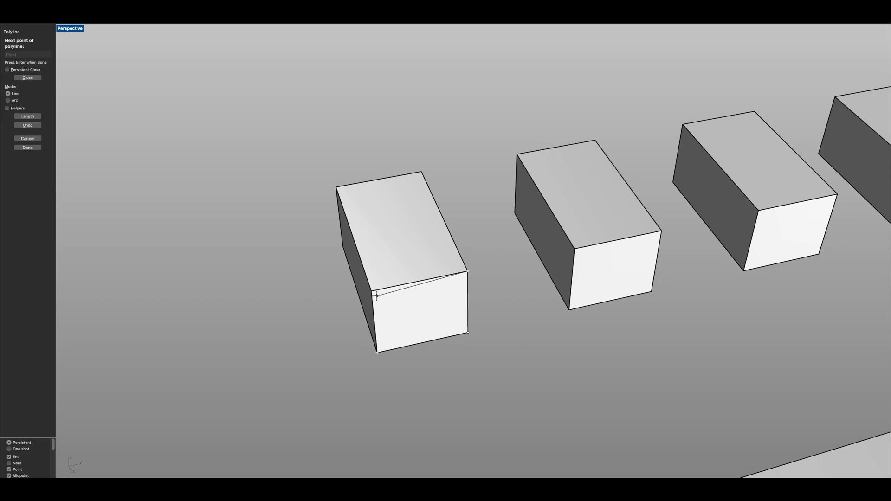
{"action": "left_click", "coordinate": [375, 292]}
{"action": "key", "text": "Return"}
Step: Offset the front face outline inward by 0.6 m with sharp corners
{"action": "left_click", "coordinate": [398, 318]}
{"action": "left_click", "coordinate": [400, 307]}
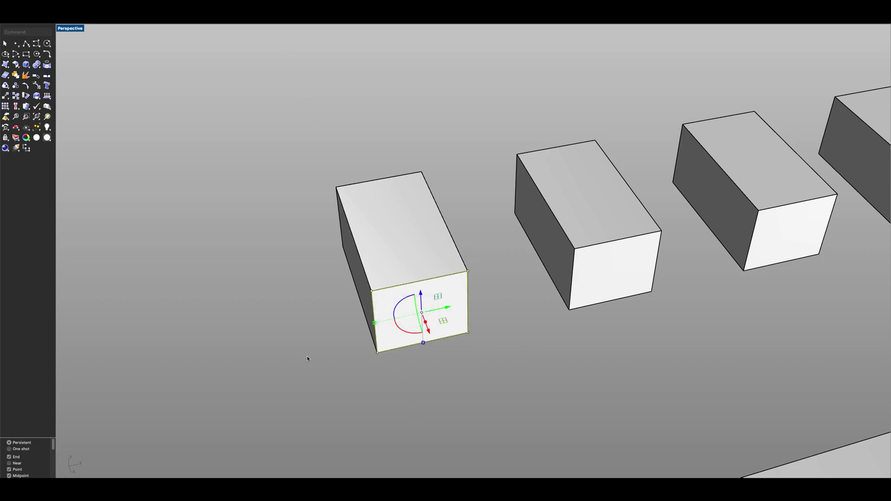
{"action": "scroll", "coordinate": [429, 356], "scroll_direction": "up", "scroll_amount": 3}
{"action": "type", "text": "Og"}
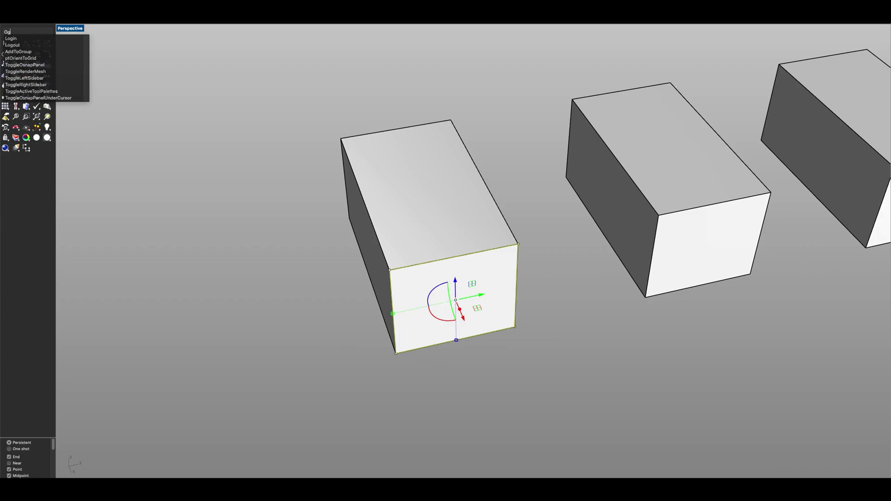
{"action": "key", "text": "BackSpace"}
{"action": "type", "text": "ffset"}
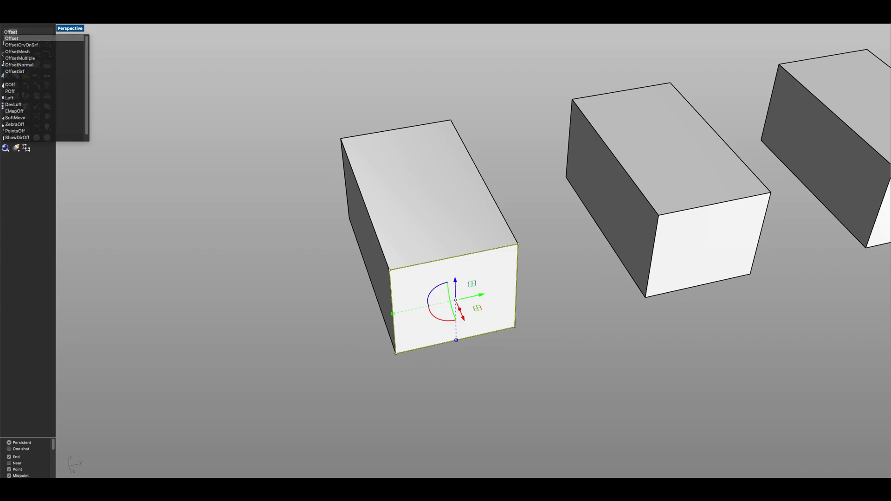
{"action": "key", "text": "Return"}
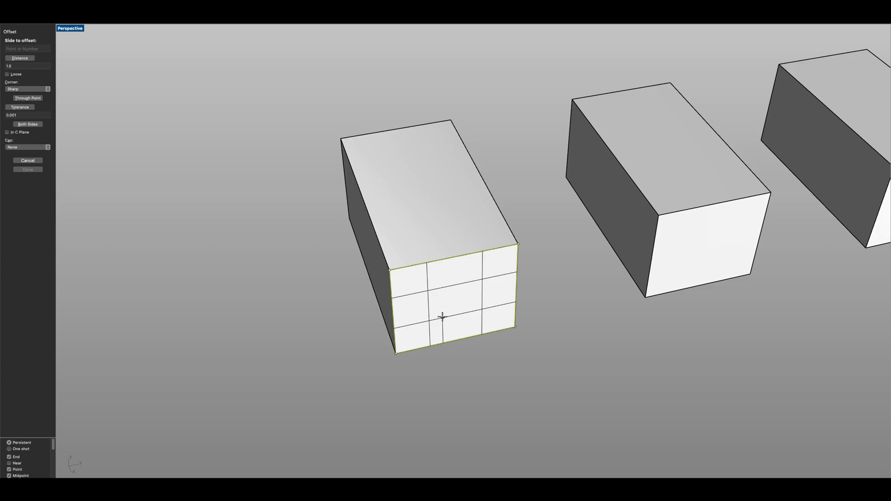
{"action": "type", "text": "0.6"}
{"action": "key", "text": "Return"}
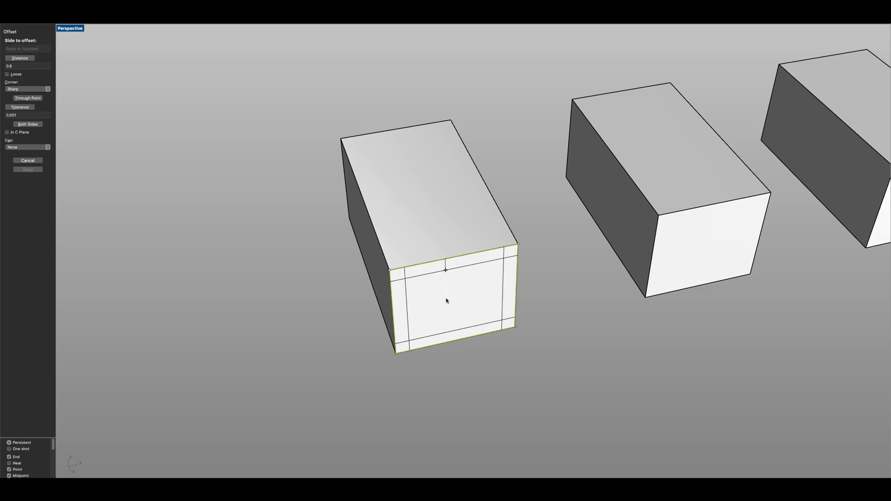
{"action": "key", "text": "Escape"}
{"action": "key", "text": "Return"}
{"action": "left_click", "coordinate": [472, 282]}
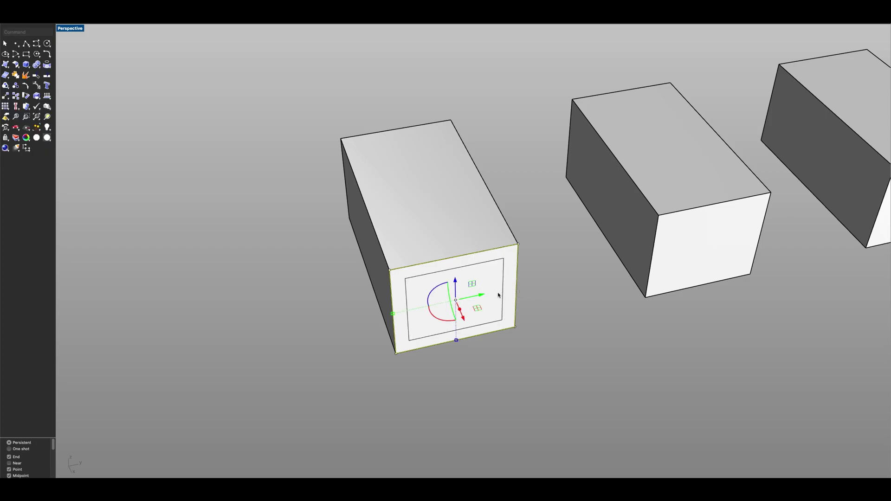
Step: Move the lower edge of the inner rectangle down 0.6 m onto the bottom edge of the box
{"action": "scroll", "coordinate": [456, 343], "scroll_direction": "up", "scroll_amount": 1}
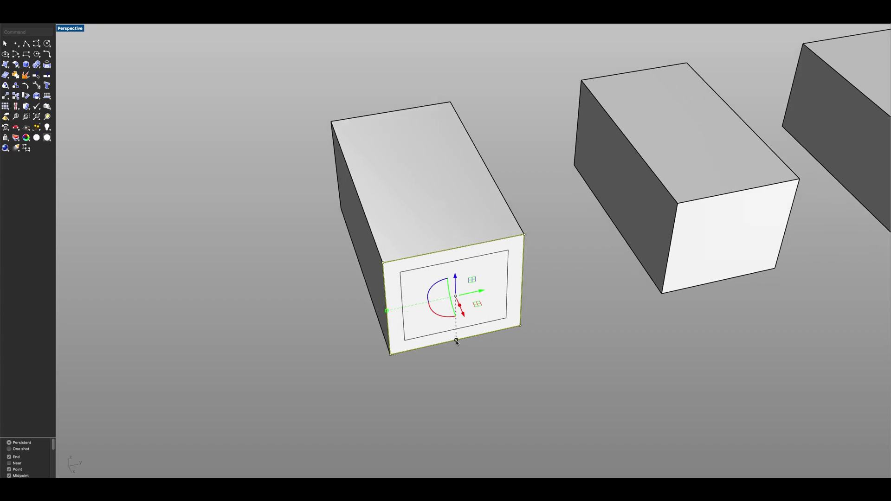
{"action": "left_click", "coordinate": [528, 329]}
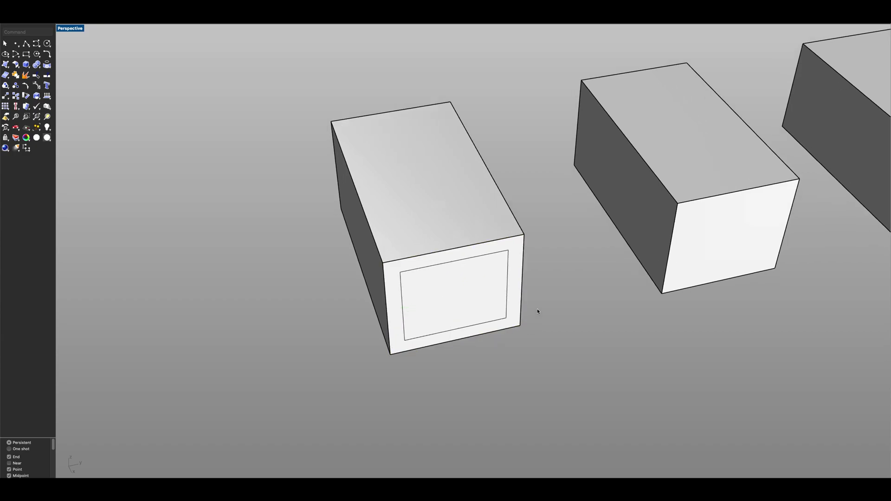
{"action": "left_click", "coordinate": [487, 321]}
{"action": "left_click", "coordinate": [503, 324]}
{"action": "scroll", "coordinate": [439, 354], "scroll_direction": "up", "scroll_amount": 1}
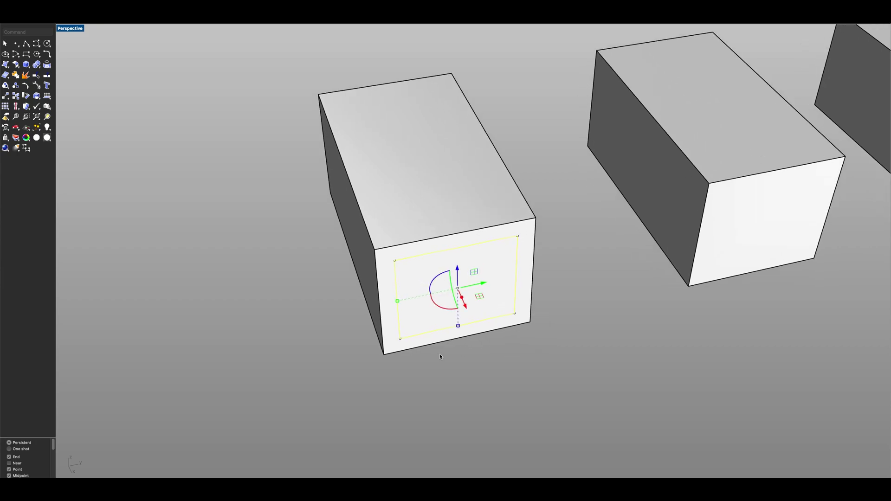
{"action": "left_click", "coordinate": [401, 340]}
{"action": "left_click", "coordinate": [515, 319], "text": "shift"}
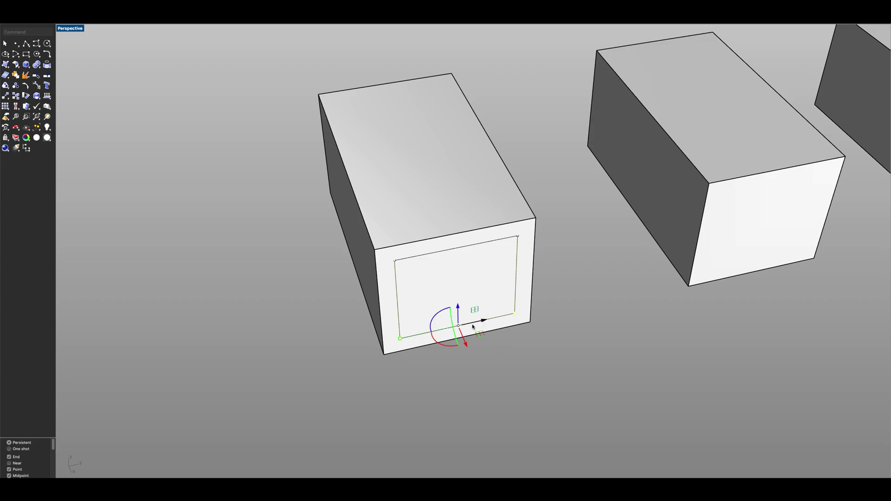
{"action": "left_click", "coordinate": [458, 306]}
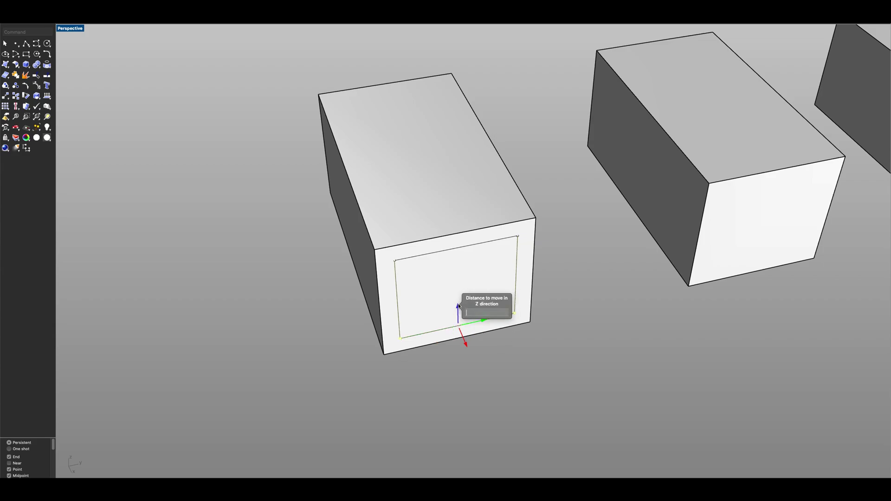
{"action": "type", "text": "-.5"}
{"action": "key", "text": "Return"}
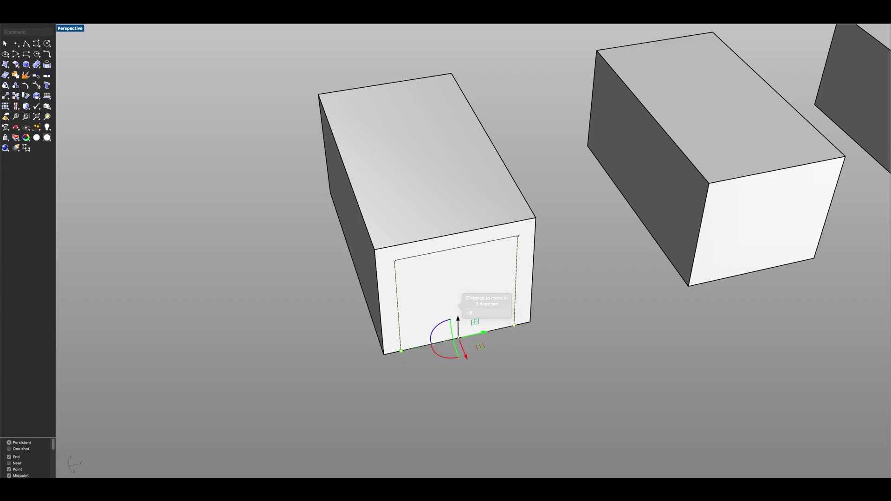
Step: Extrude the inner rectangle through the first box as far as its rear lower corner
{"action": "left_click", "coordinate": [524, 362]}
{"action": "left_click", "coordinate": [515, 298]}
{"action": "right_click_drag", "start_coordinate": [480, 307], "coordinate": [499, 308]}
{"action": "scroll", "coordinate": [499, 308], "scroll_direction": "down", "scroll_amount": 2}
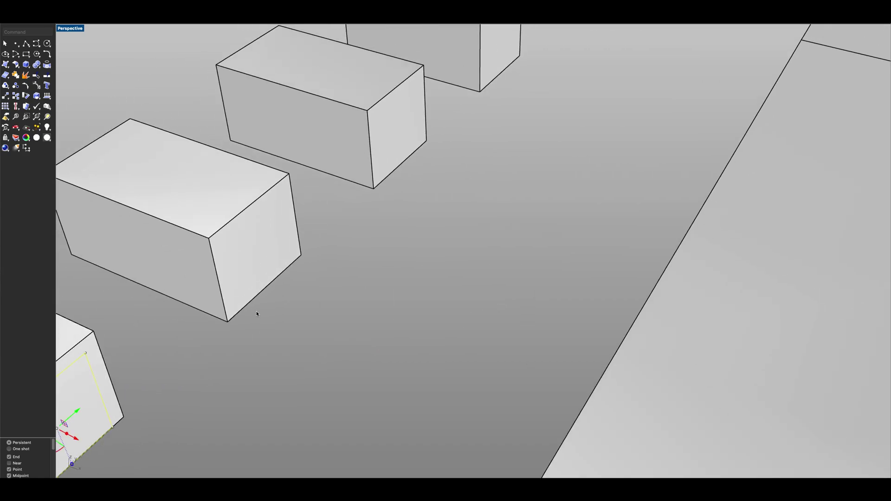
{"action": "scroll", "coordinate": [258, 313], "scroll_direction": "down", "scroll_amount": 6}
{"action": "right_click_drag", "start_coordinate": [106, 338], "coordinate": [240, 311], "text": "shift"}
{"action": "scroll", "coordinate": [241, 311], "scroll_direction": "up", "scroll_amount": 2}
{"action": "scroll", "coordinate": [240, 311], "scroll_direction": "up", "scroll_amount": 6}
{"action": "type", "text": "extru"}
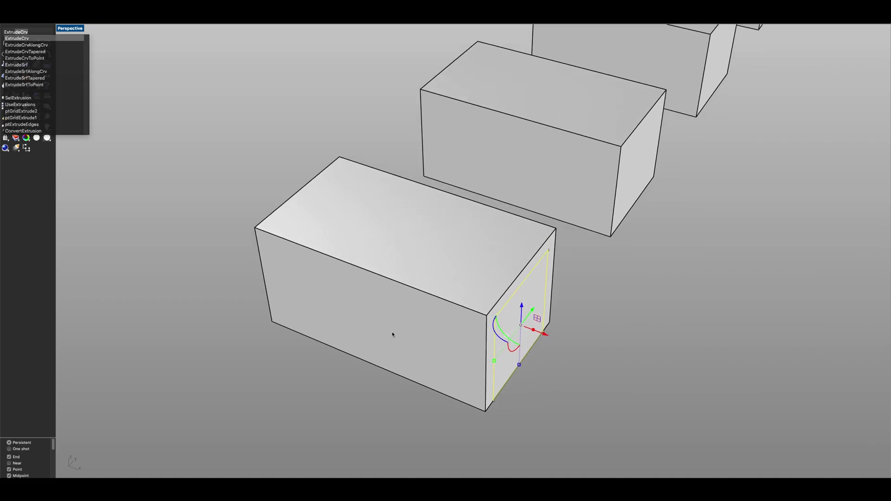
{"action": "key", "text": "Return"}
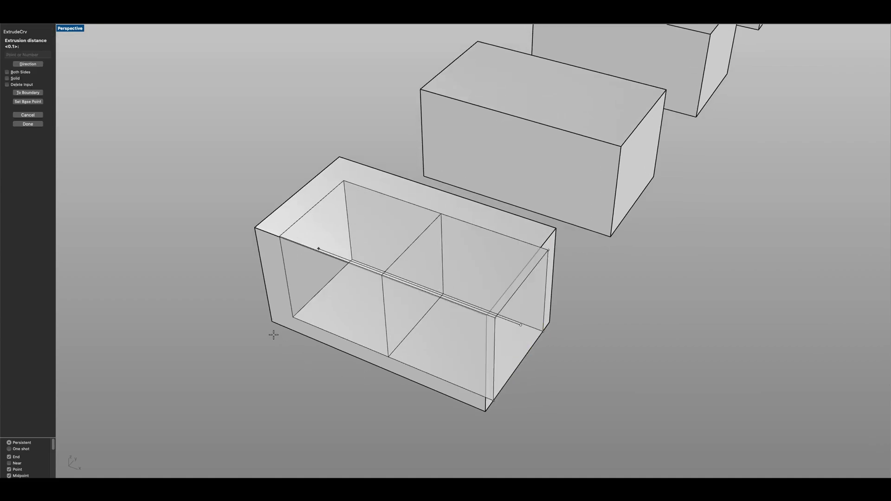
{"action": "key", "text": "Escape"}
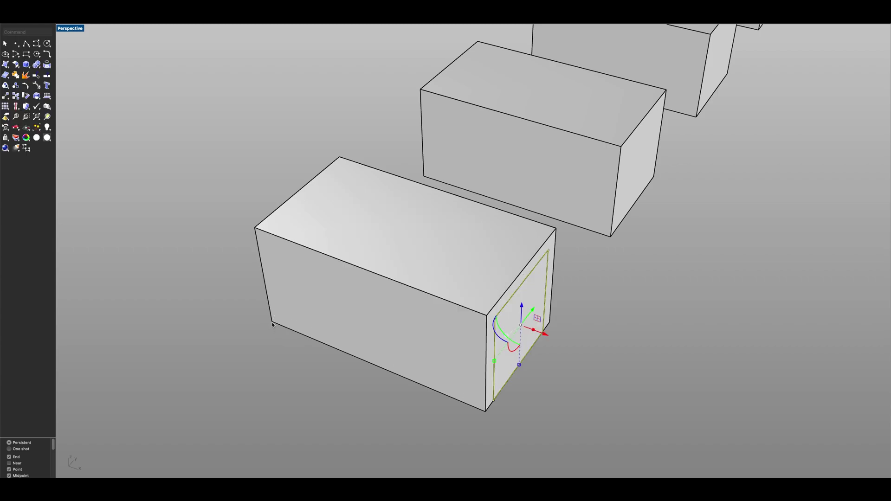
{"action": "scroll", "coordinate": [514, 330], "scroll_direction": "down", "scroll_amount": 2}
{"action": "scroll", "coordinate": [503, 327], "scroll_direction": "up", "scroll_amount": 2}
{"action": "key", "text": "Escape"}
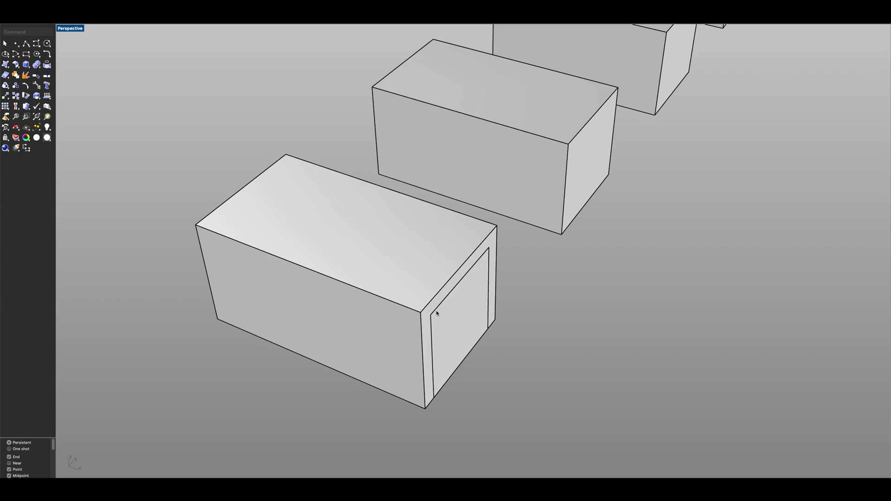
Step: Try to subtract the inner extrusion from the first box with BooleanDifference
{"action": "left_click", "coordinate": [431, 301]}
{"action": "left_click", "coordinate": [460, 309]}
{"action": "key", "text": "Escape"}
{"action": "type", "text": "BooleanDifference"}
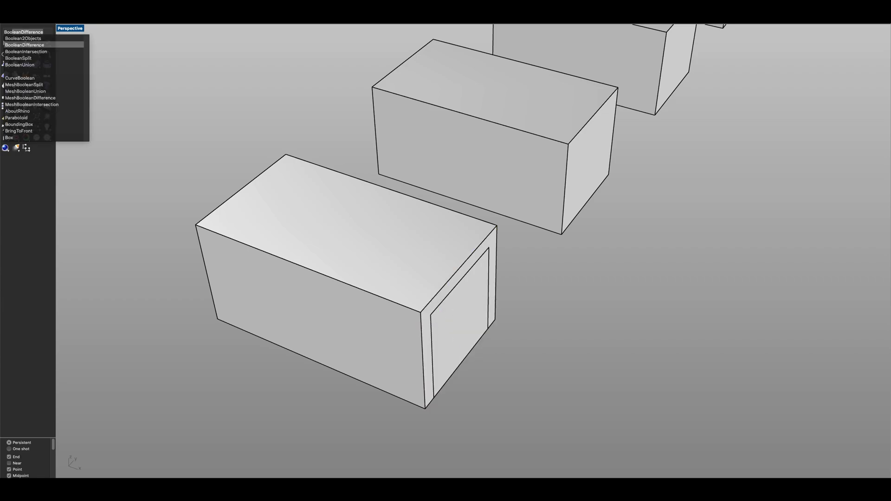
{"action": "key", "text": "Return"}
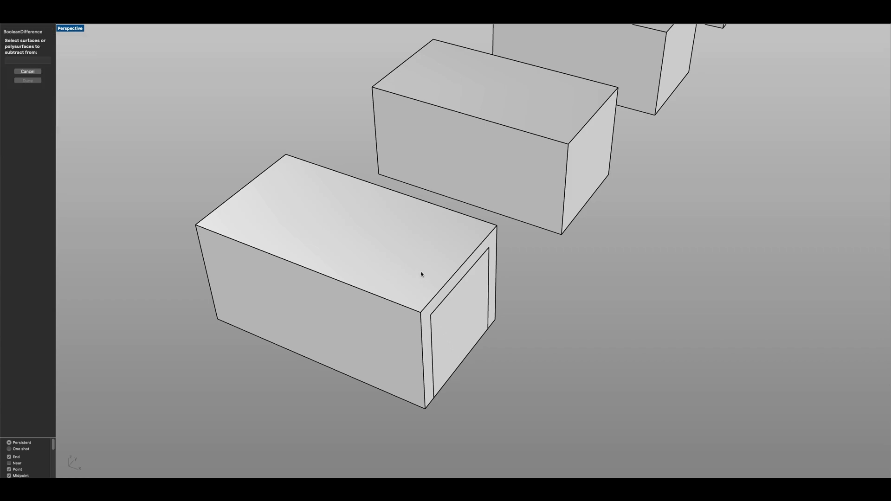
{"action": "left_click", "coordinate": [421, 275]}
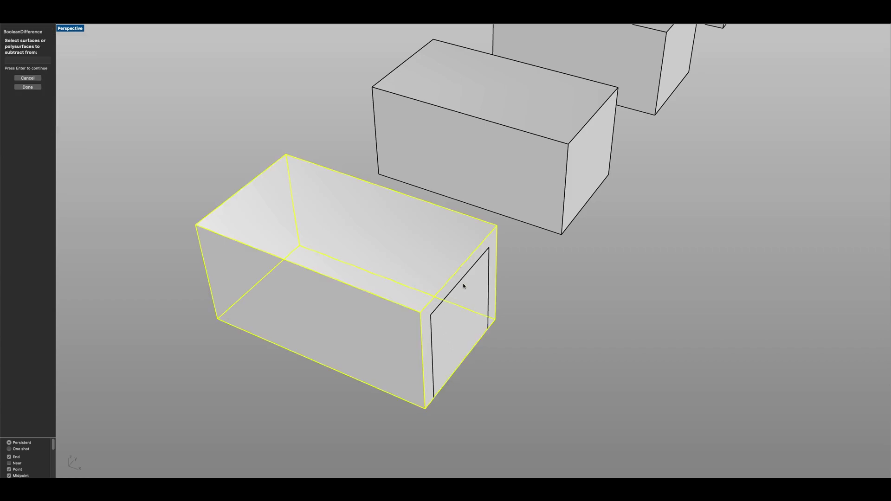
{"action": "key", "text": "Return"}
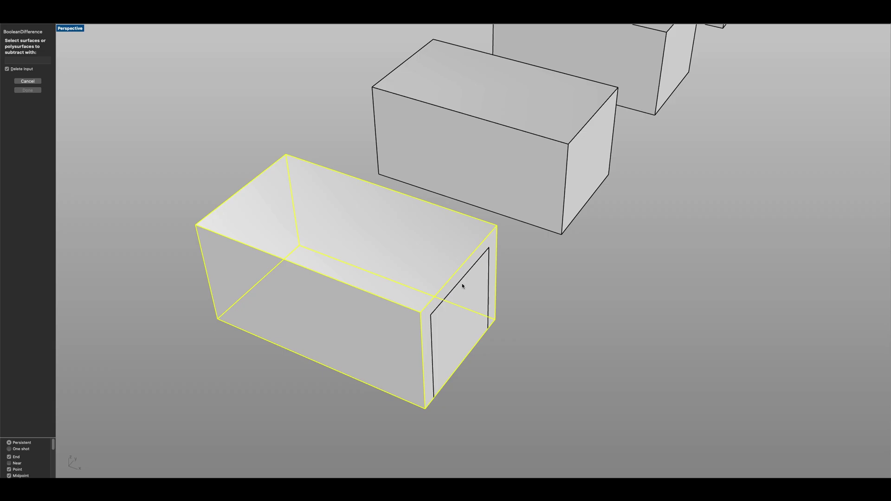
{"action": "left_click", "coordinate": [462, 285]}
{"action": "key", "text": "Return"}
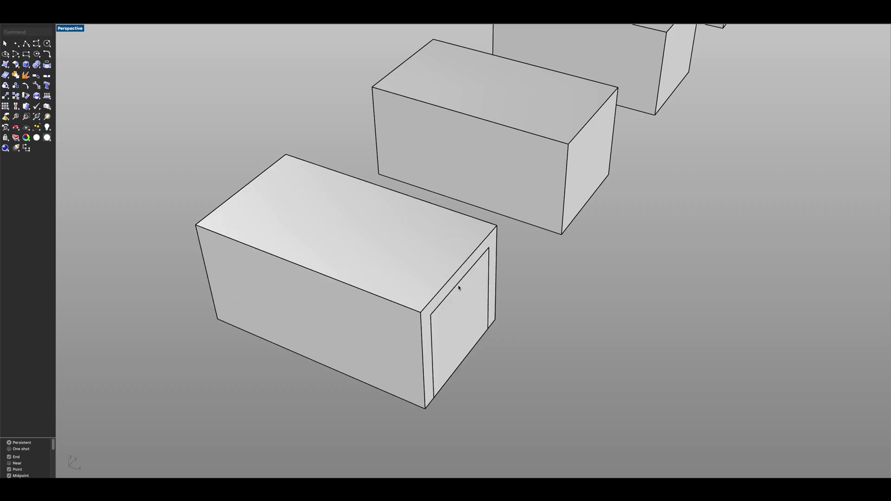
{"action": "left_click", "coordinate": [449, 302]}
{"action": "scroll", "coordinate": [449, 302], "scroll_direction": "down", "scroll_amount": 4}
{"action": "right_click_drag", "start_coordinate": [465, 328], "coordinate": [537, 272]}
{"action": "scroll", "coordinate": [525, 319], "scroll_direction": "down", "scroll_amount": 4}
{"action": "scroll", "coordinate": [434, 322], "scroll_direction": "up", "scroll_amount": 6}
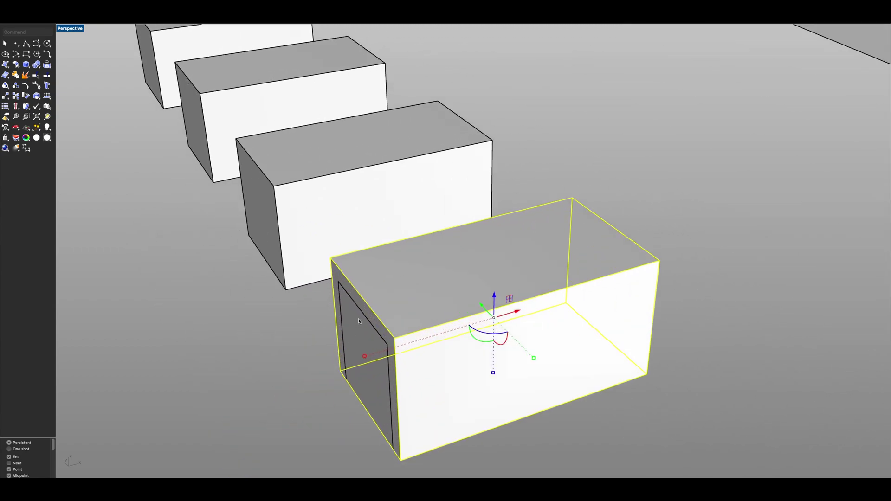
{"action": "key", "text": "Escape"}
{"action": "left_click", "coordinate": [380, 339]}
{"action": "key", "text": "Escape"}
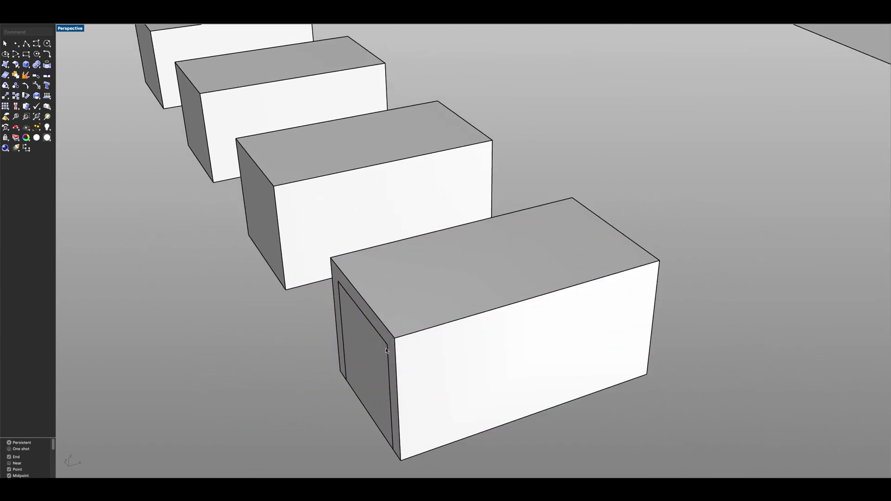
Step: Stretch the inner extrusion vertically with Scale1D from its upper corner to about 4.6 m, past the first box's bottom edge
{"action": "left_click", "coordinate": [387, 349]}
{"action": "left_click", "coordinate": [412, 359]}
{"action": "scroll", "coordinate": [412, 360], "scroll_direction": "down", "scroll_amount": 4}
{"action": "scroll", "coordinate": [458, 312], "scroll_direction": "up", "scroll_amount": 6}
{"action": "type", "text": "Scale1D"}
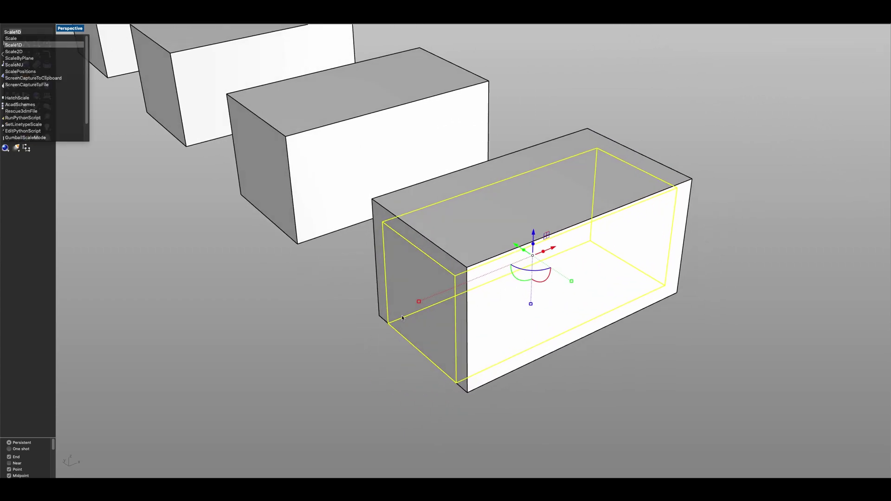
{"action": "key", "text": "Return"}
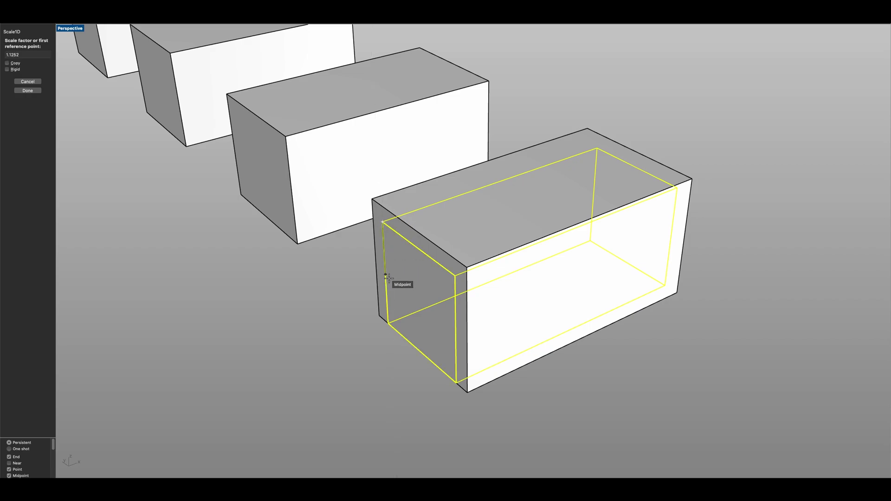
{"action": "left_click", "coordinate": [388, 322]}
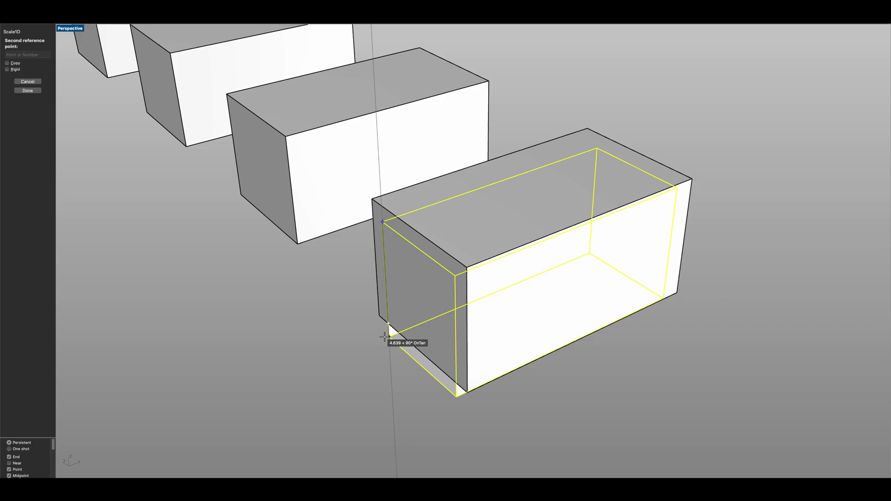
{"action": "left_click", "coordinate": [383, 337]}
{"action": "left_click", "coordinate": [381, 360]}
{"action": "scroll", "coordinate": [387, 363], "scroll_direction": "down", "scroll_amount": 8}
{"action": "scroll", "coordinate": [471, 317], "scroll_direction": "up", "scroll_amount": 8}
{"action": "right_click_drag", "start_coordinate": [447, 377], "coordinate": [453, 318], "text": "shift"}
{"action": "left_click", "coordinate": [450, 326]}
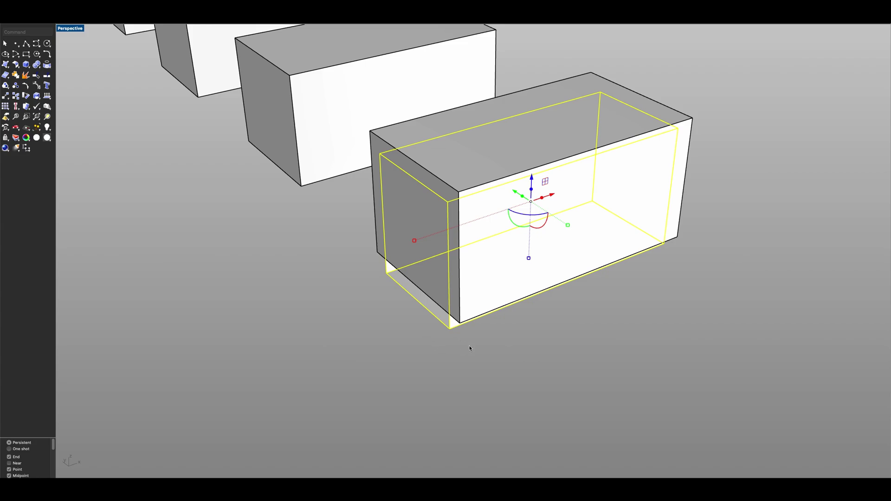
Step: Scale the inner extrusion vertically with Scale1D so its underside ends at the first box's bottom edge
{"action": "scroll", "coordinate": [429, 323], "scroll_direction": "down", "scroll_amount": 2}
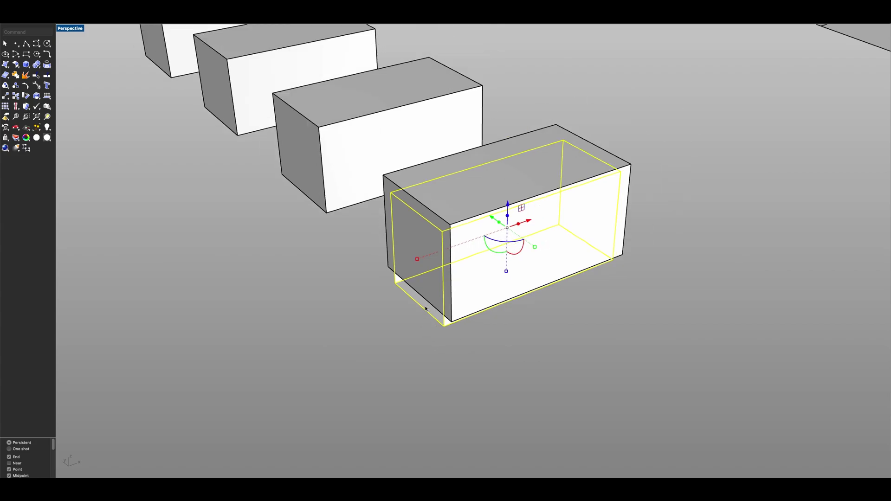
{"action": "scroll", "coordinate": [445, 338], "scroll_direction": "down", "scroll_amount": 1}
{"action": "scroll", "coordinate": [470, 317], "scroll_direction": "up", "scroll_amount": 3}
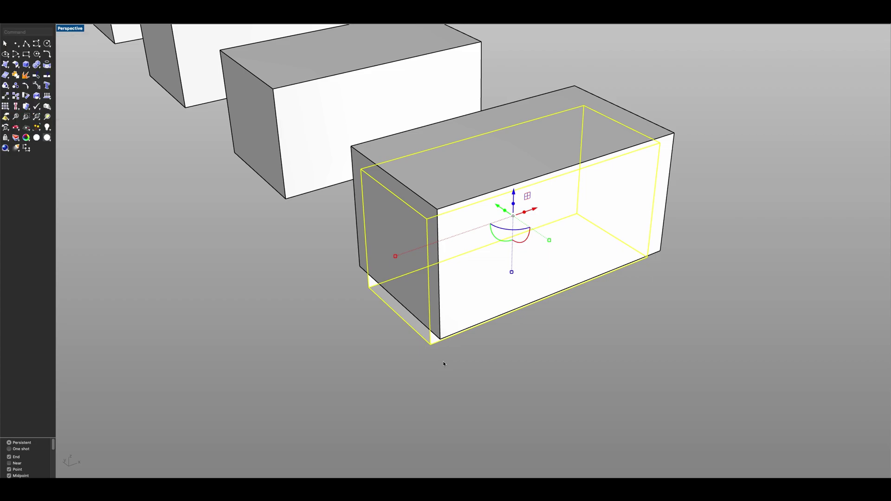
{"action": "key", "text": "Return"}
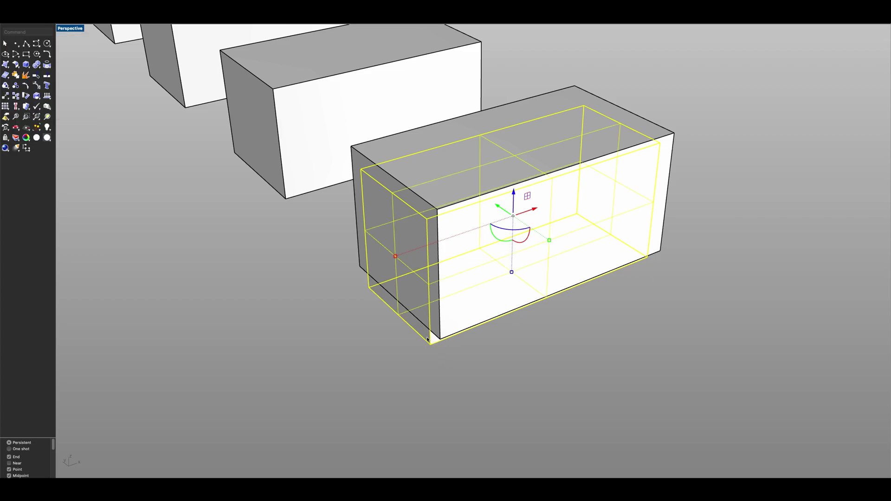
{"action": "left_click", "coordinate": [435, 354]}
{"action": "type", "text": "Scale1D"}
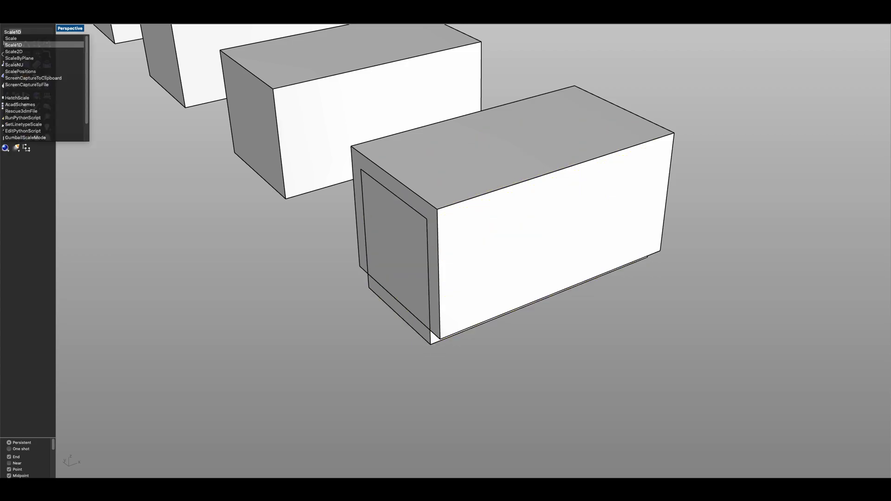
{"action": "key", "text": "Return"}
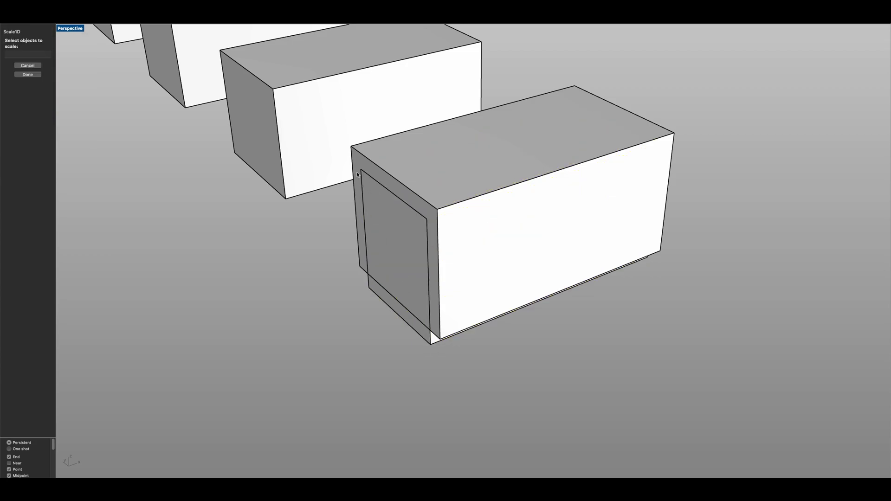
{"action": "left_click", "coordinate": [386, 302]}
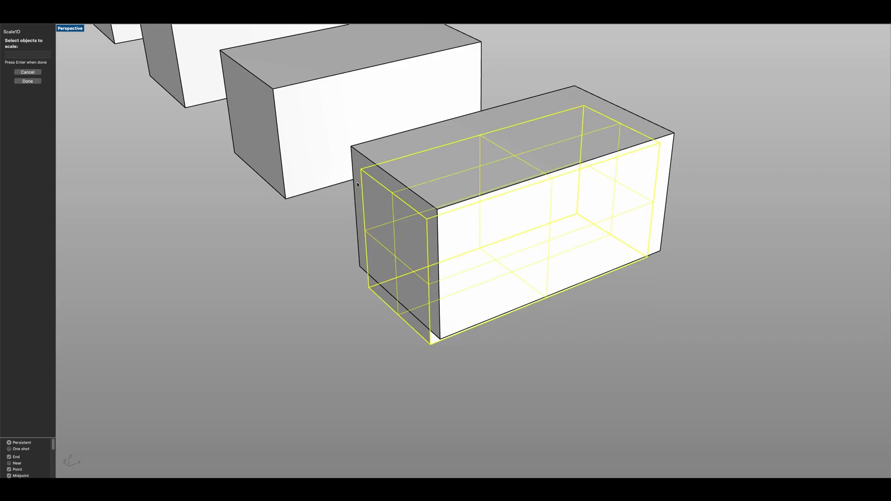
{"action": "key", "text": "Return"}
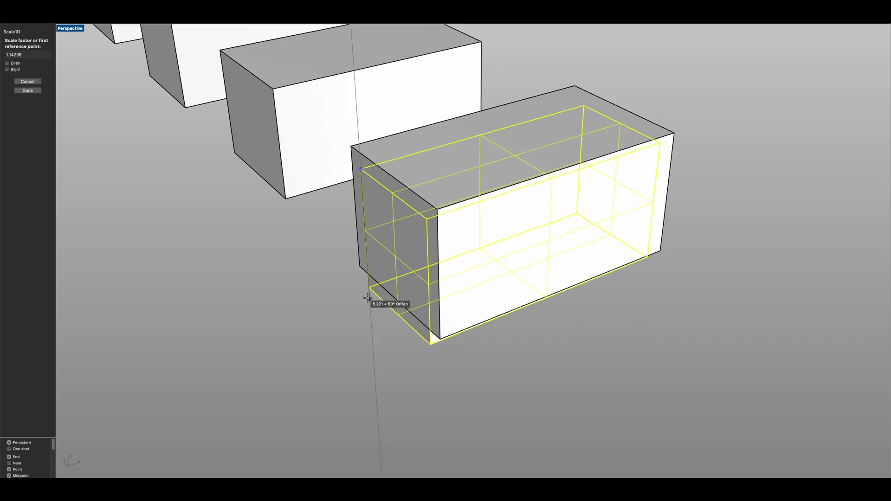
{"action": "left_click", "coordinate": [366, 288]}
{"action": "left_click", "coordinate": [367, 275]}
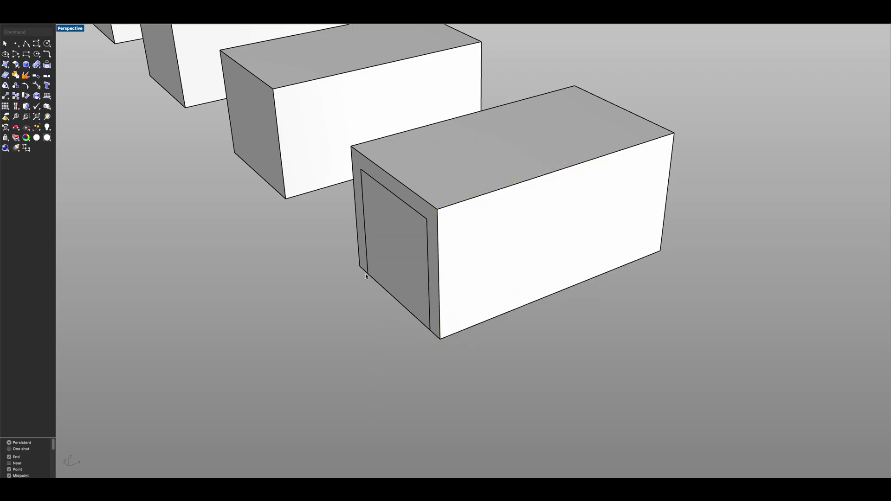
Step: Subtract the inner extrusion from the first box with BooleanDifference
{"action": "type", "text": "BooleanDifference"}
{"action": "key", "text": "Return"}
{"action": "left_click", "coordinate": [473, 226]}
{"action": "key", "text": "Return"}
{"action": "left_click", "coordinate": [413, 224]}
{"action": "key", "text": "Return"}
Step: Examine the first module and its opening alongside the remaining boxes
{"action": "right_click_drag", "start_coordinate": [406, 270], "coordinate": [430, 357]}
{"action": "scroll", "coordinate": [447, 309], "scroll_direction": "up", "scroll_amount": 3}
{"action": "scroll", "coordinate": [431, 357], "scroll_direction": "down", "scroll_amount": 5}
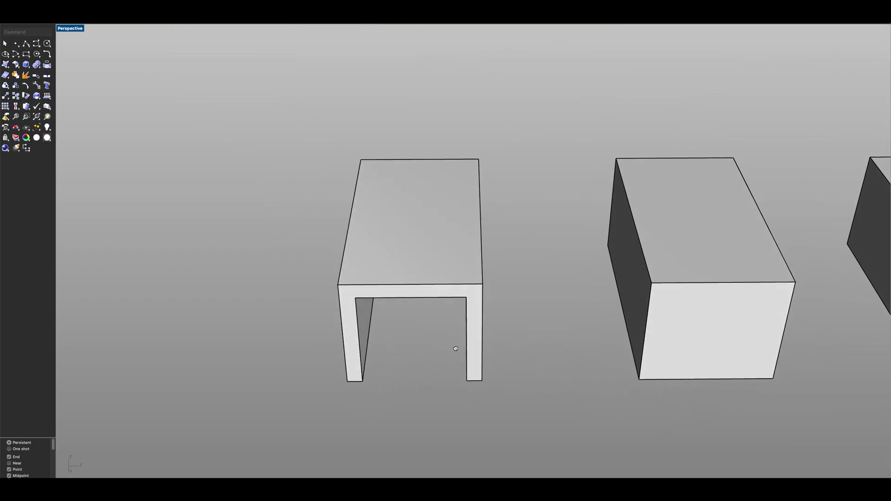
{"action": "scroll", "coordinate": [433, 353], "scroll_direction": "up", "scroll_amount": 5}
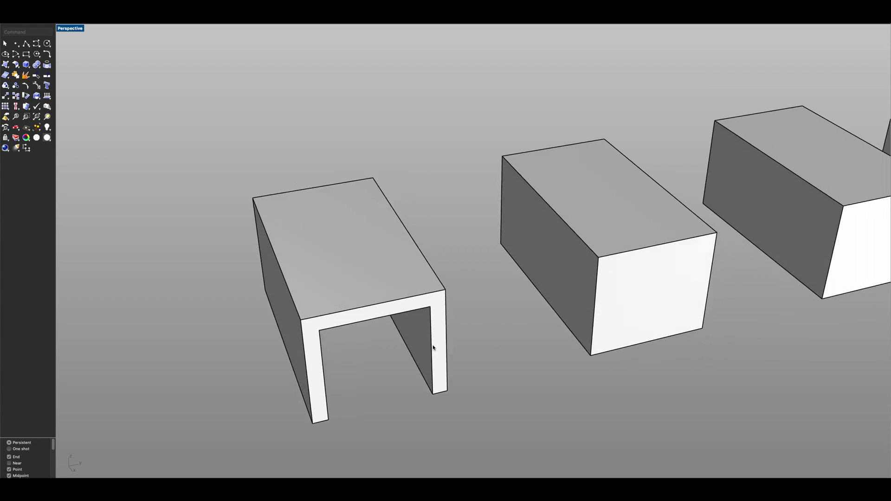
{"action": "scroll", "coordinate": [433, 347], "scroll_direction": "down", "scroll_amount": 5}
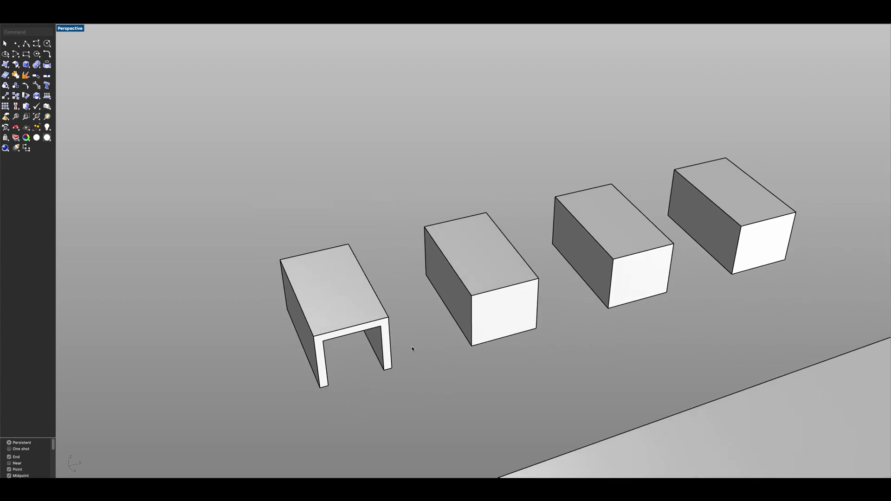
{"action": "right_click", "coordinate": [412, 347]}
{"action": "left_click", "coordinate": [403, 351]}
{"action": "right_click_drag", "start_coordinate": [403, 351], "coordinate": [415, 353]}
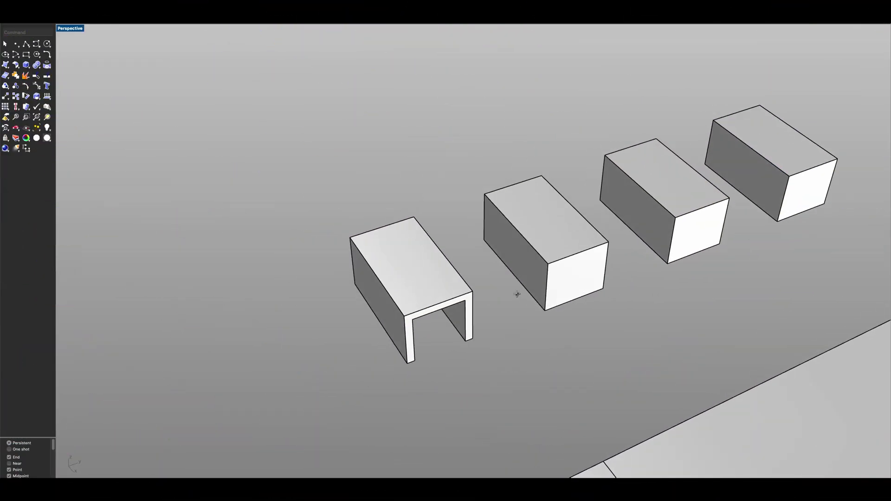
Step: Trace the outline of the second box's front face with a polyline through its four corners
{"action": "right_click_drag", "start_coordinate": [517, 295], "coordinate": [415, 294], "text": "shift"}
{"action": "scroll", "coordinate": [637, 231], "scroll_direction": "up", "scroll_amount": 4}
{"action": "scroll", "coordinate": [458, 308], "scroll_direction": "up", "scroll_amount": 2}
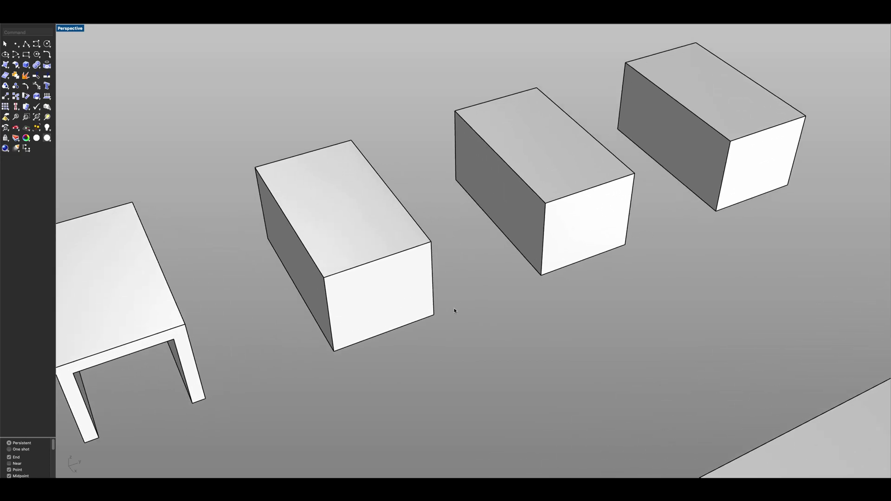
{"action": "left_click", "coordinate": [343, 254]}
{"action": "right_click_drag", "start_coordinate": [371, 282], "coordinate": [354, 292]}
{"action": "right_click_drag", "start_coordinate": [441, 262], "coordinate": [452, 238]}
{"action": "left_click", "coordinate": [434, 177]}
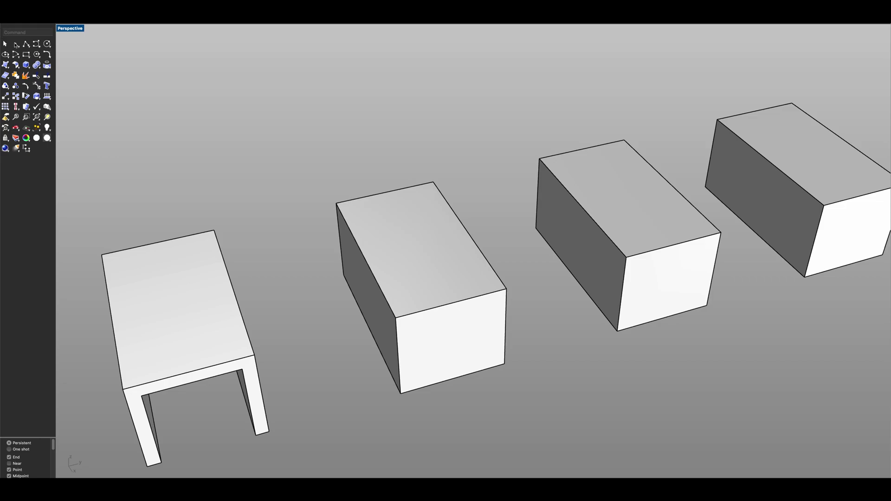
{"action": "left_click", "coordinate": [26, 44]}
{"action": "left_click", "coordinate": [400, 394]}
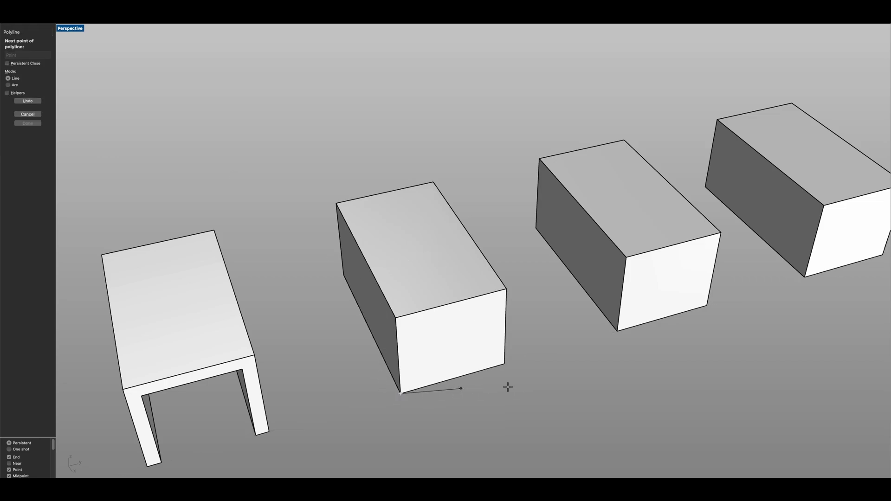
{"action": "left_click", "coordinate": [505, 363]}
{"action": "left_click", "coordinate": [506, 288]}
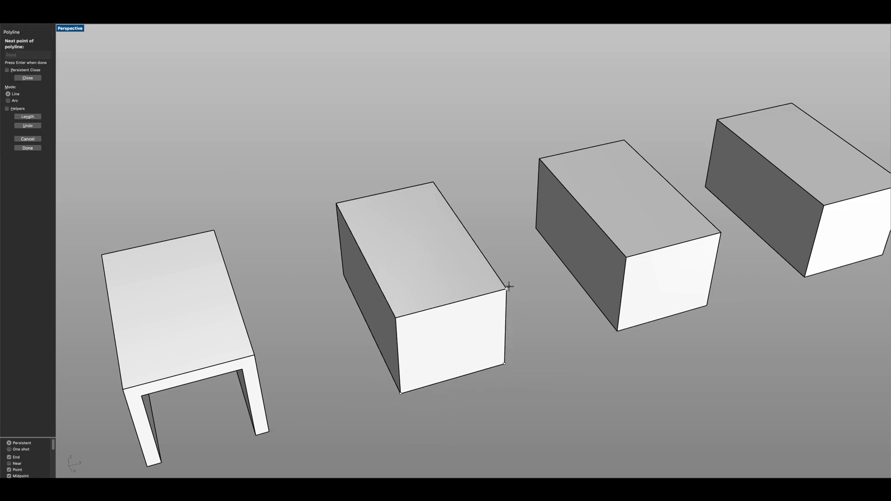
{"action": "left_click", "coordinate": [396, 318]}
{"action": "key", "text": "Return"}
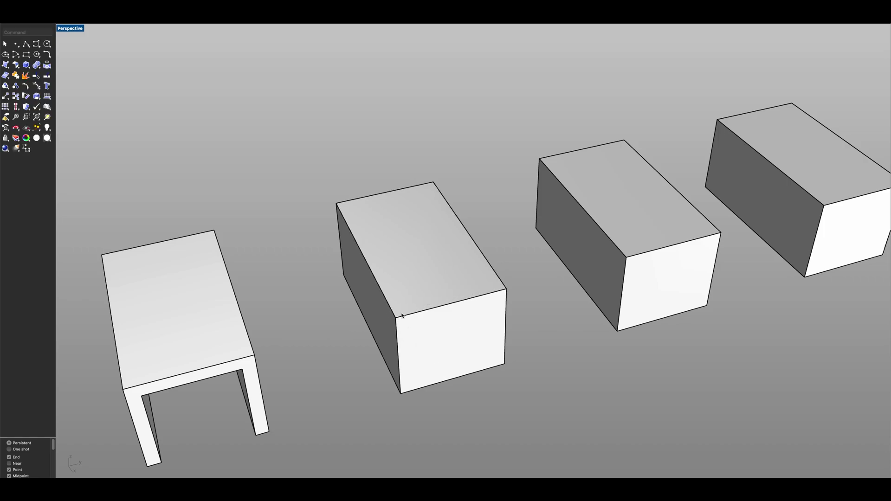
Step: Offset the second box's front face outline inward by 0.6 m with sharp corners
{"action": "left_click", "coordinate": [402, 315]}
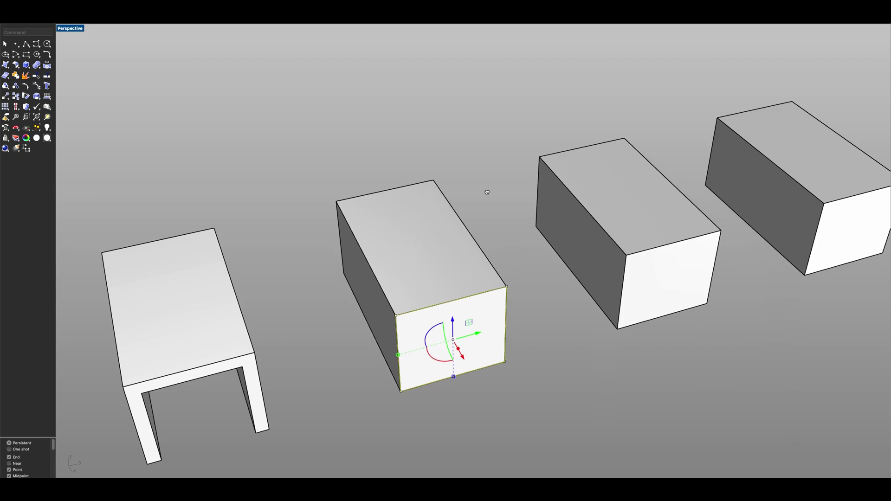
{"action": "scroll", "coordinate": [490, 310], "scroll_direction": "down", "scroll_amount": 3}
{"action": "right_click_drag", "start_coordinate": [489, 308], "coordinate": [446, 170], "text": "shift"}
{"action": "scroll", "coordinate": [455, 272], "scroll_direction": "up", "scroll_amount": 3}
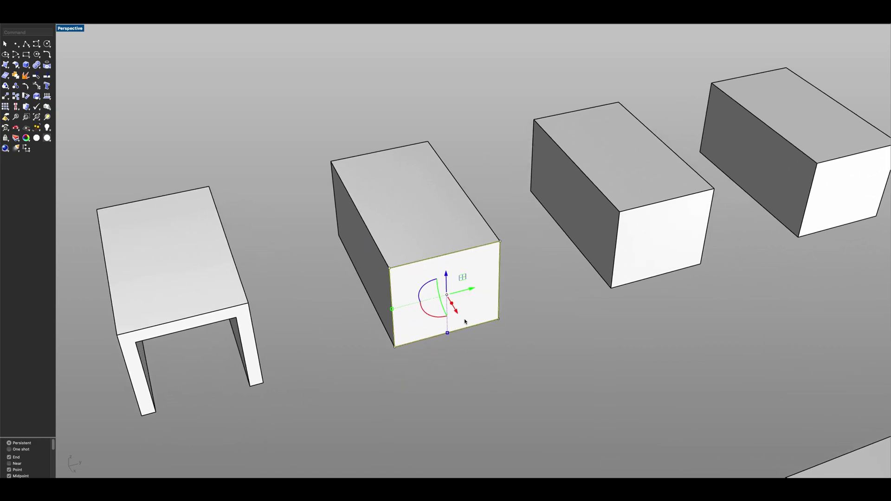
{"action": "type", "text": "Offset"}
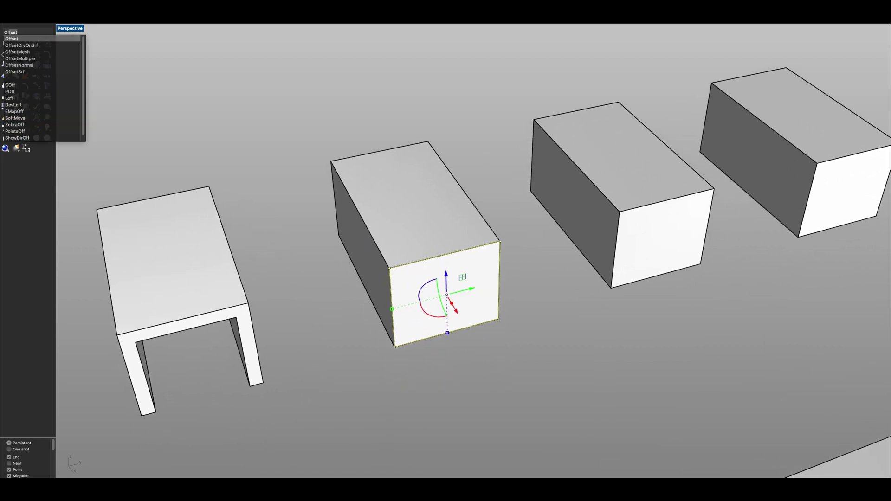
{"action": "key", "text": "Return"}
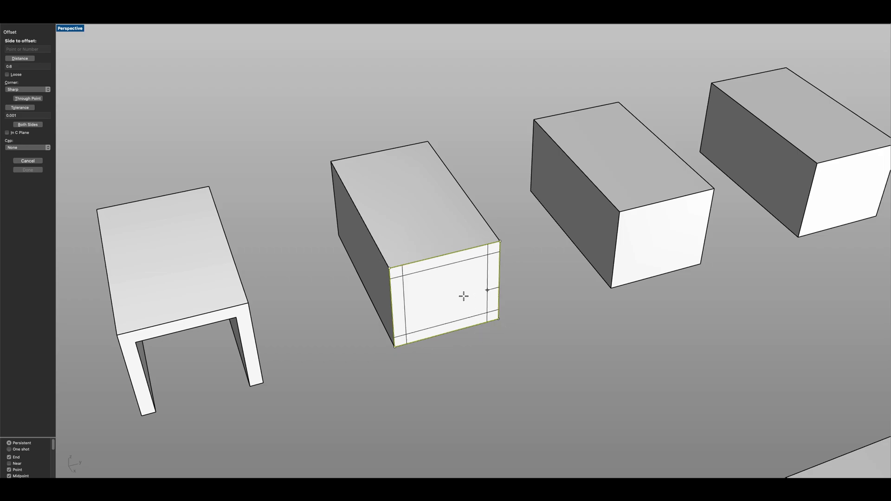
{"action": "left_click", "coordinate": [463, 296]}
{"action": "left_click", "coordinate": [492, 340]}
Step: Copy the inner rectangle back into the second box, from the front lower corner along the box's lower side edge
{"action": "scroll", "coordinate": [478, 311], "scroll_direction": "up", "scroll_amount": 1}
{"action": "left_click", "coordinate": [480, 315]}
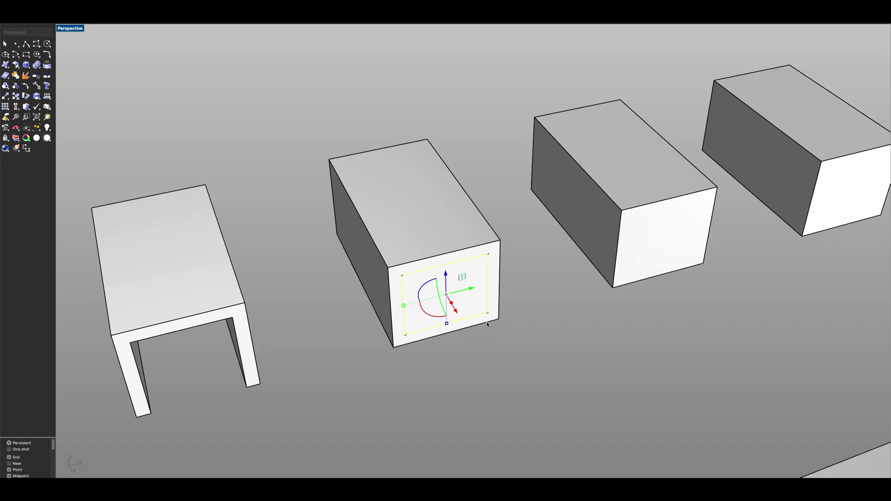
{"action": "type", "text": "copy"}
{"action": "key", "text": "Return"}
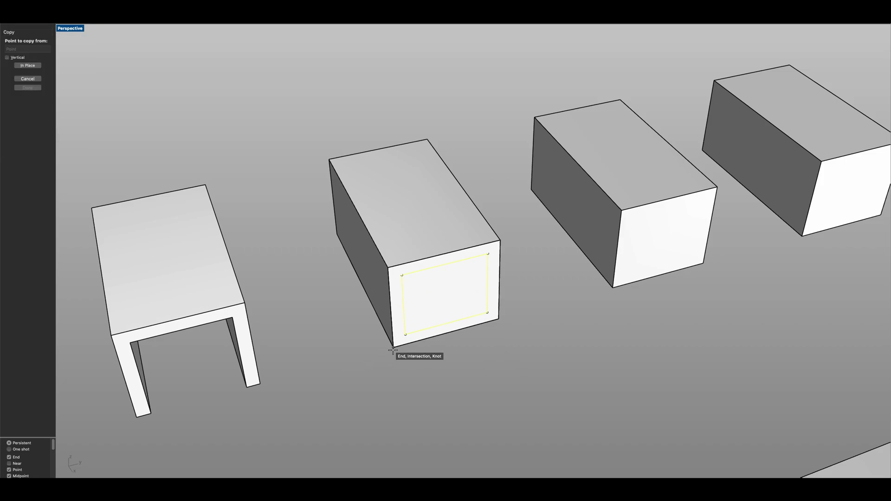
{"action": "left_click", "coordinate": [392, 351]}
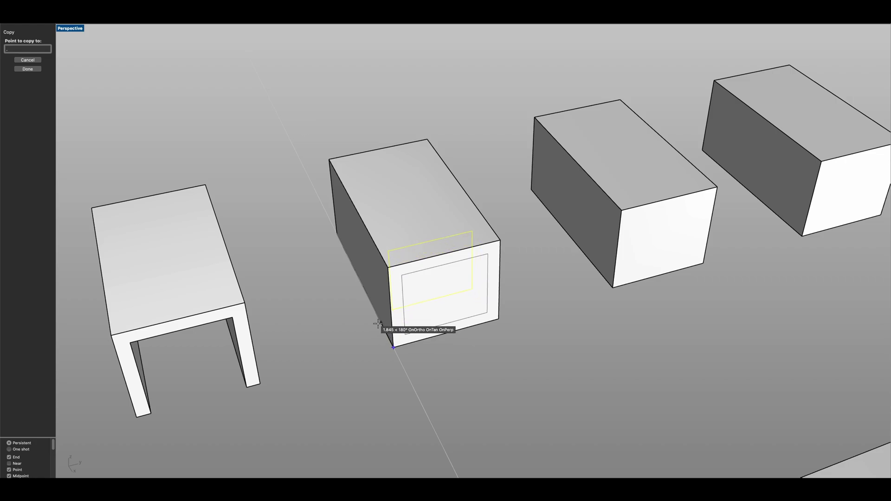
{"action": "left_click", "coordinate": [378, 324]}
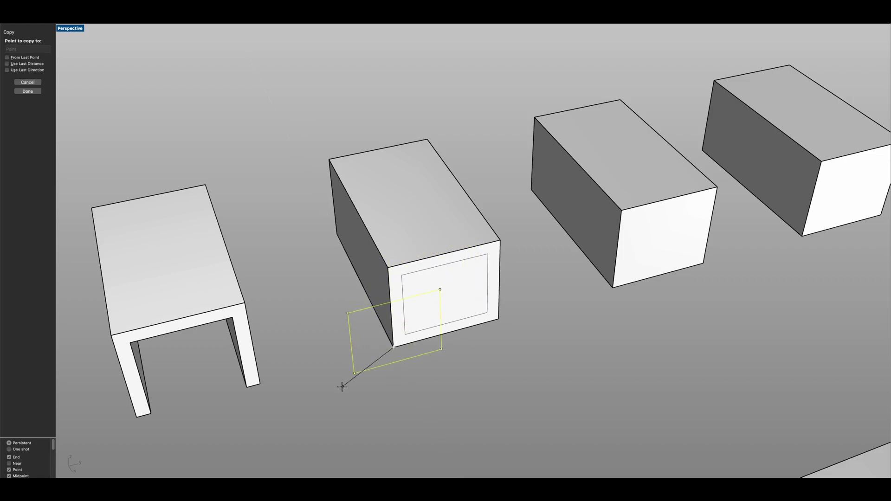
{"action": "key", "text": "Return"}
{"action": "scroll", "coordinate": [423, 292], "scroll_direction": "up", "scroll_amount": 1}
{"action": "key", "text": "Escape"}
Step: Examine the second box and its neighbours from other sides and up close
{"action": "scroll", "coordinate": [410, 307], "scroll_direction": "down", "scroll_amount": 3}
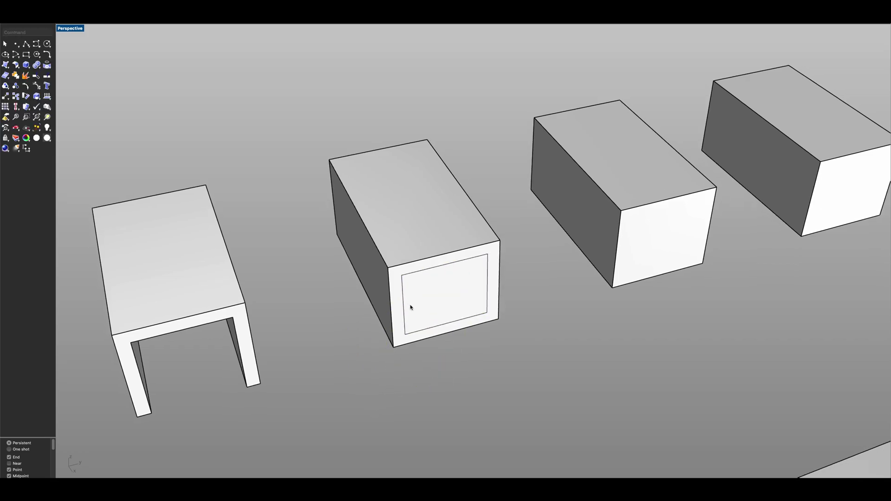
{"action": "right_click_drag", "start_coordinate": [412, 311], "coordinate": [455, 322]}
{"action": "scroll", "coordinate": [455, 322], "scroll_direction": "down", "scroll_amount": 8}
{"action": "scroll", "coordinate": [385, 362], "scroll_direction": "up", "scroll_amount": 8}
{"action": "right_click_drag", "start_coordinate": [385, 362], "coordinate": [569, 211]}
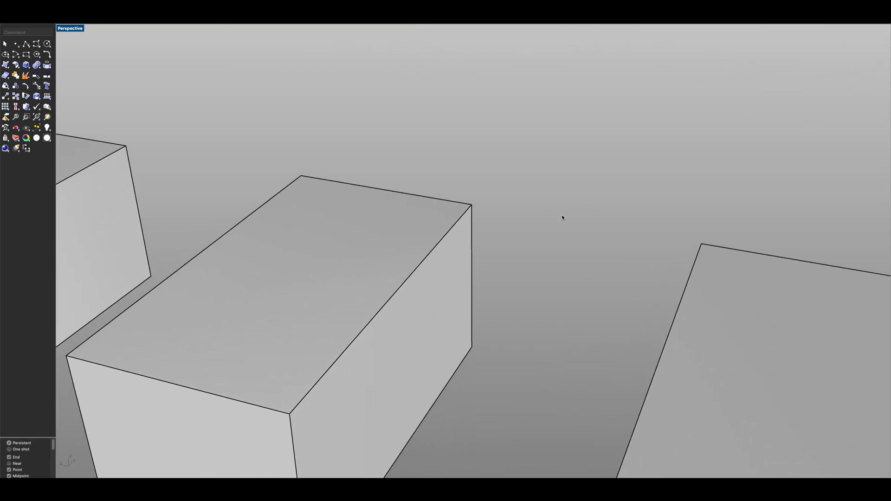
{"action": "scroll", "coordinate": [569, 211], "scroll_direction": "down", "scroll_amount": 8}
{"action": "scroll", "coordinate": [452, 304], "scroll_direction": "up", "scroll_amount": 10}
{"action": "scroll", "coordinate": [519, 262], "scroll_direction": "up", "scroll_amount": 5}
{"action": "scroll", "coordinate": [534, 238], "scroll_direction": "down", "scroll_amount": 8}
{"action": "right_click_drag", "start_coordinate": [513, 258], "coordinate": [603, 259]}
{"action": "right_click_drag", "start_coordinate": [441, 316], "coordinate": [506, 329], "text": "shift"}
{"action": "scroll", "coordinate": [357, 325], "scroll_direction": "up", "scroll_amount": 8}
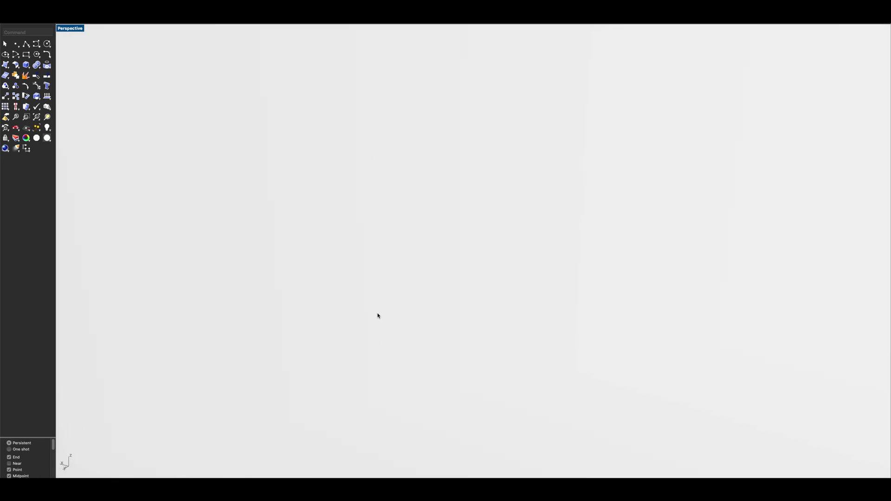
{"action": "scroll", "coordinate": [375, 308], "scroll_direction": "down", "scroll_amount": 8}
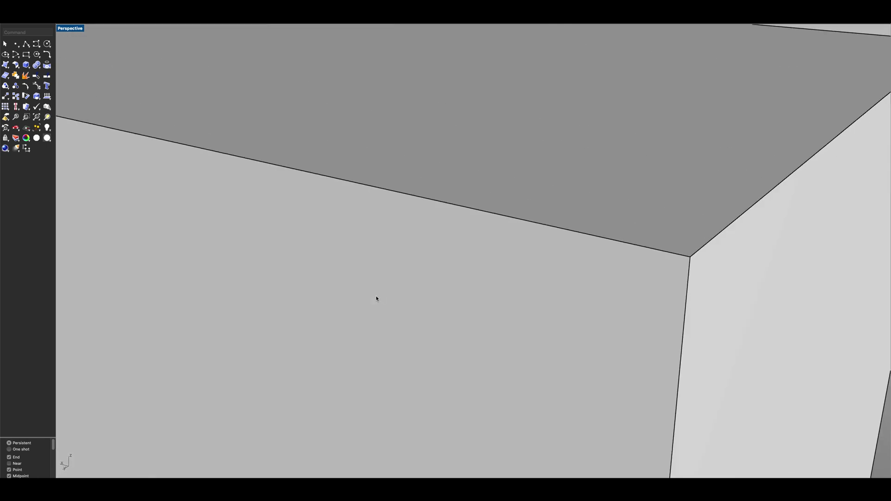
Step: Offset the recessed rectangle inside the second box outward by 0.1 m with sharp corners
{"action": "scroll", "coordinate": [541, 246], "scroll_direction": "down", "scroll_amount": 3}
{"action": "scroll", "coordinate": [371, 327], "scroll_direction": "up", "scroll_amount": 10}
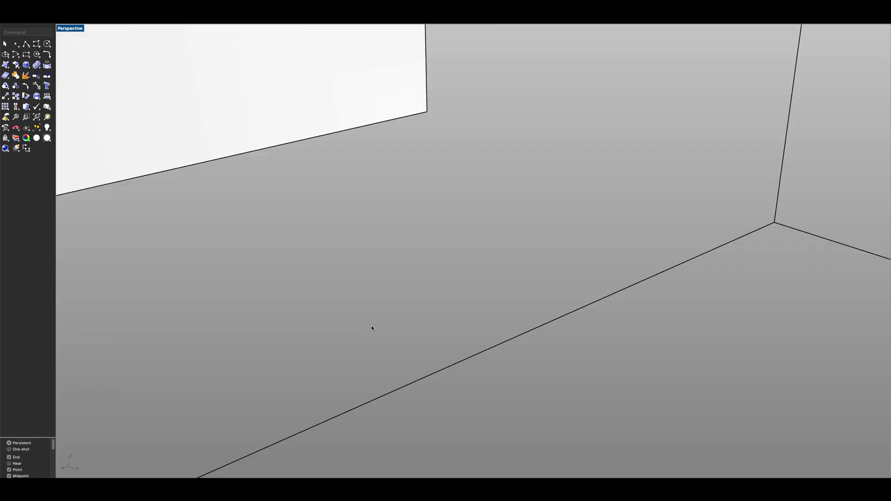
{"action": "right_click_drag", "start_coordinate": [250, 307], "coordinate": [349, 339]}
{"action": "left_click", "coordinate": [268, 350]}
{"action": "right_click_drag", "start_coordinate": [268, 350], "coordinate": [351, 327]}
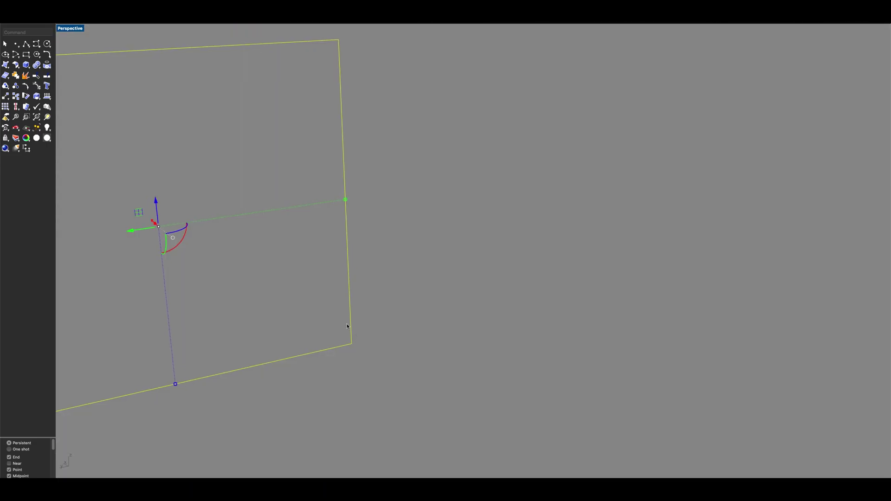
{"action": "scroll", "coordinate": [334, 329], "scroll_direction": "up", "scroll_amount": 3}
{"action": "type", "text": "Offset"}
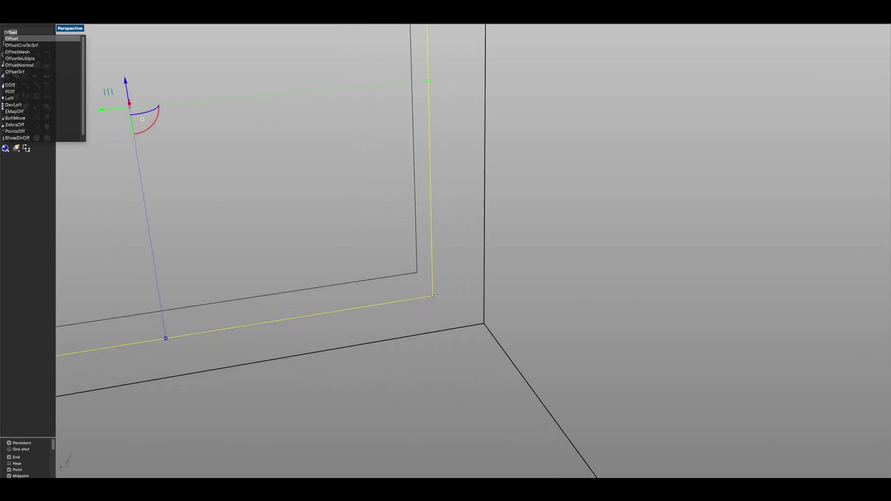
{"action": "key", "text": "Return"}
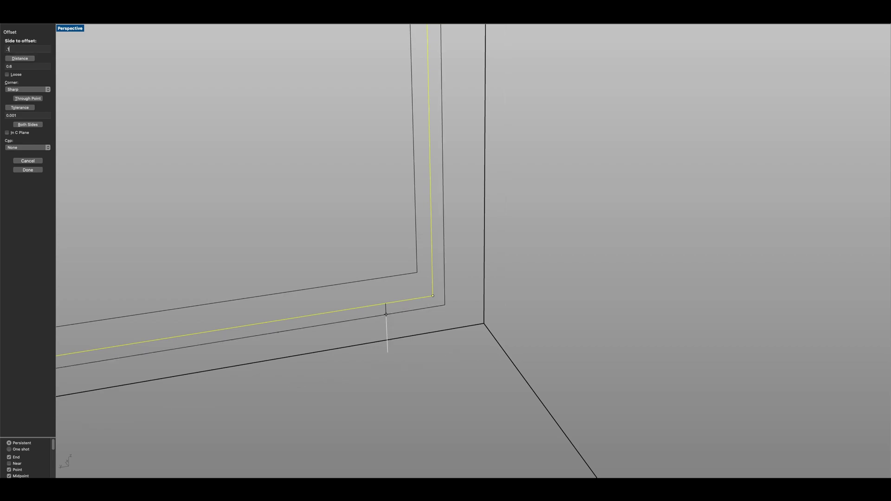
{"action": "key", "text": "Escape"}
{"action": "scroll", "coordinate": [408, 334], "scroll_direction": "down", "scroll_amount": 1}
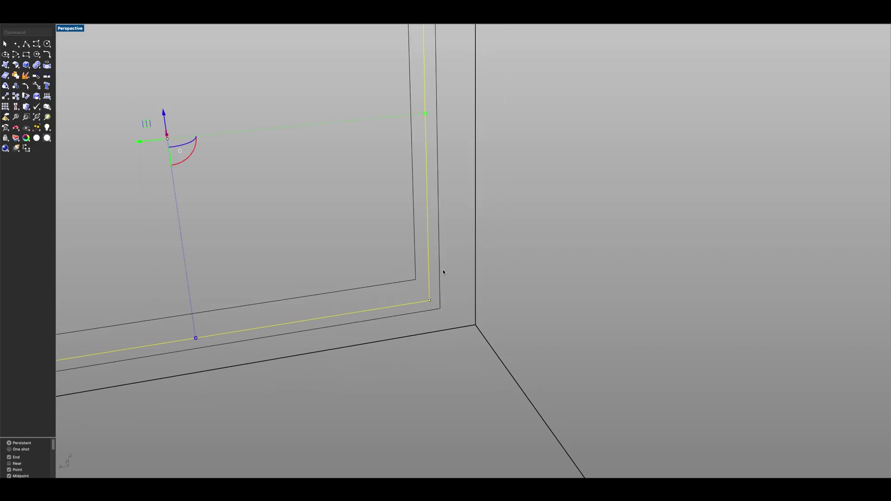
Step: Move the two corner points at one vertical side of the new offset rectangle outward by -0.1 in Y
{"action": "left_click", "coordinate": [441, 309]}
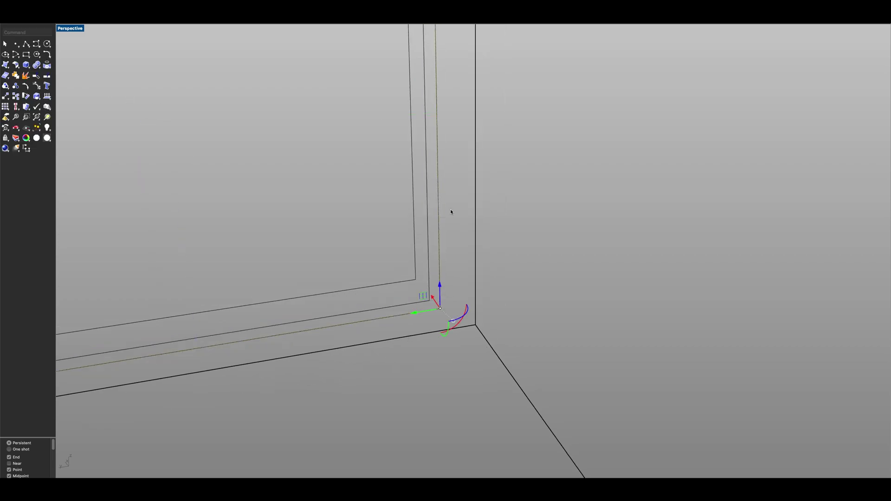
{"action": "scroll", "coordinate": [450, 208], "scroll_direction": "down", "scroll_amount": 6}
{"action": "right_click_drag", "start_coordinate": [454, 130], "coordinate": [465, 222], "text": "shift"}
{"action": "left_click", "coordinate": [436, 228], "text": "shift"}
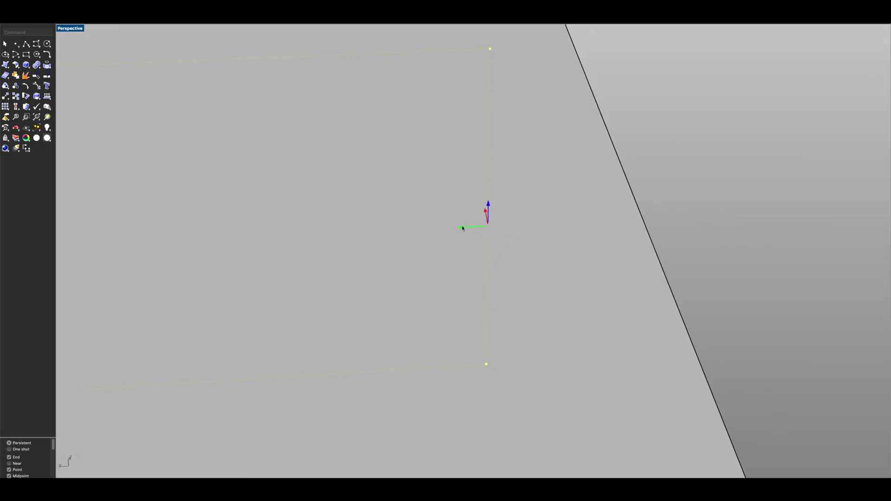
{"action": "left_click", "coordinate": [462, 228]}
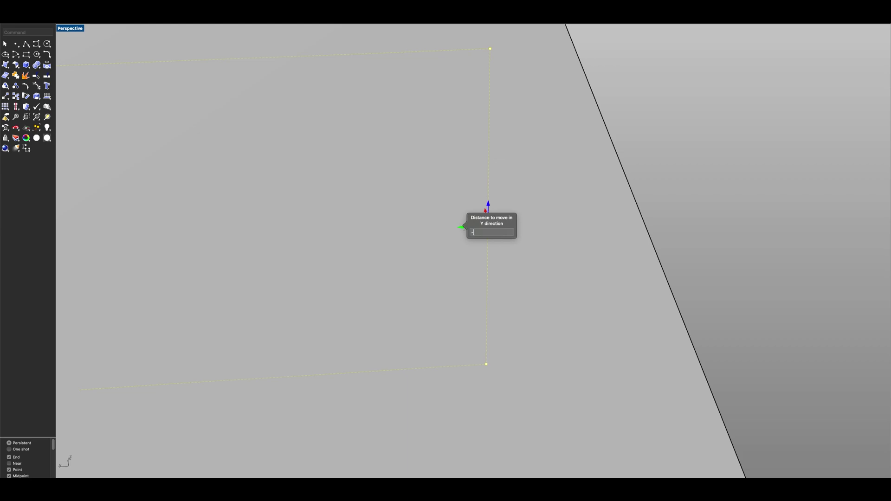
{"action": "type", "text": "-.1"}
{"action": "key", "text": "Return"}
Step: Move the opposite vertical side of the offset rectangle outward in Y by 0.1
{"action": "right_click_drag", "start_coordinate": [421, 239], "coordinate": [436, 255]}
{"action": "scroll", "coordinate": [371, 278], "scroll_direction": "up", "scroll_amount": 2}
{"action": "scroll", "coordinate": [218, 359], "scroll_direction": "down", "scroll_amount": 1}
{"action": "scroll", "coordinate": [340, 304], "scroll_direction": "down", "scroll_amount": 5}
{"action": "left_click", "coordinate": [310, 187]}
{"action": "right_click_drag", "start_coordinate": [311, 188], "coordinate": [245, 258]}
{"action": "scroll", "coordinate": [246, 257], "scroll_direction": "up", "scroll_amount": 2}
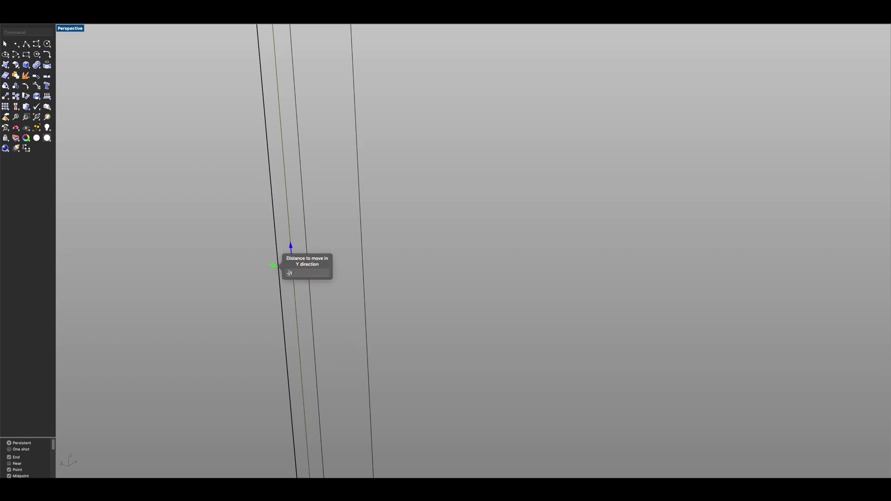
{"action": "key", "text": "Return"}
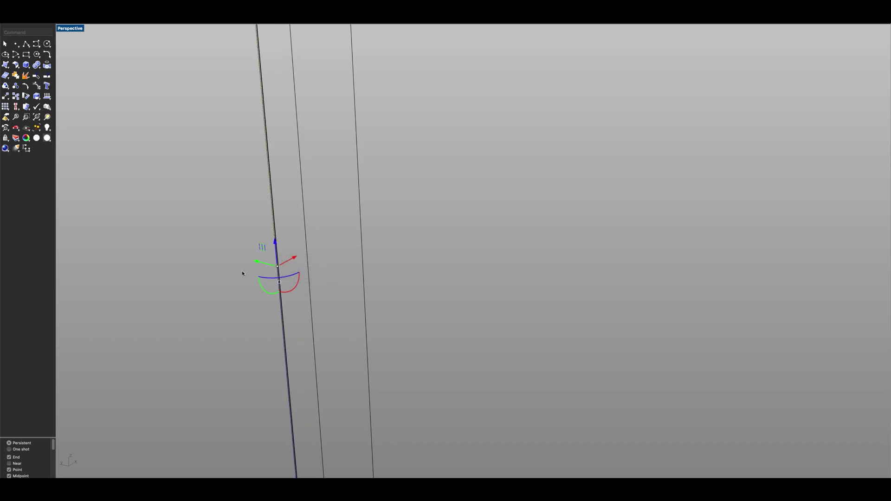
Step: Examine the second box and its neighbours from above and from several sides
{"action": "scroll", "coordinate": [260, 286], "scroll_direction": "down", "scroll_amount": 10}
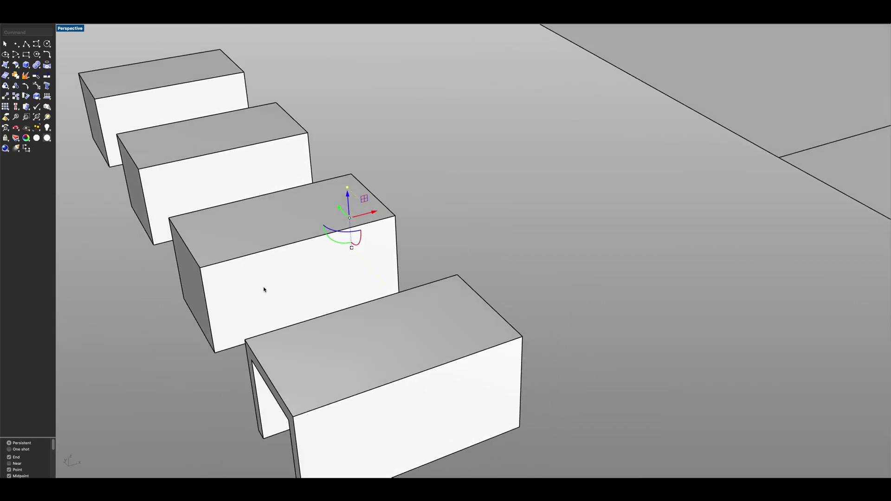
{"action": "scroll", "coordinate": [260, 289], "scroll_direction": "up", "scroll_amount": 6}
{"action": "right_click_drag", "start_coordinate": [345, 267], "coordinate": [374, 333], "text": "shift"}
{"action": "key", "text": "Escape"}
{"action": "scroll", "coordinate": [469, 272], "scroll_direction": "down", "scroll_amount": 4}
{"action": "left_click", "coordinate": [500, 242]}
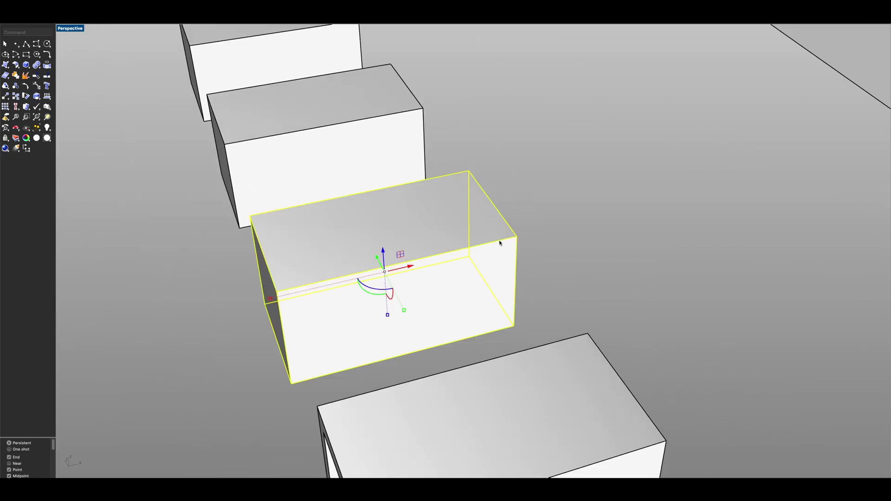
{"action": "key", "text": "Escape"}
{"action": "scroll", "coordinate": [345, 305], "scroll_direction": "up", "scroll_amount": 5}
{"action": "scroll", "coordinate": [420, 227], "scroll_direction": "up", "scroll_amount": 5}
{"action": "scroll", "coordinate": [446, 235], "scroll_direction": "down", "scroll_amount": 4}
{"action": "right_click_drag", "start_coordinate": [447, 234], "coordinate": [478, 227]}
{"action": "scroll", "coordinate": [478, 228], "scroll_direction": "down", "scroll_amount": 3}
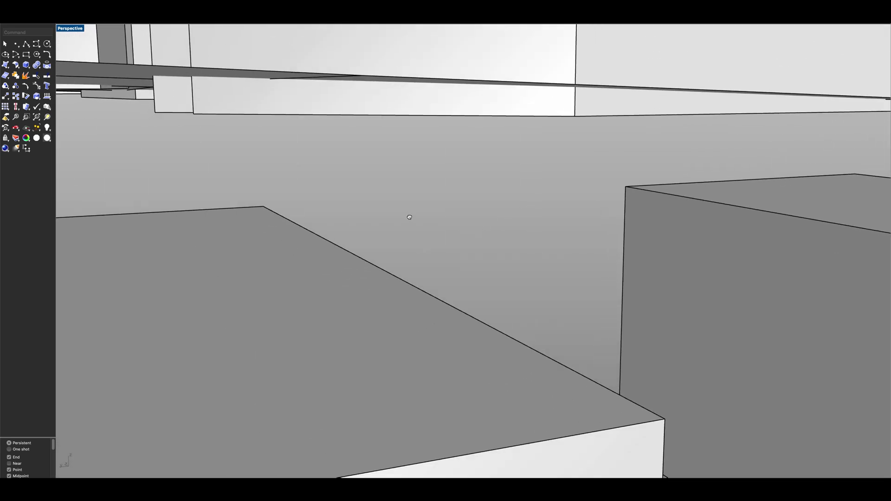
Step: Mirror the recessed rectangle to the second box's other end across the midpoints of its long edges, keeping the original
{"action": "scroll", "coordinate": [341, 248], "scroll_direction": "up", "scroll_amount": 5}
{"action": "left_click", "coordinate": [289, 185]}
{"action": "scroll", "coordinate": [324, 210], "scroll_direction": "down", "scroll_amount": 6}
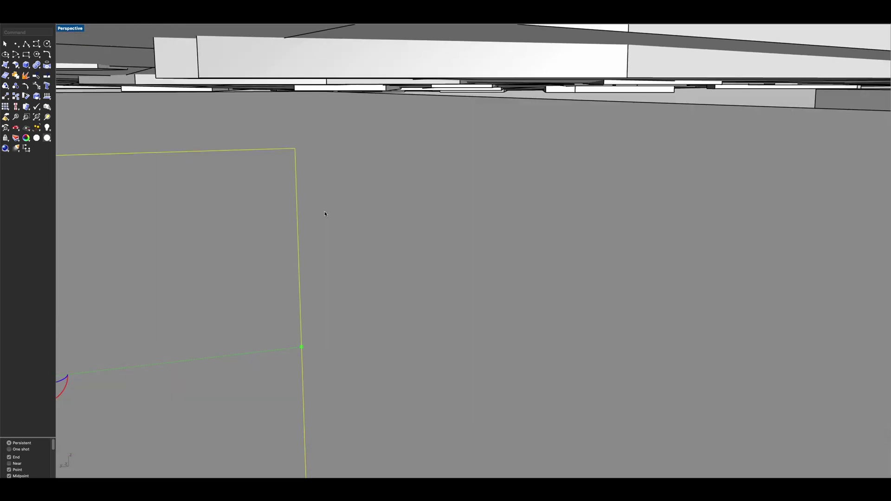
{"action": "right_click_drag", "start_coordinate": [350, 235], "coordinate": [328, 292]}
{"action": "scroll", "coordinate": [464, 225], "scroll_direction": "up", "scroll_amount": 10}
{"action": "right_click_drag", "start_coordinate": [463, 225], "coordinate": [434, 334], "text": "shift"}
{"action": "type", "text": "Mirror"}
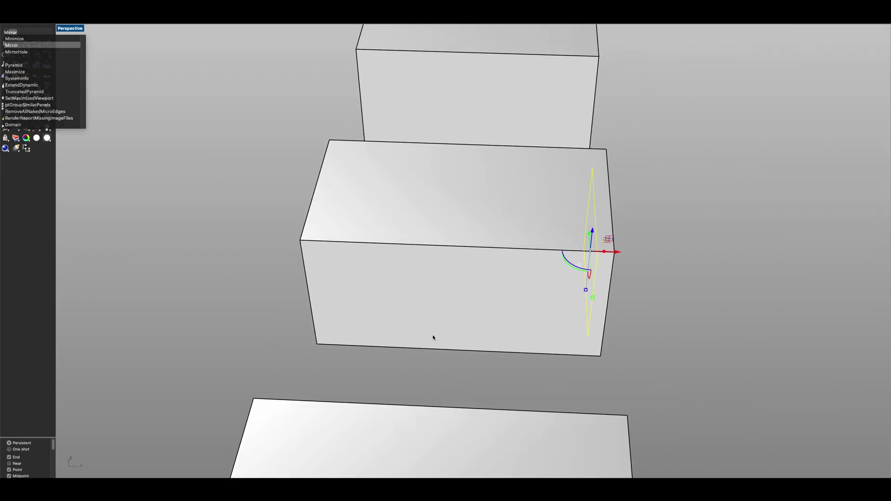
{"action": "key", "text": "Return"}
{"action": "left_click", "coordinate": [458, 350]}
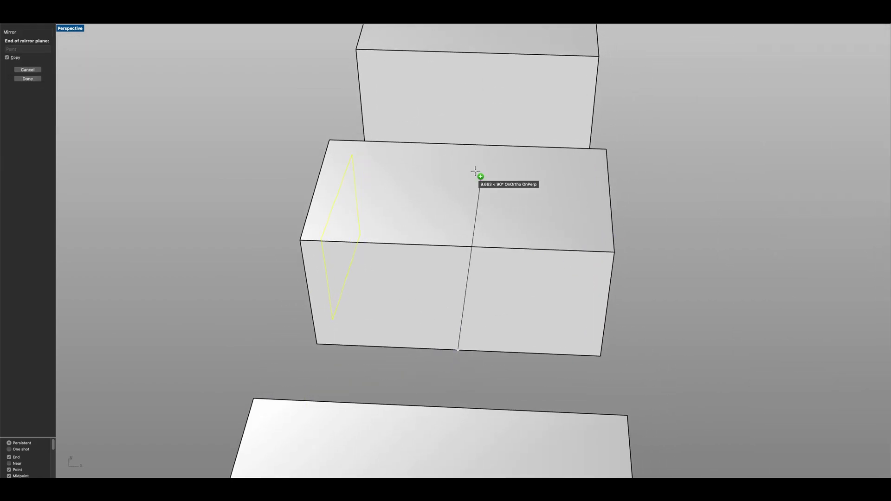
{"action": "left_click", "coordinate": [467, 142]}
Step: Trace the second box's opposite end face with a closed polyline through its four corners
{"action": "scroll", "coordinate": [428, 175], "scroll_direction": "down", "scroll_amount": 7}
{"action": "right_click_drag", "start_coordinate": [421, 181], "coordinate": [486, 172]}
{"action": "right_click_drag", "start_coordinate": [277, 283], "coordinate": [406, 247], "text": "shift"}
{"action": "scroll", "coordinate": [382, 283], "scroll_direction": "up", "scroll_amount": 7}
{"action": "left_click", "coordinate": [377, 284]}
{"action": "left_click", "coordinate": [341, 273]}
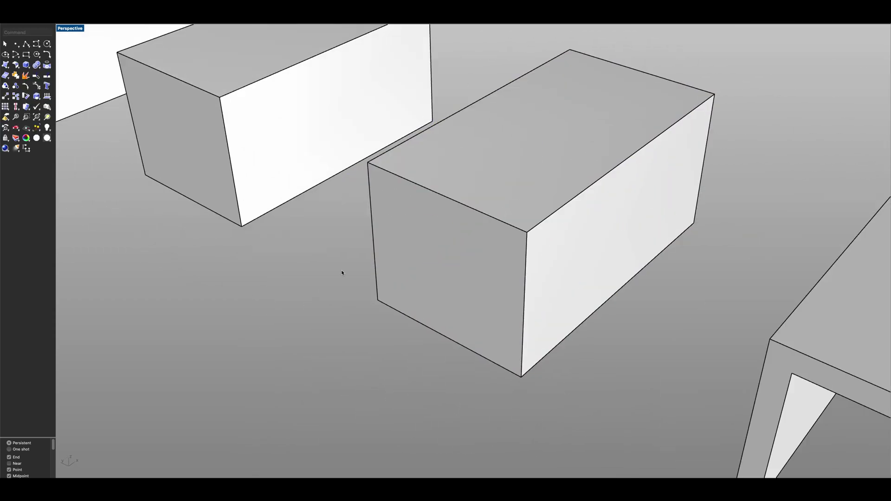
{"action": "left_click", "coordinate": [29, 46]}
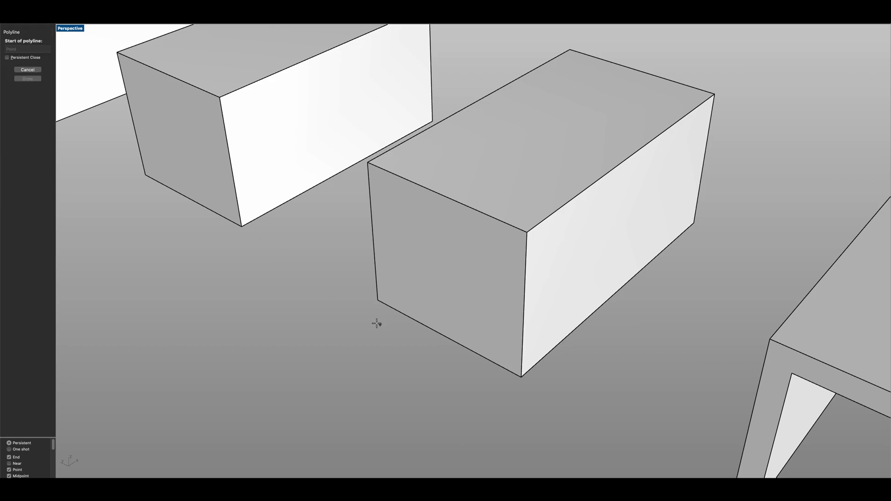
{"action": "left_click", "coordinate": [377, 300]}
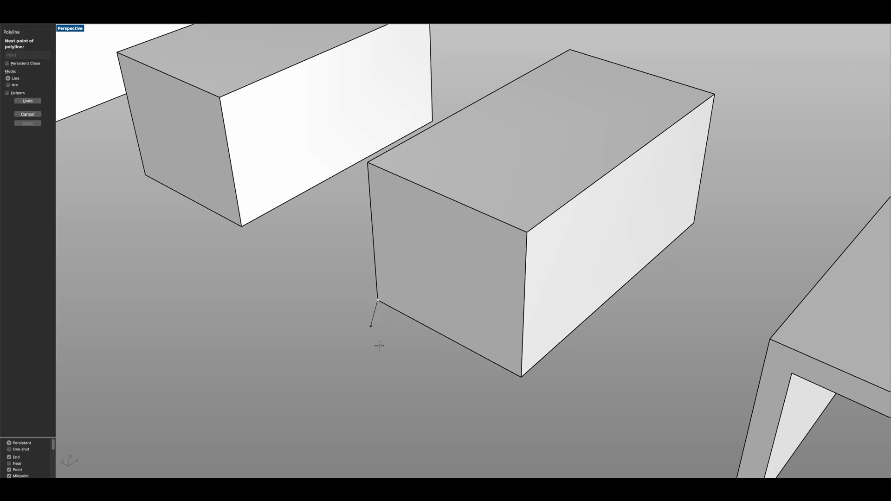
{"action": "left_click", "coordinate": [521, 376]}
{"action": "left_click", "coordinate": [527, 234]}
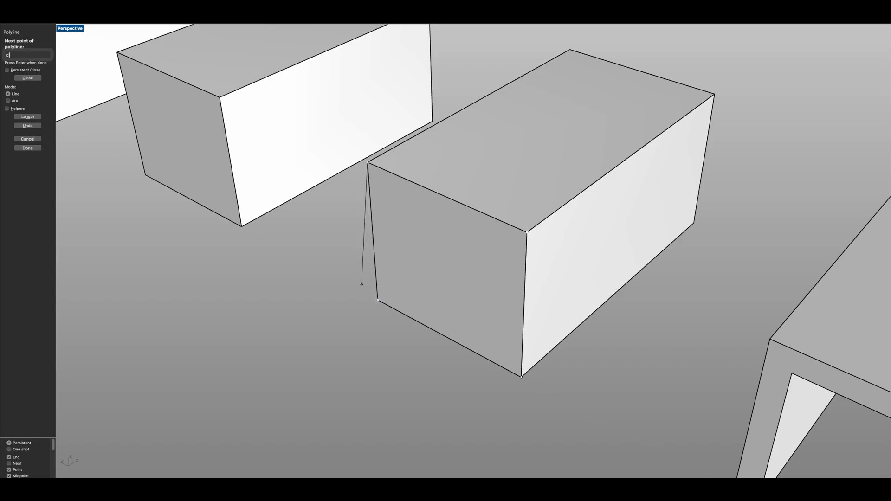
{"action": "type", "text": "c"}
{"action": "key", "text": "Return"}
Step: Offset the opposite end face outline inward by 1.5 m with sharp corners
{"action": "left_click", "coordinate": [380, 301]}
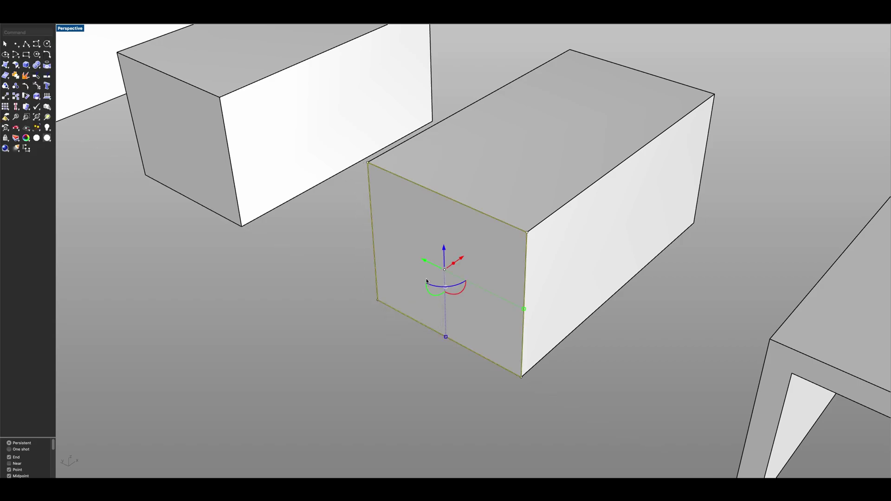
{"action": "type", "text": "offset"}
{"action": "key", "text": "Return"}
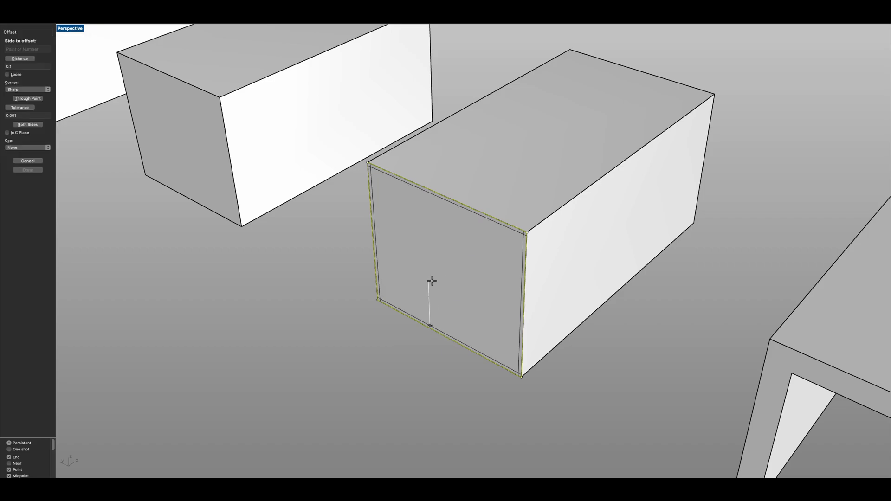
{"action": "type", "text": "1.5"}
{"action": "key", "text": "Return"}
{"action": "left_click", "coordinate": [459, 282]}
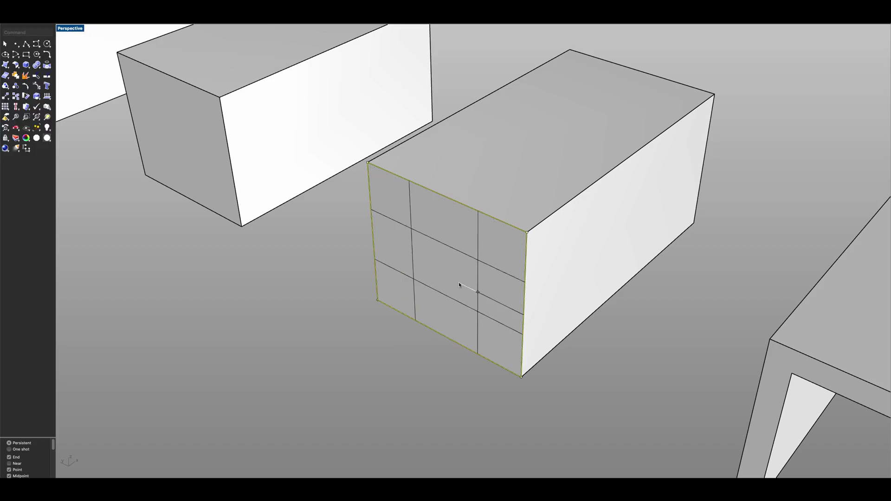
Step: Copy the small inner rectangle a short way into the box from the lower corner along its lower side edge
{"action": "left_click", "coordinate": [363, 295]}
{"action": "left_click", "coordinate": [414, 277]}
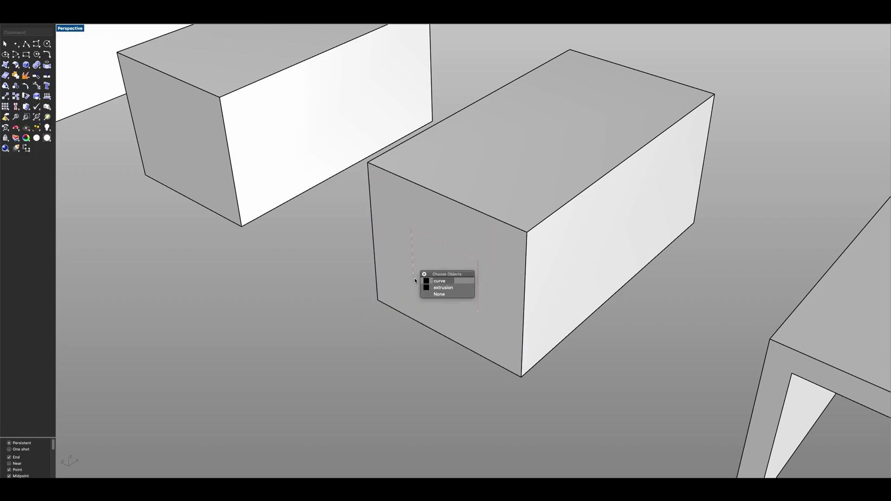
{"action": "left_click", "coordinate": [439, 281]}
{"action": "type", "text": "Copy"}
{"action": "key", "text": "Return"}
{"action": "left_click", "coordinate": [521, 377]}
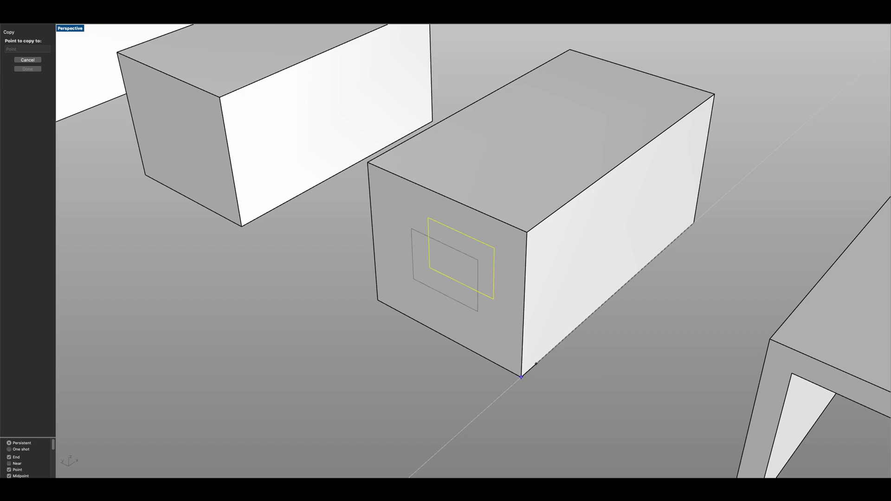
{"action": "left_click", "coordinate": [533, 366]}
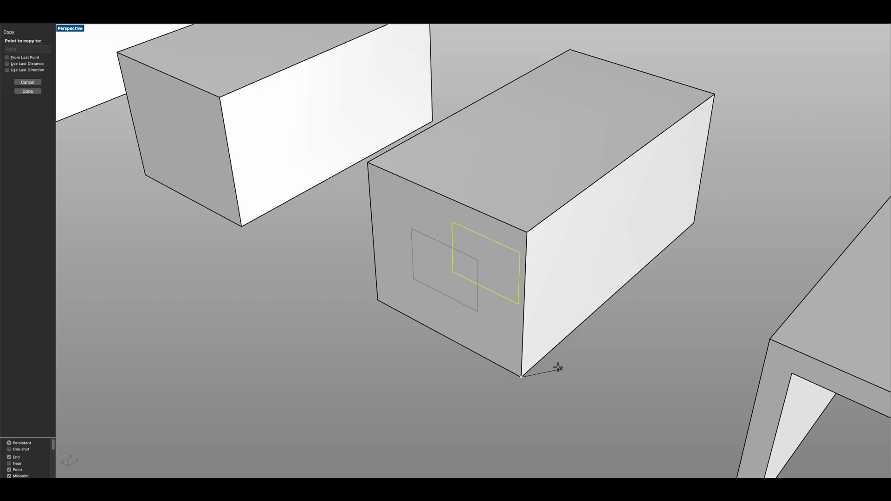
{"action": "key", "text": "Escape"}
{"action": "key", "text": "Escape"}
Step: Check the large and small recessed rectangles at the second box's opposite end from several sides
{"action": "scroll", "coordinate": [542, 353], "scroll_direction": "down", "scroll_amount": 7}
{"action": "right_click_drag", "start_coordinate": [498, 318], "coordinate": [329, 326]}
{"action": "scroll", "coordinate": [433, 322], "scroll_direction": "up", "scroll_amount": 12}
{"action": "left_click", "coordinate": [774, 416]}
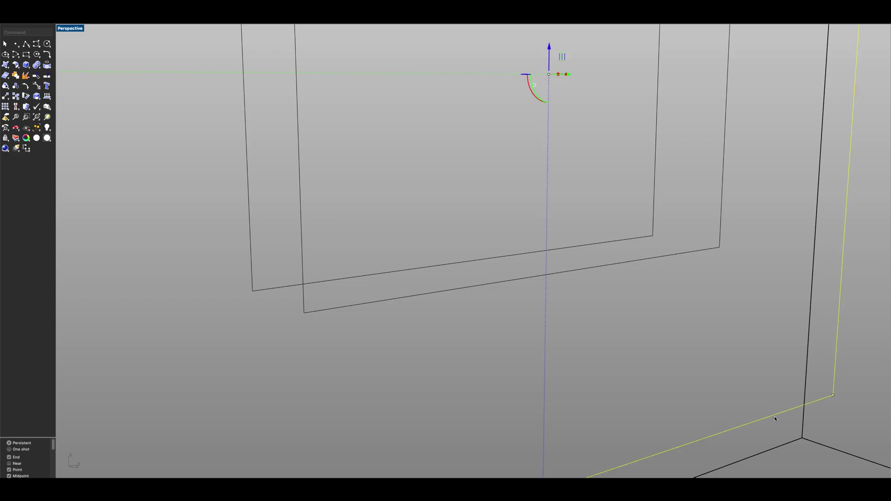
{"action": "left_click", "coordinate": [705, 254]}
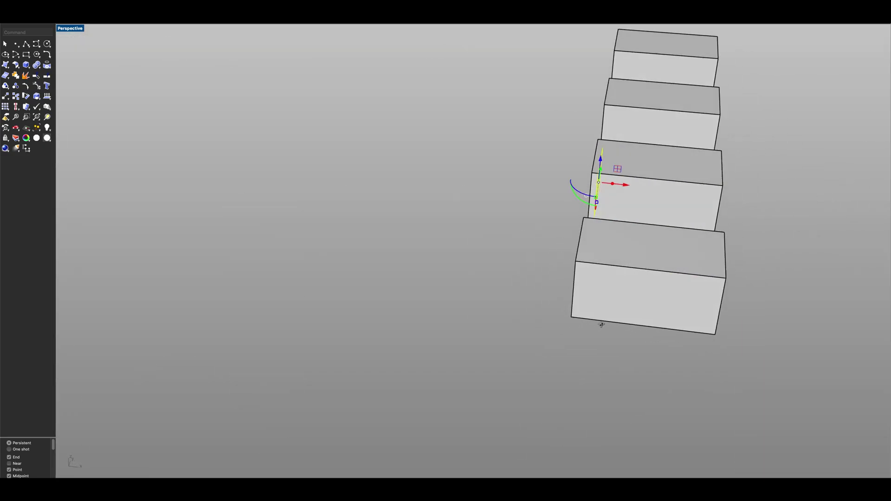
{"action": "scroll", "coordinate": [622, 201], "scroll_direction": "up", "scroll_amount": 10}
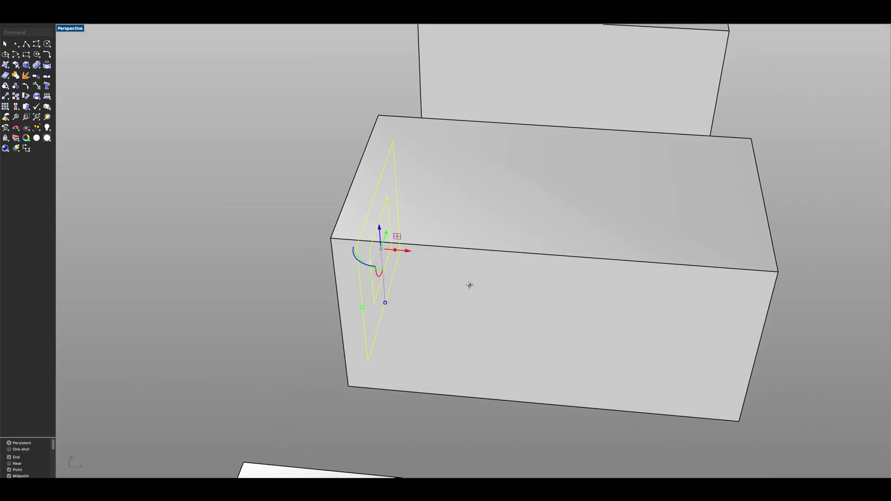
{"action": "right_click_drag", "start_coordinate": [486, 286], "coordinate": [360, 258]}
{"action": "scroll", "coordinate": [438, 279], "scroll_direction": "down", "scroll_amount": 5}
{"action": "right_click_drag", "start_coordinate": [473, 273], "coordinate": [382, 260], "text": "shift"}
{"action": "left_click", "coordinate": [263, 72]}
Step: Switch the Perspective viewport to Wireframe display and check the rectangles at both ends of the second box
{"action": "left_click", "coordinate": [73, 29]}
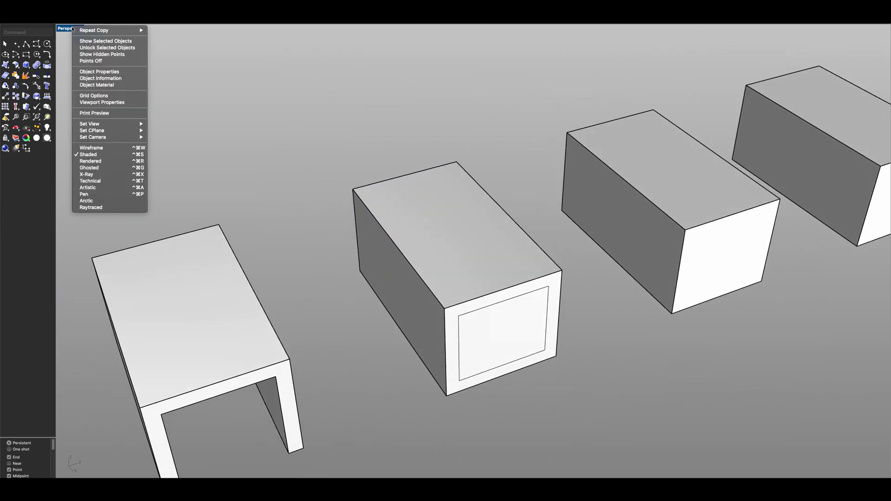
{"action": "left_click", "coordinate": [106, 147]}
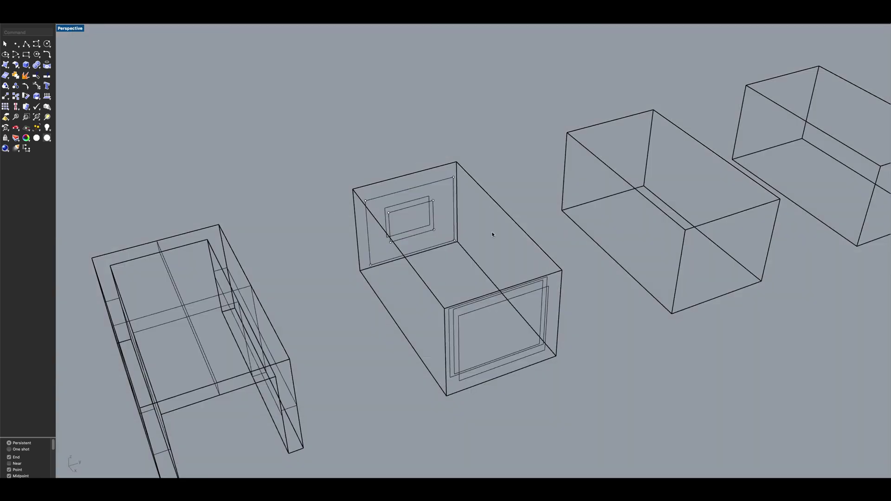
{"action": "scroll", "coordinate": [476, 280], "scroll_direction": "up", "scroll_amount": 5}
{"action": "scroll", "coordinate": [498, 271], "scroll_direction": "down", "scroll_amount": 5}
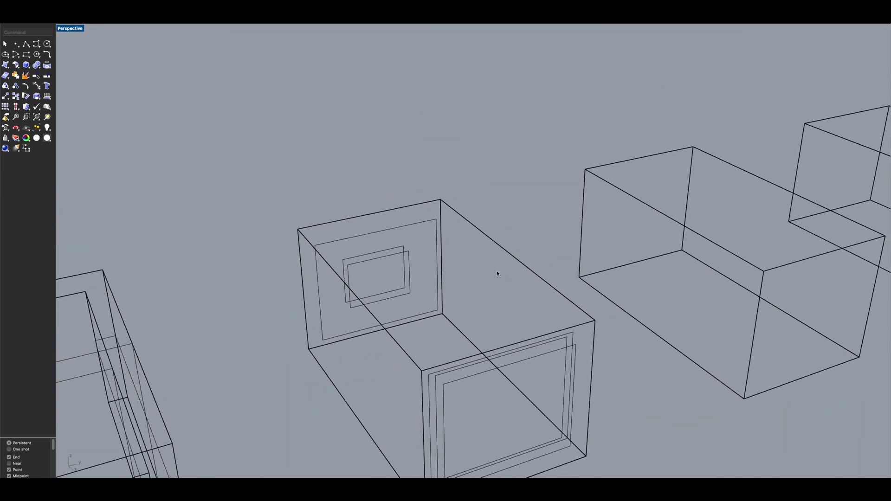
{"action": "scroll", "coordinate": [471, 247], "scroll_direction": "up", "scroll_amount": 5}
{"action": "scroll", "coordinate": [474, 270], "scroll_direction": "down", "scroll_amount": 2}
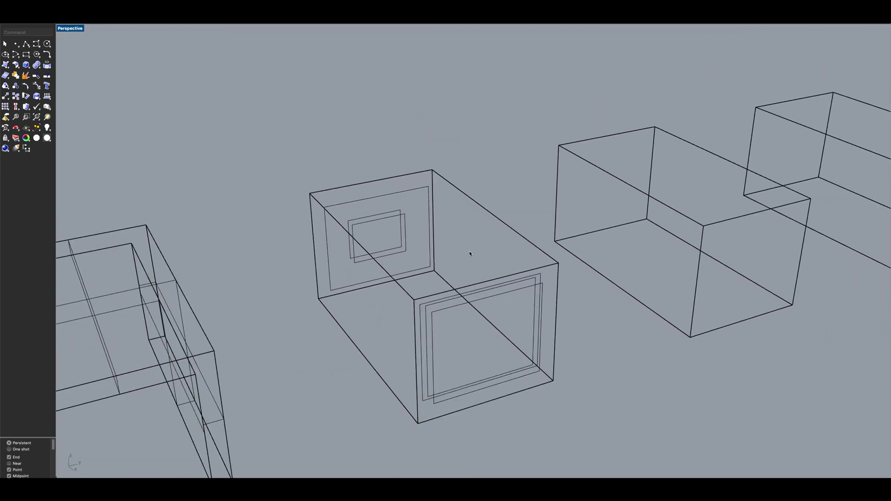
Step: Start a Loft through all six nested rectangles, three at each end of the second box
{"action": "type", "text": "ft"}
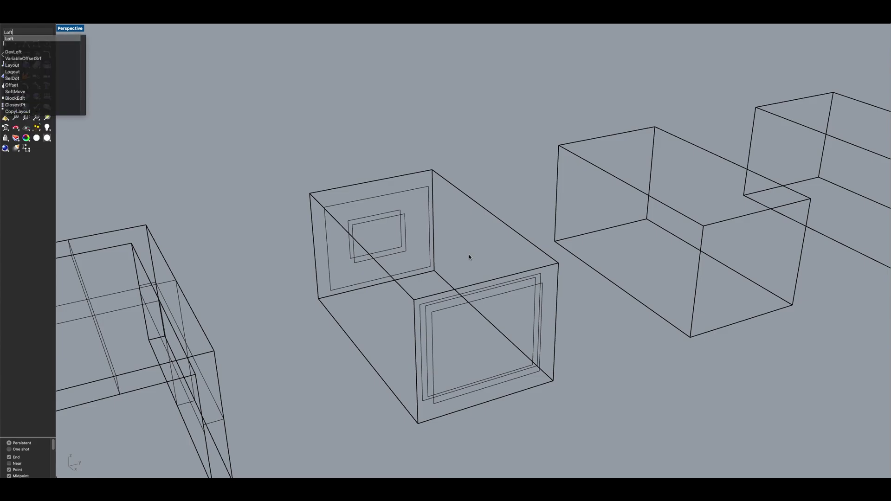
{"action": "key", "text": "Return"}
{"action": "scroll", "coordinate": [517, 273], "scroll_direction": "up", "scroll_amount": 3}
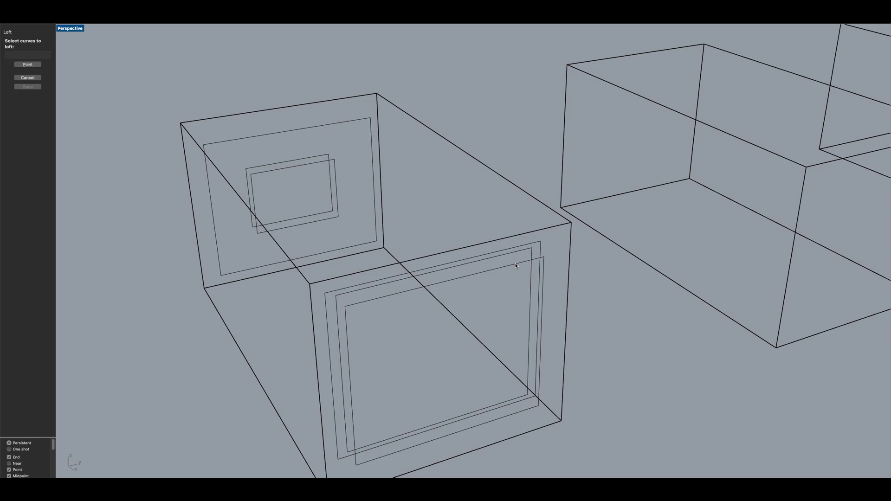
{"action": "left_click", "coordinate": [514, 265]}
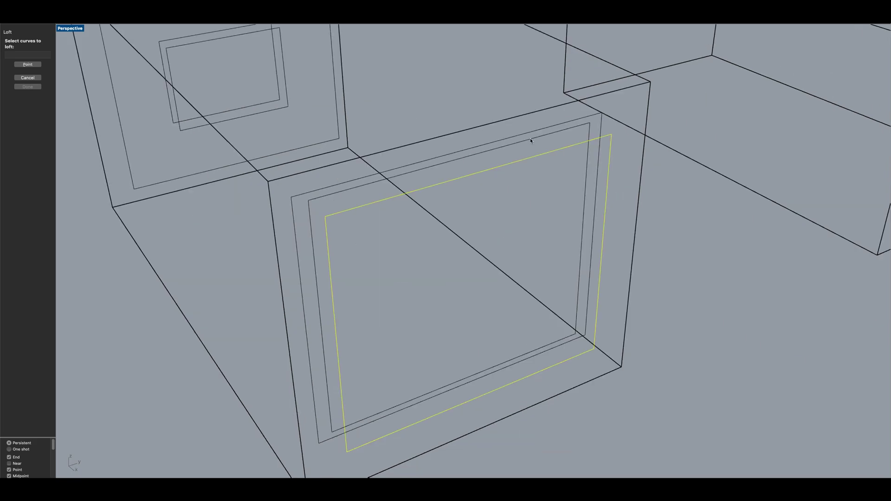
{"action": "left_click", "coordinate": [530, 139]}
{"action": "left_click", "coordinate": [528, 134]}
{"action": "scroll", "coordinate": [528, 136], "scroll_direction": "down", "scroll_amount": 7}
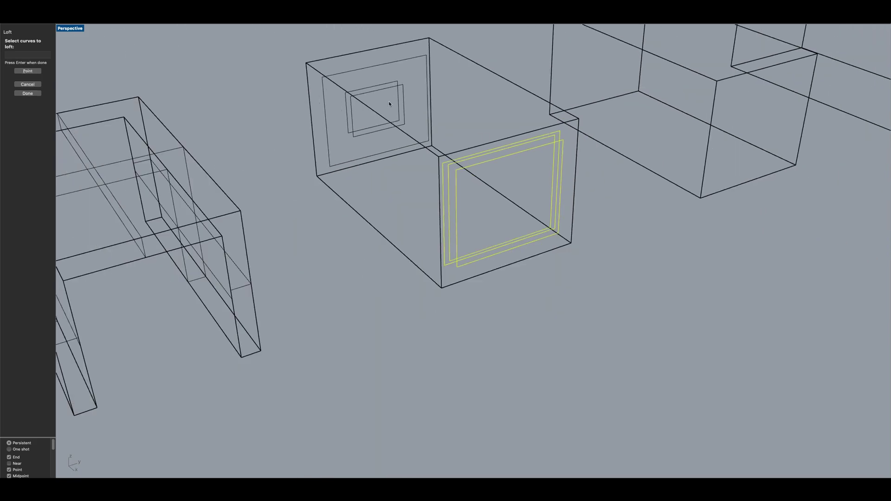
{"action": "scroll", "coordinate": [418, 100], "scroll_direction": "up", "scroll_amount": 5}
{"action": "left_click", "coordinate": [397, 62]}
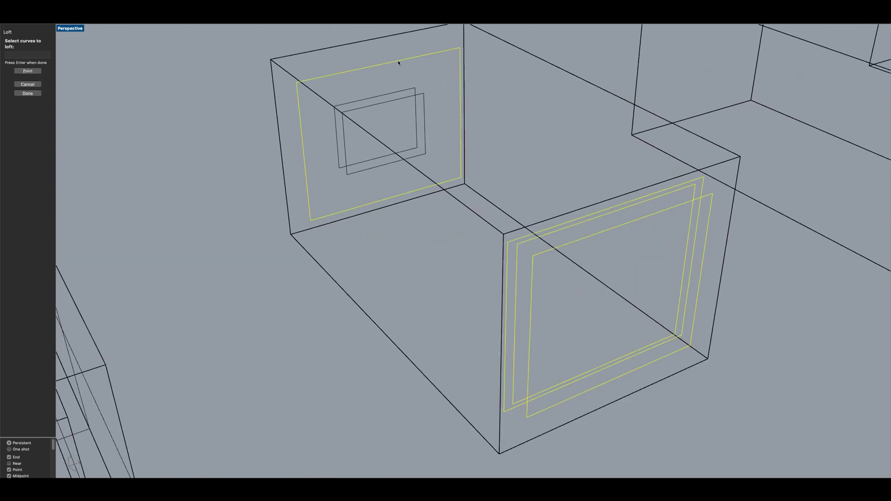
{"action": "left_click", "coordinate": [383, 95]}
{"action": "key", "text": "Return"}
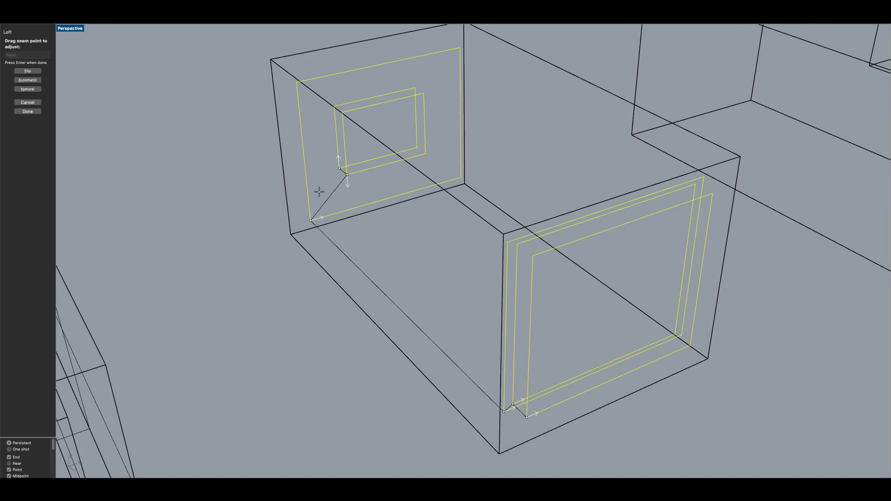
Step: Flip the seam directions of the two small far-end rectangles so they match and complete the loft
{"action": "scroll", "coordinate": [323, 184], "scroll_direction": "up", "scroll_amount": 2}
{"action": "scroll", "coordinate": [354, 168], "scroll_direction": "up", "scroll_amount": 3}
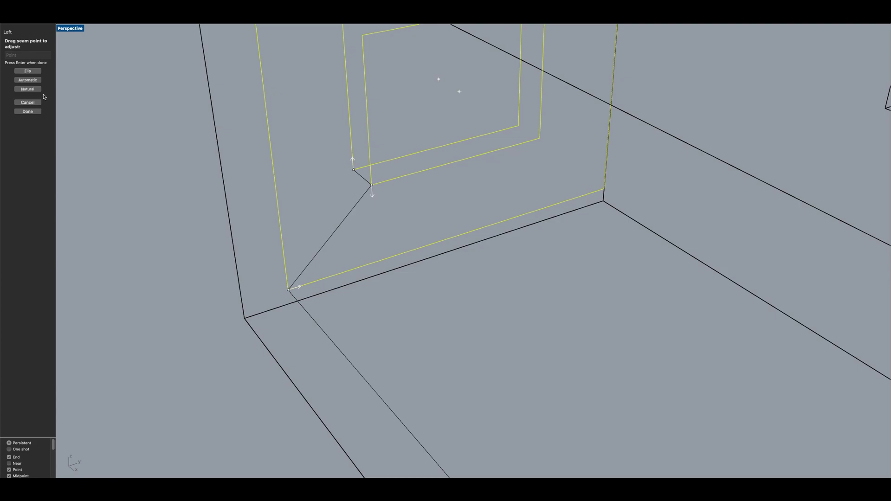
{"action": "left_click", "coordinate": [34, 72]}
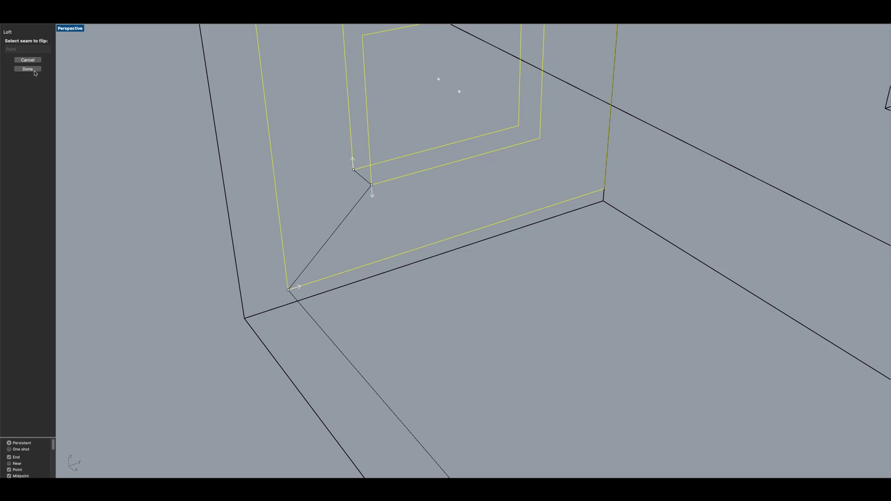
{"action": "left_click", "coordinate": [353, 170]}
{"action": "left_click_drag", "start_coordinate": [284, 165], "coordinate": [284, 166]}
{"action": "left_click", "coordinate": [22, 72]}
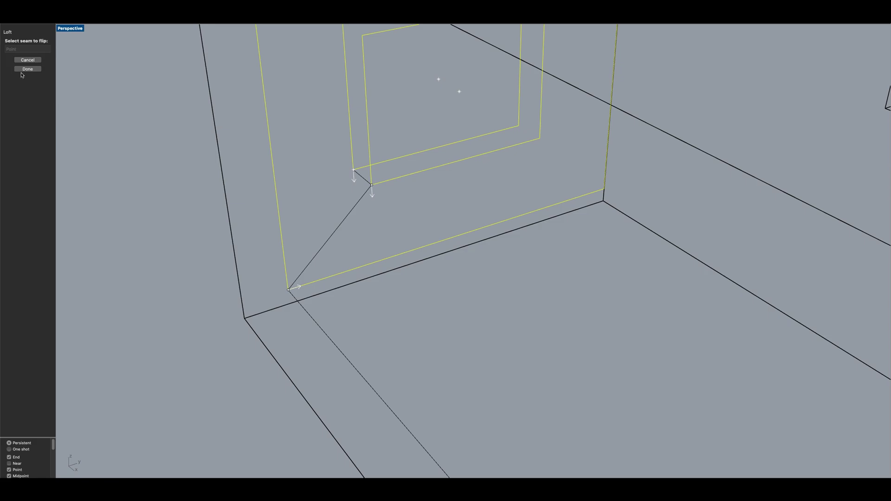
{"action": "left_click", "coordinate": [372, 185]}
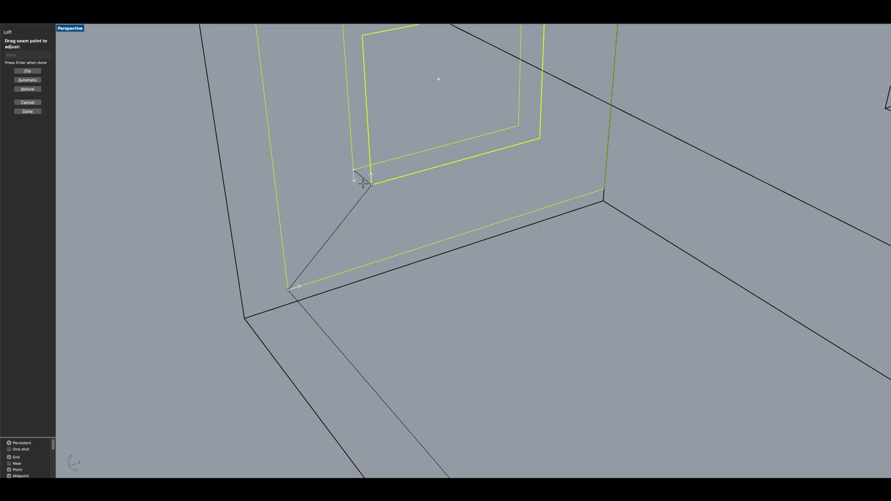
{"action": "mouse_move", "coordinate": [369, 187]}
{"action": "left_mouse_down"}
{"action": "mouse_move", "coordinate": [393, 205]}
{"action": "mouse_move", "coordinate": [371, 186]}
{"action": "mouse_move", "coordinate": [376, 197]}
{"action": "left_mouse_up"}
{"action": "scroll", "coordinate": [374, 194], "scroll_direction": "down", "scroll_amount": 6}
{"action": "scroll", "coordinate": [541, 223], "scroll_direction": "up", "scroll_amount": 4}
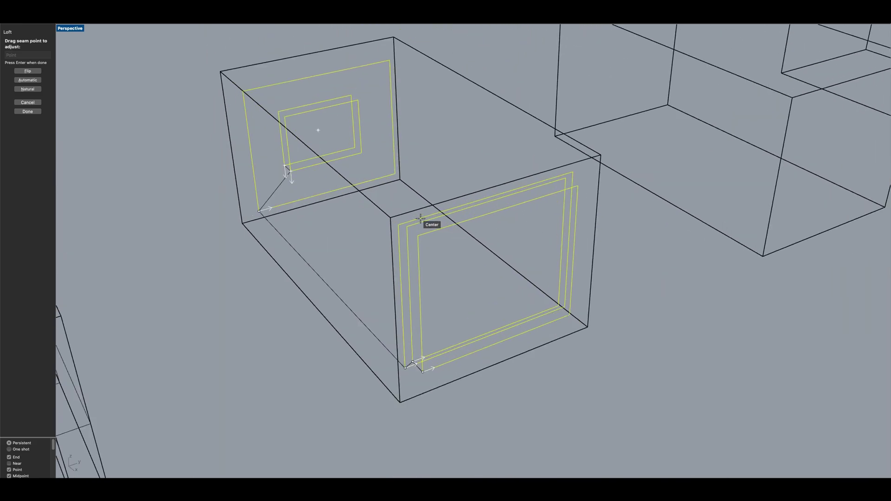
{"action": "key", "text": "Return"}
Step: Cap the open ends of the lofted form inside the second box to make it a closed solid
{"action": "left_click", "coordinate": [323, 305]}
{"action": "right_click_drag", "start_coordinate": [323, 284], "coordinate": [286, 177]}
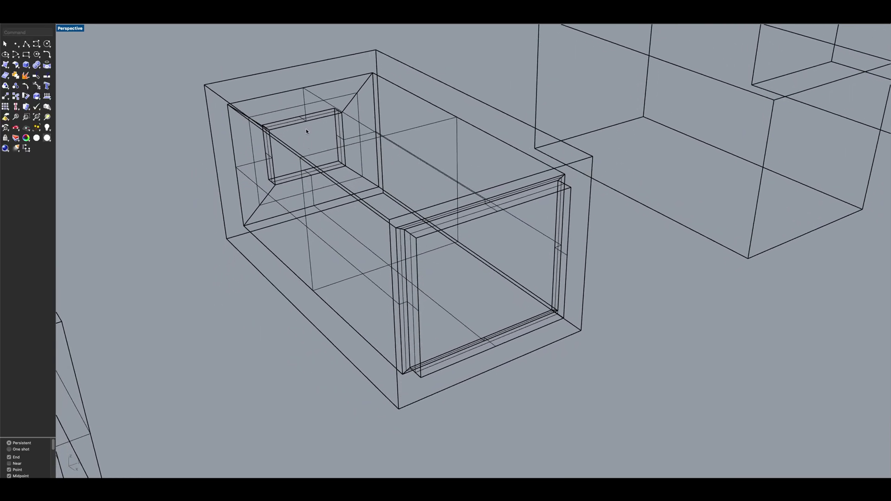
{"action": "right_click_drag", "start_coordinate": [306, 128], "coordinate": [312, 143]}
{"action": "left_click", "coordinate": [294, 118]}
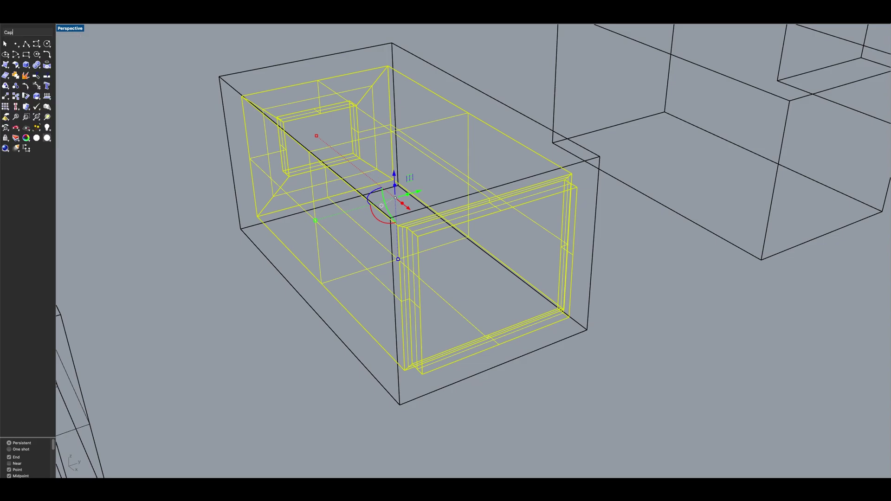
{"action": "key", "text": "BackSpace"}
{"action": "key", "text": "BackSpace"}
{"action": "scroll", "coordinate": [422, 253], "scroll_direction": "down", "scroll_amount": 5}
{"action": "right_click", "coordinate": [422, 254]}
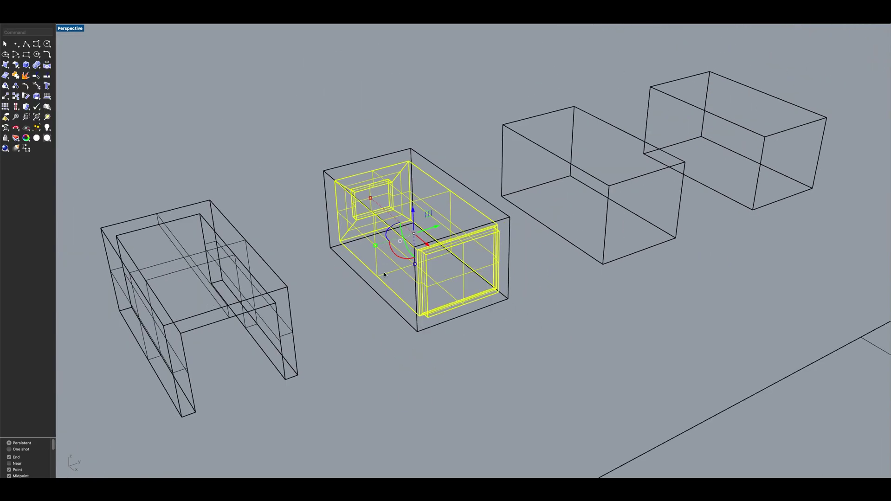
{"action": "key", "text": "Escape"}
Step: Subtract the lofted solid from the second box with BooleanDifference
{"action": "scroll", "coordinate": [422, 256], "scroll_direction": "up", "scroll_amount": 5}
{"action": "left_click", "coordinate": [338, 337]}
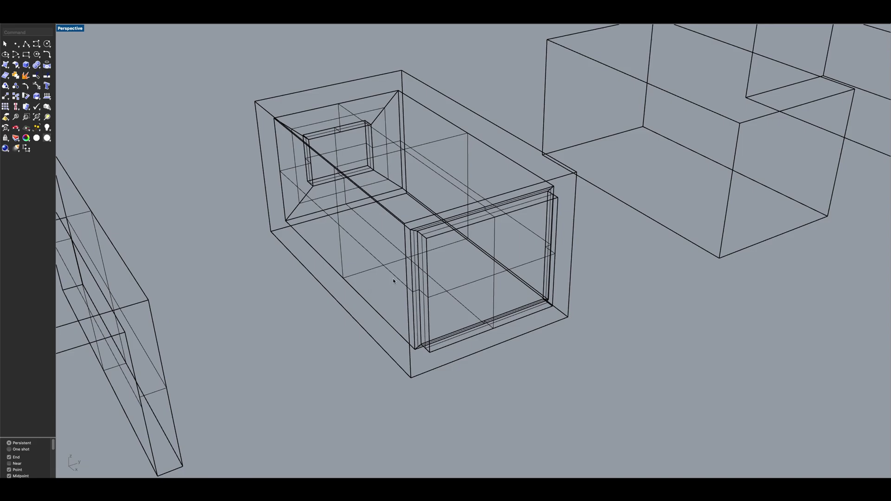
{"action": "type", "text": "Boo"}
{"action": "key", "text": "Return"}
{"action": "left_click", "coordinate": [409, 361]}
{"action": "left_click", "coordinate": [428, 303]}
{"action": "key", "text": "Return"}
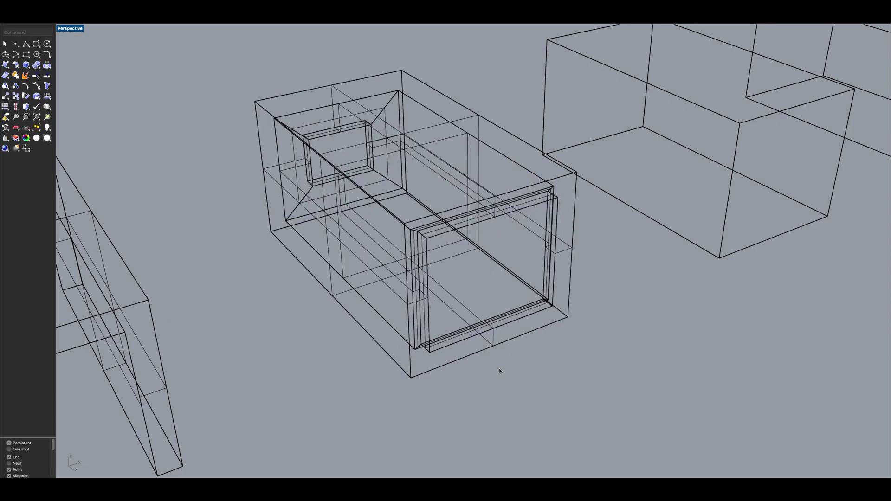
Step: Switch the Perspective viewport to Shaded display and bring the second box's large opening into close view
{"action": "scroll", "coordinate": [491, 269], "scroll_direction": "down", "scroll_amount": 3}
{"action": "left_click", "coordinate": [66, 27]}
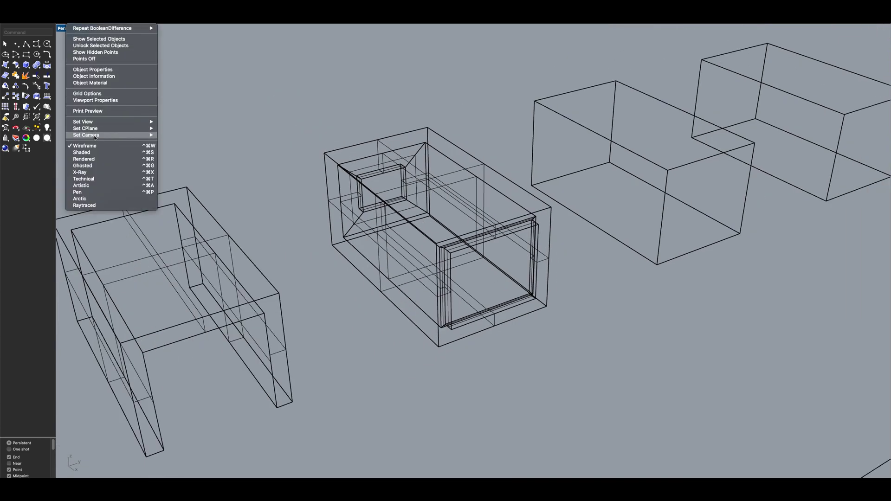
{"action": "left_click", "coordinate": [92, 153]}
{"action": "mouse_move", "coordinate": [457, 278]}
{"action": "right_mouse_down"}
{"action": "mouse_move", "coordinate": [342, 265]}
{"action": "mouse_move", "coordinate": [305, 233]}
{"action": "mouse_move", "coordinate": [407, 264]}
{"action": "mouse_move", "coordinate": [503, 272]}
{"action": "mouse_move", "coordinate": [527, 235]}
{"action": "mouse_move", "coordinate": [481, 266]}
{"action": "mouse_move", "coordinate": [531, 256]}
{"action": "mouse_move", "coordinate": [547, 259]}
{"action": "mouse_move", "coordinate": [551, 273]}
{"action": "mouse_move", "coordinate": [469, 104]}
{"action": "mouse_move", "coordinate": [425, 173]}
{"action": "mouse_move", "coordinate": [304, 212]}
{"action": "mouse_move", "coordinate": [412, 304]}
{"action": "mouse_move", "coordinate": [336, 224]}
{"action": "right_mouse_up"}
{"action": "scroll", "coordinate": [449, 276], "scroll_direction": "up", "scroll_amount": 6}
Step: Halve the outline curve at the large opening by moving its two side corner points to the lower edge's midpoint
{"action": "left_click", "coordinate": [336, 224]}
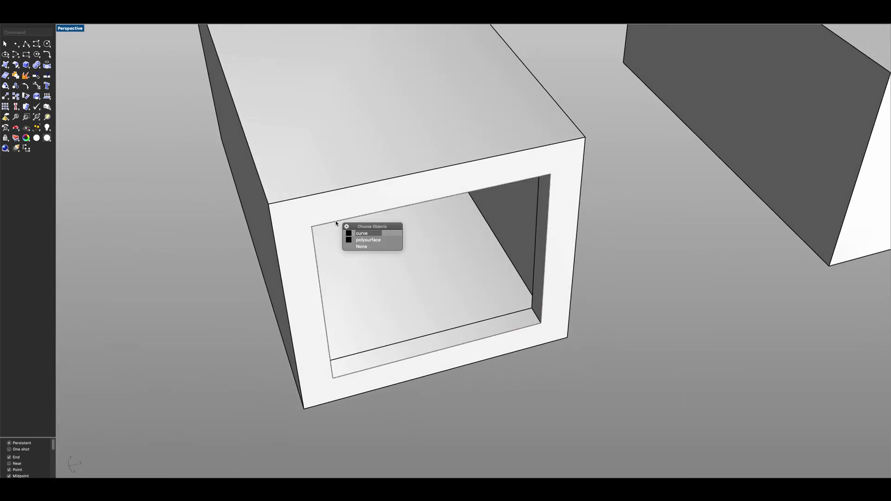
{"action": "left_click", "coordinate": [365, 233]}
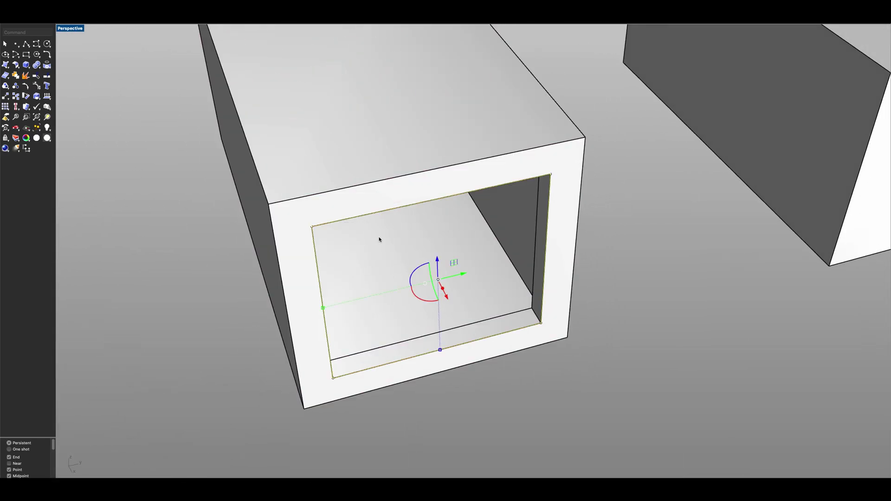
{"action": "left_click", "coordinate": [551, 175]}
{"action": "left_click", "coordinate": [542, 324]}
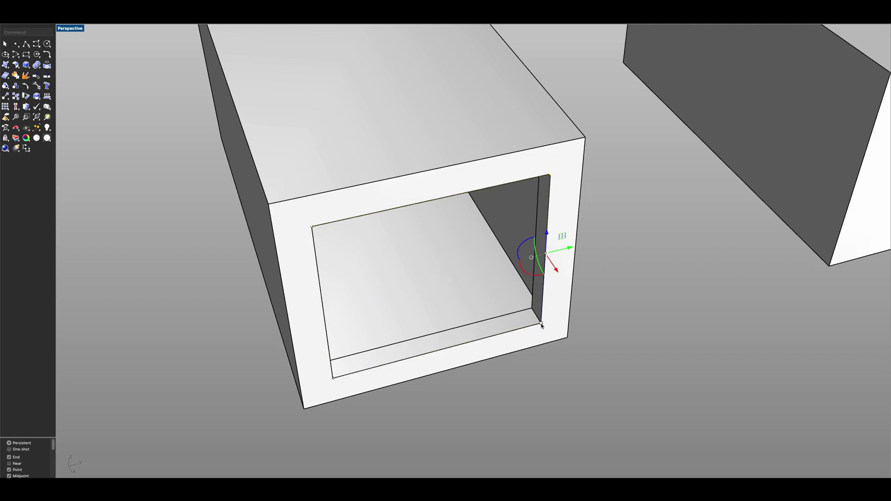
{"action": "type", "text": "move"}
{"action": "key", "text": "Return"}
{"action": "left_click", "coordinate": [542, 324]}
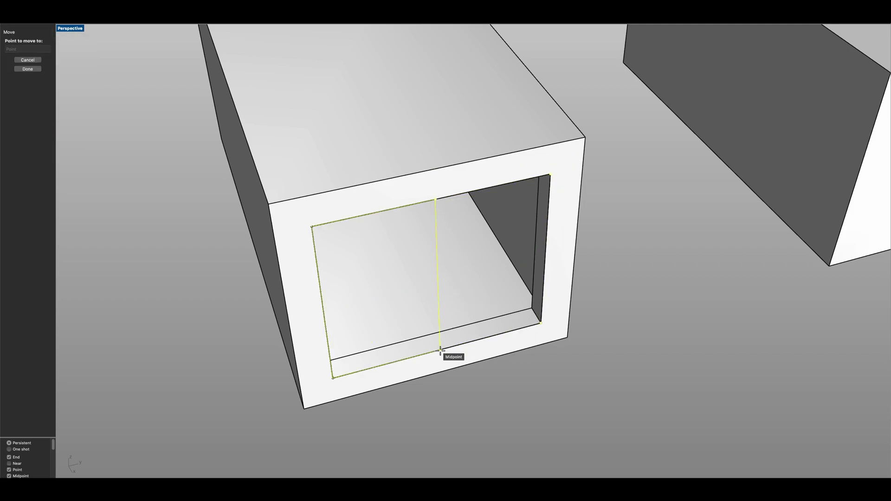
{"action": "left_click", "coordinate": [441, 352]}
Step: Move the same two corner points again to the new lower-edge midpoint, leaving a quarter-width rectangle
{"action": "key", "text": "Return"}
{"action": "left_click", "coordinate": [441, 351]}
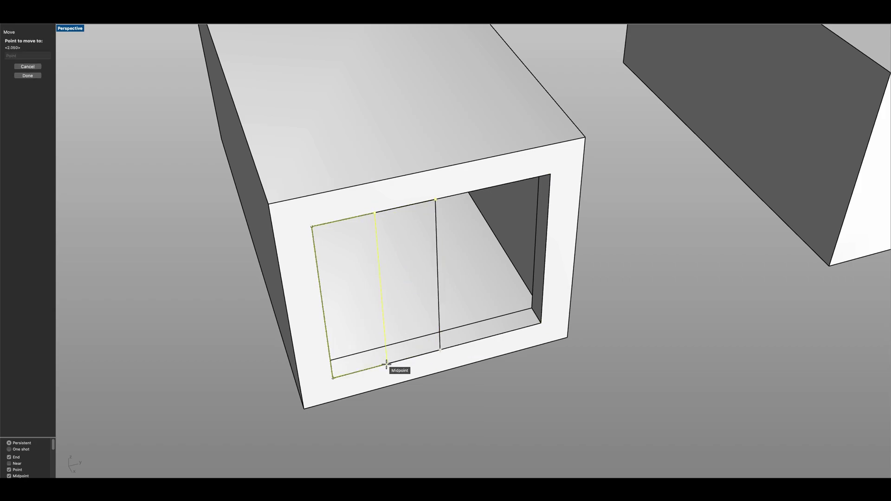
{"action": "left_click", "coordinate": [386, 365]}
{"action": "right_click_drag", "start_coordinate": [414, 370], "coordinate": [456, 281]}
{"action": "scroll", "coordinate": [456, 281], "scroll_direction": "up", "scroll_amount": 3}
{"action": "key", "text": "Escape"}
Step: Copy the narrow rectangle upward twice from its lower corner, stacking the copies directly above the original
{"action": "left_click", "coordinate": [411, 273]}
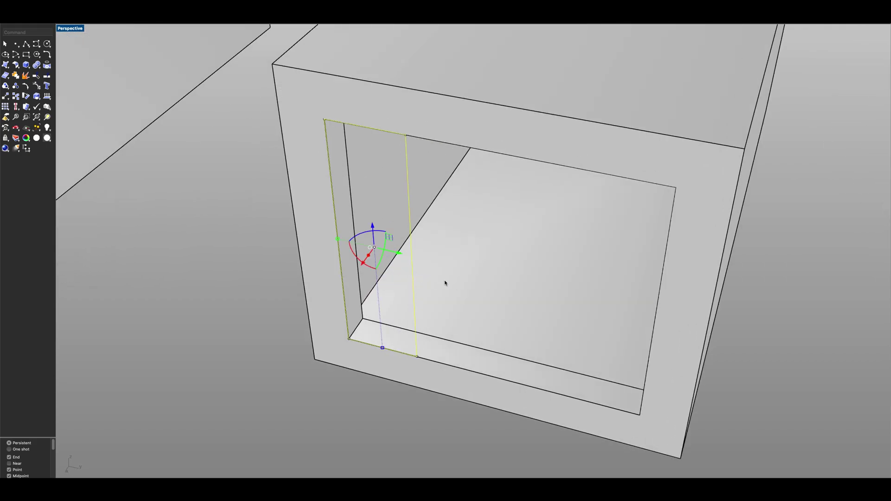
{"action": "scroll", "coordinate": [444, 283], "scroll_direction": "down", "scroll_amount": 4}
{"action": "type", "text": "copy"}
{"action": "key", "text": "Return"}
{"action": "left_click", "coordinate": [374, 328]}
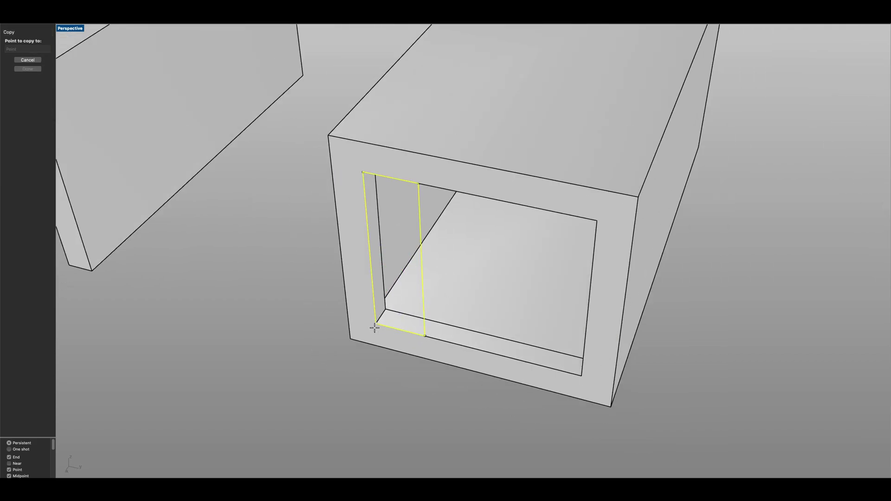
{"action": "scroll", "coordinate": [374, 185], "scroll_direction": "down", "scroll_amount": 3}
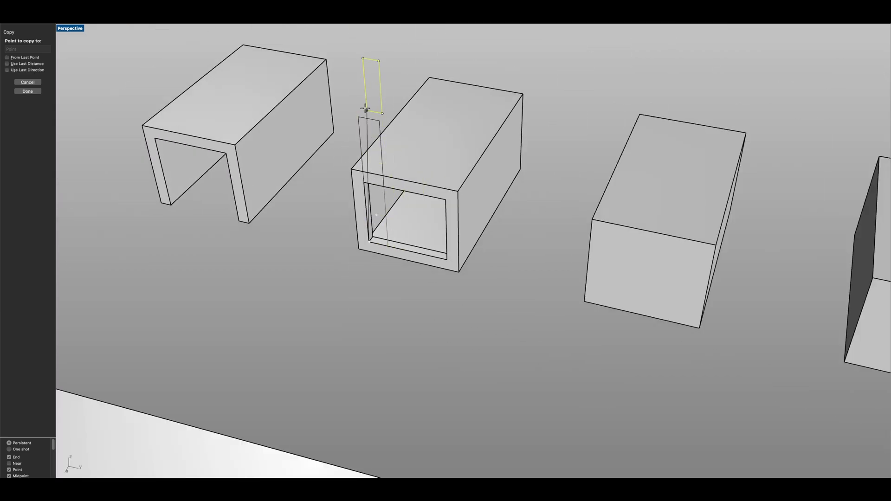
{"action": "left_click", "coordinate": [358, 117]}
{"action": "key", "text": "Return"}
Step: Scale the three stacked rectangles with Scale1D from the opening's lower corner so the stack fits the opening's height
{"action": "scroll", "coordinate": [363, 133], "scroll_direction": "up", "scroll_amount": 4}
{"action": "scroll", "coordinate": [367, 146], "scroll_direction": "down", "scroll_amount": 5}
{"action": "left_click", "coordinate": [359, 227]}
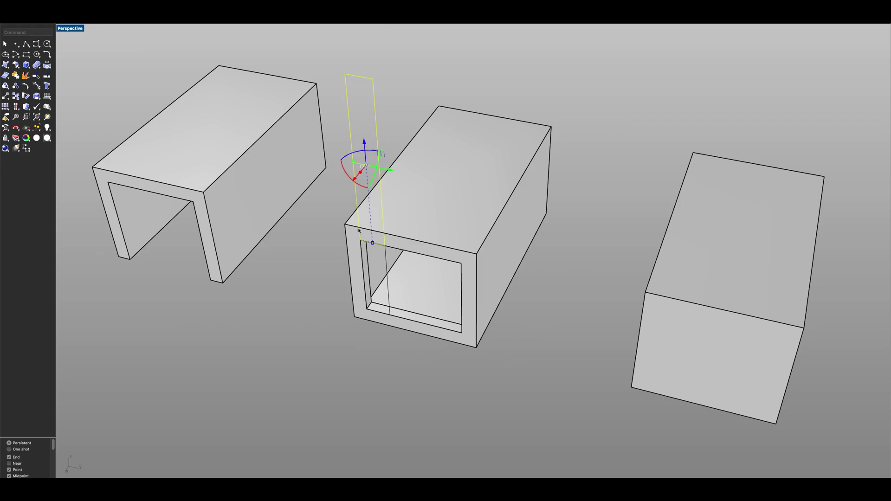
{"action": "left_click", "coordinate": [360, 257], "text": "shift"}
{"action": "left_click", "coordinate": [390, 265]}
{"action": "scroll", "coordinate": [372, 240], "scroll_direction": "up", "scroll_amount": 5}
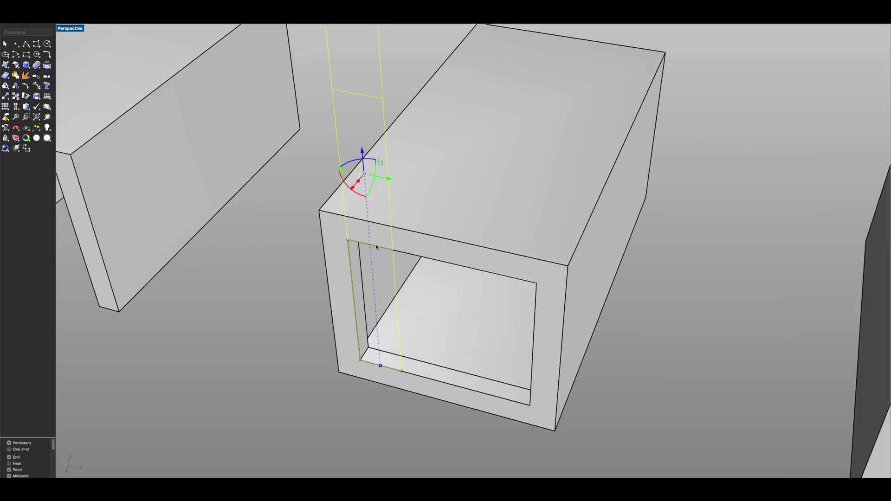
{"action": "scroll", "coordinate": [372, 284], "scroll_direction": "down", "scroll_amount": 4}
{"action": "type", "text": "sc"}
{"action": "key", "text": "Down"}
{"action": "key", "text": "Return"}
{"action": "left_click", "coordinate": [364, 337]}
{"action": "scroll", "coordinate": [364, 336], "scroll_direction": "down", "scroll_amount": 2}
{"action": "left_click", "coordinate": [342, 109]}
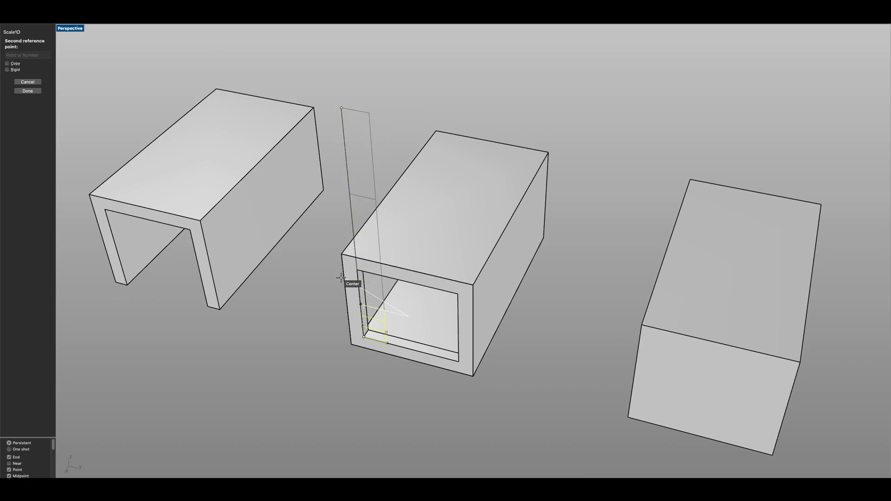
{"action": "scroll", "coordinate": [349, 281], "scroll_direction": "up", "scroll_amount": 4}
{"action": "left_click", "coordinate": [356, 250]}
{"action": "scroll", "coordinate": [325, 279], "scroll_direction": "down", "scroll_amount": 3}
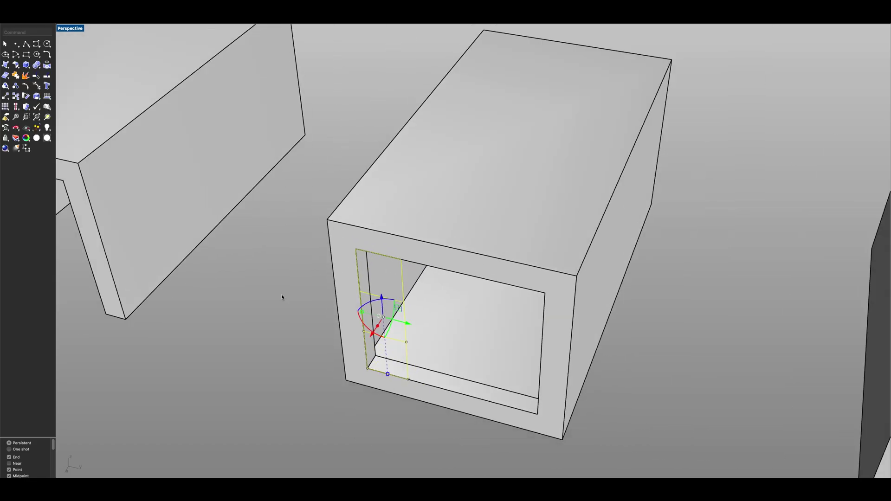
Step: Delete the middle rectangle of the stack in the opening
{"action": "scroll", "coordinate": [410, 320], "scroll_direction": "up", "scroll_amount": 4}
{"action": "key", "text": "Escape"}
{"action": "left_click", "coordinate": [417, 300]}
{"action": "key", "text": "Escape"}
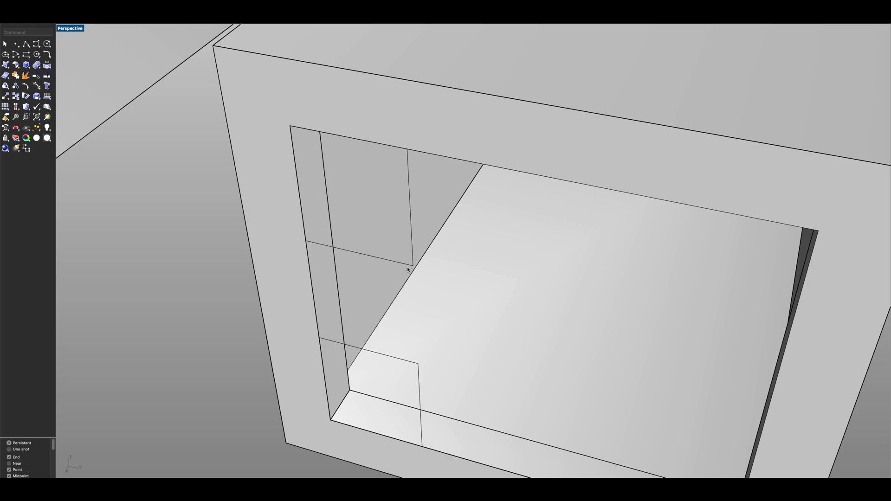
Step: Extend the upper rectangle by moving its two lower corner points down to the top edge of the bottom rectangle
{"action": "left_click", "coordinate": [412, 268]}
{"action": "left_click", "coordinate": [432, 275]}
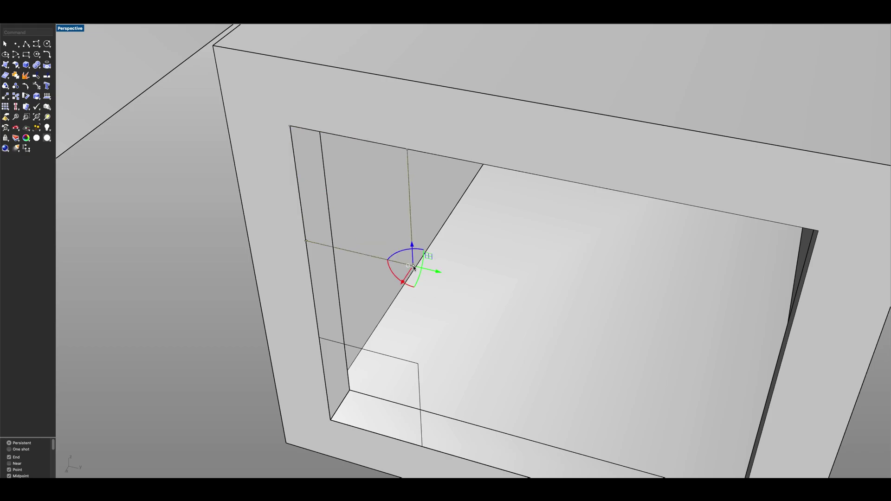
{"action": "left_click", "coordinate": [306, 242], "text": "shift"}
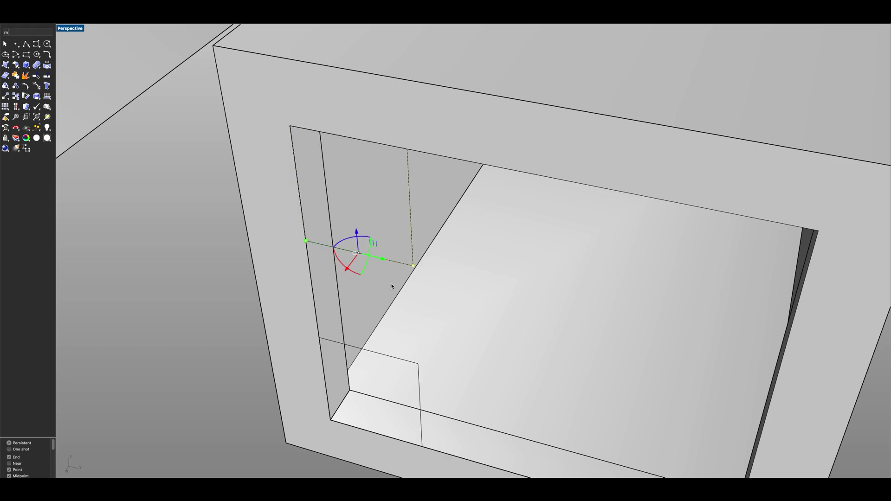
{"action": "key", "text": "Return"}
{"action": "left_click", "coordinate": [413, 265]}
{"action": "left_click", "coordinate": [417, 363]}
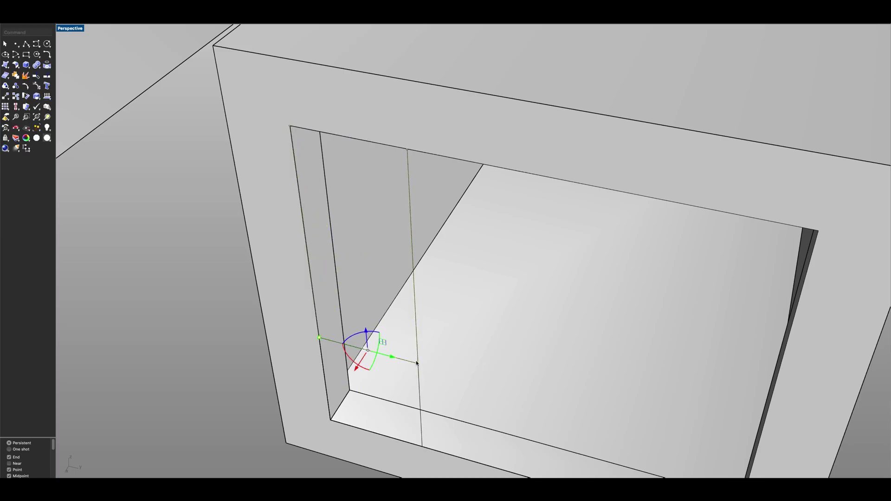
Step: Copy the tall upper rectangle sideways by its own width so the copy sits directly beside it
{"action": "scroll", "coordinate": [392, 324], "scroll_direction": "down", "scroll_amount": 5}
{"action": "scroll", "coordinate": [406, 344], "scroll_direction": "up", "scroll_amount": 5}
{"action": "key", "text": "Escape"}
{"action": "left_click", "coordinate": [402, 342]}
{"action": "key", "text": "Return"}
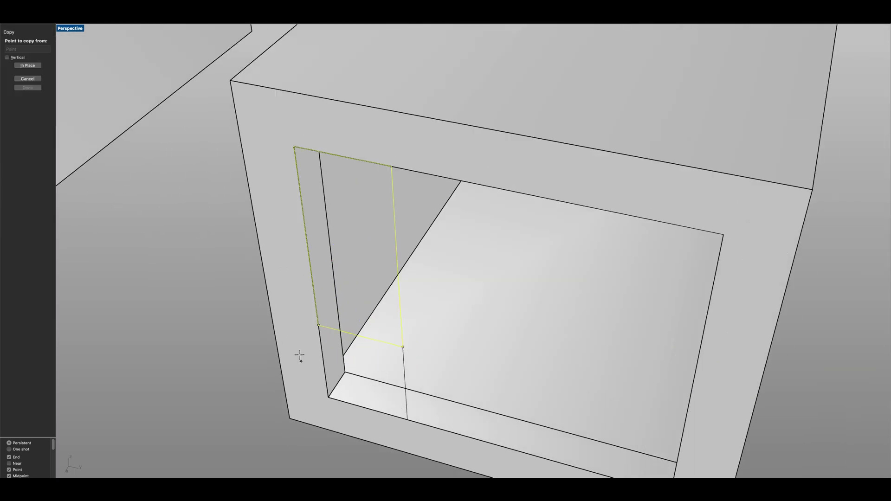
{"action": "left_click", "coordinate": [317, 327]}
{"action": "left_click", "coordinate": [402, 346]}
{"action": "key", "text": "Return"}
Step: Place the copied rectangle beside the first and stretch it with Scale1D from its upper corner down to the opening's lower edge
{"action": "left_click", "coordinate": [413, 351]}
{"action": "type", "text": "scale1"}
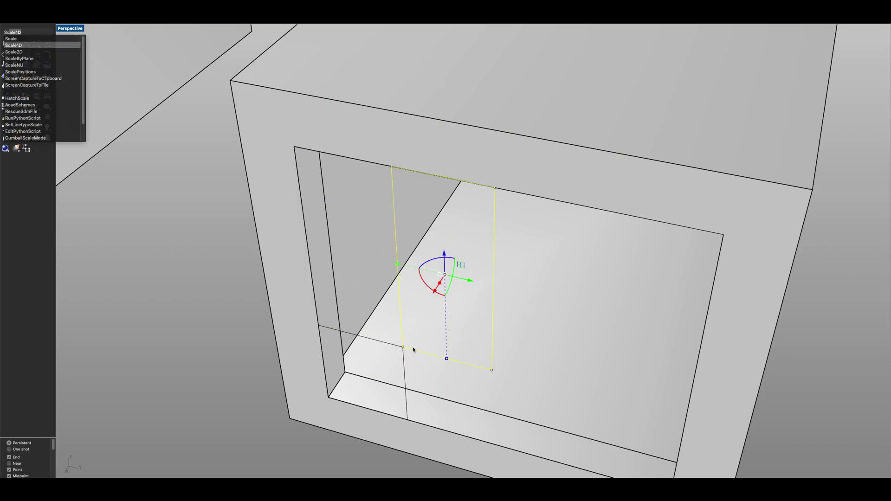
{"action": "key", "text": "Return"}
{"action": "left_click", "coordinate": [391, 167]}
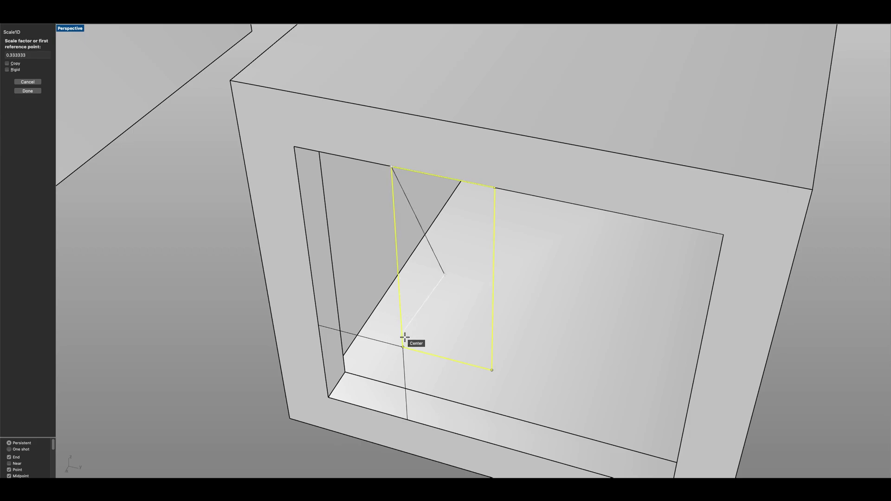
{"action": "left_click", "coordinate": [403, 349]}
{"action": "left_click", "coordinate": [407, 420]}
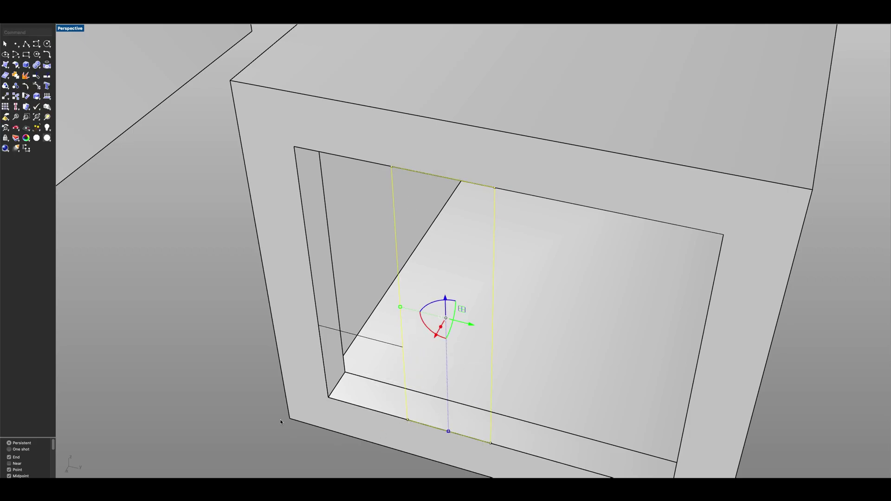
Step: Offset the upper rectangle of the first column inward by 0.05
{"action": "left_click", "coordinate": [224, 336]}
{"action": "type", "text": "offset"}
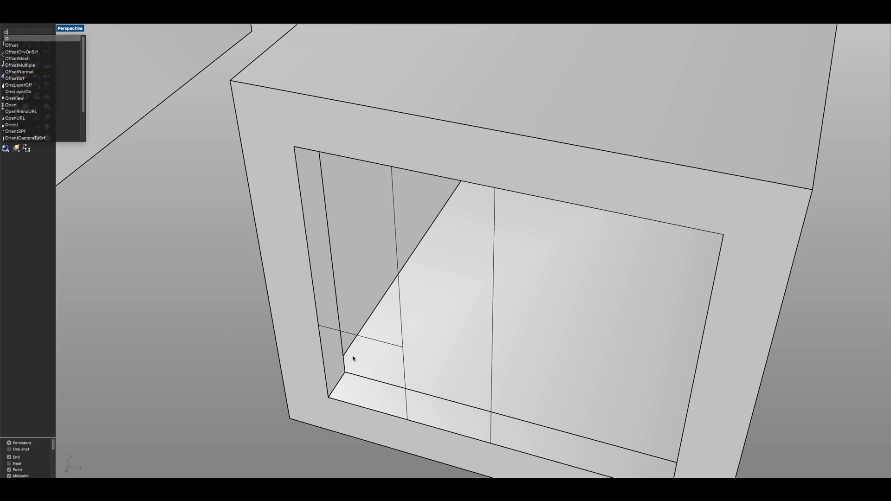
{"action": "key", "text": "Return"}
{"action": "left_click", "coordinate": [388, 346]}
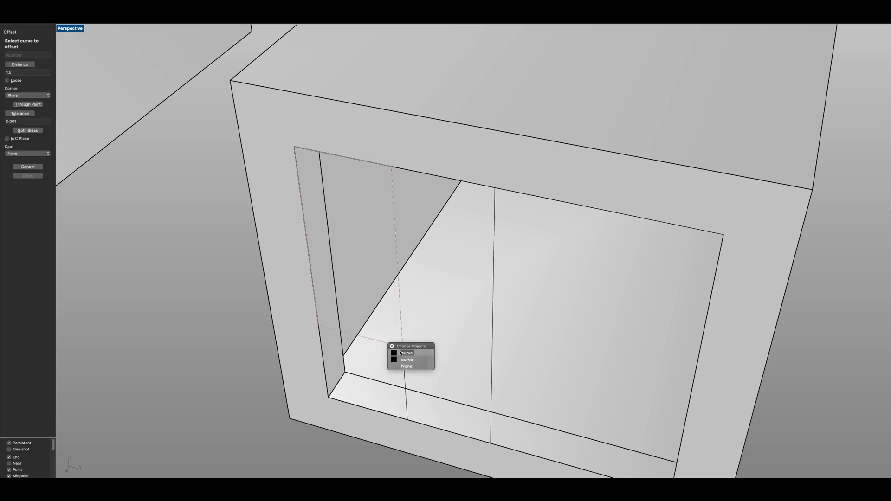
{"action": "left_click", "coordinate": [400, 352]}
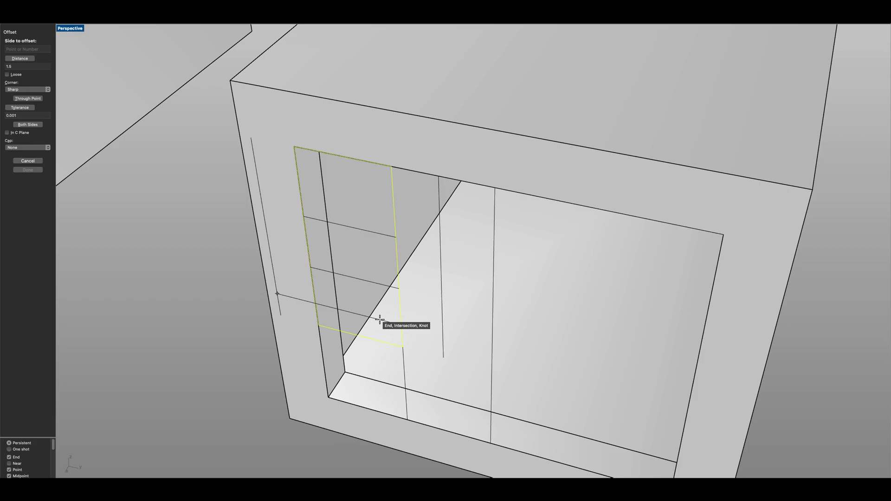
{"action": "type", "text": ".05"}
{"action": "key", "text": "Return"}
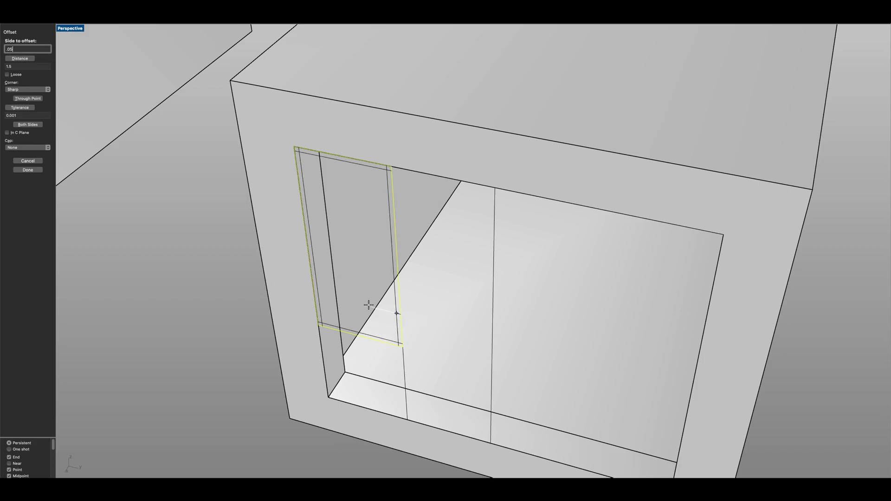
{"action": "left_click", "coordinate": [368, 304]}
Step: Offset the small lower rectangle and the full-height rectangle inward by the same distance
{"action": "left_click", "coordinate": [401, 354]}
{"action": "left_click", "coordinate": [413, 364]}
{"action": "key", "text": "Return"}
{"action": "left_click", "coordinate": [389, 356]}
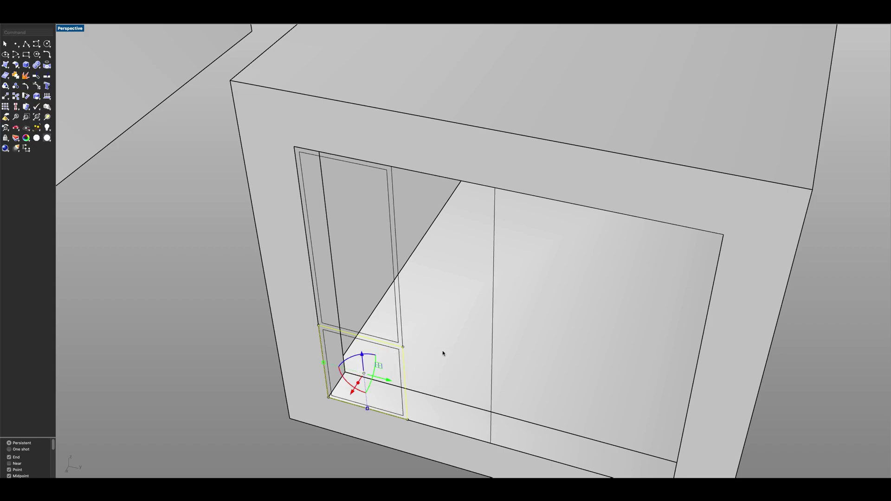
{"action": "left_click", "coordinate": [494, 324]}
{"action": "key", "text": "Return"}
{"action": "left_click", "coordinate": [450, 302]}
{"action": "left_click", "coordinate": [242, 277]}
Step: Extrude all the rectangles and their inner offsets in the opening by 0.05
{"action": "scroll", "coordinate": [389, 311], "scroll_direction": "down", "scroll_amount": 4}
{"action": "right_click_drag", "start_coordinate": [388, 315], "coordinate": [406, 338]}
{"action": "right_click_drag", "start_coordinate": [371, 271], "coordinate": [402, 326], "text": "shift"}
{"action": "left_click_drag", "start_coordinate": [255, 266], "coordinate": [504, 353]}
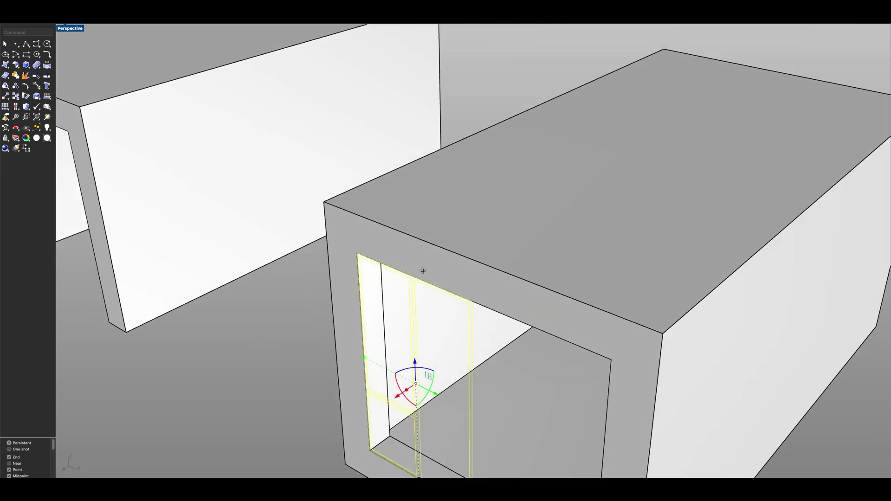
{"action": "mouse_move", "coordinate": [422, 270]}
{"action": "right_mouse_down"}
{"action": "mouse_move", "coordinate": [434, 278]}
{"action": "mouse_move", "coordinate": [480, 264]}
{"action": "mouse_move", "coordinate": [473, 245]}
{"action": "mouse_move", "coordinate": [426, 222]}
{"action": "mouse_move", "coordinate": [452, 294]}
{"action": "mouse_move", "coordinate": [443, 330]}
{"action": "mouse_move", "coordinate": [439, 273]}
{"action": "right_mouse_up"}
{"action": "scroll", "coordinate": [431, 352], "scroll_direction": "up", "scroll_amount": 5}
{"action": "type", "text": "extru"}
{"action": "key", "text": "Return"}
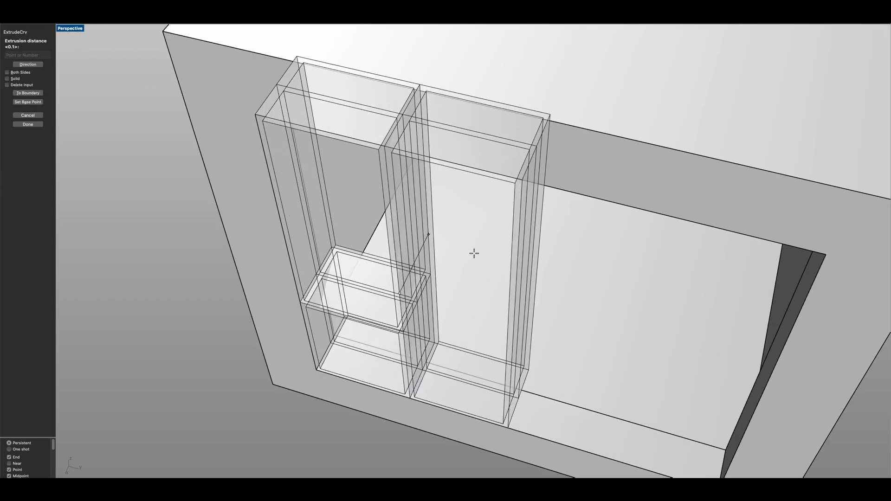
{"action": "type", "text": ".05"}
{"action": "key", "text": "Return"}
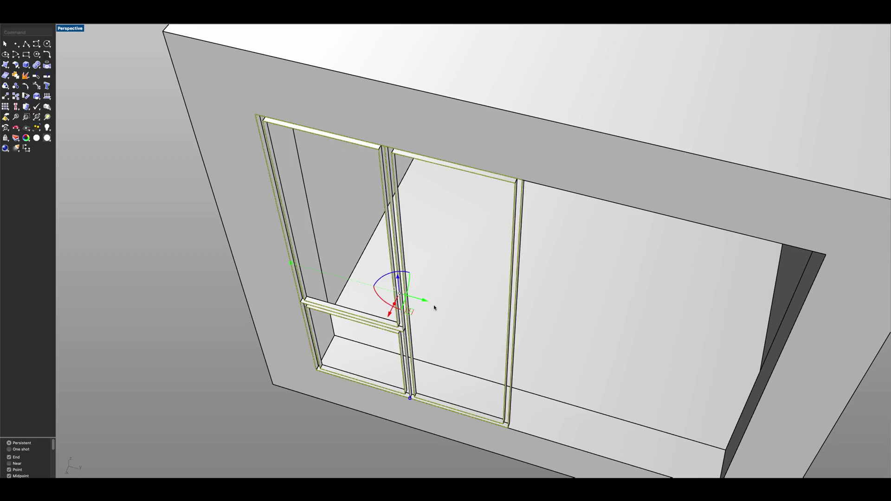
{"action": "key", "text": "Escape"}
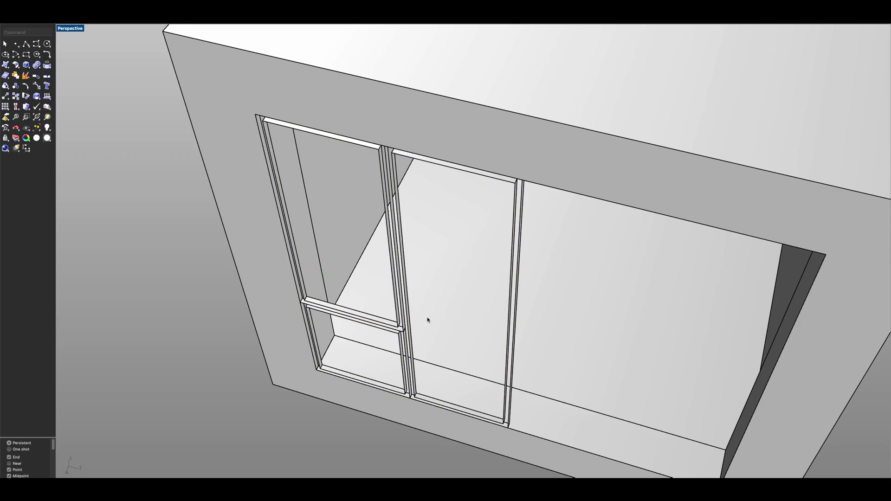
Step: Cap all the extruded window profiles to turn them into closed solids
{"action": "scroll", "coordinate": [418, 302], "scroll_direction": "down", "scroll_amount": 5}
{"action": "right_click_drag", "start_coordinate": [418, 302], "coordinate": [436, 317]}
{"action": "type", "text": "cap"}
{"action": "key", "text": "Return"}
{"action": "right_click_drag", "start_coordinate": [344, 271], "coordinate": [314, 329]}
{"action": "left_click_drag", "start_coordinate": [313, 331], "coordinate": [491, 216]}
{"action": "left_click_drag", "start_coordinate": [302, 317], "coordinate": [413, 229]}
{"action": "key", "text": "Return"}
Step: Subtract the three inner solids from the three outer ones with BooleanDifference to leave hollow window frames
{"action": "scroll", "coordinate": [387, 262], "scroll_direction": "down", "scroll_amount": 3}
{"action": "right_click_drag", "start_coordinate": [387, 262], "coordinate": [400, 320]}
{"action": "scroll", "coordinate": [384, 292], "scroll_direction": "up", "scroll_amount": 5}
{"action": "scroll", "coordinate": [403, 286], "scroll_direction": "down", "scroll_amount": 3}
{"action": "right_click_drag", "start_coordinate": [403, 286], "coordinate": [404, 272]}
{"action": "type", "text": "b"}
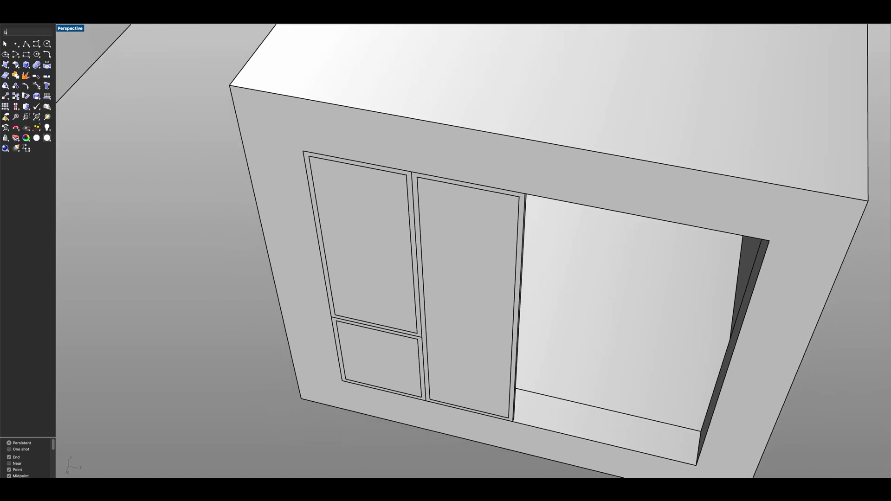
{"action": "type", "text": "ooleanDifference"}
{"action": "key", "text": "Return"}
{"action": "scroll", "coordinate": [405, 300], "scroll_direction": "up", "scroll_amount": 6}
{"action": "scroll", "coordinate": [416, 321], "scroll_direction": "down", "scroll_amount": 3}
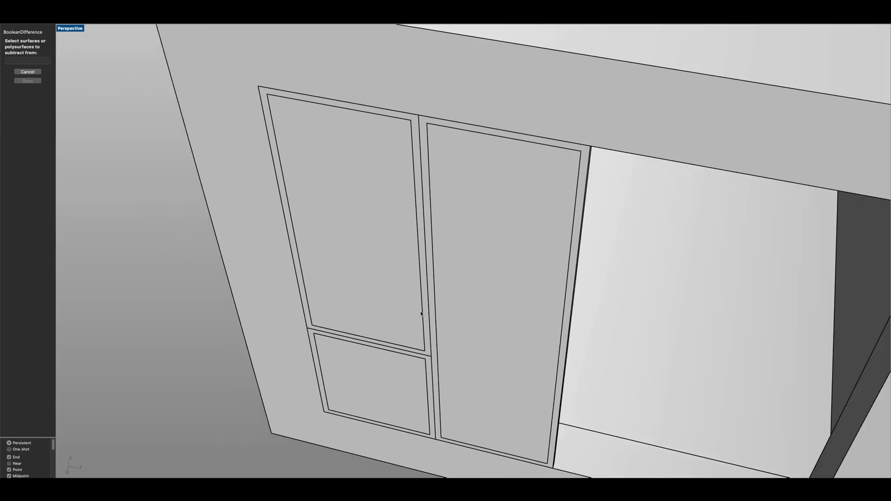
{"action": "left_click", "coordinate": [426, 313]}
{"action": "left_click", "coordinate": [433, 326]}
{"action": "left_click", "coordinate": [429, 363]}
{"action": "key", "text": "Return"}
{"action": "left_click", "coordinate": [390, 374]}
{"action": "left_click", "coordinate": [390, 304]}
{"action": "left_click", "coordinate": [478, 304]}
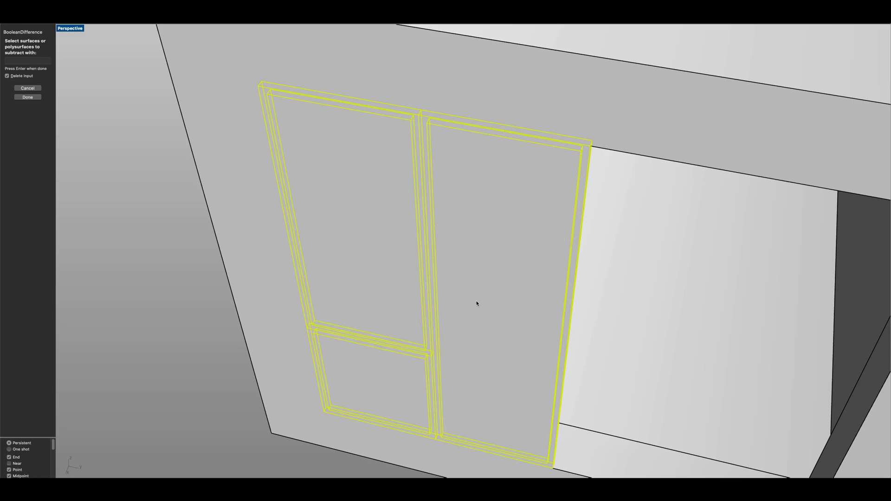
{"action": "key", "text": "Return"}
Step: Copy the three window frames from their lower outer corner to the end of the set to fill the opening's other half
{"action": "scroll", "coordinate": [461, 303], "scroll_direction": "down", "scroll_amount": 5}
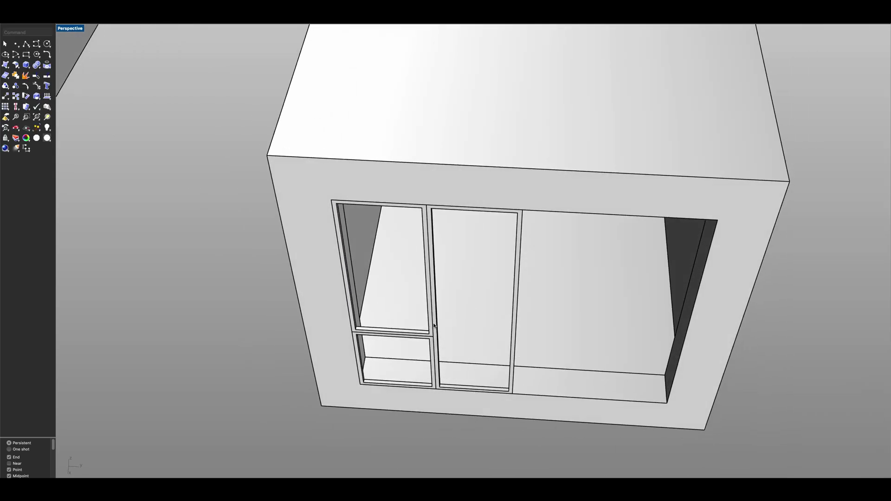
{"action": "left_click", "coordinate": [434, 326]}
{"action": "left_click", "coordinate": [453, 331]}
{"action": "scroll", "coordinate": [435, 336], "scroll_direction": "up", "scroll_amount": 5}
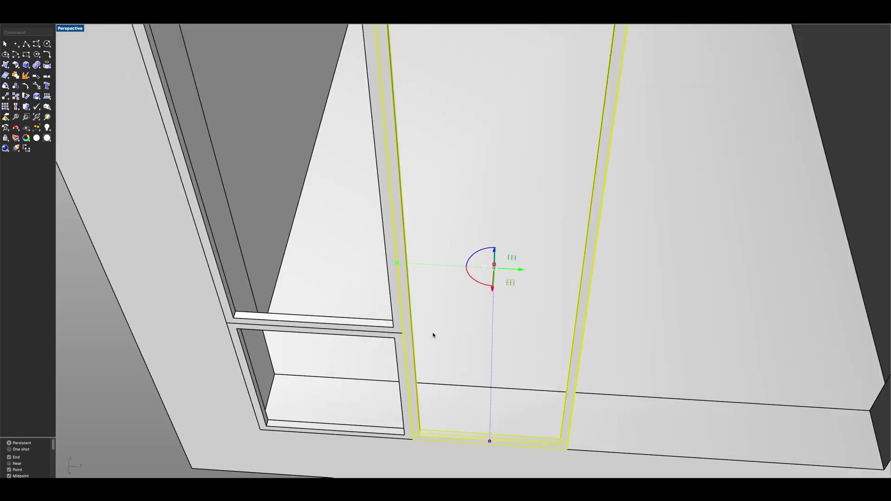
{"action": "left_click", "coordinate": [395, 318], "text": "shift"}
{"action": "left_click", "coordinate": [400, 341], "text": "shift"}
{"action": "type", "text": "Copy"}
{"action": "key", "text": "Return"}
{"action": "left_click", "coordinate": [262, 427]}
{"action": "scroll", "coordinate": [261, 425], "scroll_direction": "down", "scroll_amount": 5}
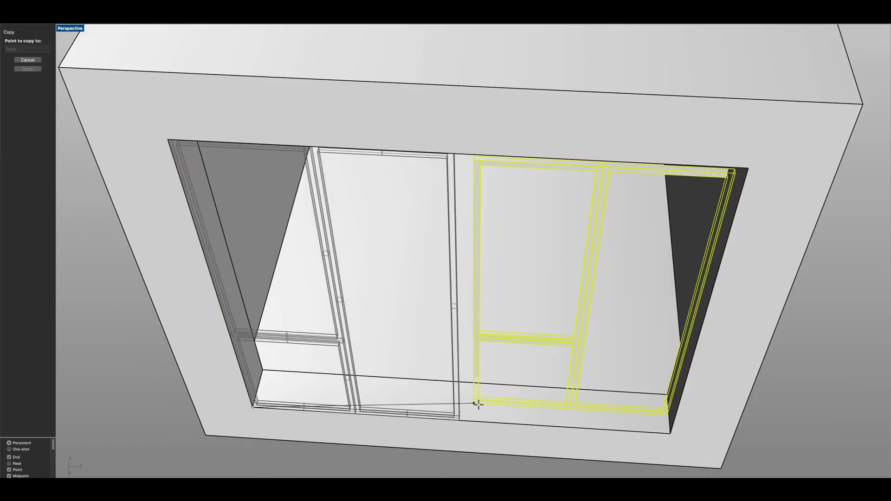
{"action": "left_click", "coordinate": [459, 421]}
{"action": "key", "text": "Return"}
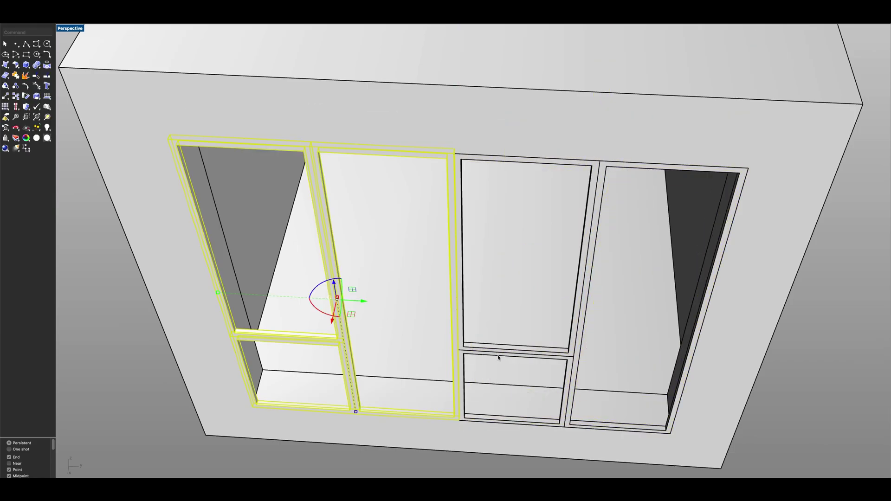
Step: Halve the rectangle in the smaller window opening on the opposite facade by moving two side corner points to the lower edge's midpoint
{"action": "scroll", "coordinate": [492, 345], "scroll_direction": "down", "scroll_amount": 6}
{"action": "left_click", "coordinate": [242, 329]}
{"action": "right_click_drag", "start_coordinate": [242, 332], "coordinate": [523, 151]}
{"action": "scroll", "coordinate": [292, 311], "scroll_direction": "down", "scroll_amount": 5}
{"action": "scroll", "coordinate": [466, 246], "scroll_direction": "up", "scroll_amount": 6}
{"action": "right_click_drag", "start_coordinate": [466, 246], "coordinate": [334, 261]}
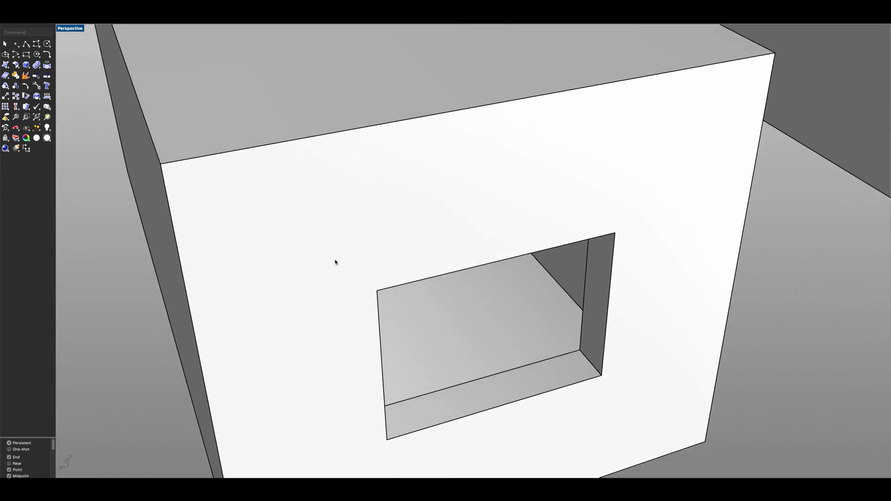
{"action": "scroll", "coordinate": [326, 250], "scroll_direction": "up", "scroll_amount": 3}
{"action": "left_click", "coordinate": [354, 196]}
{"action": "left_click", "coordinate": [585, 161], "text": "shift+super"}
{"action": "left_click", "coordinate": [575, 320], "text": "shift+super"}
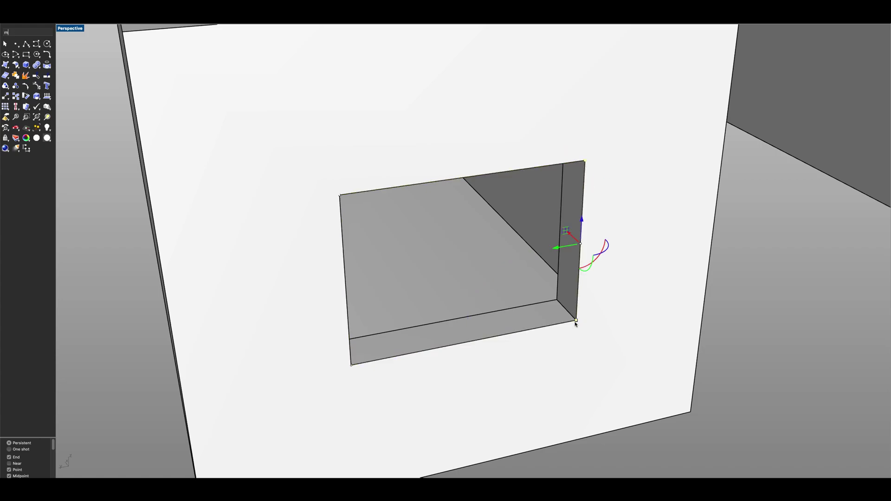
{"action": "type", "text": "m"}
{"action": "key", "text": "Return"}
{"action": "left_click", "coordinate": [576, 320]}
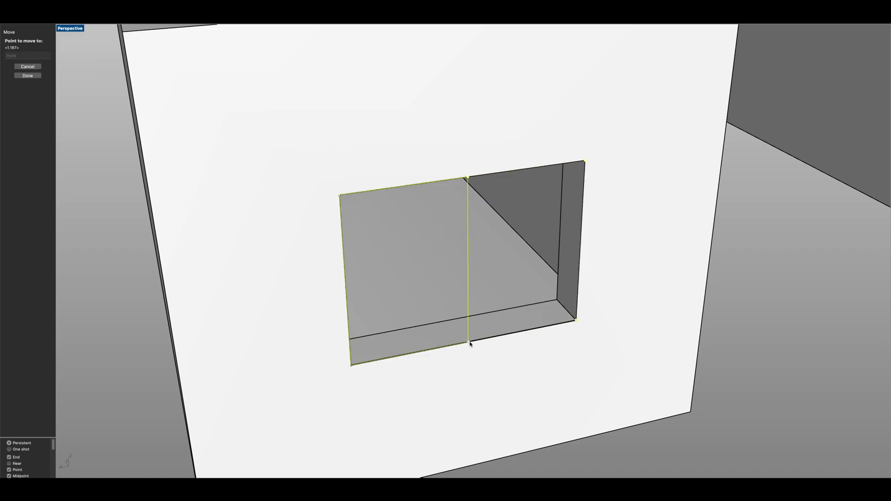
{"action": "left_click", "coordinate": [470, 342]}
{"action": "key", "text": "Escape"}
Step: Offset the half-width rectangle inward in the smaller window opening
{"action": "left_click", "coordinate": [468, 314], "text": "shift+super"}
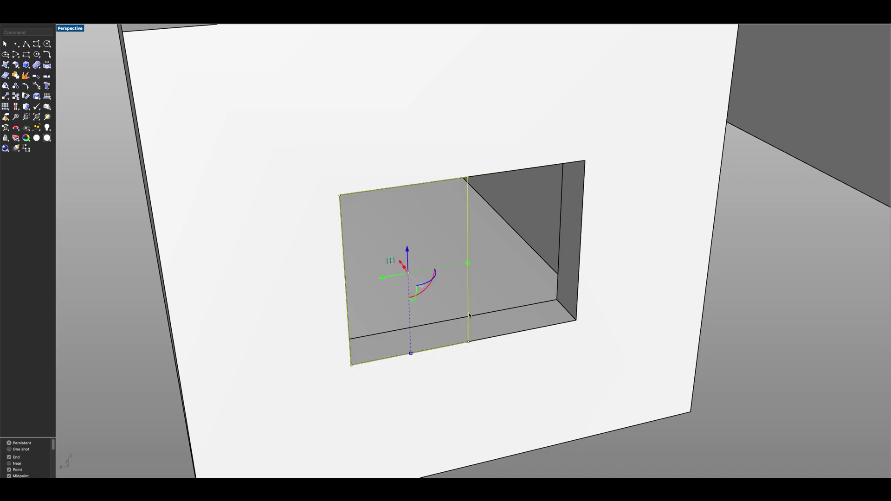
{"action": "type", "text": "o"}
{"action": "key", "text": "Return"}
{"action": "left_click", "coordinate": [427, 282]}
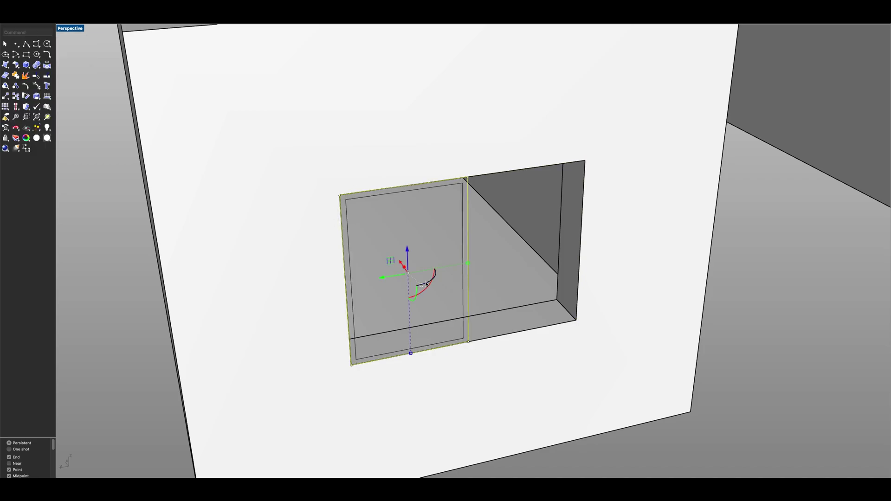
Step: Extrude the half-width rectangle together with its inner offset by 0.05
{"action": "left_click", "coordinate": [463, 268], "text": "shift"}
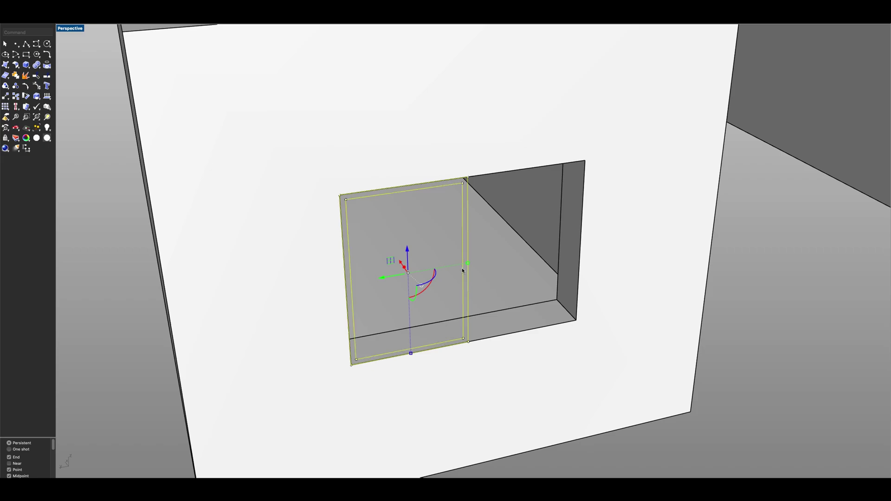
{"action": "type", "text": "ExtrudeCrv"}
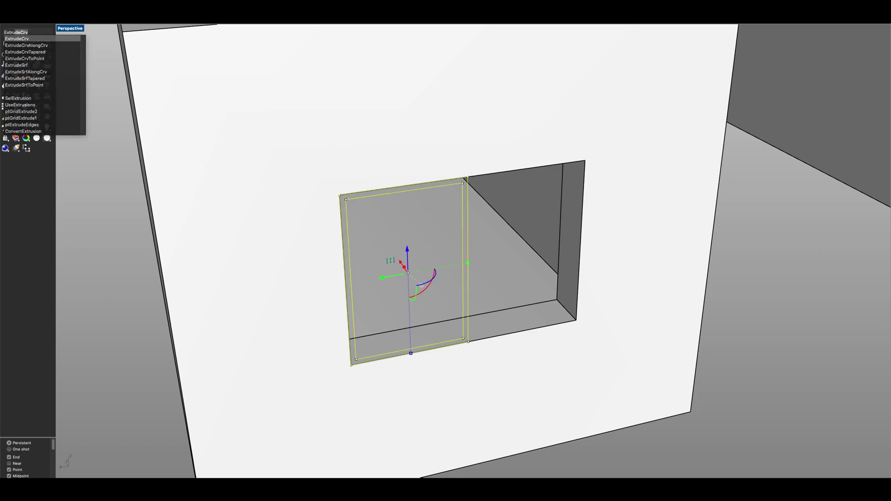
{"action": "key", "text": "Return"}
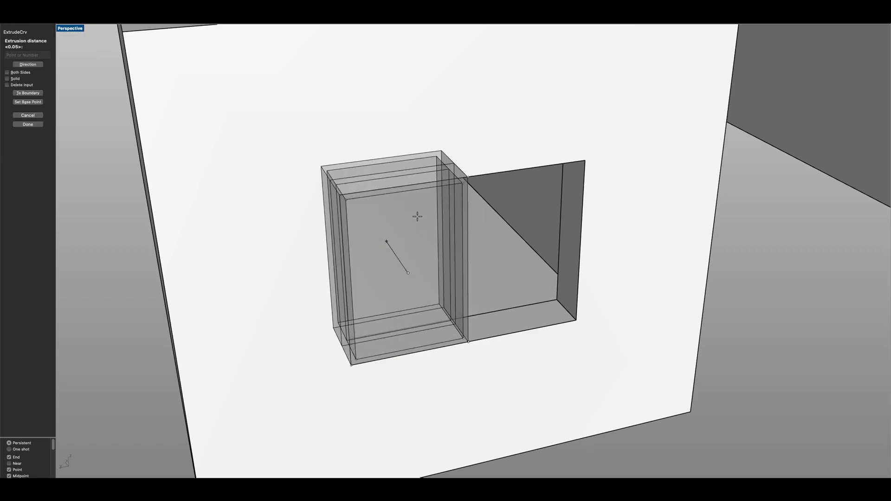
{"action": "type", "text": "0.05"}
{"action": "key", "text": "Return"}
{"action": "key", "text": "Escape"}
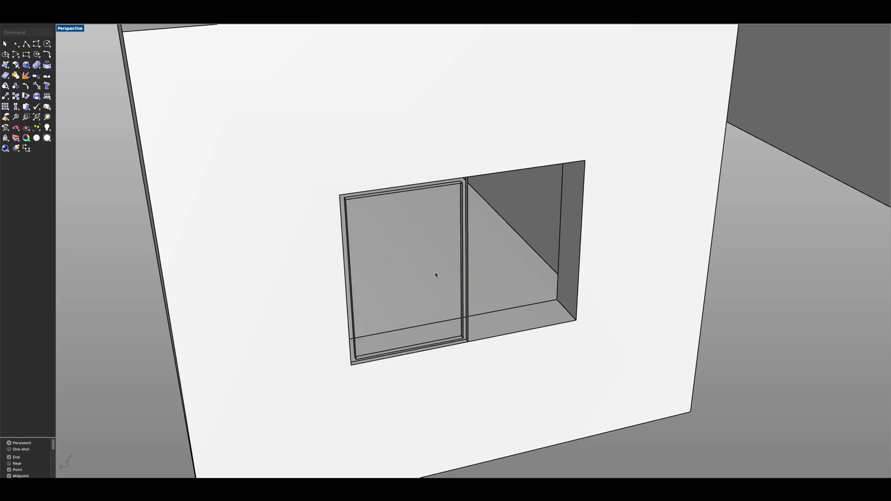
Step: Cap the two extrusions in the smaller window opening
{"action": "left_click", "coordinate": [466, 276]}
{"action": "left_click", "coordinate": [462, 277], "text": "shift"}
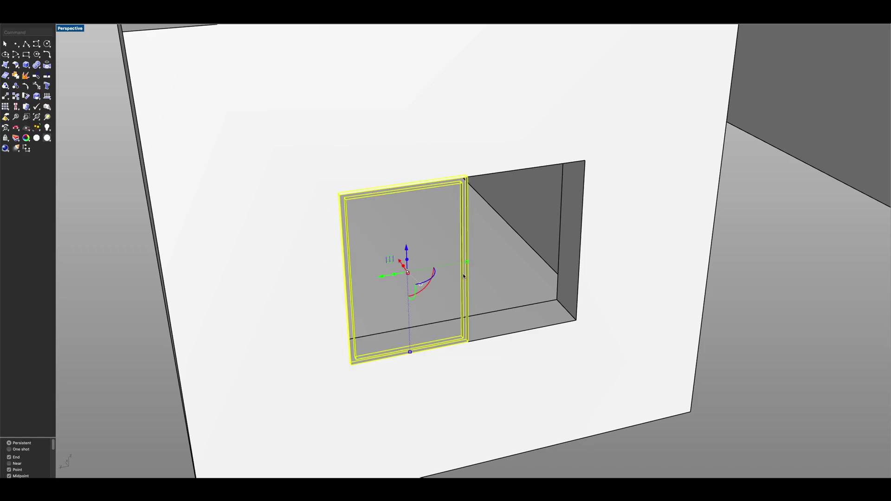
{"action": "type", "text": "cap"}
{"action": "key", "text": "Return"}
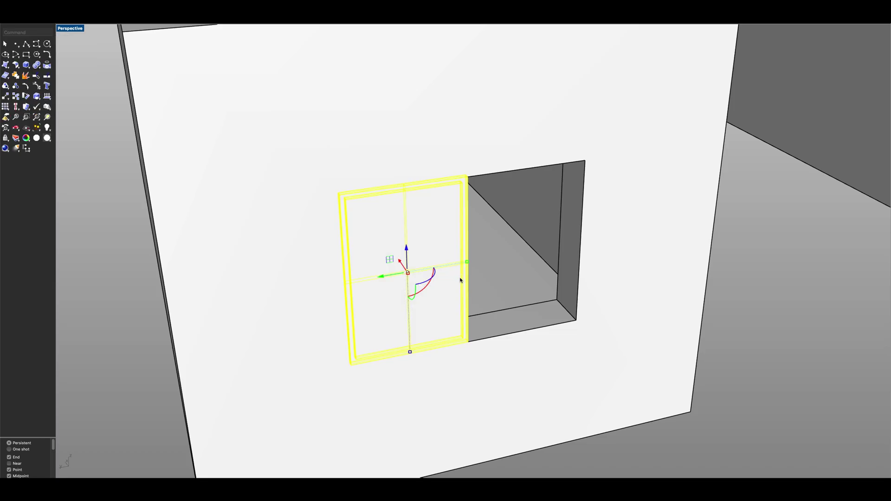
{"action": "key", "text": "Escape"}
Step: Subtract the inner solid from the outer one with BooleanDifference to form a single hollow frame in the smaller opening
{"action": "type", "text": "boo"}
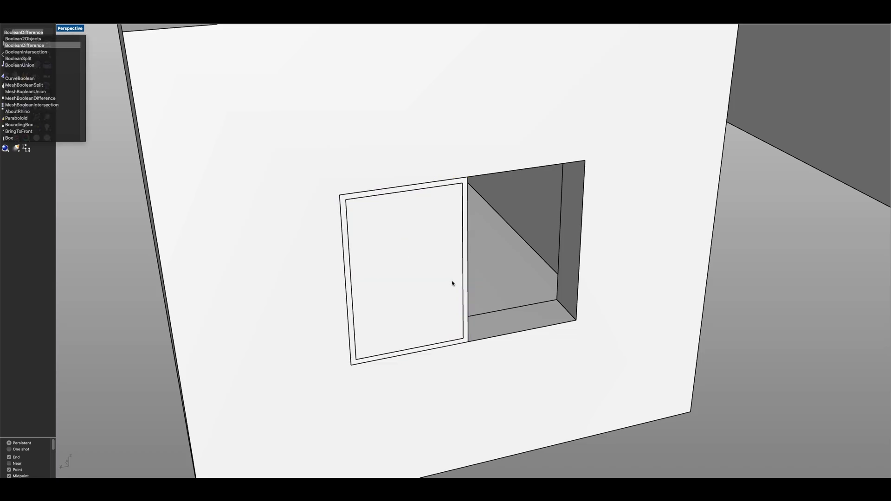
{"action": "key", "text": "Return"}
{"action": "scroll", "coordinate": [453, 274], "scroll_direction": "up", "scroll_amount": 5}
{"action": "left_click", "coordinate": [510, 243]}
{"action": "key", "text": "Return"}
{"action": "left_click", "coordinate": [476, 232]}
{"action": "key", "text": "Return"}
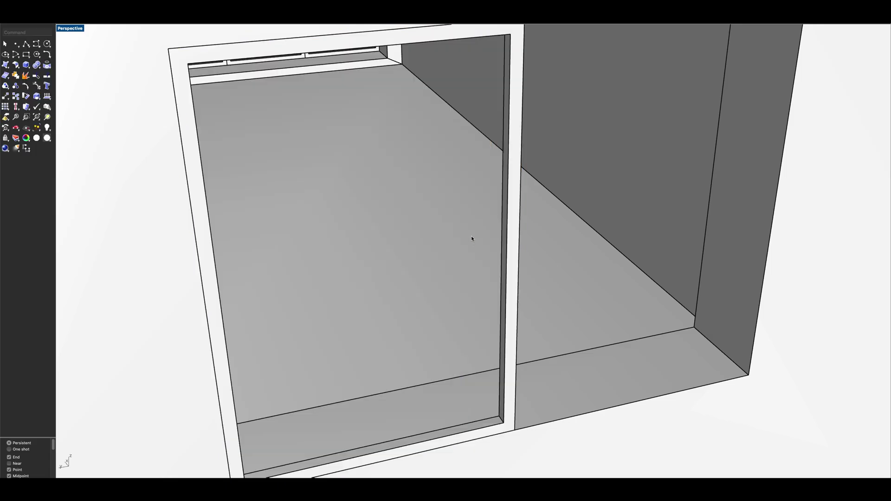
Step: Copy the hollow frame sideways to fill the other half of the smaller window opening
{"action": "scroll", "coordinate": [473, 236], "scroll_direction": "down", "scroll_amount": 8}
{"action": "left_click", "coordinate": [487, 245]}
{"action": "right_click_drag", "start_coordinate": [481, 248], "coordinate": [470, 254]}
{"action": "type", "text": "Copy"}
{"action": "key", "text": "Return"}
{"action": "left_click", "coordinate": [258, 393]}
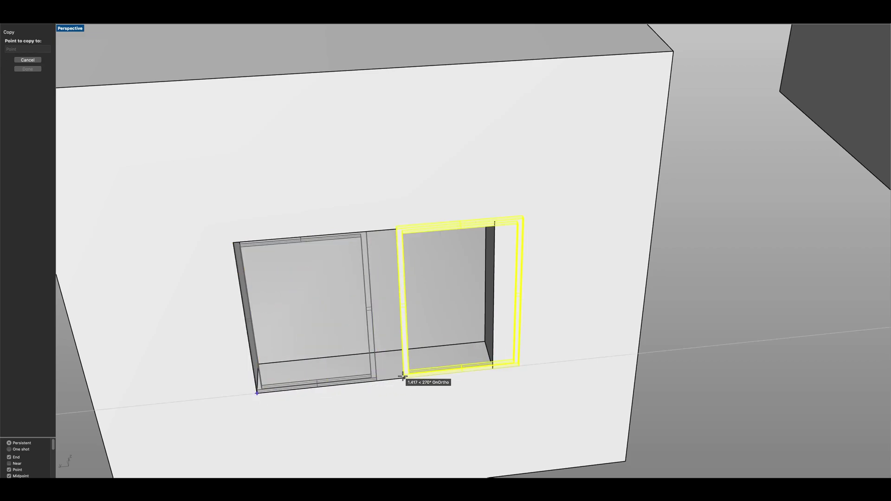
{"action": "scroll", "coordinate": [379, 378], "scroll_direction": "up", "scroll_amount": 6}
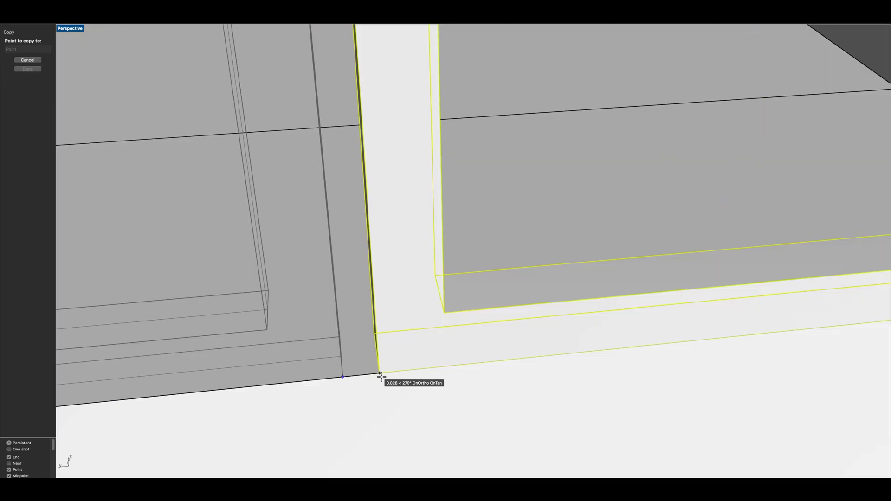
{"action": "left_click", "coordinate": [365, 375]}
{"action": "scroll", "coordinate": [370, 370], "scroll_direction": "down", "scroll_amount": 6}
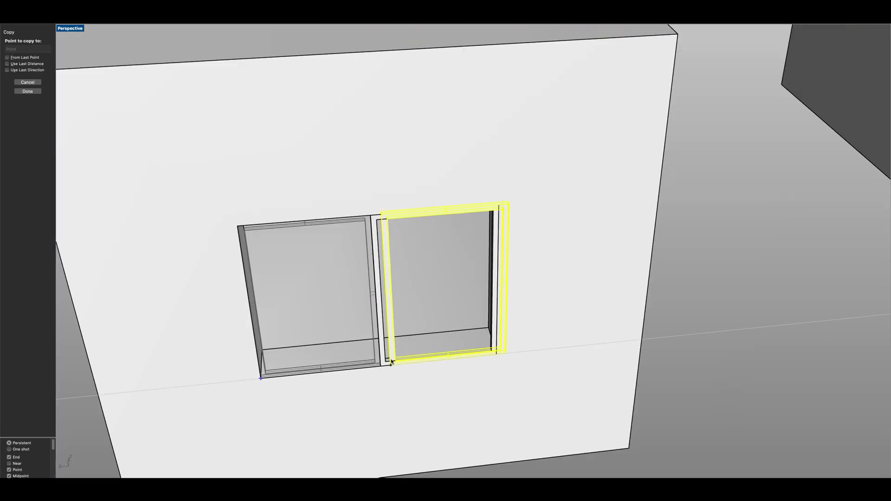
{"action": "key", "text": "Return"}
{"action": "left_click", "coordinate": [708, 285]}
Step: Draw a 1.2-long line from the middle solid box's front bottom corner along its lower side edge toward the back
{"action": "scroll", "coordinate": [708, 286], "scroll_direction": "down", "scroll_amount": 7}
{"action": "right_click_drag", "start_coordinate": [708, 286], "coordinate": [575, 282]}
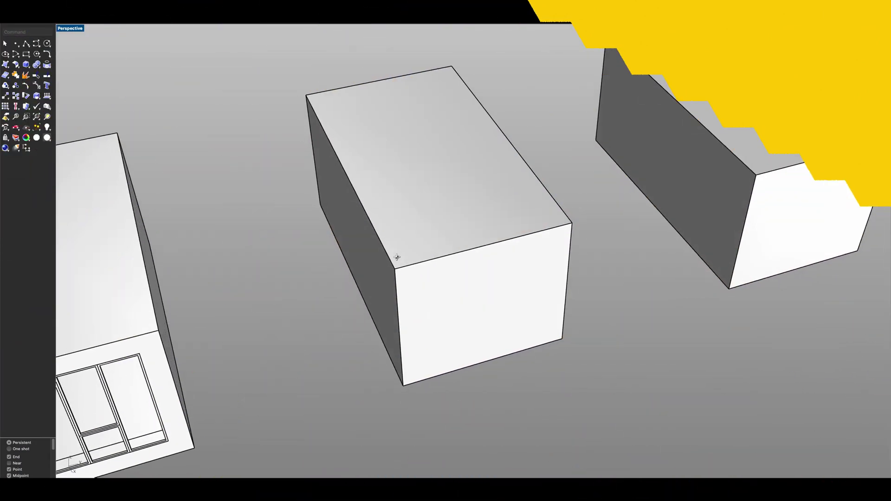
{"action": "right_click_drag", "start_coordinate": [398, 255], "coordinate": [468, 283]}
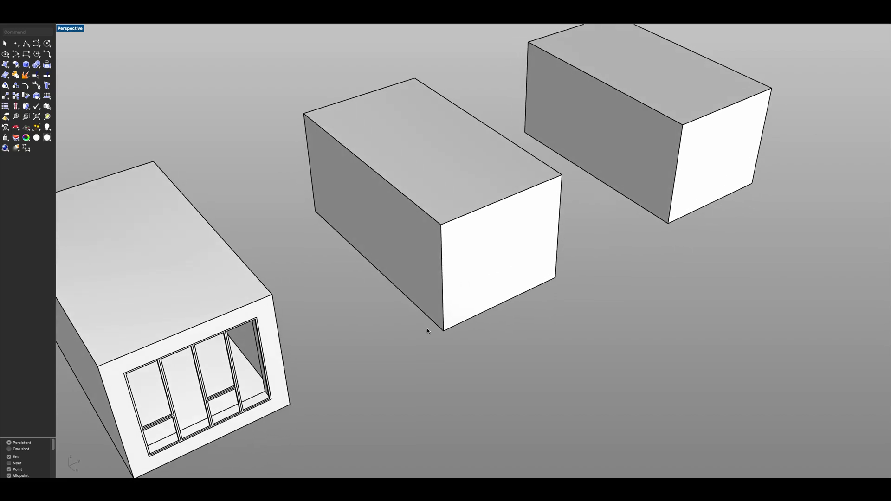
{"action": "left_click", "coordinate": [27, 43]}
{"action": "left_click", "coordinate": [444, 336]}
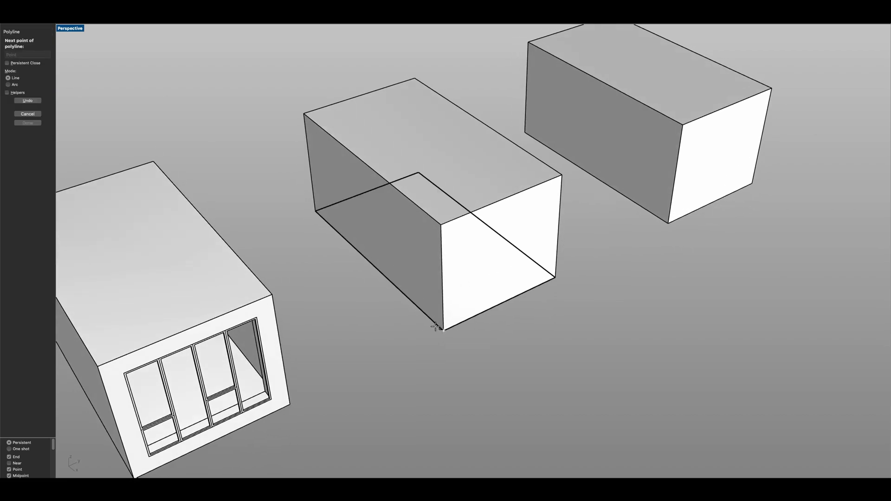
{"action": "left_click", "coordinate": [316, 210]}
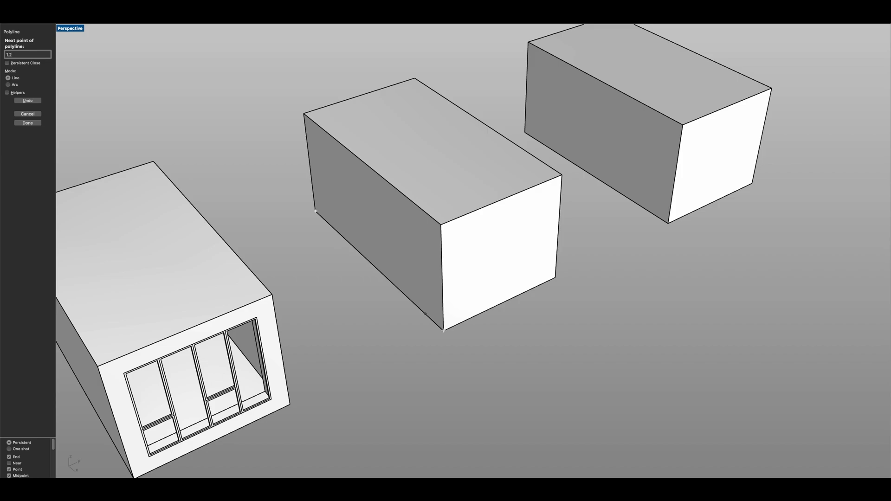
{"action": "key", "text": "Return"}
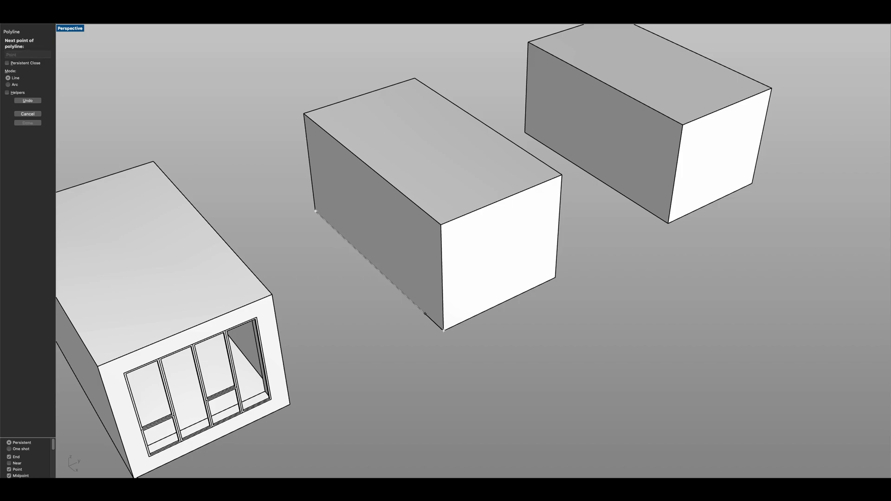
{"action": "left_click", "coordinate": [316, 210]}
{"action": "key", "text": "Return"}
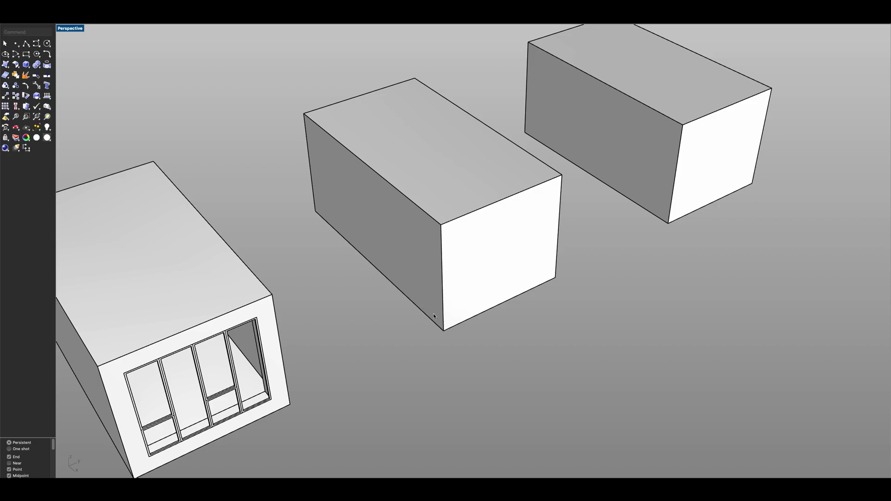
{"action": "left_click", "coordinate": [434, 324]}
{"action": "left_click", "coordinate": [451, 333]}
{"action": "right_click_drag", "start_coordinate": [413, 298], "coordinate": [421, 307]}
{"action": "key", "text": "Escape"}
Step: Shorten the middle box with Scale1D from its back bottom corner so its front face meets the inner end of the 1.2-long line
{"action": "right_click_drag", "start_coordinate": [404, 264], "coordinate": [394, 250]}
{"action": "left_click", "coordinate": [395, 251]}
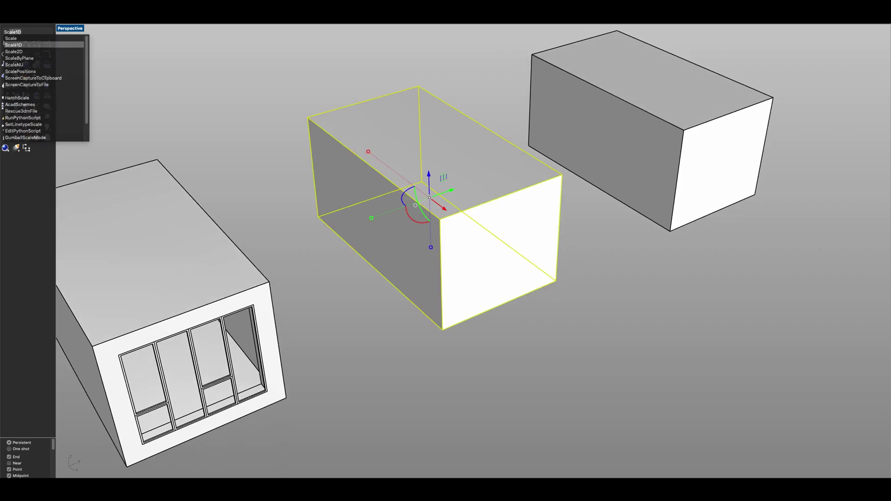
{"action": "key", "text": "Return"}
{"action": "left_click", "coordinate": [318, 217]}
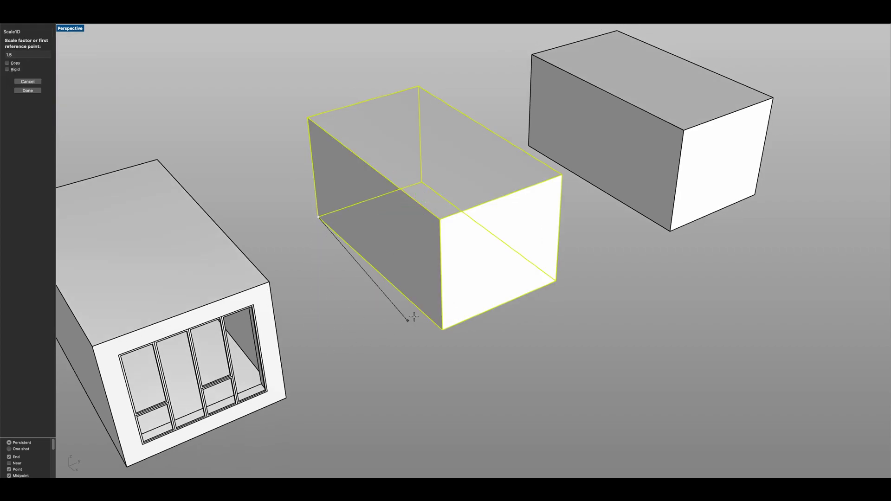
{"action": "left_click", "coordinate": [443, 329]}
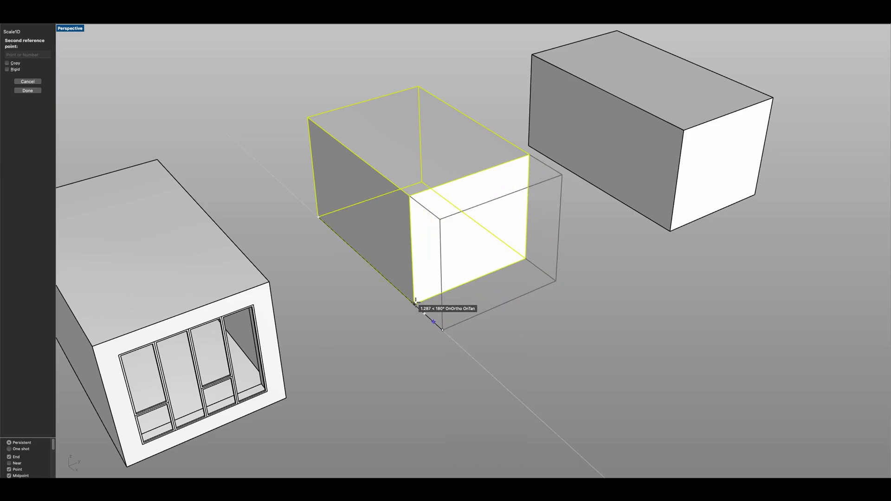
{"action": "scroll", "coordinate": [422, 311], "scroll_direction": "up", "scroll_amount": 4}
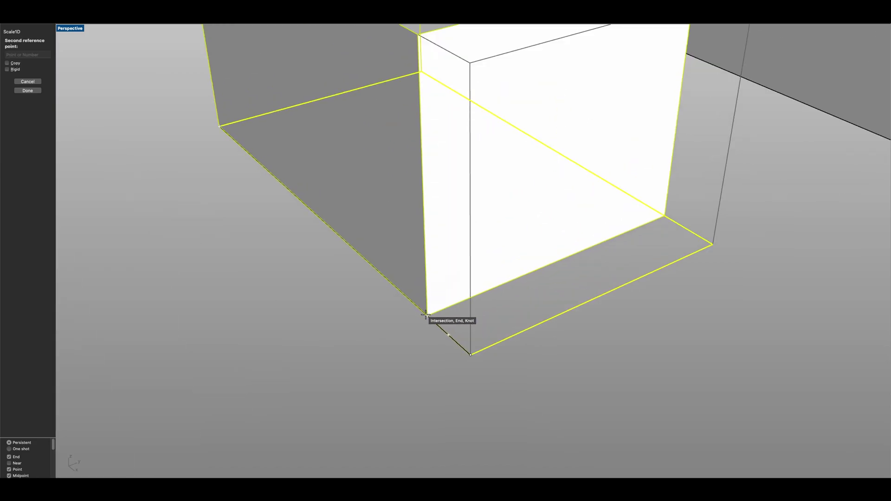
{"action": "left_click", "coordinate": [425, 315]}
{"action": "scroll", "coordinate": [426, 316], "scroll_direction": "down", "scroll_amount": 6}
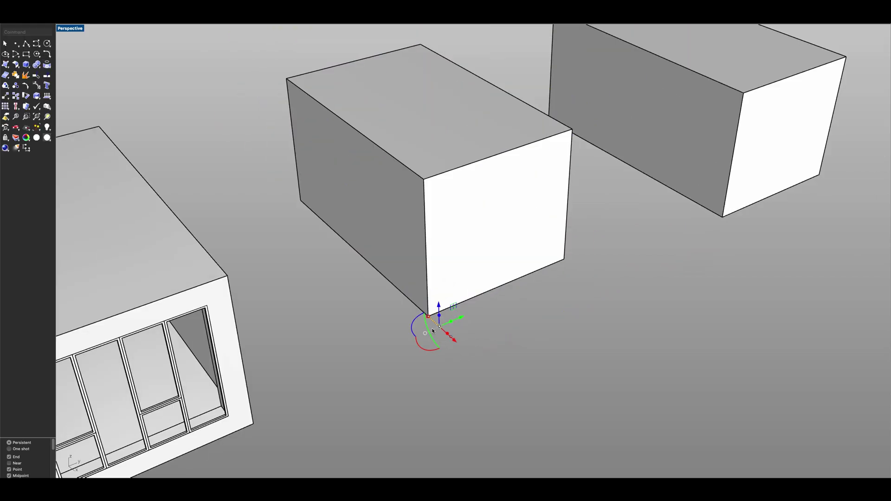
{"action": "scroll", "coordinate": [432, 331], "scroll_direction": "up", "scroll_amount": 5}
{"action": "scroll", "coordinate": [444, 327], "scroll_direction": "down", "scroll_amount": 5}
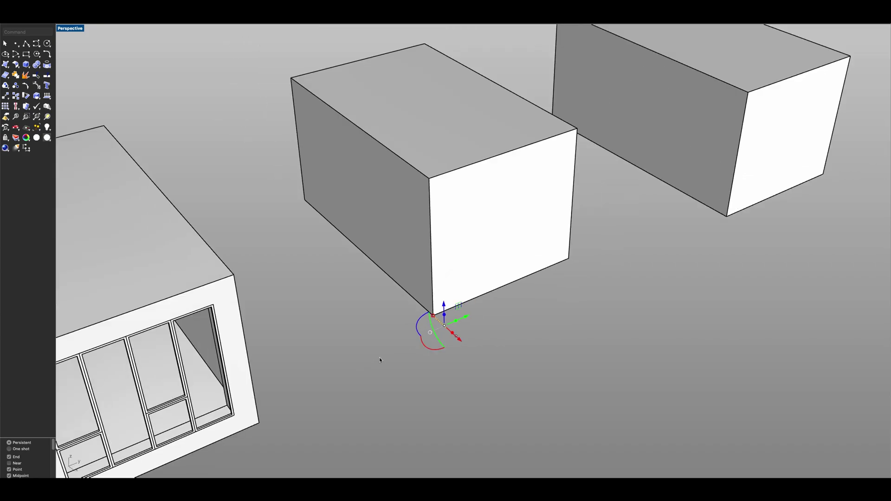
{"action": "right_click_drag", "start_coordinate": [433, 315], "coordinate": [371, 330]}
{"action": "left_click", "coordinate": [457, 325]}
Step: Trace the front face of the shortened middle box with a closed polyline through its corners
{"action": "scroll", "coordinate": [458, 325], "scroll_direction": "down", "scroll_amount": 4}
{"action": "right_click_drag", "start_coordinate": [457, 325], "coordinate": [465, 265]}
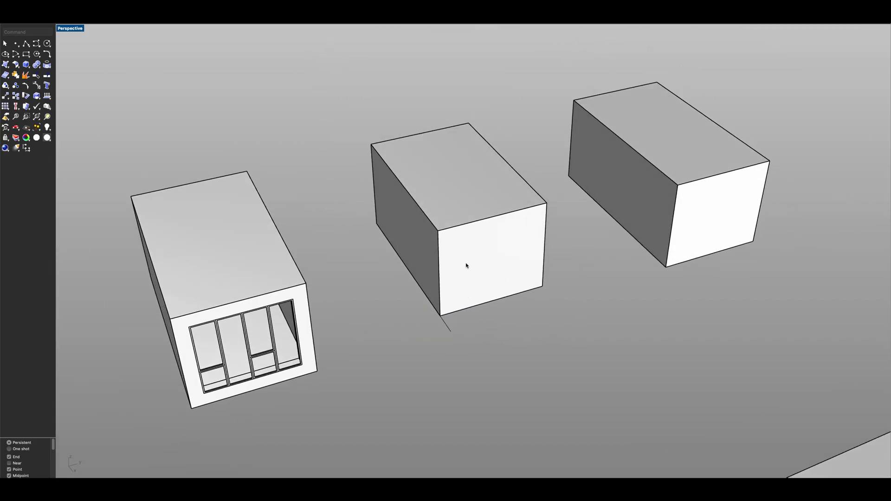
{"action": "scroll", "coordinate": [528, 237], "scroll_direction": "up", "scroll_amount": 4}
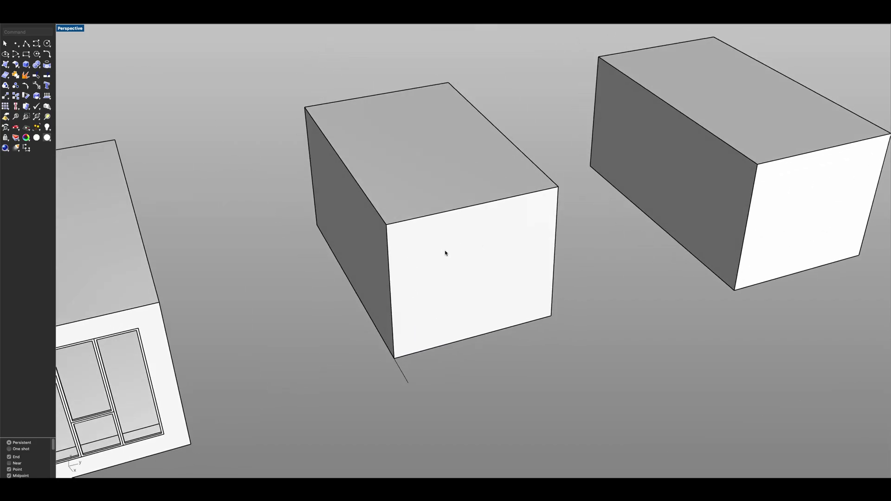
{"action": "left_click", "coordinate": [26, 46]}
{"action": "left_click", "coordinate": [394, 358]}
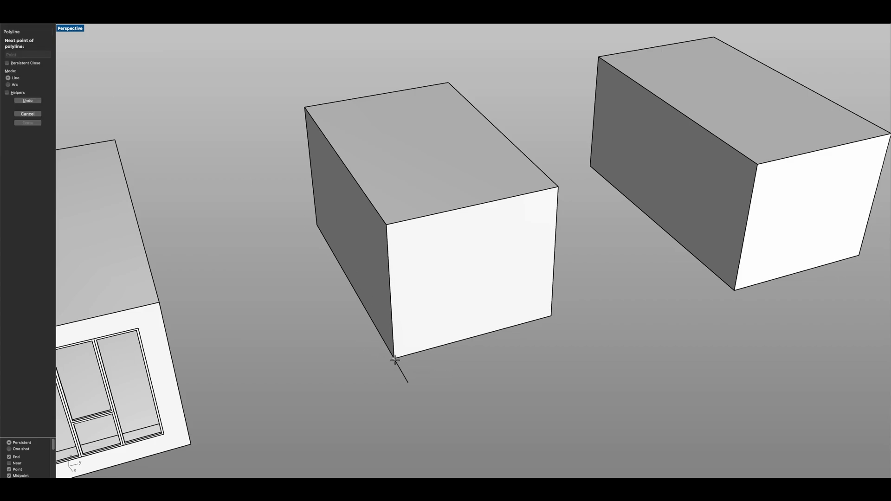
{"action": "left_click", "coordinate": [552, 315]}
{"action": "left_click", "coordinate": [558, 188]}
{"action": "left_click", "coordinate": [388, 226]}
{"action": "key", "text": "Return"}
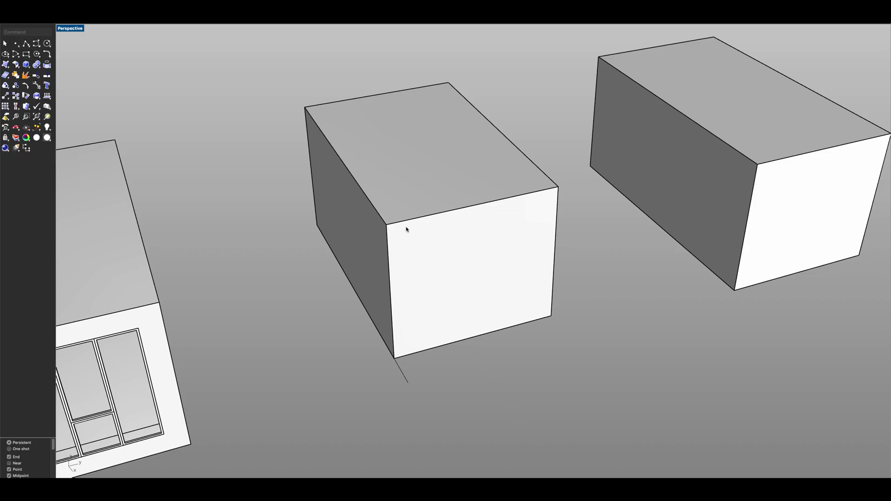
Step: Offset the front face outline of the middle box inward by 0.1
{"action": "left_click", "coordinate": [400, 224]}
{"action": "left_click", "coordinate": [427, 232]}
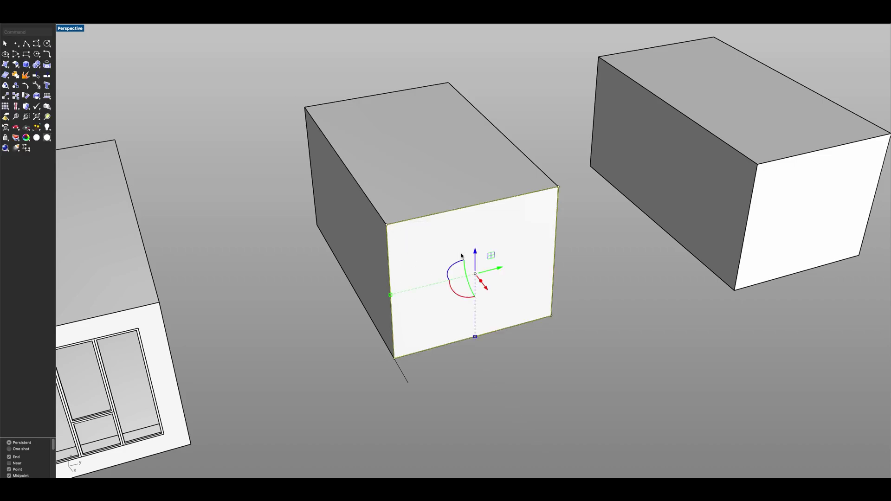
{"action": "type", "text": "Offset"}
{"action": "key", "text": "Return"}
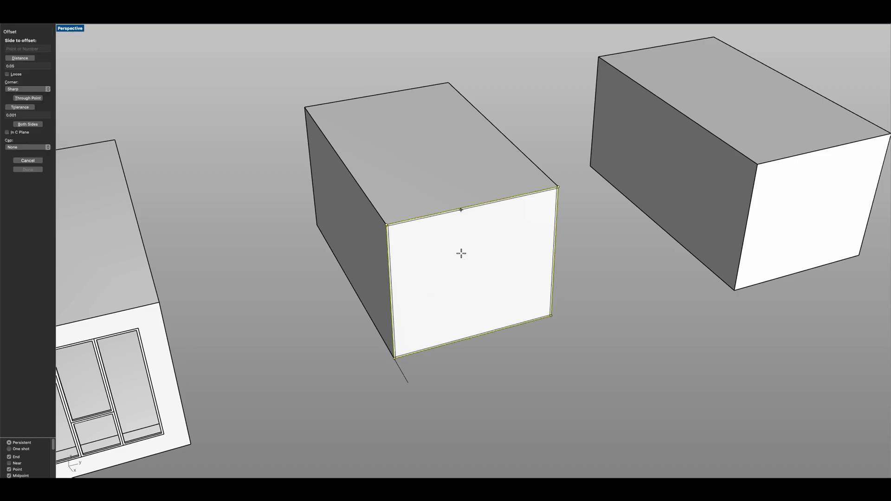
{"action": "type", "text": "0.1"}
{"action": "key", "text": "Return"}
{"action": "left_click", "coordinate": [459, 255]}
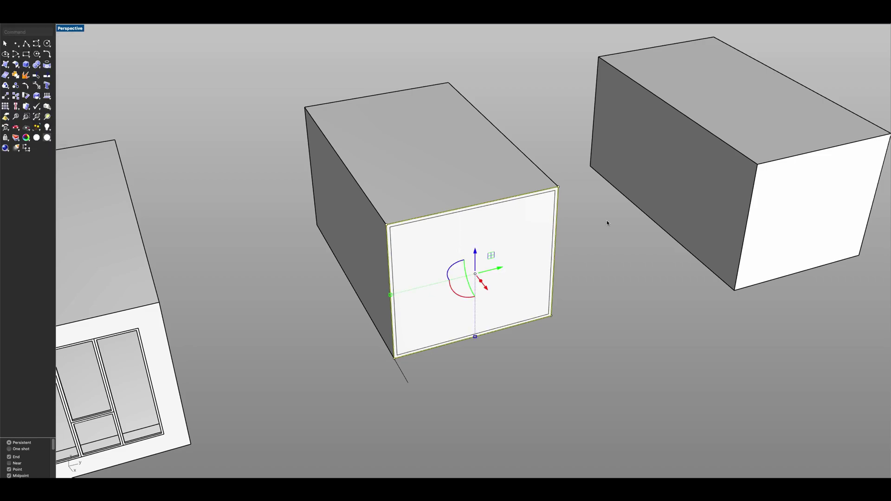
Step: Extrude the inner offset outline through the full depth of the middle box to its back corner
{"action": "right_click_drag", "start_coordinate": [531, 242], "coordinate": [533, 240]}
{"action": "left_click", "coordinate": [557, 197]}
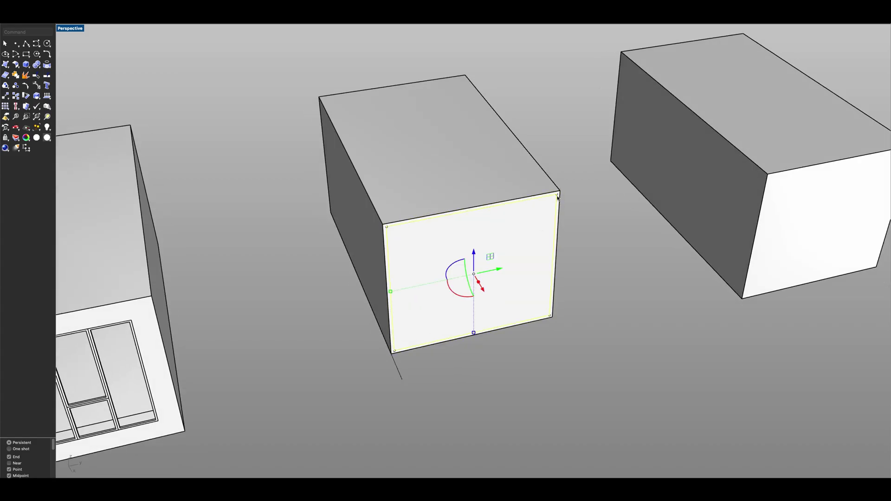
{"action": "right_click_drag", "start_coordinate": [492, 265], "coordinate": [512, 271]}
{"action": "type", "text": "ExtrudeCrv"}
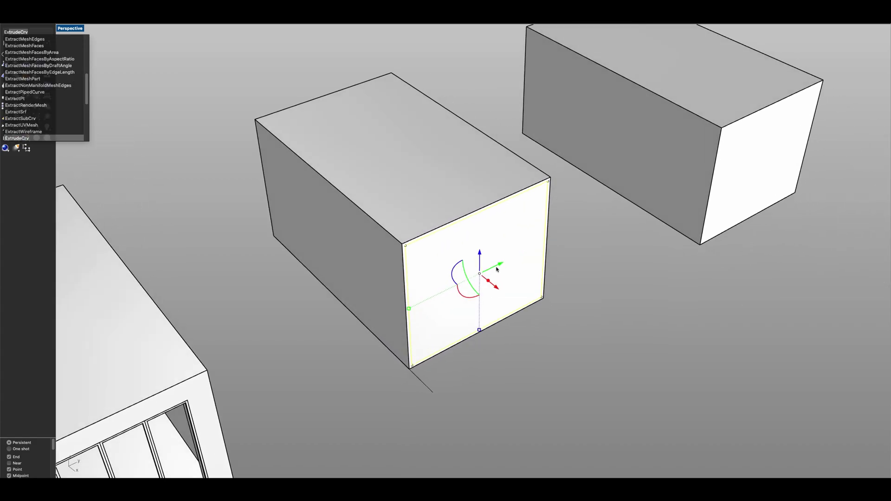
{"action": "key", "text": "Return"}
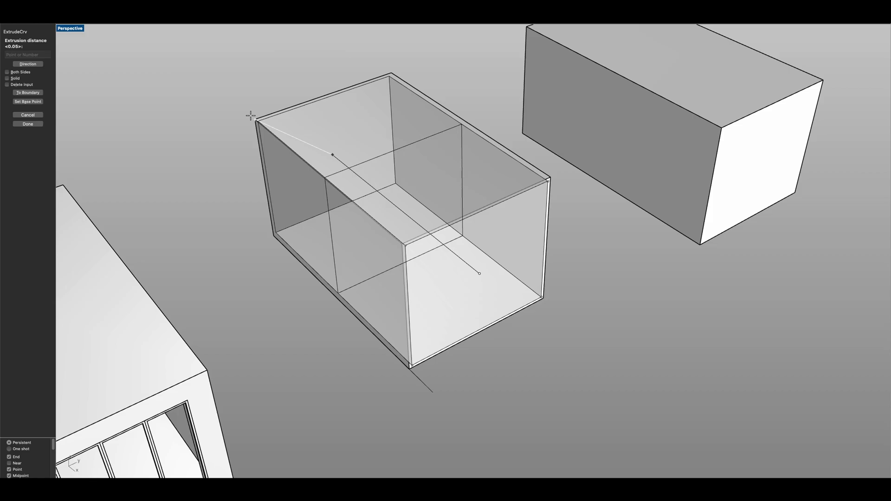
{"action": "left_click", "coordinate": [251, 116]}
{"action": "right_click_drag", "start_coordinate": [432, 261], "coordinate": [406, 252]}
{"action": "key", "text": "Escape"}
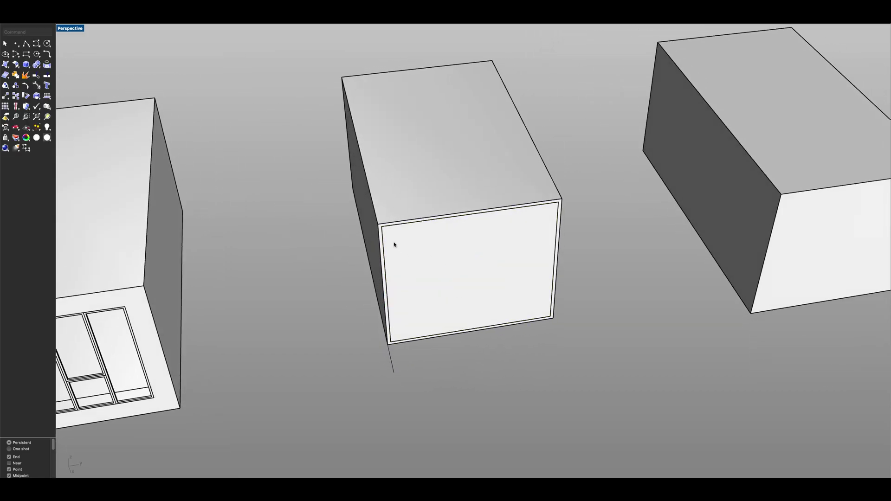
Step: Subtract the inner extrusion from the middle box with BooleanDifference to hollow it out
{"action": "left_click", "coordinate": [383, 236]}
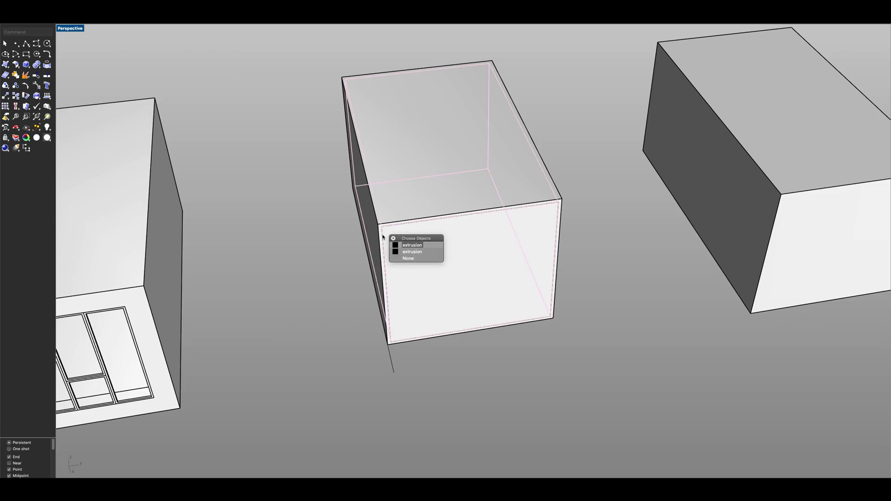
{"action": "left_click", "coordinate": [413, 246]}
{"action": "right_click_drag", "start_coordinate": [413, 247], "coordinate": [426, 270]}
{"action": "scroll", "coordinate": [425, 274], "scroll_direction": "up", "scroll_amount": 4}
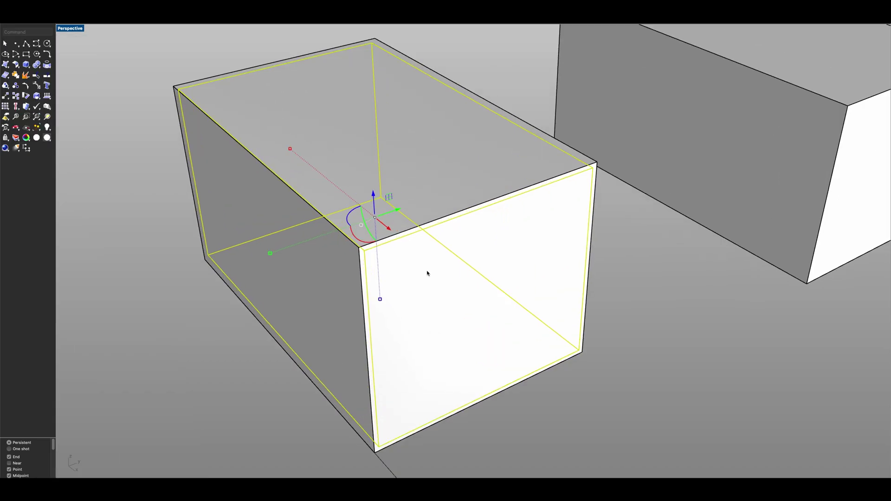
{"action": "scroll", "coordinate": [427, 273], "scroll_direction": "down", "scroll_amount": 4}
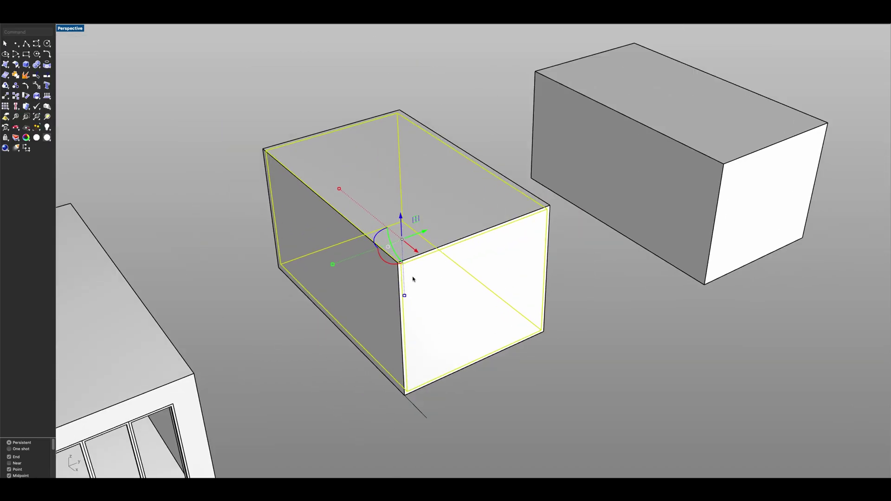
{"action": "left_click", "coordinate": [402, 281]}
{"action": "type", "text": "Boo"}
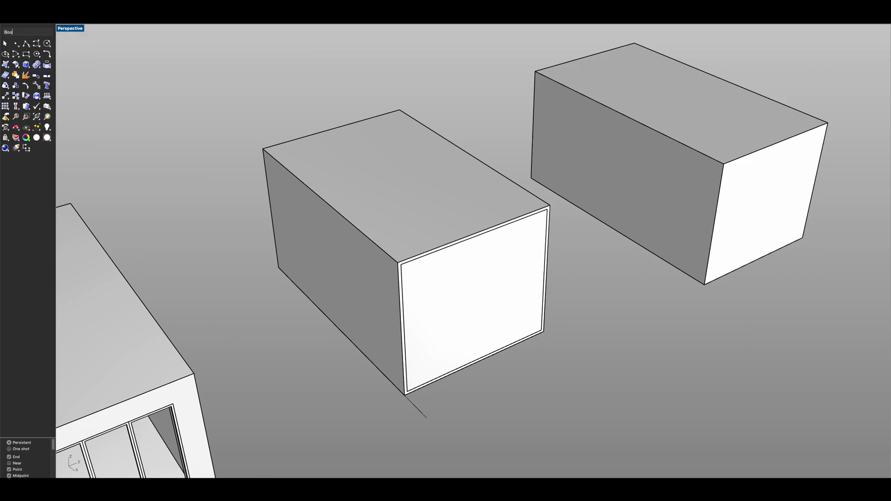
{"action": "key", "text": "Return"}
{"action": "left_click", "coordinate": [363, 255]}
{"action": "key", "text": "Return"}
{"action": "left_click", "coordinate": [439, 275]}
{"action": "key", "text": "Return"}
Step: Trace the bottom edge strip of the hollowed middle box's front with a closed polyline, ending flush with its outer side edges
{"action": "right_click_drag", "start_coordinate": [437, 275], "coordinate": [396, 329]}
{"action": "right_click_drag", "start_coordinate": [506, 149], "coordinate": [424, 296]}
{"action": "scroll", "coordinate": [424, 295], "scroll_direction": "up", "scroll_amount": 5}
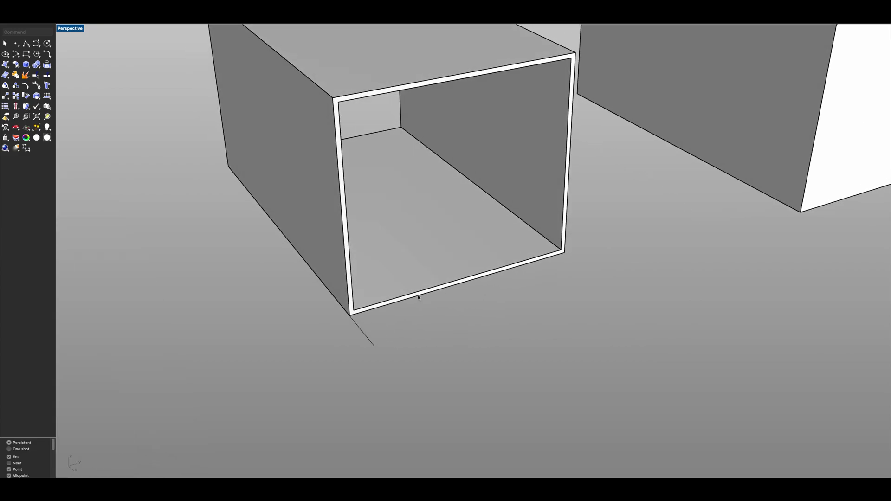
{"action": "scroll", "coordinate": [415, 320], "scroll_direction": "down", "scroll_amount": 2}
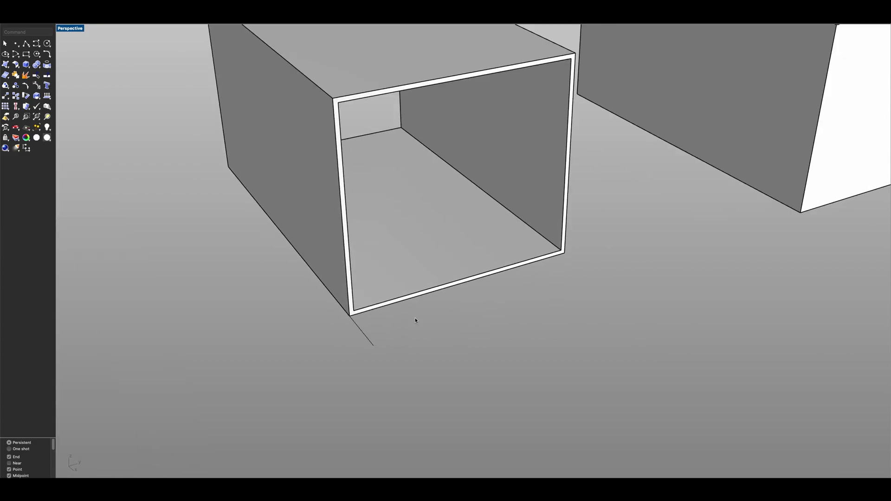
{"action": "left_click", "coordinate": [25, 45]}
{"action": "scroll", "coordinate": [333, 279], "scroll_direction": "up", "scroll_amount": 2}
{"action": "left_click", "coordinate": [351, 327]}
{"action": "scroll", "coordinate": [617, 246], "scroll_direction": "up", "scroll_amount": 2}
{"action": "scroll", "coordinate": [617, 246], "scroll_direction": "up", "scroll_amount": 3}
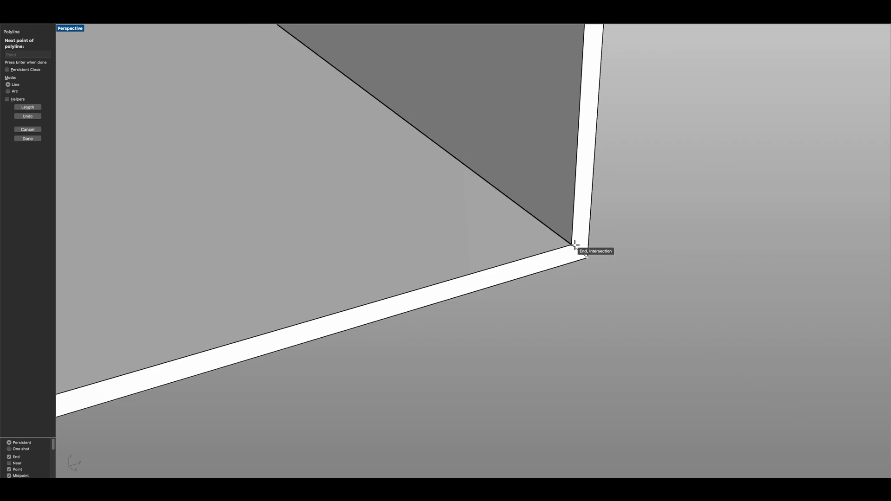
{"action": "left_click", "coordinate": [587, 241]}
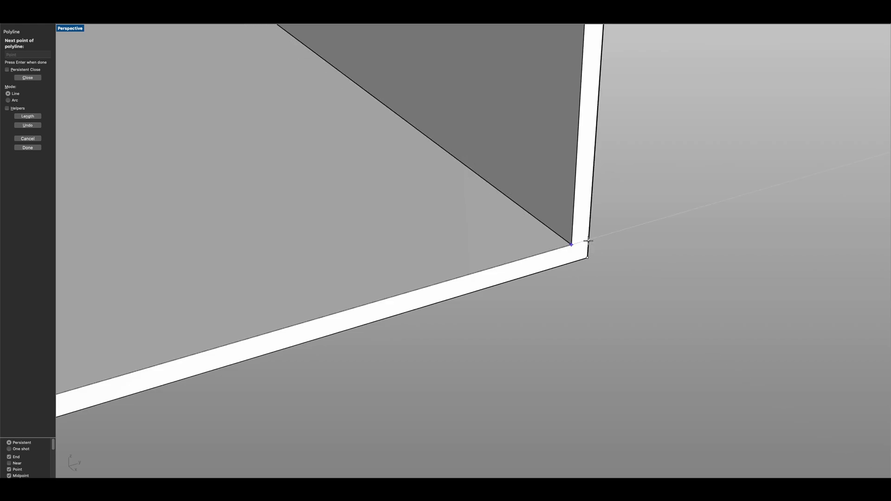
{"action": "scroll", "coordinate": [585, 242], "scroll_direction": "down", "scroll_amount": 3}
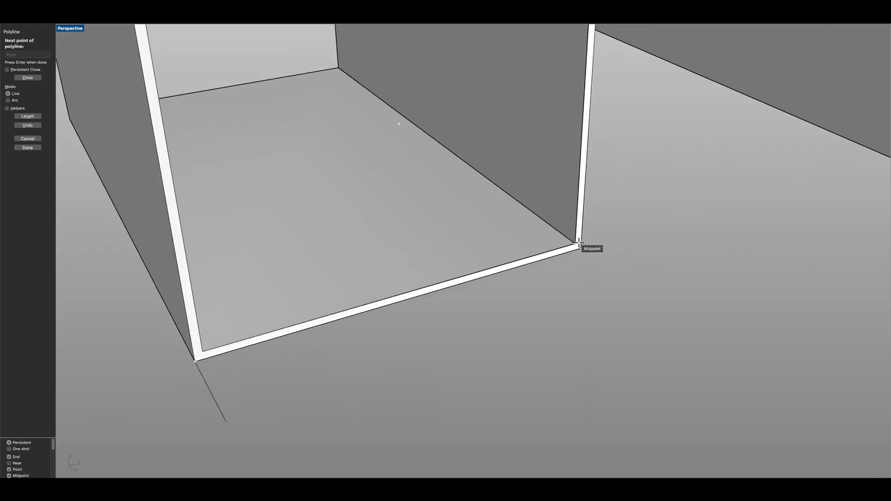
{"action": "scroll", "coordinate": [578, 243], "scroll_direction": "down", "scroll_amount": 3}
{"action": "scroll", "coordinate": [420, 301], "scroll_direction": "up", "scroll_amount": 6}
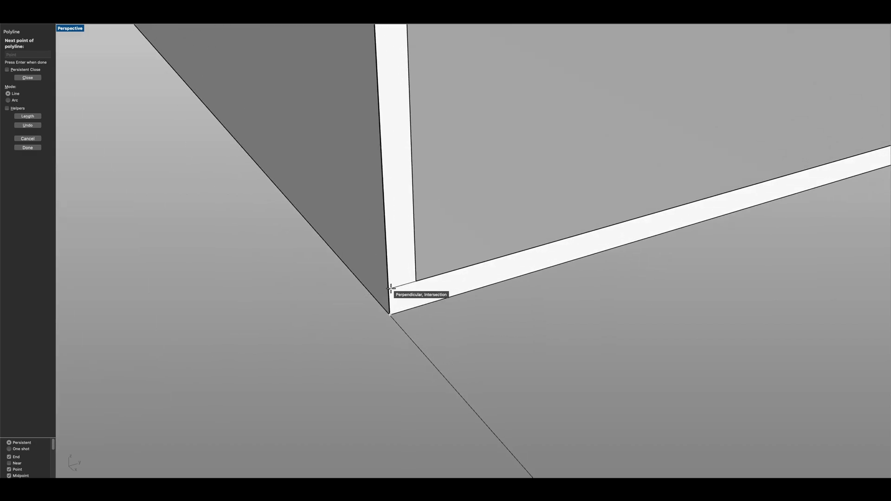
{"action": "left_click", "coordinate": [388, 288]}
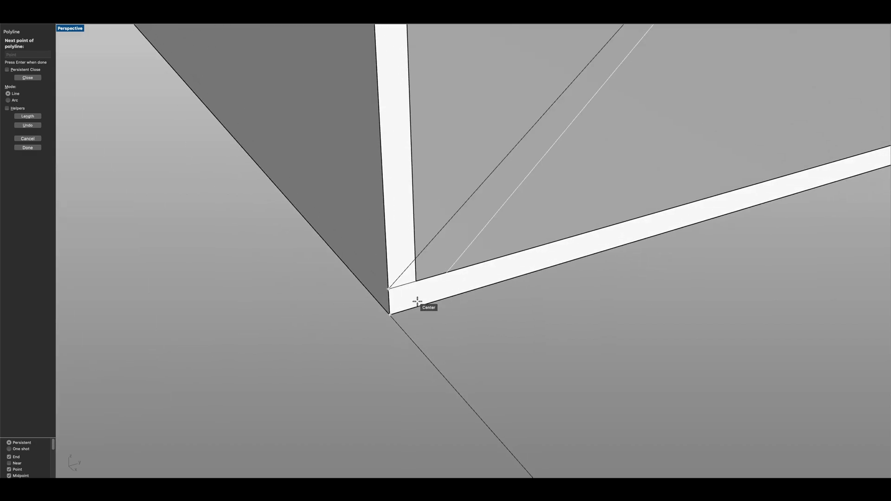
{"action": "key", "text": "Return"}
Step: Extrude the bottom strip outline outward from the middle box's front to the end of the guide line
{"action": "left_click", "coordinate": [403, 287]}
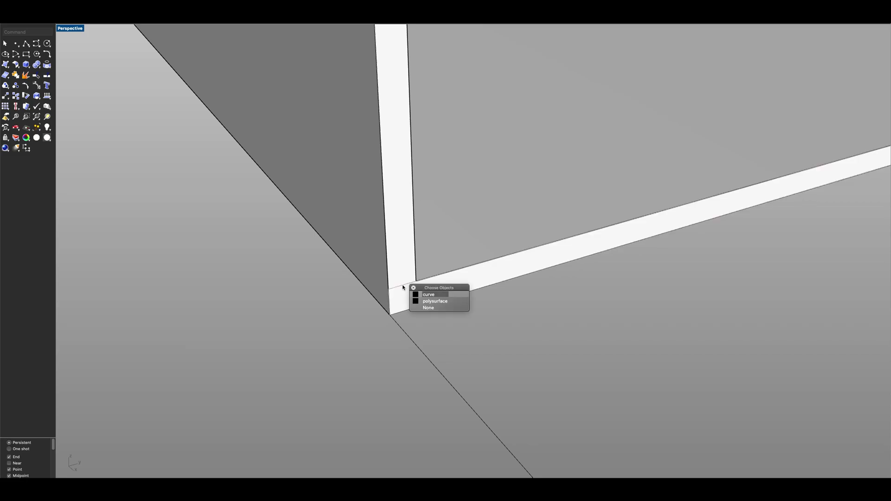
{"action": "left_click", "coordinate": [430, 294]}
{"action": "scroll", "coordinate": [497, 296], "scroll_direction": "down", "scroll_amount": 6}
{"action": "scroll", "coordinate": [509, 315], "scroll_direction": "up", "scroll_amount": 3}
{"action": "type", "text": "ex"}
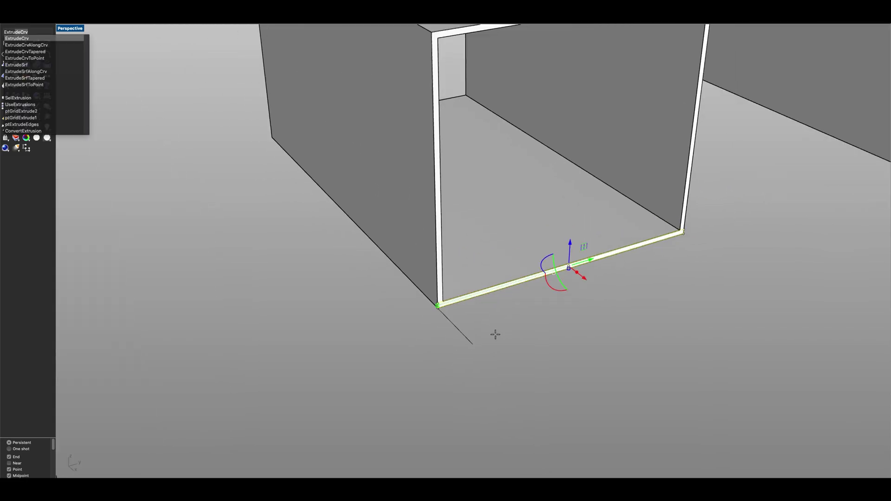
{"action": "key", "text": "Return"}
{"action": "left_click", "coordinate": [485, 353]}
{"action": "left_click", "coordinate": [483, 345]}
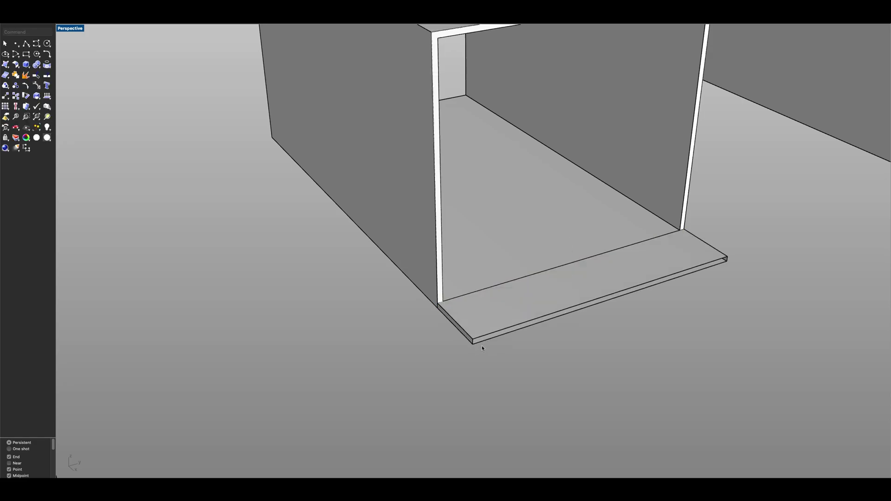
Step: Cap the open ends of the extruded balcony slab in front of the middle box
{"action": "left_click", "coordinate": [471, 340]}
{"action": "left_click", "coordinate": [492, 349]}
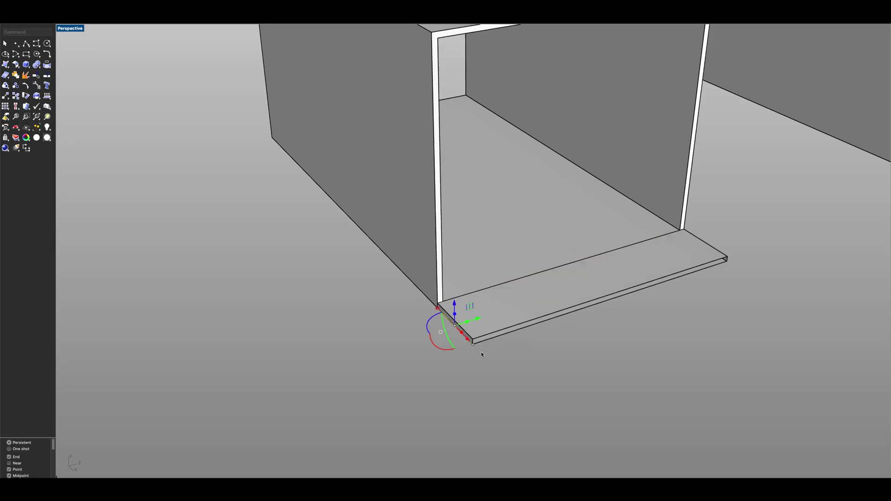
{"action": "left_click", "coordinate": [480, 350]}
{"action": "left_click", "coordinate": [484, 338]}
{"action": "type", "text": "Cap"}
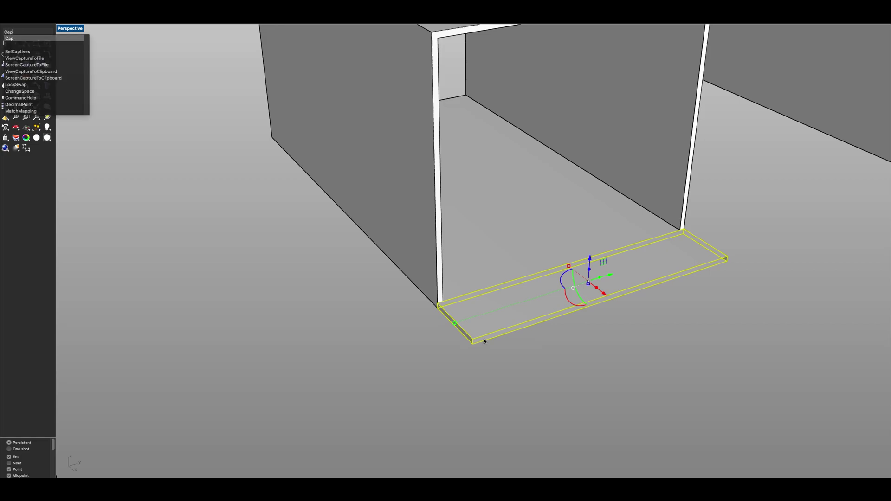
{"action": "key", "text": "Return"}
Step: Examine how the balcony slab meets the side wall and floor of the middle box
{"action": "scroll", "coordinate": [484, 339], "scroll_direction": "down", "scroll_amount": 5}
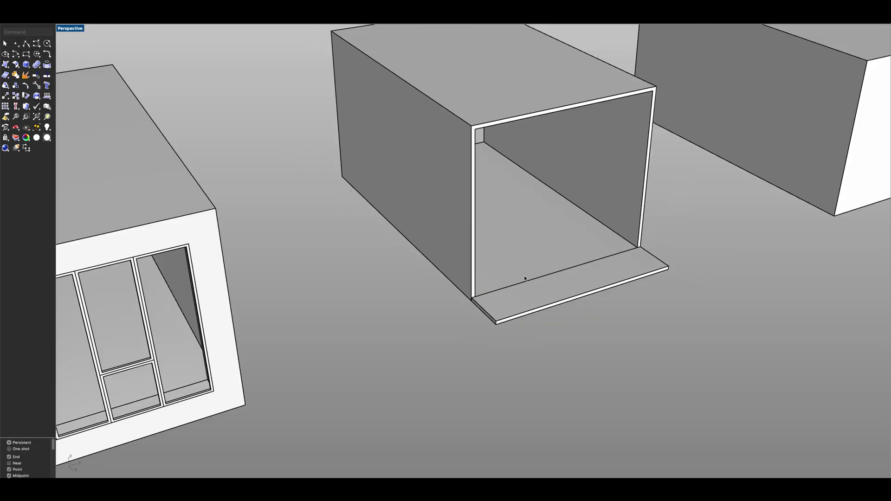
{"action": "scroll", "coordinate": [529, 281], "scroll_direction": "up", "scroll_amount": 4}
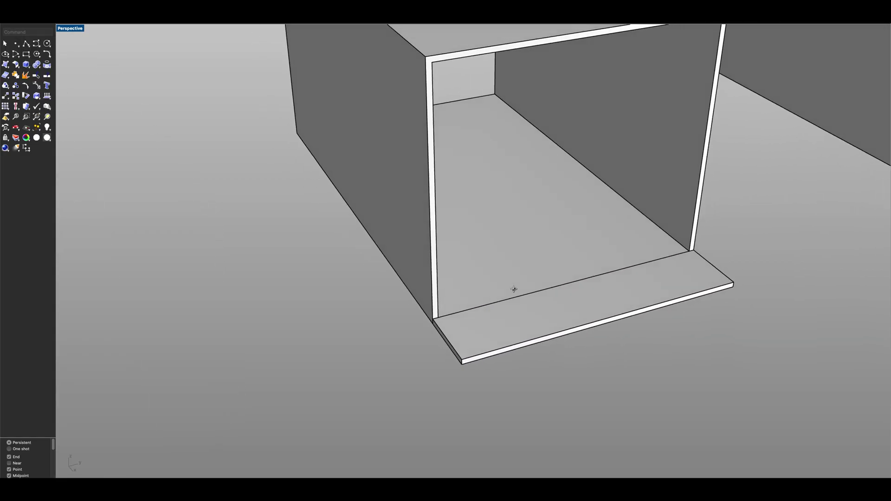
{"action": "scroll", "coordinate": [439, 338], "scroll_direction": "up", "scroll_amount": 2}
{"action": "scroll", "coordinate": [439, 325], "scroll_direction": "up", "scroll_amount": 2}
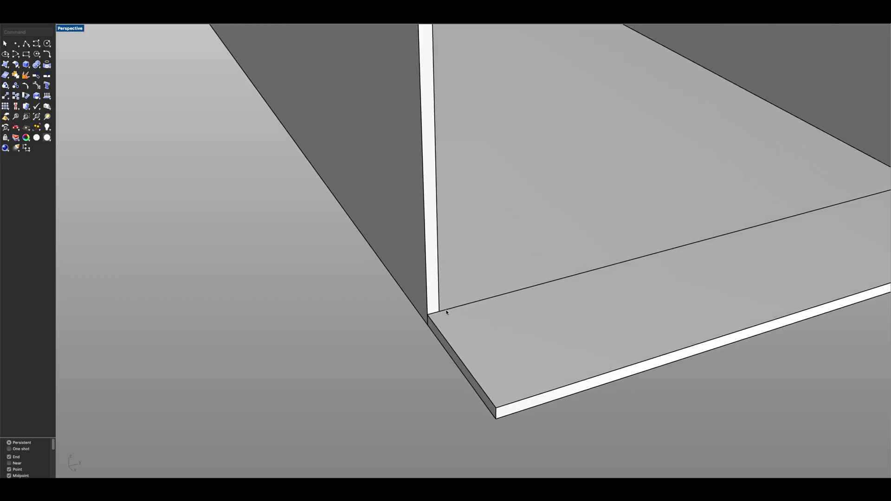
{"action": "scroll", "coordinate": [446, 312], "scroll_direction": "down", "scroll_amount": 2}
{"action": "scroll", "coordinate": [455, 310], "scroll_direction": "down", "scroll_amount": 4}
{"action": "right_click_drag", "start_coordinate": [493, 292], "coordinate": [449, 346], "text": "shift"}
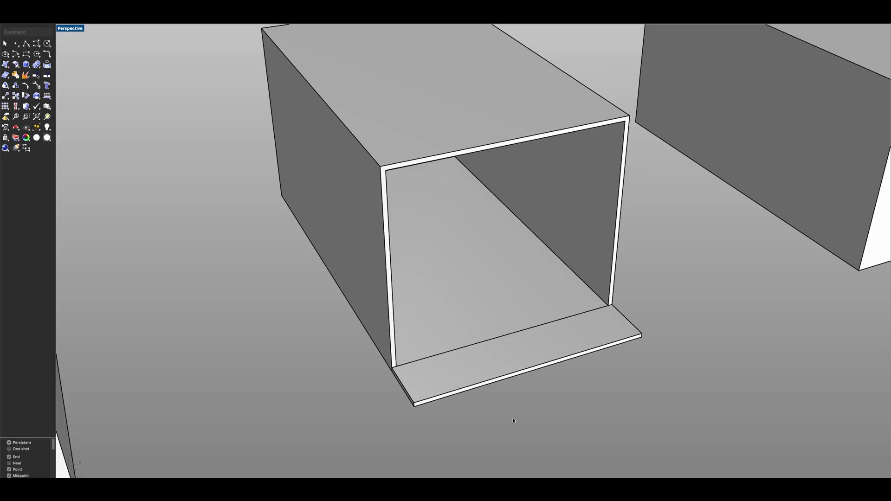
{"action": "right_click_drag", "start_coordinate": [511, 404], "coordinate": [533, 342]}
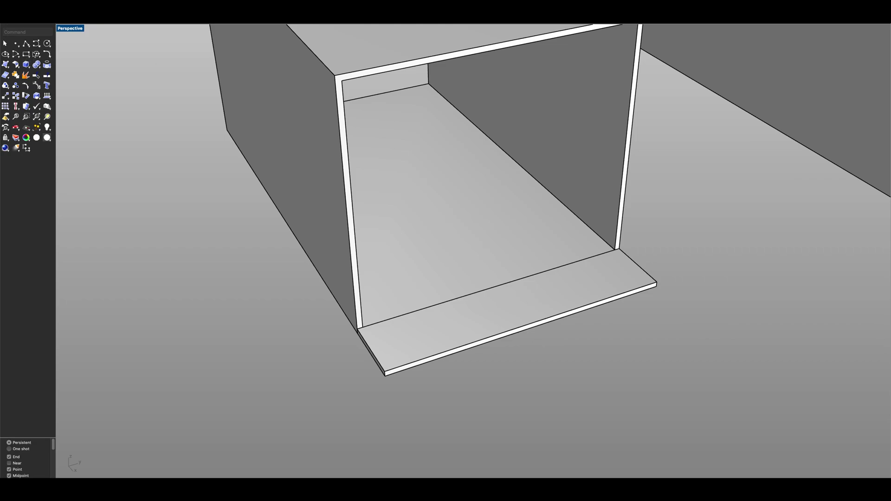
Step: Draw a small circle centred on the upper outer corner of the balcony slab's front edge
{"action": "left_click", "coordinate": [7, 55]}
{"action": "key", "text": "Escape"}
{"action": "left_click", "coordinate": [47, 44]}
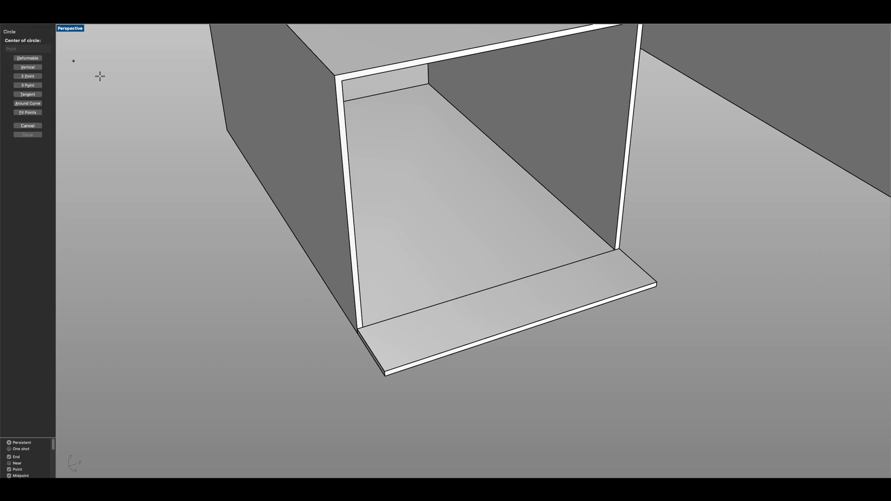
{"action": "scroll", "coordinate": [354, 334], "scroll_direction": "up", "scroll_amount": 2}
{"action": "scroll", "coordinate": [369, 361], "scroll_direction": "up", "scroll_amount": 2}
{"action": "left_click", "coordinate": [387, 383]}
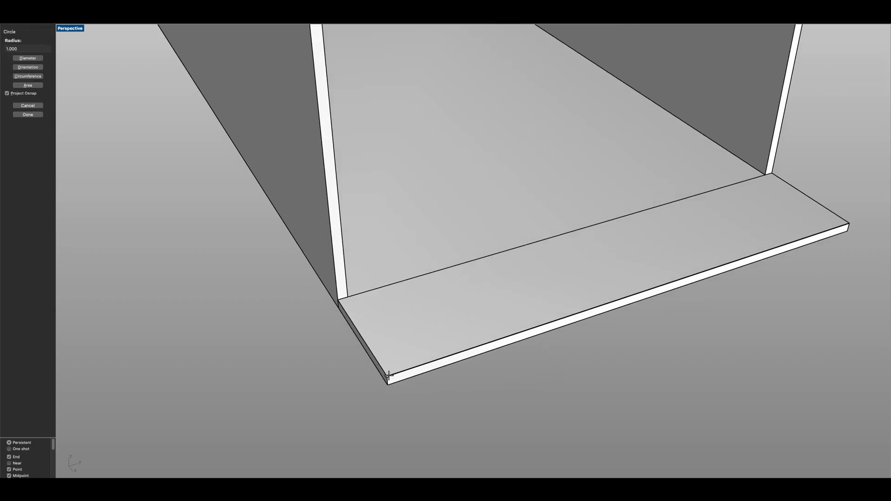
{"action": "type", "text": ".1"}
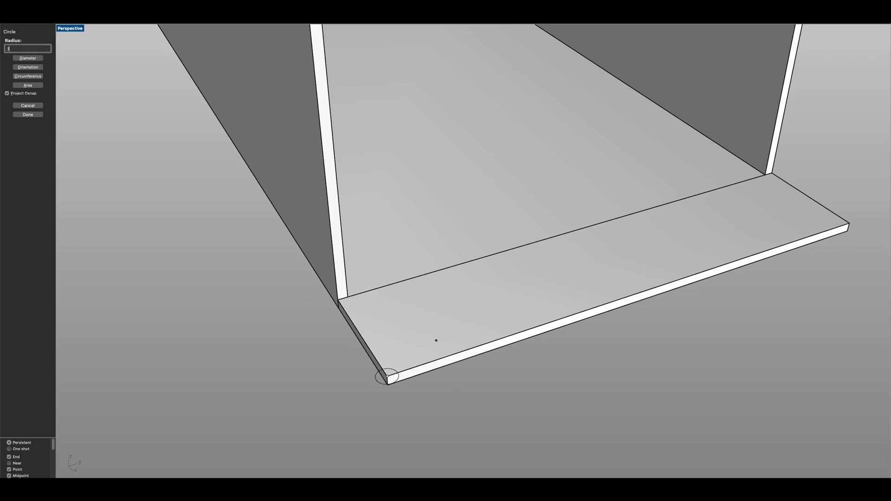
{"action": "key", "text": "Return"}
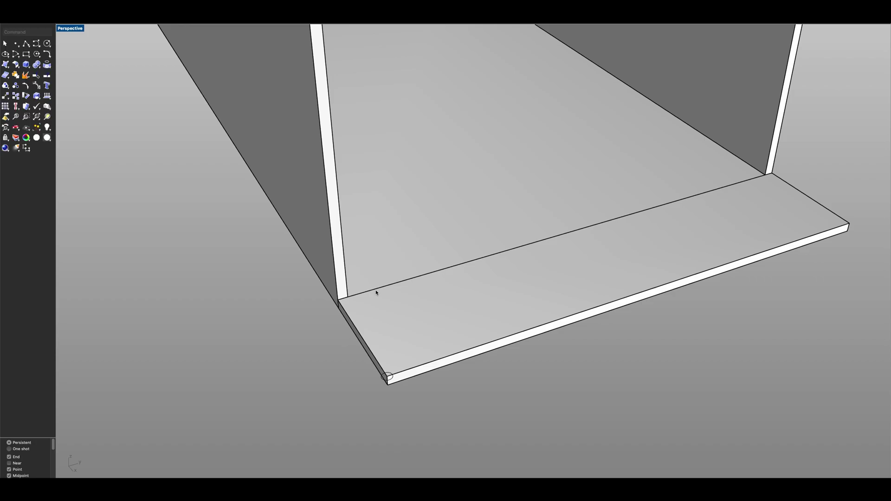
Step: Rotate the circle upright, facing along the slab's front edge, and move it straight up to handrail height
{"action": "left_click", "coordinate": [392, 380]}
{"action": "scroll", "coordinate": [394, 404], "scroll_direction": "up", "scroll_amount": 2}
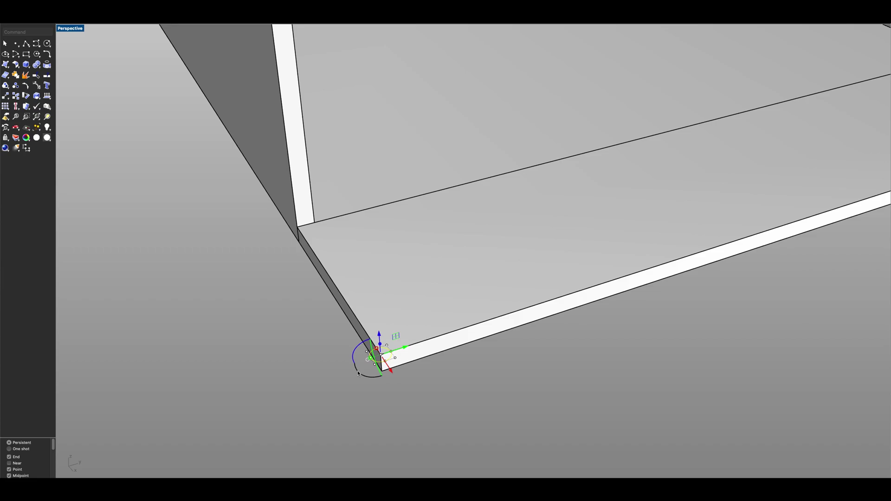
{"action": "left_click_drag", "start_coordinate": [358, 373], "coordinate": [387, 385]}
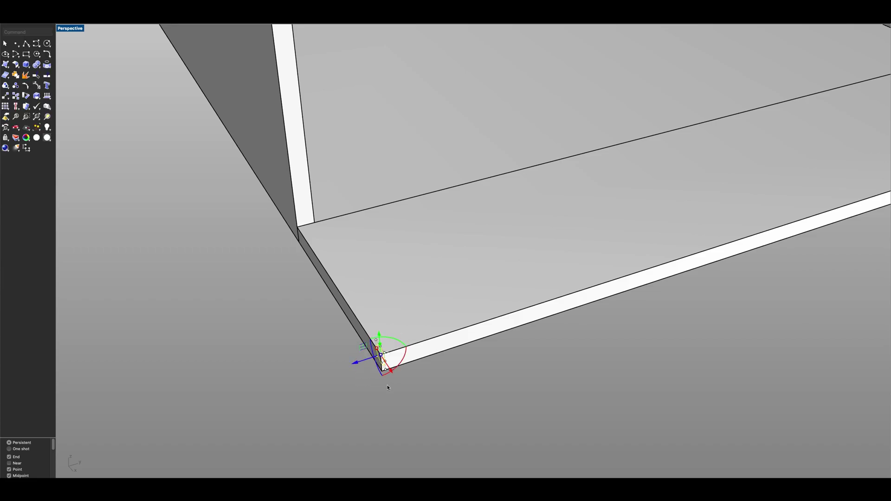
{"action": "scroll", "coordinate": [414, 385], "scroll_direction": "down", "scroll_amount": 2}
{"action": "scroll", "coordinate": [414, 385], "scroll_direction": "down", "scroll_amount": 2}
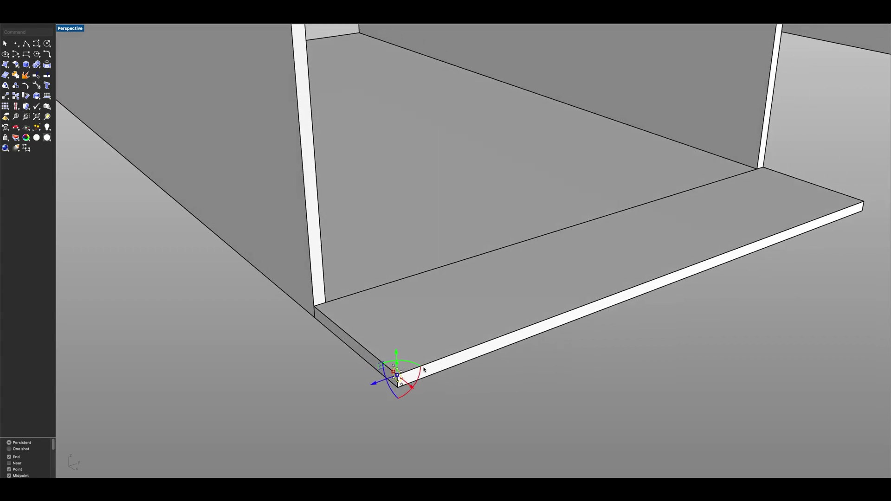
{"action": "left_click", "coordinate": [397, 356]}
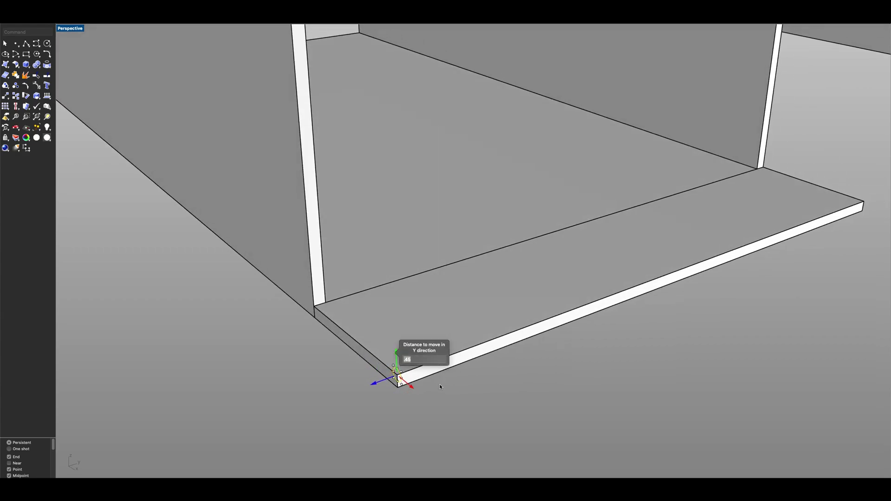
{"action": "key", "text": "BackSpace"}
{"action": "type", "text": "7"}
{"action": "key", "text": "Return"}
Step: Extrude the raised circle along the slab's front edge to its far corner to form the top rail
{"action": "type", "text": "extrudeCrv"}
{"action": "key", "text": "Return"}
{"action": "scroll", "coordinate": [458, 307], "scroll_direction": "down", "scroll_amount": 3}
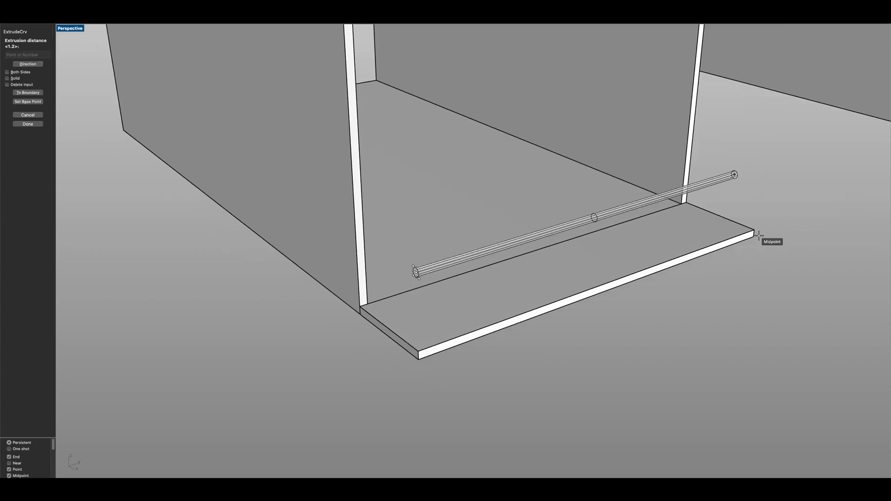
{"action": "left_click", "coordinate": [760, 234]}
{"action": "key", "text": "Escape"}
Step: Copy the top rail from the lowest point of its end circle down onto the slab's front corner
{"action": "left_click", "coordinate": [425, 273]}
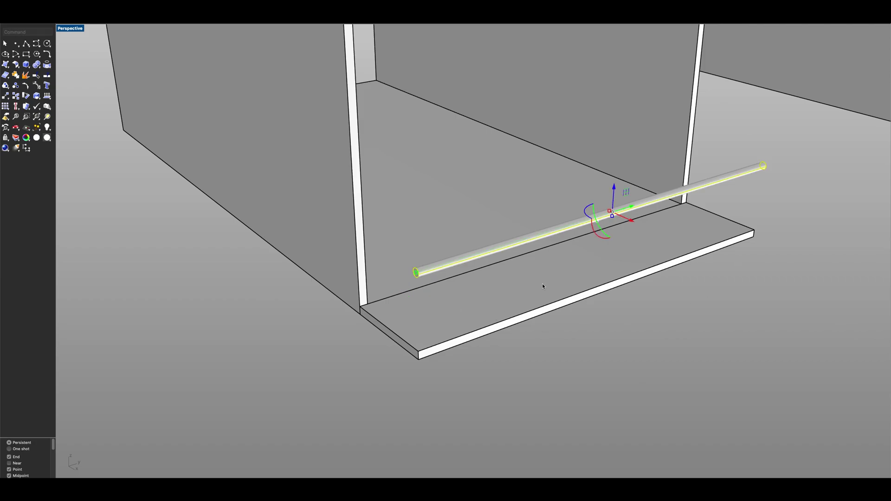
{"action": "type", "text": "Copy"}
{"action": "key", "text": "Return"}
{"action": "scroll", "coordinate": [415, 278], "scroll_direction": "up", "scroll_amount": 5}
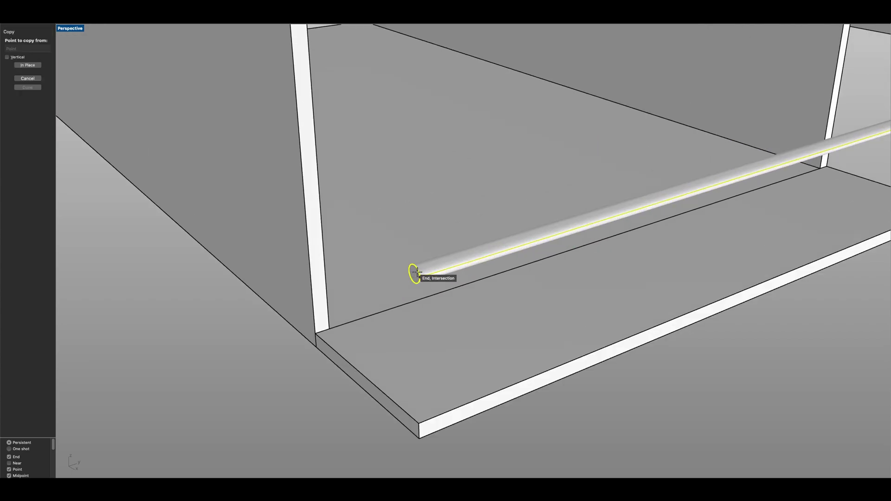
{"action": "left_click", "coordinate": [414, 282]}
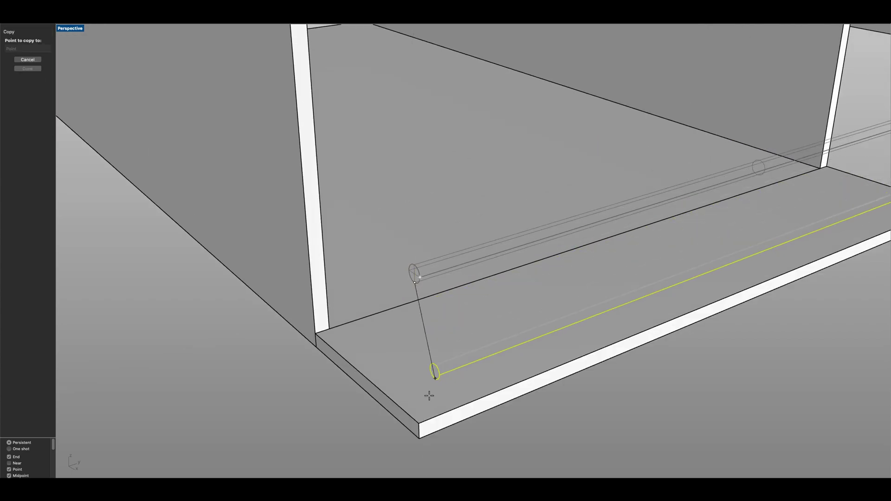
{"action": "left_click", "coordinate": [420, 415]}
{"action": "key", "text": "Return"}
{"action": "scroll", "coordinate": [421, 410], "scroll_direction": "down", "scroll_amount": 5}
{"action": "type", "text": "Rotate"}
{"action": "scroll", "coordinate": [430, 429], "scroll_direction": "up", "scroll_amount": 4}
{"action": "key", "text": "Return"}
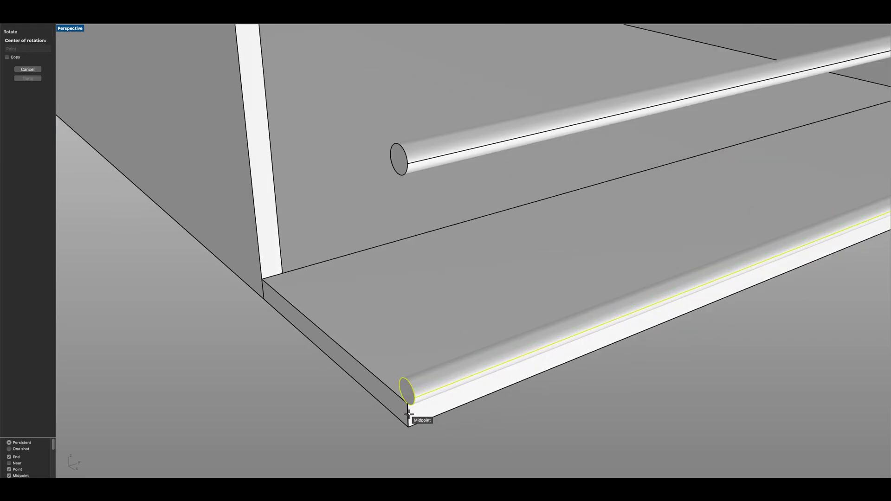
{"action": "key", "text": "Escape"}
Step: Rotate the copied rail upright with Rotate3D about the slab's side edge, pivoting at the front corner
{"action": "type", "text": "Rotate"}
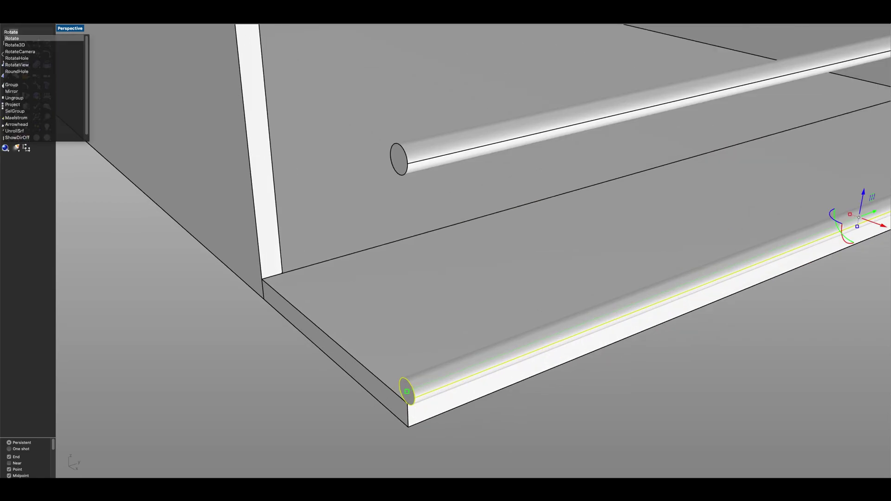
{"action": "key", "text": "Down"}
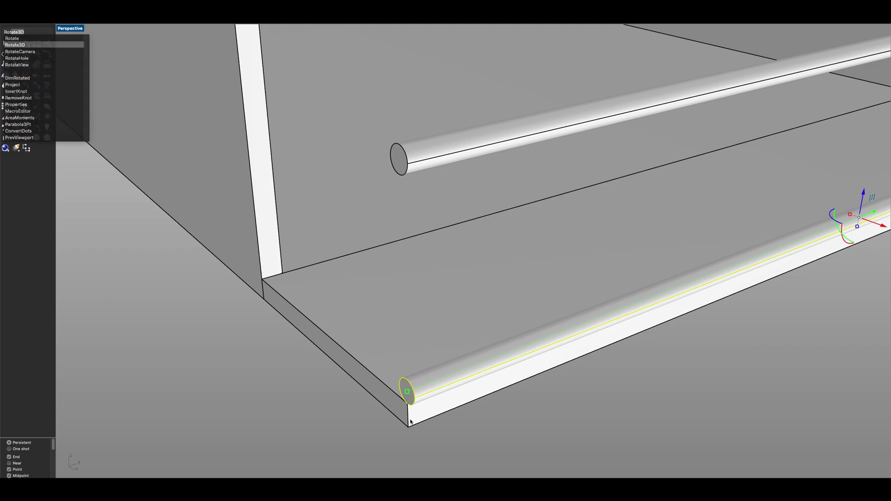
{"action": "key", "text": "Return"}
{"action": "left_click", "coordinate": [407, 403]}
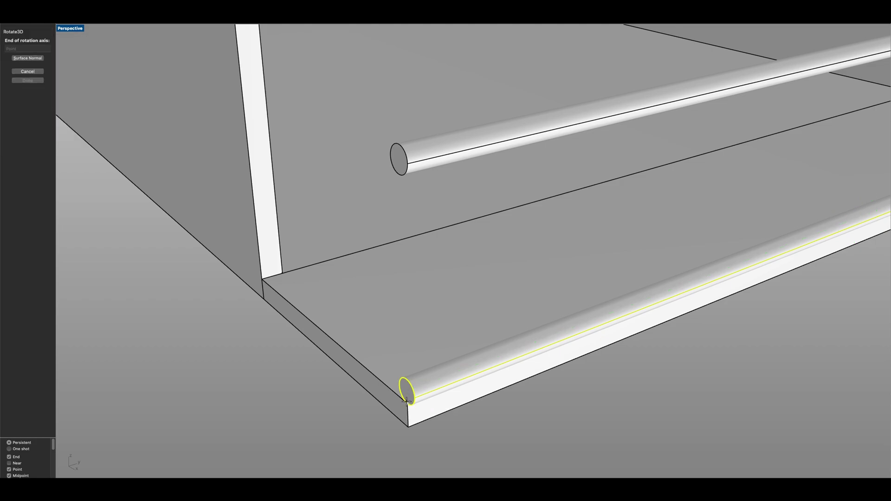
{"action": "left_click", "coordinate": [366, 373]}
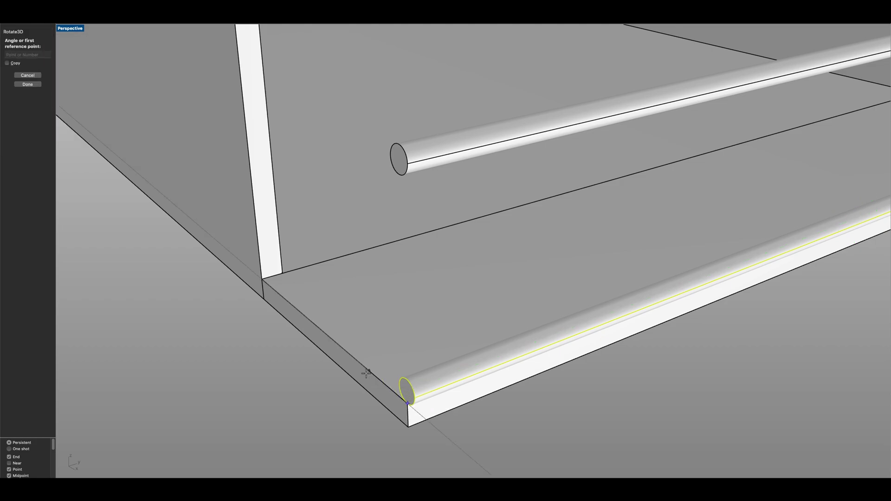
{"action": "left_click", "coordinate": [405, 379]}
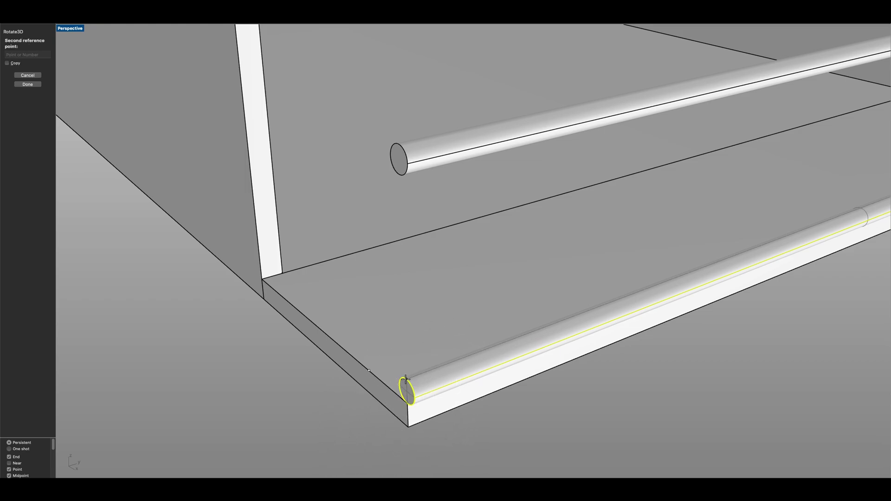
{"action": "scroll", "coordinate": [405, 385], "scroll_direction": "down", "scroll_amount": 3}
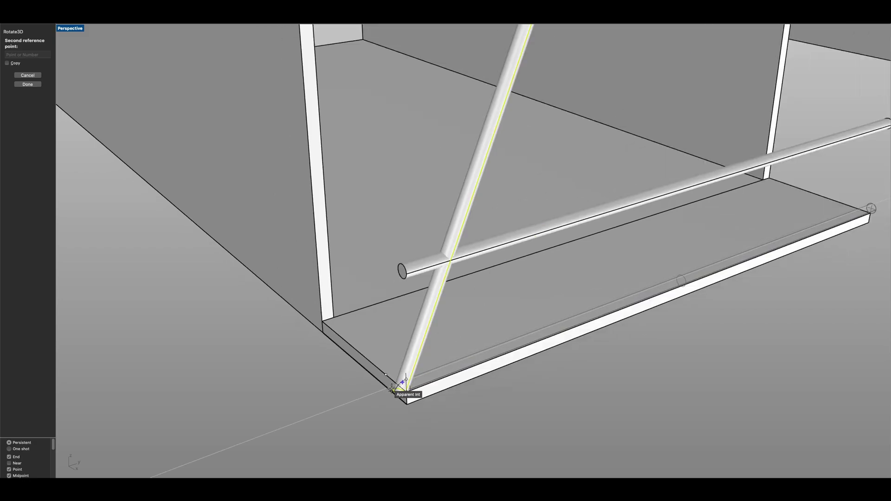
{"action": "left_click", "coordinate": [371, 407]}
{"action": "scroll", "coordinate": [439, 373], "scroll_direction": "down", "scroll_amount": 5}
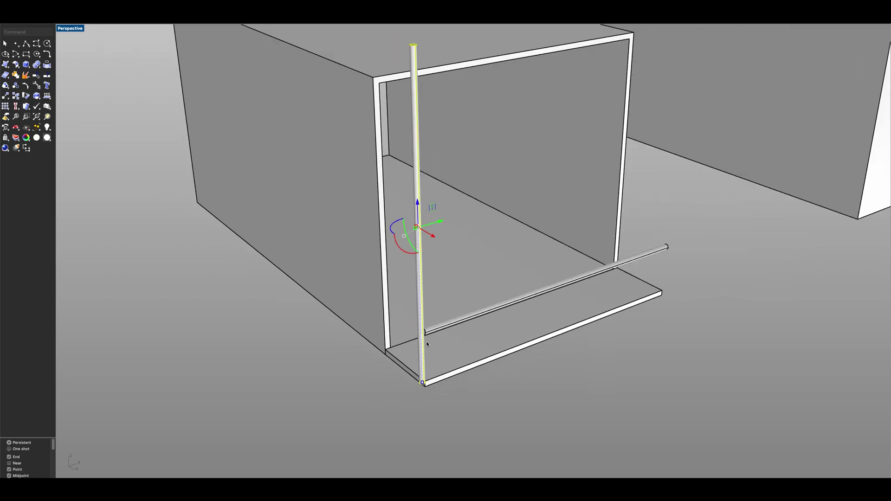
Step: Scale the upright post in one dimension from its base so its top end meets the end of the top rail
{"action": "type", "text": "Scale1D"}
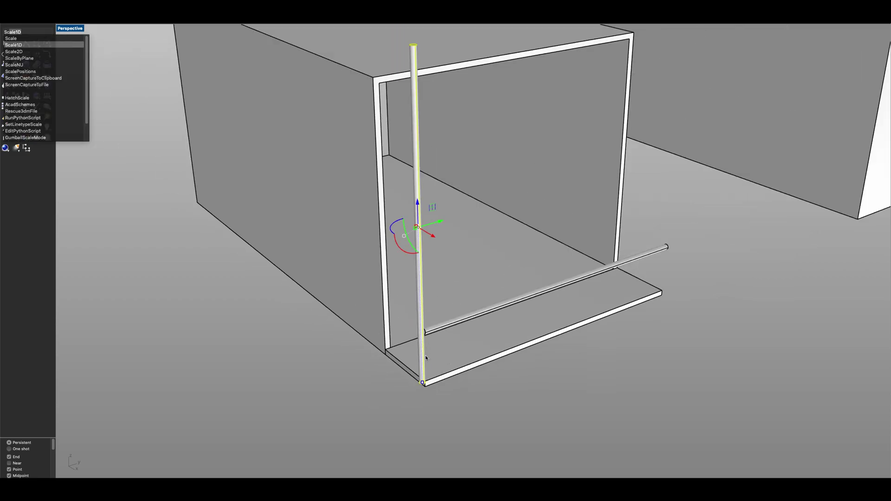
{"action": "key", "text": "Return"}
{"action": "scroll", "coordinate": [423, 379], "scroll_direction": "up", "scroll_amount": 6}
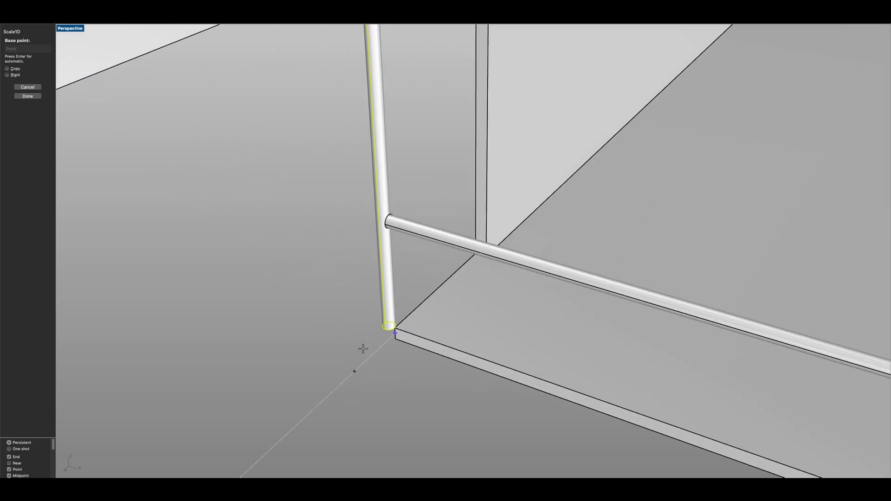
{"action": "scroll", "coordinate": [367, 345], "scroll_direction": "up", "scroll_amount": 7}
{"action": "left_click", "coordinate": [429, 305]}
{"action": "scroll", "coordinate": [426, 308], "scroll_direction": "down", "scroll_amount": 10}
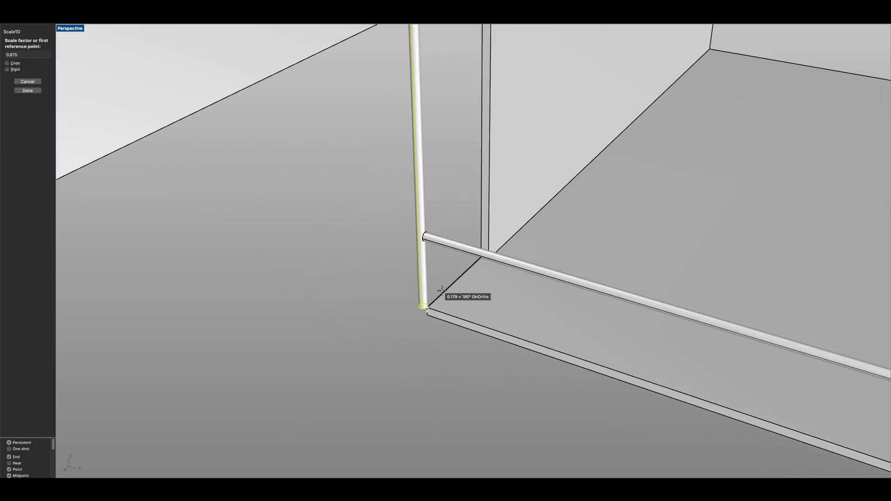
{"action": "scroll", "coordinate": [451, 163], "scroll_direction": "down", "scroll_amount": 6}
{"action": "right_click_drag", "start_coordinate": [452, 162], "coordinate": [487, 404], "text": "shift"}
{"action": "scroll", "coordinate": [460, 219], "scroll_direction": "up", "scroll_amount": 7}
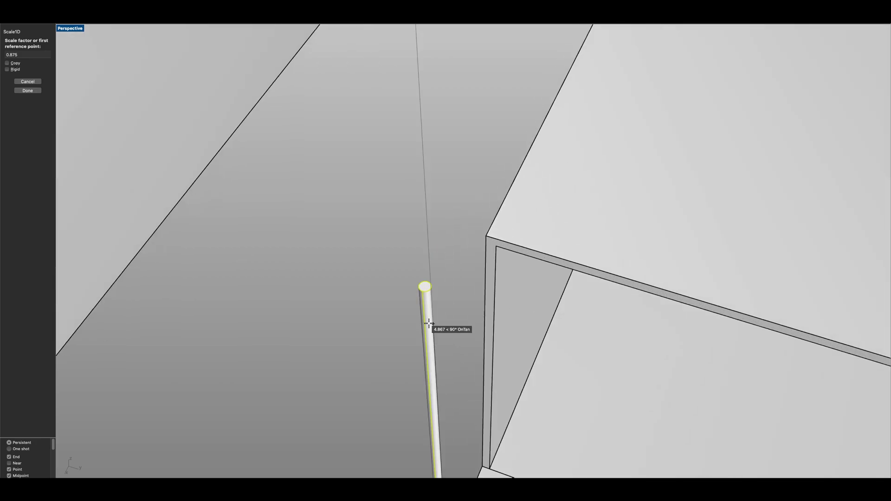
{"action": "left_click", "coordinate": [425, 286]}
{"action": "right_click_drag", "start_coordinate": [453, 373], "coordinate": [391, 107]}
{"action": "scroll", "coordinate": [503, 284], "scroll_direction": "up", "scroll_amount": 4}
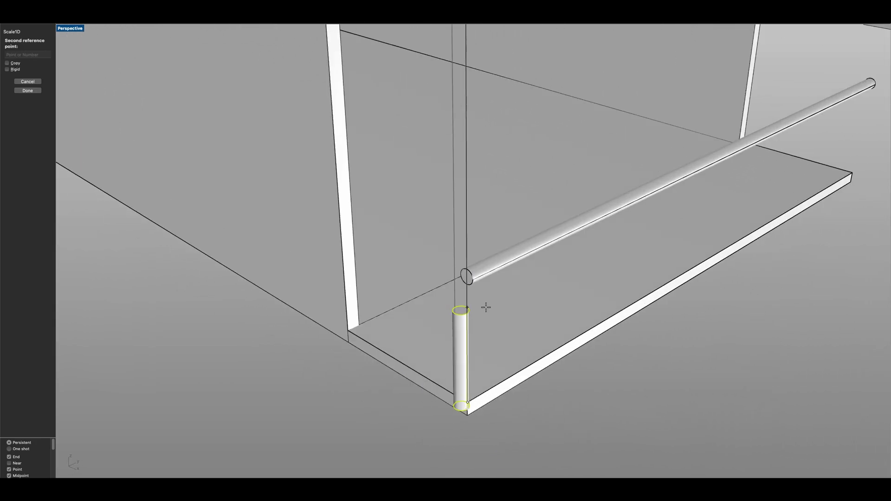
{"action": "scroll", "coordinate": [486, 307], "scroll_direction": "up", "scroll_amount": 4}
{"action": "left_click", "coordinate": [453, 252]}
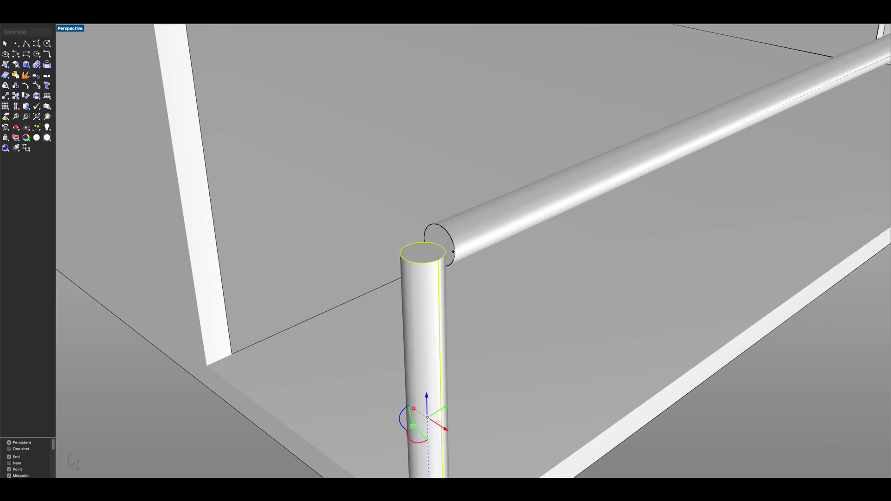
Step: Try scaling the post along its height and undo the change
{"action": "scroll", "coordinate": [454, 253], "scroll_direction": "down", "scroll_amount": 7}
{"action": "right_click_drag", "start_coordinate": [466, 282], "coordinate": [492, 310]}
{"action": "scroll", "coordinate": [491, 310], "scroll_direction": "up", "scroll_amount": 5}
{"action": "scroll", "coordinate": [451, 283], "scroll_direction": "down", "scroll_amount": 3}
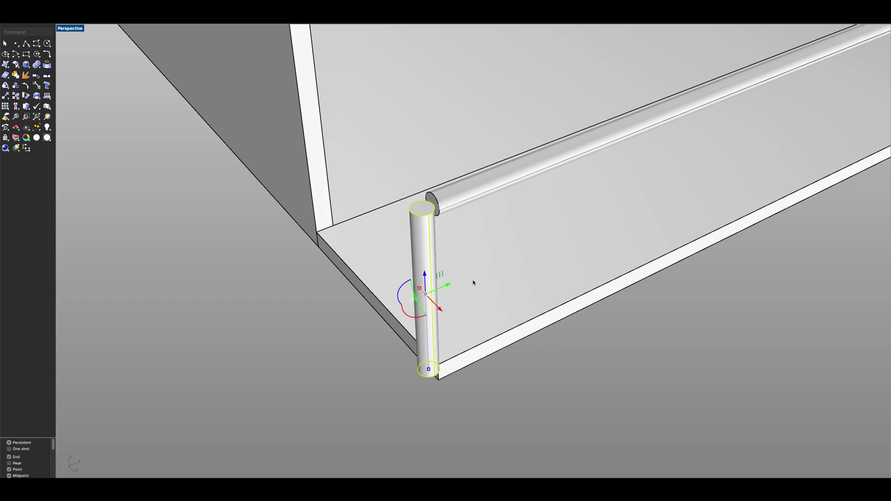
{"action": "left_click", "coordinate": [429, 370]}
{"action": "key", "text": "Return"}
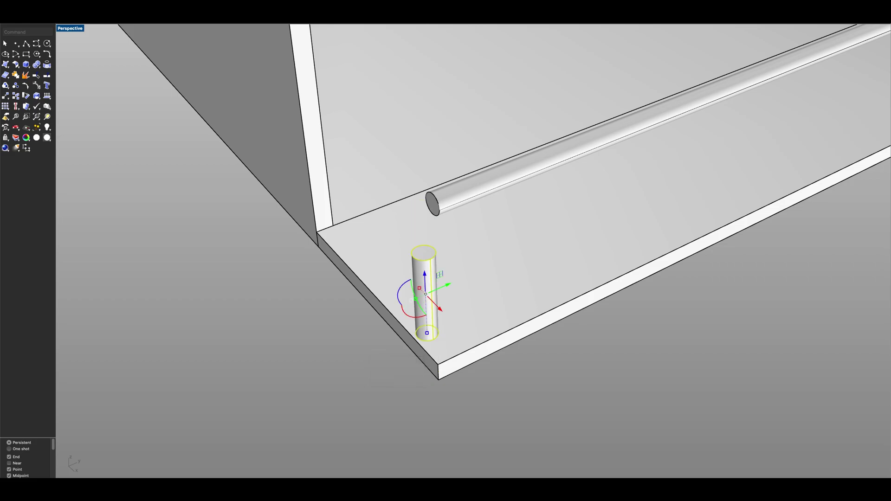
{"action": "key", "text": "super+z"}
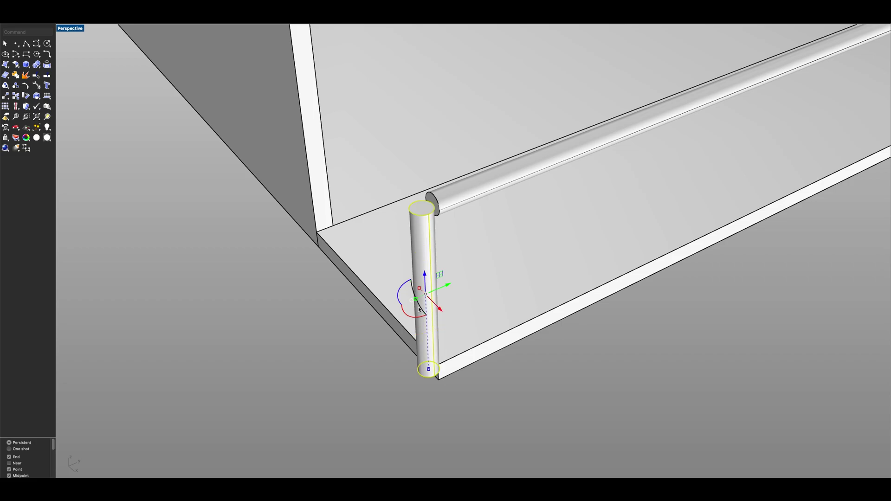
Step: Thin the post by scaling it by 0.5 in both horizontal directions, keeping its height
{"action": "left_click", "coordinate": [416, 300]}
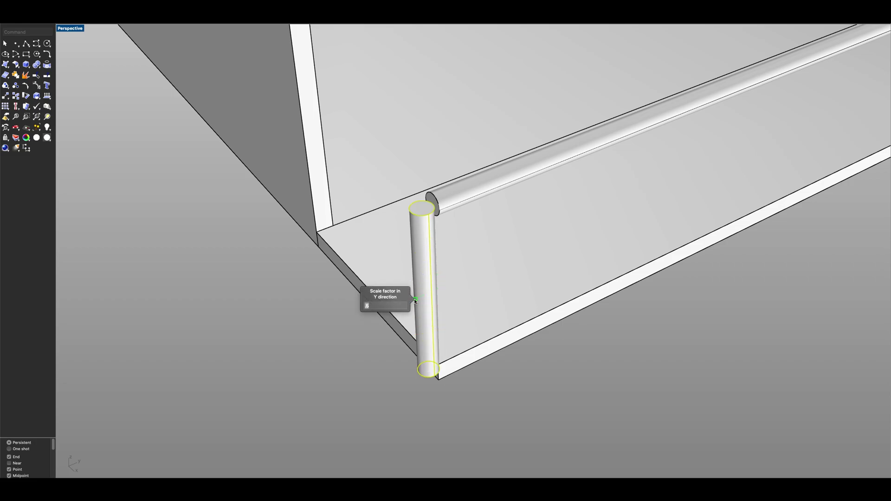
{"action": "key", "text": "Return"}
{"action": "left_click", "coordinate": [418, 288]}
{"action": "type", "text": ".5"}
{"action": "key", "text": "Return"}
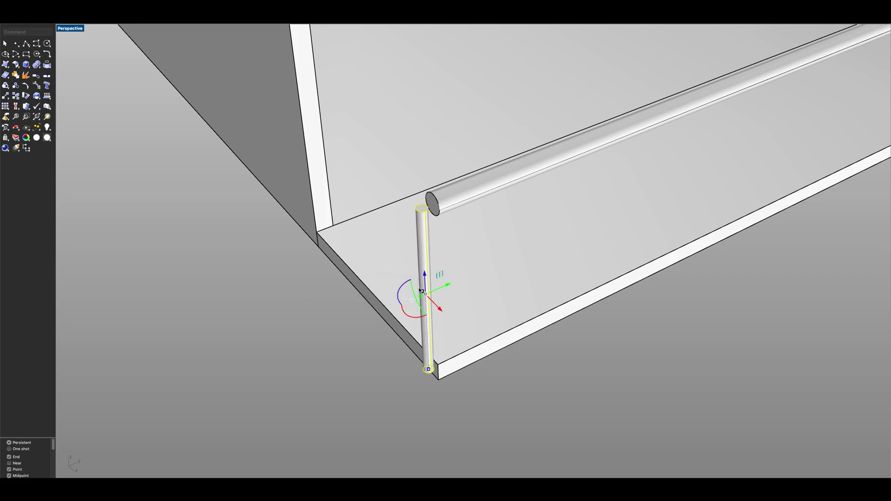
Step: Move the thinned post from the edge of its bottom circle onto the slab's upper front corner beneath the top rail
{"action": "right_click_drag", "start_coordinate": [462, 341], "coordinate": [445, 360]}
{"action": "scroll", "coordinate": [441, 363], "scroll_direction": "up", "scroll_amount": 7}
{"action": "type", "text": "move"}
{"action": "key", "text": "Return"}
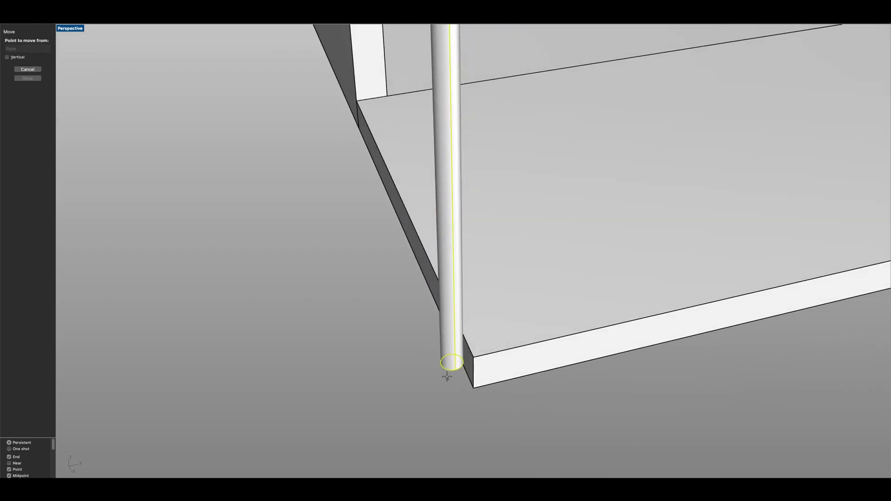
{"action": "left_click", "coordinate": [442, 364]}
{"action": "left_click", "coordinate": [475, 361]}
{"action": "key", "text": "Return"}
{"action": "left_click", "coordinate": [487, 360]}
{"action": "left_click", "coordinate": [486, 358]}
{"action": "scroll", "coordinate": [480, 358], "scroll_direction": "down", "scroll_amount": 8}
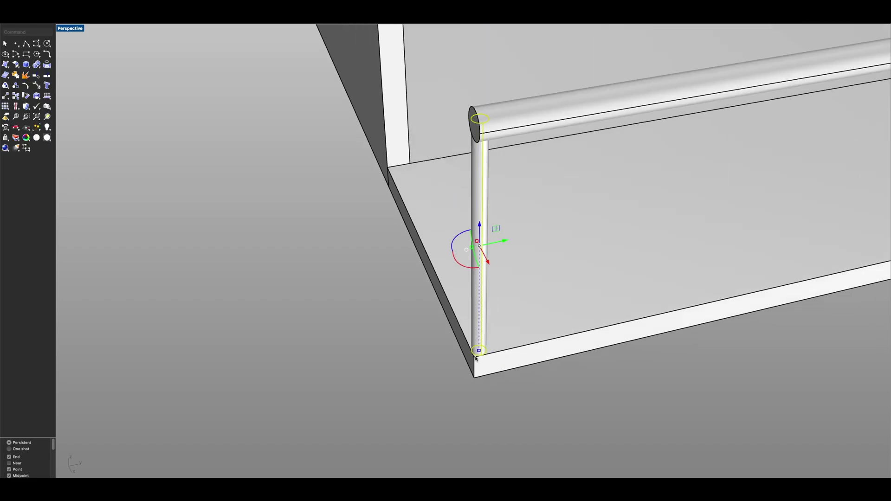
Step: Shift the post in the Y direction along the slab's front edge, inward from the corner
{"action": "right_click_drag", "start_coordinate": [492, 359], "coordinate": [500, 336]}
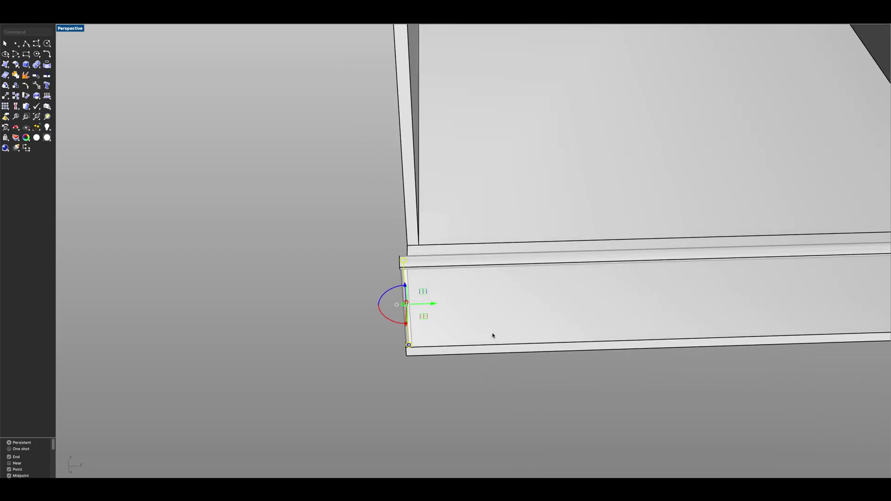
{"action": "left_click", "coordinate": [434, 305]}
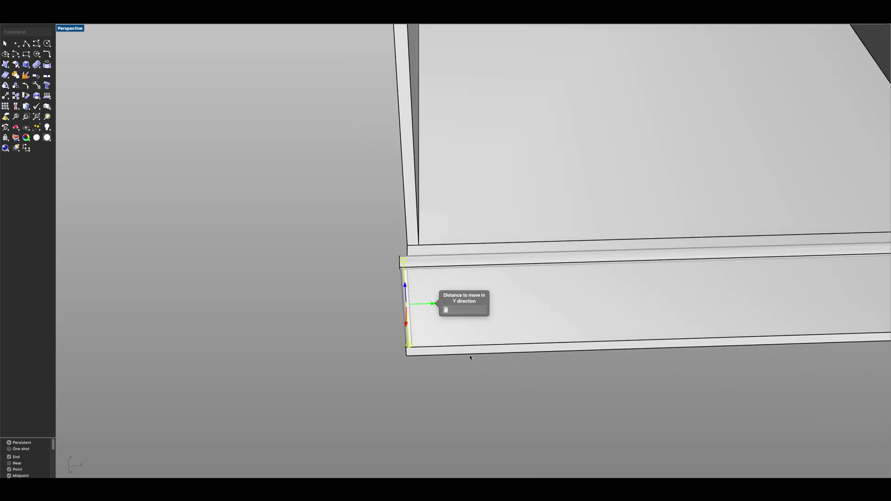
{"action": "key", "text": "Return"}
{"action": "scroll", "coordinate": [468, 355], "scroll_direction": "down", "scroll_amount": 7}
{"action": "right_click_drag", "start_coordinate": [631, 331], "coordinate": [541, 316], "text": "shift"}
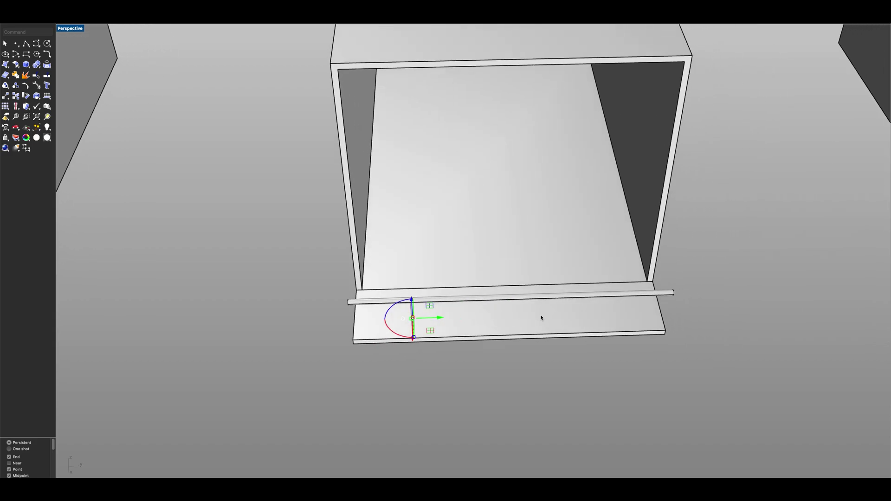
Step: Mirror a copy of the post across the midpoint of the slab's front edge to the opposite side of the balcony
{"action": "scroll", "coordinate": [540, 335], "scroll_direction": "up", "scroll_amount": 5}
{"action": "type", "text": "mi"}
{"action": "key", "text": "Return"}
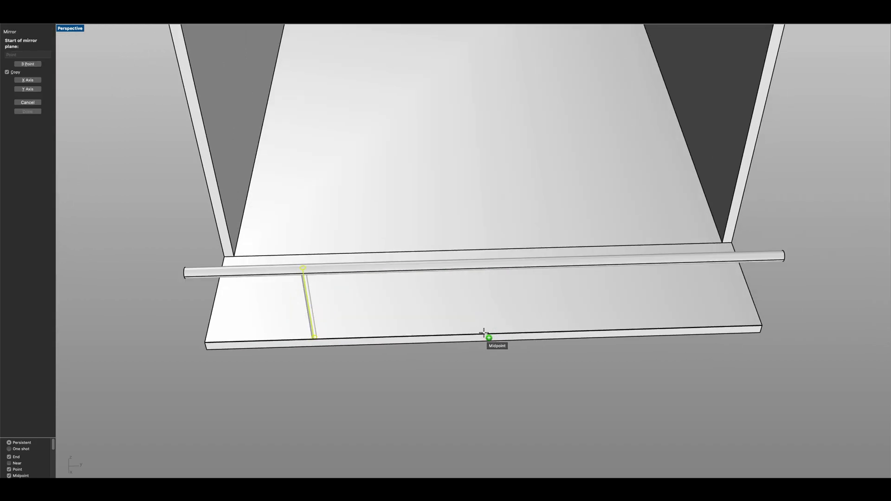
{"action": "left_click", "coordinate": [485, 333]}
{"action": "left_click", "coordinate": [485, 255]}
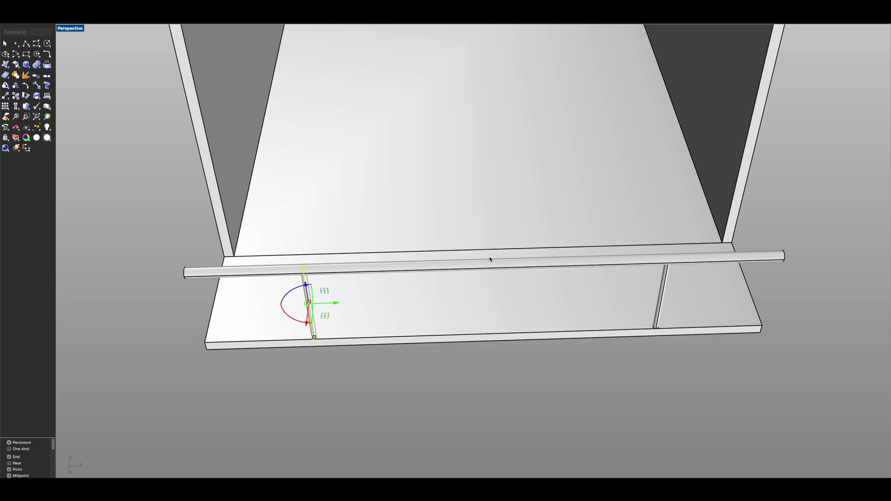
{"action": "key", "text": "Escape"}
Step: Copy the mirrored post from its base to the midpoint of the slab's front edge as the middle post
{"action": "right_click_drag", "start_coordinate": [473, 383], "coordinate": [469, 355]}
{"action": "left_click", "coordinate": [664, 352]}
{"action": "type", "text": "copy"}
{"action": "key", "text": "Return"}
{"action": "scroll", "coordinate": [652, 393], "scroll_direction": "up", "scroll_amount": 5}
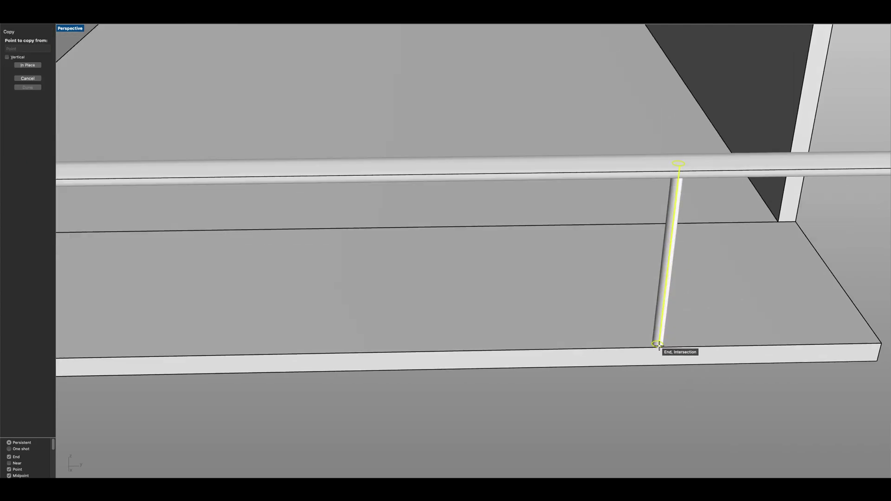
{"action": "left_click", "coordinate": [659, 345]}
{"action": "scroll", "coordinate": [659, 345], "scroll_direction": "down", "scroll_amount": 5}
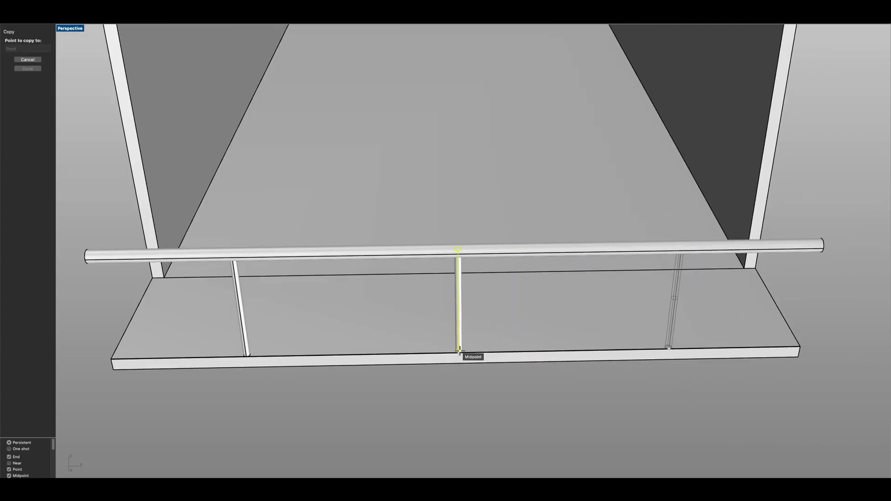
{"action": "left_click", "coordinate": [458, 351]}
{"action": "scroll", "coordinate": [501, 314], "scroll_direction": "down", "scroll_amount": 5}
{"action": "key", "text": "Return"}
{"action": "left_click", "coordinate": [433, 369]}
{"action": "scroll", "coordinate": [432, 369], "scroll_direction": "down", "scroll_amount": 6}
{"action": "right_click_drag", "start_coordinate": [432, 370], "coordinate": [447, 349]}
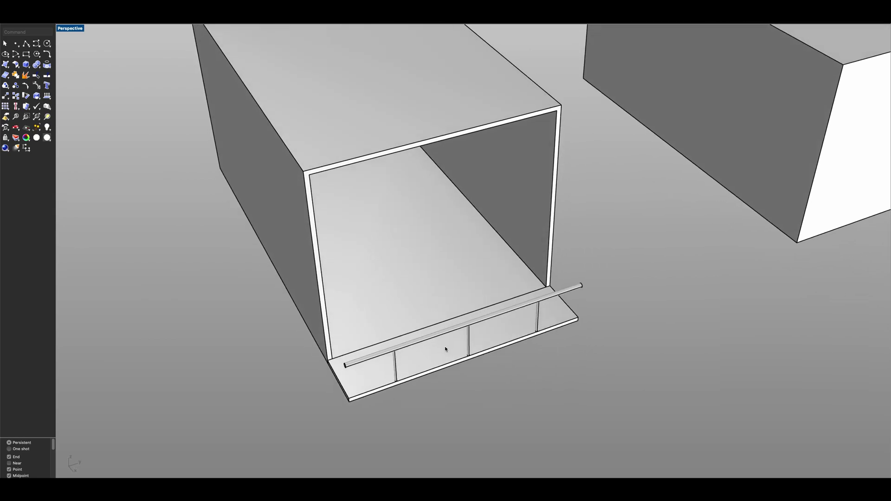
Step: Draw a closed polyline through the four inner corners of the module's front opening
{"action": "right_click_drag", "start_coordinate": [431, 296], "coordinate": [410, 275]}
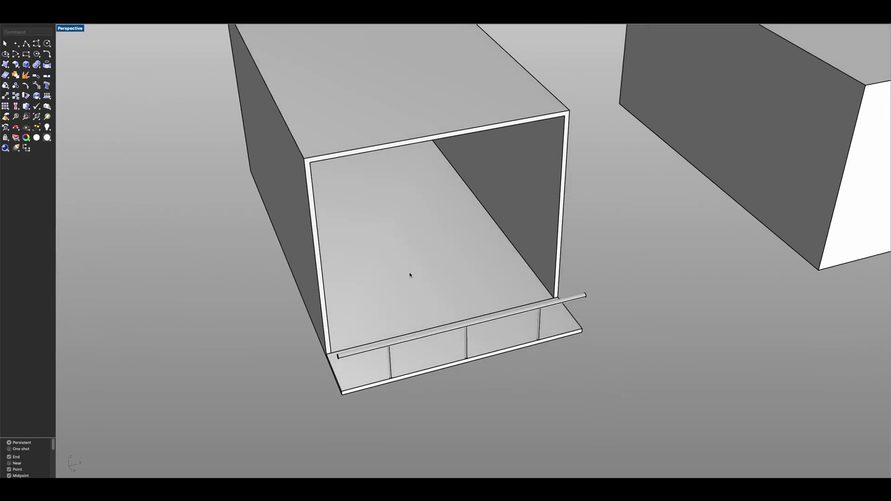
{"action": "left_click", "coordinate": [311, 159]}
{"action": "key", "text": "Escape"}
{"action": "left_click", "coordinate": [564, 124]}
{"action": "key", "text": "Escape"}
{"action": "left_click", "coordinate": [39, 44]}
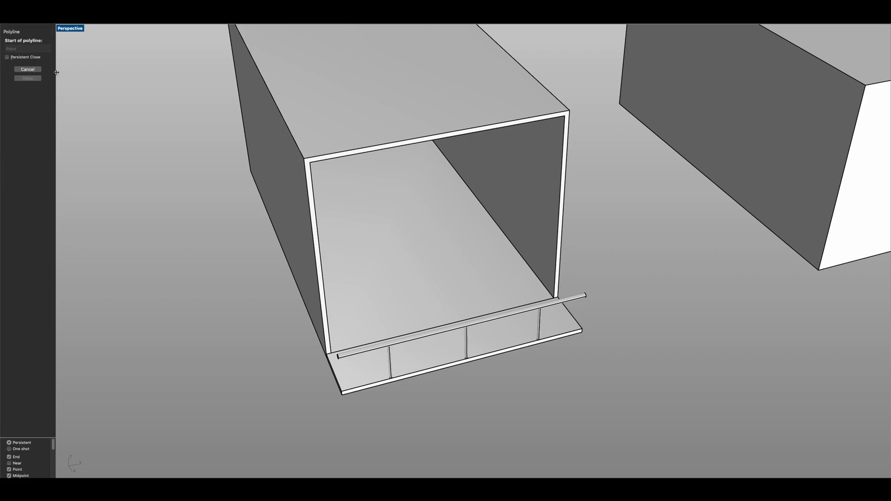
{"action": "left_click", "coordinate": [335, 351]}
{"action": "scroll", "coordinate": [431, 241], "scroll_direction": "up", "scroll_amount": 3}
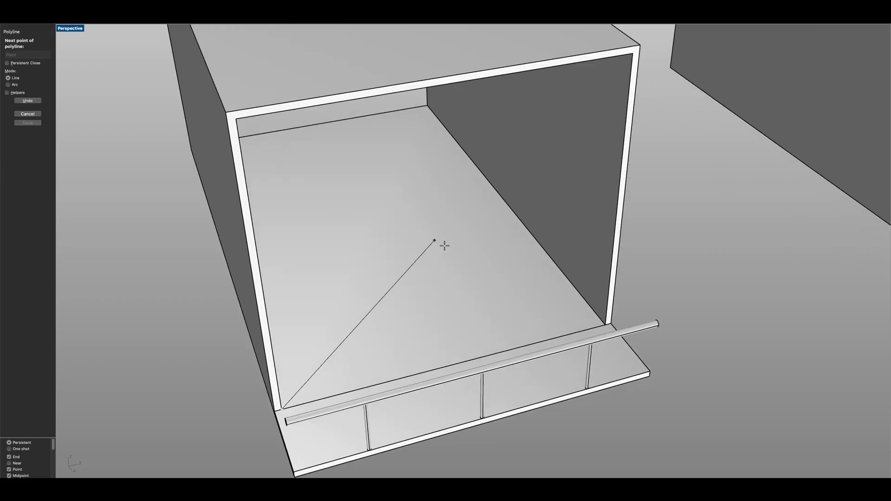
{"action": "left_click", "coordinate": [605, 325]}
{"action": "left_click", "coordinate": [633, 54]}
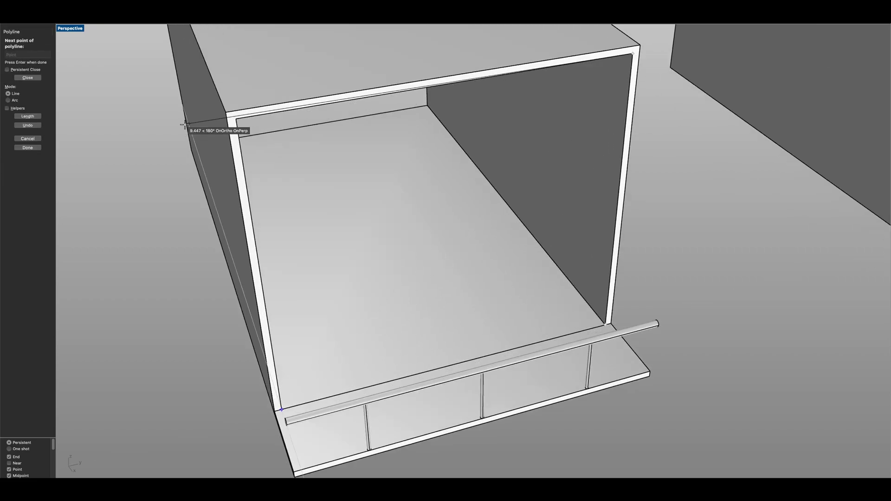
{"action": "left_click", "coordinate": [231, 120]}
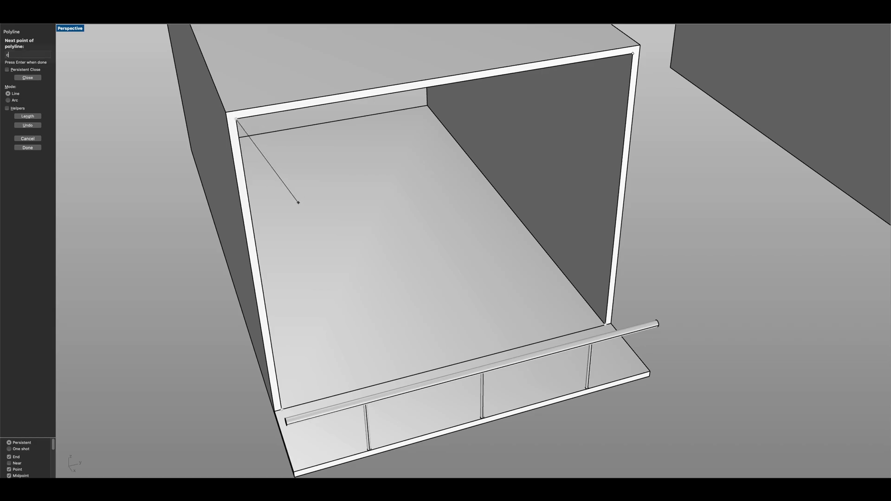
{"action": "type", "text": "c"}
{"action": "key", "text": "Return"}
{"action": "scroll", "coordinate": [298, 202], "scroll_direction": "down", "scroll_amount": 3}
Step: Move the opening rectangle's two right-hand corner points to the midpoint of the opening's top edge, halving its width
{"action": "left_click", "coordinate": [271, 150]}
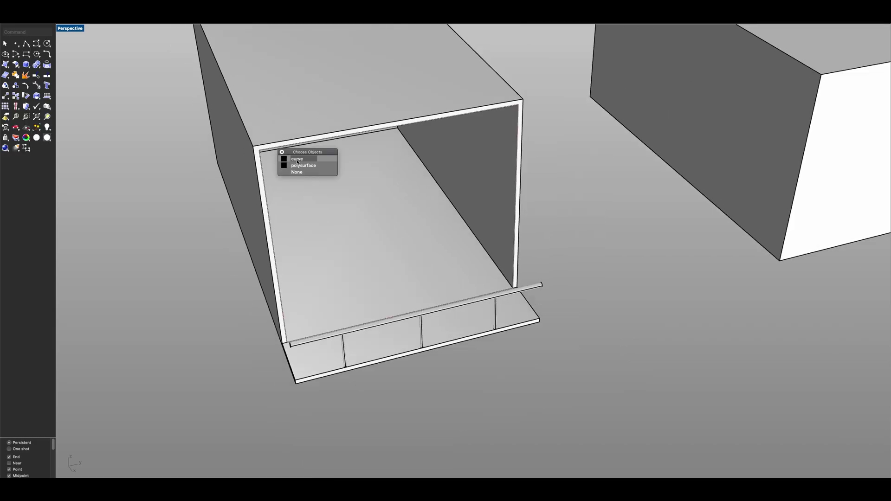
{"action": "left_click", "coordinate": [307, 162]}
{"action": "right_click_drag", "start_coordinate": [308, 166], "coordinate": [396, 198]}
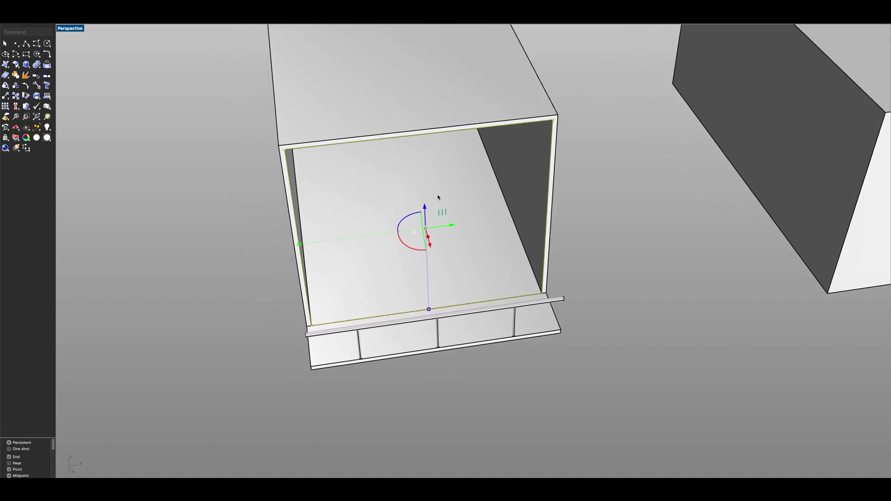
{"action": "left_click", "coordinate": [542, 294]}
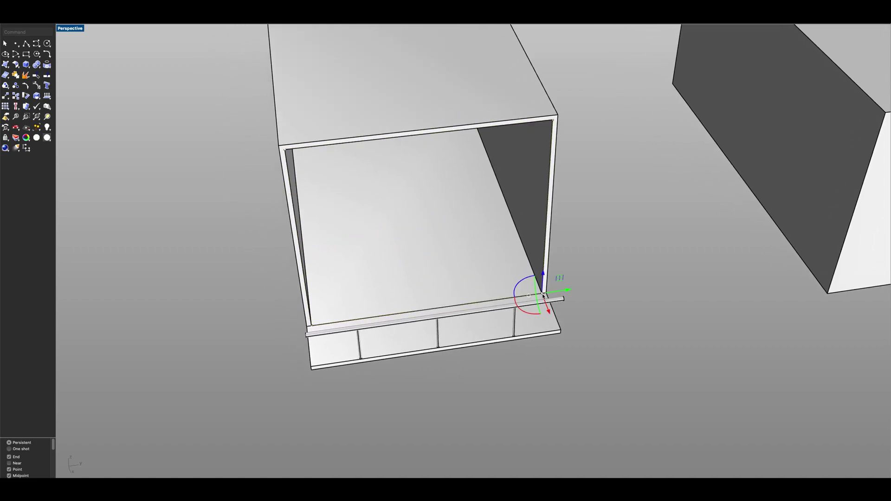
{"action": "left_click", "coordinate": [552, 122], "text": "ctrl+shift"}
{"action": "key", "text": "Return"}
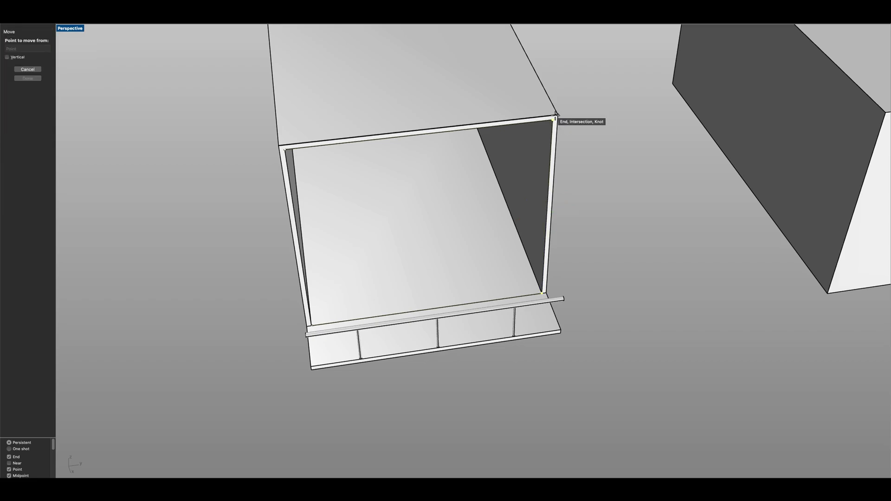
{"action": "left_click", "coordinate": [553, 122]}
{"action": "left_click", "coordinate": [420, 131]}
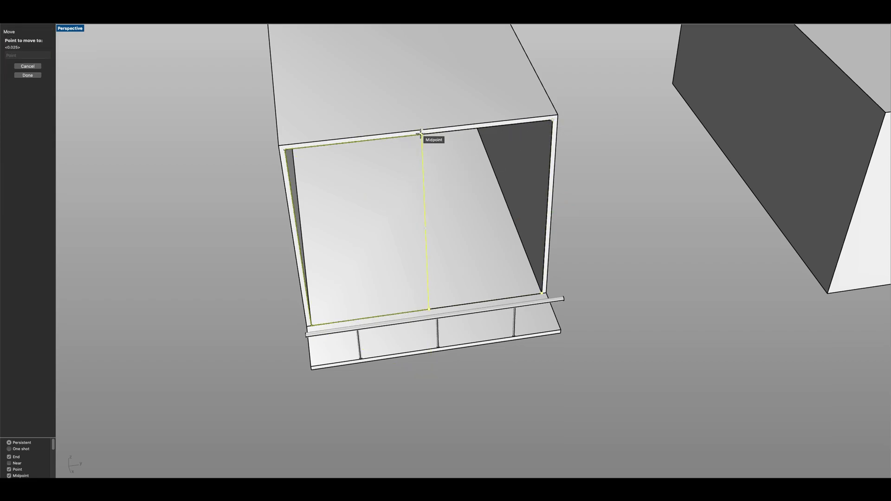
Step: Move the same two corner points to the midpoint of the halved rectangle's top edge, leaving a quarter-width panel
{"action": "left_click_drag", "start_coordinate": [422, 135], "coordinate": [355, 141]}
{"action": "scroll", "coordinate": [409, 158], "scroll_direction": "up", "scroll_amount": 2}
{"action": "right_click_drag", "start_coordinate": [409, 158], "coordinate": [438, 220]}
{"action": "key", "text": "Escape"}
Step: Mirror a copy of the quarter-width panel outline across the vertical centre line of the front opening
{"action": "left_click", "coordinate": [375, 149]}
{"action": "type", "text": "mi"}
{"action": "key", "text": "Return"}
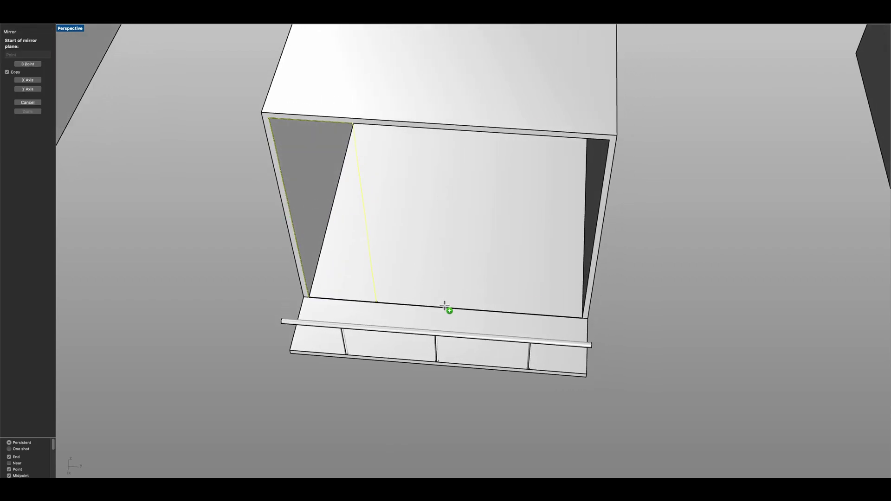
{"action": "left_click", "coordinate": [445, 307]}
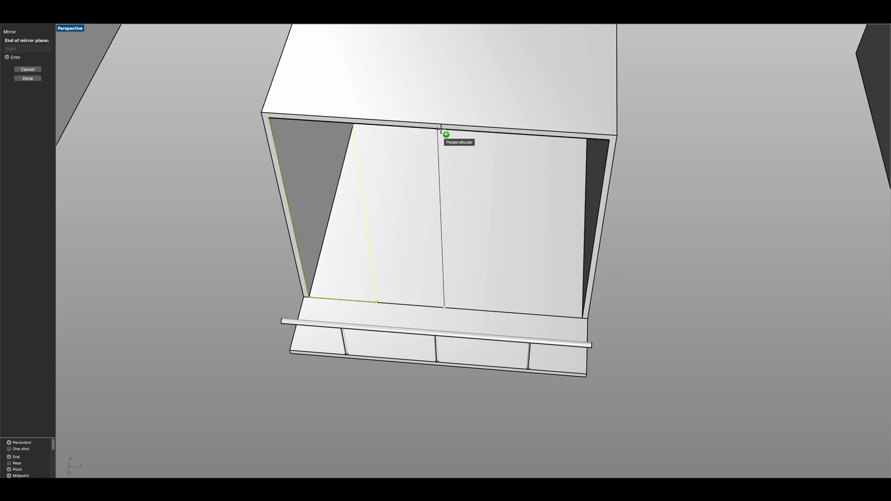
{"action": "left_click", "coordinate": [437, 373]}
Step: Copy the left panel outline from its lower outer corner to its lower inner corner, placing it directly beside the original
{"action": "right_click_drag", "start_coordinate": [455, 272], "coordinate": [416, 209]}
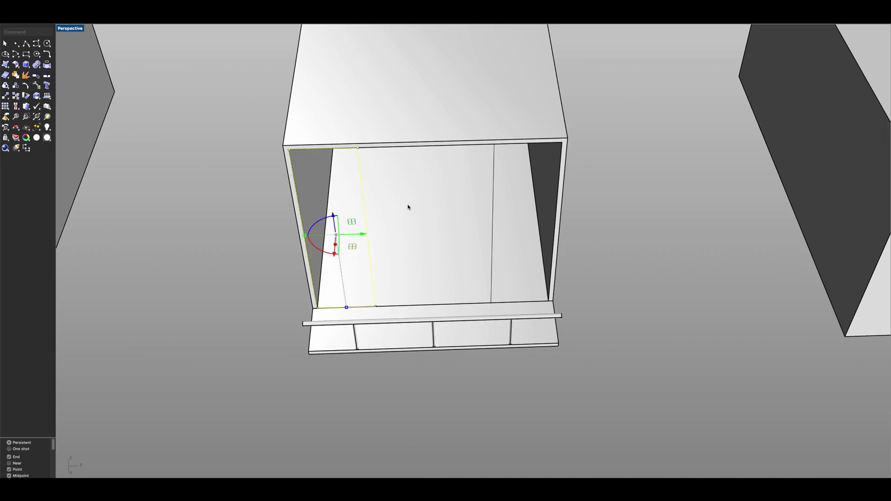
{"action": "type", "text": "opy"}
{"action": "key", "text": "Return"}
{"action": "left_click", "coordinate": [317, 307]}
{"action": "left_click", "coordinate": [375, 307]}
{"action": "key", "text": "Return"}
Step: Widen the copied outline into the middle panel by moving its right edge to the inner edge of the right panel
{"action": "left_click", "coordinate": [432, 272]}
{"action": "left_click", "coordinate": [435, 306]}
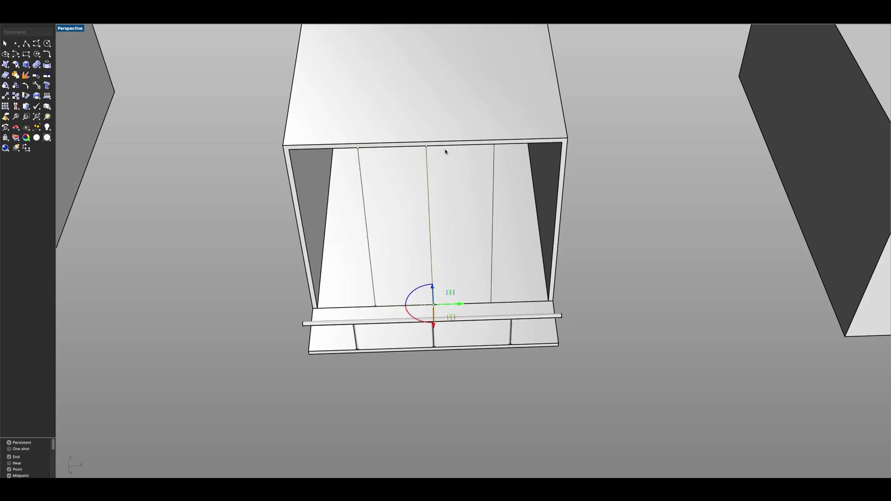
{"action": "right_click_drag", "start_coordinate": [426, 147], "coordinate": [437, 182]}
{"action": "type", "text": "M"}
{"action": "key", "text": "Return"}
{"action": "left_click", "coordinate": [414, 159]}
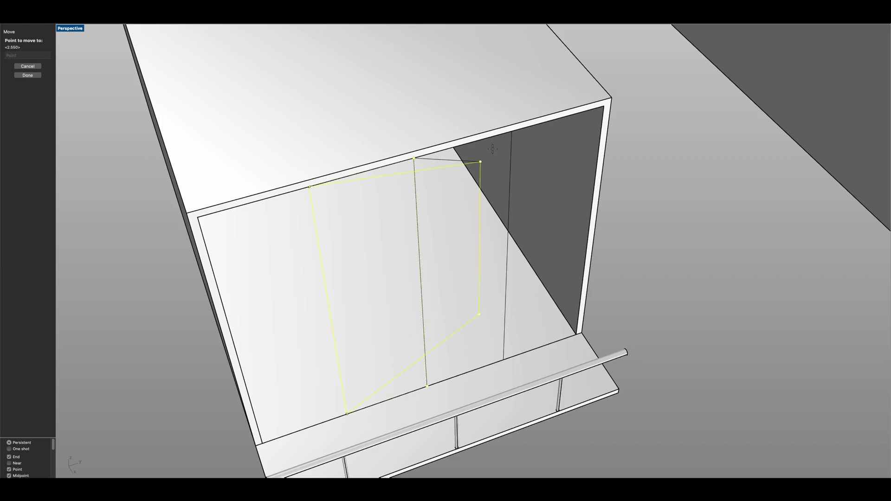
{"action": "left_click", "coordinate": [512, 132]}
{"action": "right_click_drag", "start_coordinate": [513, 132], "coordinate": [478, 187]}
{"action": "key", "text": "Escape"}
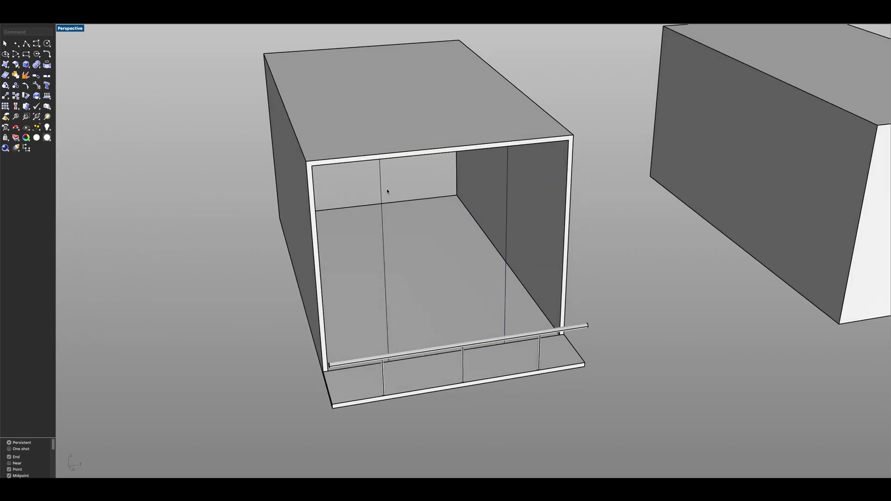
Step: Draw a vertical polyline from the bottom midpoint to the top midpoint of the front opening
{"action": "left_click", "coordinate": [30, 43]}
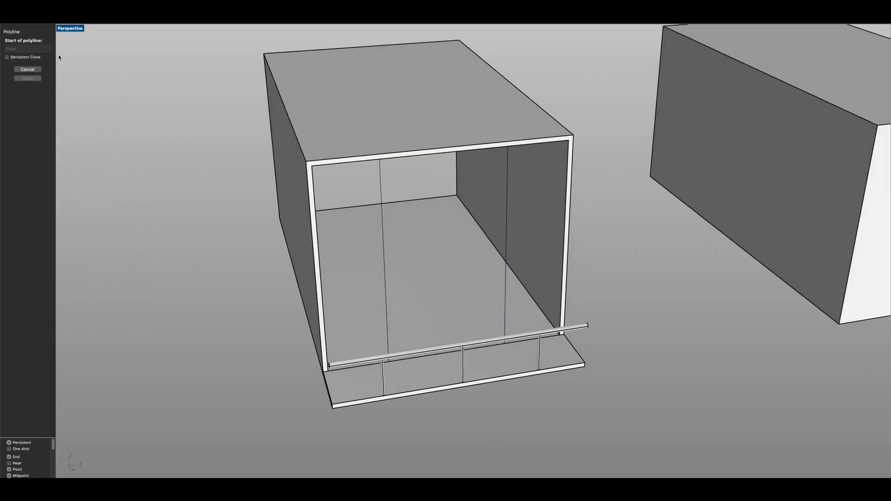
{"action": "right_click_drag", "start_coordinate": [434, 338], "coordinate": [438, 312]}
{"action": "left_click", "coordinate": [447, 333]}
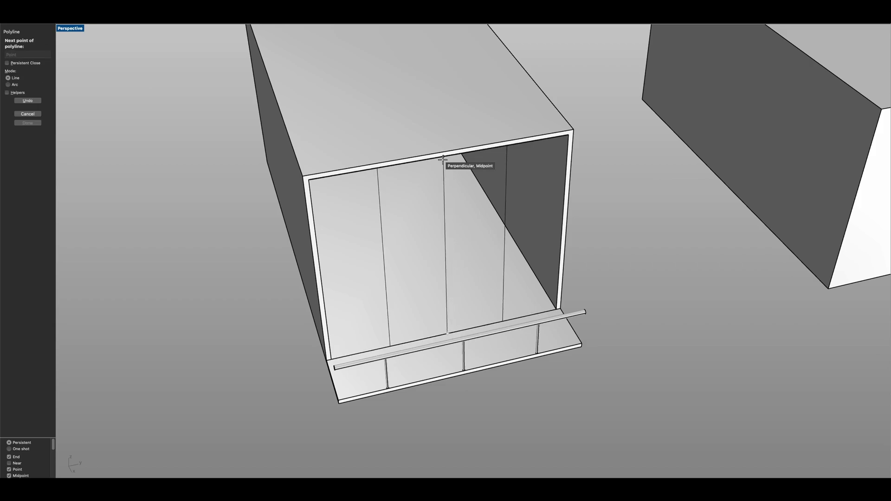
{"action": "left_click", "coordinate": [443, 160]}
{"action": "key", "text": "Return"}
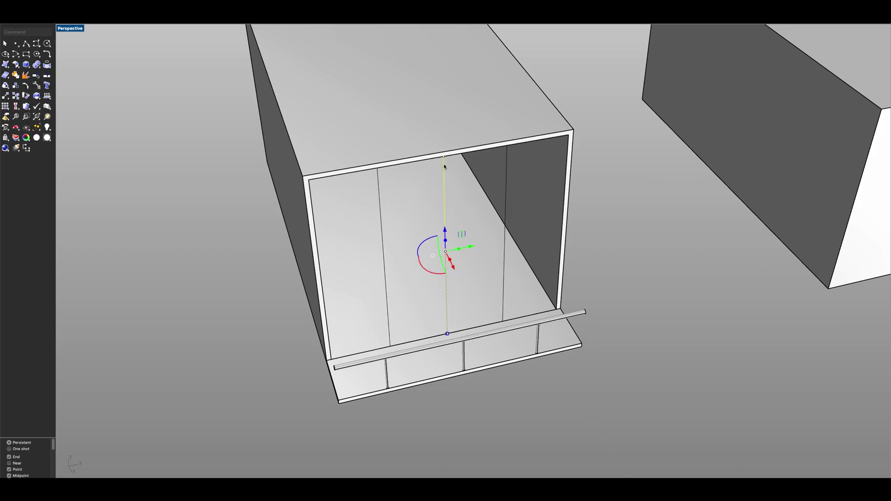
Step: Divide the vertical centre line into equal segments with splitting on, and delete its topmost segment
{"action": "type", "text": "Divide"}
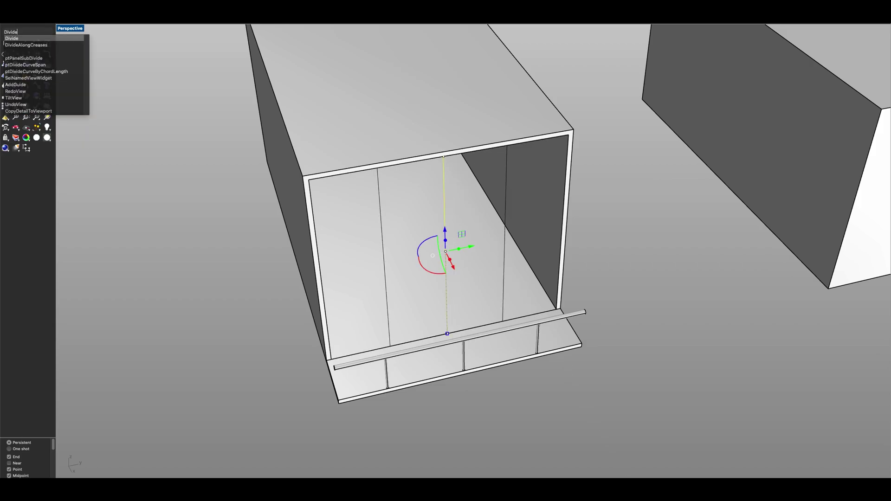
{"action": "key", "text": "Return"}
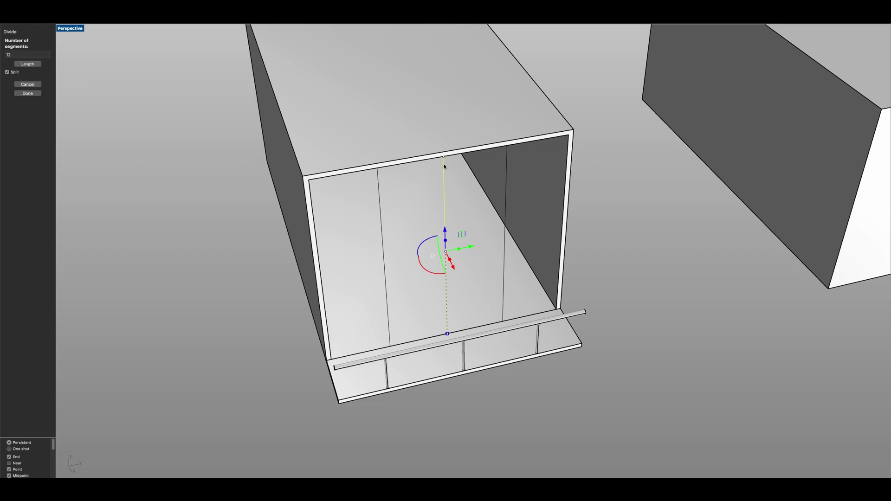
{"action": "left_click", "coordinate": [21, 55]}
{"action": "key", "text": "Return"}
{"action": "left_click", "coordinate": [444, 202]}
{"action": "right_click_drag", "start_coordinate": [458, 244], "coordinate": [437, 239]}
{"action": "key", "text": "Escape"}
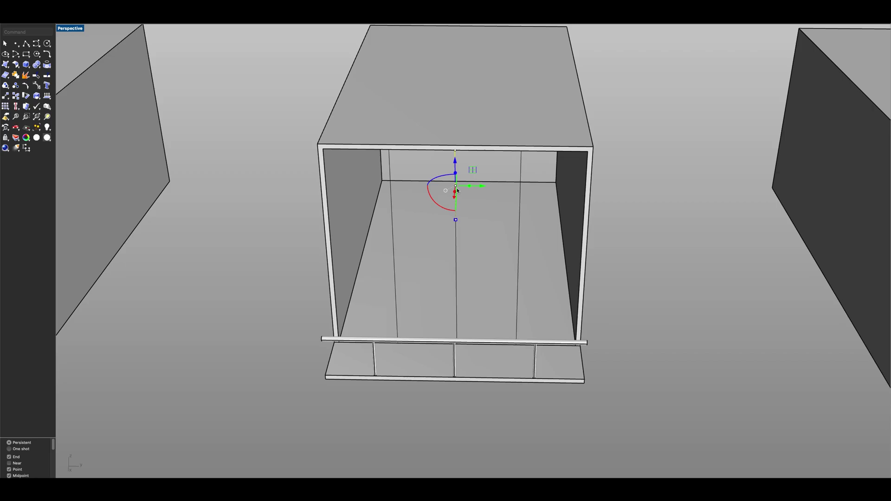
{"action": "key", "text": "Escape"}
{"action": "right_click_drag", "start_coordinate": [457, 190], "coordinate": [439, 255]}
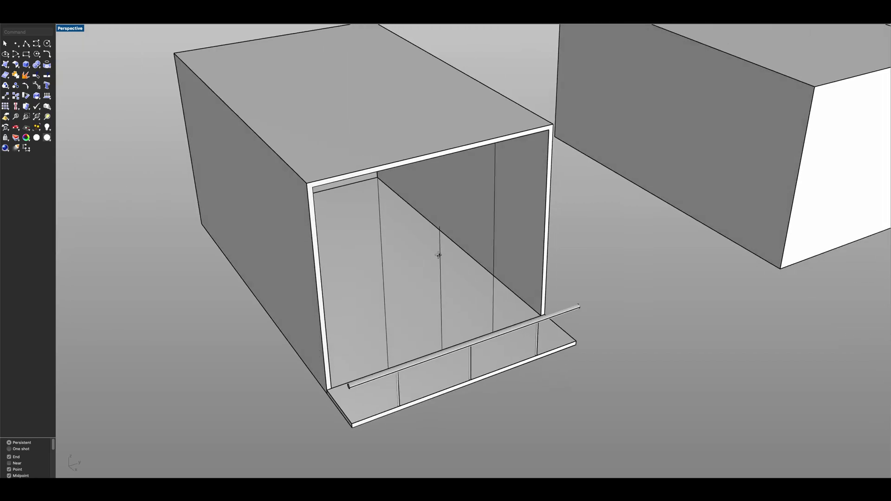
Step: Scale the three panel outlines vertically with Scale1D so their tops meet the upper end of the shortened centre line
{"action": "left_click", "coordinate": [494, 150]}
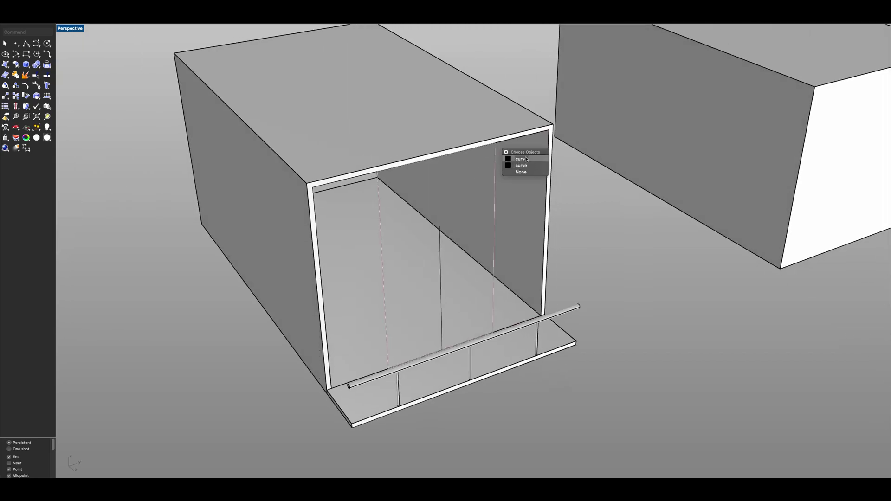
{"action": "left_click", "coordinate": [521, 159]}
{"action": "left_click", "coordinate": [509, 140], "text": "shift"}
{"action": "left_click", "coordinate": [517, 150]}
{"action": "left_click", "coordinate": [372, 174], "text": "shift"}
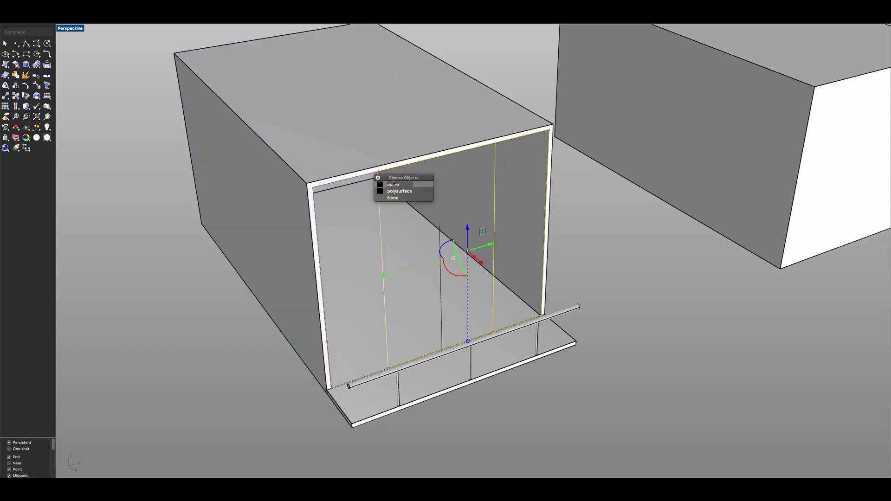
{"action": "left_click", "coordinate": [385, 184]}
{"action": "type", "text": "Scale1D"}
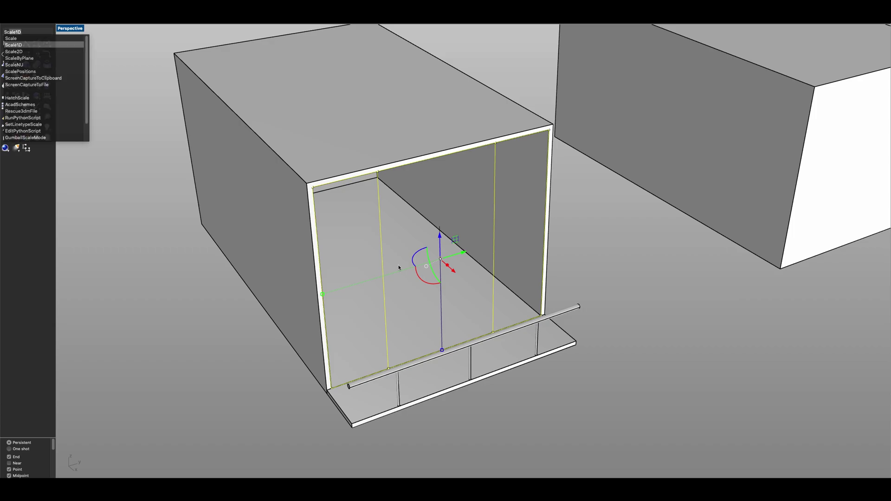
{"action": "key", "text": "Return"}
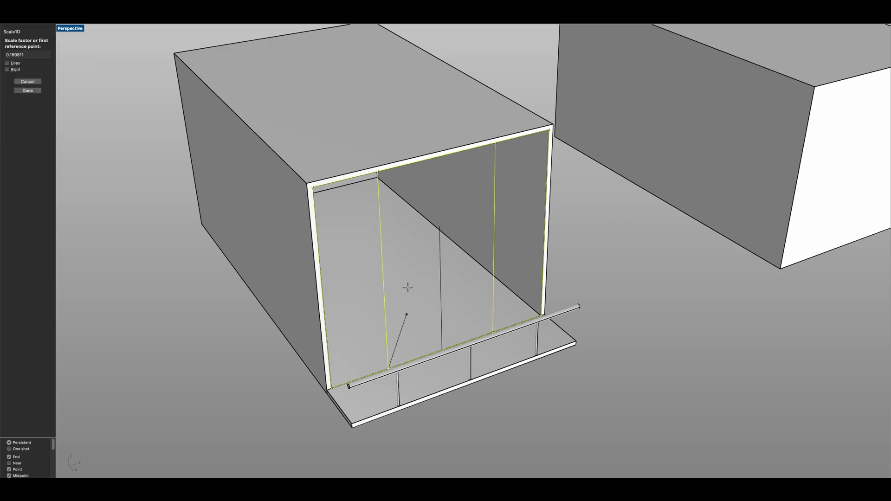
{"action": "left_click", "coordinate": [378, 172]}
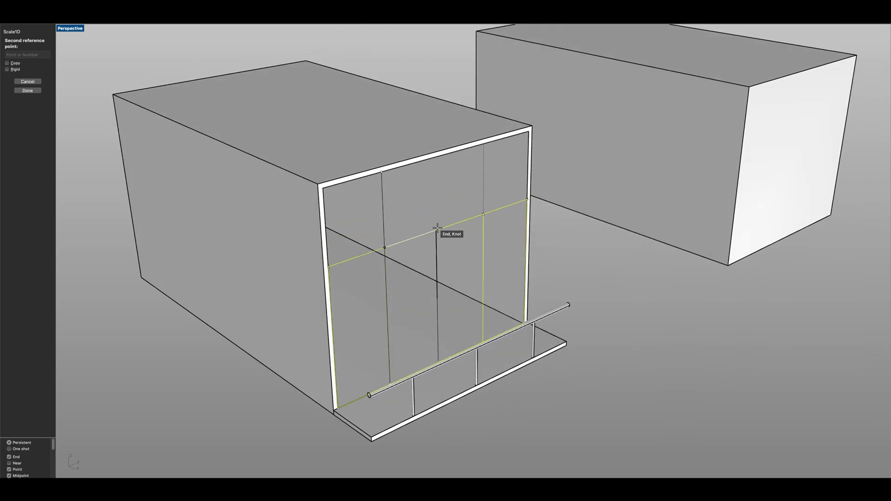
{"action": "left_click", "coordinate": [438, 231]}
{"action": "mouse_move", "coordinate": [437, 231]}
{"action": "right_mouse_down"}
{"action": "mouse_move", "coordinate": [377, 206]}
{"action": "mouse_move", "coordinate": [406, 229]}
{"action": "mouse_move", "coordinate": [431, 227]}
{"action": "right_mouse_up"}
{"action": "scroll", "coordinate": [431, 227], "scroll_direction": "up", "scroll_amount": 5}
{"action": "key", "text": "Escape"}
{"action": "left_click", "coordinate": [447, 220]}
{"action": "scroll", "coordinate": [447, 221], "scroll_direction": "down", "scroll_amount": 3}
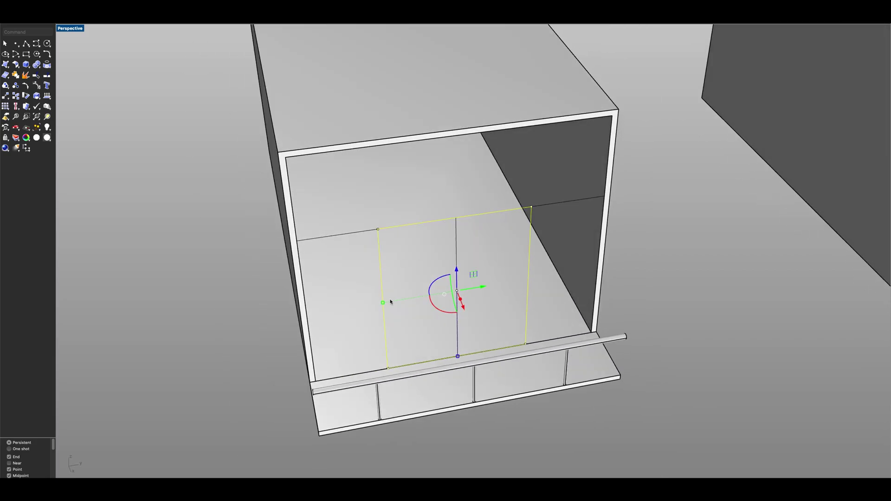
{"action": "type", "text": "py"}
{"action": "key", "text": "Return"}
{"action": "left_click", "coordinate": [388, 368]}
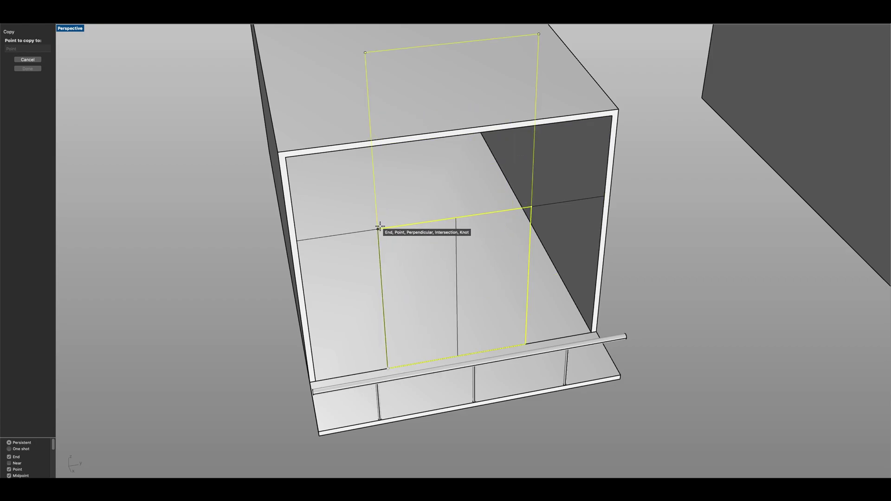
{"action": "key", "text": "Escape"}
{"action": "left_click", "coordinate": [533, 158]}
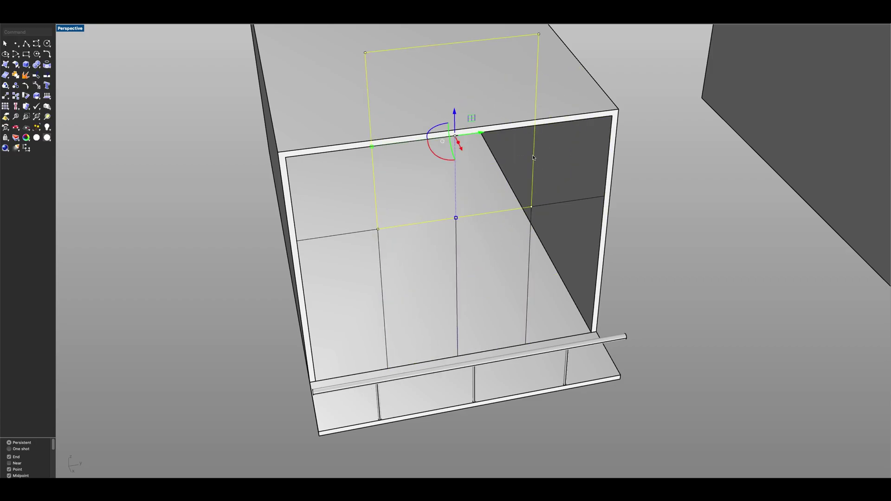
{"action": "type", "text": "sc"}
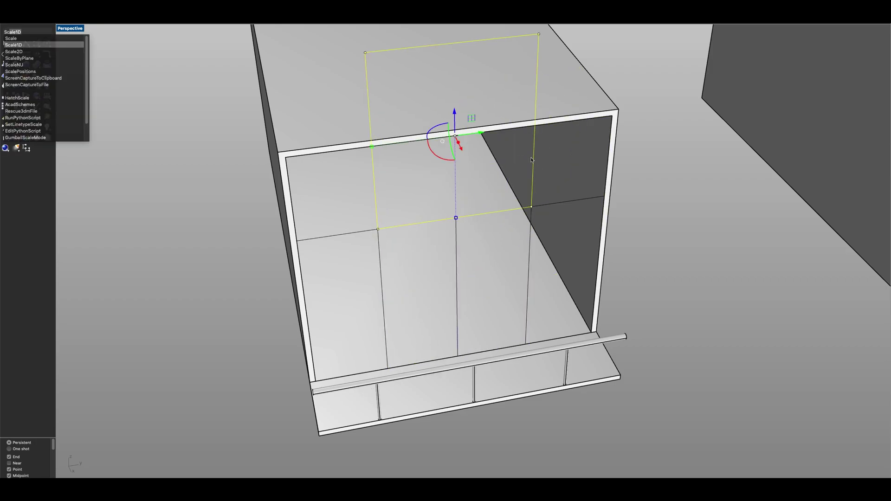
{"action": "key", "text": "Escape"}
{"action": "key", "text": "Delete"}
Step: Copy all three panel outlines upward from their lower left corner to their upper left corner as a second row
{"action": "left_click", "coordinate": [540, 206]}
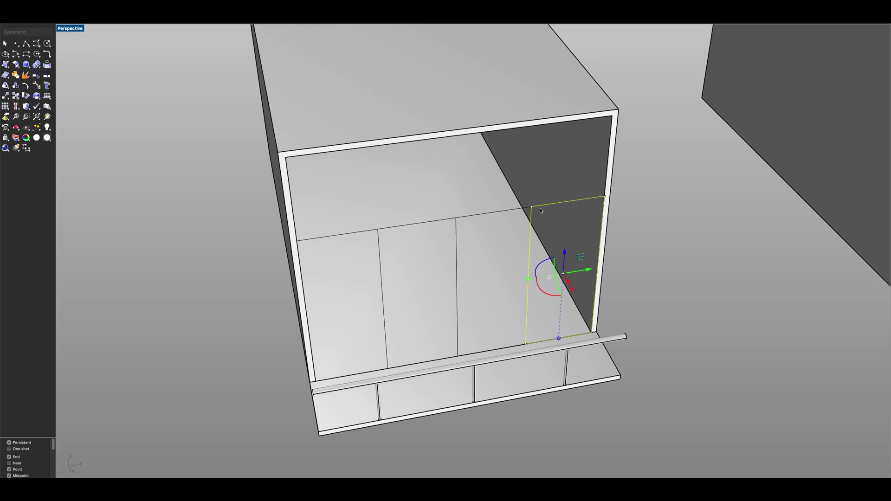
{"action": "left_click", "coordinate": [524, 209]}
{"action": "left_click", "coordinate": [551, 221]}
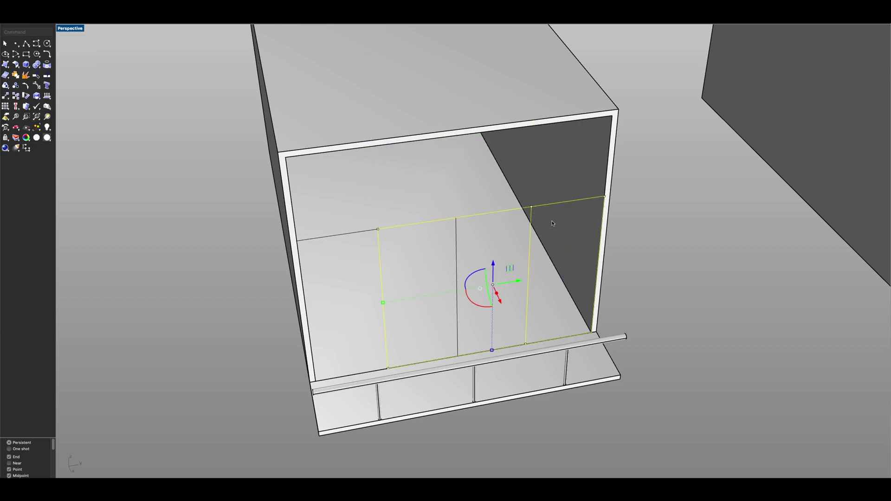
{"action": "left_click", "coordinate": [326, 238], "text": "shift"}
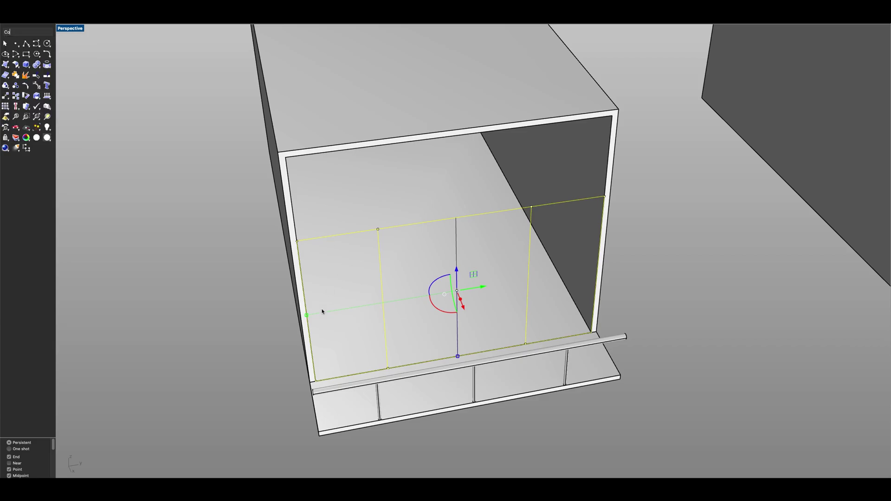
{"action": "type", "text": "py"}
{"action": "key", "text": "Return"}
{"action": "left_click", "coordinate": [314, 380]}
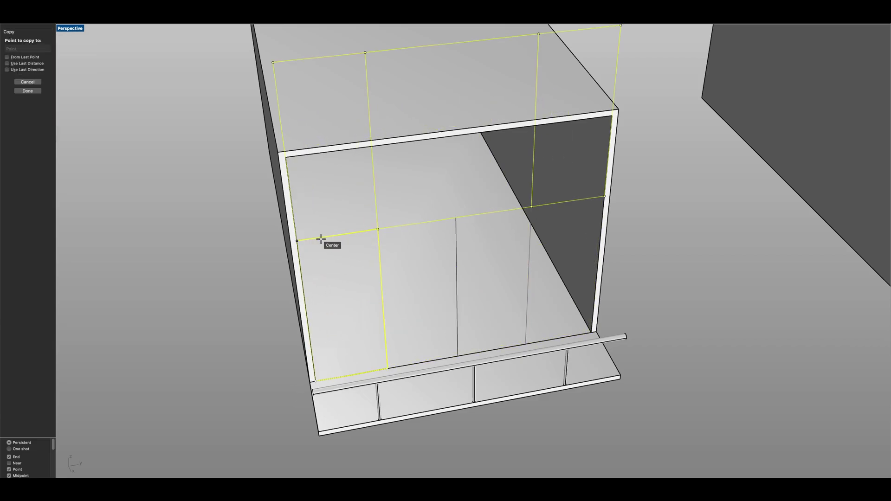
{"action": "left_click", "coordinate": [308, 239]}
{"action": "key", "text": "Return"}
Step: Scale the three upper panel outlines vertically with Scale1D from their base so they end at the opening's top edge
{"action": "scroll", "coordinate": [547, 204], "scroll_direction": "down", "scroll_amount": 3}
{"action": "right_click_drag", "start_coordinate": [547, 203], "coordinate": [558, 135]}
{"action": "left_click", "coordinate": [579, 135]}
{"action": "left_click_drag", "start_coordinate": [579, 135], "coordinate": [383, 94]}
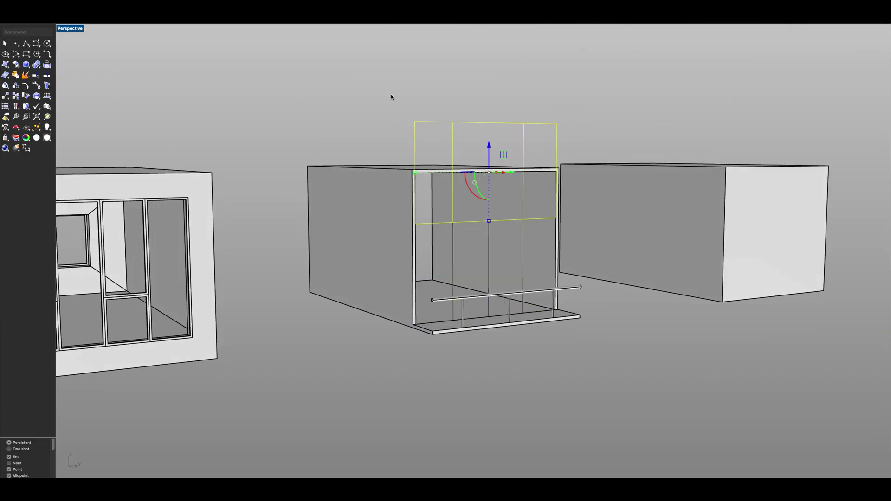
{"action": "right_click_drag", "start_coordinate": [382, 95], "coordinate": [403, 152]}
{"action": "type", "text": "sc"}
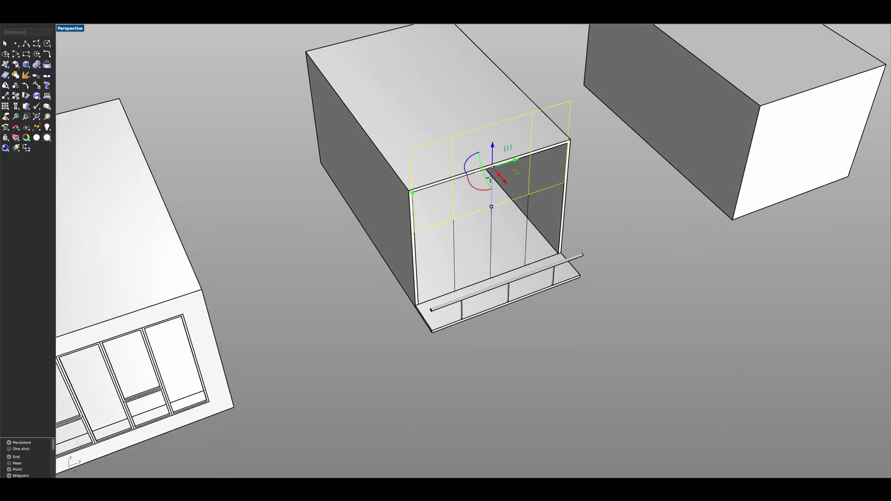
{"action": "key", "text": "Return"}
{"action": "scroll", "coordinate": [491, 179], "scroll_direction": "up", "scroll_amount": 3}
{"action": "left_click", "coordinate": [456, 251]}
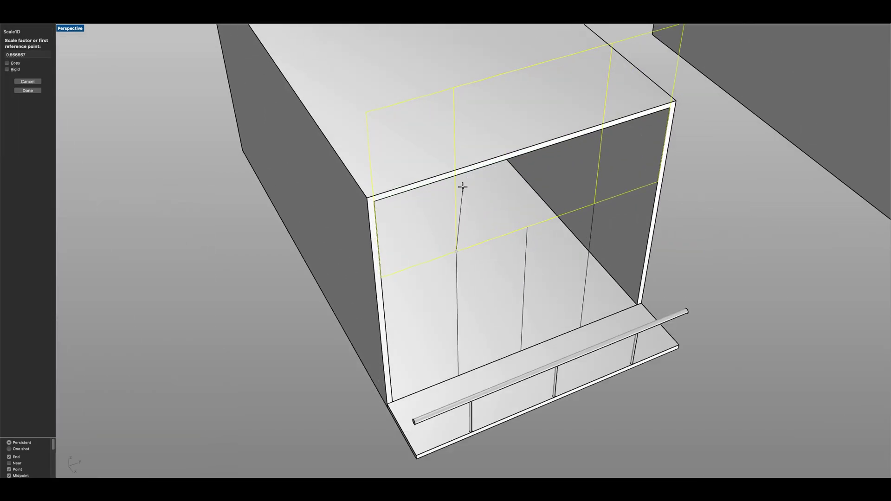
{"action": "left_click", "coordinate": [455, 88]}
{"action": "left_click", "coordinate": [459, 181]}
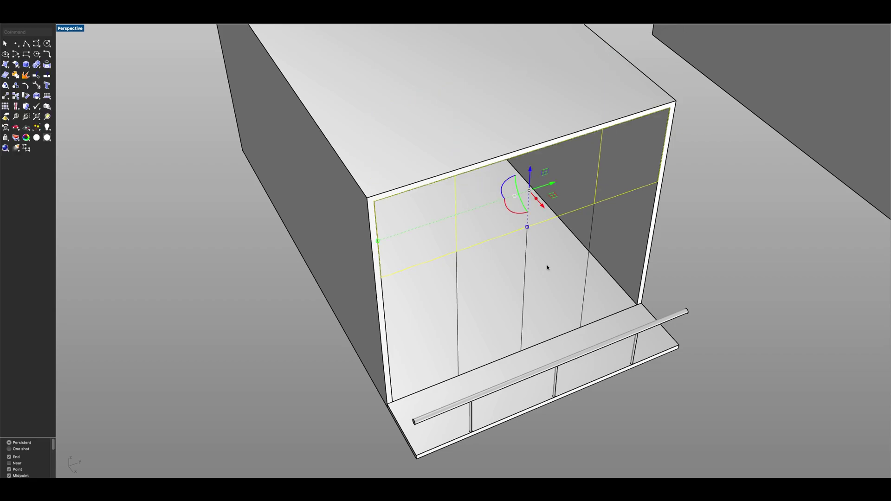
Step: Scale the lower middle panel outline horizontally with Scale1D from its lower left corner to the midpoint of its bottom edge
{"action": "right_click_drag", "start_coordinate": [541, 263], "coordinate": [557, 252]}
{"action": "key", "text": "Escape"}
{"action": "left_click", "coordinate": [611, 240]}
{"action": "left_click", "coordinate": [626, 248]}
{"action": "right_click_drag", "start_coordinate": [620, 249], "coordinate": [601, 269]}
{"action": "type", "text": "scale1d"}
{"action": "key", "text": "Return"}
{"action": "left_click", "coordinate": [456, 363]}
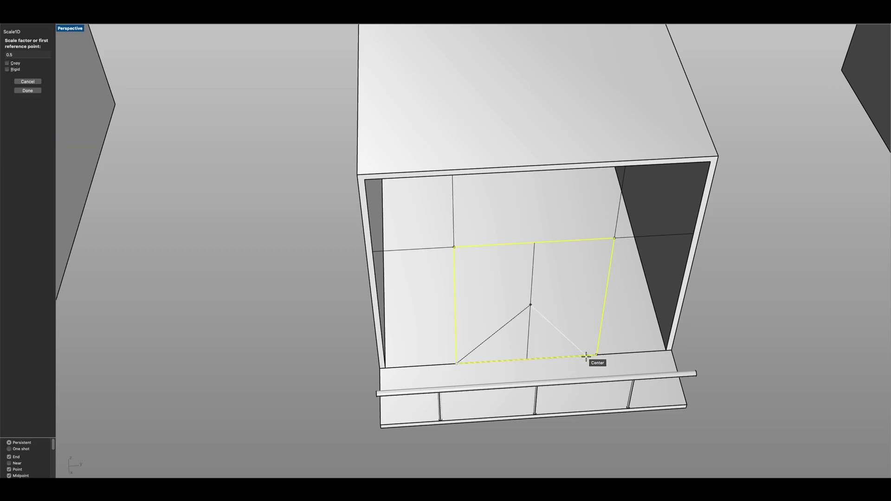
{"action": "left_click", "coordinate": [597, 355]}
{"action": "left_click", "coordinate": [527, 358]}
{"action": "key", "text": "Escape"}
Step: Copy the narrowed lower middle panel outline sideways from its lower left corner to its lower right corner to fill the remaining half
{"action": "left_click", "coordinate": [534, 249]}
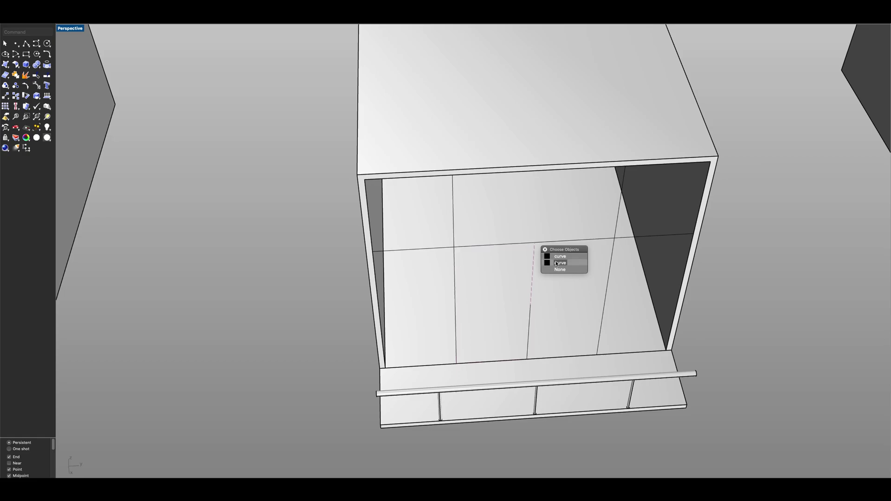
{"action": "left_click", "coordinate": [556, 264]}
{"action": "key", "text": "Escape"}
{"action": "left_click", "coordinate": [528, 320]}
{"action": "key", "text": "Escape"}
{"action": "left_click", "coordinate": [529, 321]}
{"action": "left_click", "coordinate": [556, 330]}
{"action": "key", "text": "Escape"}
{"action": "left_click", "coordinate": [533, 267]}
{"action": "left_click", "coordinate": [533, 268]}
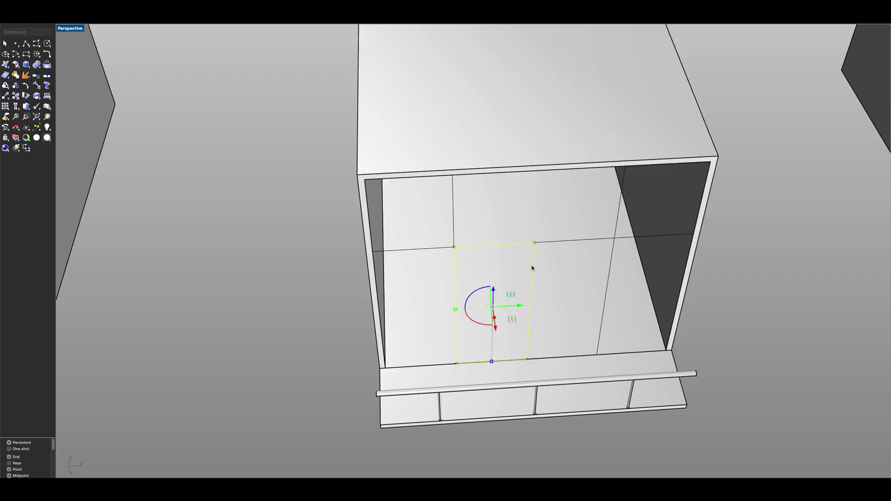
{"action": "type", "text": "copy"}
{"action": "key", "text": "Return"}
{"action": "left_click", "coordinate": [457, 363]}
{"action": "left_click", "coordinate": [525, 358]}
{"action": "key", "text": "Return"}
{"action": "key", "text": "Escape"}
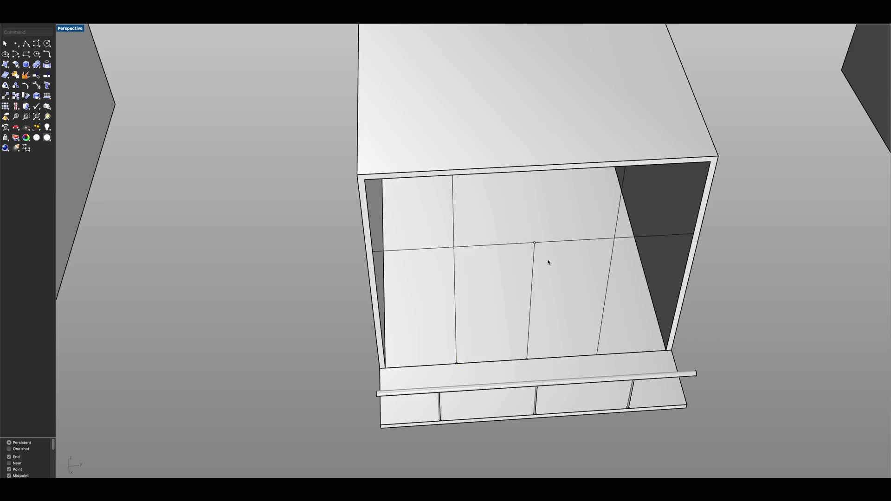
Step: Offset the lower left and upper left panel outlines inward by 0.05
{"action": "left_click", "coordinate": [543, 242]}
{"action": "left_click", "coordinate": [468, 268]}
{"action": "type", "text": "offset"}
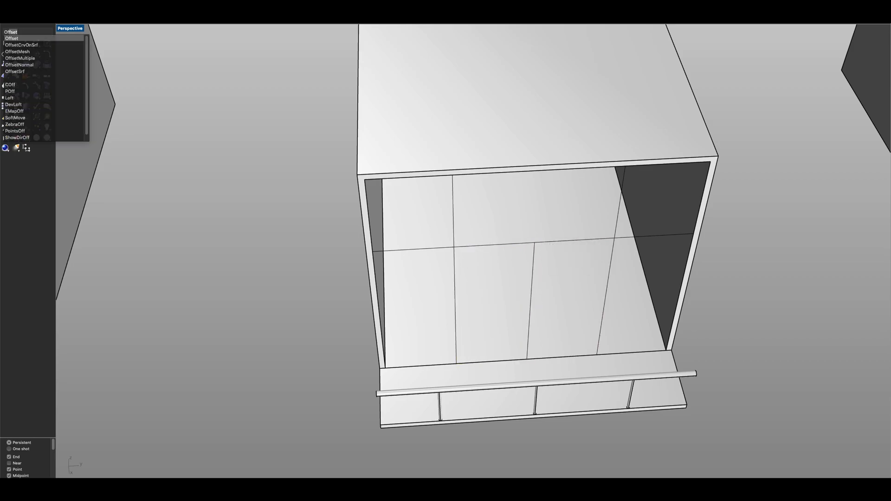
{"action": "key", "text": "Return"}
{"action": "scroll", "coordinate": [470, 266], "scroll_direction": "up", "scroll_amount": 3}
{"action": "left_click", "coordinate": [446, 250]}
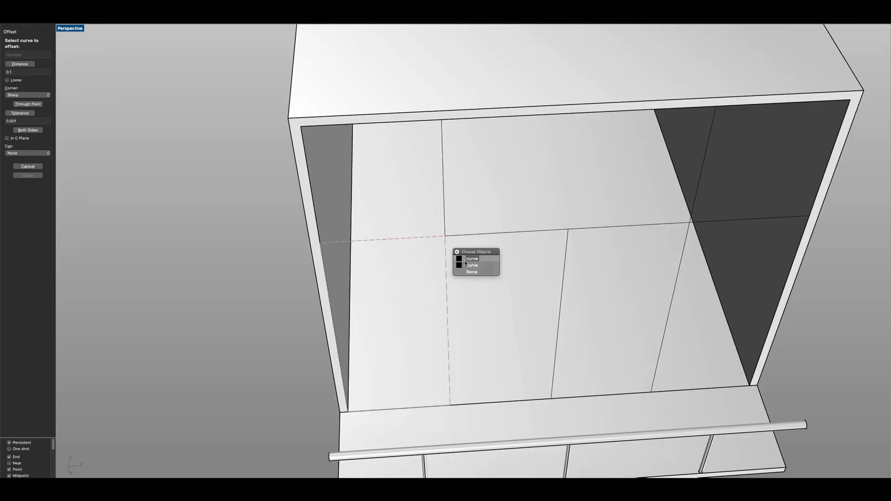
{"action": "left_click", "coordinate": [464, 261]}
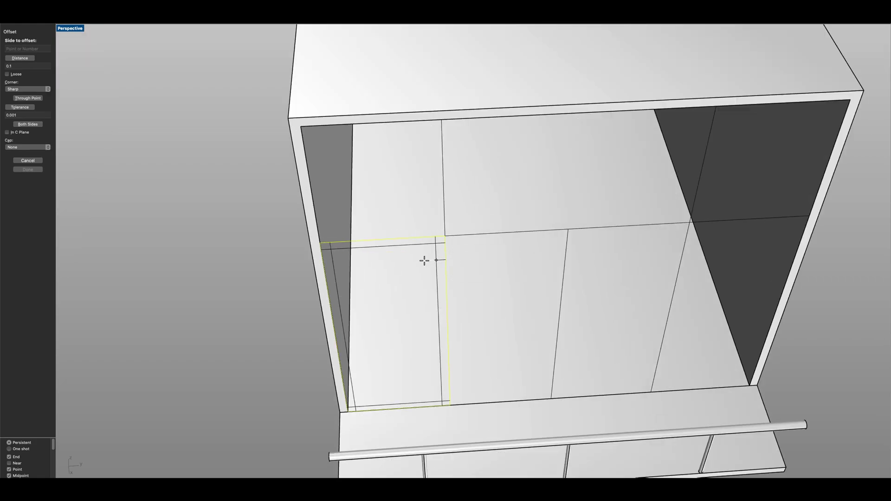
{"action": "type", "text": ".05"}
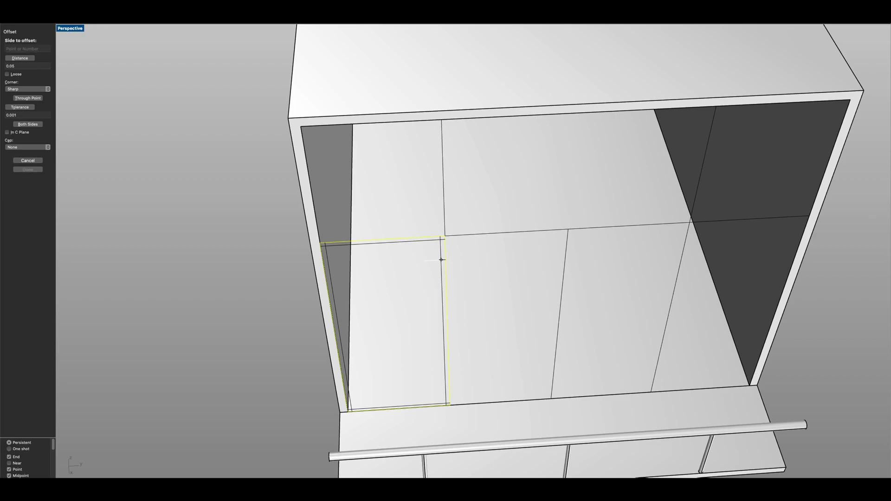
{"action": "left_click", "coordinate": [441, 260]}
{"action": "left_click", "coordinate": [443, 204]}
{"action": "left_click", "coordinate": [443, 205]}
{"action": "key", "text": "Return"}
{"action": "left_click", "coordinate": [409, 192]}
Step: Offset the two lower middle panel outlines inward by 0.05
{"action": "left_click", "coordinate": [475, 235]}
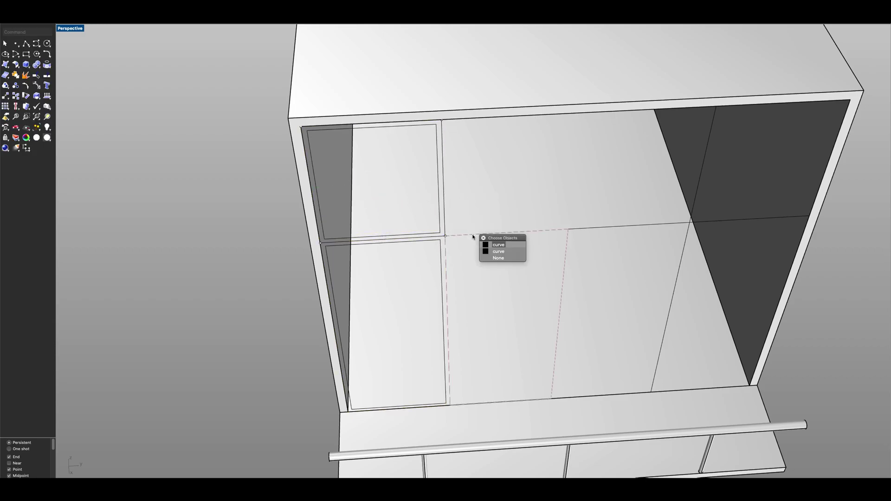
{"action": "left_click", "coordinate": [496, 243]}
{"action": "key", "text": "Return"}
{"action": "left_click", "coordinate": [490, 269]}
{"action": "left_click", "coordinate": [581, 230]}
{"action": "key", "text": "Escape"}
{"action": "left_click", "coordinate": [585, 231]}
{"action": "left_click", "coordinate": [604, 240]}
{"action": "key", "text": "Return"}
{"action": "left_click", "coordinate": [589, 272]}
Step: Offset the upper middle, upper right and lower right panel outlines inward by 0.05
{"action": "left_click", "coordinate": [696, 192]}
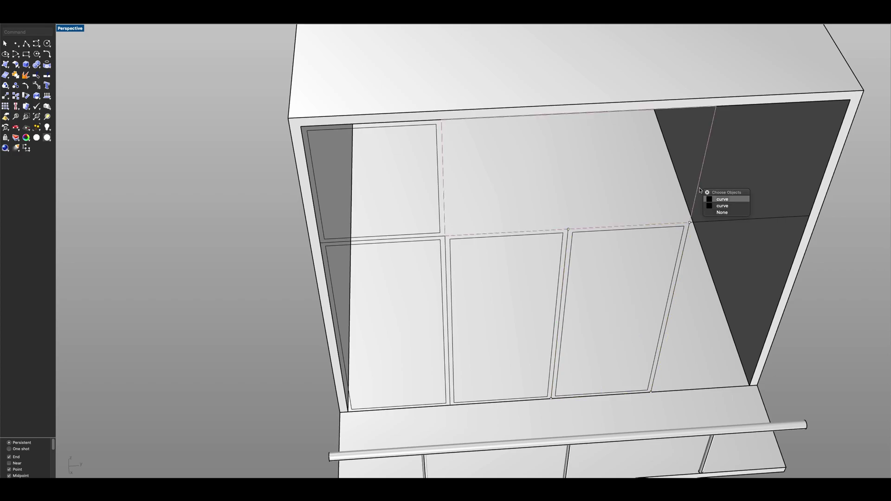
{"action": "left_click", "coordinate": [717, 202]}
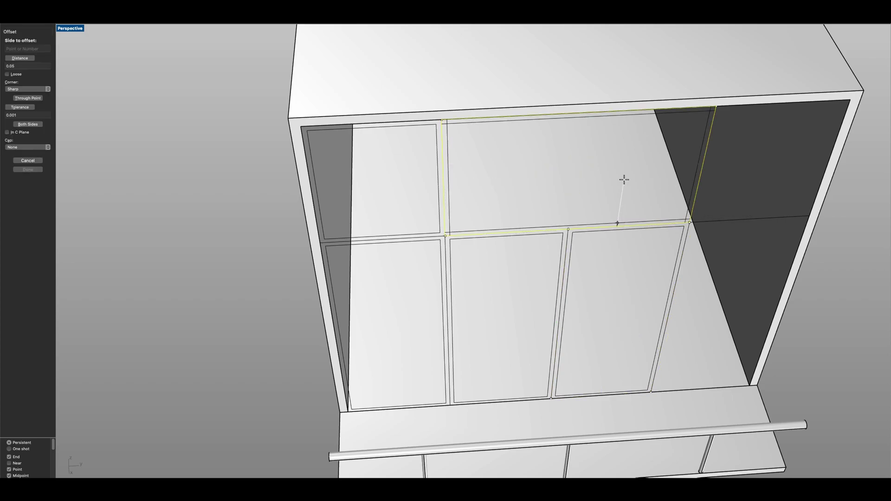
{"action": "left_click", "coordinate": [712, 224]}
{"action": "left_click", "coordinate": [740, 232]}
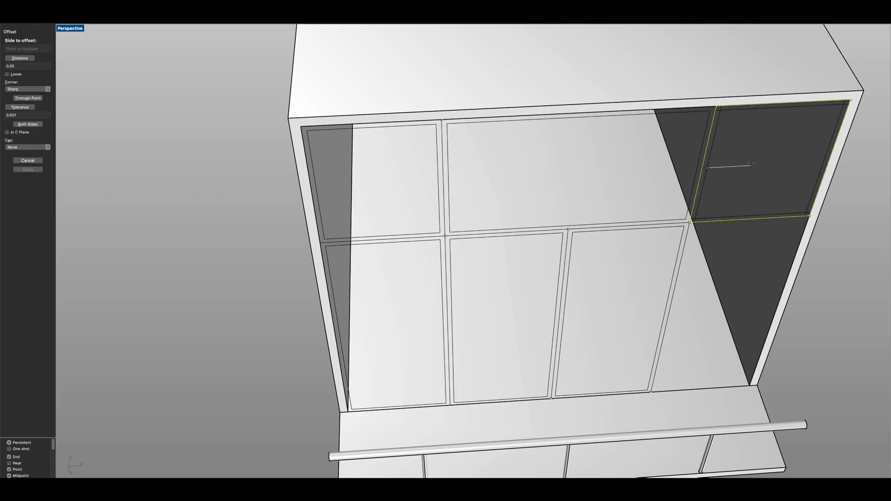
{"action": "left_click", "coordinate": [690, 228]}
{"action": "left_click", "coordinate": [714, 238]}
Step: Extrude all outer and inner panel outlines in the opening by 0.05 with ExtrudeCrv
{"action": "right_click_drag", "start_coordinate": [725, 248], "coordinate": [406, 297]}
{"action": "left_click_drag", "start_coordinate": [425, 284], "coordinate": [719, 341]}
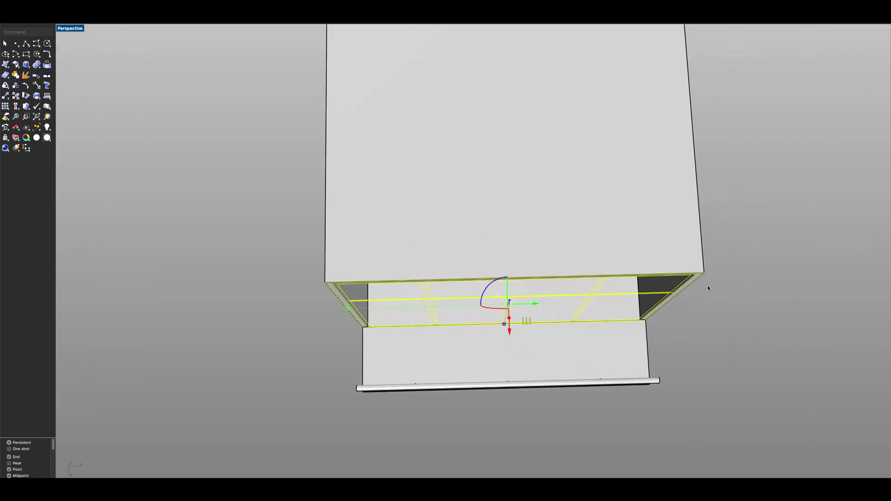
{"action": "scroll", "coordinate": [708, 288], "scroll_direction": "up", "scroll_amount": 3}
{"action": "scroll", "coordinate": [695, 265], "scroll_direction": "down", "scroll_amount": 3}
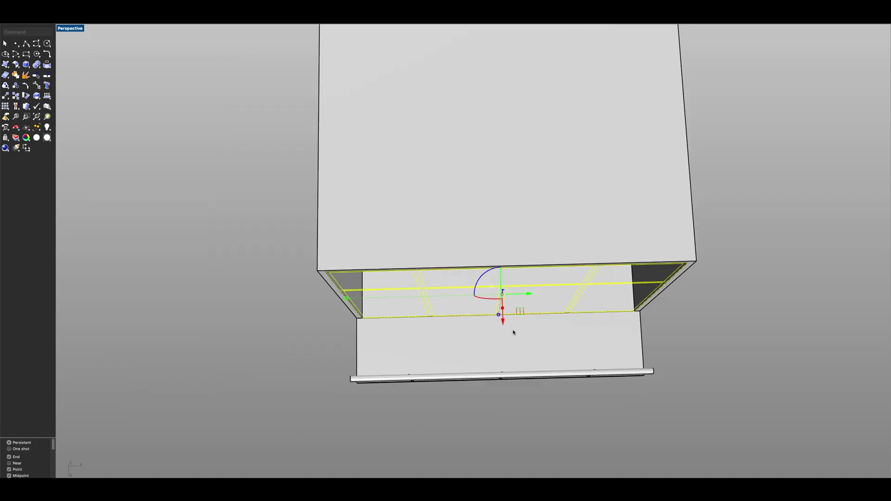
{"action": "type", "text": "udeCrv"}
{"action": "key", "text": "Return"}
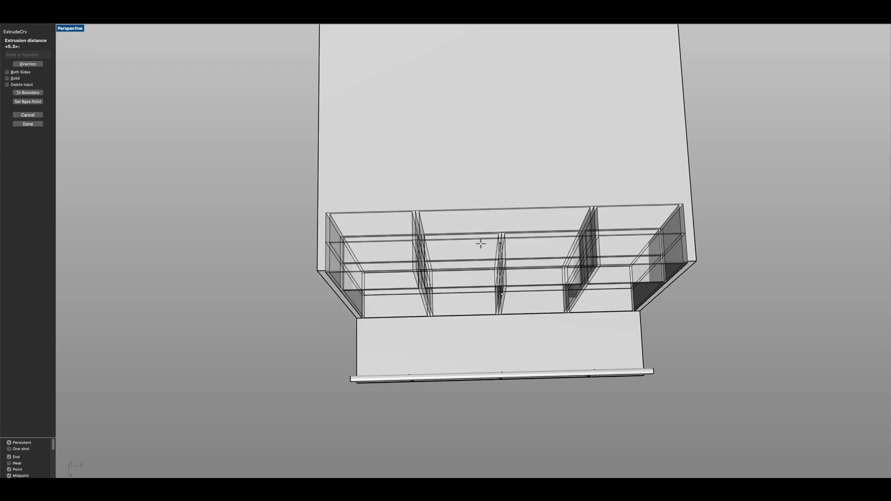
{"action": "type", "text": ".05"}
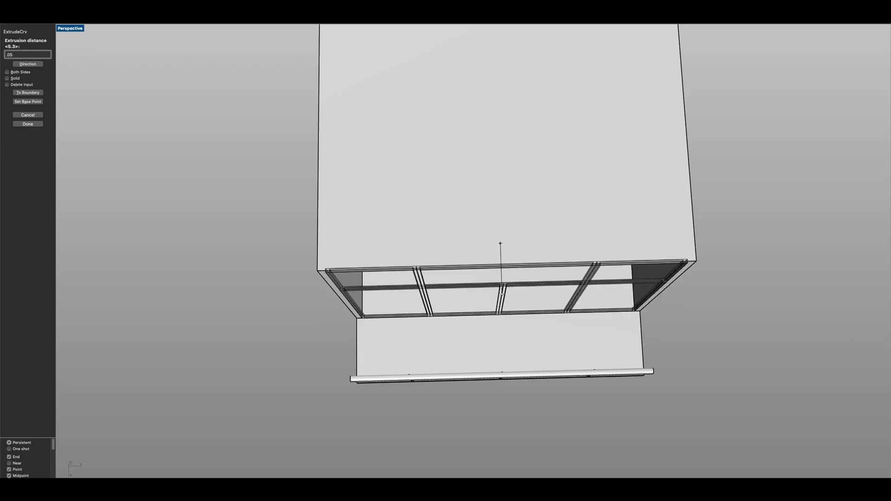
{"action": "key", "text": "Return"}
{"action": "scroll", "coordinate": [411, 274], "scroll_direction": "up", "scroll_amount": 5}
{"action": "right_click_drag", "start_coordinate": [463, 319], "coordinate": [442, 292]}
{"action": "key", "text": "Escape"}
{"action": "scroll", "coordinate": [415, 289], "scroll_direction": "down", "scroll_amount": 4}
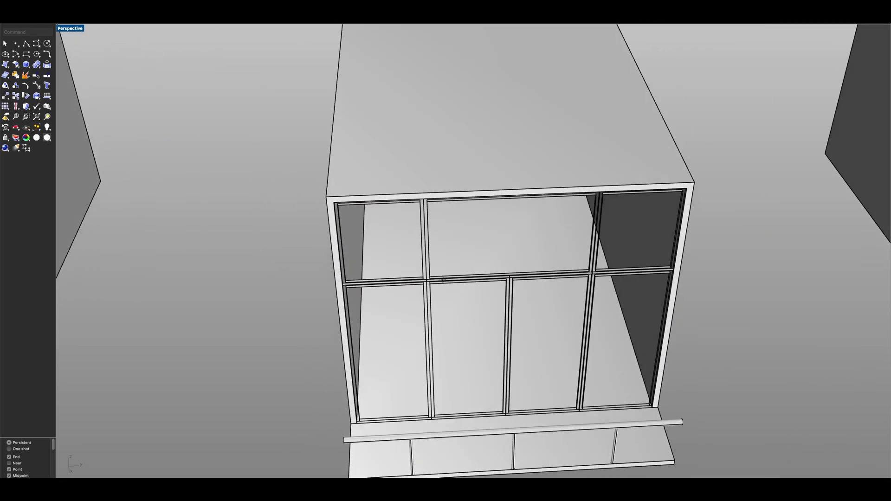
Step: Cap all the extruded panel outlines in the opening to make them closed solids
{"action": "scroll", "coordinate": [442, 292], "scroll_direction": "down", "scroll_amount": 6}
{"action": "scroll", "coordinate": [449, 302], "scroll_direction": "up", "scroll_amount": 4}
{"action": "left_click_drag", "start_coordinate": [301, 198], "coordinate": [656, 369]}
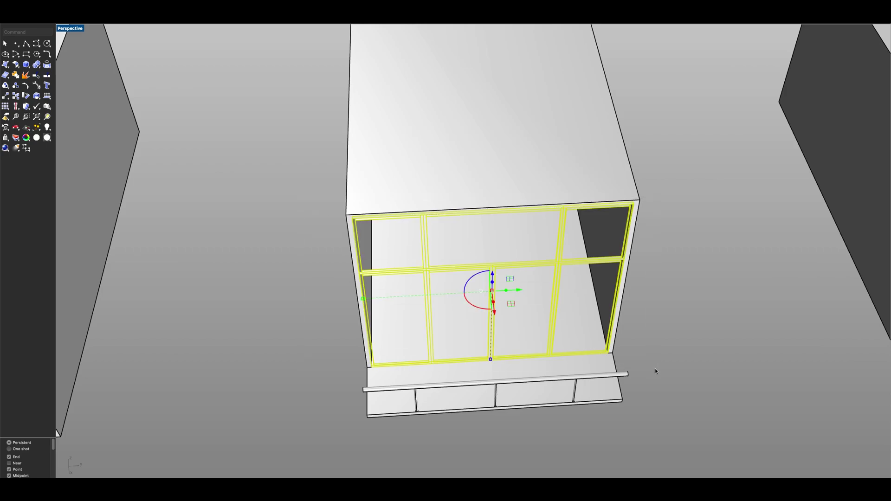
{"action": "key", "text": "Return"}
{"action": "type", "text": "cap"}
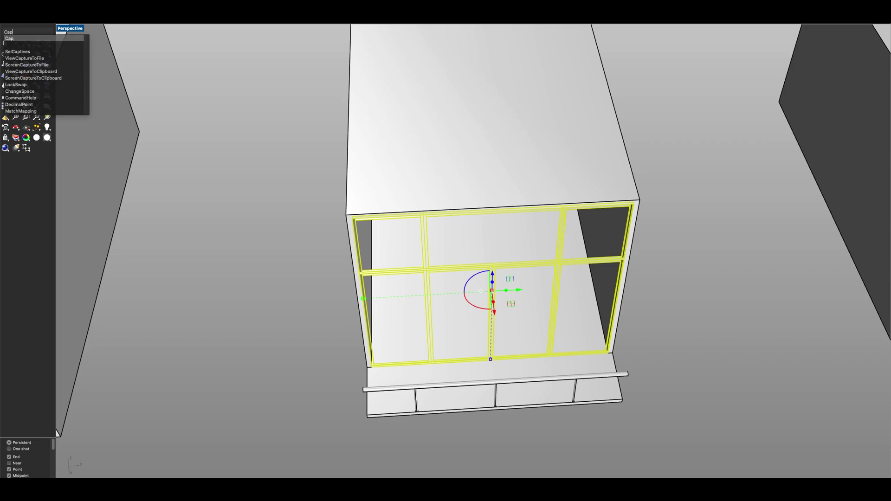
{"action": "key", "text": "Return"}
{"action": "key", "text": "Escape"}
{"action": "scroll", "coordinate": [535, 318], "scroll_direction": "up", "scroll_amount": 3}
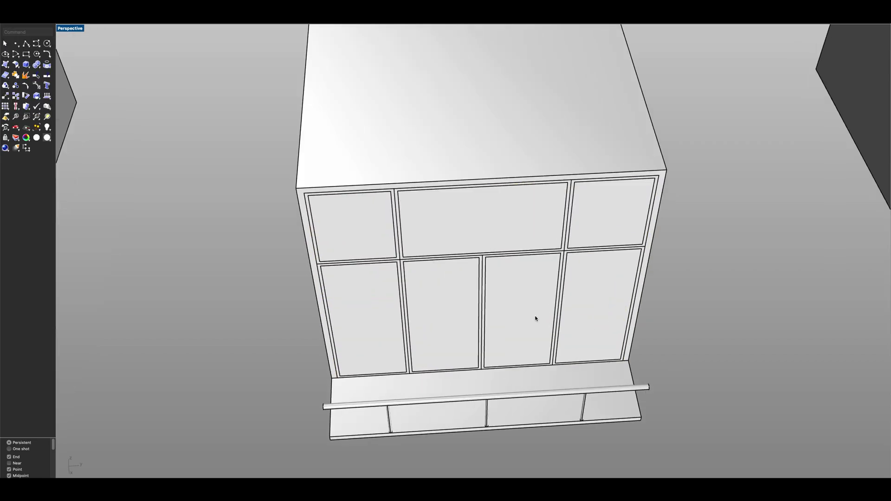
Step: Try to subtract all the inner panel solids from the outer panel solids in a single Boolean Difference
{"action": "type", "text": "BooleanDifference"}
{"action": "key", "text": "Return"}
{"action": "scroll", "coordinate": [414, 292], "scroll_direction": "up", "scroll_amount": 5}
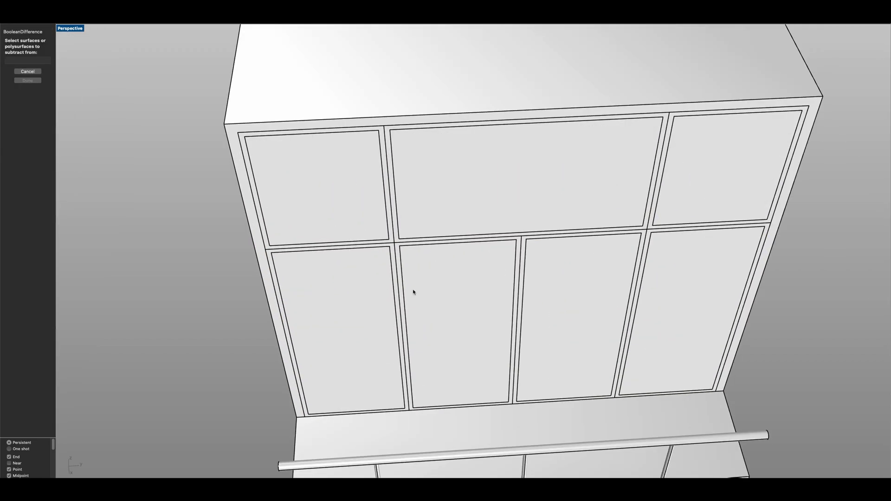
{"action": "left_click", "coordinate": [380, 222]}
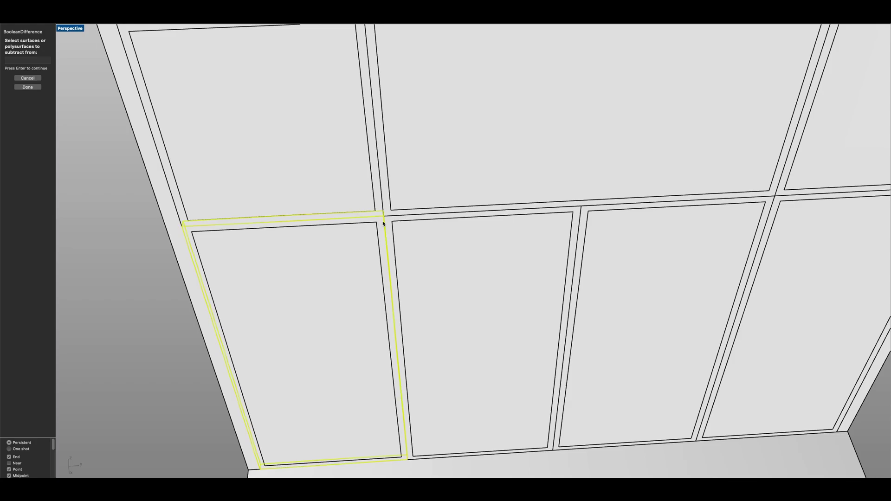
{"action": "left_click", "coordinate": [387, 225]}
{"action": "left_click", "coordinate": [389, 209]}
{"action": "left_click", "coordinate": [377, 199]}
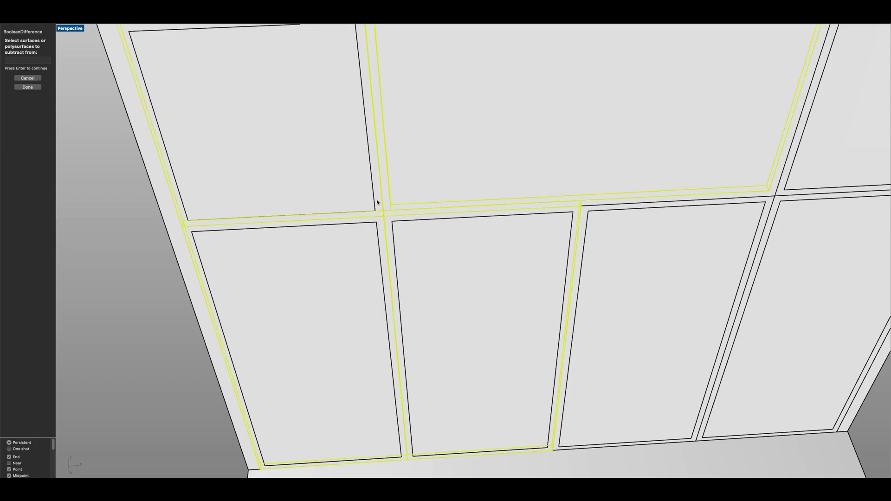
{"action": "scroll", "coordinate": [534, 199], "scroll_direction": "down", "scroll_amount": 5}
{"action": "scroll", "coordinate": [630, 200], "scroll_direction": "up", "scroll_amount": 8}
{"action": "scroll", "coordinate": [630, 201], "scroll_direction": "up", "scroll_amount": 2}
{"action": "left_click", "coordinate": [634, 199]}
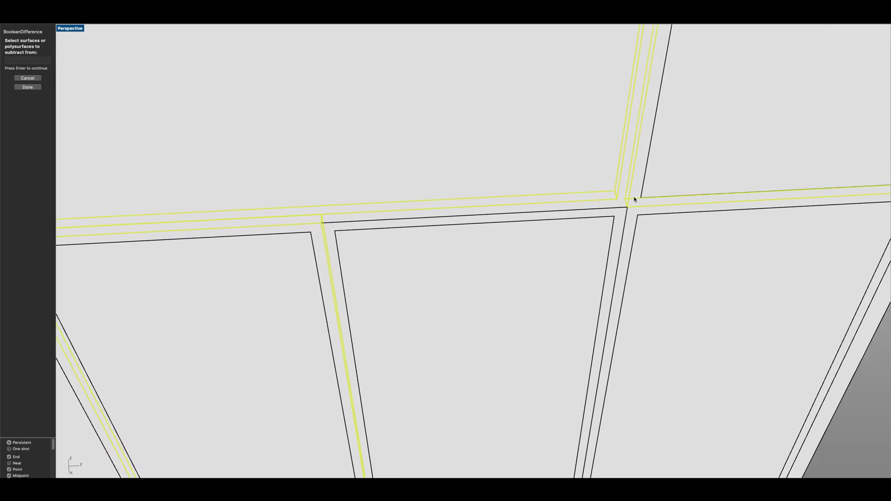
{"action": "left_click", "coordinate": [626, 215]}
{"action": "left_click", "coordinate": [619, 214]}
{"action": "scroll", "coordinate": [613, 220], "scroll_direction": "down", "scroll_amount": 5}
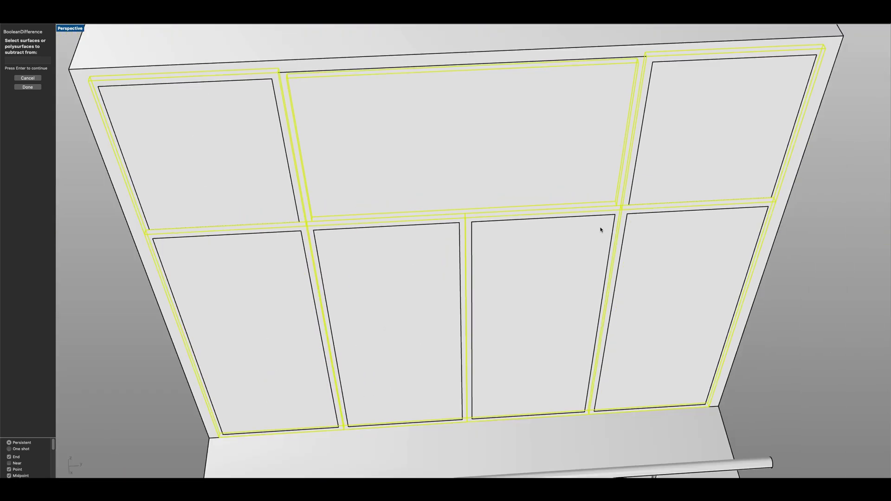
{"action": "key", "text": "Return"}
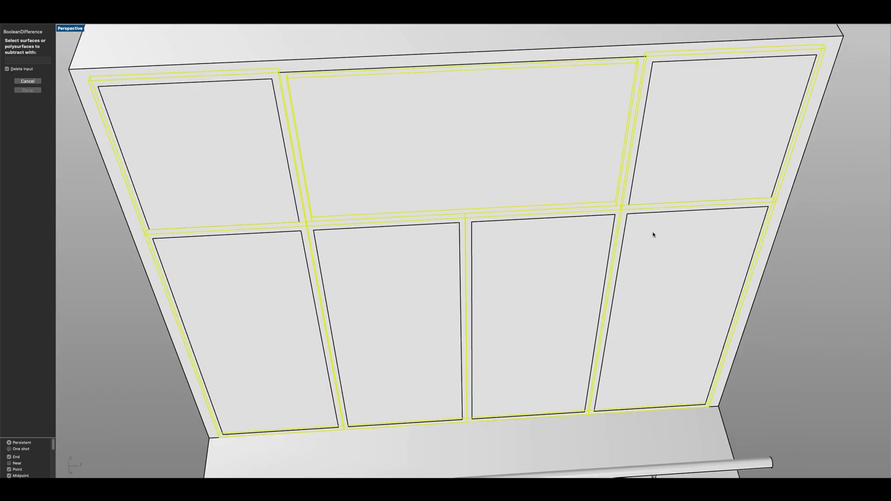
{"action": "left_click", "coordinate": [652, 234]}
{"action": "left_click", "coordinate": [656, 168]}
{"action": "left_click", "coordinate": [579, 173]}
{"action": "left_click", "coordinate": [555, 248]}
{"action": "left_click", "coordinate": [405, 262]}
{"action": "left_click", "coordinate": [280, 237]}
{"action": "left_click", "coordinate": [277, 213]}
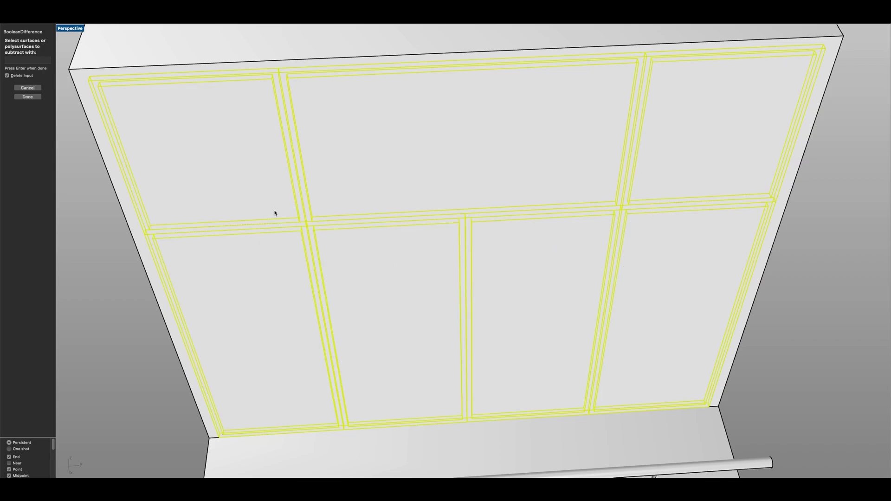
{"action": "key", "text": "Return"}
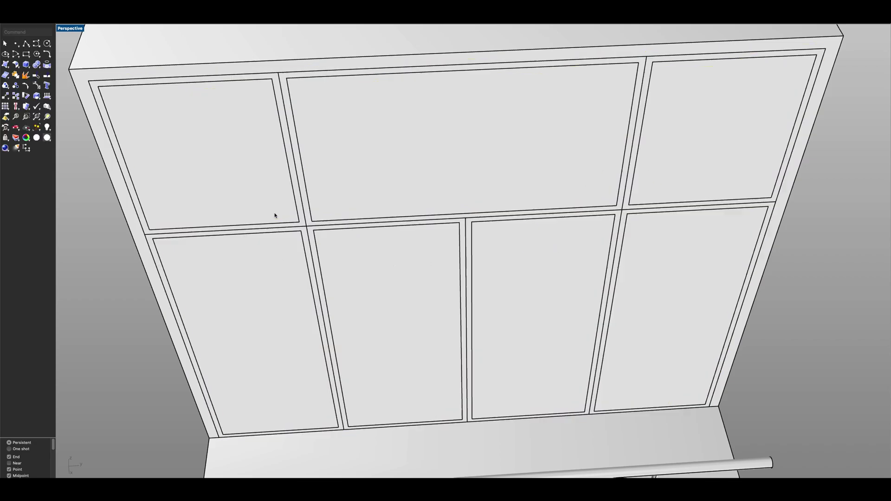
Step: Examine the panel solids from several angles to check the outcome of the Boolean Difference
{"action": "left_click", "coordinate": [368, 209]}
{"action": "left_click", "coordinate": [396, 215]}
{"action": "right_click_drag", "start_coordinate": [396, 216], "coordinate": [451, 185]}
{"action": "key", "text": "Escape"}
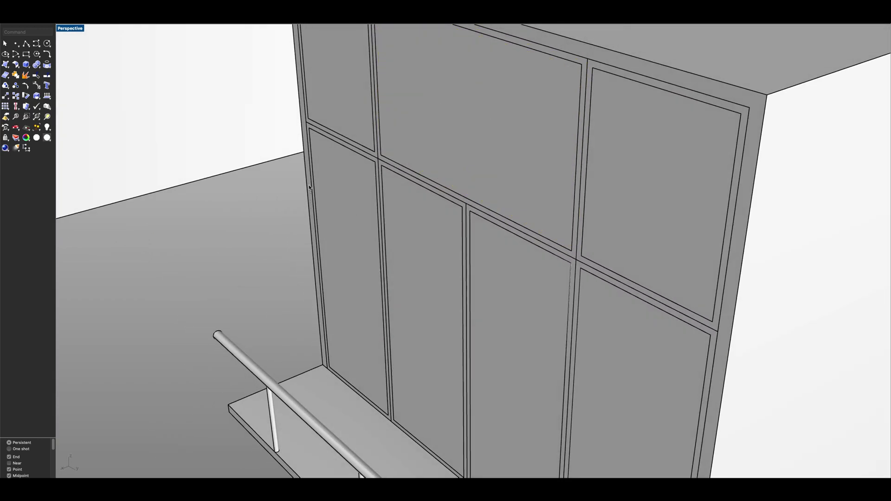
{"action": "right_click_drag", "start_coordinate": [390, 198], "coordinate": [628, 245]}
{"action": "left_click", "coordinate": [625, 116]}
{"action": "left_click", "coordinate": [625, 114]}
{"action": "scroll", "coordinate": [610, 114], "scroll_direction": "down", "scroll_amount": 4}
{"action": "scroll", "coordinate": [596, 193], "scroll_direction": "up", "scroll_amount": 5}
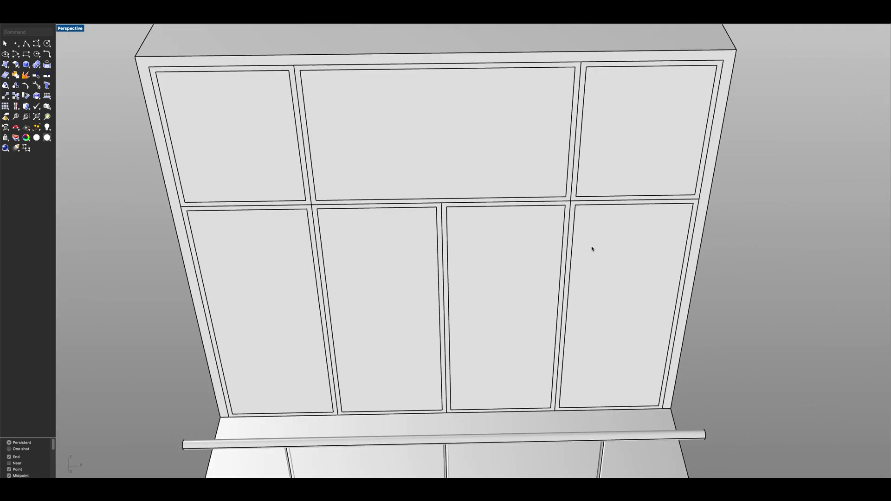
Step: Subtract the inner solid from the lower right panel with Boolean Difference to leave only its frame
{"action": "type", "text": "ol"}
{"action": "key", "text": "Return"}
{"action": "left_click", "coordinate": [575, 205]}
{"action": "key", "text": "Return"}
{"action": "left_click", "coordinate": [581, 210]}
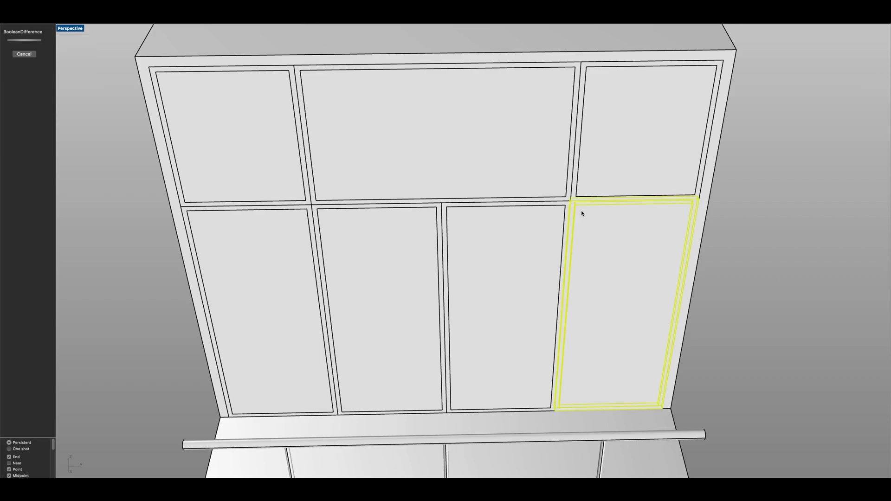
{"action": "key", "text": "Return"}
Step: Subtract the inner solid from the upper right panel with Boolean Difference to leave only its frame
{"action": "left_click", "coordinate": [574, 193]}
{"action": "key", "text": "Escape"}
{"action": "key", "text": "Return"}
{"action": "left_click", "coordinate": [586, 203]}
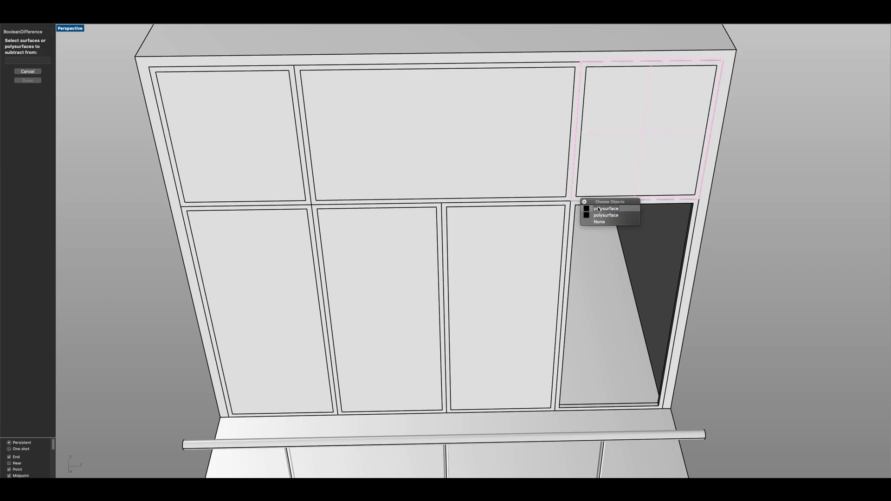
{"action": "left_click", "coordinate": [597, 214]}
{"action": "key", "text": "Return"}
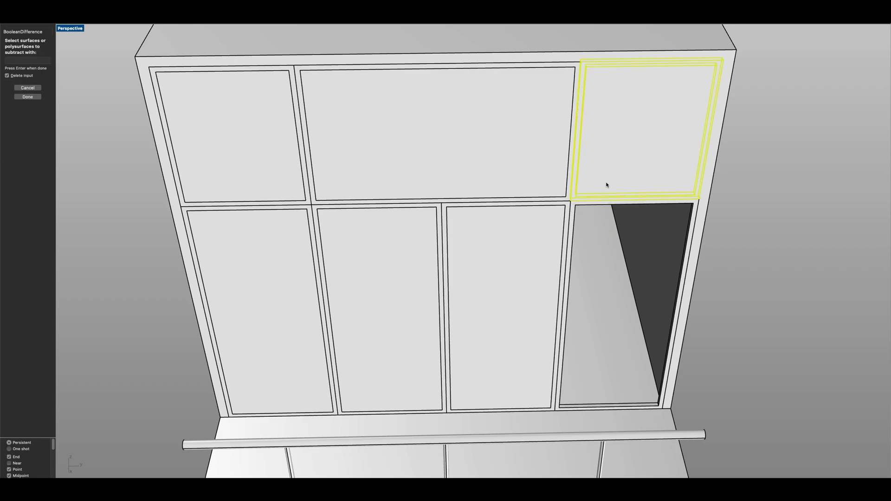
{"action": "left_click", "coordinate": [606, 184]}
{"action": "key", "text": "Return"}
Step: Subtract the inner solid from the wide upper middle panel with Boolean Difference to leave only its frame
{"action": "left_click", "coordinate": [542, 207]}
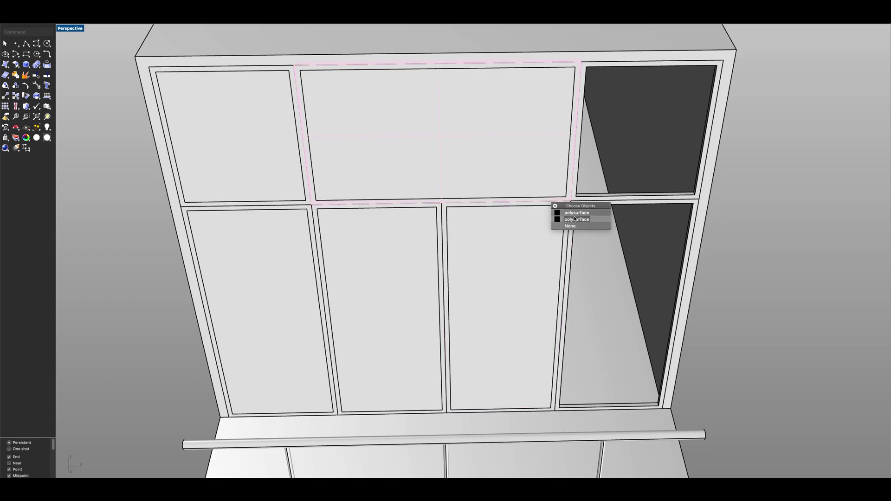
{"action": "left_click", "coordinate": [572, 218]}
{"action": "key", "text": "Return"}
{"action": "left_click", "coordinate": [542, 185]}
{"action": "key", "text": "Return"}
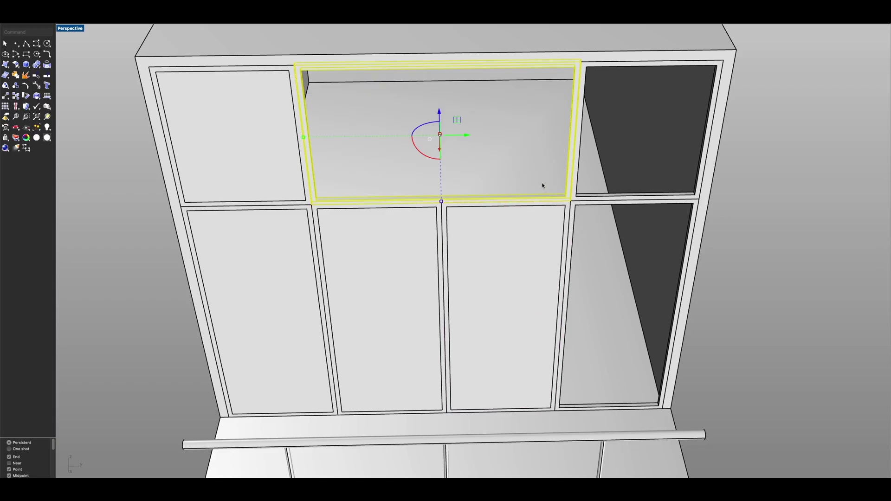
Step: Subtract the inner solid from the lower panel just right of centre with Boolean Difference to leave only its frame
{"action": "left_click", "coordinate": [532, 229]}
{"action": "left_click_drag", "start_coordinate": [563, 243], "coordinate": [565, 246]}
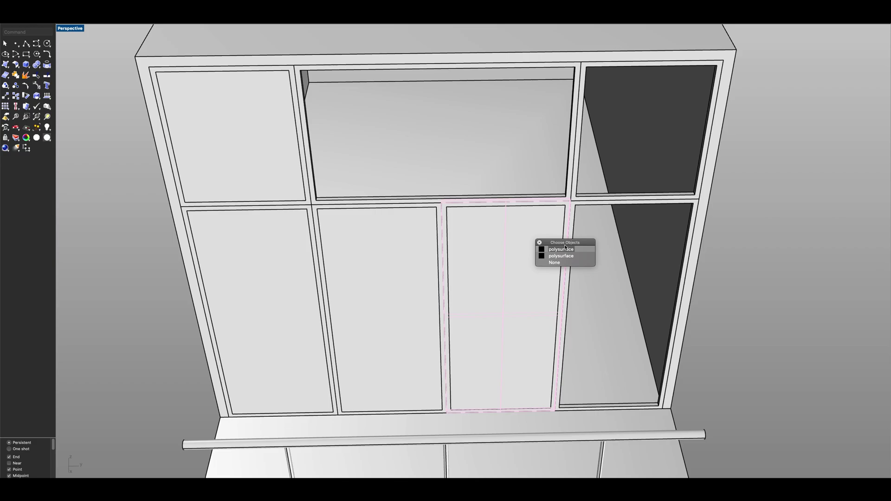
{"action": "left_click", "coordinate": [564, 248]}
{"action": "scroll", "coordinate": [552, 236], "scroll_direction": "up", "scroll_amount": 4}
{"action": "key", "text": "Return"}
{"action": "left_click", "coordinate": [540, 222]}
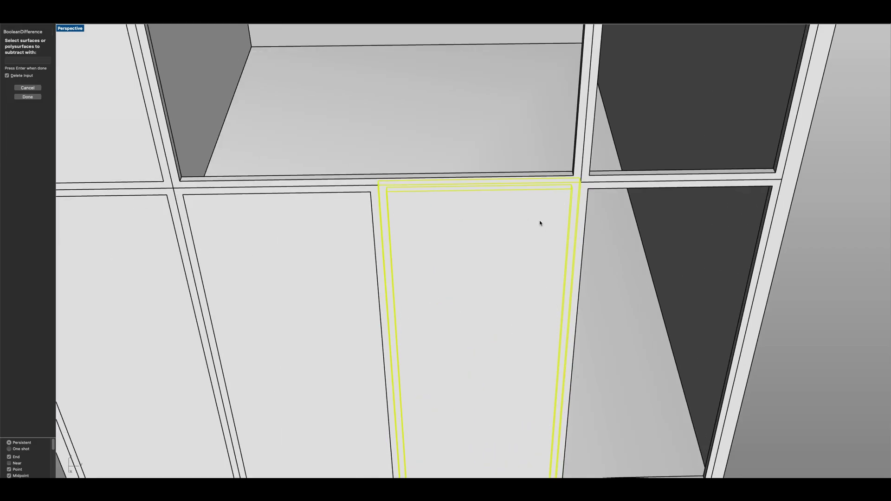
{"action": "key", "text": "Return"}
Step: Subtract the inner solid from the lower panel just left of centre with Boolean Difference to leave only its frame
{"action": "scroll", "coordinate": [447, 211], "scroll_direction": "down", "scroll_amount": 5}
{"action": "scroll", "coordinate": [444, 202], "scroll_direction": "up", "scroll_amount": 5}
{"action": "left_click", "coordinate": [449, 201]}
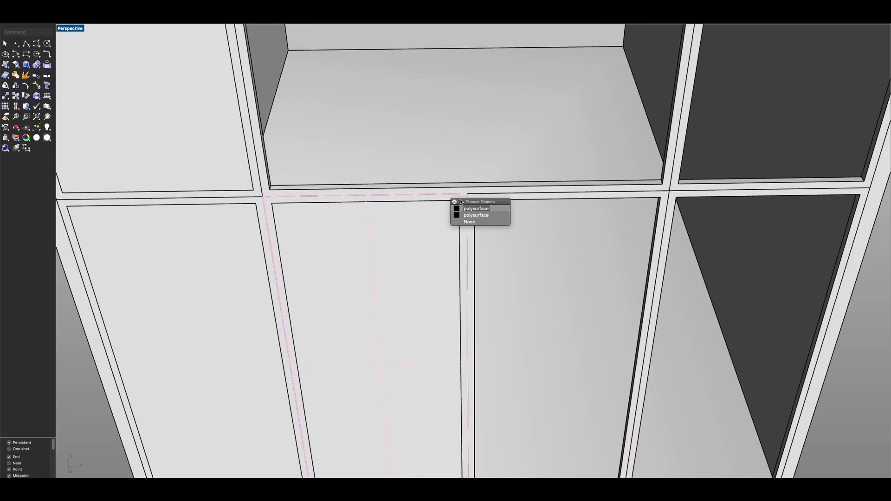
{"action": "left_click", "coordinate": [469, 212]}
{"action": "scroll", "coordinate": [418, 233], "scroll_direction": "down", "scroll_amount": 5}
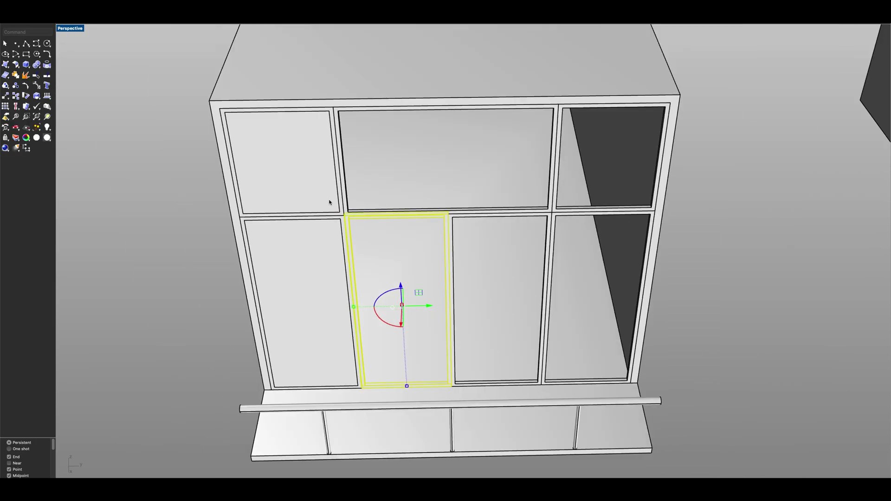
Step: Subtract the inner solid from the upper left panel with Boolean Difference to leave only its frame
{"action": "left_click", "coordinate": [290, 210]}
{"action": "left_click", "coordinate": [361, 210]}
{"action": "key", "text": "Return"}
{"action": "left_click", "coordinate": [303, 197]}
{"action": "key", "text": "Return"}
Step: Subtract the inner solid from the lower left panel with Boolean Difference to leave only its frame, and clear the selection
{"action": "scroll", "coordinate": [297, 218], "scroll_direction": "up", "scroll_amount": 5}
{"action": "left_click", "coordinate": [362, 202]}
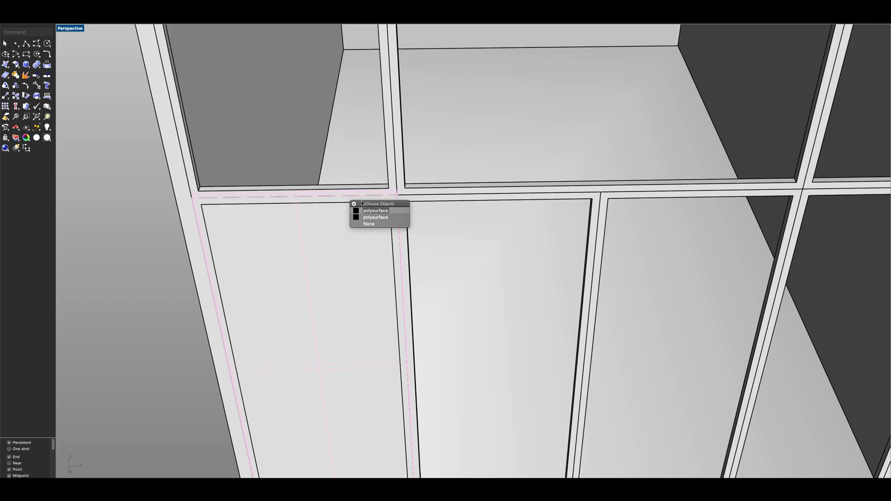
{"action": "left_click", "coordinate": [374, 211]}
{"action": "scroll", "coordinate": [367, 218], "scroll_direction": "down", "scroll_amount": 4}
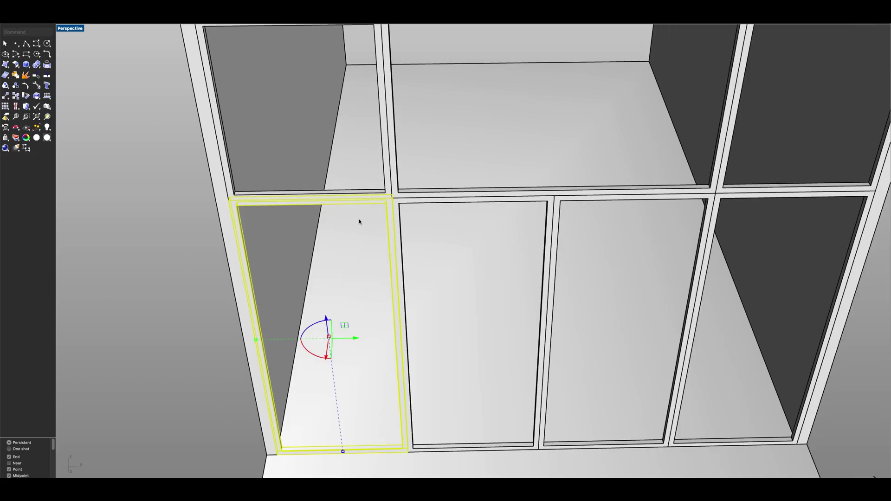
{"action": "left_click", "coordinate": [150, 227]}
{"action": "scroll", "coordinate": [237, 227], "scroll_direction": "down", "scroll_amount": 6}
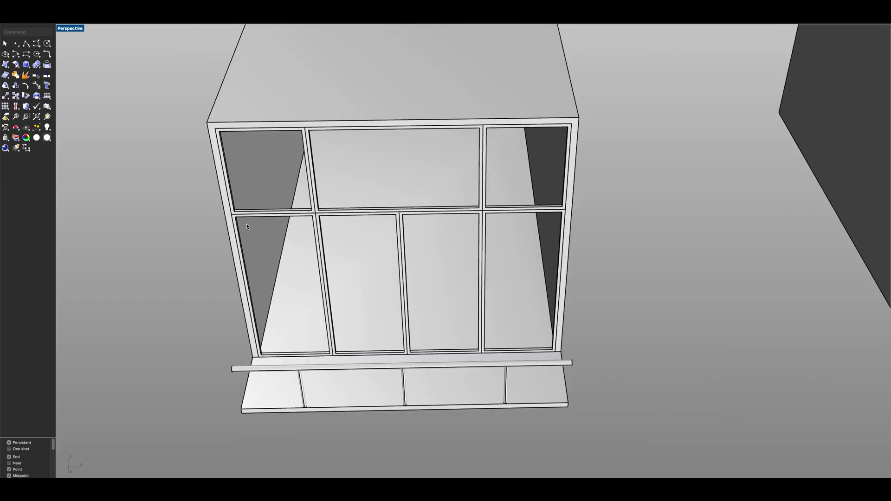
{"action": "left_click", "coordinate": [215, 134]}
{"action": "left_click", "coordinate": [218, 139]}
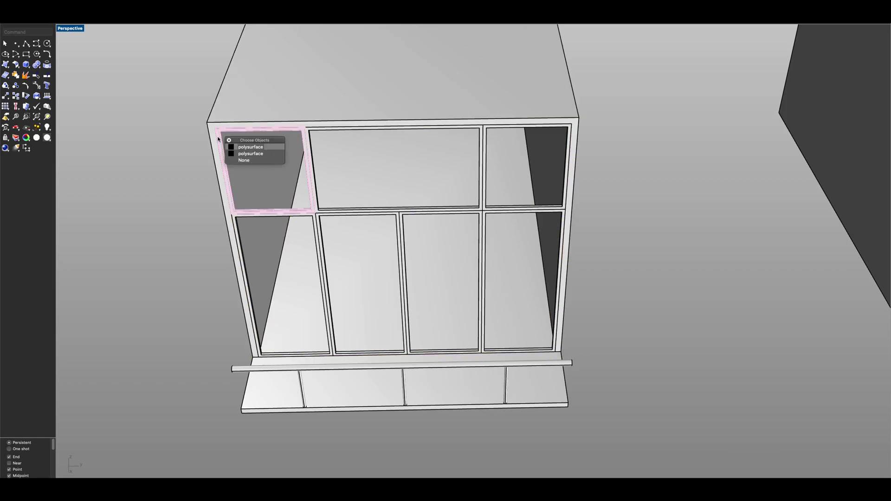
{"action": "key", "text": "Escape"}
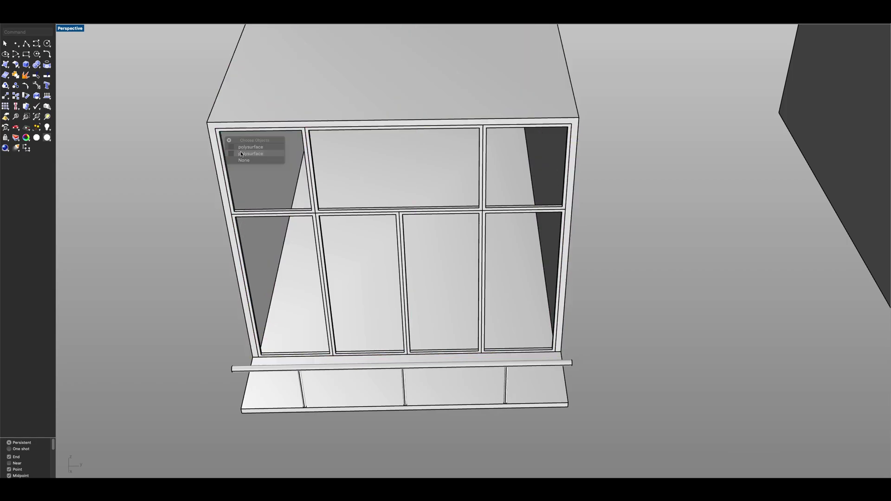
Step: Copy the three upper and two outer lower window frames from their bottom corner to the matching inner corner of the housing's opposite open end
{"action": "scroll", "coordinate": [298, 152], "scroll_direction": "up", "scroll_amount": 2}
{"action": "right_click_drag", "start_coordinate": [311, 158], "coordinate": [411, 233]}
{"action": "right_click_drag", "start_coordinate": [466, 203], "coordinate": [483, 218]}
{"action": "scroll", "coordinate": [472, 200], "scroll_direction": "up", "scroll_amount": 4}
{"action": "left_click", "coordinate": [486, 174]}
{"action": "left_click", "coordinate": [394, 142], "text": "shift"}
{"action": "right_click_drag", "start_coordinate": [395, 142], "coordinate": [344, 145]}
{"action": "left_click", "coordinate": [248, 119], "text": "shift"}
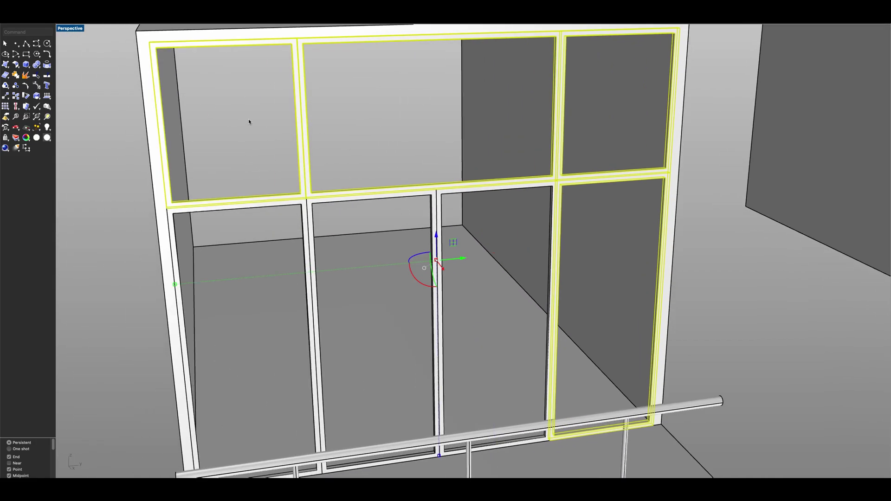
{"action": "left_click", "coordinate": [230, 218], "text": "shift"}
{"action": "right_click_drag", "start_coordinate": [227, 168], "coordinate": [353, 342]}
{"action": "type", "text": "opy"}
{"action": "key", "text": "Return"}
{"action": "scroll", "coordinate": [529, 304], "scroll_direction": "up", "scroll_amount": 5}
{"action": "right_click_drag", "start_coordinate": [531, 305], "coordinate": [500, 325]}
{"action": "scroll", "coordinate": [501, 320], "scroll_direction": "up", "scroll_amount": 6}
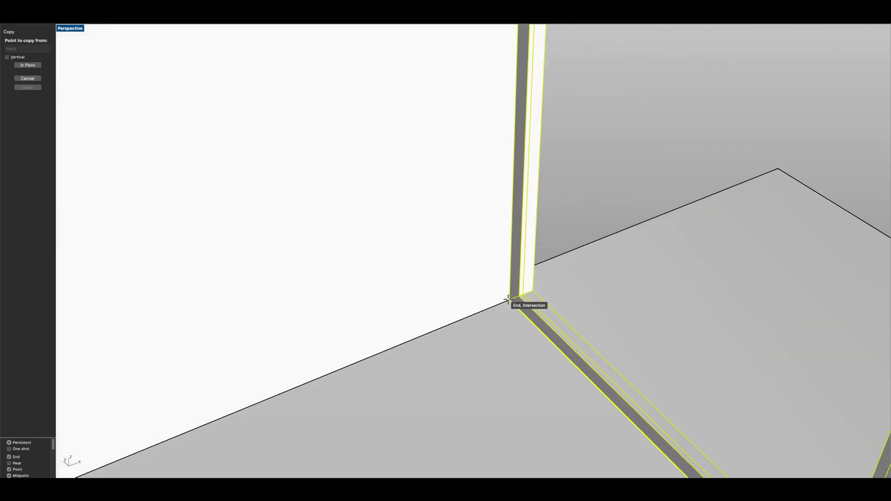
{"action": "left_click", "coordinate": [509, 299]}
{"action": "scroll", "coordinate": [511, 299], "scroll_direction": "down", "scroll_amount": 10}
{"action": "scroll", "coordinate": [579, 272], "scroll_direction": "up", "scroll_amount": 10}
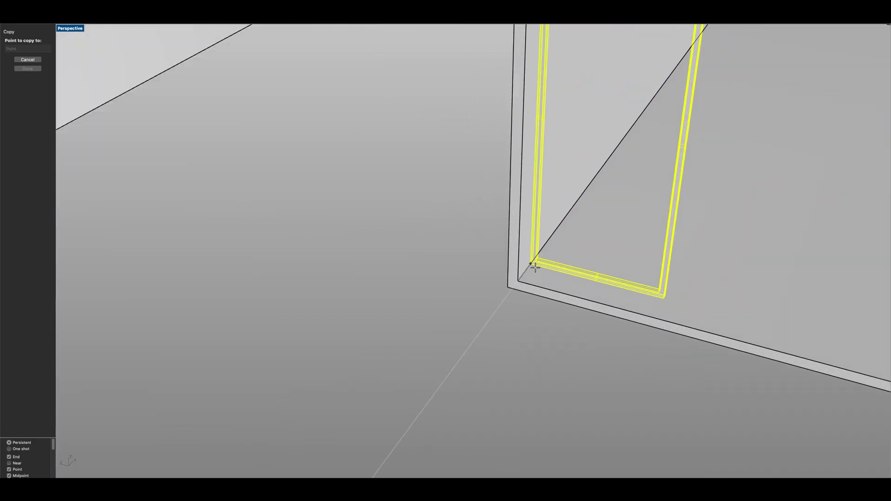
{"action": "scroll", "coordinate": [442, 299], "scroll_direction": "down", "scroll_amount": 10}
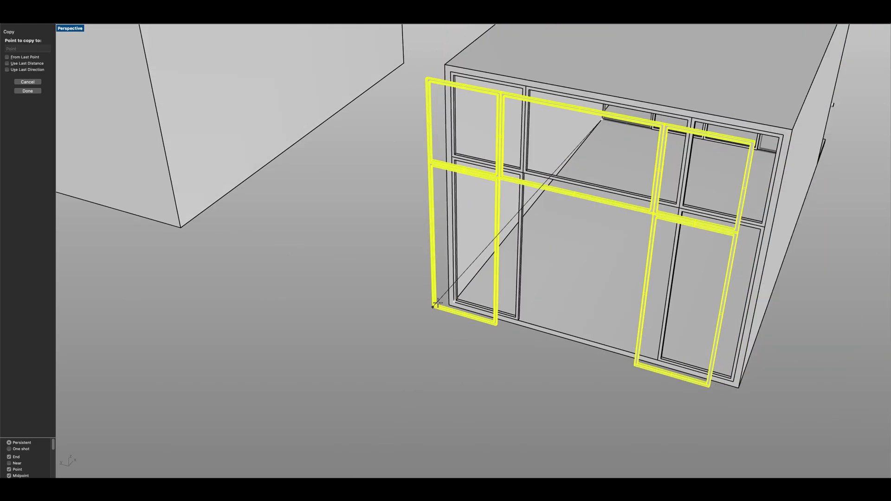
{"action": "key", "text": "Return"}
{"action": "key", "text": "Escape"}
Step: Select all five copied window frames in the opening opposite the balcony
{"action": "right_click_drag", "start_coordinate": [553, 284], "coordinate": [571, 269]}
{"action": "right_click_drag", "start_coordinate": [571, 269], "coordinate": [464, 318], "text": "shift"}
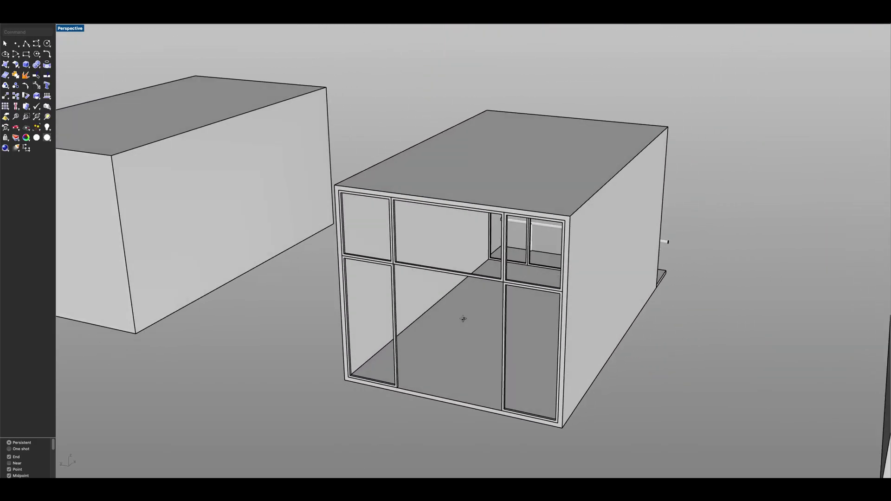
{"action": "scroll", "coordinate": [489, 295], "scroll_direction": "up", "scroll_amount": 5}
{"action": "left_click", "coordinate": [508, 278]}
{"action": "left_click", "coordinate": [509, 270], "text": "shift"}
{"action": "left_click", "coordinate": [499, 271], "text": "shift"}
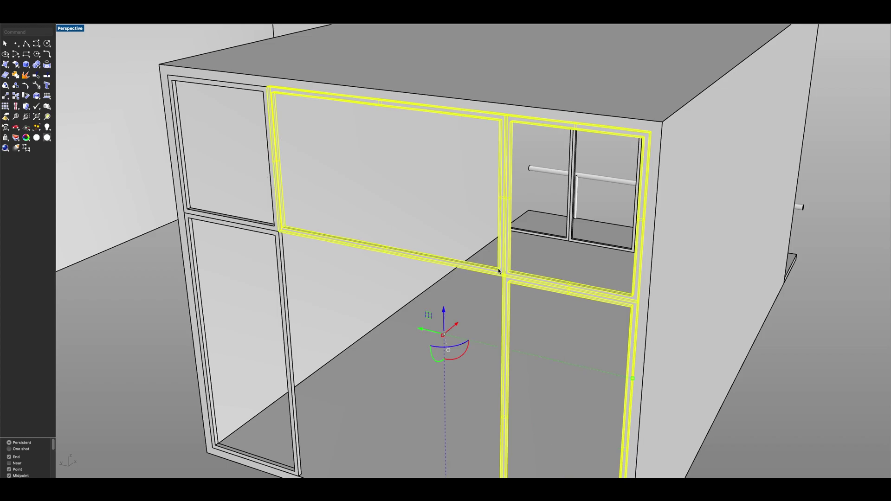
{"action": "left_click", "coordinate": [252, 224], "text": "shift"}
{"action": "left_click", "coordinate": [255, 232], "text": "shift"}
{"action": "scroll", "coordinate": [256, 234], "scroll_direction": "down", "scroll_amount": 3}
{"action": "right_click_drag", "start_coordinate": [286, 256], "coordinate": [298, 290]}
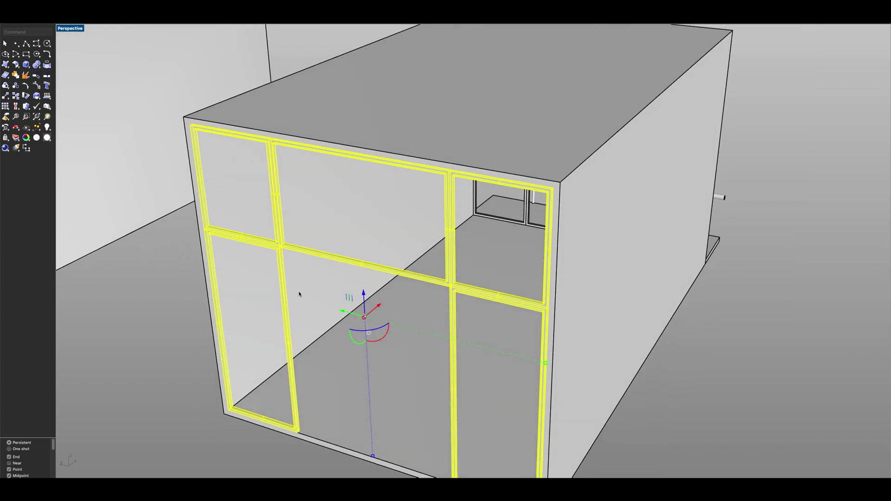
{"action": "right_click_drag", "start_coordinate": [306, 325], "coordinate": [296, 286], "text": "shift"}
{"action": "type", "text": "mirror"}
{"action": "key", "text": "Return"}
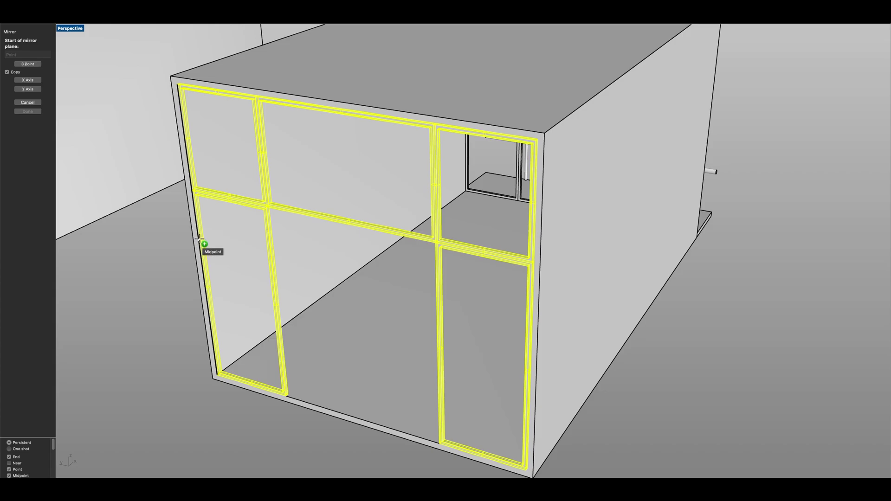
{"action": "left_click", "coordinate": [197, 242]}
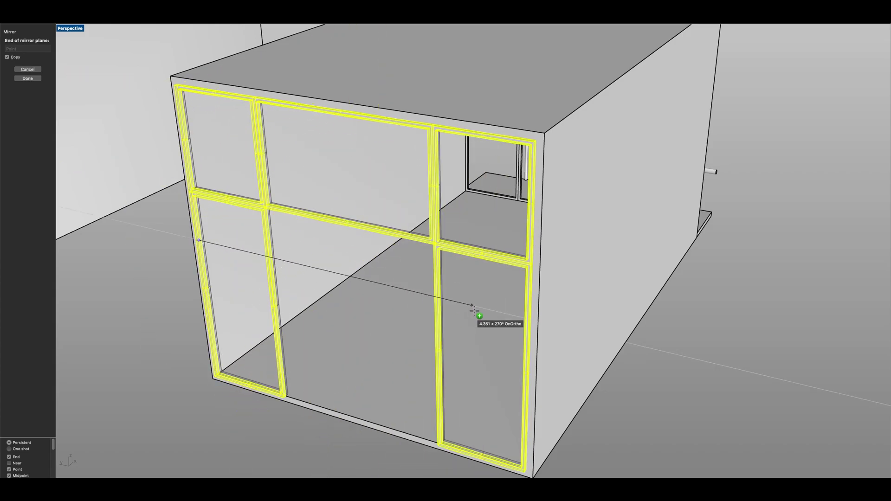
{"action": "scroll", "coordinate": [325, 297], "scroll_direction": "down", "scroll_amount": 5}
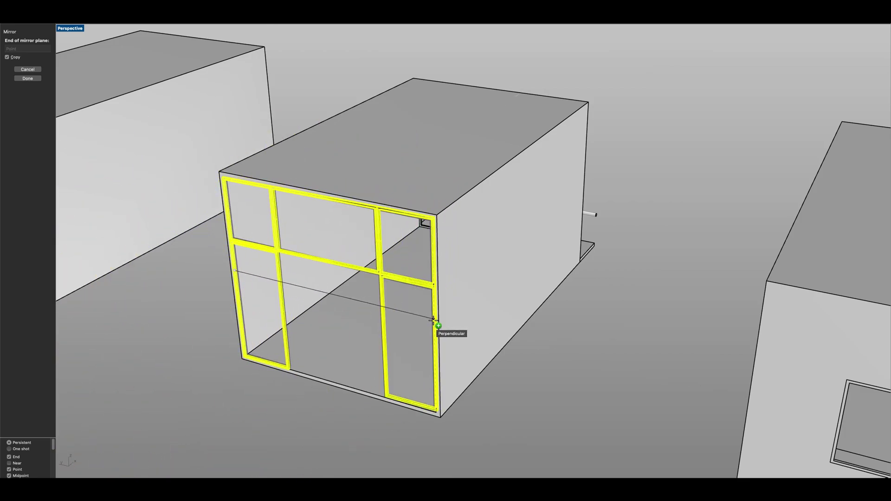
{"action": "key", "text": "Escape"}
Step: Rotate the selected window frames 180 degrees around the Y axis and deselect them
{"action": "right_click_drag", "start_coordinate": [320, 311], "coordinate": [312, 279]}
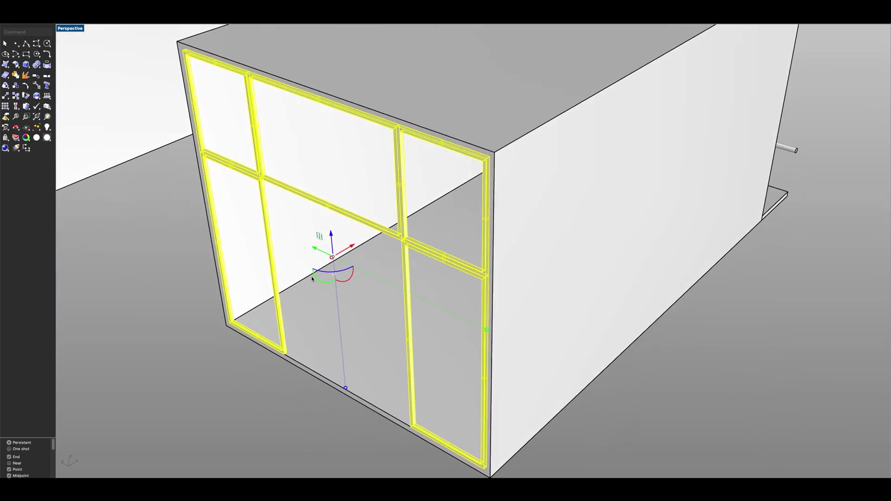
{"action": "left_click", "coordinate": [317, 280]}
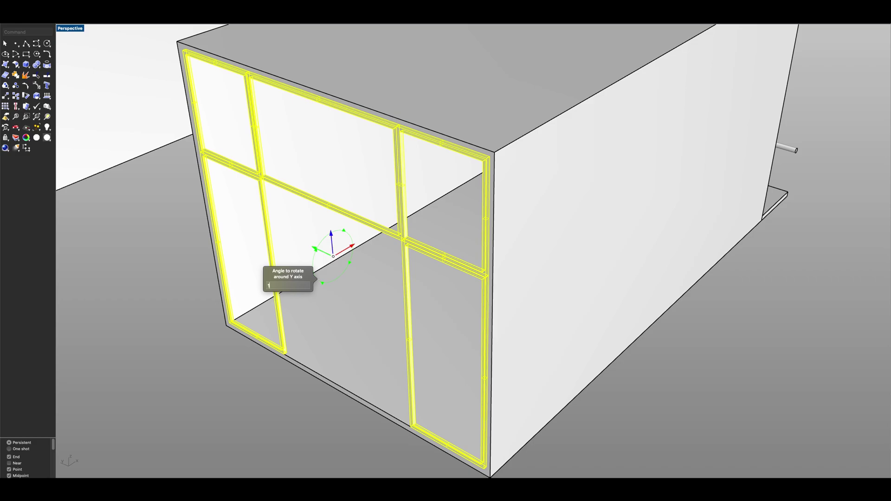
{"action": "type", "text": "180"}
{"action": "key", "text": "Return"}
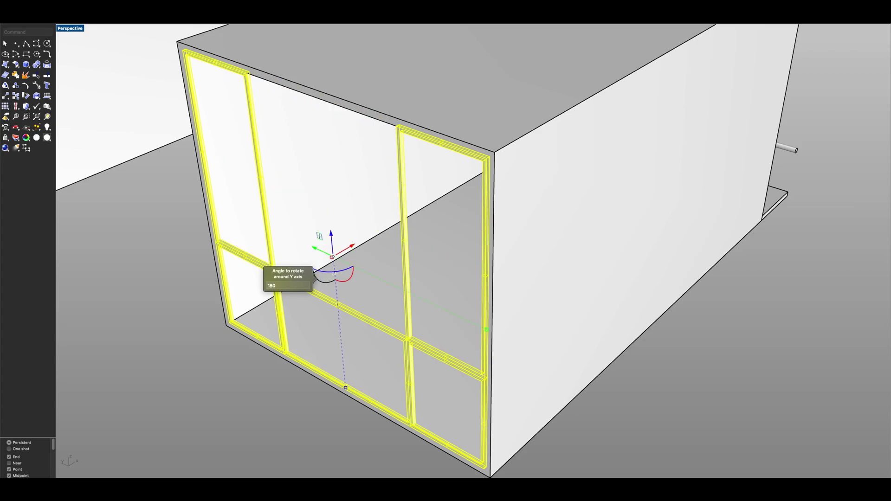
{"action": "key", "text": "Escape"}
Step: Start a polyline along the lower edge of the central opening, between the inner corners of the two tall side frames
{"action": "right_click_drag", "start_coordinate": [317, 281], "coordinate": [292, 333]}
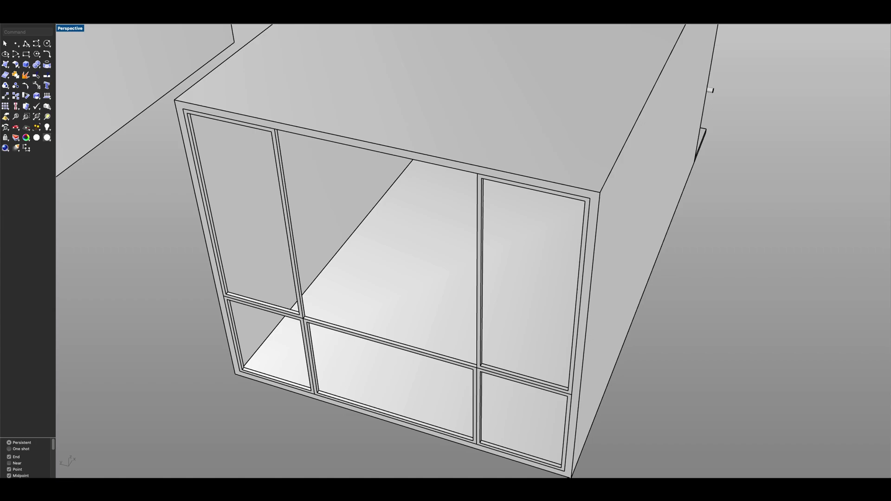
{"action": "left_click", "coordinate": [26, 43]}
{"action": "left_click", "coordinate": [302, 317]}
{"action": "scroll", "coordinate": [344, 316], "scroll_direction": "up", "scroll_amount": 3}
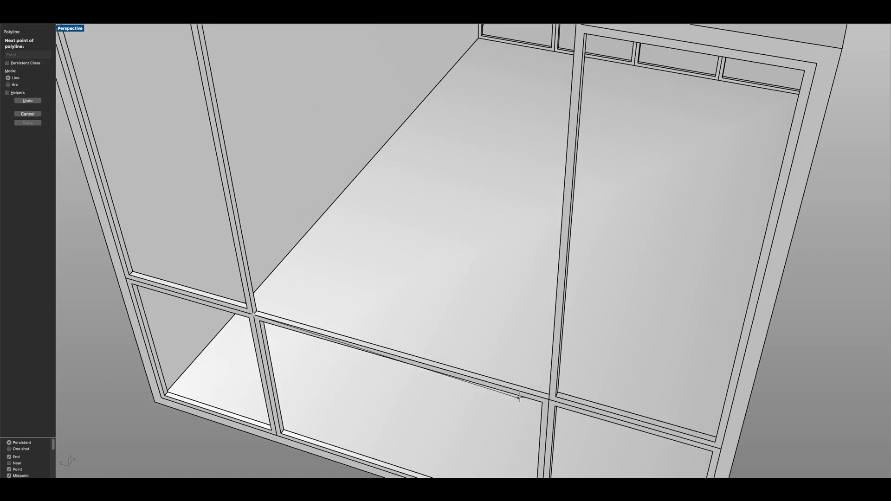
{"action": "left_click", "coordinate": [547, 397]}
{"action": "right_click_drag", "start_coordinate": [548, 397], "coordinate": [519, 250]}
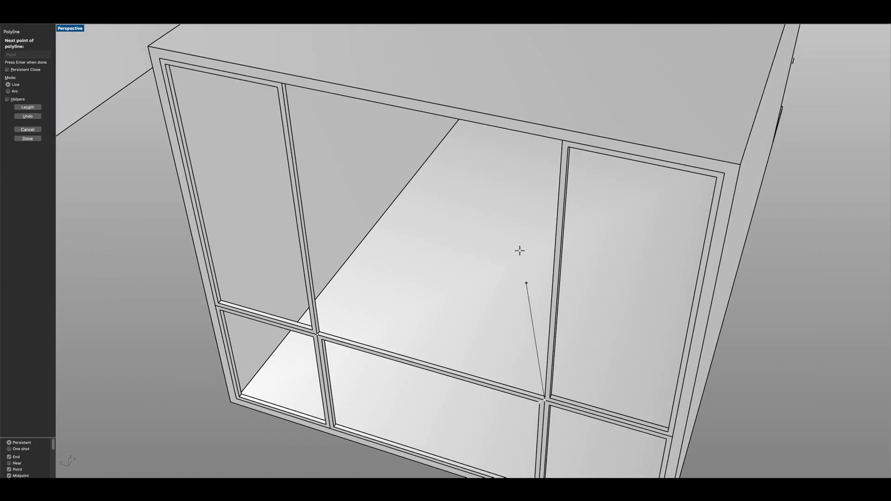
Step: Finish the closed polyline around the large upper-middle window opening and offset it inward
{"action": "left_click", "coordinate": [566, 138]}
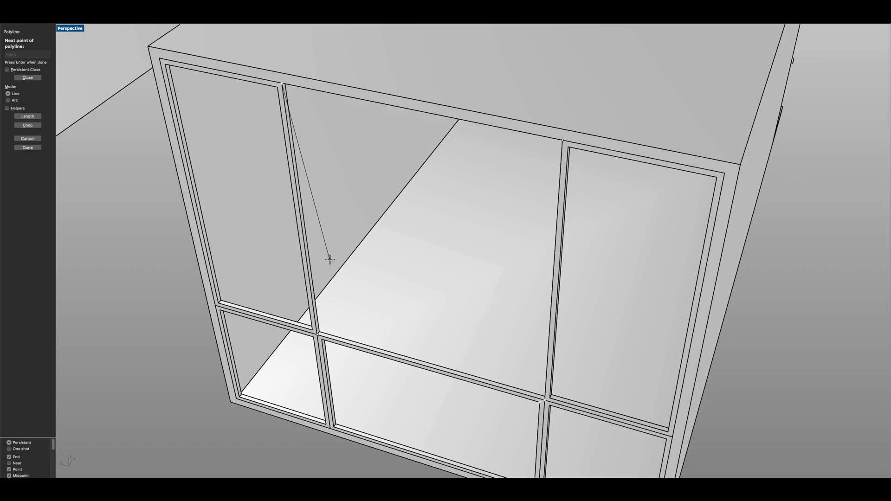
{"action": "type", "text": "c"}
{"action": "key", "text": "Return"}
{"action": "left_click", "coordinate": [325, 338]}
{"action": "type", "text": "offset"}
{"action": "key", "text": "Return"}
{"action": "right_click_drag", "start_coordinate": [397, 286], "coordinate": [409, 323]}
{"action": "key", "text": "Escape"}
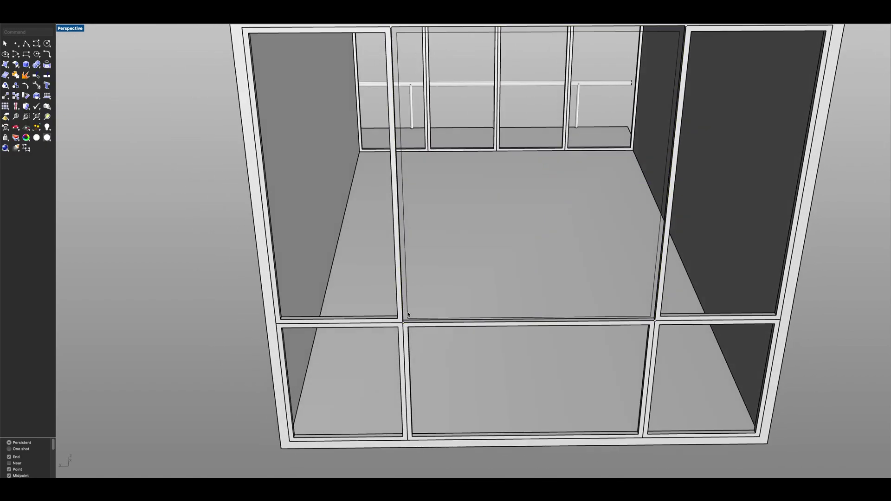
Step: Extrude both window outline curves perpendicular to the facade, taking the direction and depth from the adjacent frame's corner points
{"action": "left_click", "coordinate": [407, 313]}
{"action": "left_click", "coordinate": [403, 314], "text": "shift"}
{"action": "left_click", "coordinate": [418, 323]}
{"action": "right_click_drag", "start_coordinate": [430, 311], "coordinate": [411, 308]}
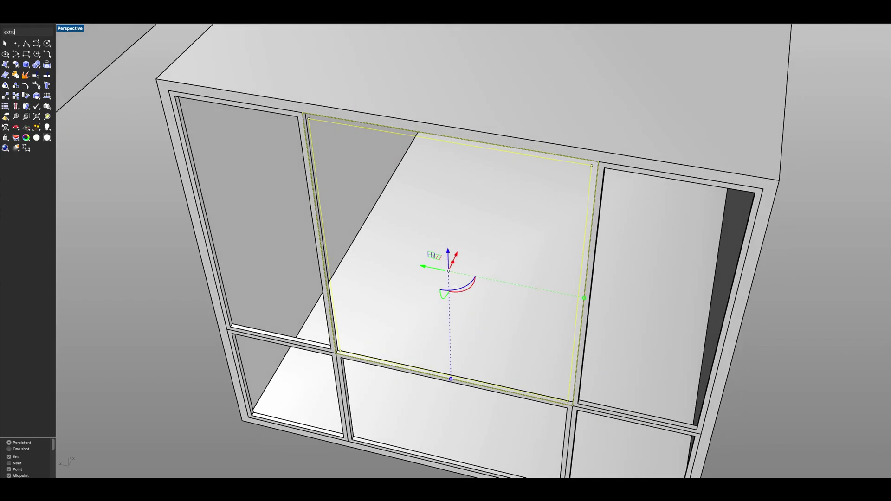
{"action": "key", "text": "Return"}
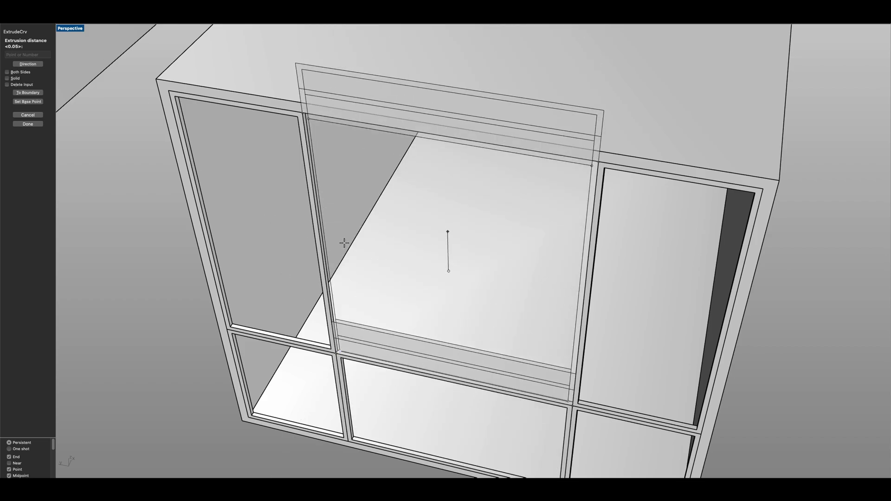
{"action": "scroll", "coordinate": [344, 242], "scroll_direction": "down", "scroll_amount": 3}
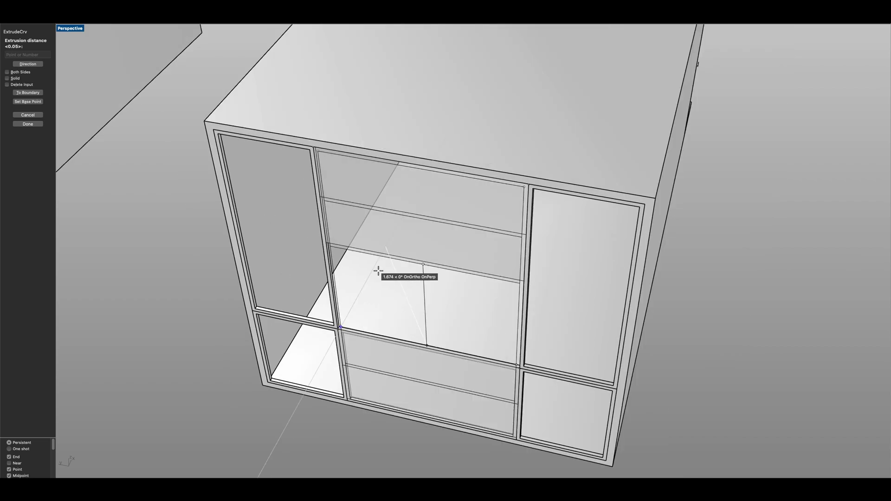
{"action": "left_click", "coordinate": [30, 65]}
{"action": "scroll", "coordinate": [368, 338], "scroll_direction": "up", "scroll_amount": 8}
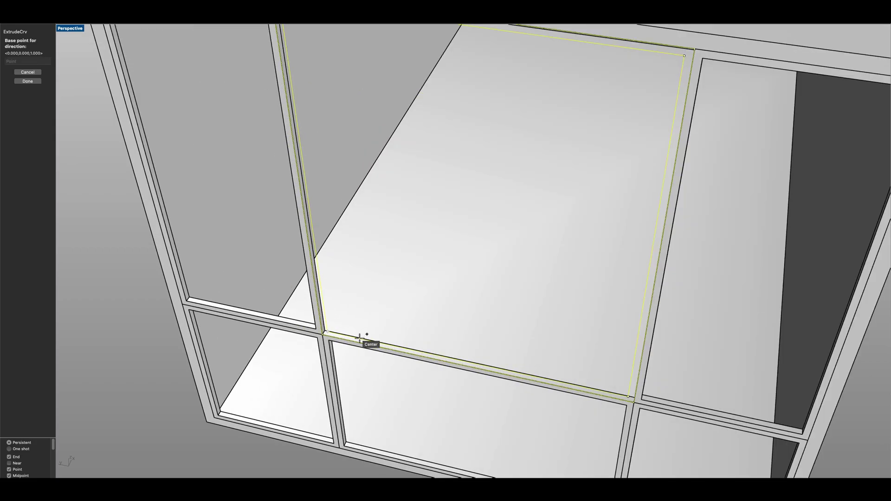
{"action": "left_click", "coordinate": [269, 330]}
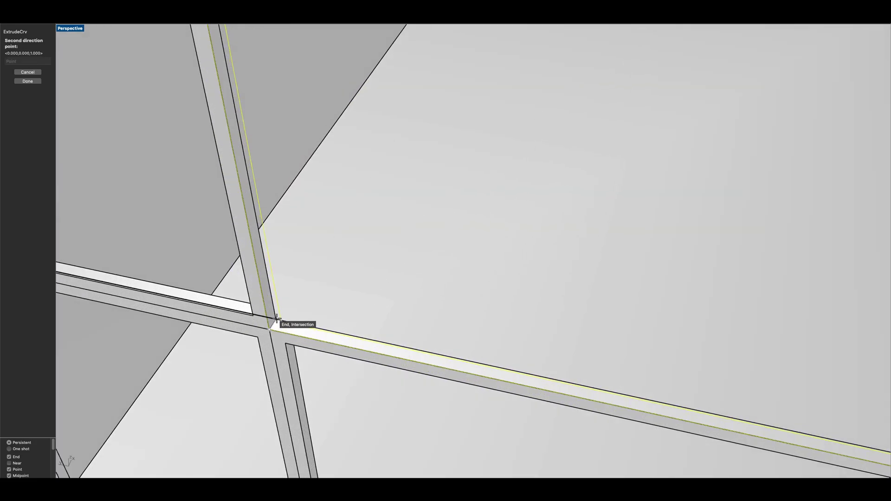
{"action": "left_click", "coordinate": [277, 319]}
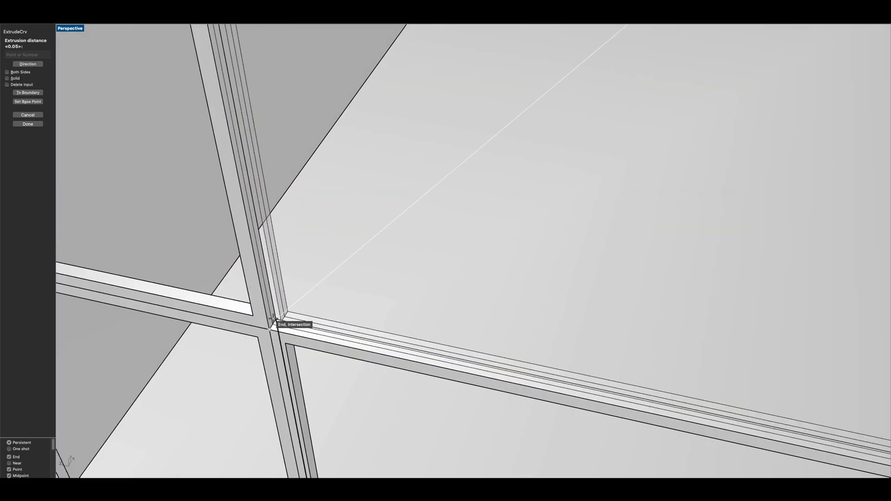
{"action": "left_click", "coordinate": [274, 319]}
{"action": "scroll", "coordinate": [321, 318], "scroll_direction": "down", "scroll_amount": 11}
{"action": "key", "text": "Escape"}
Step: Cap the inner and outer extrusions of the upper-middle window to form closed solids
{"action": "scroll", "coordinate": [318, 318], "scroll_direction": "up", "scroll_amount": 6}
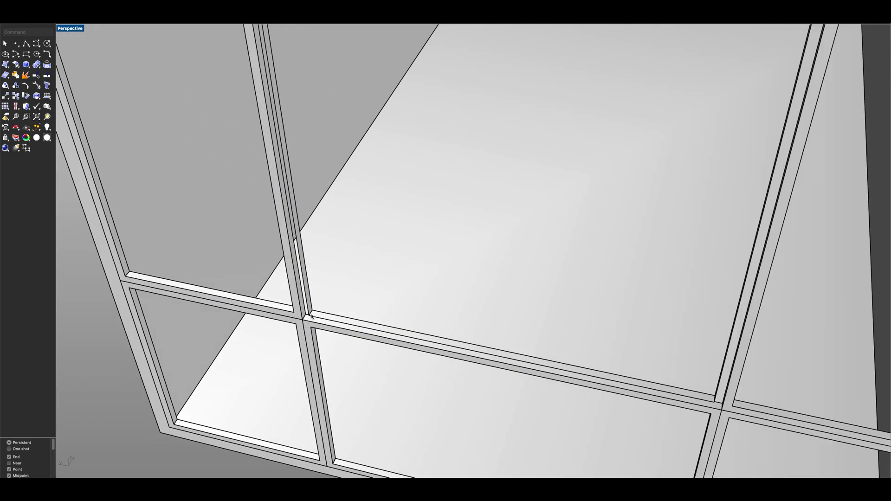
{"action": "left_click", "coordinate": [312, 316]}
{"action": "scroll", "coordinate": [313, 317], "scroll_direction": "up", "scroll_amount": 7}
{"action": "left_click", "coordinate": [301, 324], "text": "shift"}
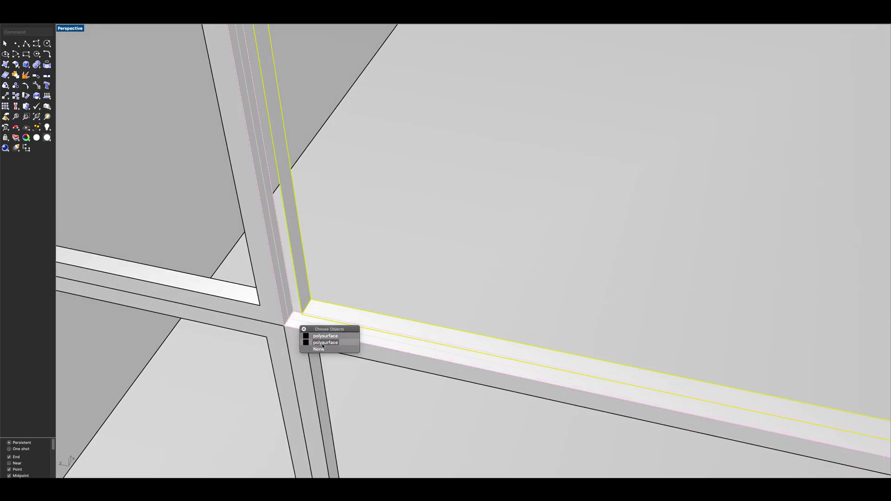
{"action": "left_click", "coordinate": [323, 343]}
{"action": "scroll", "coordinate": [428, 254], "scroll_direction": "down", "scroll_amount": 2}
{"action": "type", "text": "cap"}
{"action": "key", "text": "Return"}
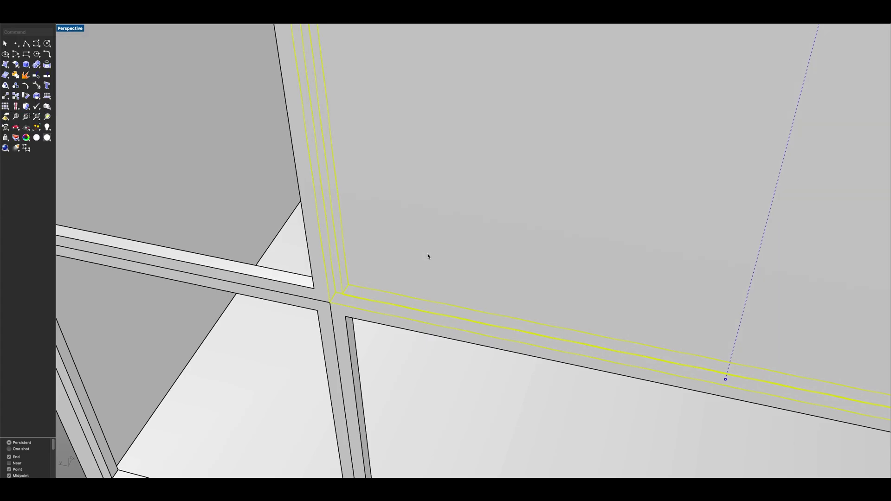
{"action": "scroll", "coordinate": [427, 255], "scroll_direction": "down", "scroll_amount": 6}
{"action": "key", "text": "Escape"}
Step: Subtract the inner solid from the outer one with BooleanDifference to leave a window frame
{"action": "type", "text": "BooleanDifference"}
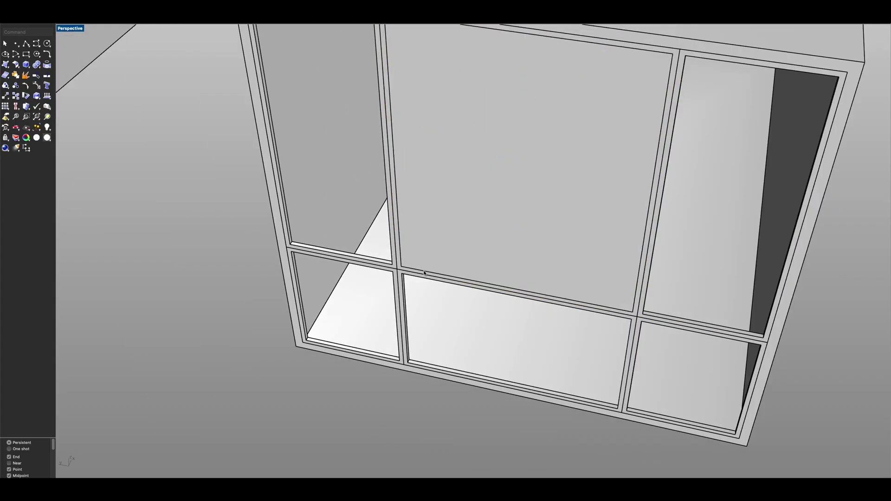
{"action": "key", "text": "Return"}
{"action": "scroll", "coordinate": [413, 270], "scroll_direction": "up", "scroll_amount": 8}
{"action": "left_click", "coordinate": [406, 270]}
{"action": "key", "text": "Return"}
{"action": "left_click", "coordinate": [409, 237]}
{"action": "key", "text": "Return"}
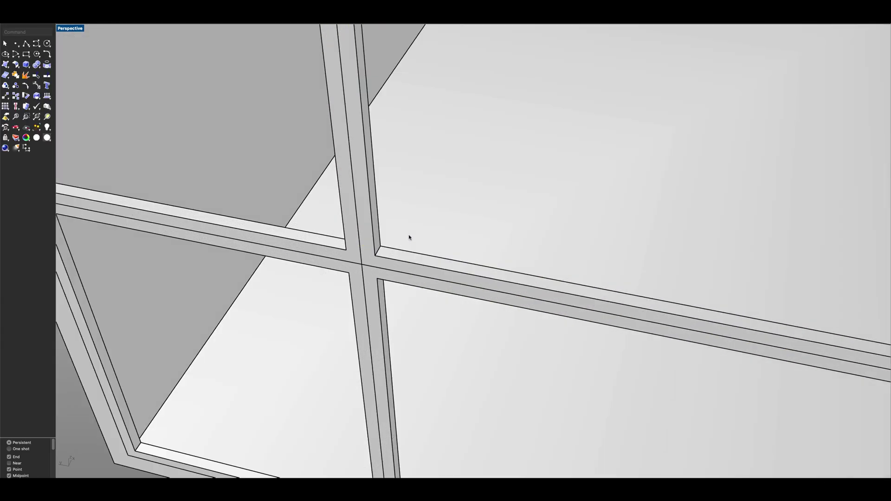
Step: Examine the window frames on both ends of the module and the arrangement of the neighbouring modules
{"action": "scroll", "coordinate": [428, 243], "scroll_direction": "down", "scroll_amount": 8}
{"action": "right_click_drag", "start_coordinate": [427, 243], "coordinate": [413, 273]}
{"action": "scroll", "coordinate": [524, 239], "scroll_direction": "down", "scroll_amount": 4}
{"action": "right_click_drag", "start_coordinate": [524, 239], "coordinate": [372, 260]}
{"action": "scroll", "coordinate": [424, 306], "scroll_direction": "up", "scroll_amount": 3}
{"action": "mouse_move", "coordinate": [424, 306]}
{"action": "right_mouse_down"}
{"action": "mouse_move", "coordinate": [365, 279]}
{"action": "mouse_move", "coordinate": [426, 308]}
{"action": "right_mouse_up"}
{"action": "scroll", "coordinate": [418, 302], "scroll_direction": "down", "scroll_amount": 2}
{"action": "scroll", "coordinate": [425, 304], "scroll_direction": "down", "scroll_amount": 4}
{"action": "scroll", "coordinate": [439, 274], "scroll_direction": "up", "scroll_amount": 5}
{"action": "mouse_move", "coordinate": [439, 274]}
{"action": "right_mouse_down"}
{"action": "mouse_move", "coordinate": [431, 263]}
{"action": "mouse_move", "coordinate": [441, 258]}
{"action": "mouse_move", "coordinate": [442, 285]}
{"action": "right_mouse_up"}
{"action": "scroll", "coordinate": [448, 280], "scroll_direction": "down", "scroll_amount": 5}
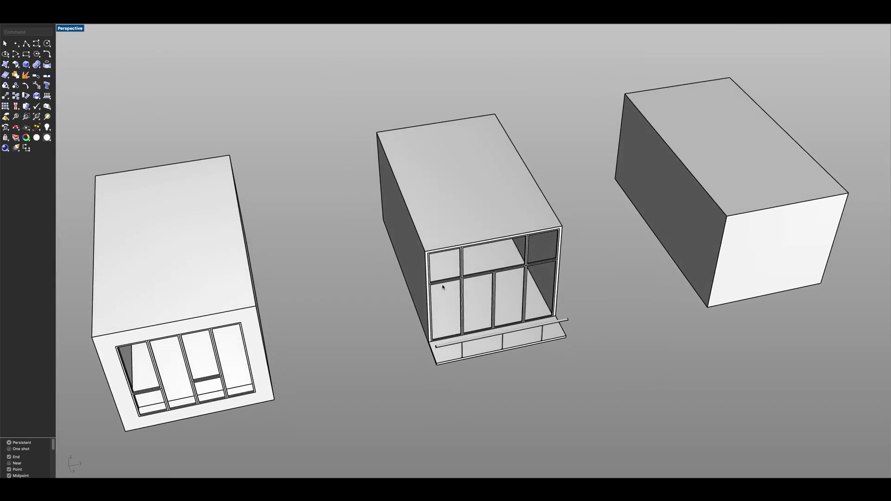
{"action": "right_click_drag", "start_coordinate": [646, 345], "coordinate": [651, 340]}
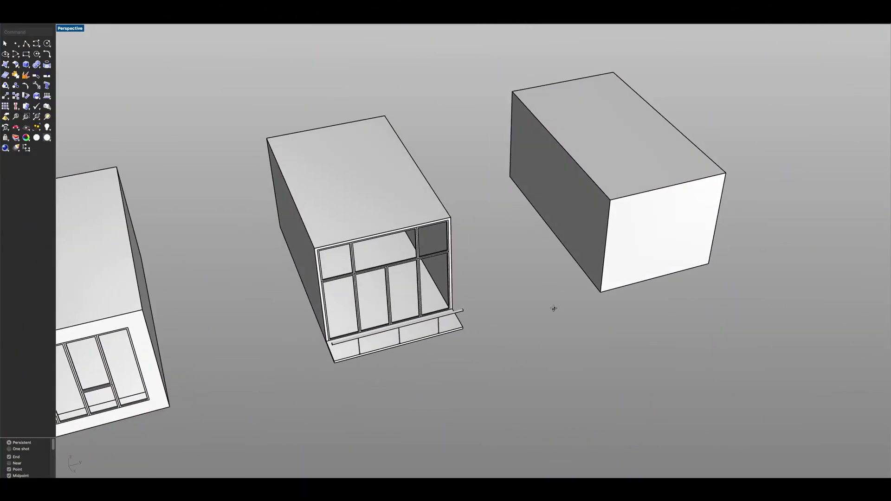
{"action": "right_click_drag", "start_coordinate": [554, 308], "coordinate": [514, 342]}
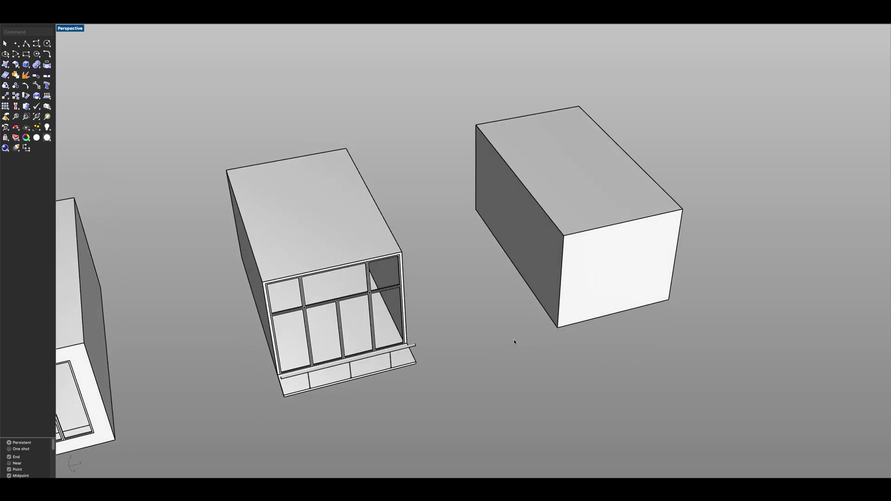
Step: Delete the plain solid box standing beside the balcony module
{"action": "left_click", "coordinate": [583, 256]}
{"action": "right_click_drag", "start_coordinate": [576, 273], "coordinate": [561, 307]}
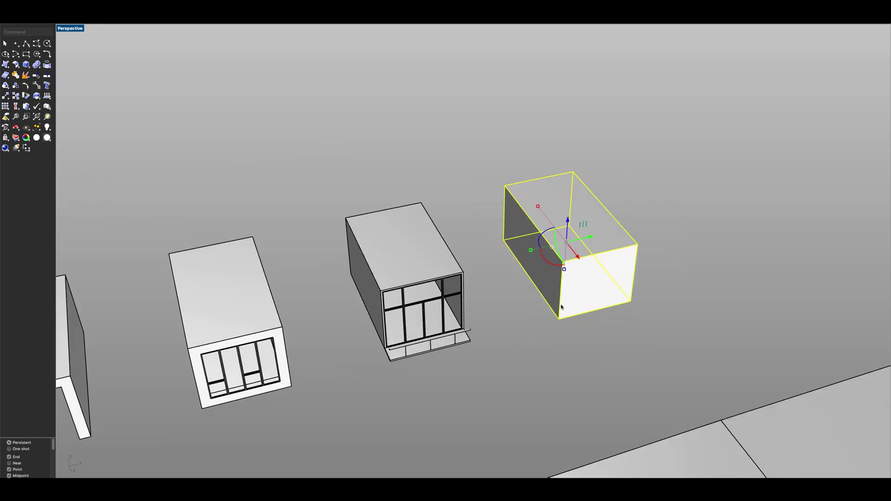
{"action": "key", "text": "Delete"}
{"action": "right_click_drag", "start_coordinate": [489, 322], "coordinate": [480, 328]}
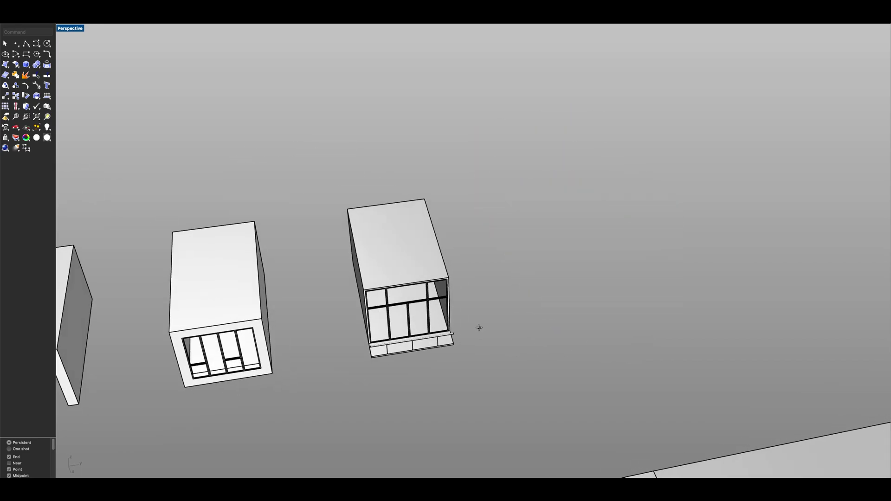
Step: Copy the complete module with its window frames and balcony to a spot beside the original
{"action": "left_click_drag", "start_coordinate": [325, 383], "coordinate": [480, 165]}
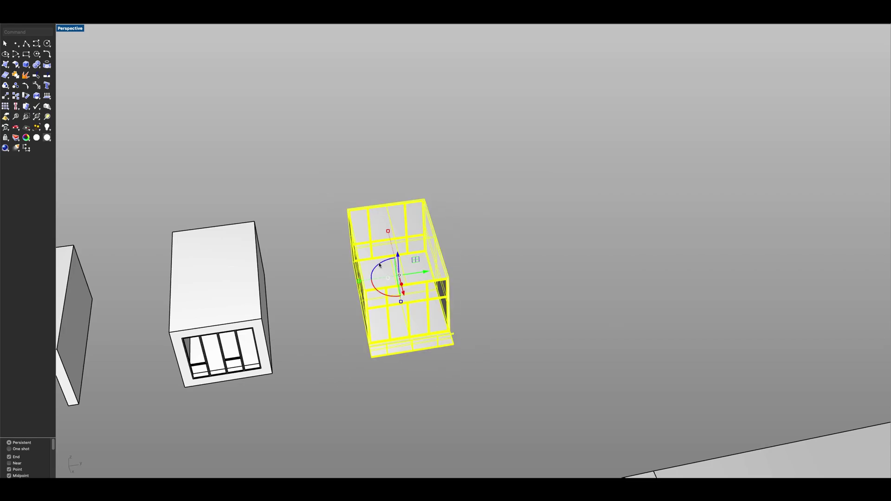
{"action": "scroll", "coordinate": [319, 326], "scroll_direction": "up", "scroll_amount": 4}
{"action": "type", "text": "opy"}
{"action": "key", "text": "Return"}
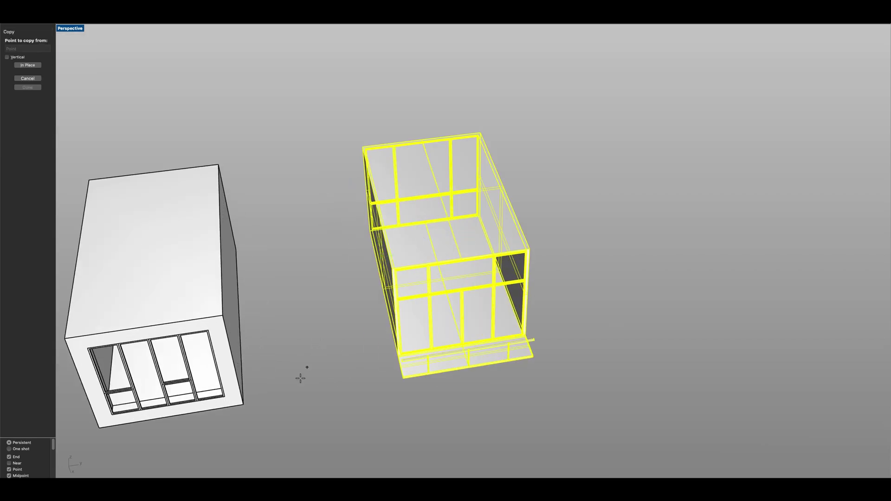
{"action": "left_click", "coordinate": [243, 404]}
{"action": "scroll", "coordinate": [545, 356], "scroll_direction": "up", "scroll_amount": 6}
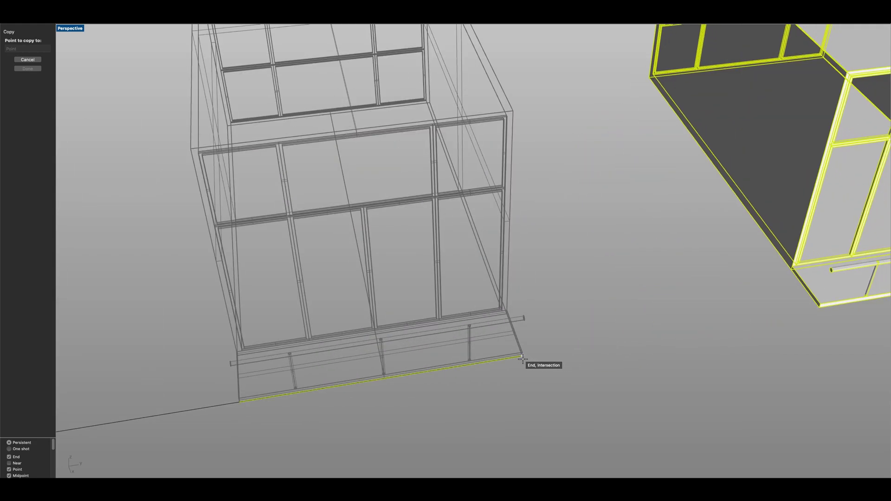
{"action": "left_click", "coordinate": [521, 355]}
{"action": "scroll", "coordinate": [523, 322], "scroll_direction": "down", "scroll_amount": 6}
{"action": "key", "text": "Return"}
{"action": "left_click", "coordinate": [572, 283]}
Step: Delete all six window frames from the copied module's end opposite the balcony, leaving that end open
{"action": "scroll", "coordinate": [580, 259], "scroll_direction": "down", "scroll_amount": 4}
{"action": "right_click_drag", "start_coordinate": [580, 254], "coordinate": [469, 324], "text": "shift"}
{"action": "scroll", "coordinate": [432, 313], "scroll_direction": "up", "scroll_amount": 8}
{"action": "scroll", "coordinate": [469, 324], "scroll_direction": "up", "scroll_amount": 5}
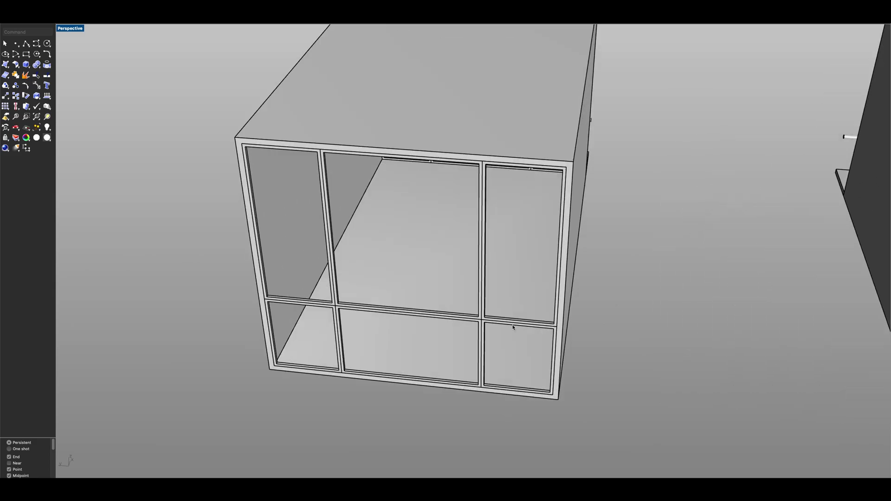
{"action": "left_click", "coordinate": [508, 321]}
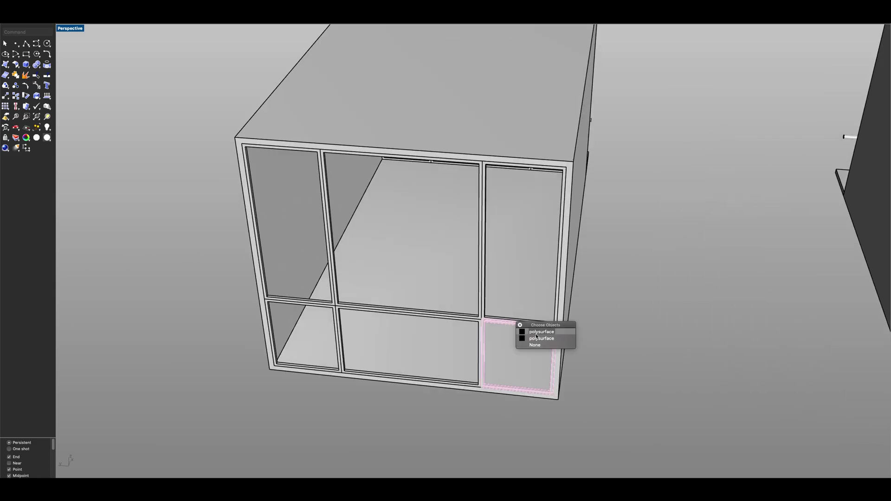
{"action": "left_click", "coordinate": [536, 334]}
{"action": "key", "text": "Delete"}
{"action": "left_click", "coordinate": [485, 319]}
{"action": "key", "text": "Delete"}
{"action": "left_click", "coordinate": [481, 319]}
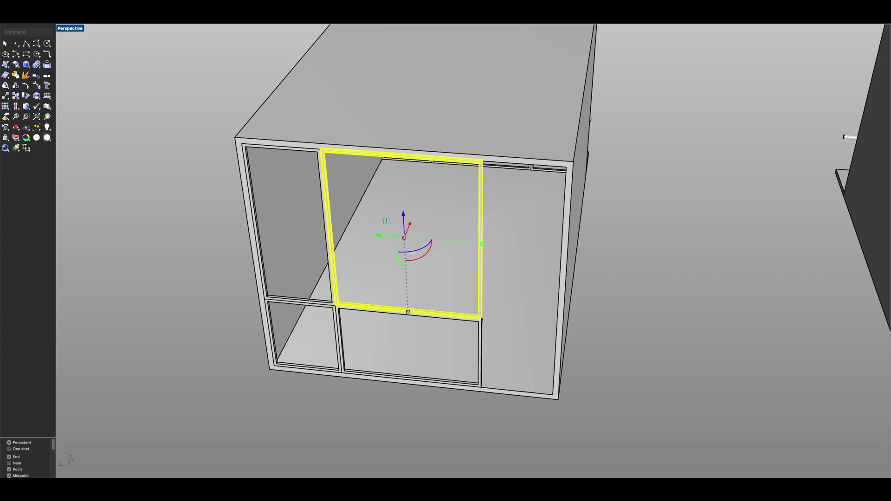
{"action": "key", "text": "Delete"}
{"action": "left_click", "coordinate": [479, 324]}
{"action": "key", "text": "Delete"}
{"action": "left_click", "coordinate": [332, 312]}
{"action": "key", "text": "Delete"}
{"action": "left_click", "coordinate": [334, 304]}
{"action": "key", "text": "Delete"}
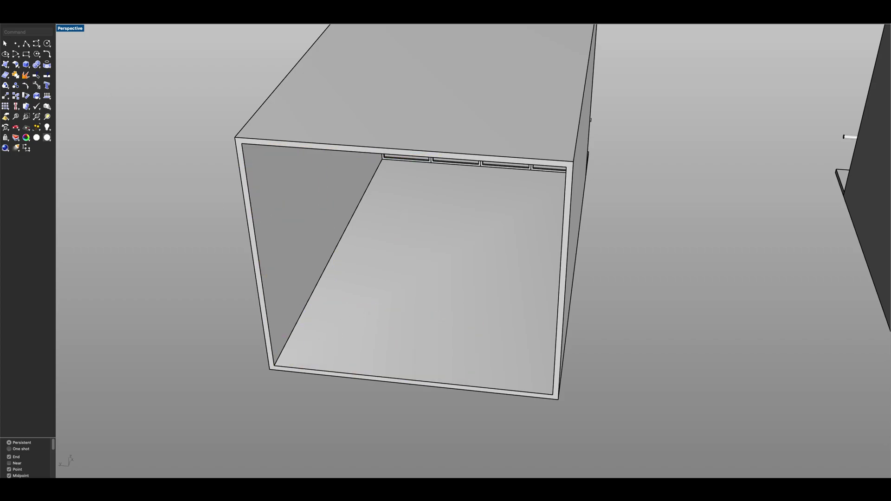
{"action": "left_click", "coordinate": [26, 45]}
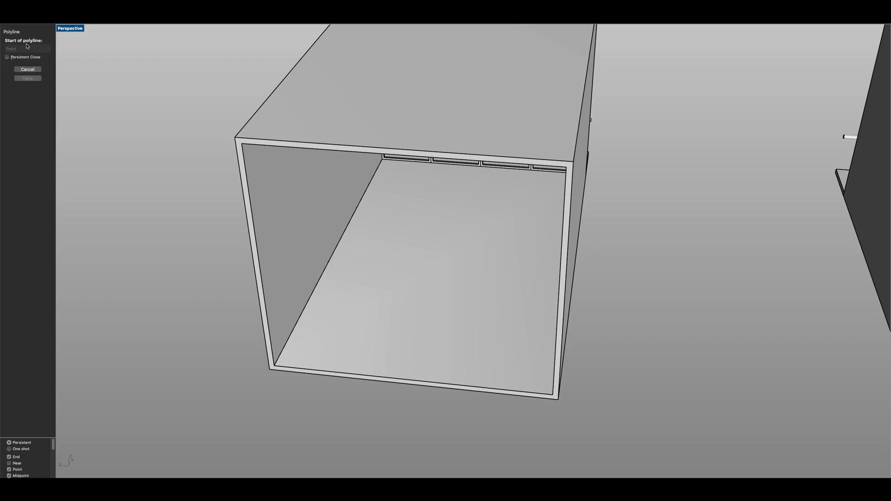
{"action": "left_click", "coordinate": [271, 368]}
{"action": "key", "text": "Escape"}
Step: Draw a closed polyline through the four inner corners of the copied module's open end
{"action": "scroll", "coordinate": [285, 374], "scroll_direction": "up", "scroll_amount": 4}
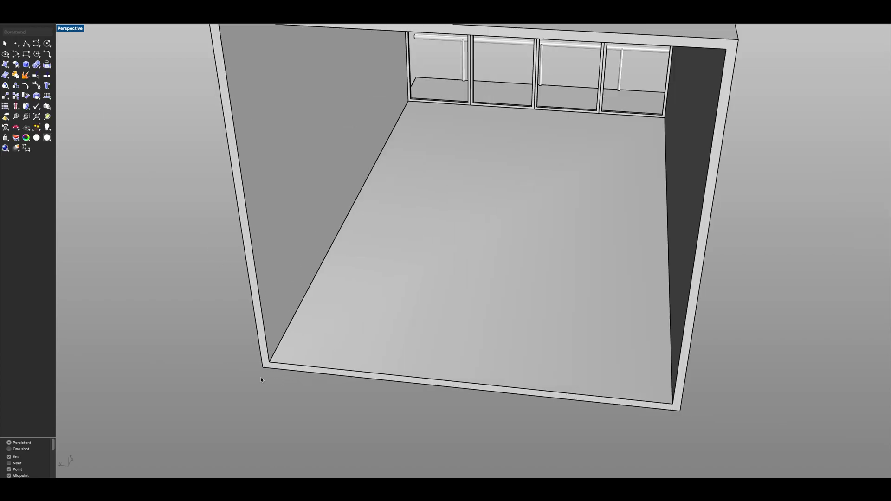
{"action": "key", "text": "Return"}
{"action": "left_click", "coordinate": [269, 362]}
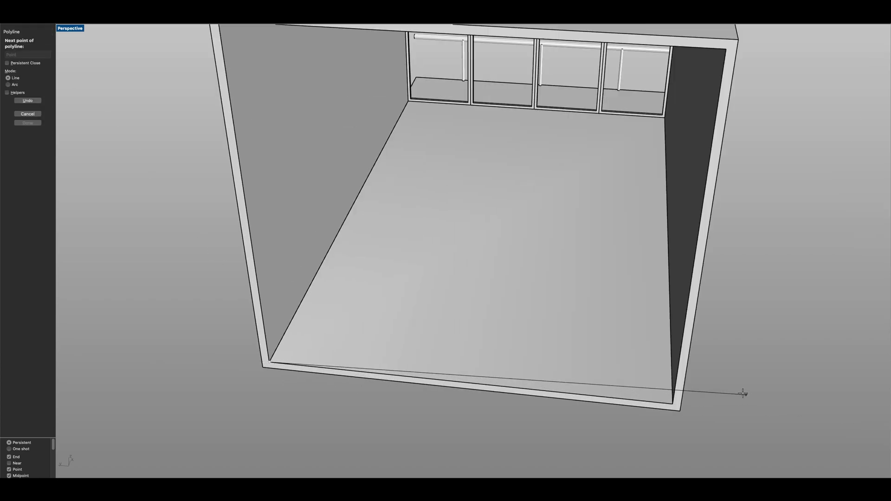
{"action": "left_click", "coordinate": [670, 406]}
{"action": "right_click_drag", "start_coordinate": [670, 406], "coordinate": [706, 255]}
{"action": "left_click", "coordinate": [694, 228]}
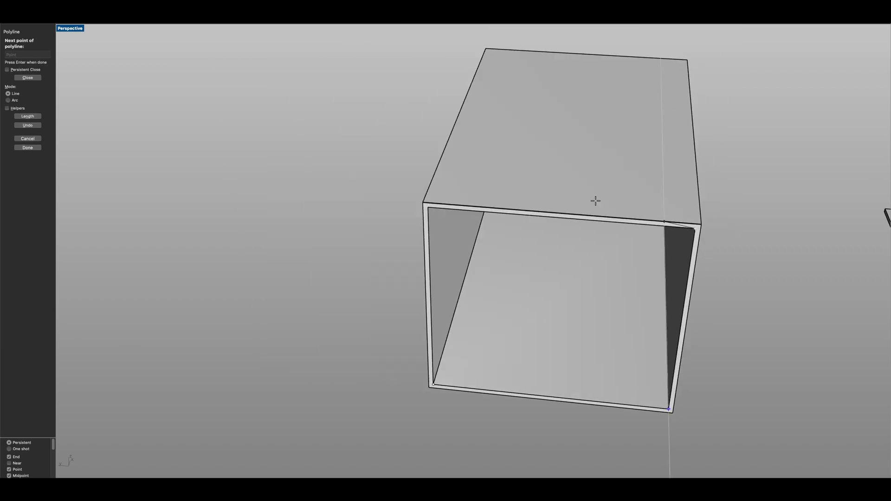
{"action": "left_click", "coordinate": [427, 209]}
{"action": "scroll", "coordinate": [457, 282], "scroll_direction": "up", "scroll_amount": 3}
{"action": "left_click", "coordinate": [455, 303]}
{"action": "key", "text": "Return"}
Step: Extrude the opening's outline curve by a distance of 0.05
{"action": "left_click", "coordinate": [419, 294]}
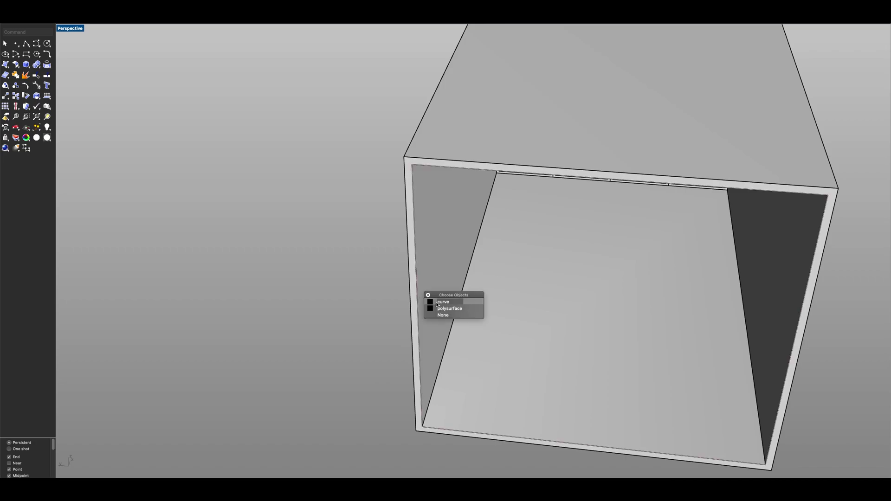
{"action": "left_click", "coordinate": [442, 304]}
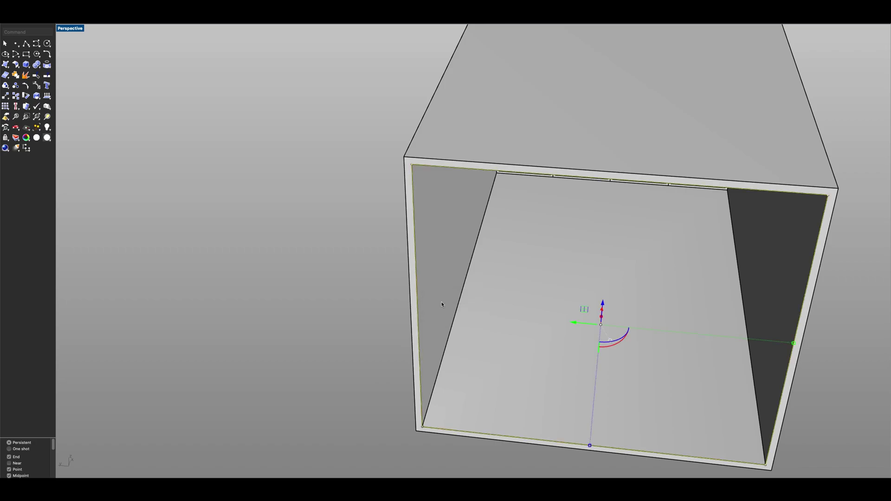
{"action": "type", "text": "extrude"}
{"action": "key", "text": "Return"}
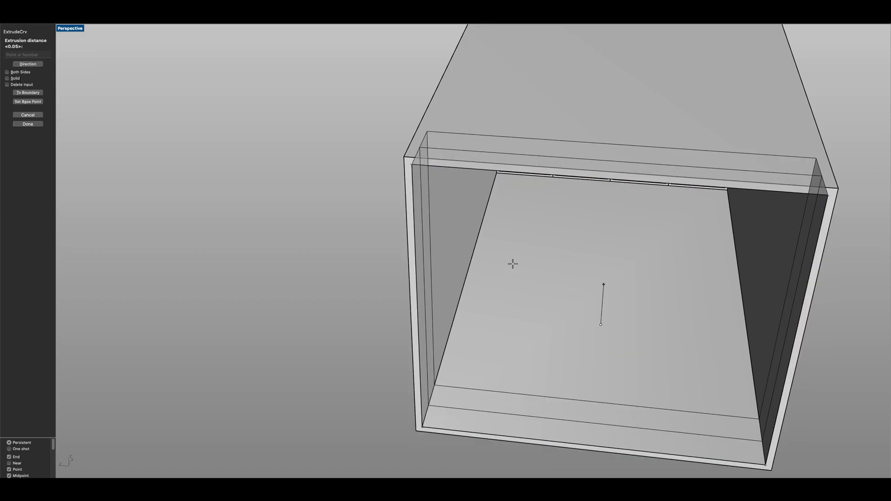
{"action": "key", "text": "Return"}
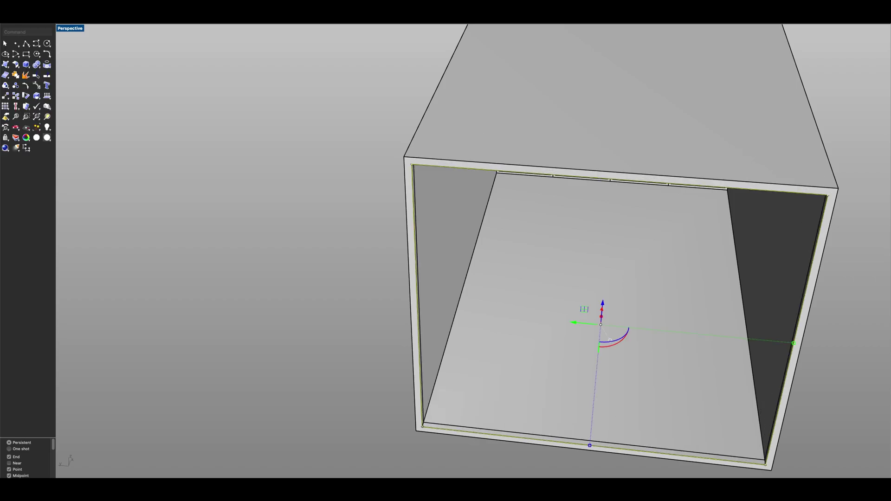
Step: Cap the thin extrusion inside the copied module's open end to make it a closed solid
{"action": "left_click", "coordinate": [396, 374]}
{"action": "left_click", "coordinate": [432, 426]}
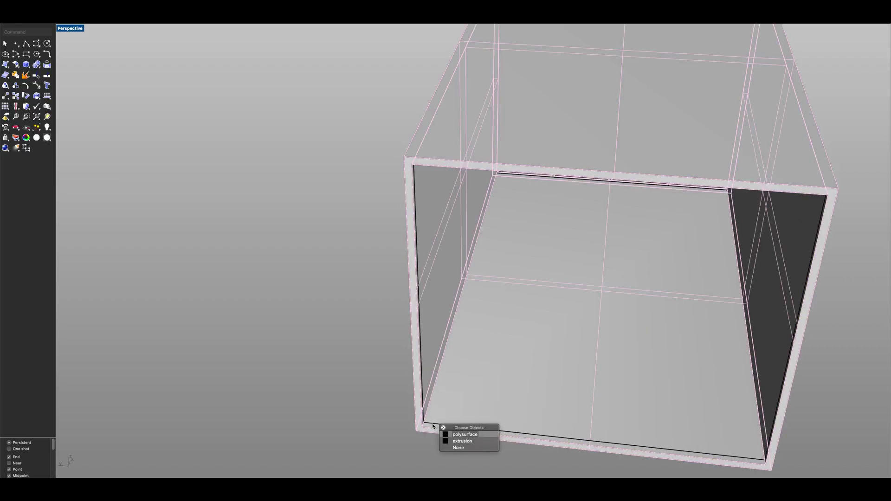
{"action": "left_click", "coordinate": [462, 441]}
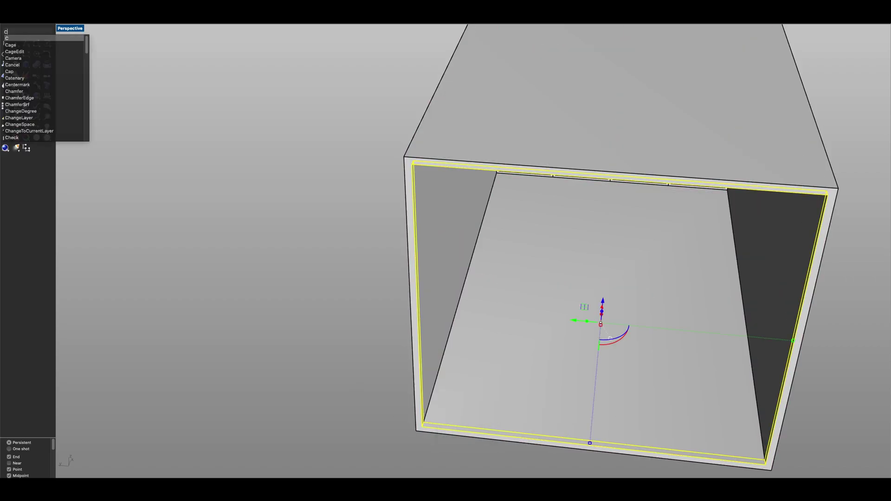
{"action": "type", "text": "cap"}
{"action": "key", "text": "Return"}
{"action": "left_click", "coordinate": [358, 388]}
Step: Examine the row of finished modules and the whole site model beside it
{"action": "scroll", "coordinate": [397, 313], "scroll_direction": "down", "scroll_amount": 6}
{"action": "right_click_drag", "start_coordinate": [509, 281], "coordinate": [469, 318]}
{"action": "scroll", "coordinate": [419, 327], "scroll_direction": "down", "scroll_amount": 10}
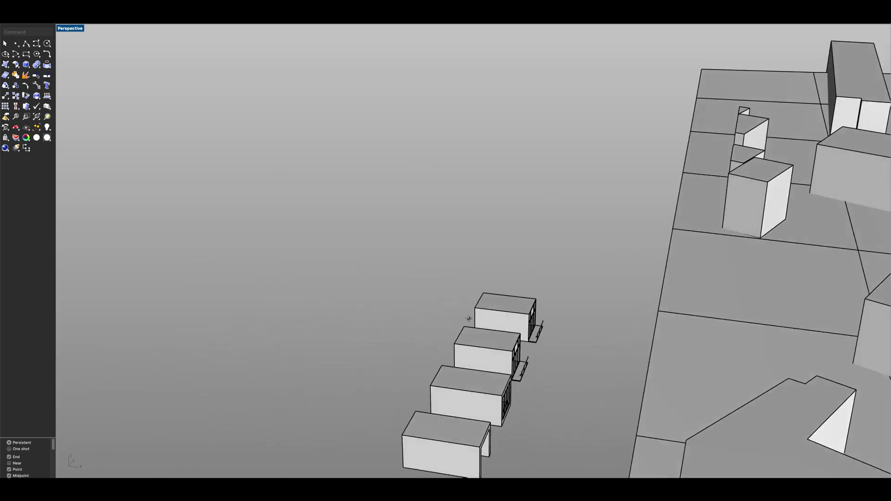
{"action": "scroll", "coordinate": [471, 318], "scroll_direction": "down", "scroll_amount": 7}
{"action": "right_click_drag", "start_coordinate": [567, 353], "coordinate": [292, 339], "text": "shift"}
{"action": "scroll", "coordinate": [364, 325], "scroll_direction": "down", "scroll_amount": 4}
{"action": "right_click_drag", "start_coordinate": [468, 342], "coordinate": [482, 351]}
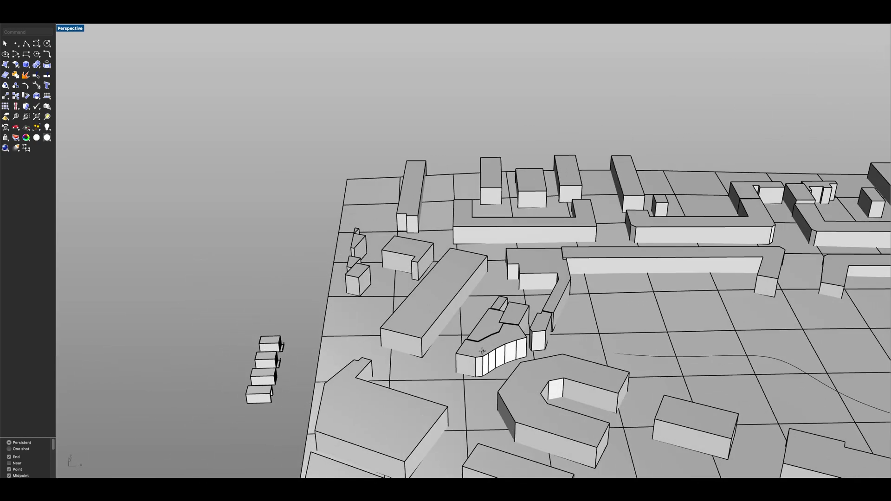
{"action": "right_click_drag", "start_coordinate": [596, 349], "coordinate": [423, 271], "text": "shift"}
{"action": "scroll", "coordinate": [400, 297], "scroll_direction": "down", "scroll_amount": 4}
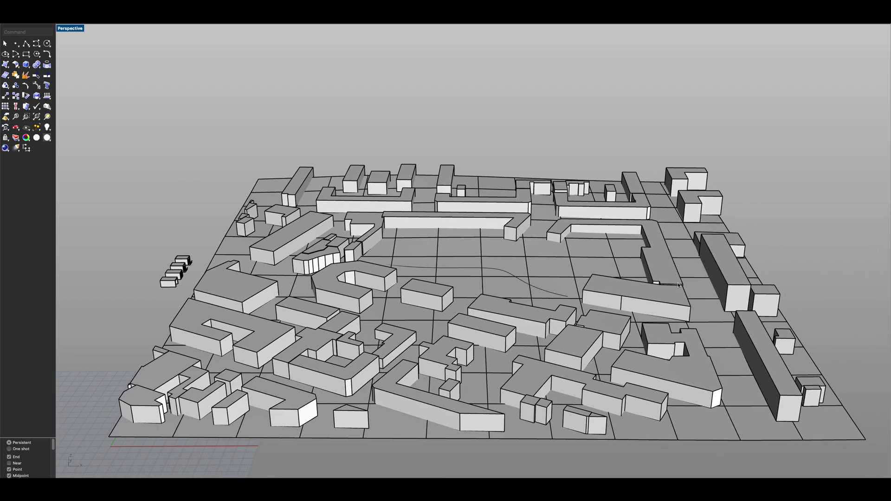
{"action": "scroll", "coordinate": [781, 49], "scroll_direction": "down", "scroll_amount": 3}
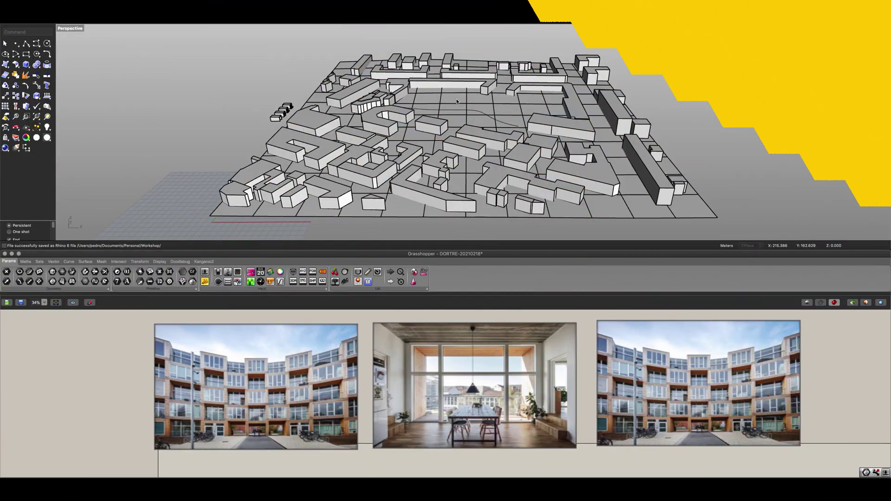
Step: In Grasshopper, add a Curve parameter and reference the S-shaped guide curve in the site's open area
{"action": "scroll", "coordinate": [458, 103], "scroll_direction": "up", "scroll_amount": 6}
{"action": "right_click_drag", "start_coordinate": [437, 118], "coordinate": [459, 112]}
{"action": "scroll", "coordinate": [398, 364], "scroll_direction": "down", "scroll_amount": 1}
{"action": "right_click_drag", "start_coordinate": [272, 442], "coordinate": [348, 347]}
{"action": "scroll", "coordinate": [377, 374], "scroll_direction": "up", "scroll_amount": 4}
{"action": "double_click", "coordinate": [309, 381]}
{"action": "type", "text": "curve"}
{"action": "left_click", "coordinate": [307, 376]}
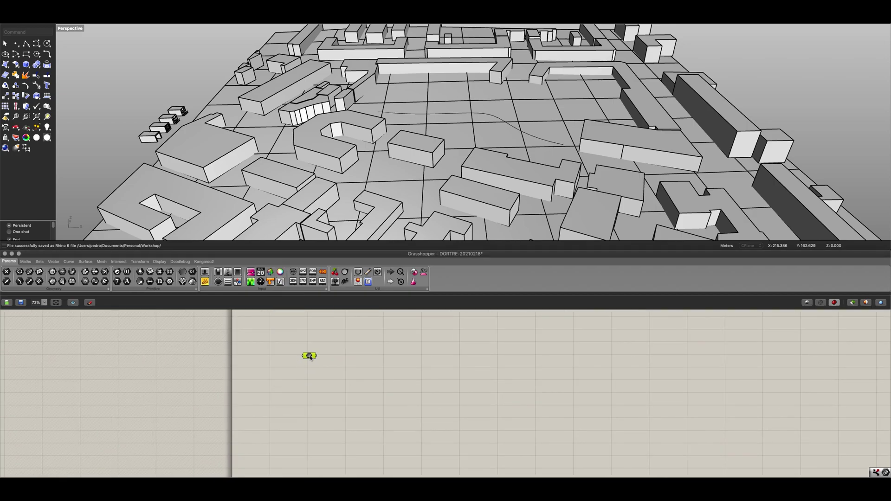
{"action": "right_click", "coordinate": [310, 357]}
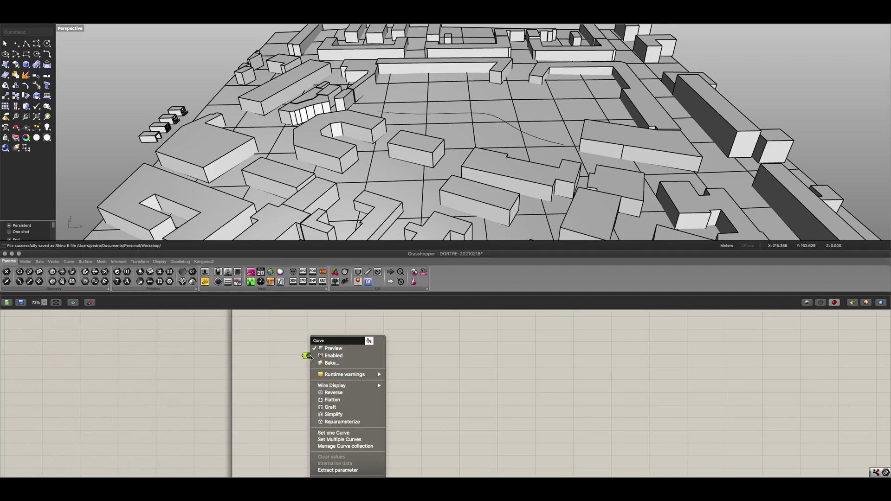
{"action": "left_click", "coordinate": [347, 434]}
{"action": "left_click", "coordinate": [496, 119]}
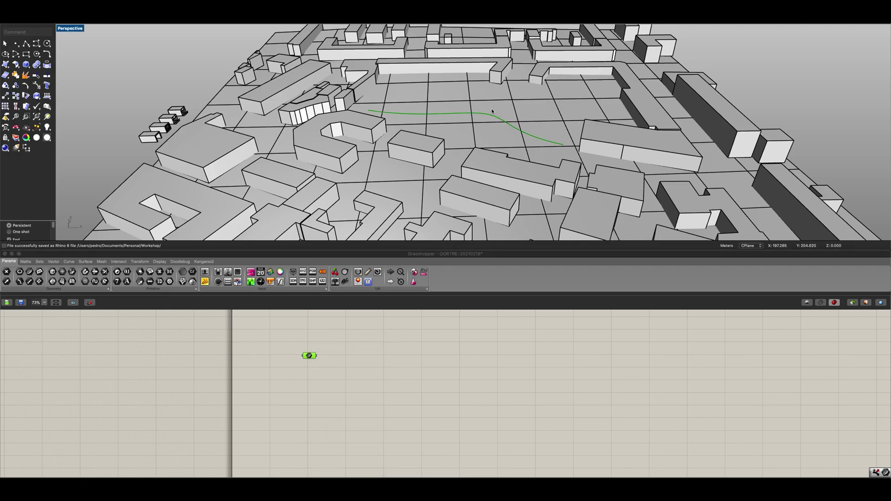
Step: Add a Linear Array component and feed the referenced guide curve into its Geometry input
{"action": "scroll", "coordinate": [493, 109], "scroll_direction": "up", "scroll_amount": 5}
{"action": "scroll", "coordinate": [327, 350], "scroll_direction": "up", "scroll_amount": 4}
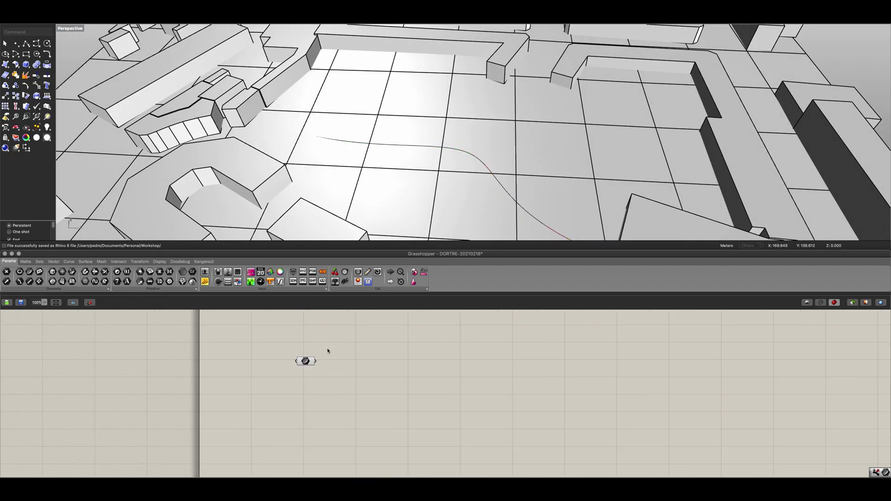
{"action": "double_click", "coordinate": [322, 398]}
{"action": "type", "text": "ar"}
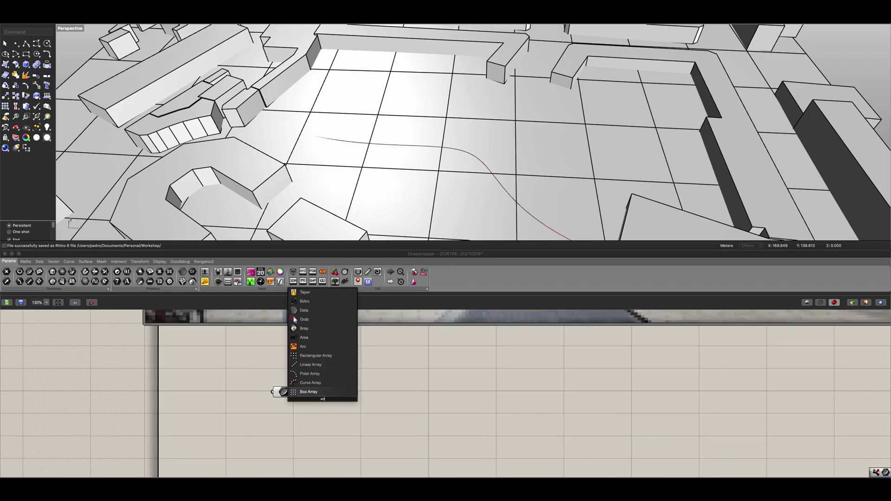
{"action": "key", "text": "Up"}
{"action": "key", "text": "Up"}
{"action": "key", "text": "Up"}
{"action": "key", "text": "Return"}
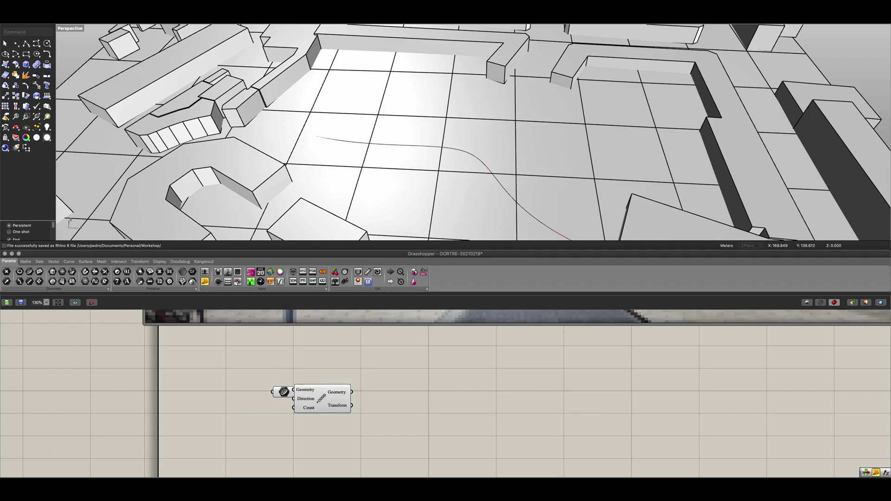
{"action": "left_click_drag", "start_coordinate": [328, 398], "coordinate": [363, 402]}
{"action": "mouse_move", "coordinate": [451, 152]}
{"action": "right_mouse_down"}
{"action": "mouse_move", "coordinate": [414, 152]}
{"action": "mouse_move", "coordinate": [438, 152]}
{"action": "right_mouse_up"}
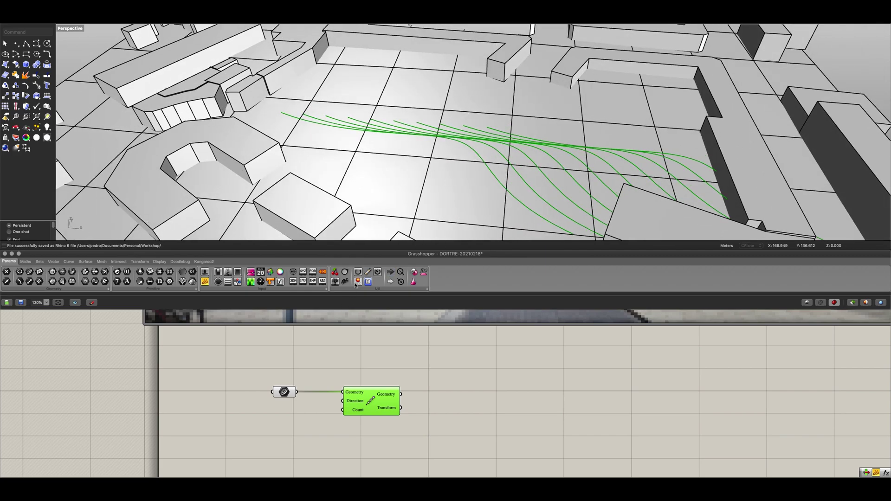
Step: Add a Unit Z vector, connect it to the array's Direction input and place it between the Curve parameter and the array
{"action": "double_click", "coordinate": [298, 425]}
{"action": "type", "text": "z"}
{"action": "left_click", "coordinate": [295, 422]}
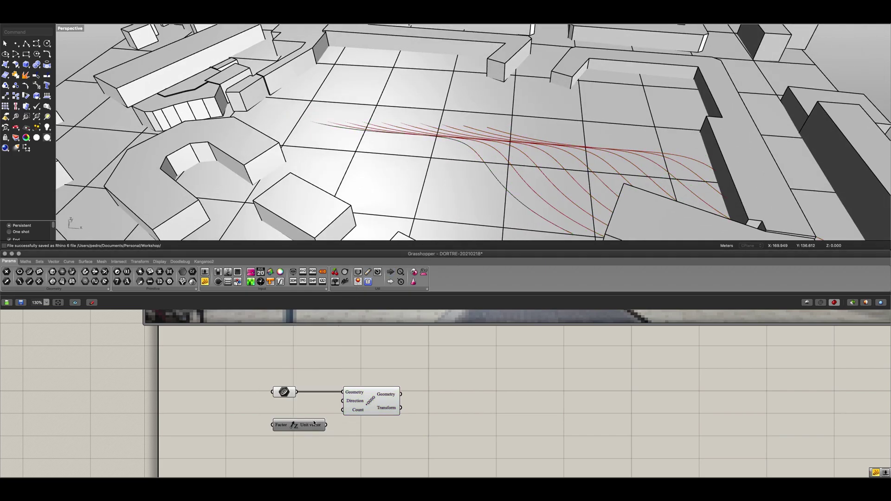
{"action": "left_click_drag", "start_coordinate": [363, 409], "coordinate": [364, 406]}
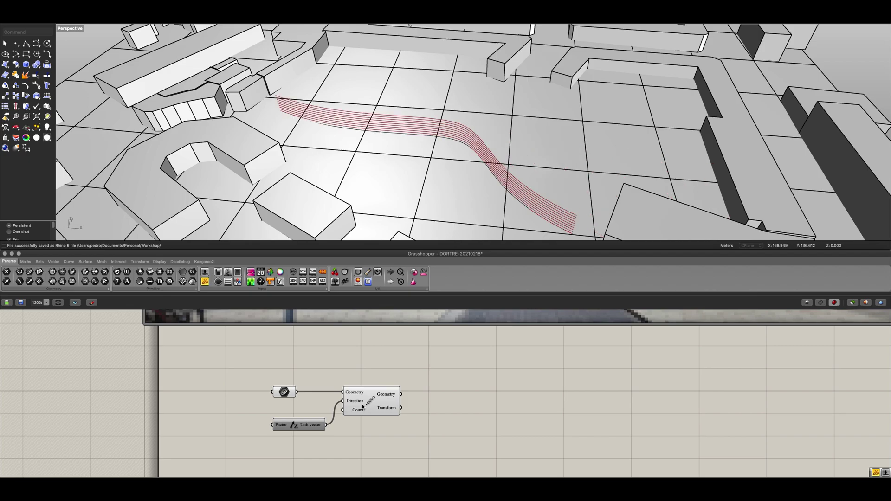
{"action": "left_click", "coordinate": [363, 405]}
{"action": "left_click_drag", "start_coordinate": [310, 425], "coordinate": [266, 392]}
{"action": "right_click_drag", "start_coordinate": [327, 358], "coordinate": [427, 351]}
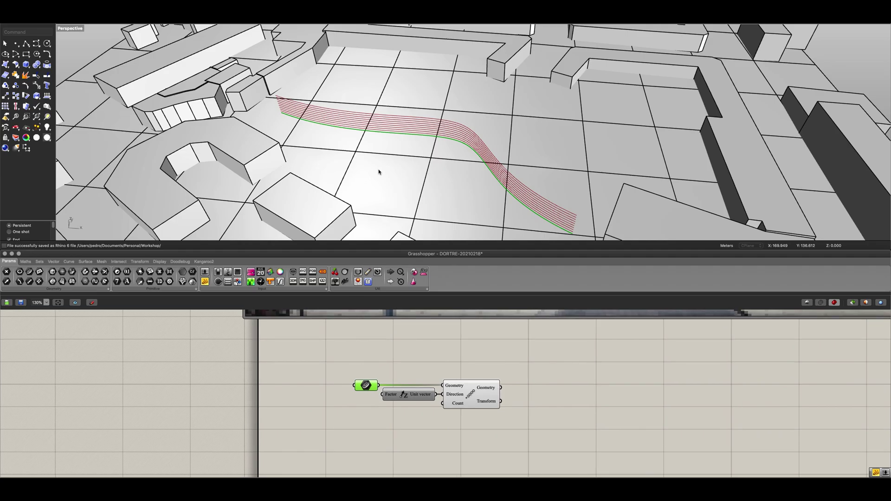
Step: Set the Unit Z factor to 4.7 with a connected panel placed beside the vector component
{"action": "scroll", "coordinate": [379, 172], "scroll_direction": "down", "scroll_amount": 8}
{"action": "right_click_drag", "start_coordinate": [264, 144], "coordinate": [377, 175], "text": "shift"}
{"action": "scroll", "coordinate": [378, 175], "scroll_direction": "up", "scroll_amount": 8}
{"action": "right_click_drag", "start_coordinate": [241, 188], "coordinate": [190, 186]}
{"action": "right_click_drag", "start_coordinate": [513, 167], "coordinate": [372, 119], "text": "shift"}
{"action": "double_click", "coordinate": [343, 409]}
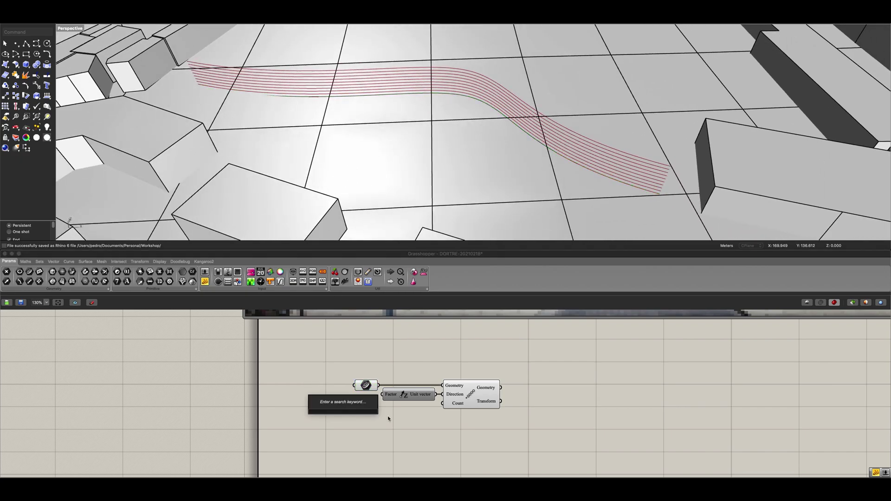
{"action": "type", "text": "//4.7"}
{"action": "key", "text": "Return"}
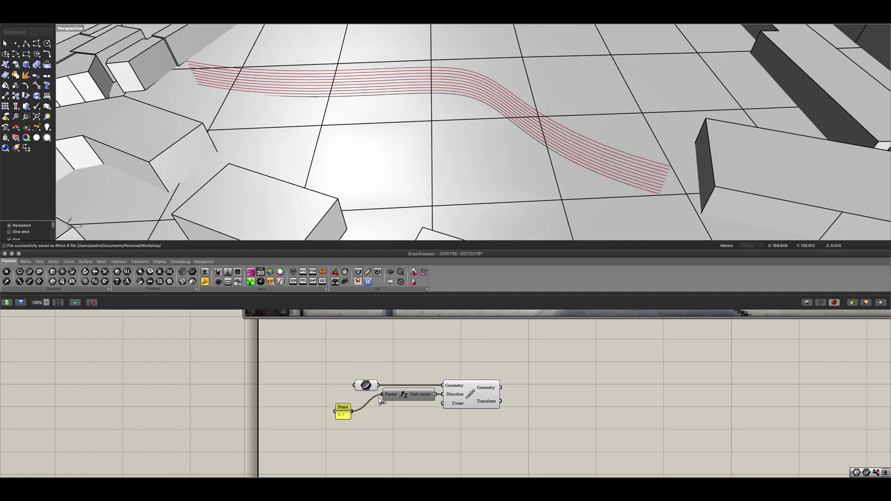
{"action": "right_click_drag", "start_coordinate": [464, 132], "coordinate": [430, 138]}
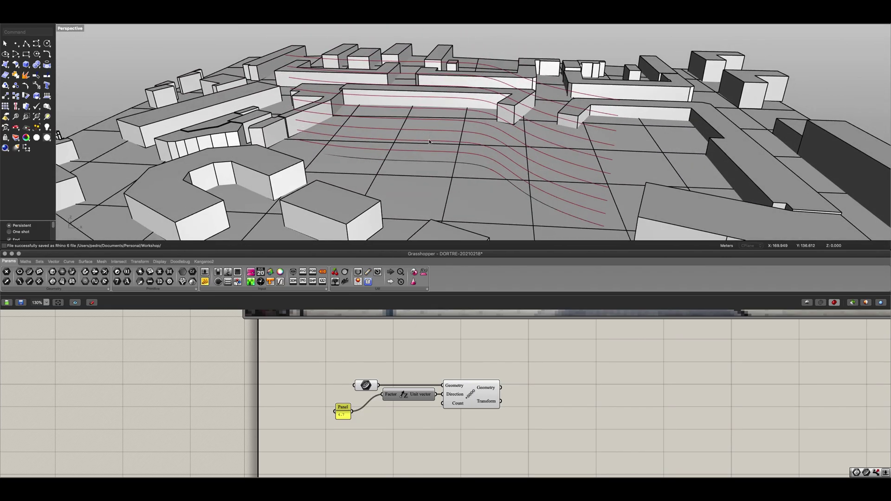
{"action": "left_click_drag", "start_coordinate": [345, 412], "coordinate": [349, 394]}
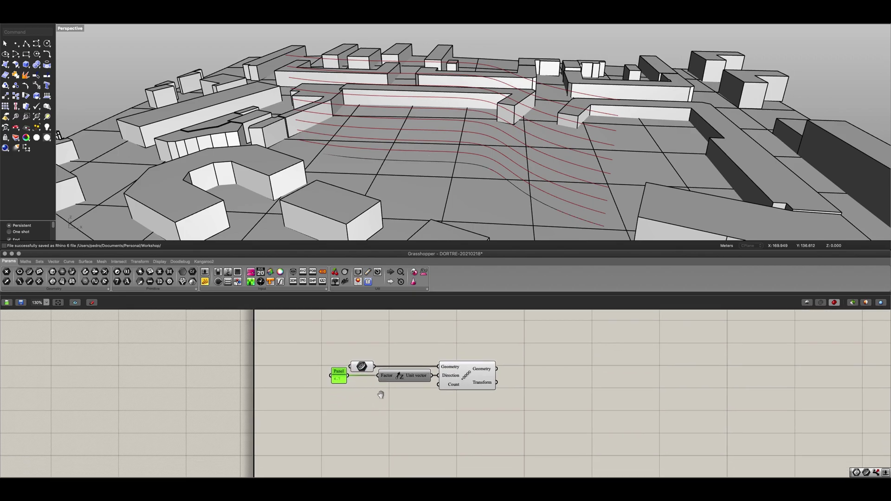
Step: Set the Linear Array's Count to 5 with a panel and align that panel beneath the Curve parameter
{"action": "right_click_drag", "start_coordinate": [379, 395], "coordinate": [358, 455]}
{"action": "scroll", "coordinate": [353, 443], "scroll_direction": "down", "scroll_amount": 4}
{"action": "right_click_drag", "start_coordinate": [398, 431], "coordinate": [360, 471]}
{"action": "right_click_drag", "start_coordinate": [483, 374], "coordinate": [491, 354]}
{"action": "right_click_drag", "start_coordinate": [427, 436], "coordinate": [484, 319]}
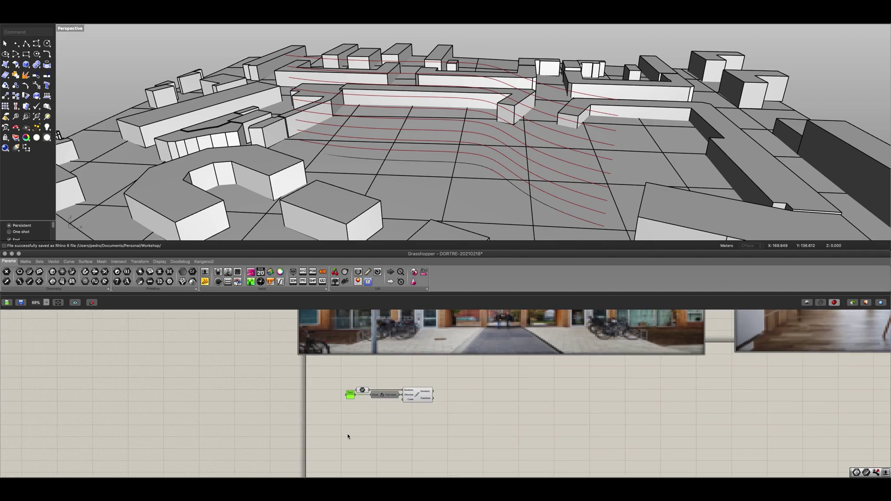
{"action": "scroll", "coordinate": [378, 410], "scroll_direction": "up", "scroll_amount": 5}
{"action": "double_click", "coordinate": [378, 409]}
{"action": "type", "text": "5"}
{"action": "key", "text": "Return"}
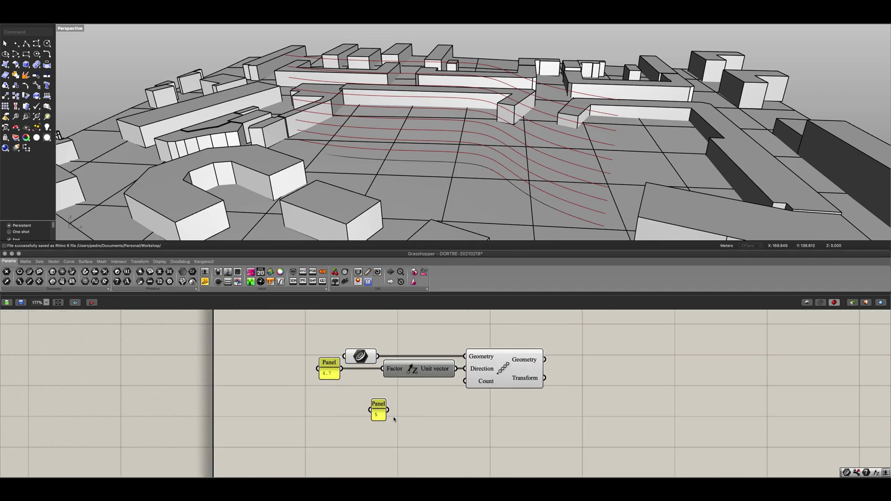
{"action": "left_click_drag", "start_coordinate": [389, 411], "coordinate": [457, 390]}
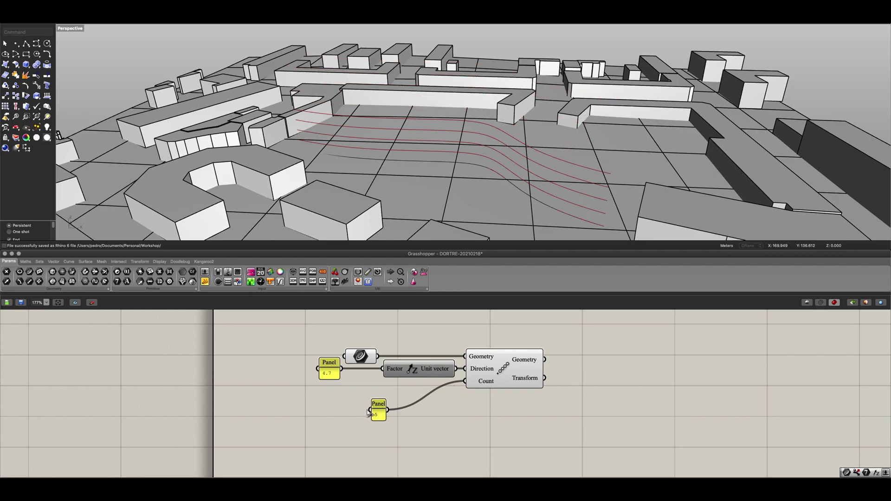
{"action": "left_click_drag", "start_coordinate": [372, 410], "coordinate": [359, 382]}
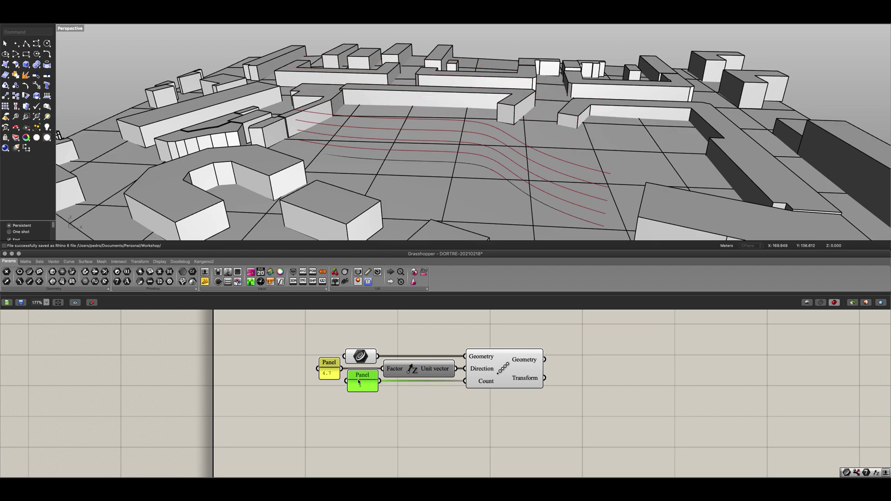
Step: Add a Divide Curve component and connect the array's Geometry output to its Curve input
{"action": "scroll", "coordinate": [373, 397], "scroll_direction": "right", "scroll_amount": 5}
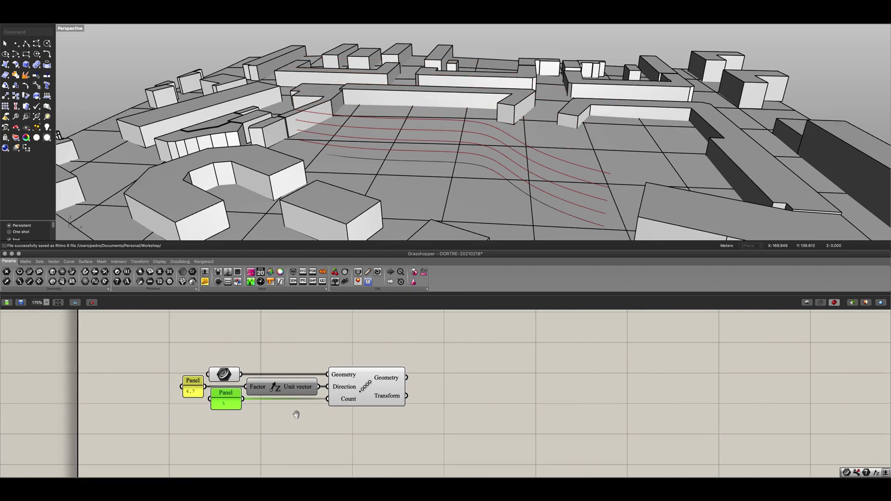
{"action": "double_click", "coordinate": [425, 390]}
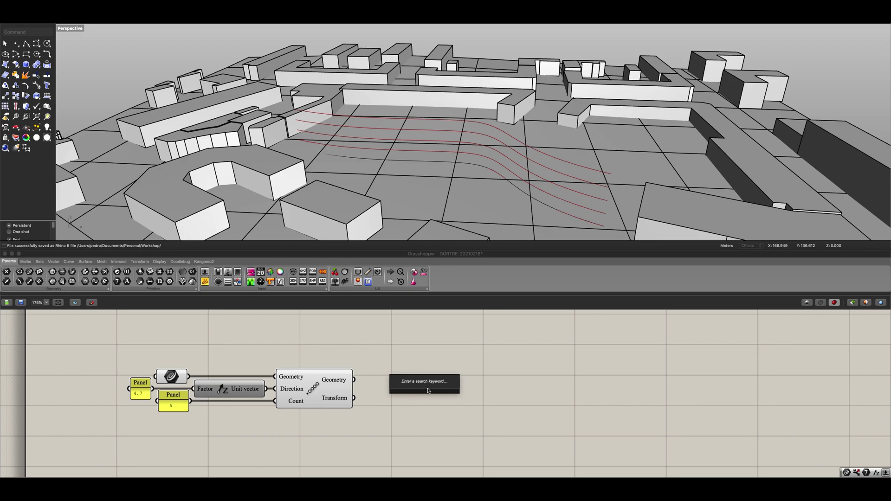
{"action": "type", "text": "div"}
{"action": "key", "text": "Up"}
{"action": "key", "text": "Return"}
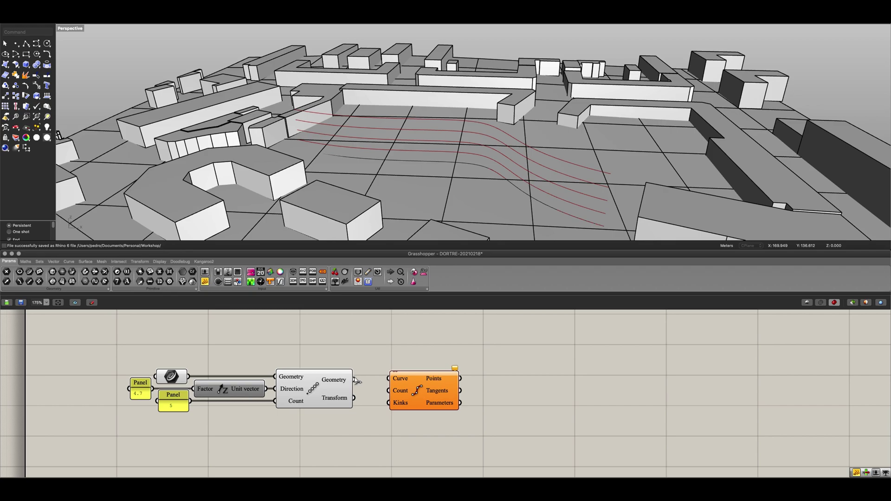
{"action": "left_click_drag", "start_coordinate": [416, 393], "coordinate": [551, 391]}
{"action": "right_click_drag", "start_coordinate": [423, 169], "coordinate": [416, 178]}
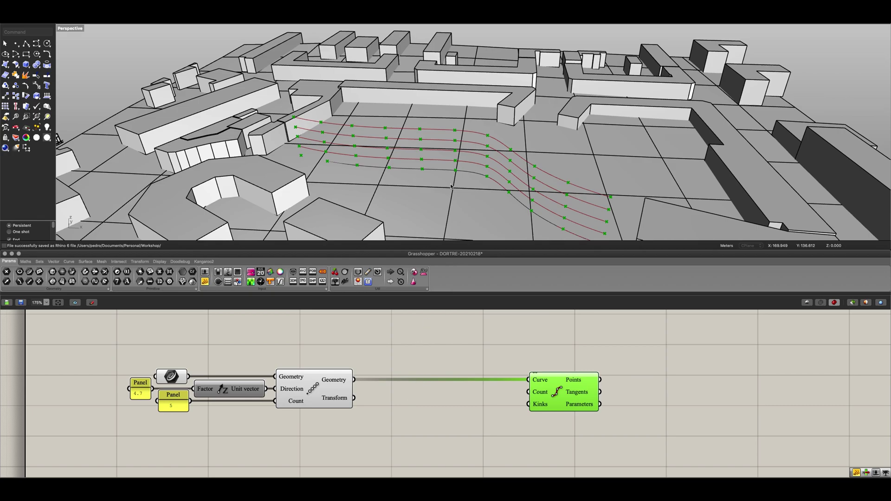
Step: Set the Divide Curve's Count to 31 with a connected panel placed next to it
{"action": "scroll", "coordinate": [425, 376], "scroll_direction": "down", "scroll_amount": 3}
{"action": "double_click", "coordinate": [422, 402]}
{"action": "type", "text": "panel"}
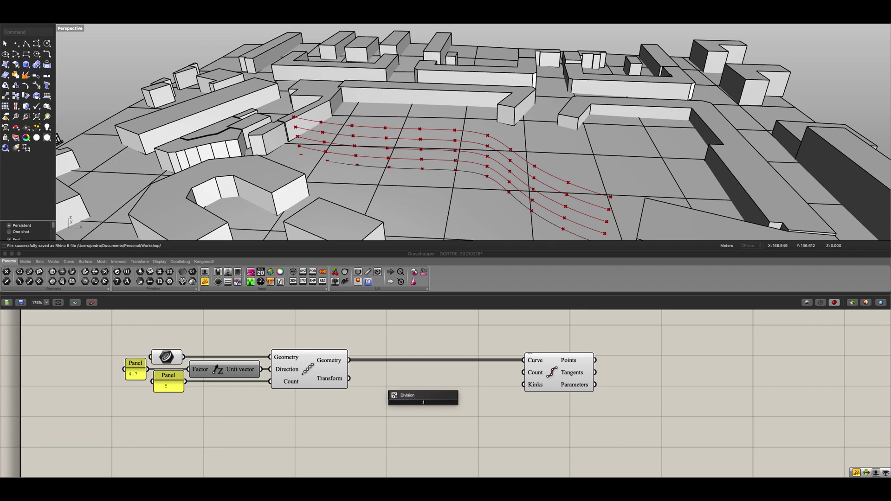
{"action": "key", "text": "Return"}
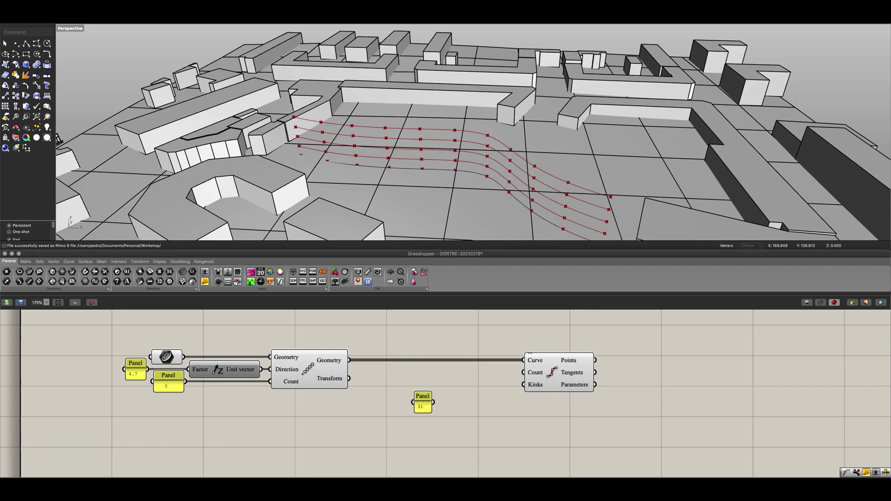
{"action": "left_click_drag", "start_coordinate": [433, 402], "coordinate": [523, 372]}
{"action": "left_click_drag", "start_coordinate": [425, 406], "coordinate": [487, 377]}
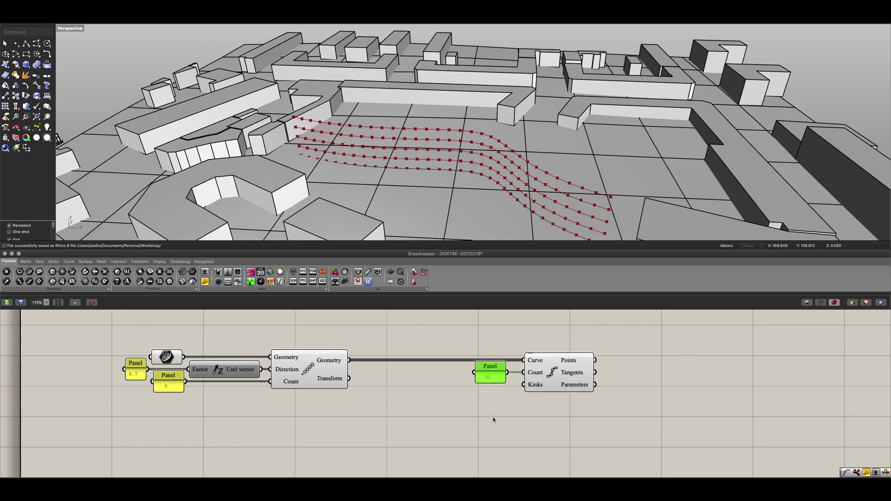
Step: Move the Divide Curve component and its count panel together closer to the Linear Array
{"action": "right_click_drag", "start_coordinate": [549, 413], "coordinate": [526, 422]}
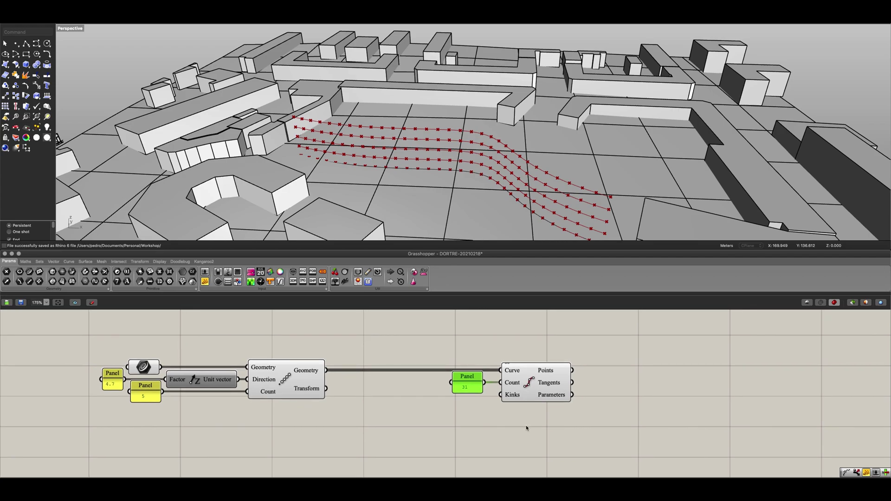
{"action": "left_click_drag", "start_coordinate": [526, 427], "coordinate": [452, 380]}
{"action": "left_click_drag", "start_coordinate": [540, 383], "coordinate": [429, 381]}
{"action": "left_click", "coordinate": [441, 429]}
Step: Add a Line SDL component on the far side of Divide Curve from the Linear Array
{"action": "right_click_drag", "start_coordinate": [490, 397], "coordinate": [450, 389]}
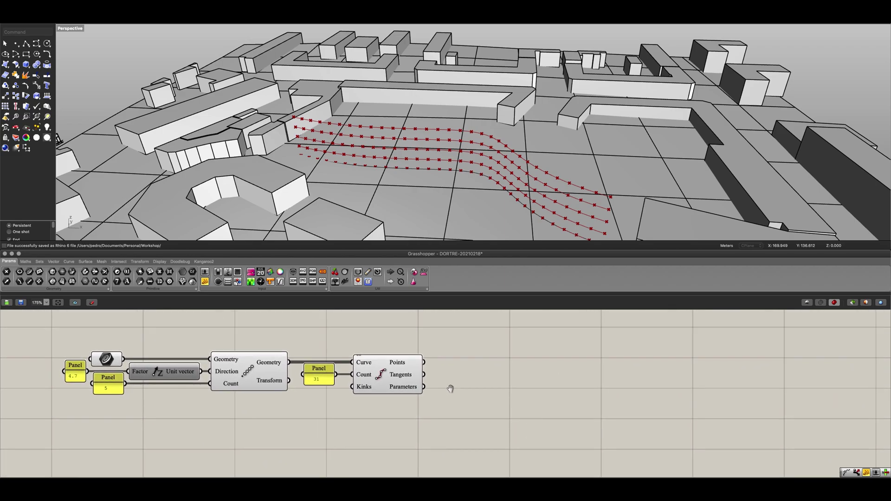
{"action": "double_click", "coordinate": [539, 383]}
{"action": "type", "text": "sdl"}
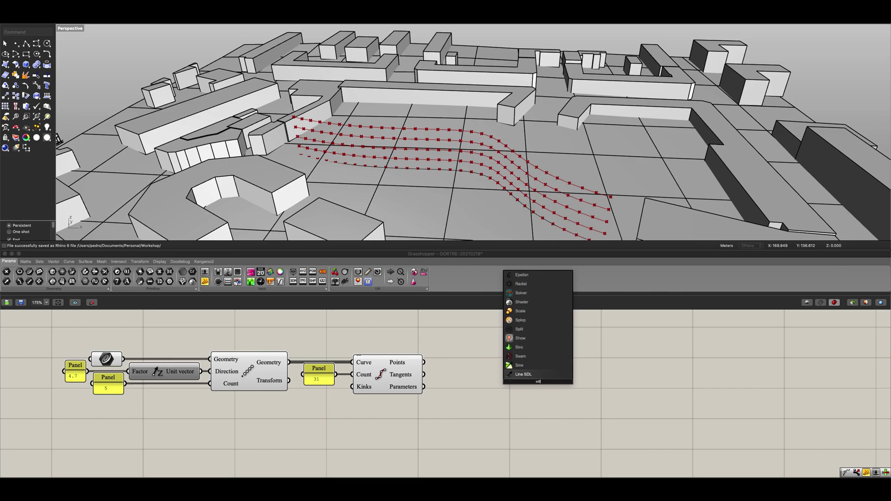
{"action": "key", "text": "Return"}
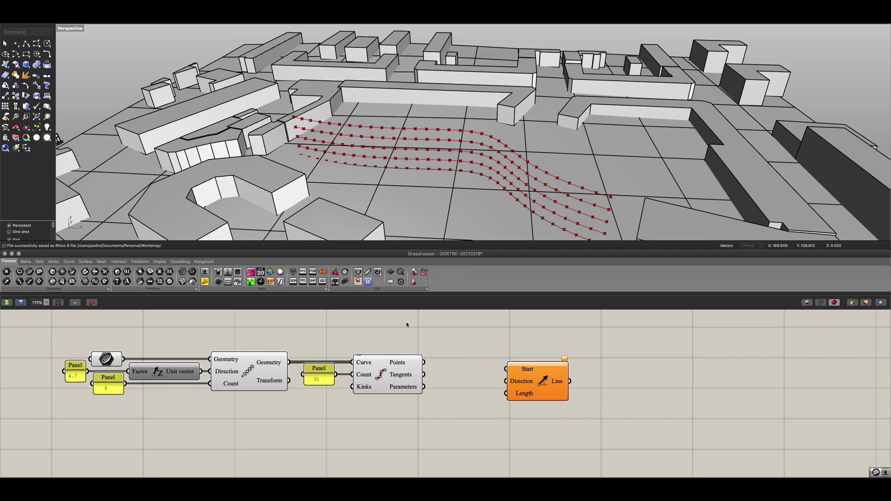
Step: Connect Divide Curve's Points output to the Line SDL's Start input and its Tangents output to Direction
{"action": "left_click_drag", "start_coordinate": [424, 362], "coordinate": [598, 399]}
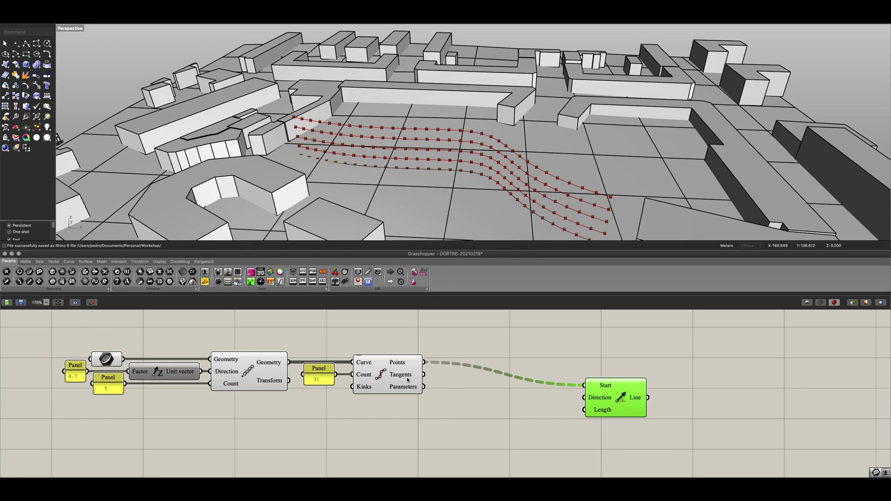
{"action": "mouse_move", "coordinate": [411, 378]}
{"action": "right_click_drag", "start_coordinate": [483, 398], "coordinate": [481, 388]}
{"action": "left_click_drag", "start_coordinate": [421, 362], "coordinate": [583, 386]}
{"action": "scroll", "coordinate": [441, 153], "scroll_direction": "up", "scroll_amount": 6}
{"action": "right_click_drag", "start_coordinate": [442, 153], "coordinate": [417, 153]}
{"action": "scroll", "coordinate": [314, 154], "scroll_direction": "up", "scroll_amount": 6}
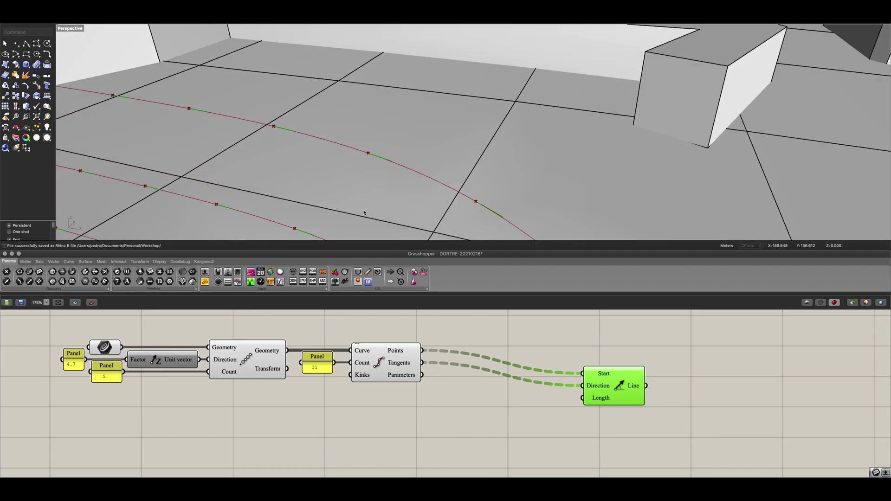
Step: Add a Rotate component below the wires and feed Divide Curve's Tangents into its Geometry input
{"action": "left_click", "coordinate": [461, 392]}
{"action": "double_click", "coordinate": [464, 397]}
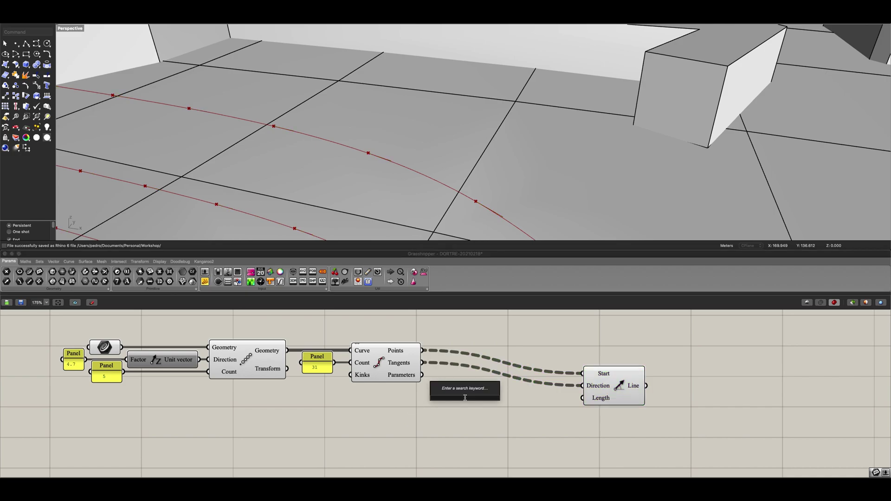
{"action": "type", "text": "rotate"}
{"action": "key", "text": "Return"}
{"action": "left_click_drag", "start_coordinate": [463, 398], "coordinate": [497, 405]}
{"action": "left_click_drag", "start_coordinate": [422, 375], "coordinate": [460, 393]}
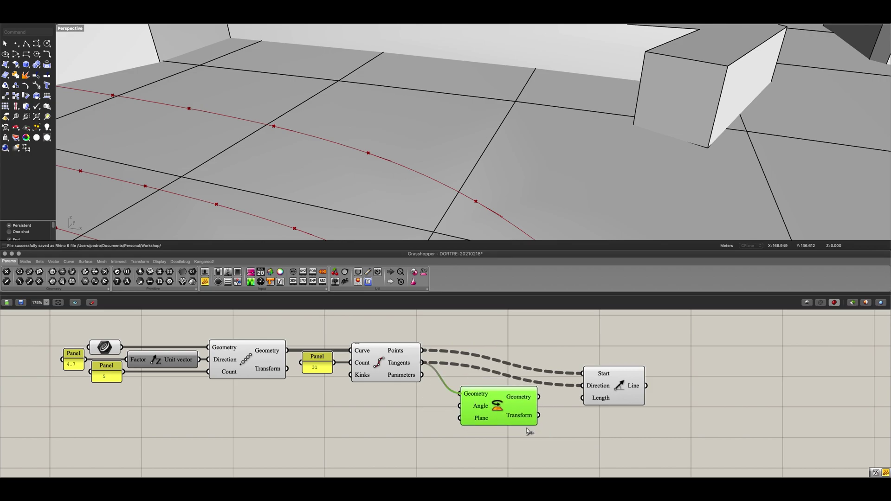
Step: Connect Rotate's Geometry output to the Line SDL's Direction input and space the two components farther apart
{"action": "mouse_move", "coordinate": [539, 397]}
{"action": "left_mouse_down"}
{"action": "mouse_move", "coordinate": [583, 398]}
{"action": "mouse_move", "coordinate": [583, 386]}
{"action": "left_mouse_up"}
{"action": "left_click", "coordinate": [618, 385]}
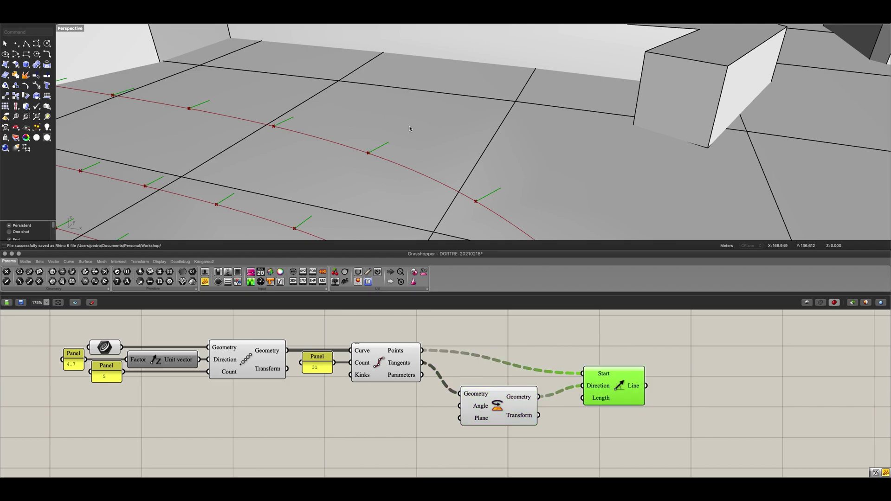
{"action": "scroll", "coordinate": [410, 128], "scroll_direction": "down", "scroll_amount": 10}
{"action": "right_click_drag", "start_coordinate": [409, 128], "coordinate": [449, 157]}
{"action": "left_click_drag", "start_coordinate": [620, 395], "coordinate": [659, 381]}
{"action": "left_click_drag", "start_coordinate": [523, 416], "coordinate": [520, 400]}
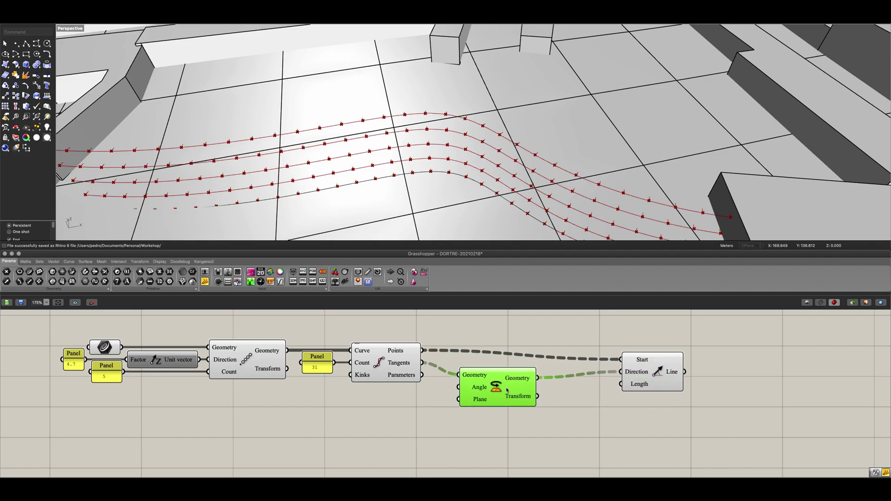
Step: Measure the length of the open-ended housing module along its long bottom edge with the Distance command
{"action": "scroll", "coordinate": [528, 146], "scroll_direction": "down", "scroll_amount": 10}
{"action": "scroll", "coordinate": [411, 144], "scroll_direction": "up", "scroll_amount": 6}
{"action": "right_click_drag", "start_coordinate": [391, 149], "coordinate": [291, 142]}
{"action": "scroll", "coordinate": [341, 153], "scroll_direction": "up", "scroll_amount": 6}
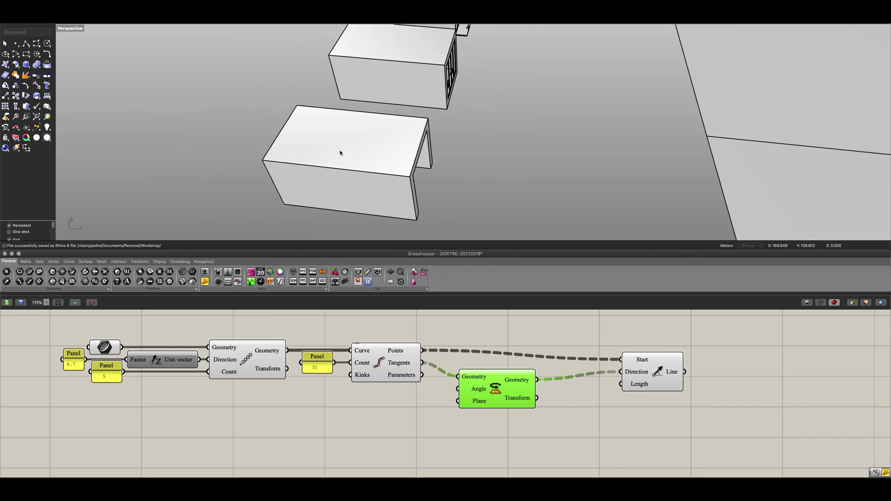
{"action": "left_click", "coordinate": [317, 172]}
{"action": "type", "text": "Distance"}
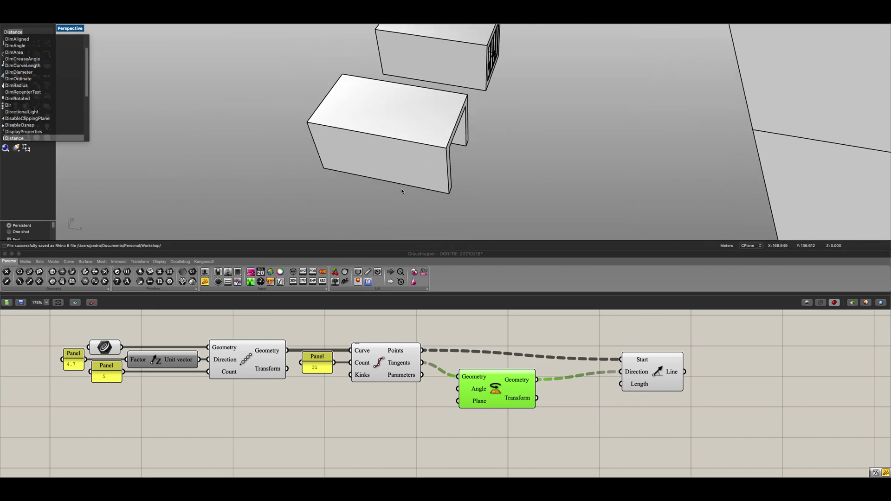
{"action": "key", "text": "Return"}
{"action": "left_click", "coordinate": [324, 169]}
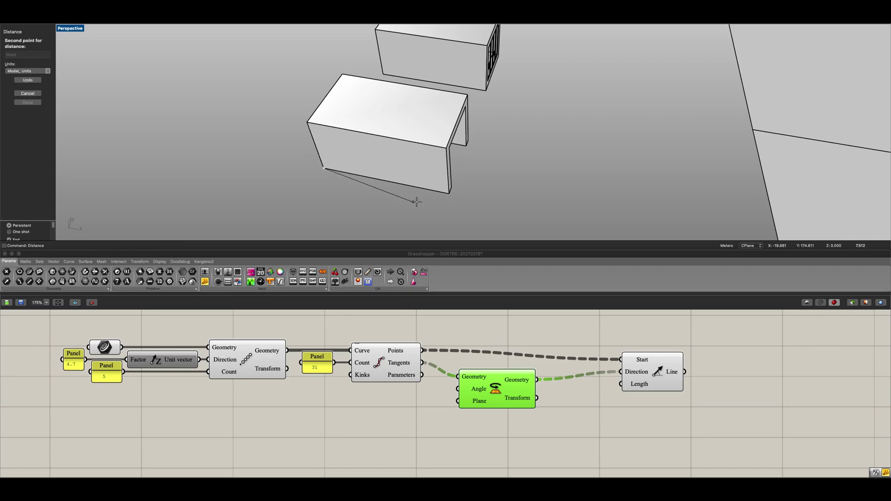
{"action": "left_click", "coordinate": [449, 193]}
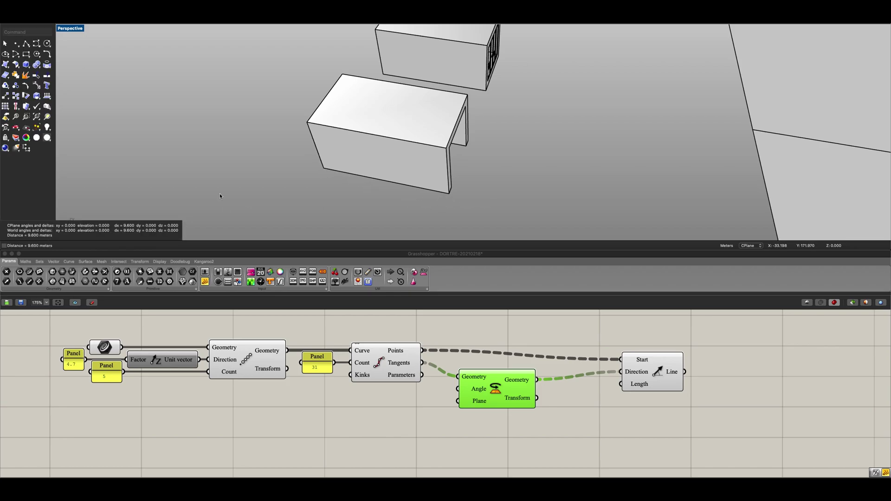
Step: Add a number slider set to 9.6 and connect it to the Line SDL's Length input
{"action": "scroll", "coordinate": [221, 194], "scroll_direction": "down", "scroll_amount": 7}
{"action": "right_click_drag", "start_coordinate": [569, 156], "coordinate": [462, 115], "text": "shift"}
{"action": "double_click", "coordinate": [567, 426]}
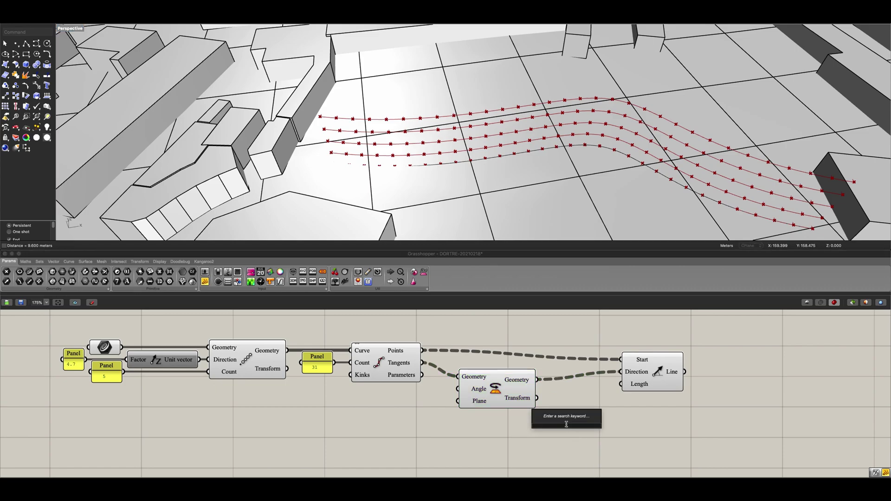
{"action": "type", "text": "9.6"}
{"action": "key", "text": "Return"}
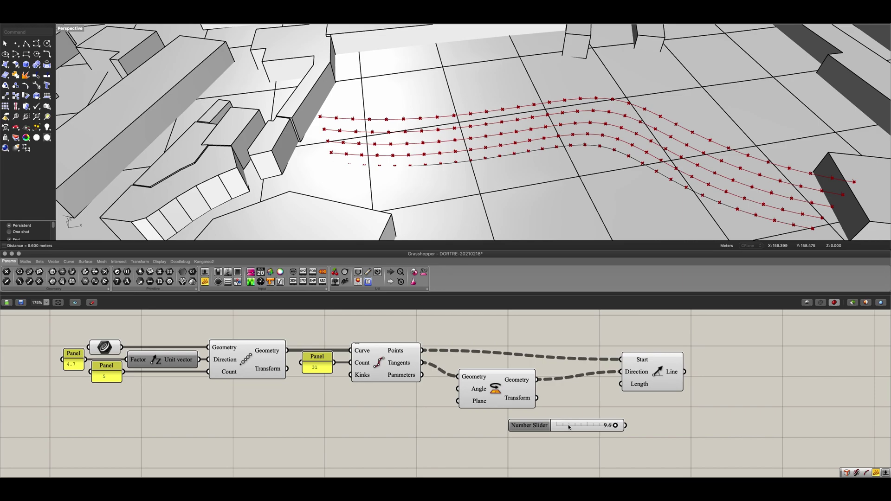
{"action": "left_click_drag", "start_coordinate": [625, 425], "coordinate": [621, 385]}
{"action": "left_click", "coordinate": [647, 369]}
{"action": "right_click_drag", "start_coordinate": [580, 153], "coordinate": [537, 146]}
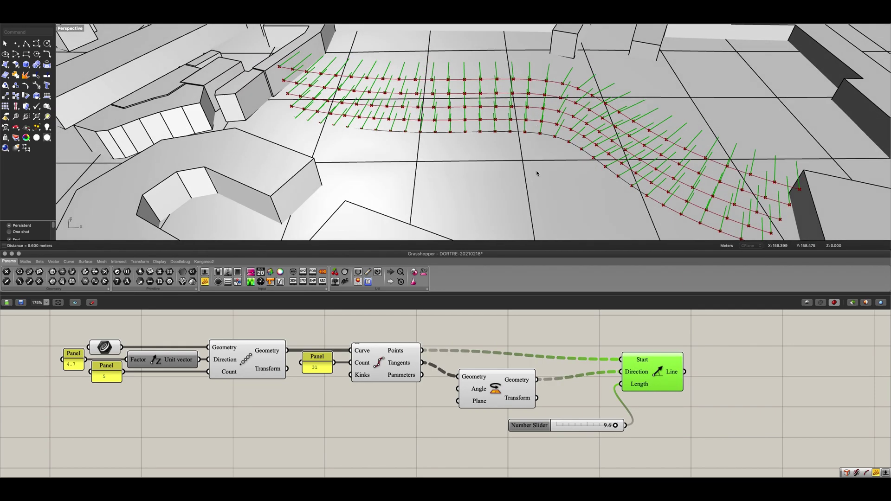
{"action": "left_click", "coordinate": [548, 326]}
Step: Group all the components from the guide curve to the Line SDL and name the group Base Lines
{"action": "scroll", "coordinate": [677, 435], "scroll_direction": "down", "scroll_amount": 3}
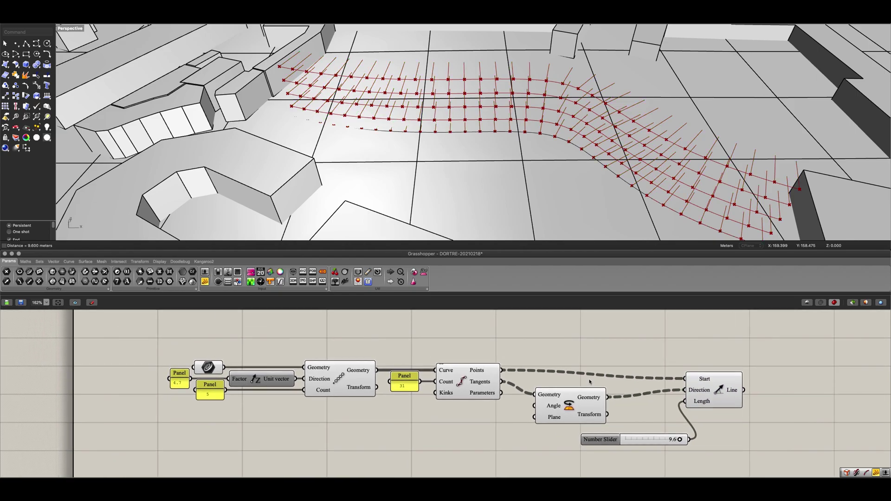
{"action": "left_click_drag", "start_coordinate": [733, 439], "coordinate": [251, 338]}
{"action": "key", "text": "ctrl+g"}
{"action": "left_click", "coordinate": [451, 370]}
{"action": "scroll", "coordinate": [451, 370], "scroll_direction": "up", "scroll_amount": 3}
{"action": "right_click", "coordinate": [454, 366]}
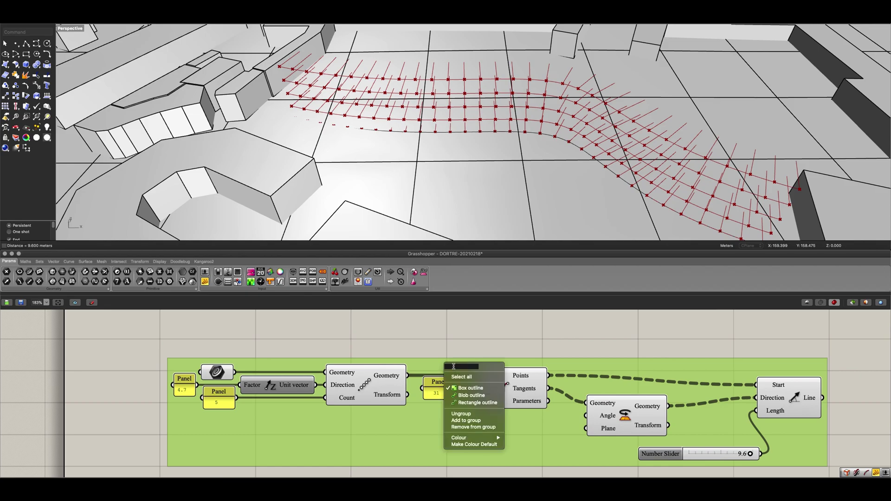
{"action": "type", "text": "Base Lines"}
{"action": "key", "text": "Return"}
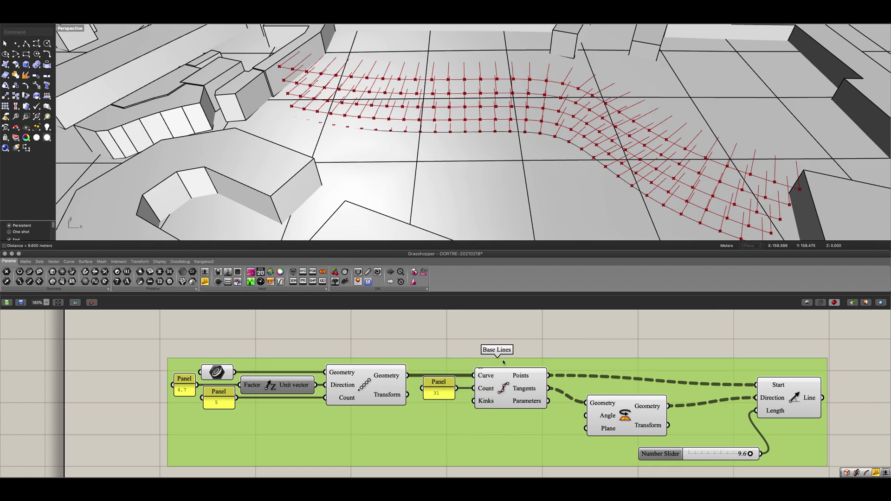
Step: Move the 9.6 length slider directly beneath the Rotate component inside the Base Lines group
{"action": "left_click", "coordinate": [504, 334]}
{"action": "scroll", "coordinate": [511, 331], "scroll_direction": "down", "scroll_amount": 4}
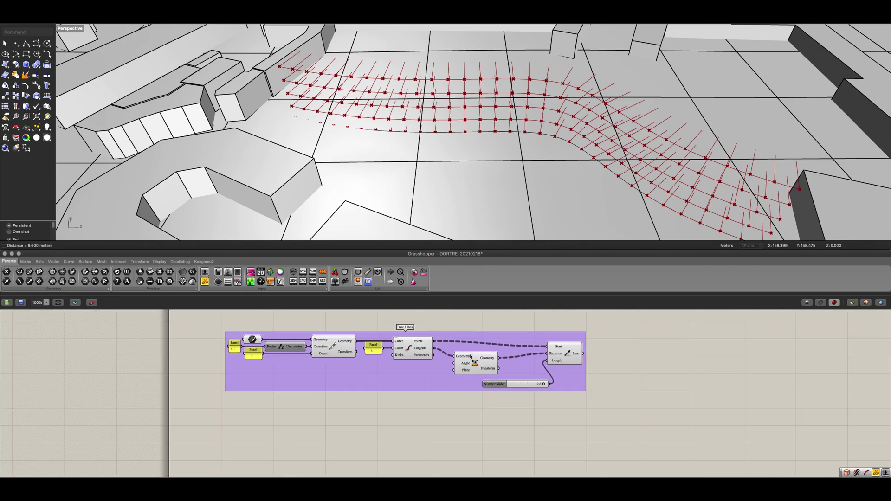
{"action": "left_click_drag", "start_coordinate": [529, 387], "coordinate": [500, 387]}
{"action": "left_click", "coordinate": [521, 405]}
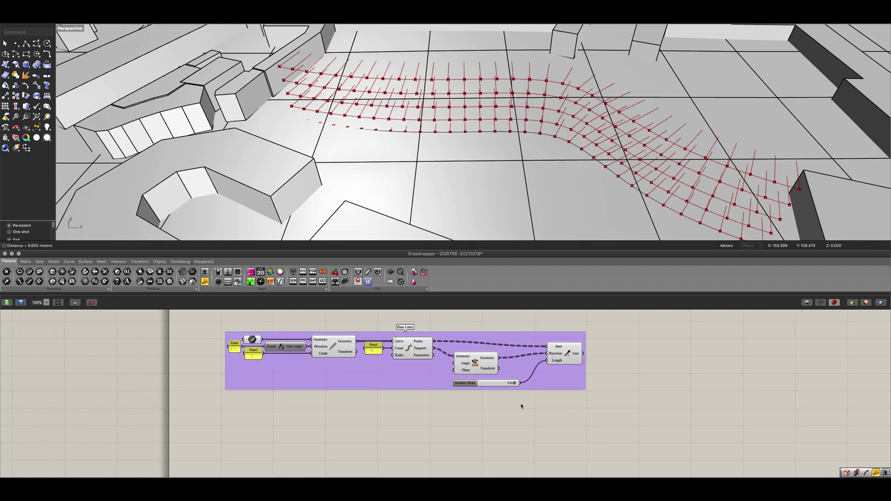
Step: Add a Ruled Surface component outside the Base Lines group and connect the Line output to both Curve A and Curve B
{"action": "scroll", "coordinate": [508, 429], "scroll_direction": "down", "scroll_amount": 2}
{"action": "right_click_drag", "start_coordinate": [508, 428], "coordinate": [488, 444]}
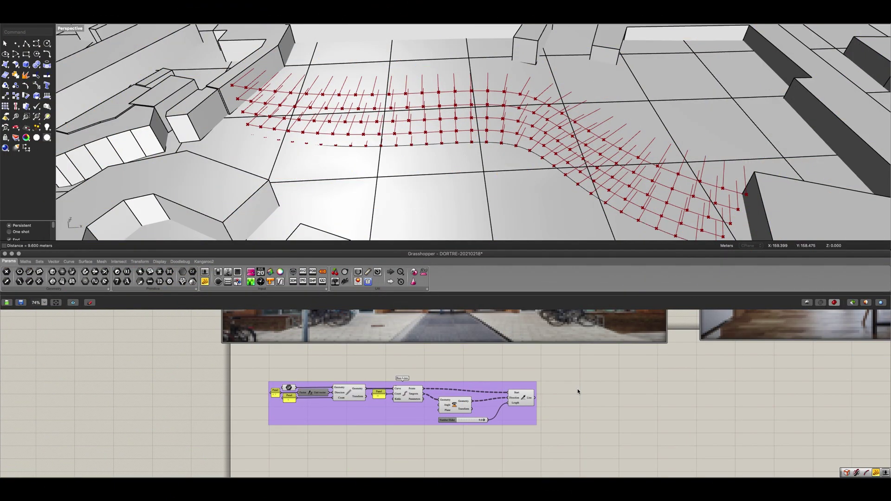
{"action": "right_click_drag", "start_coordinate": [577, 389], "coordinate": [374, 364]}
{"action": "scroll", "coordinate": [413, 383], "scroll_direction": "up", "scroll_amount": 2}
{"action": "scroll", "coordinate": [371, 371], "scroll_direction": "up", "scroll_amount": 1}
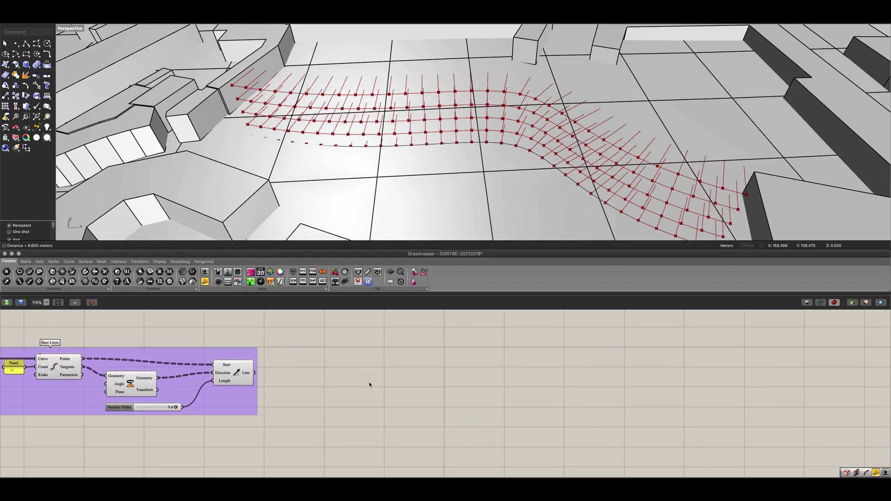
{"action": "double_click", "coordinate": [393, 381]}
{"action": "type", "text": "rul"}
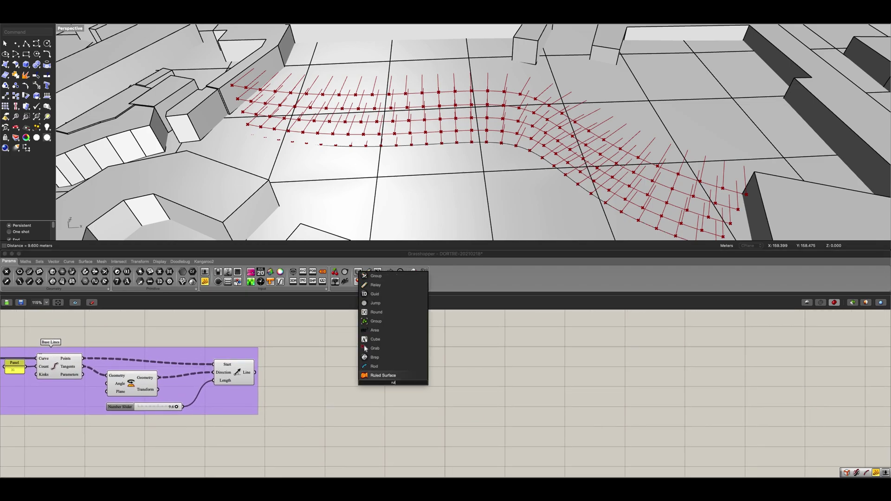
{"action": "key", "text": "Return"}
{"action": "left_click_drag", "start_coordinate": [255, 372], "coordinate": [372, 378]}
{"action": "left_click_drag", "start_coordinate": [254, 373], "coordinate": [432, 380]}
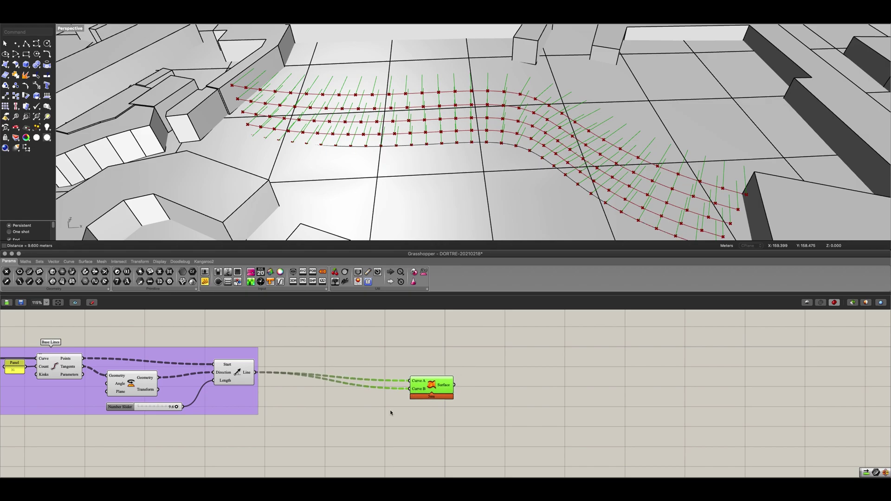
{"action": "scroll", "coordinate": [434, 385], "scroll_direction": "up", "scroll_amount": 2}
{"action": "scroll", "coordinate": [521, 122], "scroll_direction": "up", "scroll_amount": 5}
{"action": "scroll", "coordinate": [521, 122], "scroll_direction": "down", "scroll_amount": 5}
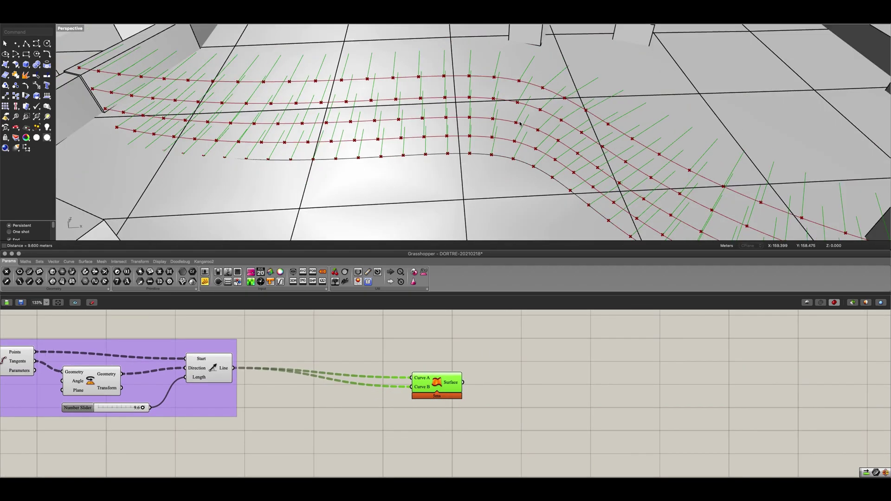
Step: Add a Shift List component and route the Line output through it into the Ruled Surface's Curve B input
{"action": "double_click", "coordinate": [325, 411]}
{"action": "type", "text": "shift"}
{"action": "key", "text": "Return"}
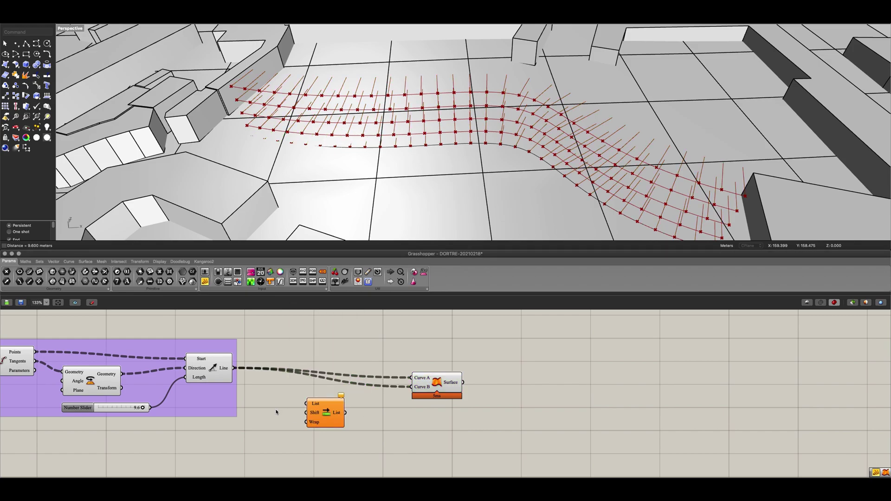
{"action": "left_click_drag", "start_coordinate": [234, 368], "coordinate": [413, 387]}
{"action": "left_click", "coordinate": [435, 381]}
{"action": "right_click_drag", "start_coordinate": [459, 389], "coordinate": [374, 381]}
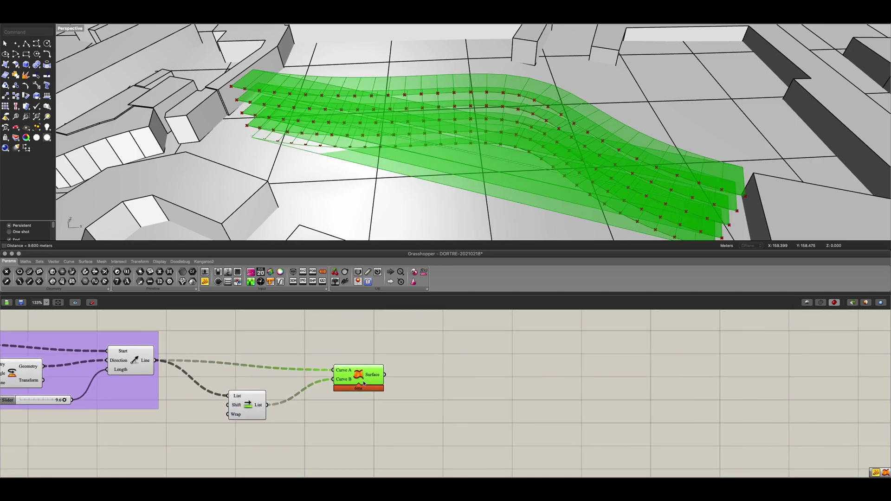
Step: Reposition the Shift List and Ruled Surface components closer together
{"action": "right_click_drag", "start_coordinate": [439, 145], "coordinate": [399, 162]}
{"action": "right_click_drag", "start_coordinate": [277, 188], "coordinate": [433, 173]}
{"action": "left_click_drag", "start_coordinate": [238, 410], "coordinate": [258, 395]}
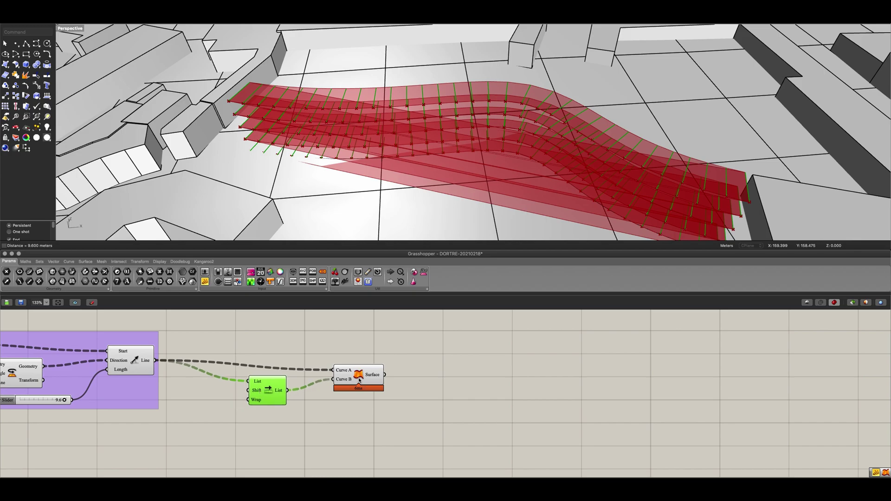
{"action": "left_click_drag", "start_coordinate": [360, 380], "coordinate": [335, 374]}
{"action": "left_click", "coordinate": [421, 371]}
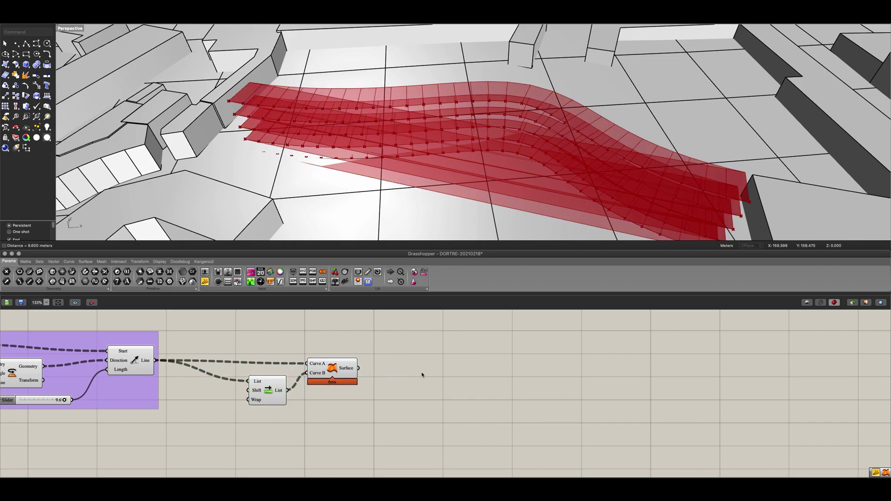
Step: Add a Cull Index component and connect the Ruled Surface's Surface output to its List input
{"action": "double_click", "coordinate": [421, 372]}
{"action": "type", "text": "cull"}
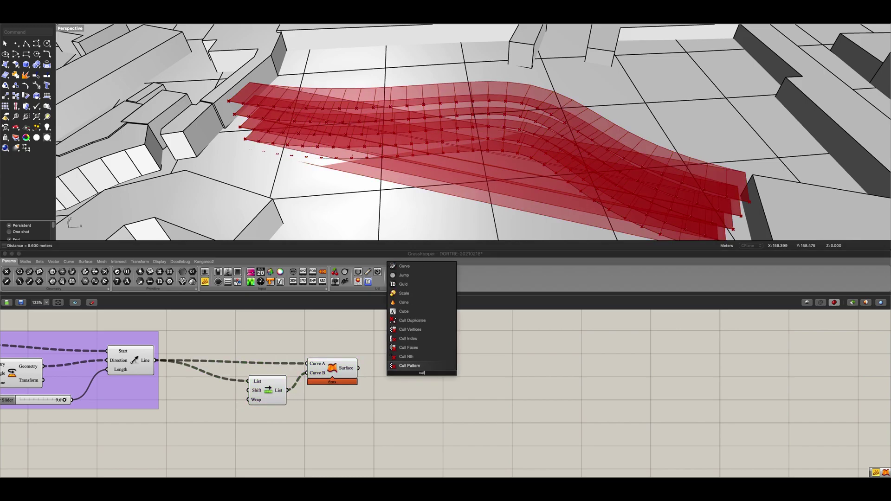
{"action": "type", "text": "in"}
{"action": "key", "text": "BackSpace"}
{"action": "key", "text": "BackSpace"}
{"action": "type", "text": "in"}
{"action": "key", "text": "Return"}
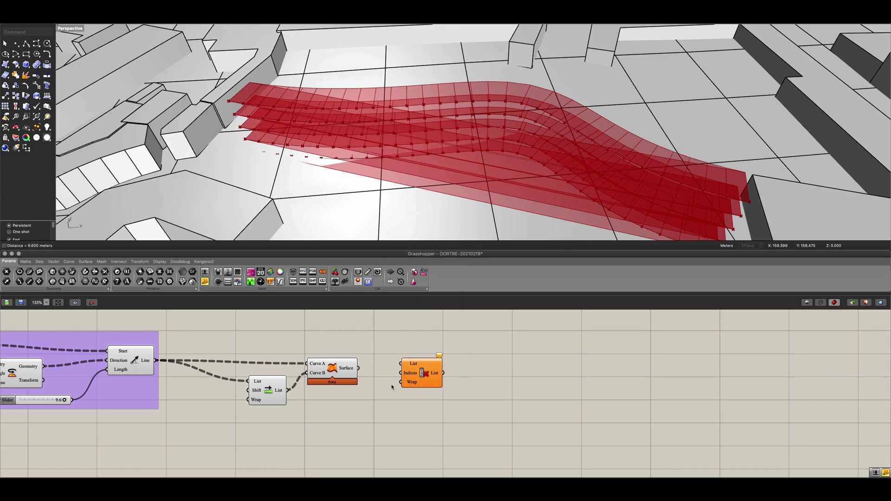
{"action": "left_click_drag", "start_coordinate": [359, 368], "coordinate": [455, 377]}
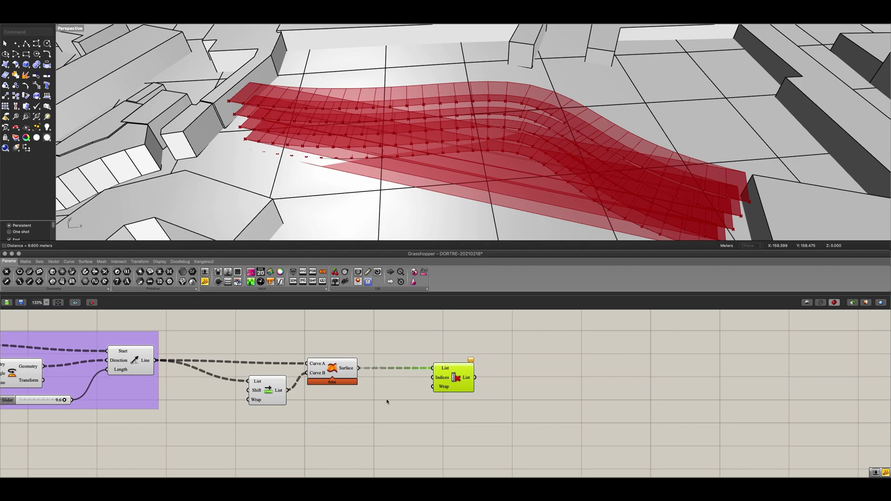
Step: Add a panel containing -1 and connect it to Cull Index's Indices input
{"action": "double_click", "coordinate": [382, 402]}
{"action": "type", "text": "-1"}
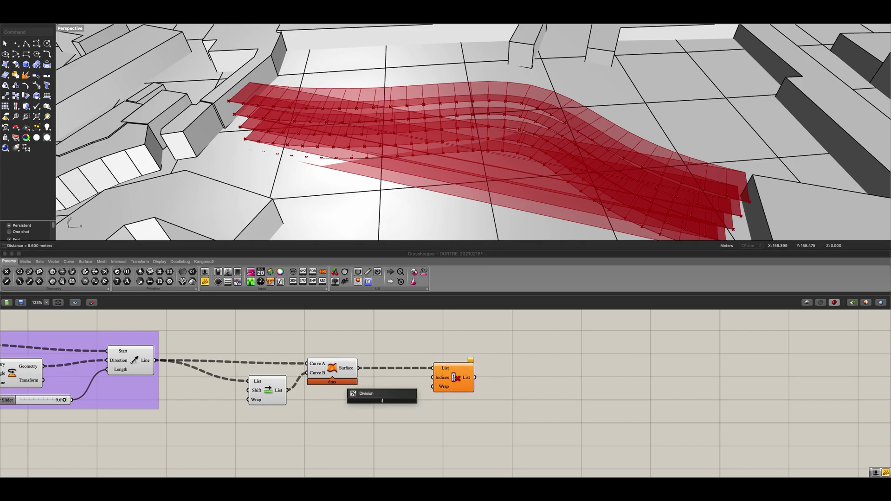
{"action": "key", "text": "Return"}
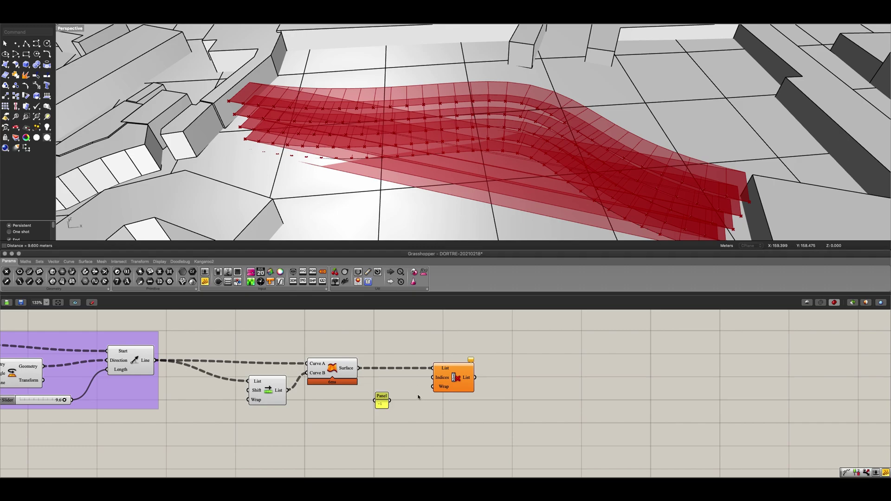
{"action": "left_click_drag", "start_coordinate": [390, 400], "coordinate": [447, 380]}
{"action": "left_click", "coordinate": [447, 380]}
Step: Turn off the preview of the Ruled Surface, Shift List, Line SDL and Rotate components
{"action": "left_click", "coordinate": [331, 374]}
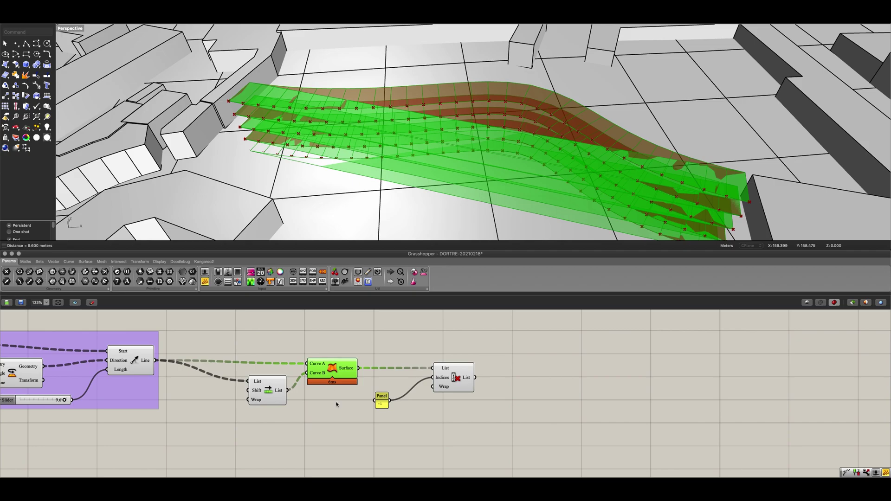
{"action": "key", "text": "ctrl+q"}
{"action": "left_click", "coordinate": [272, 396]}
{"action": "right_click_drag", "start_coordinate": [288, 415], "coordinate": [515, 403]}
{"action": "scroll", "coordinate": [468, 404], "scroll_direction": "down", "scroll_amount": 2}
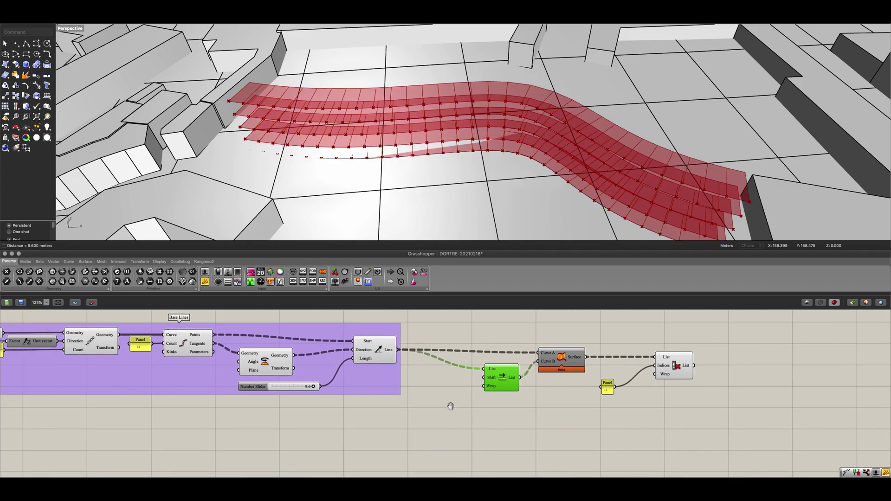
{"action": "right_click_drag", "start_coordinate": [417, 424], "coordinate": [555, 433]}
{"action": "left_click", "coordinate": [519, 373]}
{"action": "key", "text": "ctrl+q"}
{"action": "left_click", "coordinate": [428, 376]}
{"action": "key", "text": "ctrl+q"}
Step: Turn off the preview of the Divide Curve, Linear Array and guide curve components
{"action": "left_click", "coordinate": [353, 365]}
{"action": "key", "text": "ctrl+q"}
{"action": "left_click", "coordinate": [260, 360]}
{"action": "key", "text": "ctrl+q"}
{"action": "key", "text": "ctrl+q"}
{"action": "left_click", "coordinate": [164, 357]}
{"action": "key", "text": "ctrl+q"}
{"action": "left_click", "coordinate": [234, 328]}
{"action": "right_click_drag", "start_coordinate": [673, 373], "coordinate": [452, 343]}
{"action": "scroll", "coordinate": [453, 343], "scroll_direction": "up", "scroll_amount": 1}
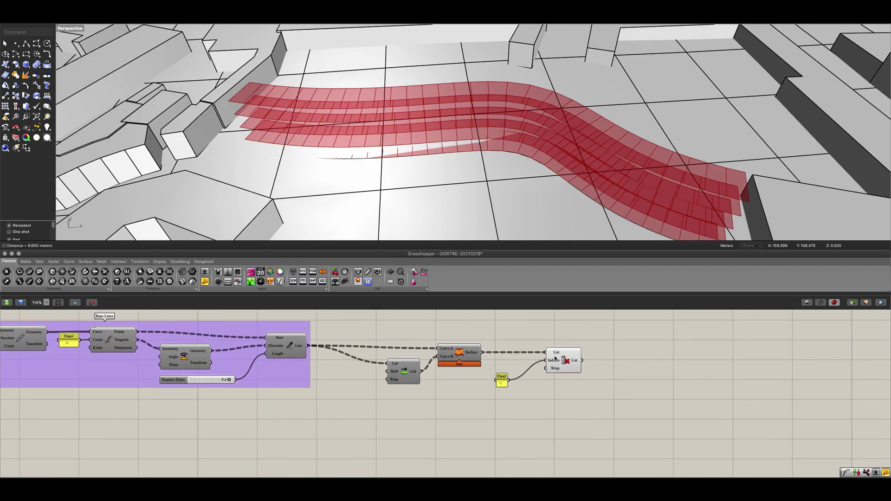
Step: Move the -1 panel closer to the Cull Index component and flatten Cull Index's List output
{"action": "left_click", "coordinate": [557, 355]}
{"action": "left_click_drag", "start_coordinate": [490, 382], "coordinate": [514, 363]}
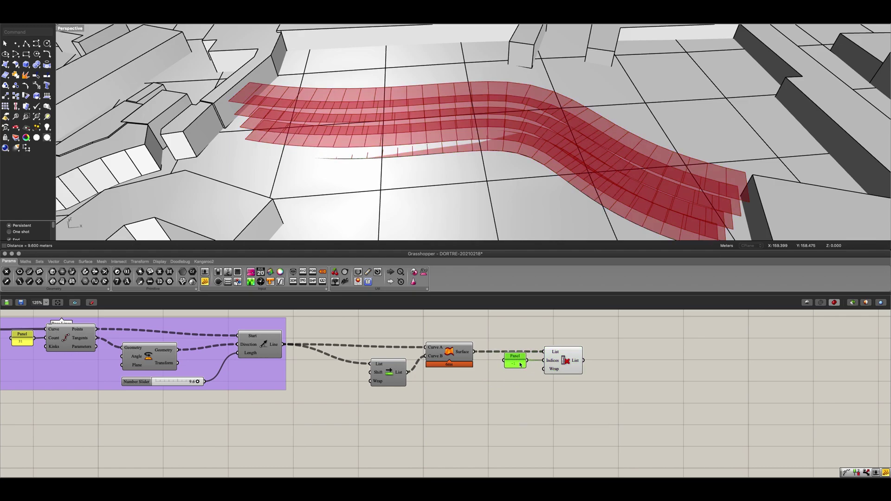
{"action": "right_click_drag", "start_coordinate": [514, 363], "coordinate": [402, 362]}
{"action": "scroll", "coordinate": [401, 362], "scroll_direction": "up", "scroll_amount": 2}
{"action": "right_click", "coordinate": [433, 362]}
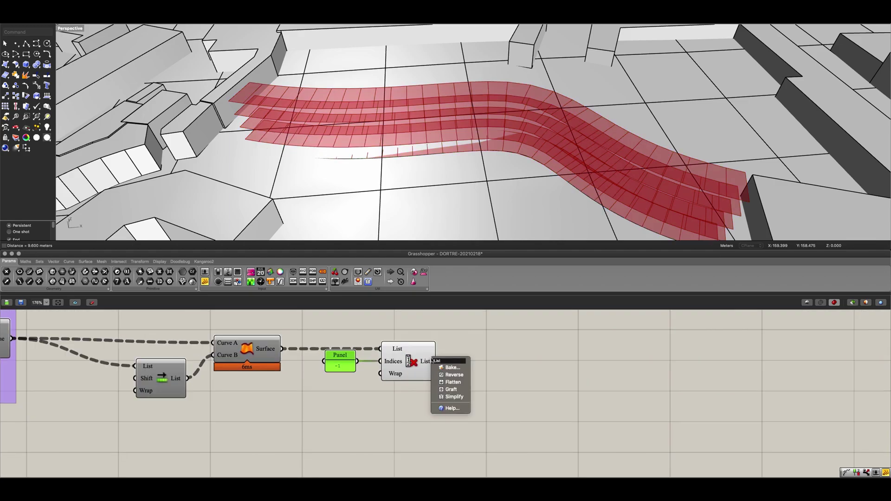
{"action": "left_click", "coordinate": [453, 382]}
Step: Examine the reference photo of the curved housing block's façade on the canvas for its module arrangement
{"action": "right_click_drag", "start_coordinate": [567, 363], "coordinate": [467, 374]}
{"action": "double_click", "coordinate": [406, 375]}
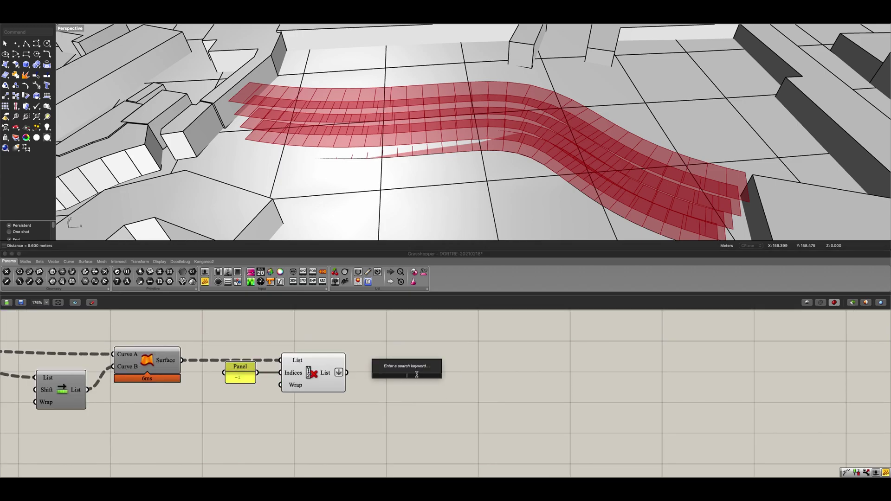
{"action": "left_click", "coordinate": [525, 365]}
{"action": "scroll", "coordinate": [465, 364], "scroll_direction": "down", "scroll_amount": 3}
{"action": "right_click_drag", "start_coordinate": [398, 334], "coordinate": [518, 470]}
{"action": "scroll", "coordinate": [461, 389], "scroll_direction": "down", "scroll_amount": 1}
{"action": "scroll", "coordinate": [382, 365], "scroll_direction": "down", "scroll_amount": 5}
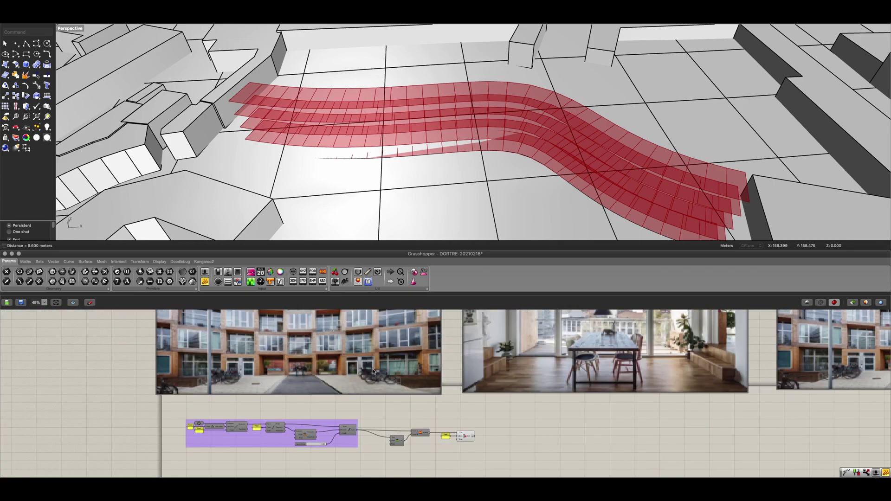
{"action": "right_click_drag", "start_coordinate": [344, 330], "coordinate": [416, 398]}
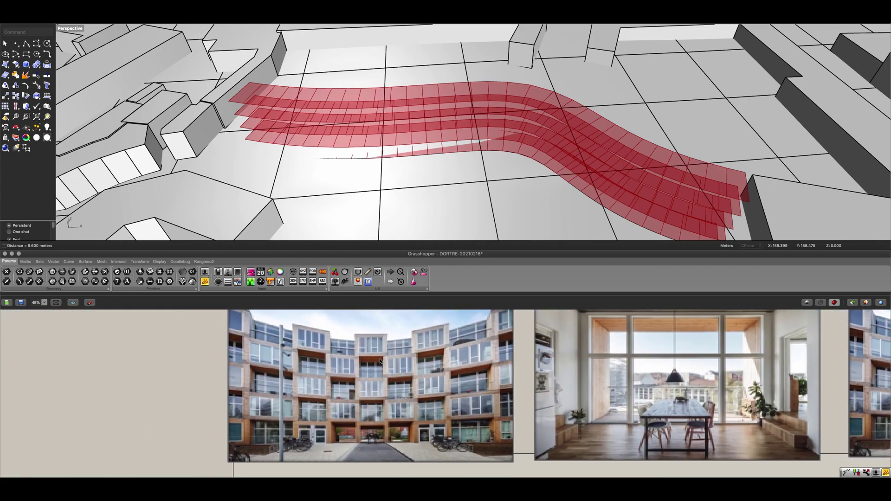
{"action": "right_click_drag", "start_coordinate": [523, 408], "coordinate": [408, 306]}
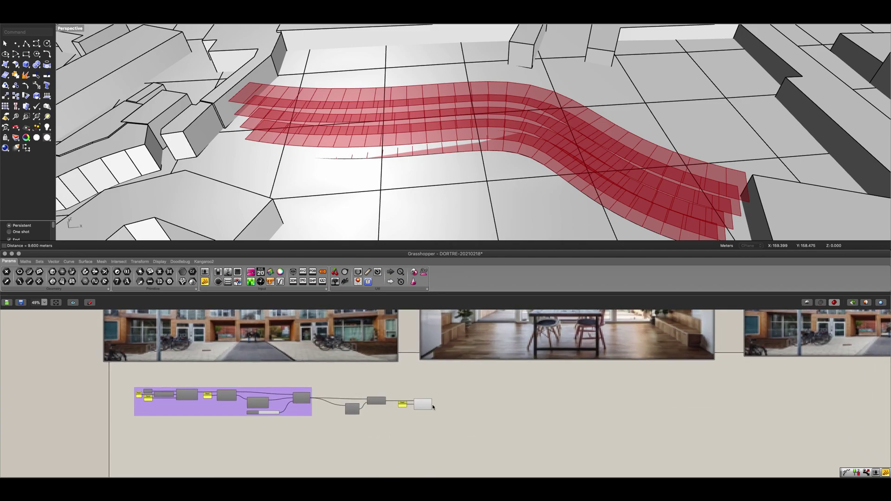
Step: Add a Dispatch component after Cull Index and connect Cull Index's List output to its List input
{"action": "scroll", "coordinate": [449, 409], "scroll_direction": "up", "scroll_amount": 7}
{"action": "double_click", "coordinate": [466, 399]}
{"action": "type", "text": "dispatch"}
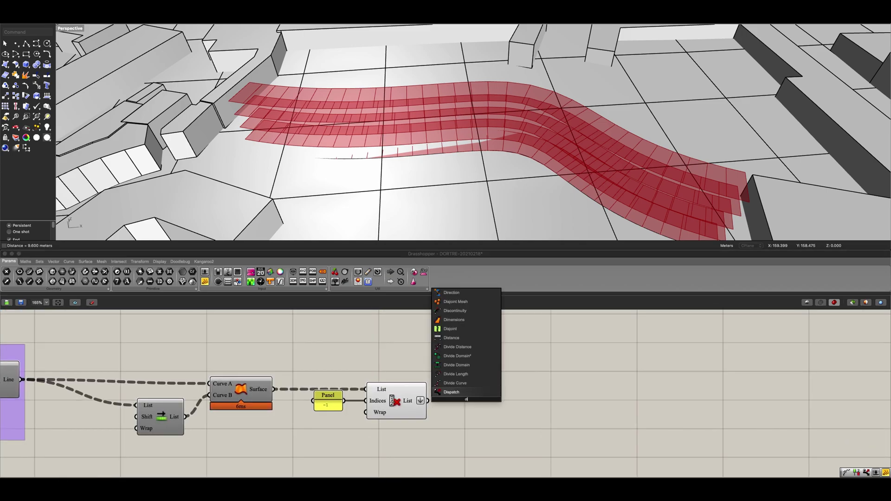
{"action": "key", "text": "Return"}
{"action": "left_click_drag", "start_coordinate": [474, 392], "coordinate": [518, 396]}
{"action": "left_click_drag", "start_coordinate": [430, 401], "coordinate": [474, 401]}
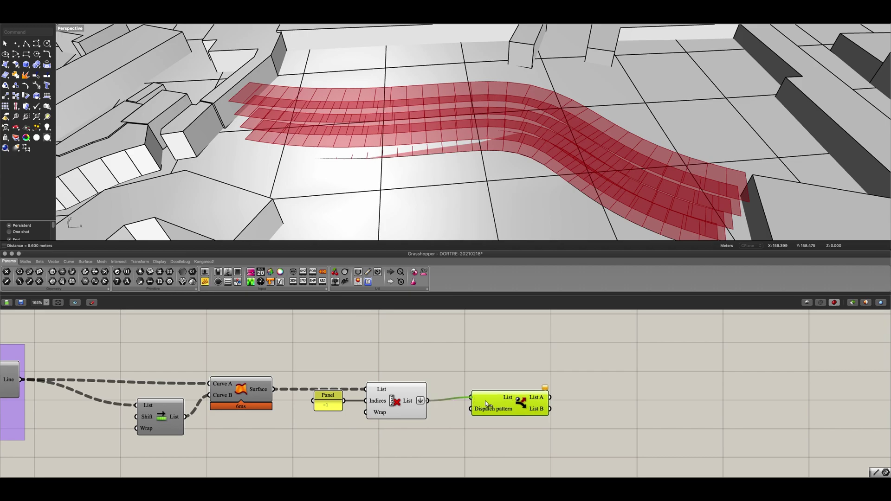
{"action": "right_click_drag", "start_coordinate": [516, 418], "coordinate": [447, 376]}
{"action": "left_click_drag", "start_coordinate": [438, 363], "coordinate": [468, 366]}
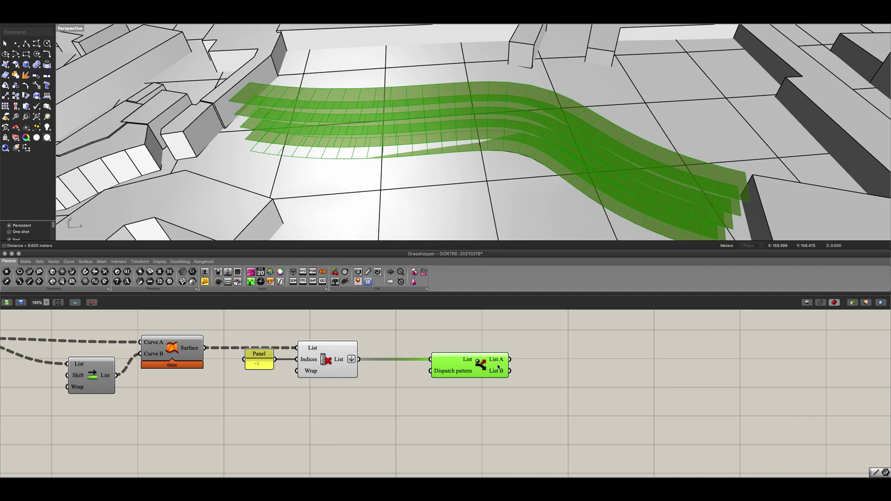
{"action": "mouse_move", "coordinate": [497, 374]}
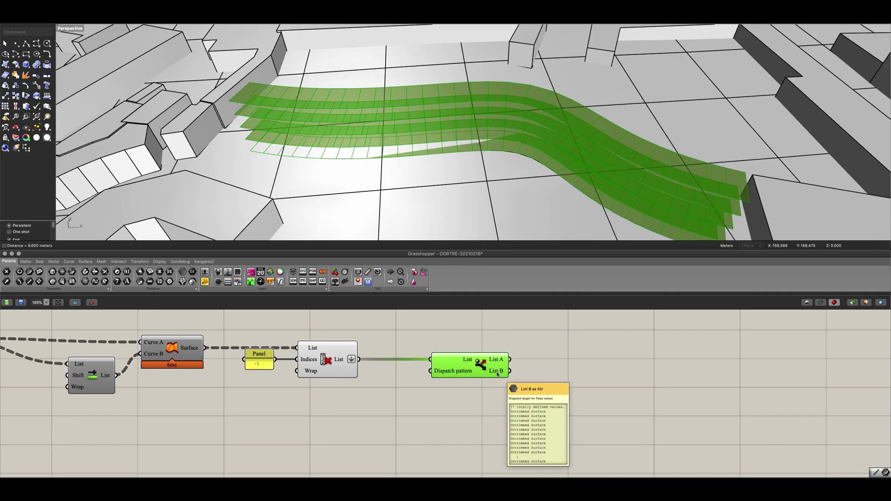
{"action": "left_click_drag", "start_coordinate": [497, 374], "coordinate": [509, 374]}
Step: Add a panel with true and false on separate lines and connect it to Dispatch's Dispatch pattern input
{"action": "double_click", "coordinate": [397, 403]}
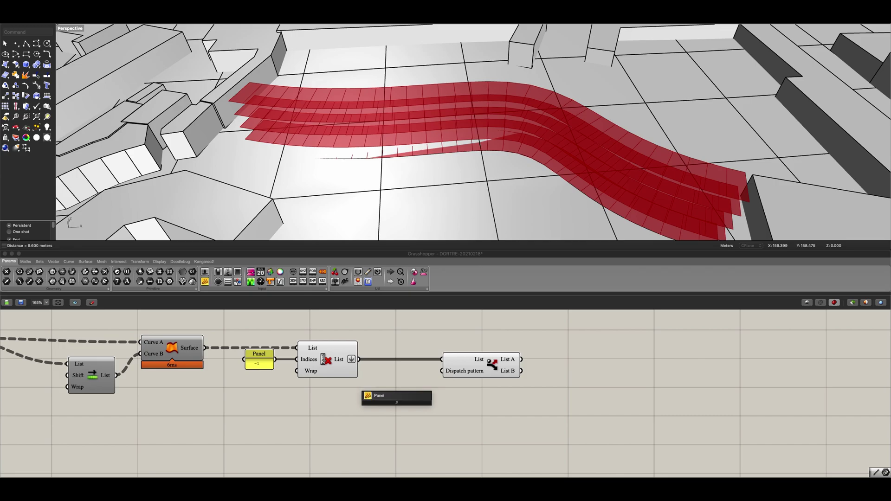
{"action": "type", "text": "rue"}
{"action": "key", "text": "Return"}
{"action": "double_click", "coordinate": [397, 405]}
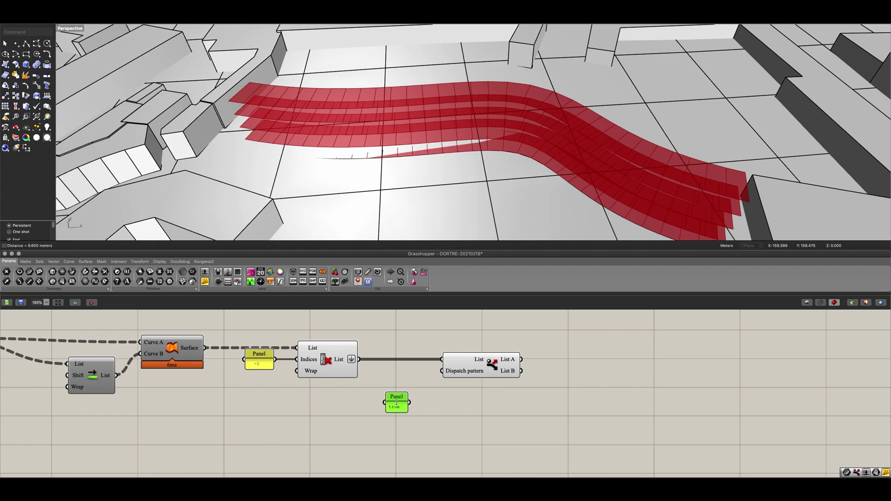
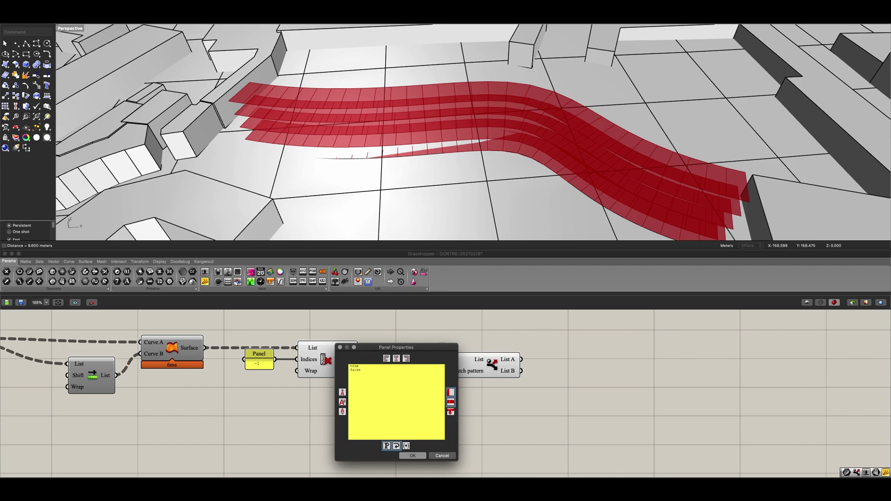
{"action": "left_click", "coordinate": [412, 455]}
{"action": "scroll", "coordinate": [403, 404], "scroll_direction": "up", "scroll_amount": 1}
{"action": "left_click", "coordinate": [399, 415]}
{"action": "left_click_drag", "start_coordinate": [398, 413], "coordinate": [444, 368]}
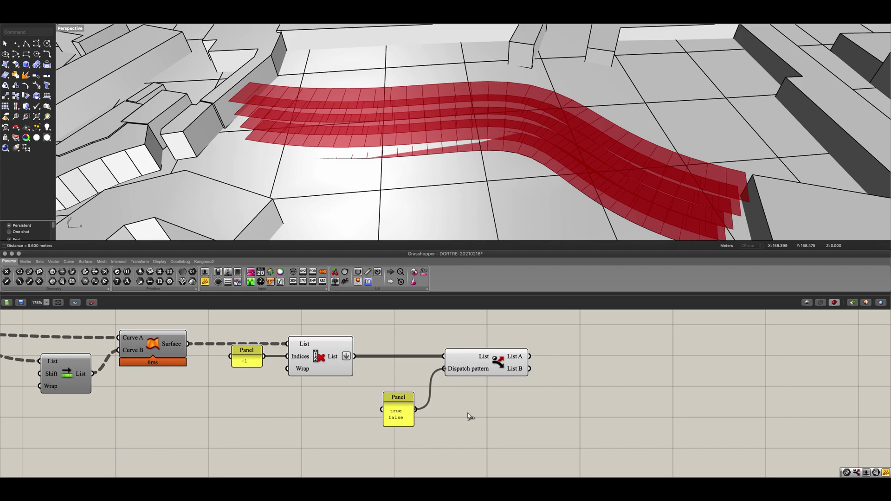
Step: Turn off Multiline Data for the true/false panel so each line is a separate item
{"action": "left_click", "coordinate": [404, 409]}
{"action": "scroll", "coordinate": [486, 392], "scroll_direction": "up", "scroll_amount": 1}
{"action": "right_click_drag", "start_coordinate": [486, 389], "coordinate": [448, 393]}
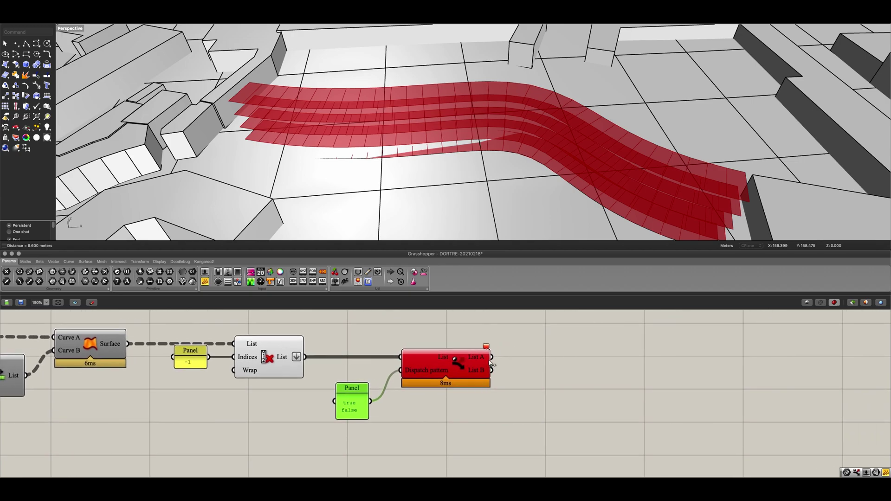
{"action": "mouse_move", "coordinate": [485, 347]}
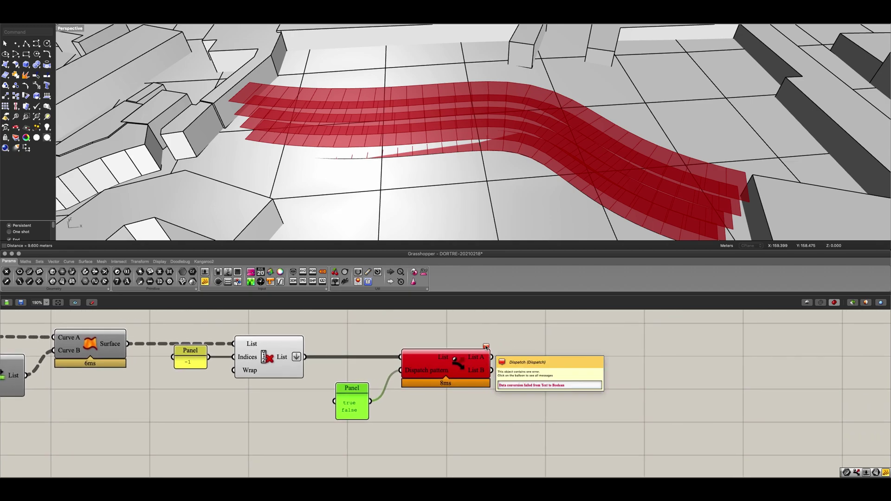
{"action": "right_click", "coordinate": [356, 393]}
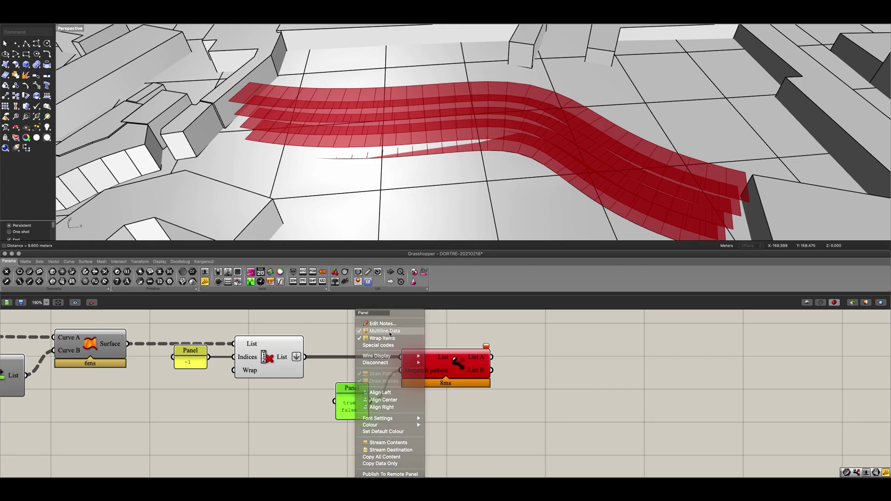
{"action": "left_click", "coordinate": [389, 331]}
{"action": "left_click", "coordinate": [439, 368]}
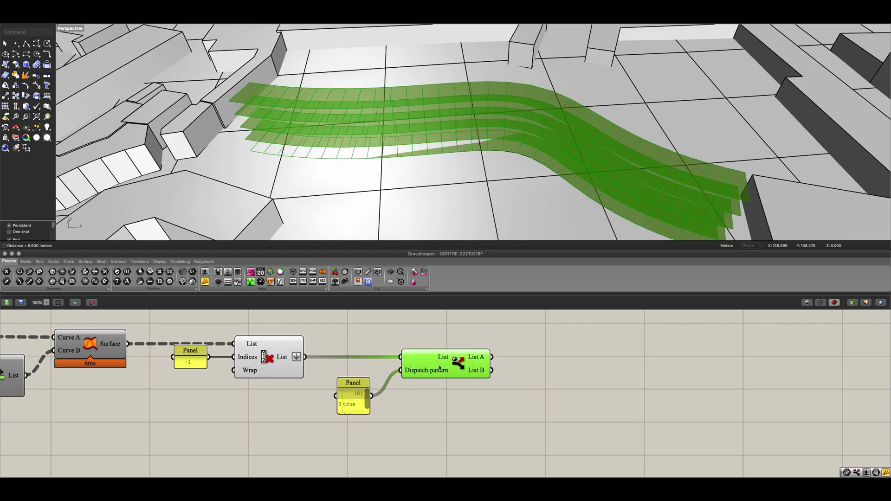
{"action": "left_click", "coordinate": [436, 383]}
Step: Group the components from Shift List through Dispatch and name the group "Container Bases"
{"action": "scroll", "coordinate": [436, 383], "scroll_direction": "down", "scroll_amount": 5}
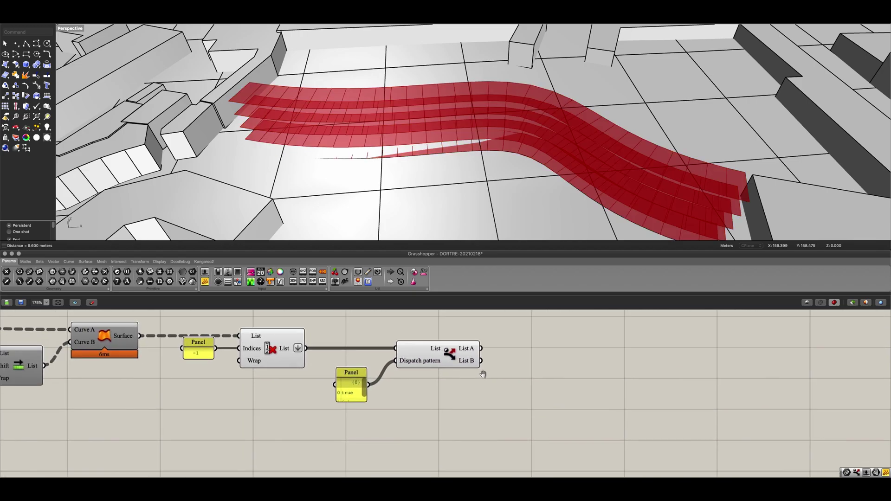
{"action": "scroll", "coordinate": [548, 402], "scroll_direction": "down", "scroll_amount": 2}
{"action": "left_click_drag", "start_coordinate": [587, 422], "coordinate": [307, 346]}
{"action": "key", "text": "ctrl+g"}
{"action": "left_click", "coordinate": [402, 390]}
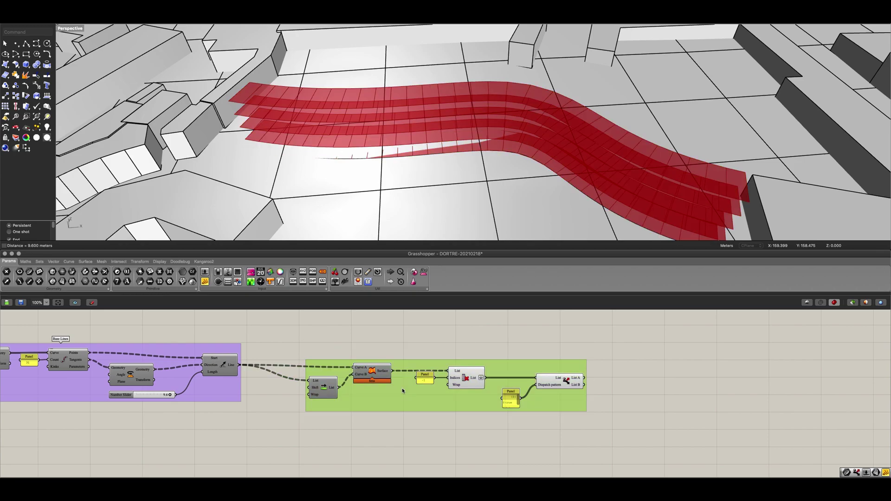
{"action": "scroll", "coordinate": [401, 391], "scroll_direction": "up", "scroll_amount": 1}
{"action": "right_click", "coordinate": [402, 388]}
{"action": "type", "text": "Container Bases"}
{"action": "key", "text": "Return"}
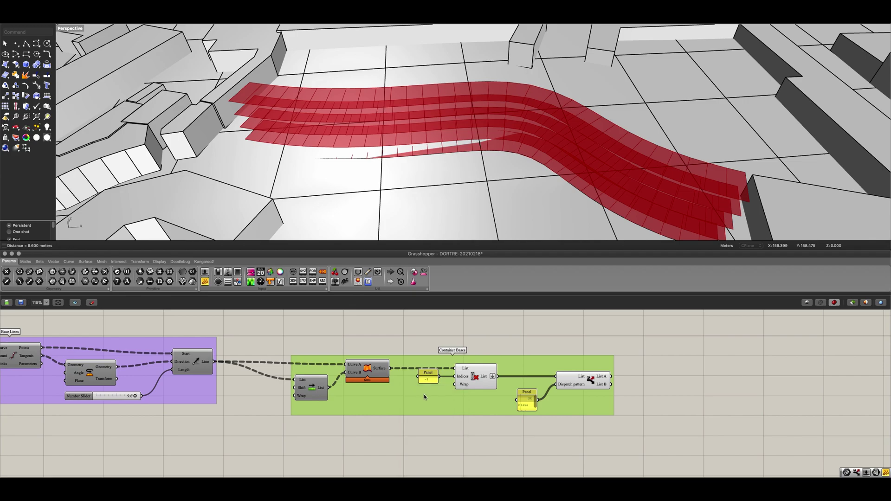
Step: Turn off the preview of the Cull Index component
{"action": "left_click", "coordinate": [479, 388]}
{"action": "key", "text": "ctrl+q"}
{"action": "right_click_drag", "start_coordinate": [510, 418], "coordinate": [382, 413]}
{"action": "left_click", "coordinate": [384, 414]}
Step: Add a Surface parameter and connect Dispatch's List A output to it
{"action": "double_click", "coordinate": [540, 378]}
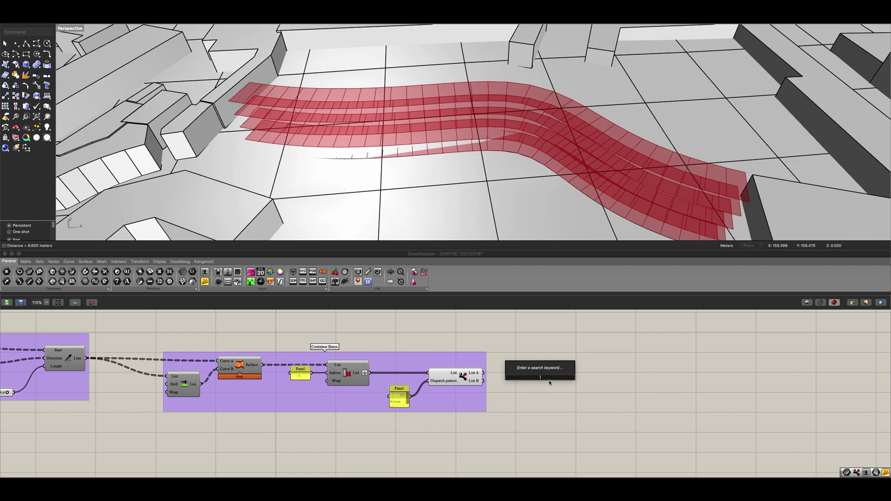
{"action": "type", "text": "srf"}
{"action": "key", "text": "Return"}
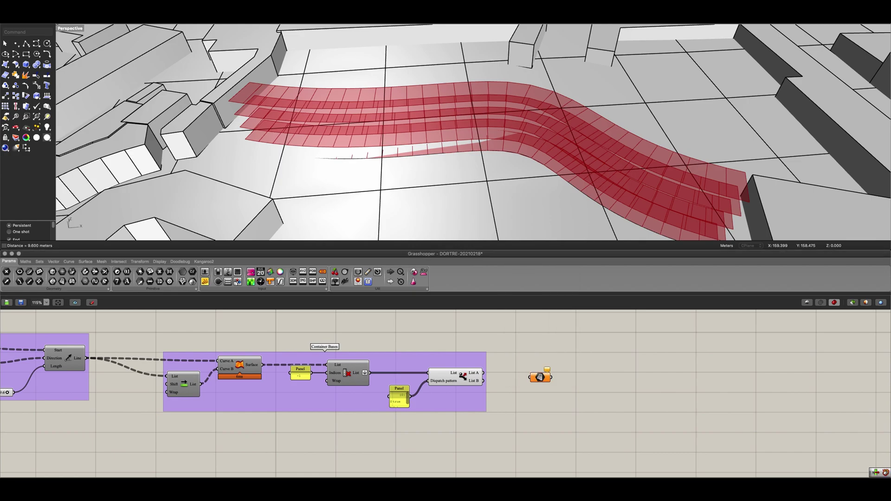
{"action": "scroll", "coordinate": [539, 377], "scroll_direction": "up", "scroll_amount": 3}
{"action": "left_click_drag", "start_coordinate": [463, 372], "coordinate": [523, 343]}
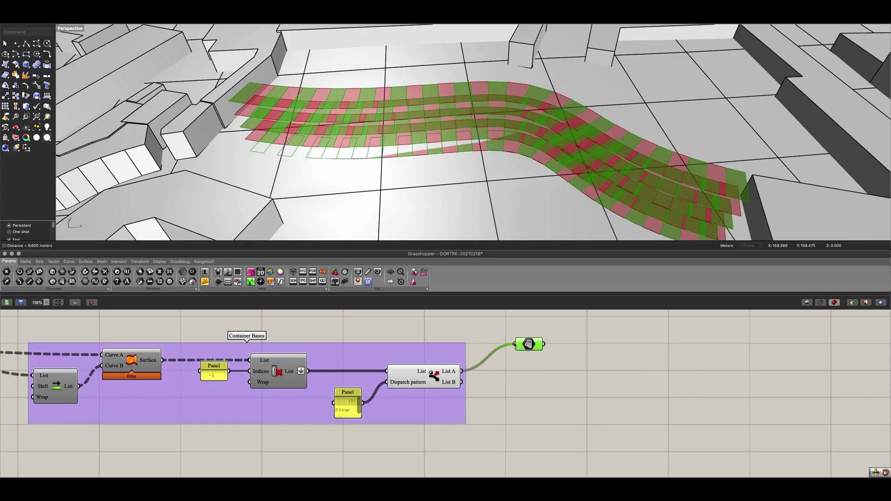
Step: Compare Dispatch's List B and List A surfaces through the Surface parameter and delete that parameter
{"action": "right_click_drag", "start_coordinate": [426, 191], "coordinate": [428, 185]}
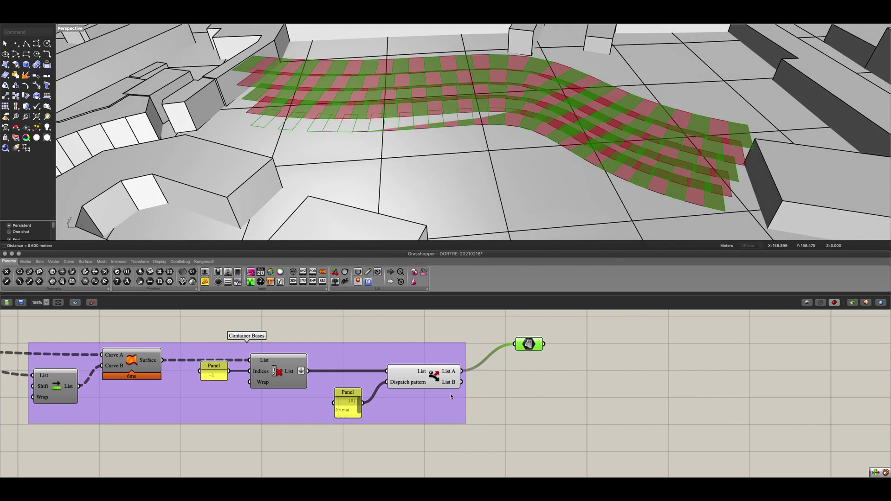
{"action": "left_click_drag", "start_coordinate": [463, 382], "coordinate": [511, 343]}
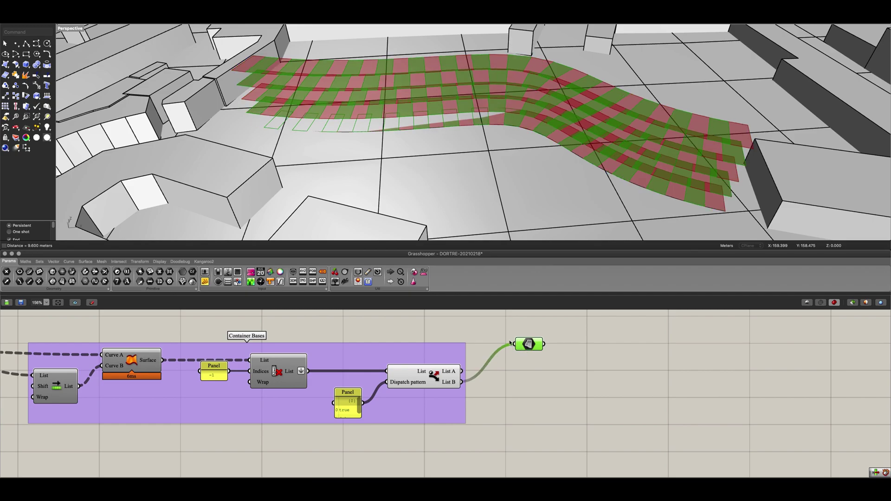
{"action": "left_click_drag", "start_coordinate": [462, 371], "coordinate": [524, 358]}
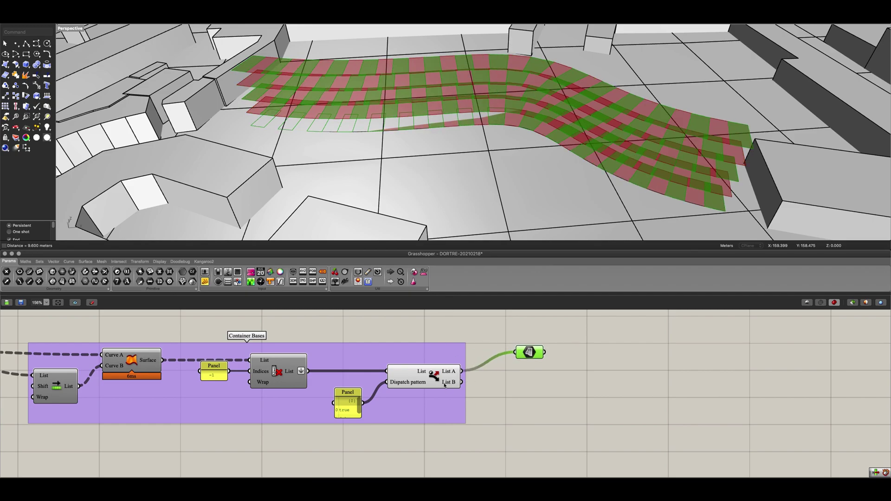
{"action": "key", "text": "Delete"}
{"action": "left_click", "coordinate": [442, 376]}
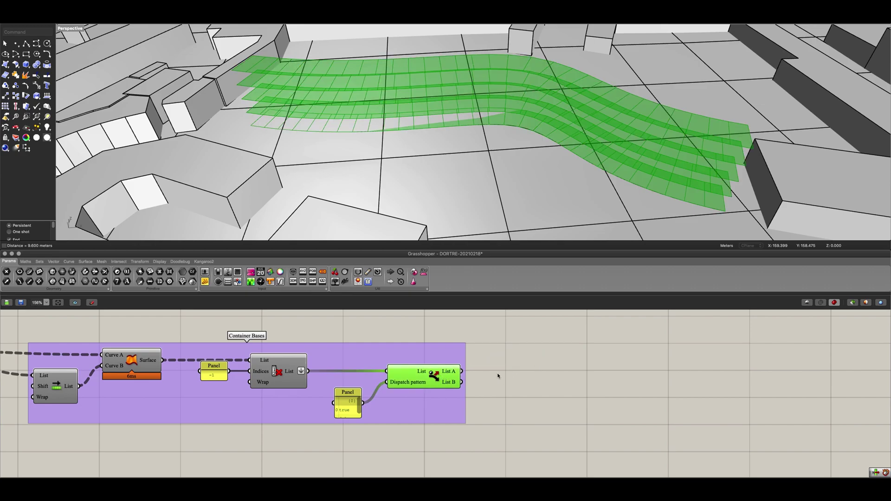
Step: Add an Explode component above the Container Bases group and connect Dispatch's List A output to its Curve input
{"action": "scroll", "coordinate": [499, 376], "scroll_direction": "down", "scroll_amount": 2}
{"action": "left_click", "coordinate": [504, 378]}
{"action": "right_click_drag", "start_coordinate": [504, 378], "coordinate": [597, 393]}
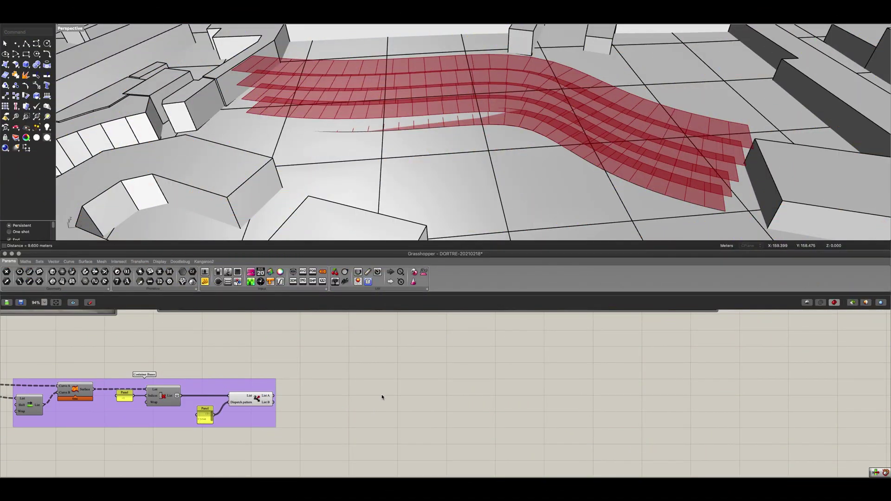
{"action": "right_click_drag", "start_coordinate": [382, 397], "coordinate": [388, 385]}
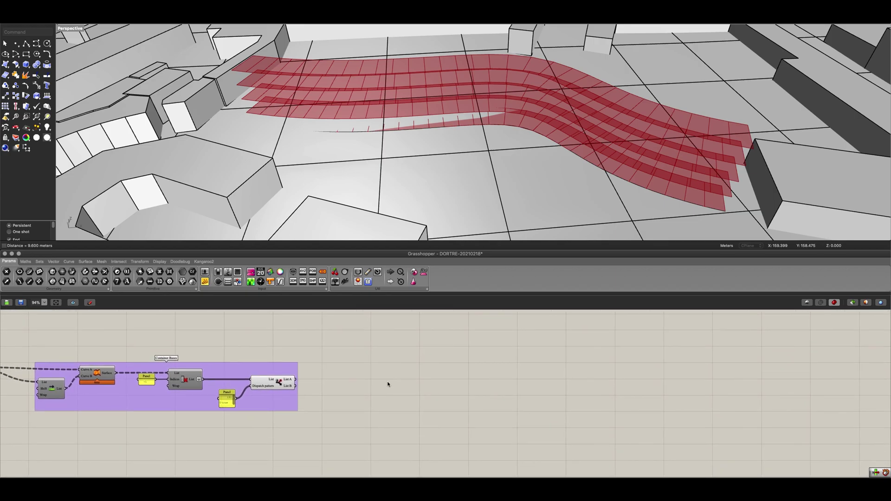
{"action": "double_click", "coordinate": [378, 380]}
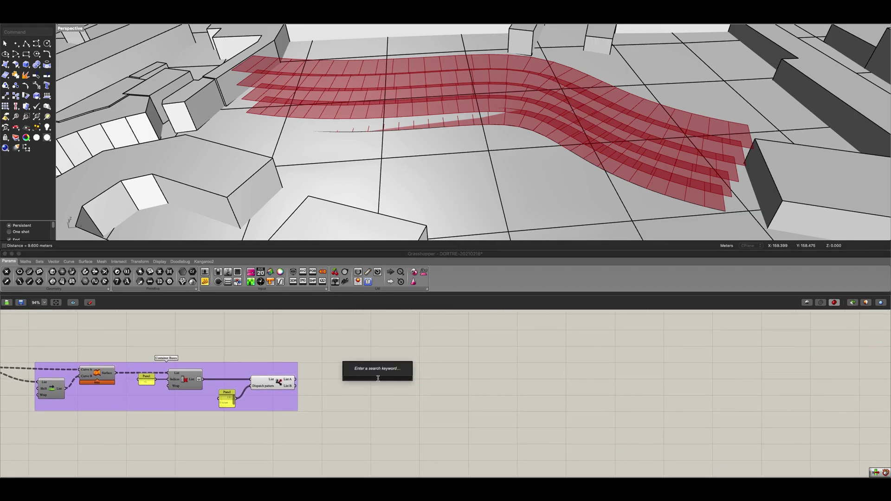
{"action": "type", "text": "explo"}
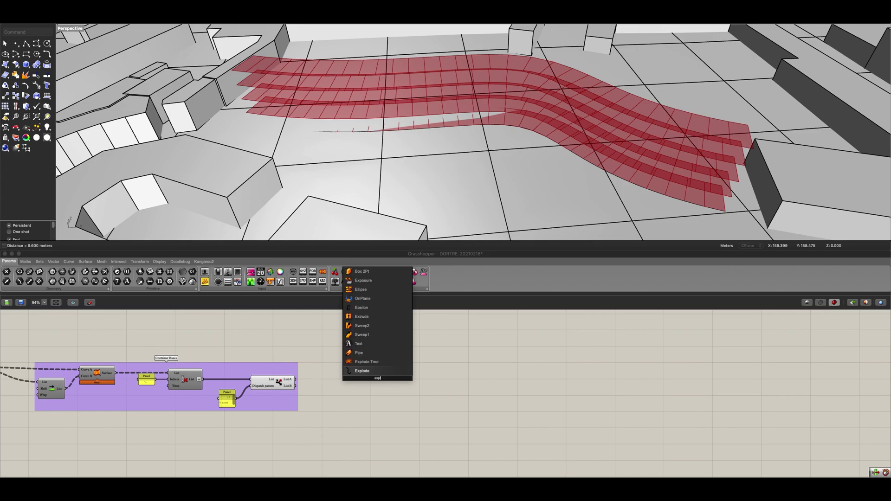
{"action": "left_click", "coordinate": [367, 373]}
{"action": "scroll", "coordinate": [364, 381], "scroll_direction": "up", "scroll_amount": 5}
{"action": "left_click_drag", "start_coordinate": [364, 382], "coordinate": [328, 326]}
{"action": "scroll", "coordinate": [350, 380], "scroll_direction": "down", "scroll_amount": 4}
{"action": "right_click_drag", "start_coordinate": [351, 379], "coordinate": [367, 424]}
{"action": "left_click_drag", "start_coordinate": [304, 421], "coordinate": [392, 384]}
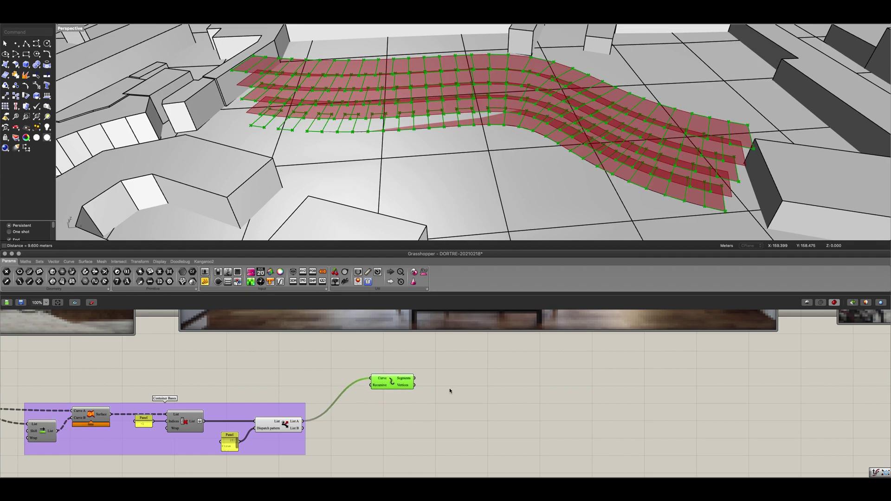
Step: Add a second Dispatch component beside the Explode component's outputs
{"action": "scroll", "coordinate": [439, 384], "scroll_direction": "up", "scroll_amount": 1}
{"action": "right_click_drag", "start_coordinate": [439, 383], "coordinate": [403, 367]}
{"action": "double_click", "coordinate": [423, 360]}
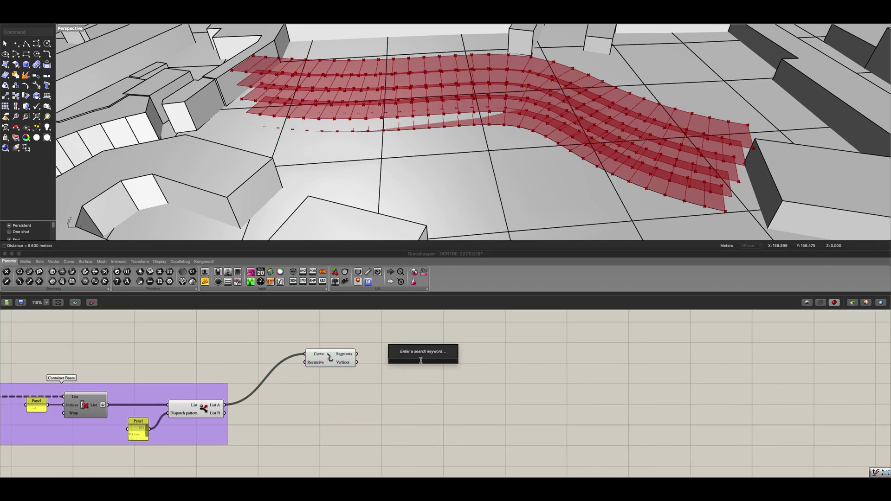
{"action": "type", "text": "disp"}
{"action": "key", "text": "Return"}
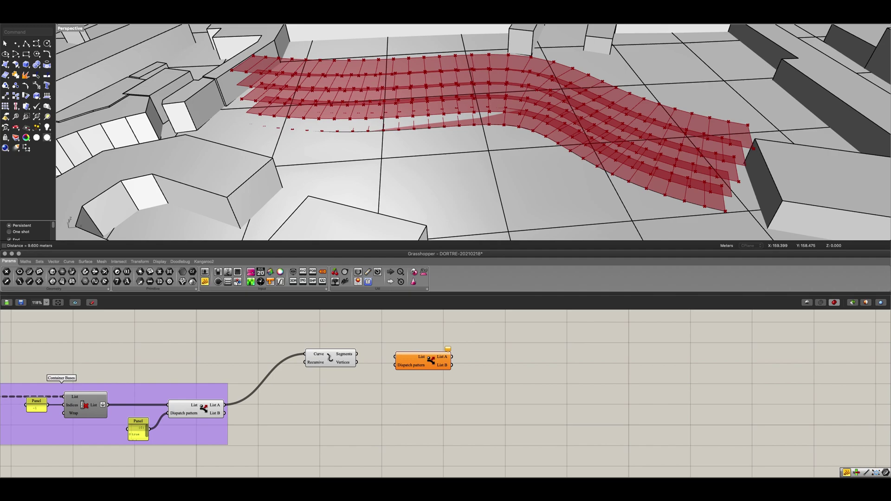
Step: Connect the Explode component's Segments output to the new Dispatch's List input and flatten that input
{"action": "left_click_drag", "start_coordinate": [357, 354], "coordinate": [403, 361]}
{"action": "scroll", "coordinate": [401, 361], "scroll_direction": "up", "scroll_amount": 4}
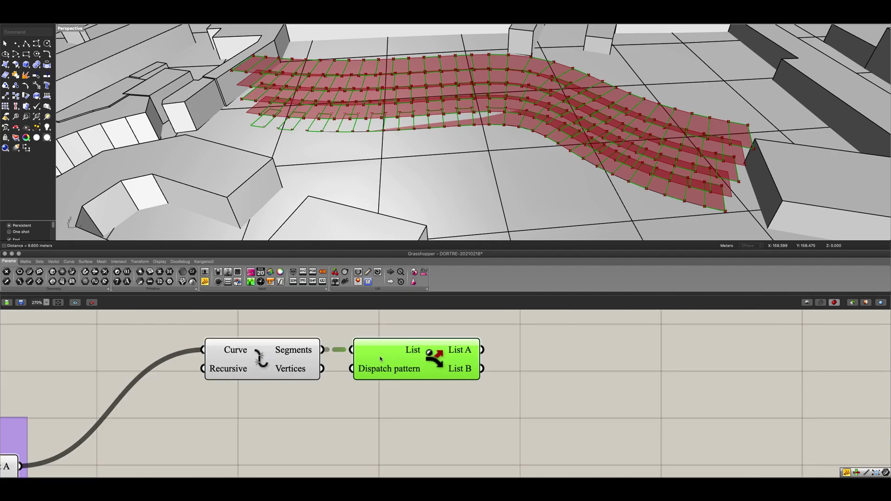
{"action": "right_click", "coordinate": [358, 346]}
{"action": "left_click", "coordinate": [375, 393]}
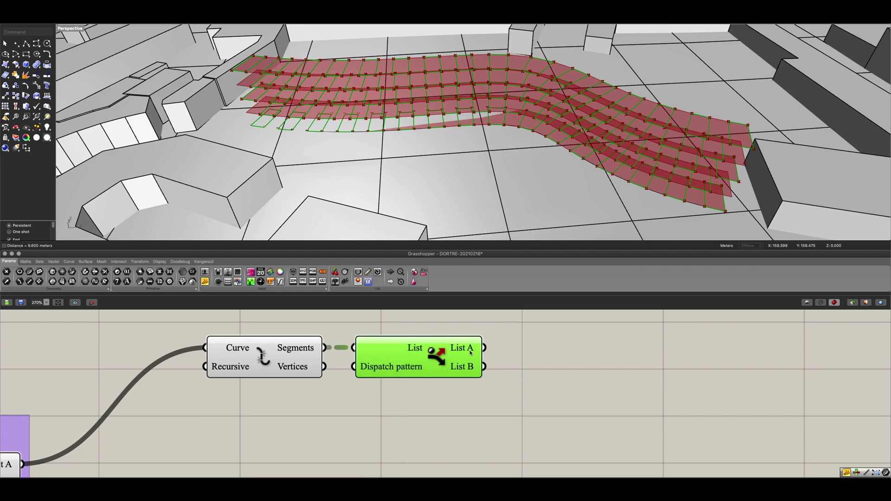
{"action": "mouse_move", "coordinate": [465, 350]}
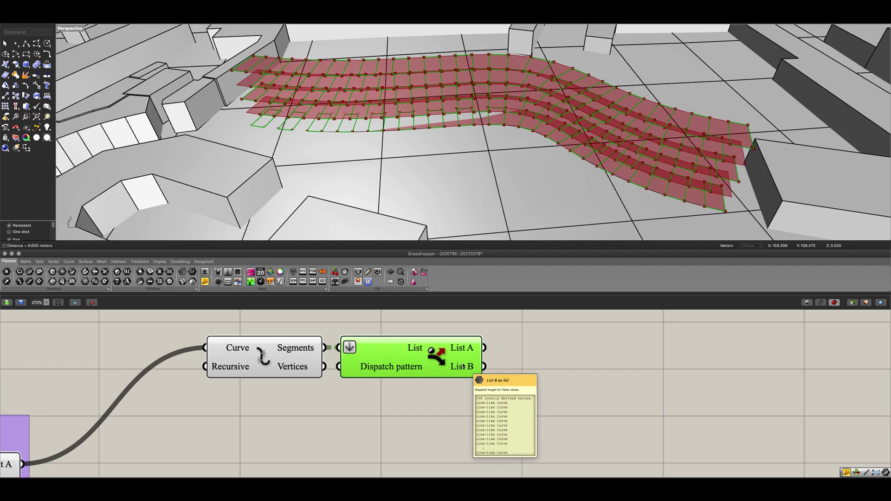
{"action": "left_click_drag", "start_coordinate": [441, 364], "coordinate": [448, 363]}
{"action": "scroll", "coordinate": [517, 363], "scroll_direction": "down", "scroll_amount": 2}
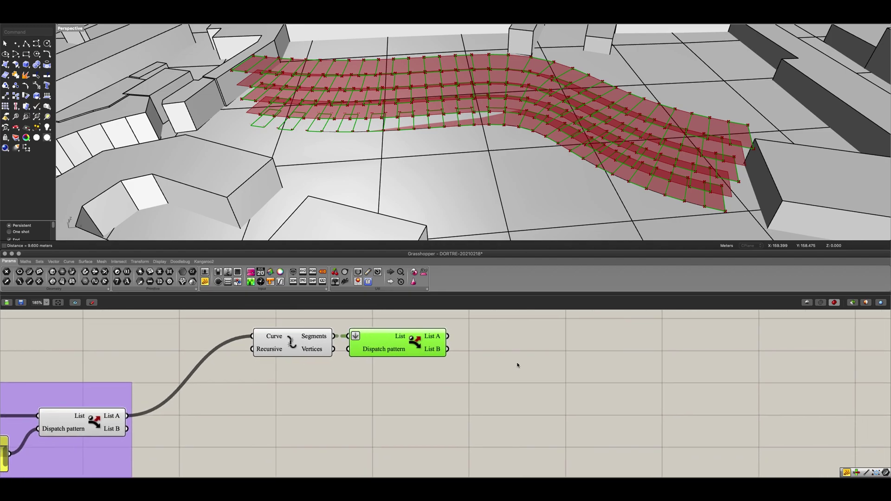
Step: Add an Offset Curve component beside the new Dispatch and connect Dispatch's List B output to its Curve input
{"action": "left_click", "coordinate": [503, 369]}
{"action": "double_click", "coordinate": [503, 369]}
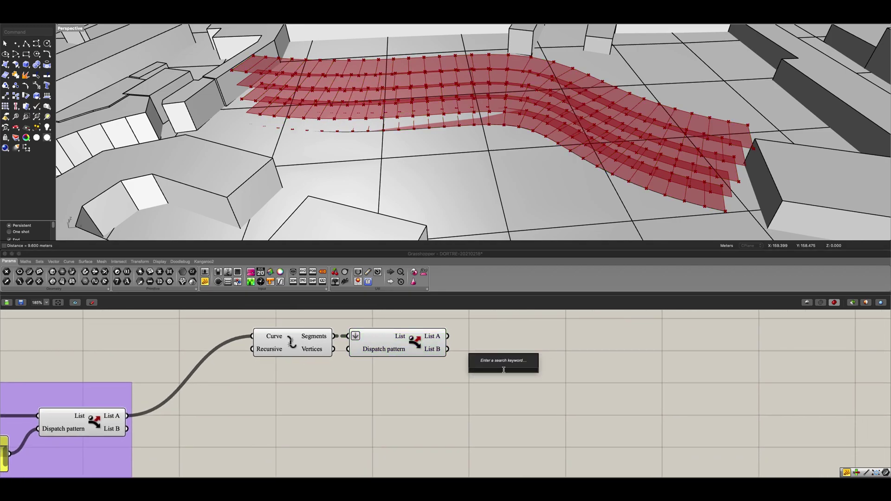
{"action": "type", "text": "of"}
{"action": "key", "text": "Return"}
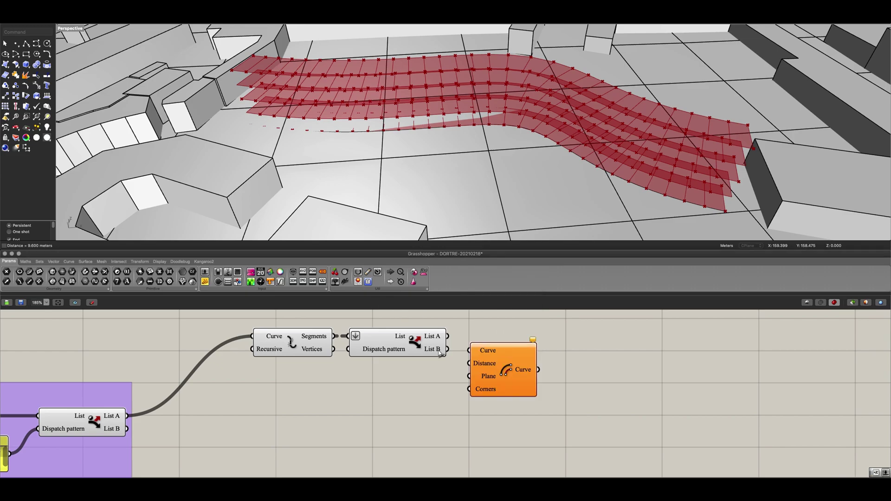
{"action": "left_click_drag", "start_coordinate": [468, 353], "coordinate": [469, 352]}
{"action": "left_click", "coordinate": [501, 367]}
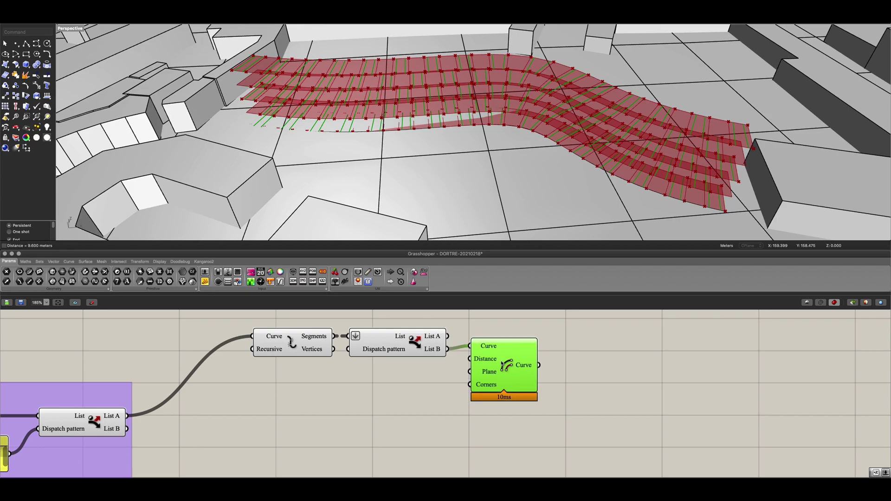
{"action": "scroll", "coordinate": [595, 80], "scroll_direction": "up", "scroll_amount": 6}
{"action": "scroll", "coordinate": [451, 123], "scroll_direction": "down", "scroll_amount": 5}
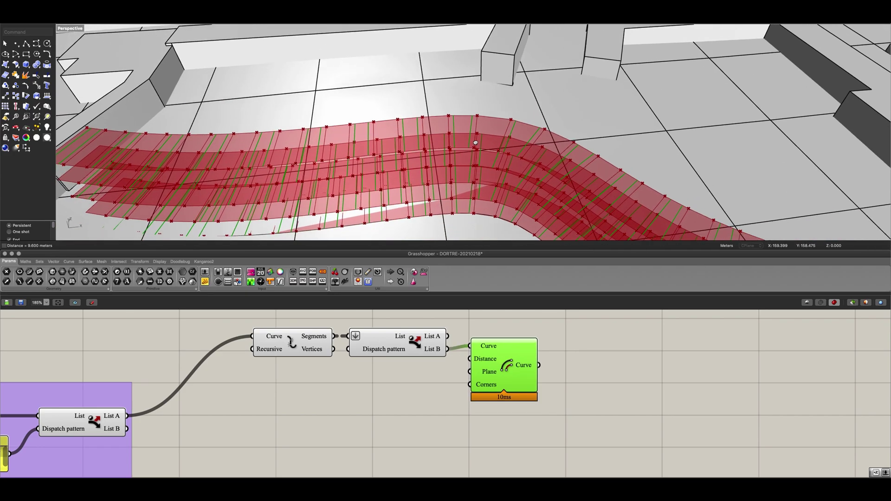
{"action": "scroll", "coordinate": [474, 142], "scroll_direction": "up", "scroll_amount": 3}
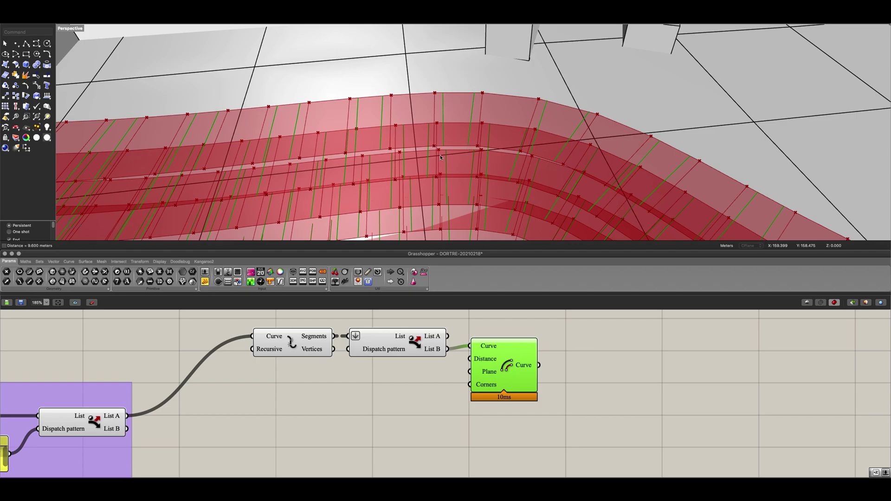
{"action": "scroll", "coordinate": [378, 148], "scroll_direction": "down", "scroll_amount": 10}
{"action": "scroll", "coordinate": [415, 179], "scroll_direction": "up", "scroll_amount": 10}
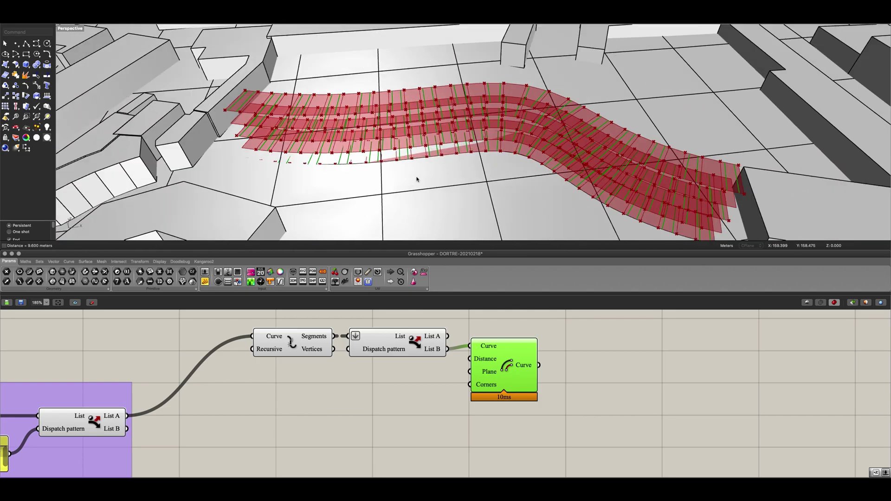
{"action": "scroll", "coordinate": [416, 182], "scroll_direction": "down", "scroll_amount": 4}
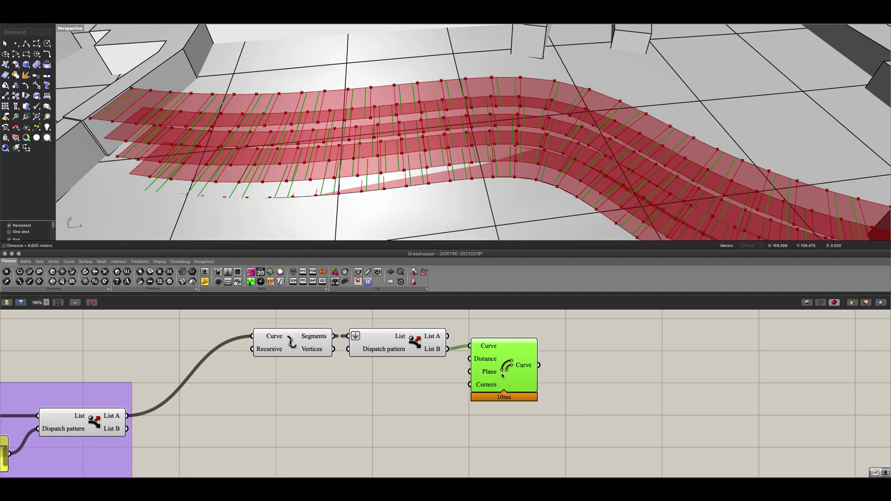
{"action": "left_click_drag", "start_coordinate": [498, 376], "coordinate": [511, 380]}
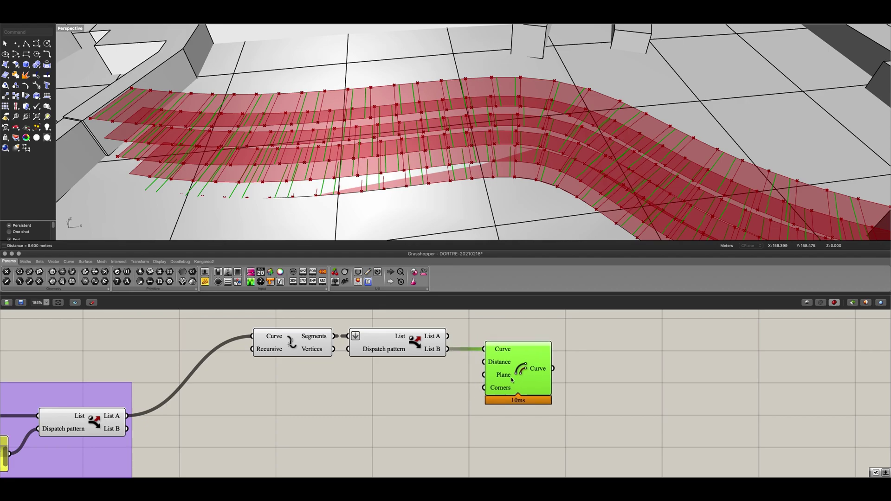
Step: Add a Negative component and connect its Result output to the Distance input of Offset Curve
{"action": "double_click", "coordinate": [417, 393]}
{"action": "type", "text": "neg"}
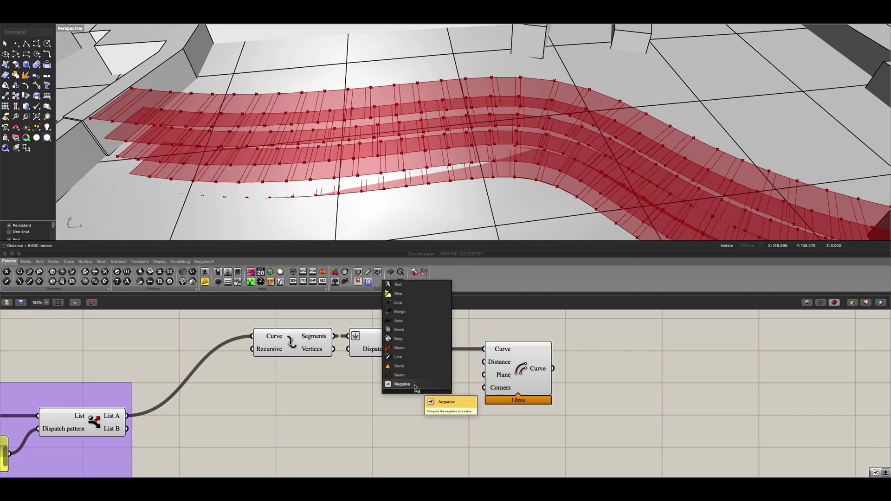
{"action": "left_click", "coordinate": [415, 385]}
{"action": "left_click_drag", "start_coordinate": [448, 392], "coordinate": [484, 362]}
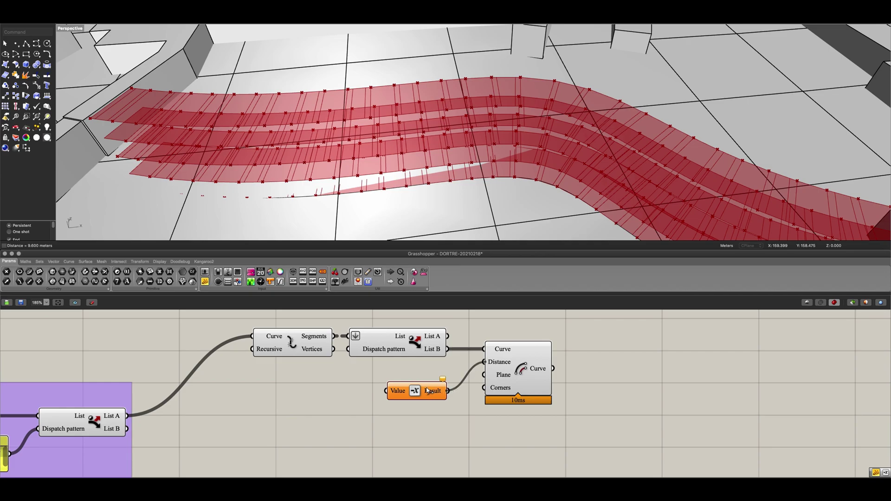
{"action": "left_click_drag", "start_coordinate": [425, 392], "coordinate": [437, 370]}
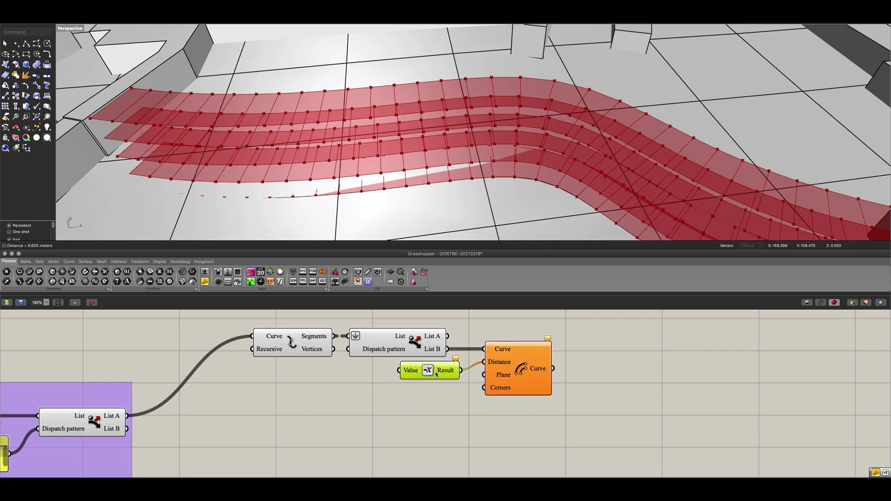
Step: Add a number slider set to 0.3 and connect it to the Negative component's Value input
{"action": "scroll", "coordinate": [436, 411], "scroll_direction": "down", "scroll_amount": 2}
{"action": "right_click_drag", "start_coordinate": [437, 411], "coordinate": [440, 386]}
{"action": "scroll", "coordinate": [441, 389], "scroll_direction": "down", "scroll_amount": 1}
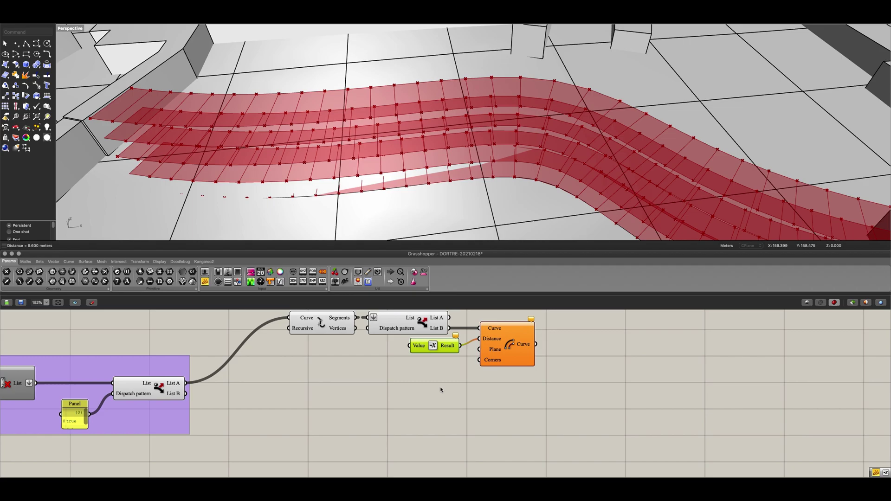
{"action": "double_click", "coordinate": [411, 408]}
{"action": "type", "text": "0.3"}
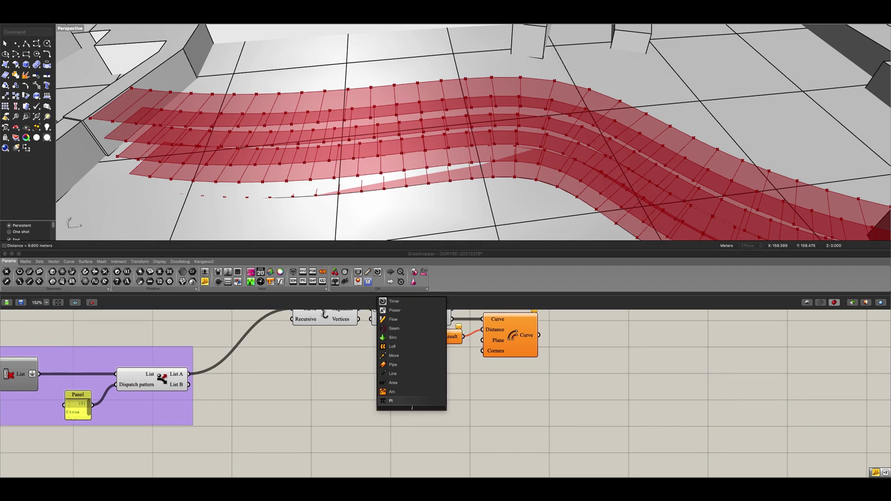
{"action": "key", "text": "Return"}
{"action": "left_click_drag", "start_coordinate": [463, 408], "coordinate": [405, 340]}
{"action": "left_click", "coordinate": [507, 339]}
{"action": "scroll", "coordinate": [555, 145], "scroll_direction": "up", "scroll_amount": 8}
{"action": "scroll", "coordinate": [544, 176], "scroll_direction": "down", "scroll_amount": 8}
{"action": "mouse_move", "coordinate": [544, 175]}
{"action": "right_mouse_down"}
{"action": "mouse_move", "coordinate": [552, 184]}
{"action": "mouse_move", "coordinate": [540, 178]}
{"action": "right_mouse_up"}
Step: Add a Dispatch after Offset Curve, connect the offset's Curve output to its List input and flatten that input
{"action": "right_click_drag", "start_coordinate": [552, 376], "coordinate": [443, 360]}
{"action": "double_click", "coordinate": [444, 360]}
{"action": "type", "text": "disp"}
{"action": "key", "text": "Return"}
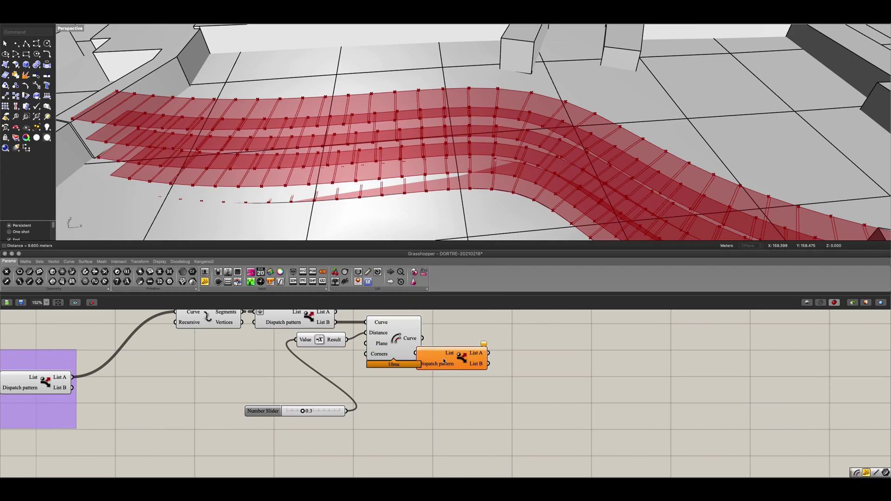
{"action": "left_click_drag", "start_coordinate": [450, 361], "coordinate": [477, 353]}
{"action": "left_click_drag", "start_coordinate": [422, 338], "coordinate": [444, 346]}
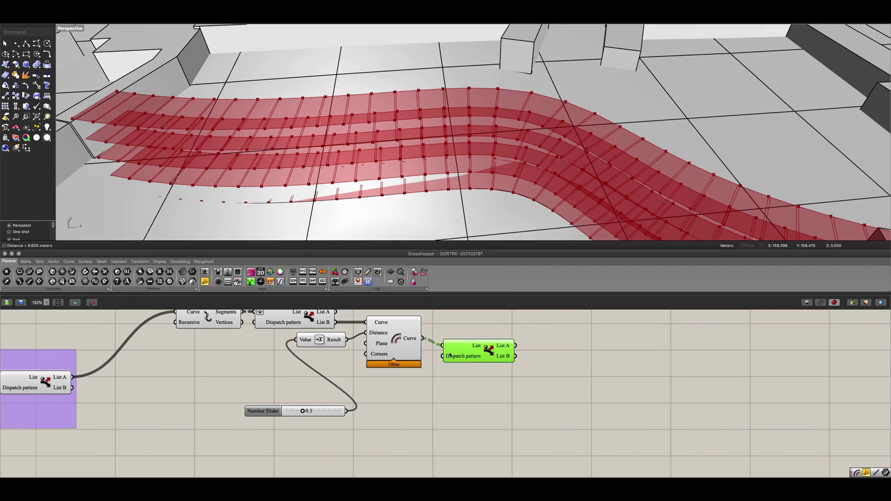
{"action": "right_click", "coordinate": [446, 346]}
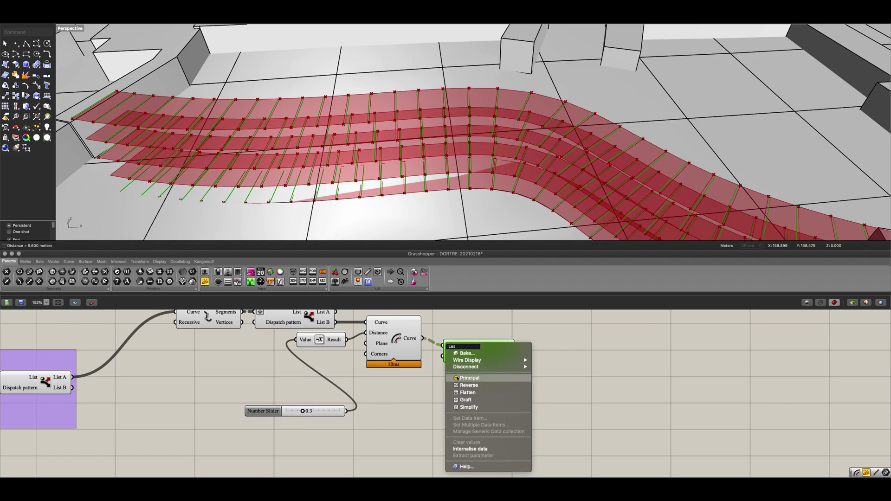
{"action": "left_click", "coordinate": [460, 393]}
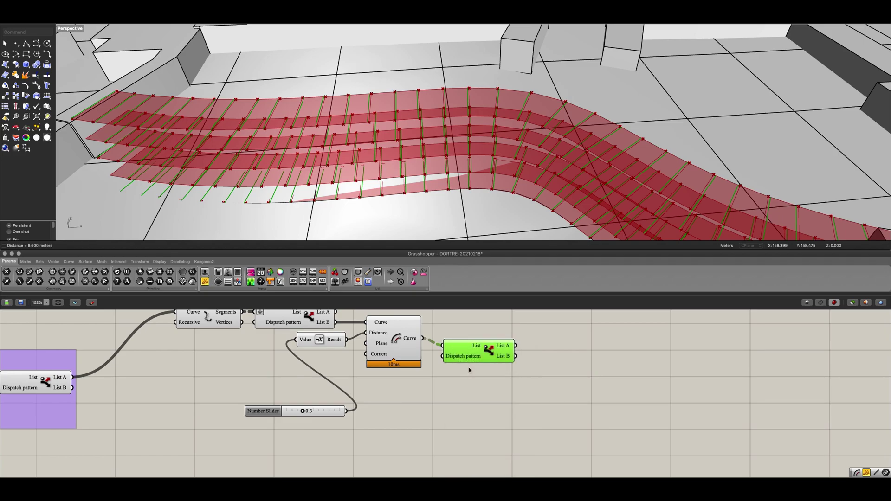
{"action": "left_click_drag", "start_coordinate": [475, 354], "coordinate": [464, 346]}
Step: Add a Ruled Surface component after the last Dispatch, leaving a gap between the two
{"action": "right_click_drag", "start_coordinate": [464, 345], "coordinate": [334, 359]}
{"action": "double_click", "coordinate": [432, 357]}
{"action": "type", "text": "ru"}
{"action": "left_click", "coordinate": [429, 354]}
{"action": "left_click_drag", "start_coordinate": [431, 357], "coordinate": [511, 359]}
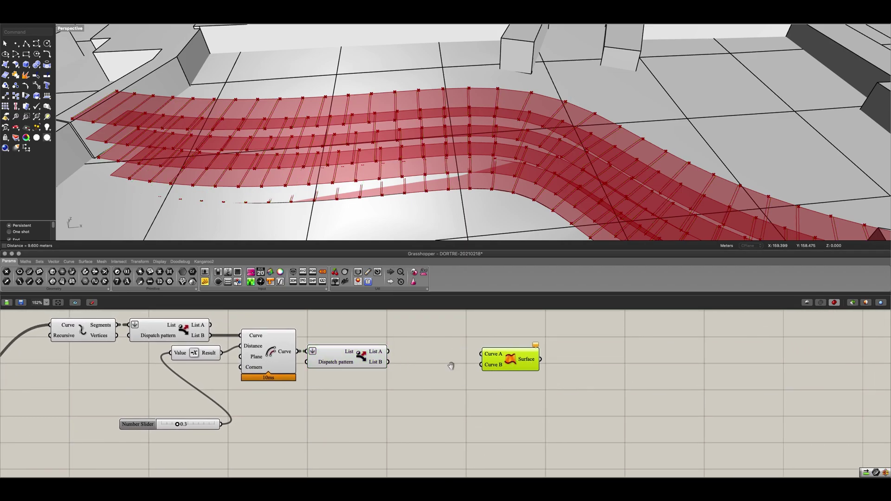
Step: Add a Flip Curve component above the gap between the last Dispatch and Ruled Surface
{"action": "right_click_drag", "start_coordinate": [450, 367], "coordinate": [463, 383]}
{"action": "double_click", "coordinate": [443, 357]}
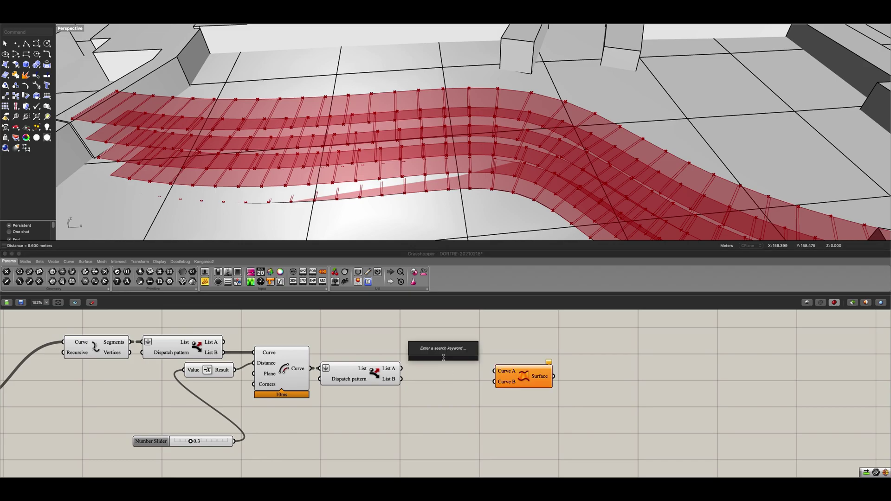
{"action": "type", "text": "flip"}
{"action": "key", "text": "Up"}
{"action": "key", "text": "Return"}
{"action": "left_click_drag", "start_coordinate": [434, 356], "coordinate": [440, 342]}
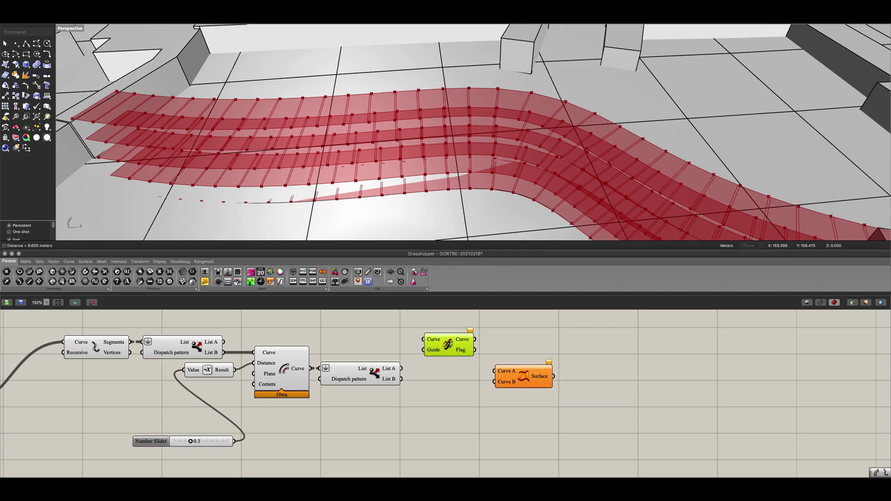
Step: Connect the last Dispatch's List A and List B to Ruled Surface's Curve A and Curve B, and inspect the resulting surfaces
{"action": "scroll", "coordinate": [443, 348], "scroll_direction": "up", "scroll_amount": 2}
{"action": "left_click_drag", "start_coordinate": [380, 374], "coordinate": [514, 377]}
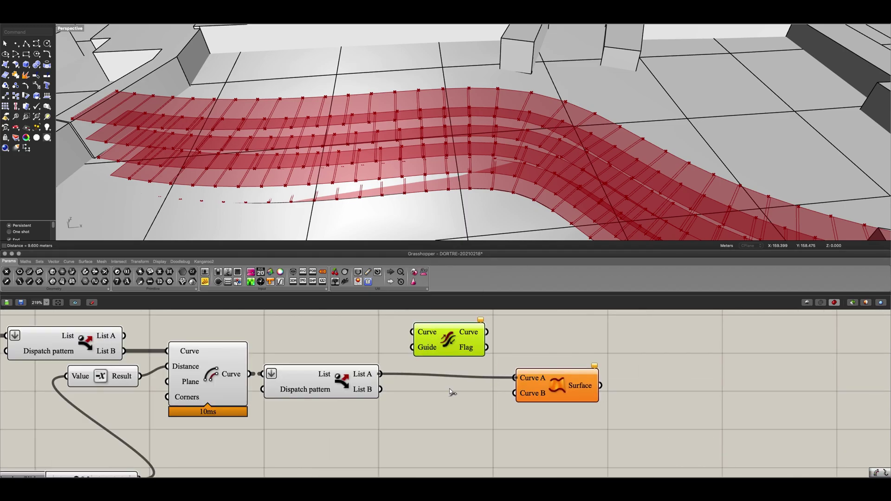
{"action": "left_click_drag", "start_coordinate": [380, 389], "coordinate": [537, 381]}
{"action": "left_click", "coordinate": [543, 385]}
{"action": "scroll", "coordinate": [416, 112], "scroll_direction": "up", "scroll_amount": 5}
{"action": "scroll", "coordinate": [414, 115], "scroll_direction": "down", "scroll_amount": 4}
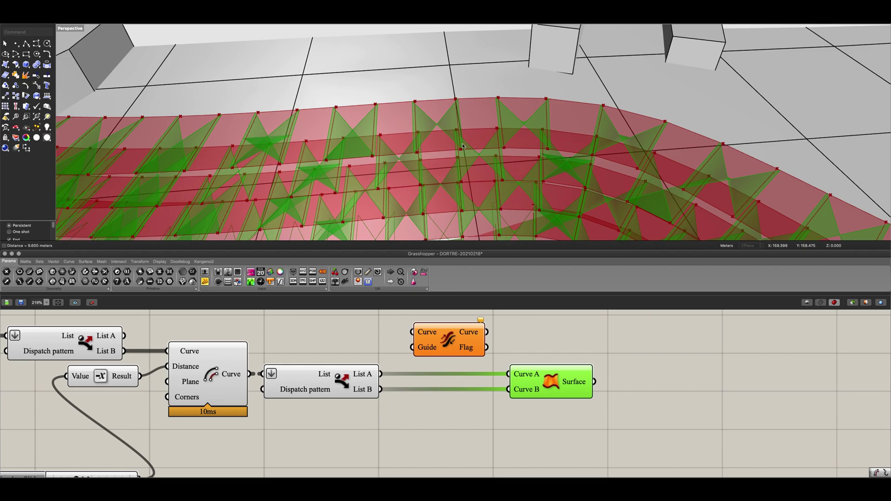
{"action": "scroll", "coordinate": [447, 125], "scroll_direction": "up", "scroll_amount": 5}
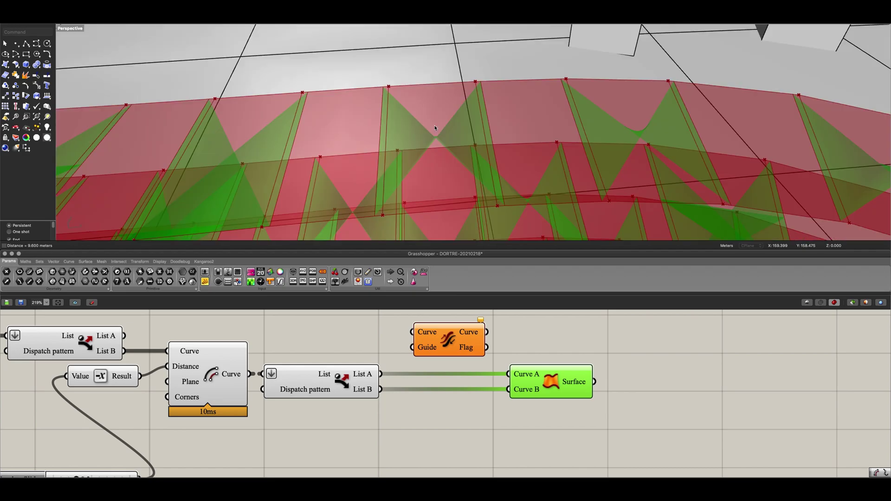
{"action": "scroll", "coordinate": [436, 127], "scroll_direction": "down", "scroll_amount": 10}
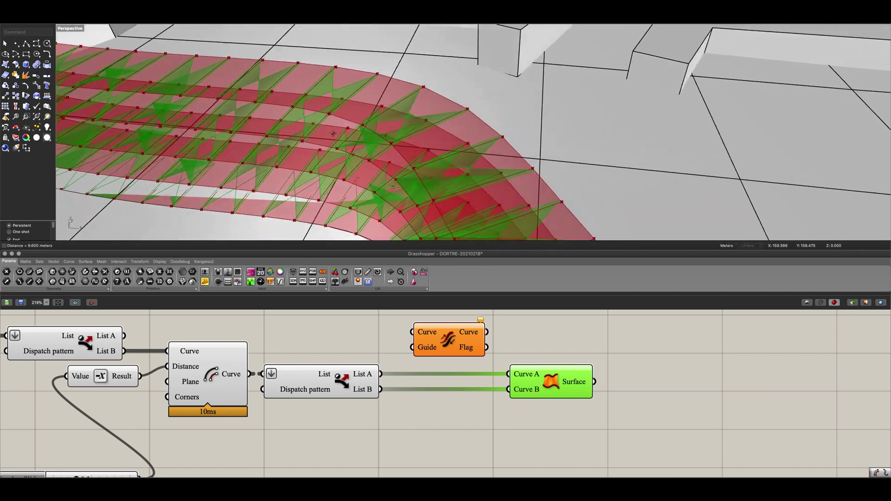
{"action": "right_click_drag", "start_coordinate": [326, 132], "coordinate": [364, 168]}
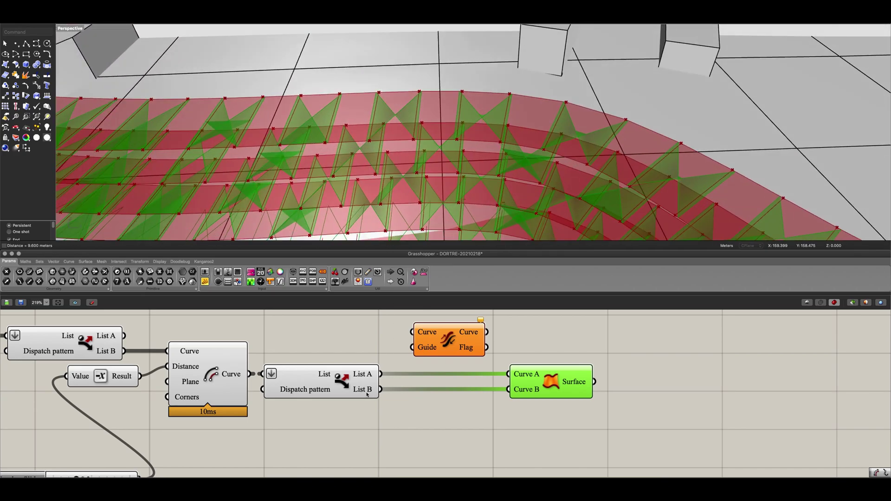
Step: Route the last Dispatch's List A through Flip Curve into the Curve A input of Ruled Surface
{"action": "left_click_drag", "start_coordinate": [379, 373], "coordinate": [412, 333]}
{"action": "left_click_drag", "start_coordinate": [487, 332], "coordinate": [509, 375]}
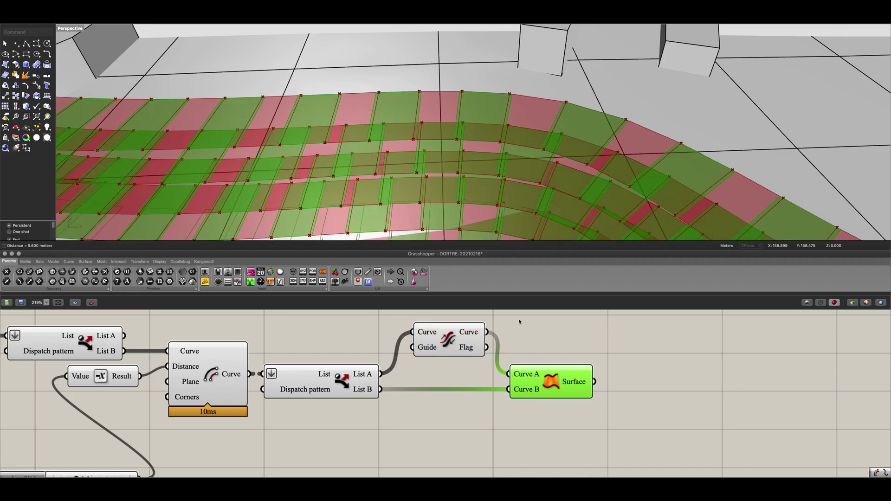
{"action": "scroll", "coordinate": [443, 108], "scroll_direction": "down", "scroll_amount": 5}
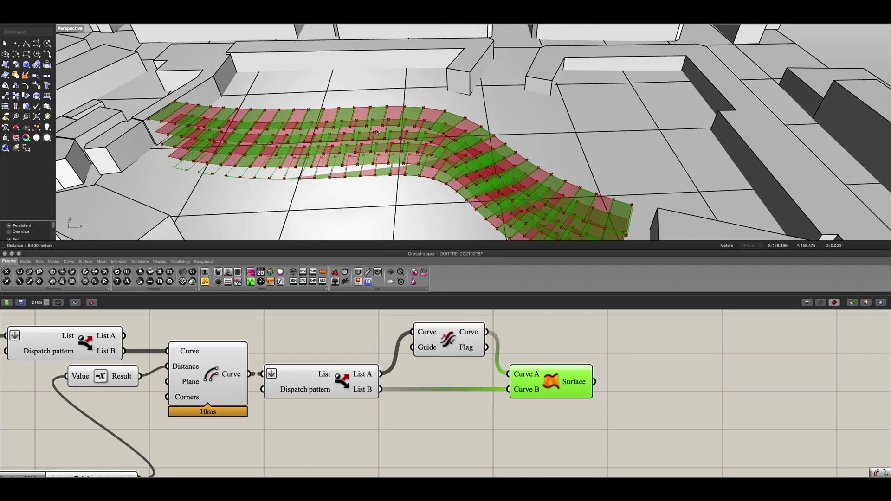
{"action": "scroll", "coordinate": [376, 131], "scroll_direction": "up", "scroll_amount": 5}
{"action": "scroll", "coordinate": [467, 430], "scroll_direction": "down", "scroll_amount": 2}
{"action": "scroll", "coordinate": [491, 410], "scroll_direction": "down", "scroll_amount": 2}
{"action": "scroll", "coordinate": [537, 423], "scroll_direction": "down", "scroll_amount": 1}
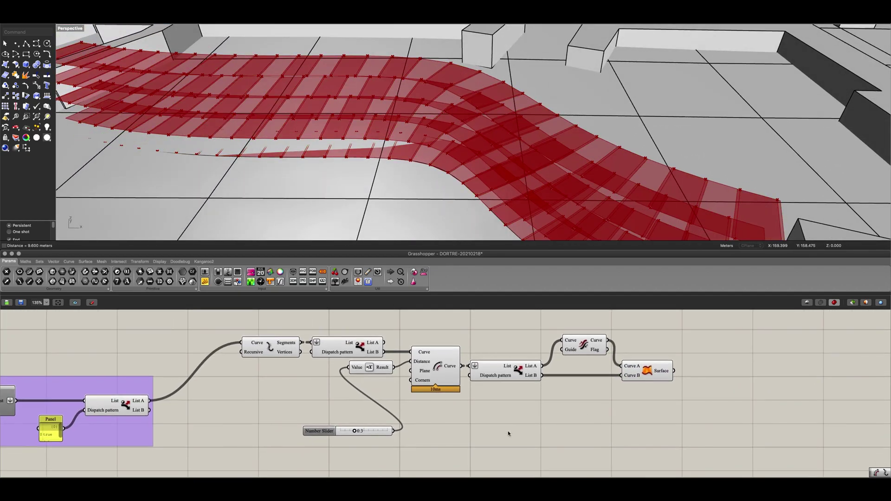
Step: Move the 0.3 slider below the new components, group those components without it and name the group "Window Variants"
{"action": "left_click_drag", "start_coordinate": [382, 437], "coordinate": [328, 472]}
{"action": "left_click_drag", "start_coordinate": [673, 400], "coordinate": [233, 330]}
{"action": "key", "text": "ctrl+g"}
{"action": "right_click", "coordinate": [409, 342]}
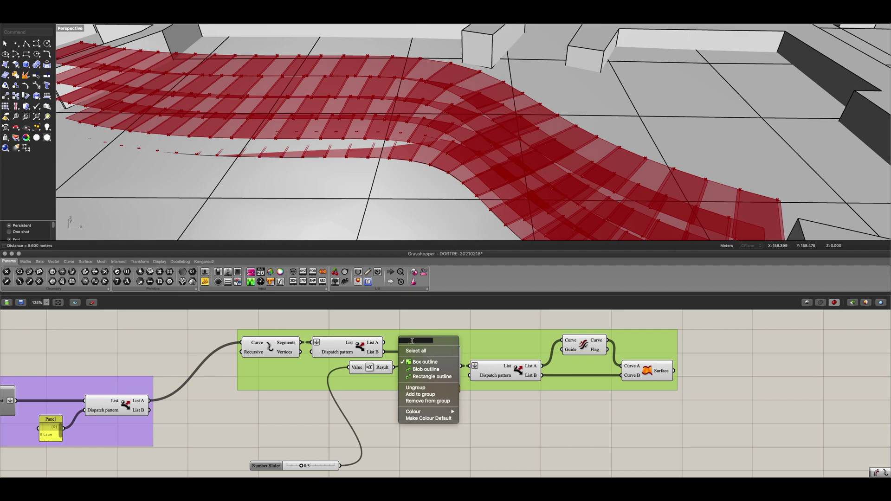
{"action": "type", "text": "Window Variants"}
{"action": "key", "text": "Return"}
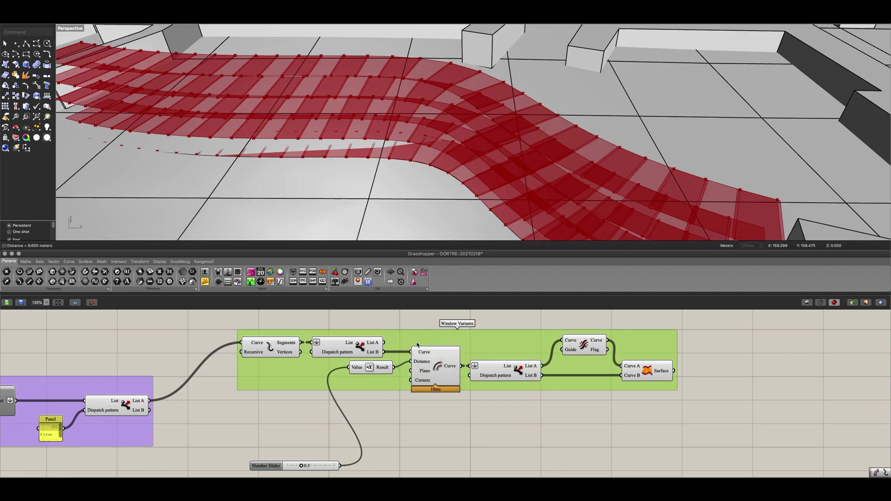
Step: Turn off the preview of the Dispatch component in the Container Bases group
{"action": "scroll", "coordinate": [416, 345], "scroll_direction": "down", "scroll_amount": 3}
{"action": "right_click_drag", "start_coordinate": [417, 403], "coordinate": [423, 385]}
{"action": "left_click", "coordinate": [212, 369]}
{"action": "key", "text": "ctrl+q"}
Step: Turn off the preview of the Window Variants group's components, keeping only Ruled Surface displayed
{"action": "left_click", "coordinate": [504, 386]}
{"action": "right_click_drag", "start_coordinate": [504, 386], "coordinate": [511, 407]}
{"action": "left_click", "coordinate": [544, 348]}
{"action": "left_click", "coordinate": [489, 367]}
{"action": "left_click", "coordinate": [440, 364]}
{"action": "key", "text": "ctrl+q"}
{"action": "left_click", "coordinate": [389, 365]}
{"action": "key", "text": "ctrl+q"}
{"action": "left_click", "coordinate": [378, 349]}
{"action": "key", "text": "ctrl+q"}
{"action": "left_click", "coordinate": [330, 350]}
{"action": "key", "text": "ctrl+q"}
{"action": "scroll", "coordinate": [352, 364], "scroll_direction": "down", "scroll_amount": 1}
{"action": "scroll", "coordinate": [382, 375], "scroll_direction": "down", "scroll_amount": 1}
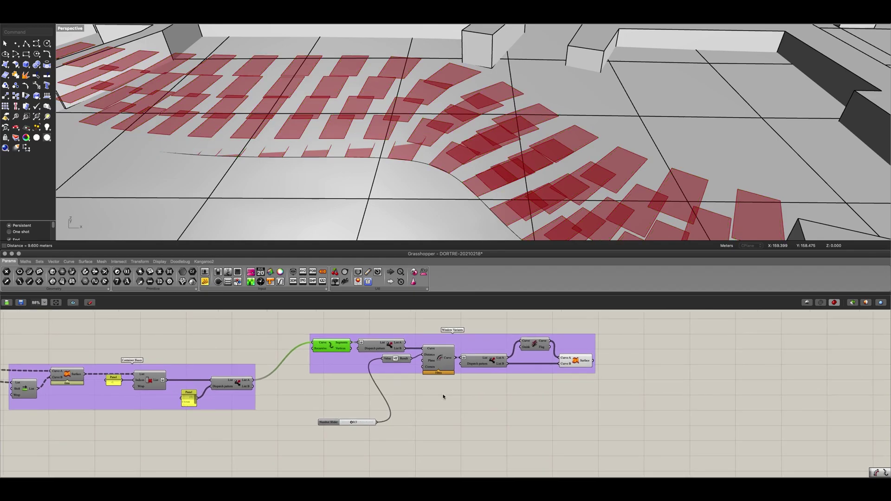
Step: Duplicate the Window Variants group with its components and place the copy below the 0.3 slider
{"action": "left_click_drag", "start_coordinate": [619, 399], "coordinate": [283, 319]}
{"action": "right_click_drag", "start_coordinate": [415, 409], "coordinate": [384, 418]}
{"action": "key", "text": "super+v"}
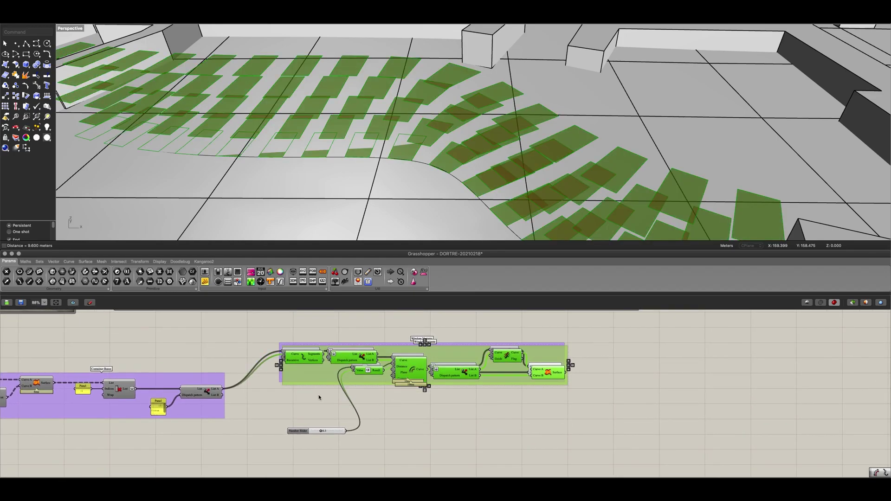
{"action": "left_click_drag", "start_coordinate": [321, 377], "coordinate": [324, 460]}
{"action": "right_click_drag", "start_coordinate": [306, 436], "coordinate": [314, 381]}
{"action": "left_click_drag", "start_coordinate": [315, 381], "coordinate": [312, 425]}
Step: Connect the 0.3 slider directly to the copied offset component's Distance input and delete the copy's Negative component
{"action": "left_click_drag", "start_coordinate": [353, 375], "coordinate": [422, 427]}
{"action": "scroll", "coordinate": [383, 446], "scroll_direction": "up", "scroll_amount": 5}
{"action": "left_click", "coordinate": [373, 434]}
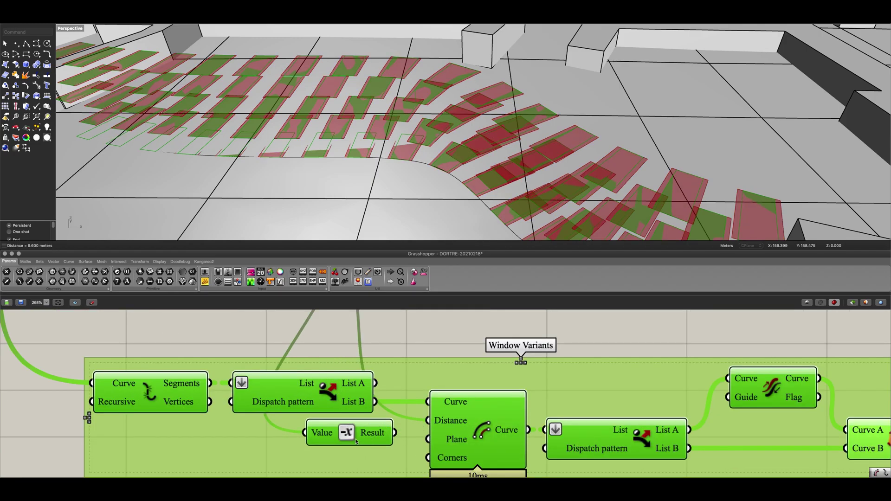
{"action": "key", "text": "Delete"}
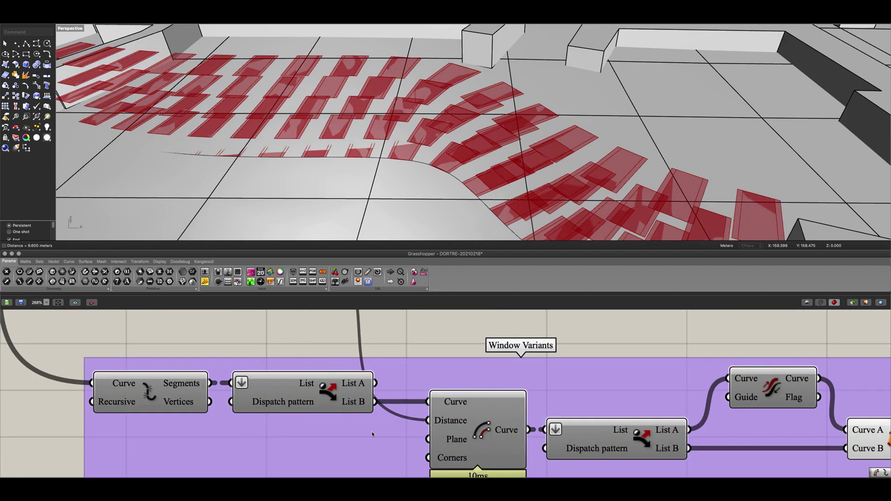
{"action": "scroll", "coordinate": [381, 394], "scroll_direction": "down", "scroll_amount": 5}
{"action": "right_click_drag", "start_coordinate": [386, 361], "coordinate": [397, 389]}
{"action": "scroll", "coordinate": [397, 389], "scroll_direction": "down", "scroll_amount": 2}
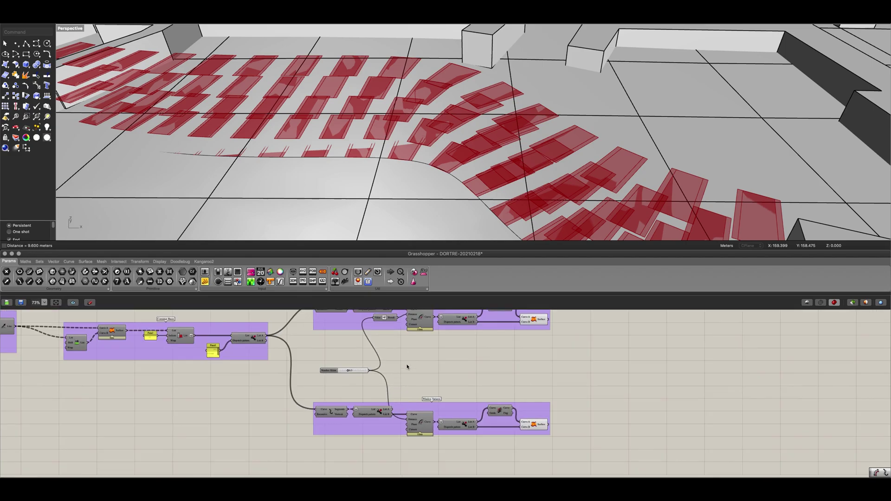
Step: Connect List B of the Container Bases Dispatch to the Curve input of the copied group's Explode component
{"action": "left_click", "coordinate": [533, 429]}
{"action": "right_click_drag", "start_coordinate": [498, 353], "coordinate": [474, 372]}
{"action": "scroll", "coordinate": [255, 374], "scroll_direction": "up", "scroll_amount": 1}
{"action": "right_click_drag", "start_coordinate": [255, 374], "coordinate": [330, 348]}
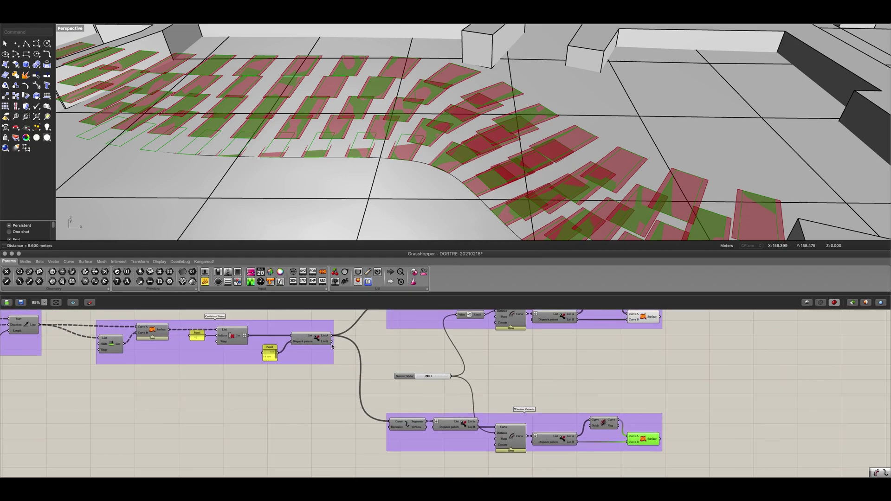
{"action": "scroll", "coordinate": [331, 342], "scroll_direction": "up", "scroll_amount": 2}
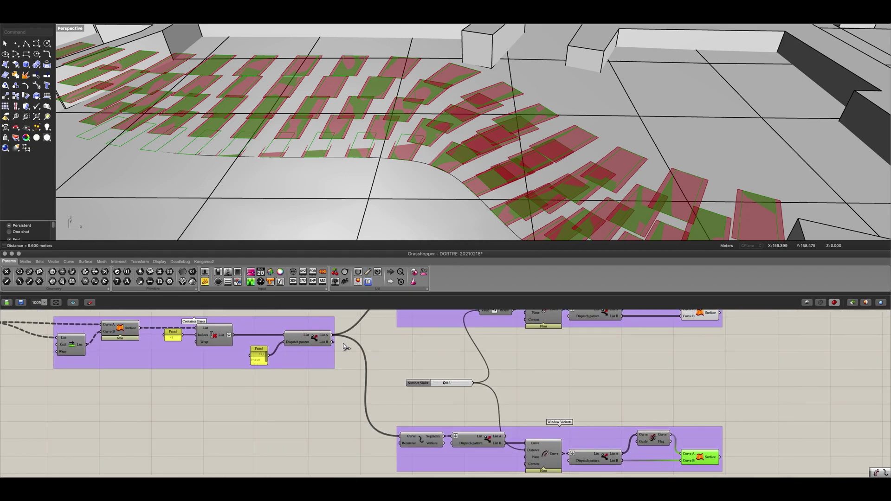
{"action": "left_click_drag", "start_coordinate": [333, 343], "coordinate": [400, 437], "text": "shift"}
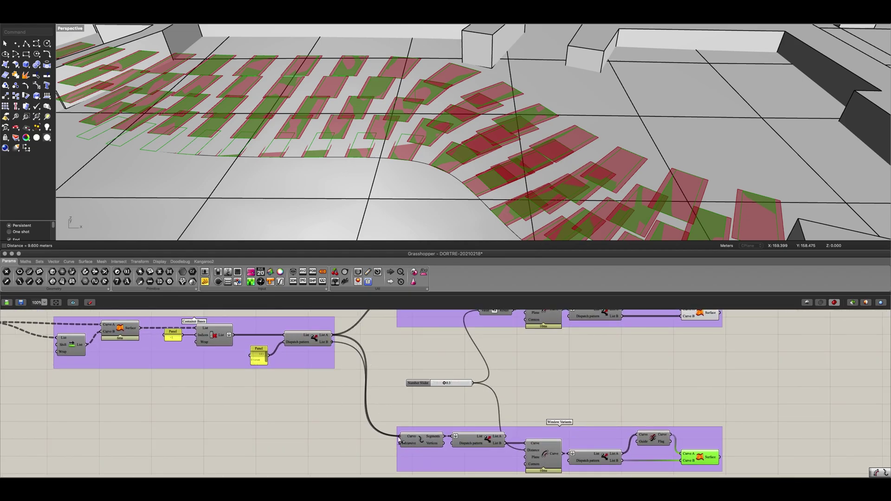
{"action": "left_click", "coordinate": [381, 391]}
Step: Highlight the Ruled Surface components of both variant groups to compare their surfaces in the viewport
{"action": "scroll", "coordinate": [498, 343], "scroll_direction": "down", "scroll_amount": 1}
{"action": "right_click_drag", "start_coordinate": [600, 413], "coordinate": [397, 413]}
{"action": "left_click", "coordinate": [463, 439]}
{"action": "right_click_drag", "start_coordinate": [451, 369], "coordinate": [453, 398]}
{"action": "left_click", "coordinate": [468, 346], "text": "shift"}
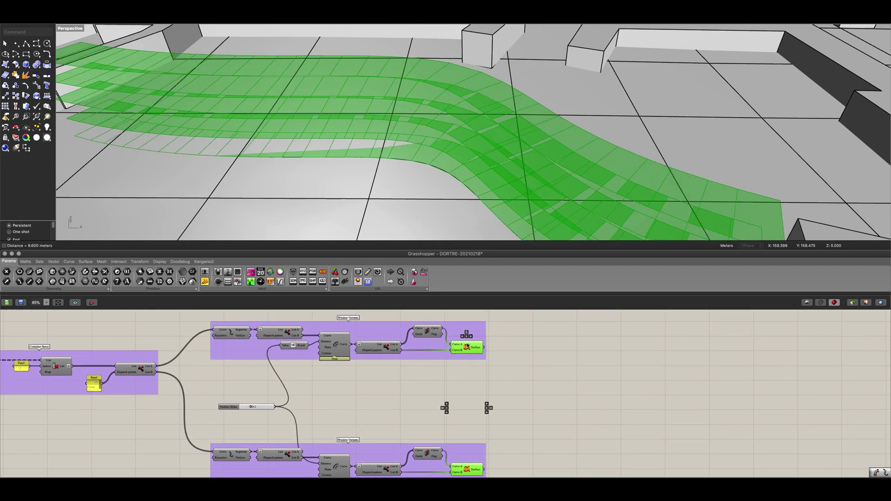
{"action": "left_click", "coordinate": [476, 382]}
{"action": "right_click_drag", "start_coordinate": [419, 178], "coordinate": [408, 163]}
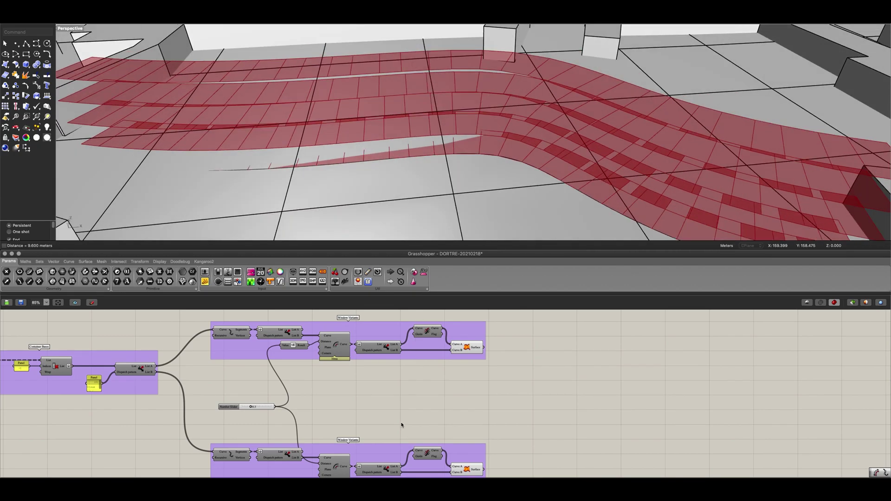
Step: Rename the copied Window Variants group "Balcony Variants"
{"action": "scroll", "coordinate": [401, 427], "scroll_direction": "up", "scroll_amount": 6}
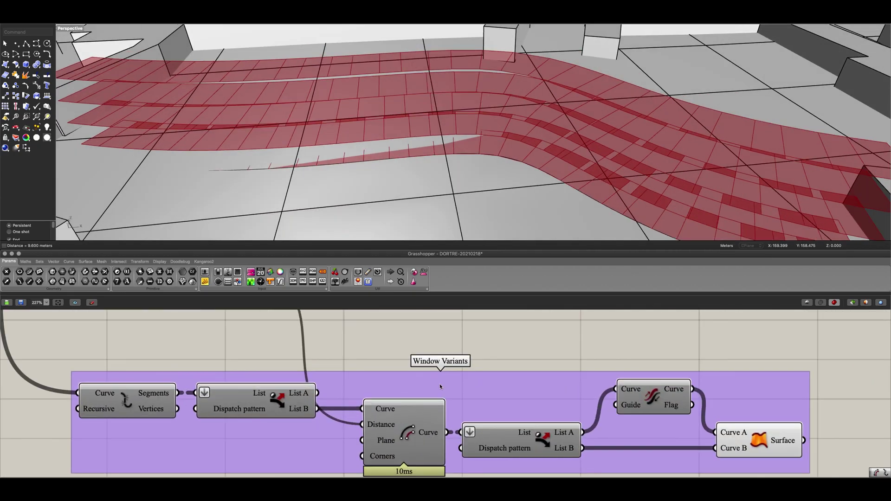
{"action": "left_click", "coordinate": [440, 386]}
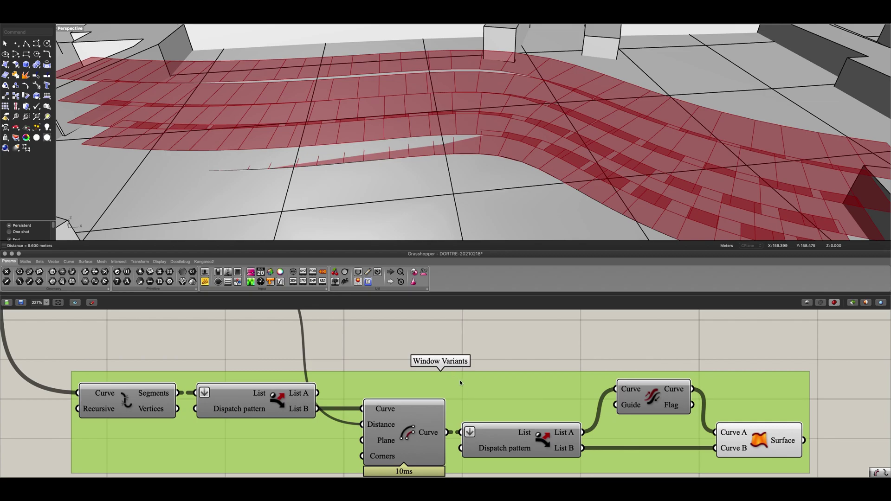
{"action": "right_click", "coordinate": [448, 385]}
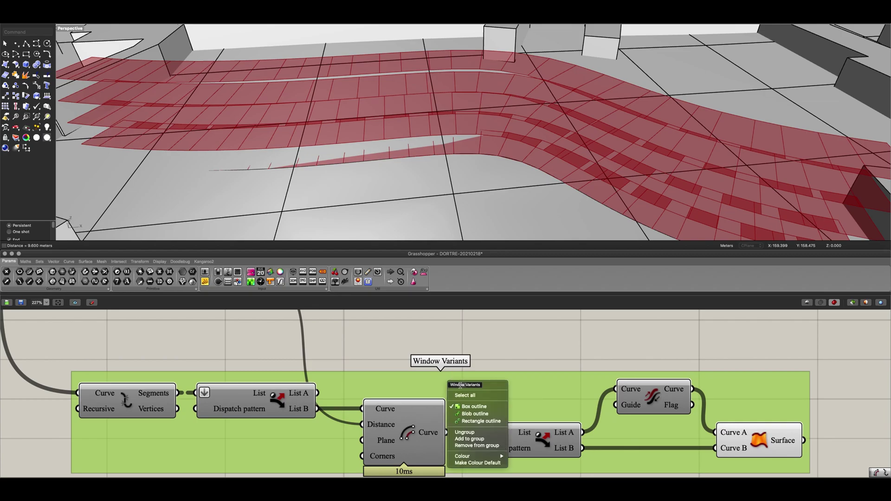
{"action": "type", "text": "Balcony"}
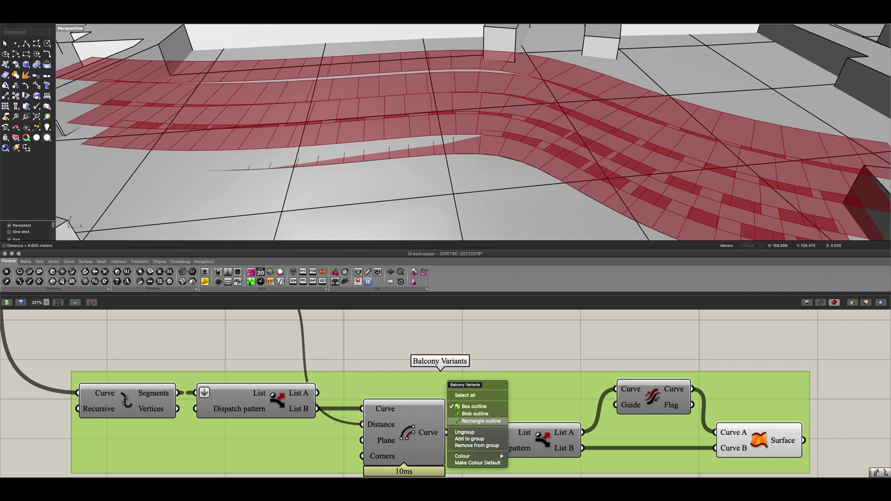
{"action": "left_click", "coordinate": [519, 333]}
{"action": "scroll", "coordinate": [517, 332], "scroll_direction": "down", "scroll_amount": 2}
{"action": "left_click", "coordinate": [517, 335]}
Step: Add a Cull Index component beside the Window Variants group
{"action": "scroll", "coordinate": [516, 337], "scroll_direction": "down", "scroll_amount": 3}
{"action": "scroll", "coordinate": [480, 339], "scroll_direction": "down", "scroll_amount": 2}
{"action": "right_click_drag", "start_coordinate": [459, 333], "coordinate": [390, 366]}
{"action": "scroll", "coordinate": [495, 409], "scroll_direction": "down", "scroll_amount": 2}
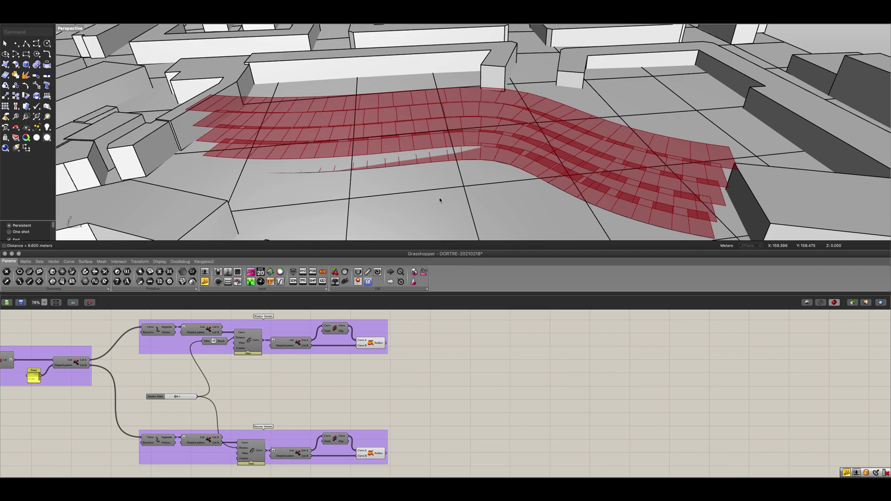
{"action": "right_click_drag", "start_coordinate": [444, 202], "coordinate": [457, 202]}
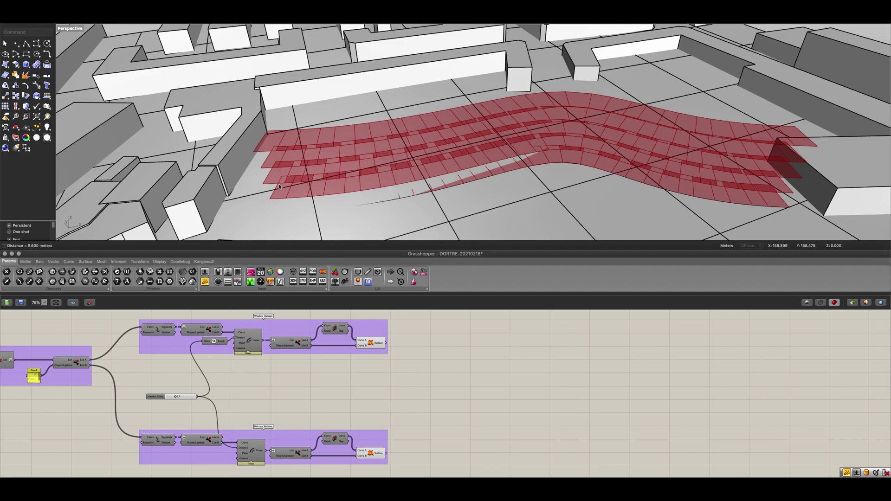
{"action": "right_click_drag", "start_coordinate": [295, 142], "coordinate": [311, 140]}
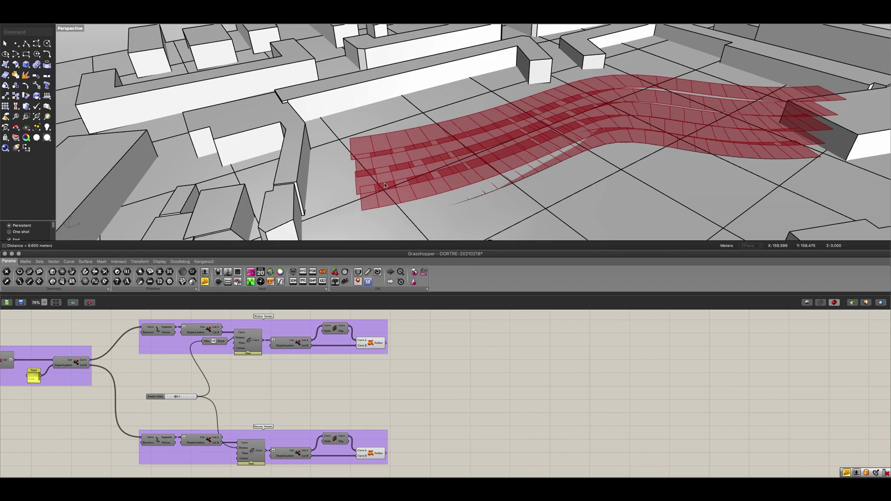
{"action": "scroll", "coordinate": [410, 351], "scroll_direction": "up", "scroll_amount": 5}
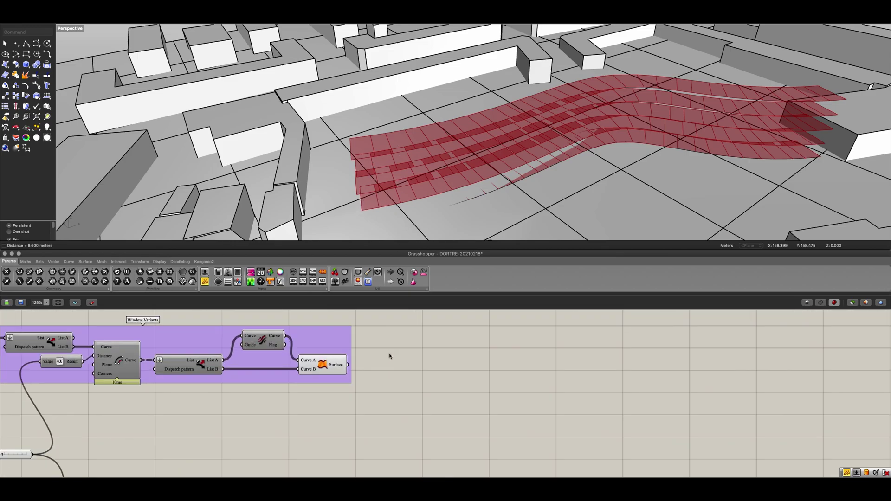
{"action": "right_click_drag", "start_coordinate": [402, 368], "coordinate": [369, 369]}
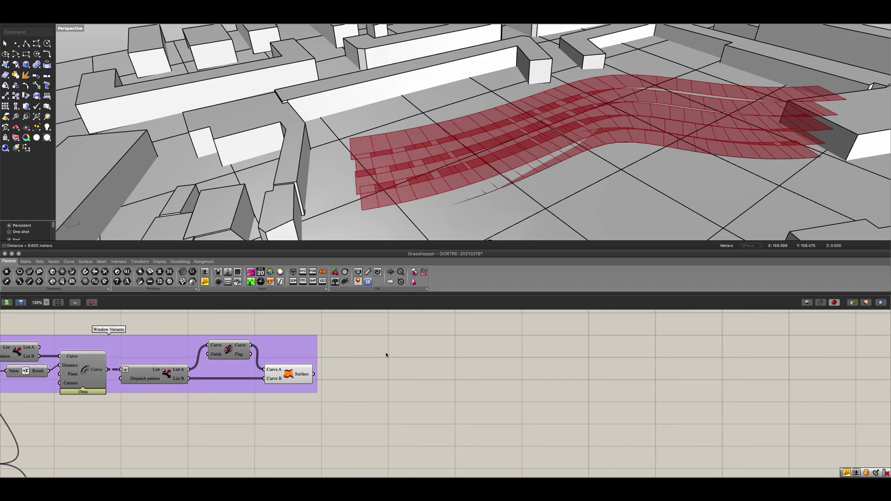
{"action": "double_click", "coordinate": [386, 355]}
{"action": "type", "text": "cul"}
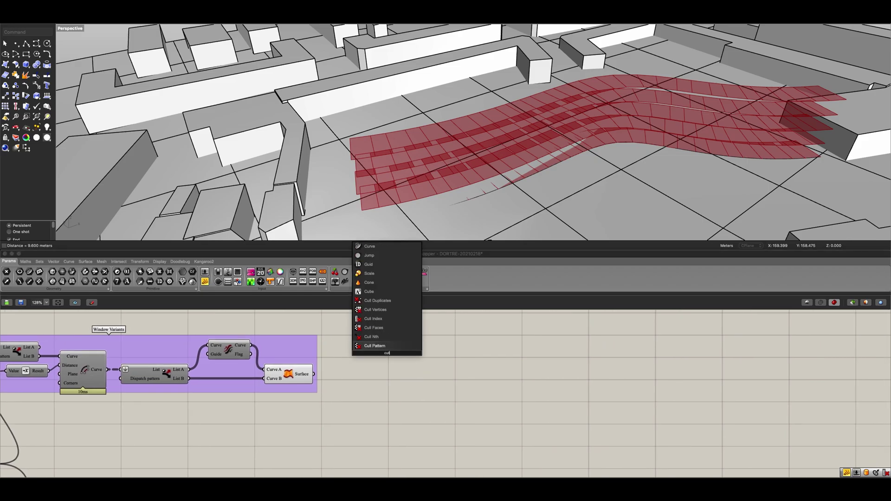
{"action": "key", "text": "Up"}
{"action": "key", "text": "Up"}
{"action": "key", "text": "Up"}
{"action": "key", "text": "Return"}
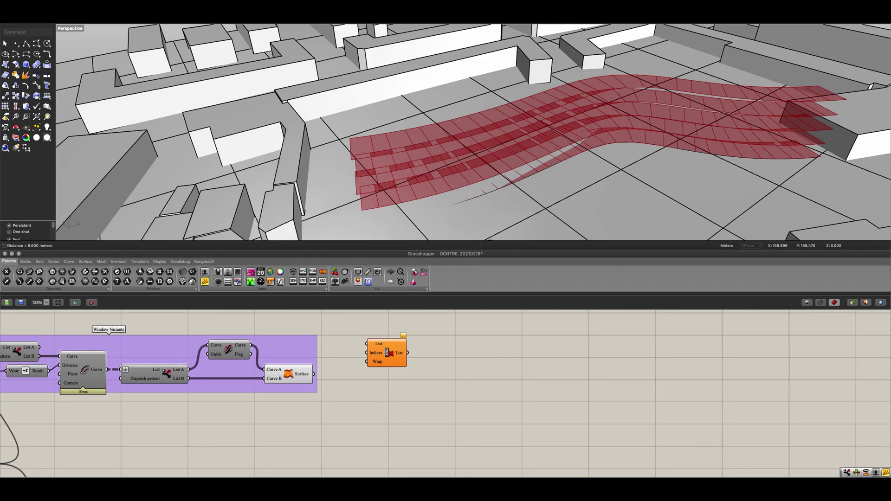
Step: Connect the Window Variants group's Ruled Surface to Cull Index's List input and turn off the Ruled Surface preview
{"action": "left_click_drag", "start_coordinate": [317, 374], "coordinate": [417, 357]}
{"action": "left_click", "coordinate": [291, 374]}
{"action": "scroll", "coordinate": [417, 356], "scroll_direction": "up", "scroll_amount": 3}
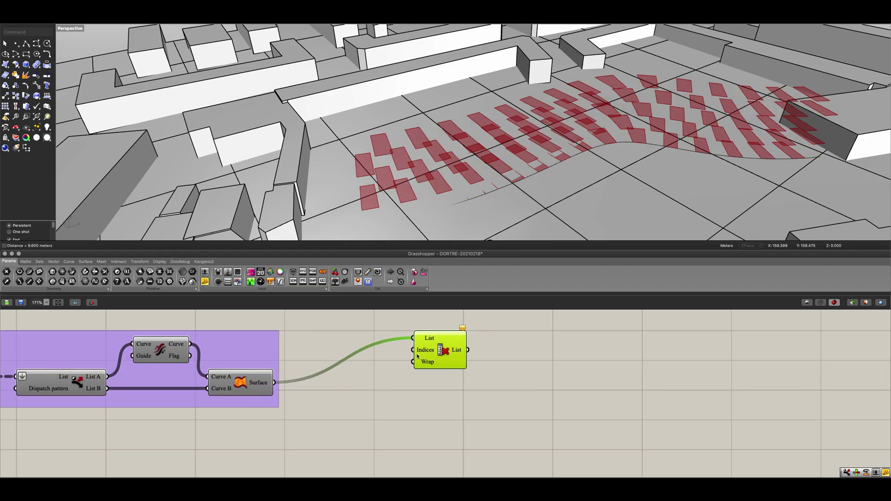
Step: Add a Panel below the Cull Index component containing the values 9, 31, 47, 62 and 63 on separate lines
{"action": "double_click", "coordinate": [384, 383]}
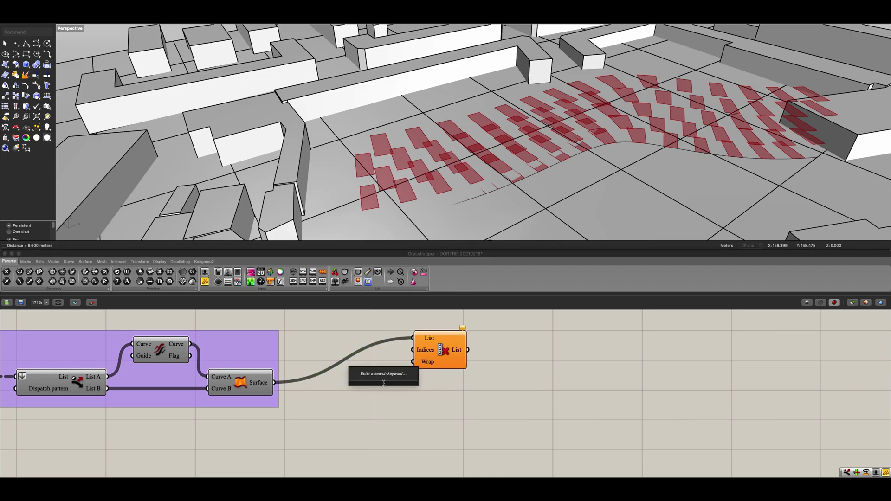
{"action": "type", "text": "panel"}
{"action": "key", "text": "Return"}
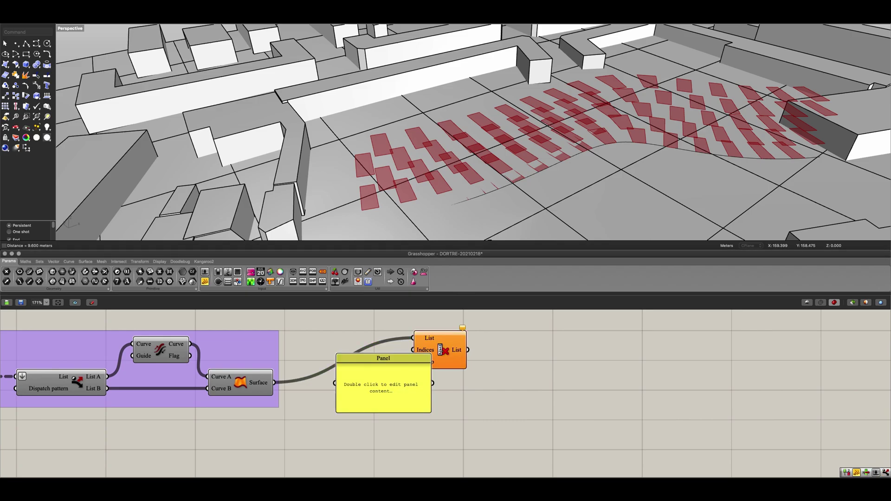
{"action": "left_click", "coordinate": [384, 383]}
{"action": "double_click", "coordinate": [384, 382]}
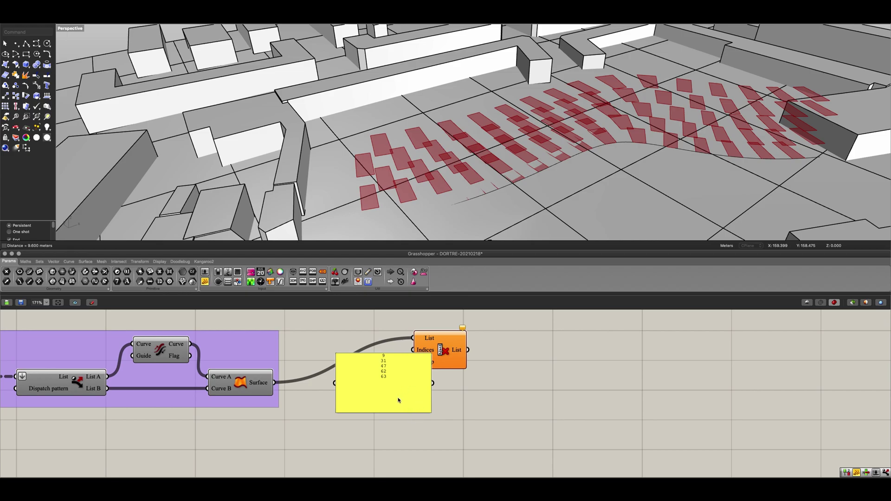
Step: Connect the panel to Cull Index's Indices input with Multiline Data off, and narrow the panel beside the component
{"action": "mouse_move", "coordinate": [382, 389]}
{"action": "left_mouse_down"}
{"action": "mouse_move", "coordinate": [345, 400]}
{"action": "mouse_move", "coordinate": [417, 366]}
{"action": "left_mouse_up"}
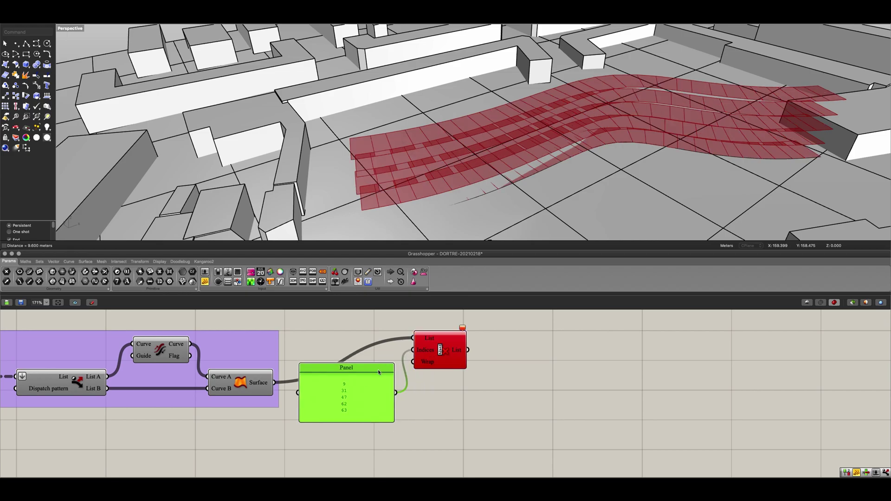
{"action": "right_click", "coordinate": [356, 376]}
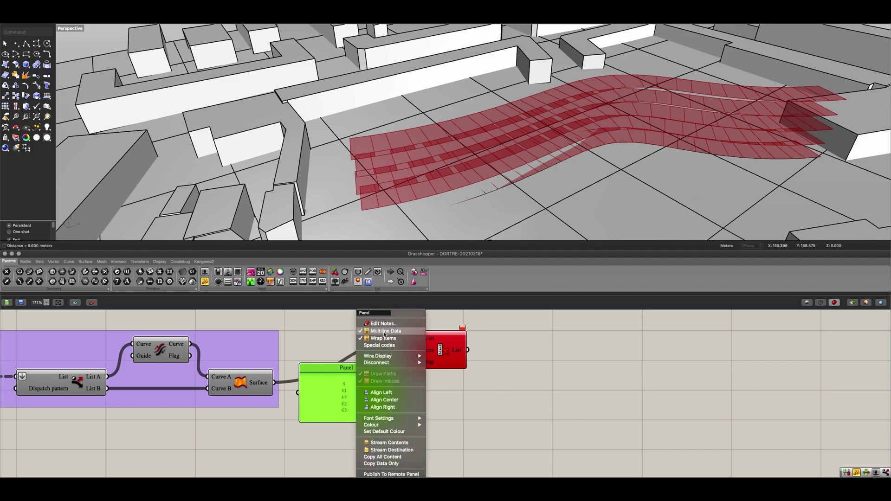
{"action": "left_click", "coordinate": [384, 331]}
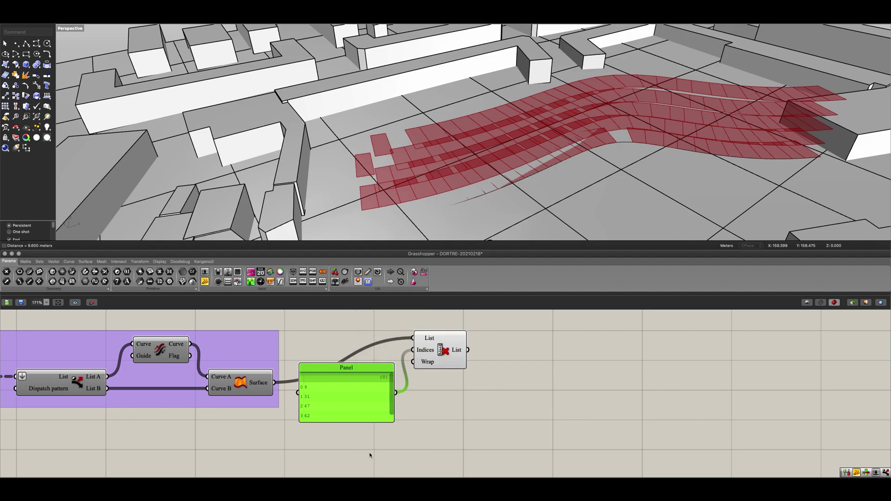
{"action": "left_click_drag", "start_coordinate": [393, 422], "coordinate": [336, 434]}
{"action": "left_click_drag", "start_coordinate": [332, 403], "coordinate": [404, 355]}
Step: Examine the gaps left by the culled surfaces at the block's end and along its curved middle
{"action": "scroll", "coordinate": [436, 162], "scroll_direction": "up", "scroll_amount": 10}
{"action": "right_click_drag", "start_coordinate": [570, 145], "coordinate": [456, 178], "text": "shift"}
{"action": "scroll", "coordinate": [430, 176], "scroll_direction": "down", "scroll_amount": 10}
{"action": "scroll", "coordinate": [453, 172], "scroll_direction": "up", "scroll_amount": 3}
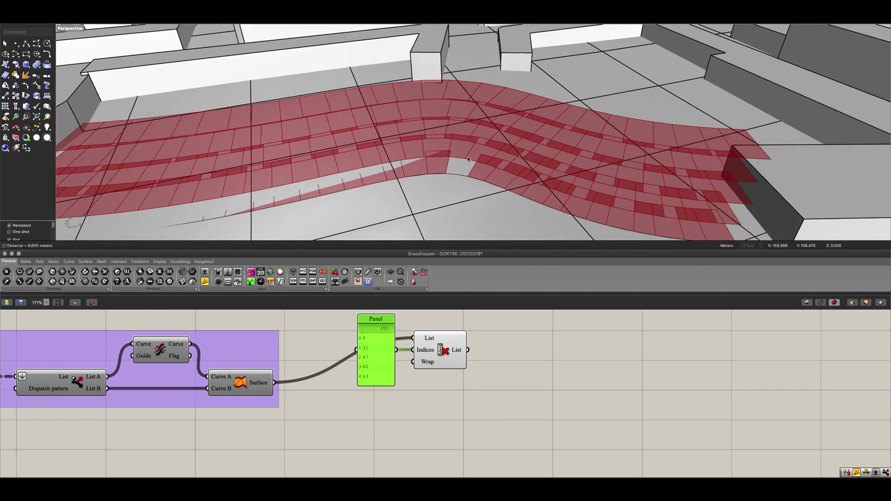
{"action": "scroll", "coordinate": [446, 179], "scroll_direction": "down", "scroll_amount": 3}
{"action": "right_click_drag", "start_coordinate": [438, 180], "coordinate": [671, 176], "text": "shift"}
{"action": "scroll", "coordinate": [534, 178], "scroll_direction": "up", "scroll_amount": 3}
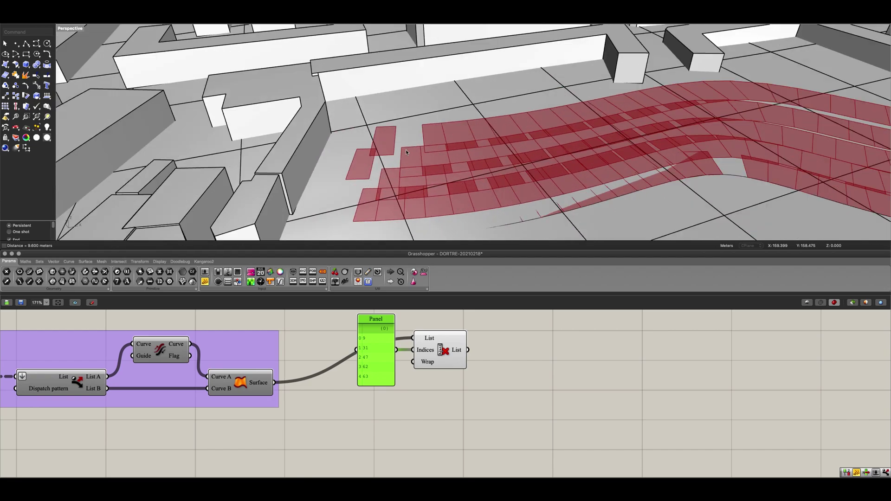
{"action": "scroll", "coordinate": [385, 145], "scroll_direction": "down", "scroll_amount": 3}
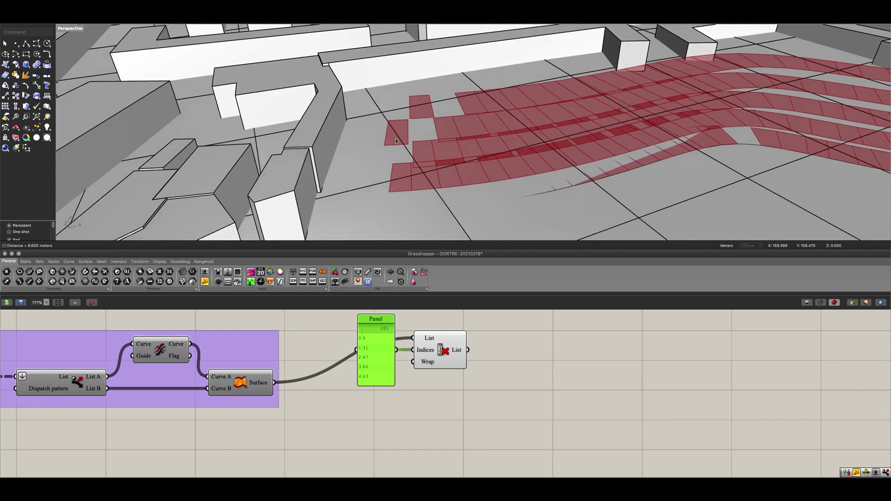
{"action": "left_click", "coordinate": [430, 386]}
{"action": "scroll", "coordinate": [649, 117], "scroll_direction": "up", "scroll_amount": 3}
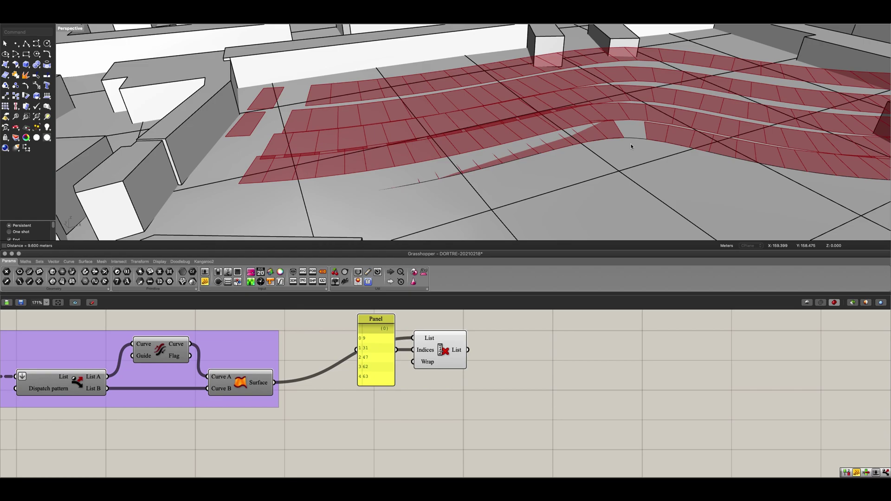
Step: Add a List Item component below Cull Index and feed the Window Variants group's Ruled Surface into its List input
{"action": "right_click_drag", "start_coordinate": [438, 430], "coordinate": [418, 411]}
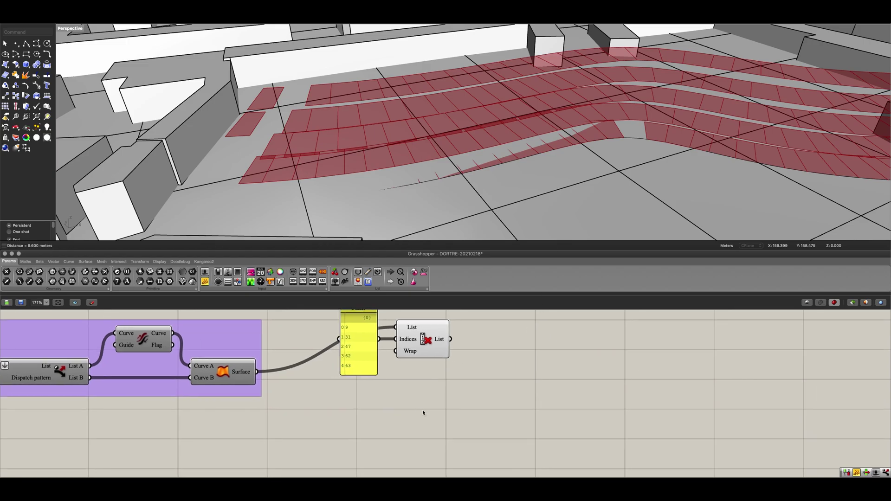
{"action": "double_click", "coordinate": [423, 410]}
{"action": "type", "text": "lisrt"}
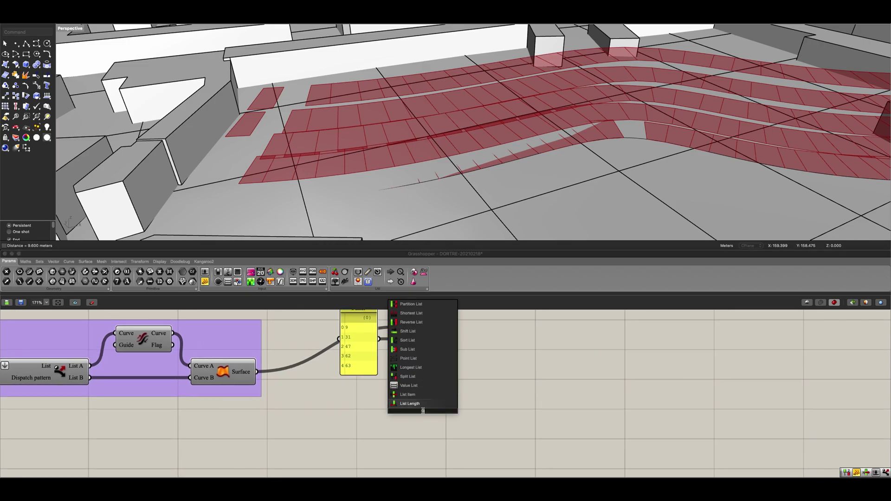
{"action": "key", "text": "BackSpace"}
{"action": "key", "text": "BackSpace"}
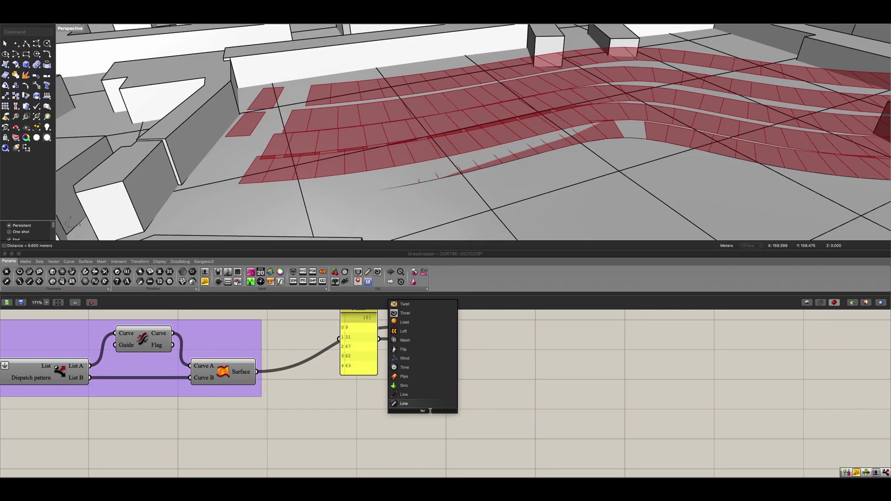
{"action": "type", "text": "t"}
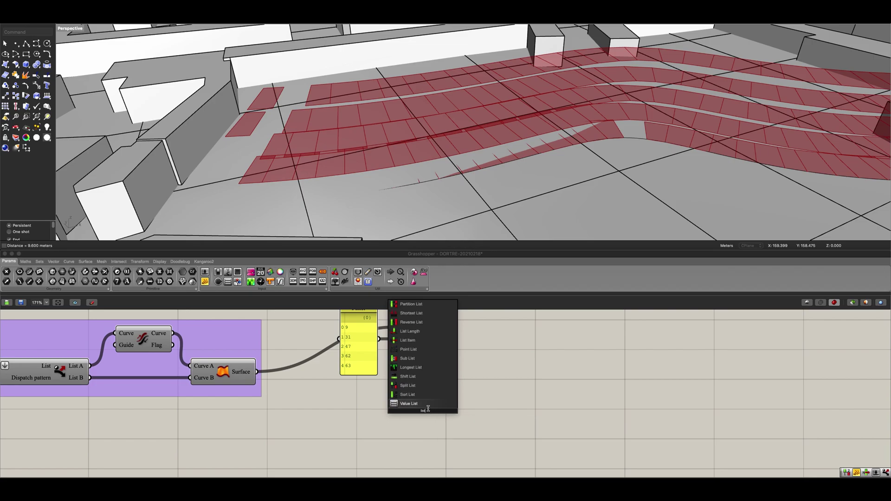
{"action": "left_click", "coordinate": [420, 342]}
{"action": "left_click_drag", "start_coordinate": [257, 372], "coordinate": [398, 399]}
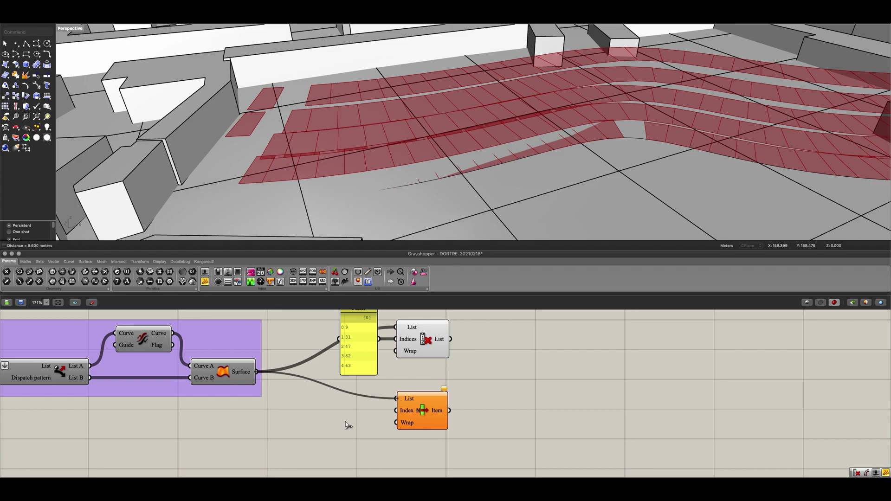
Step: Add a Panel containing 9, connect it to List Item's Index input and place it beside the component
{"action": "double_click", "coordinate": [326, 417]}
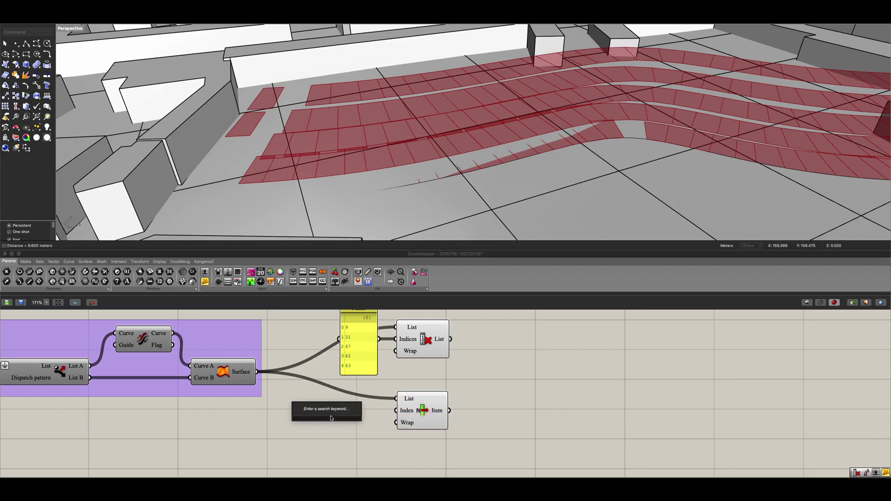
{"action": "type", "text": "//9"}
{"action": "key", "text": "Return"}
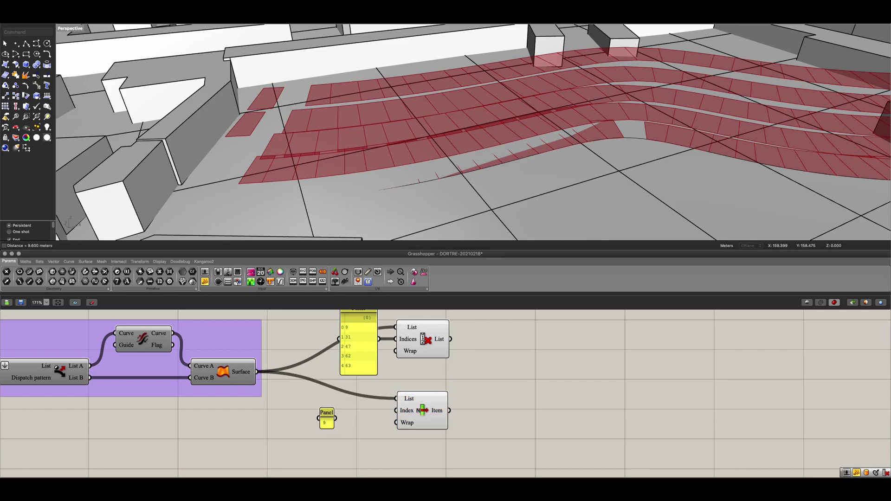
{"action": "left_click_drag", "start_coordinate": [336, 418], "coordinate": [396, 410]}
{"action": "left_click", "coordinate": [421, 410]}
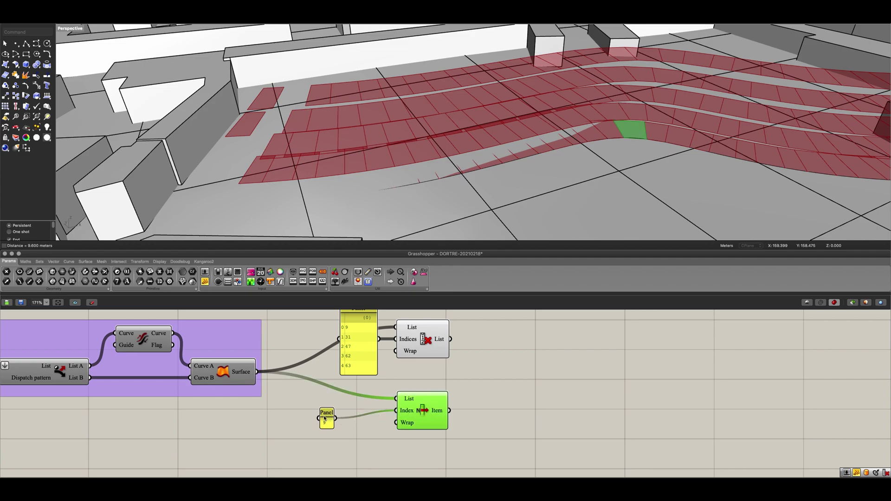
{"action": "left_click_drag", "start_coordinate": [323, 412], "coordinate": [359, 410]}
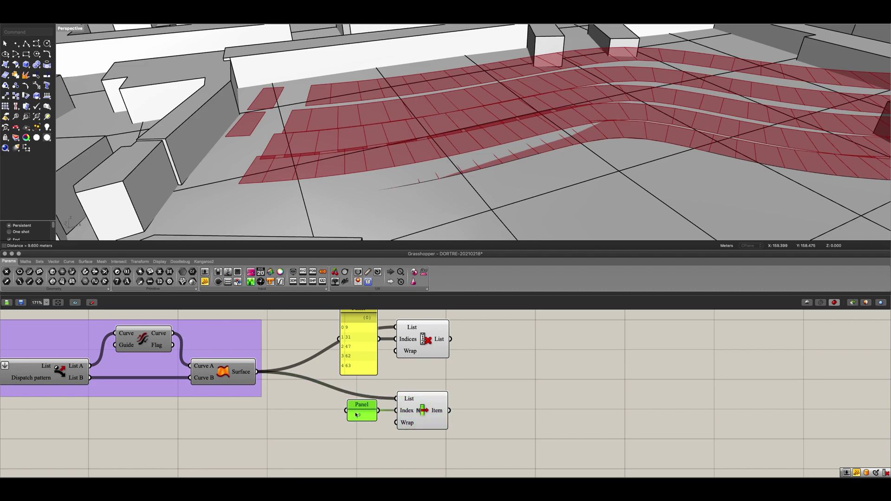
Step: Group the Cull Index and List Item components with their panels and name the group "Window Filters"
{"action": "scroll", "coordinate": [359, 410], "scroll_direction": "down", "scroll_amount": 3}
{"action": "left_click_drag", "start_coordinate": [450, 432], "coordinate": [343, 348]}
{"action": "key", "text": "ctrl+g"}
{"action": "scroll", "coordinate": [381, 381], "scroll_direction": "up", "scroll_amount": 2}
{"action": "right_click", "coordinate": [377, 386]}
{"action": "left_click", "coordinate": [389, 390]}
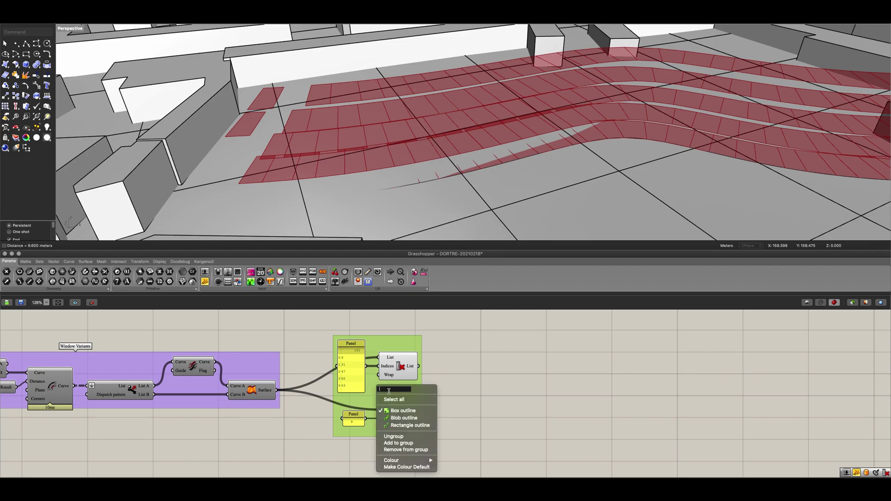
{"action": "type", "text": "Window Filters"}
{"action": "key", "text": "Return"}
{"action": "scroll", "coordinate": [388, 391], "scroll_direction": "down", "scroll_amount": 5}
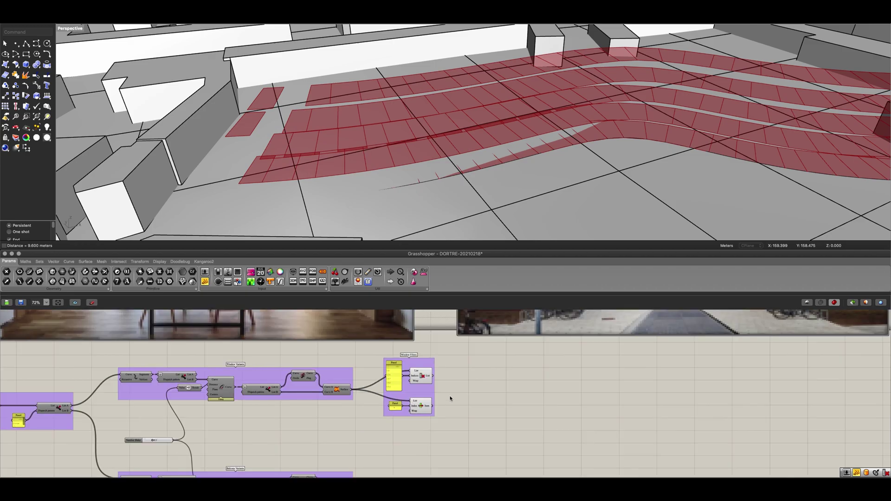
{"action": "scroll", "coordinate": [410, 405], "scroll_direction": "up", "scroll_amount": 5}
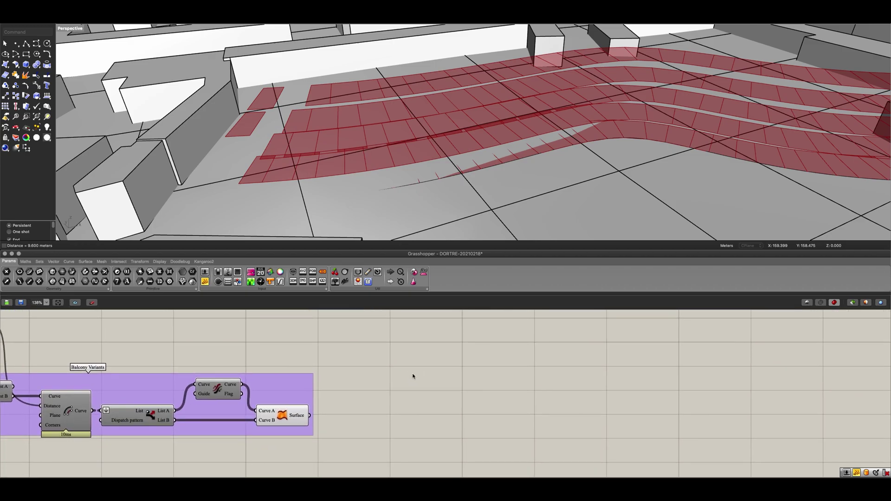
{"action": "double_click", "coordinate": [399, 397]}
{"action": "type", "text": "list"}
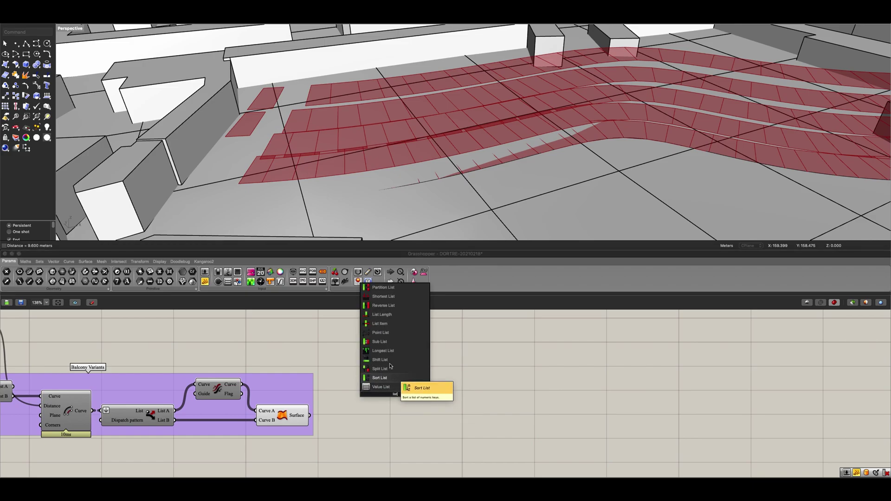
{"action": "left_click", "coordinate": [372, 359]}
{"action": "left_click", "coordinate": [380, 401]}
{"action": "key", "text": "Delete"}
Step: Add a Cull Index component beside the Balcony Variants group and connect that group's Ruled Surface to its List input
{"action": "double_click", "coordinate": [391, 395]}
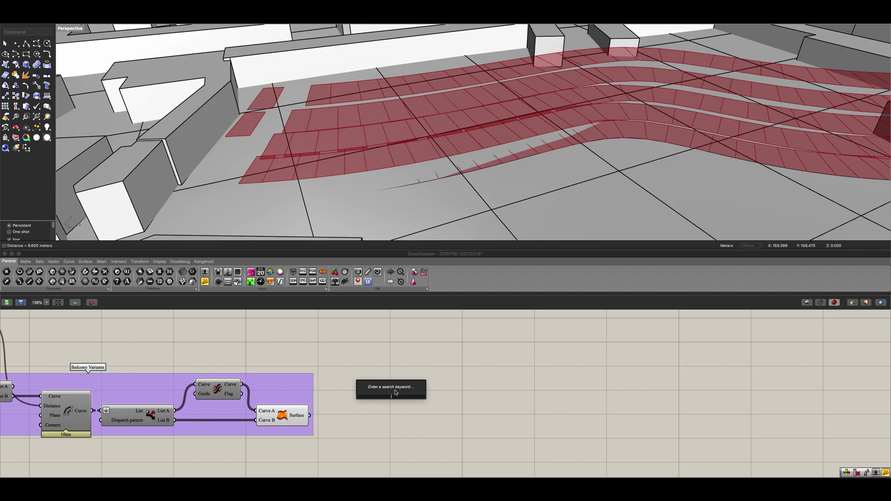
{"action": "type", "text": "cull"}
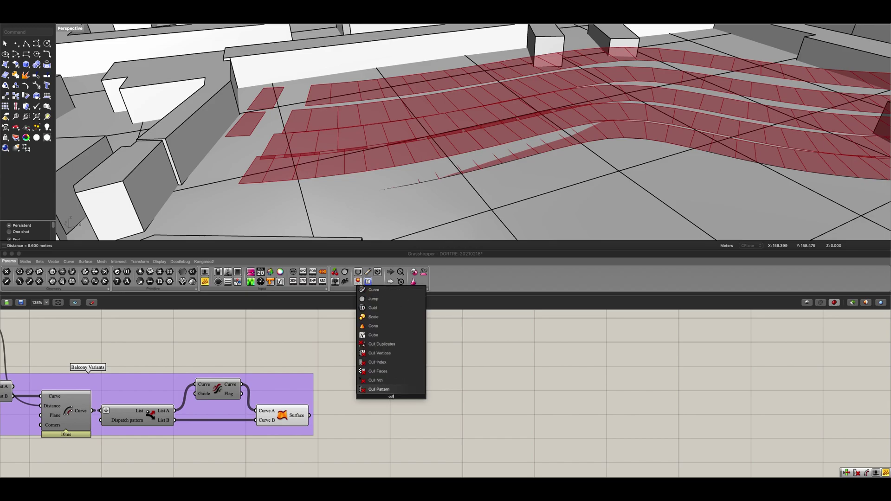
{"action": "key", "text": "Up"}
{"action": "key", "text": "Up"}
{"action": "key", "text": "Up"}
{"action": "key", "text": "Return"}
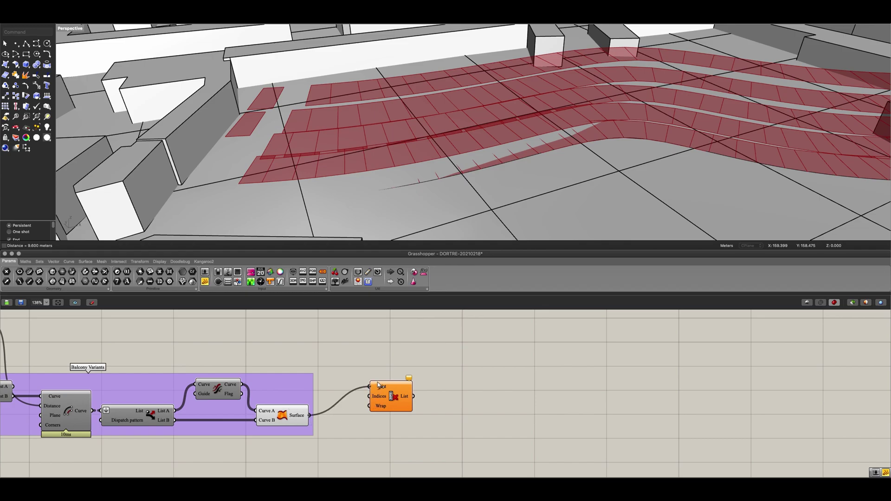
{"action": "left_click_drag", "start_coordinate": [386, 394], "coordinate": [413, 378]}
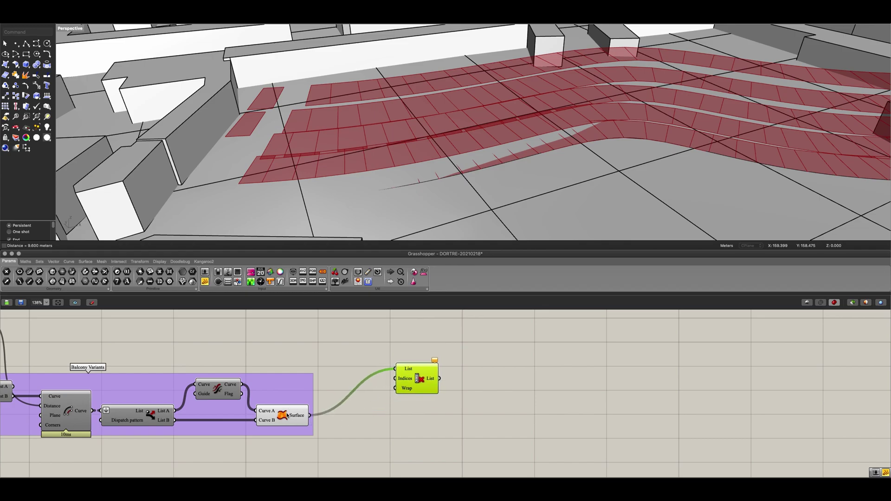
Step: Turn off the preview of the Balcony Variants group's Ruled Surface and move Cull Index farther from the group
{"action": "left_click", "coordinate": [293, 420]}
{"action": "key", "text": "ctrl+q"}
{"action": "left_click", "coordinate": [409, 386]}
{"action": "right_click_drag", "start_coordinate": [418, 409], "coordinate": [383, 379]}
{"action": "left_click_drag", "start_coordinate": [385, 355], "coordinate": [427, 349]}
Step: Add a Panel below the balcony Cull Index containing 8, 9, 15, 31, 46, 47, 62 and 63 on separate lines
{"action": "double_click", "coordinate": [349, 391]}
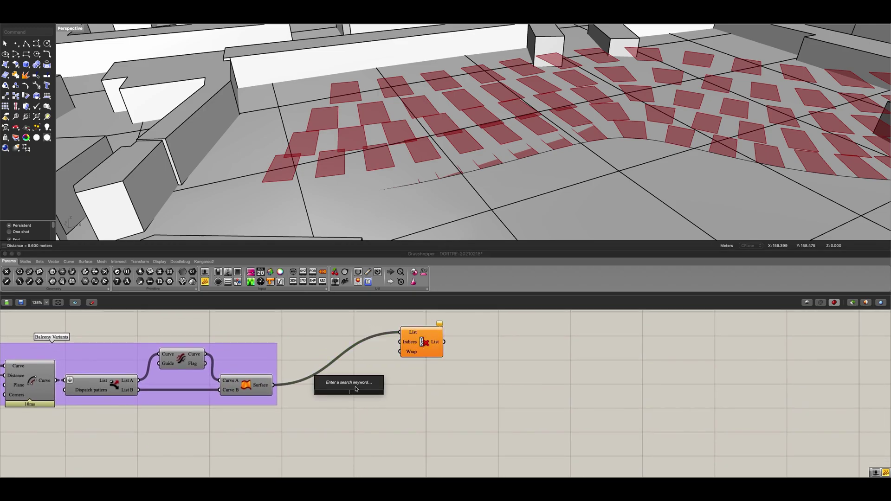
{"action": "type", "text": "//"}
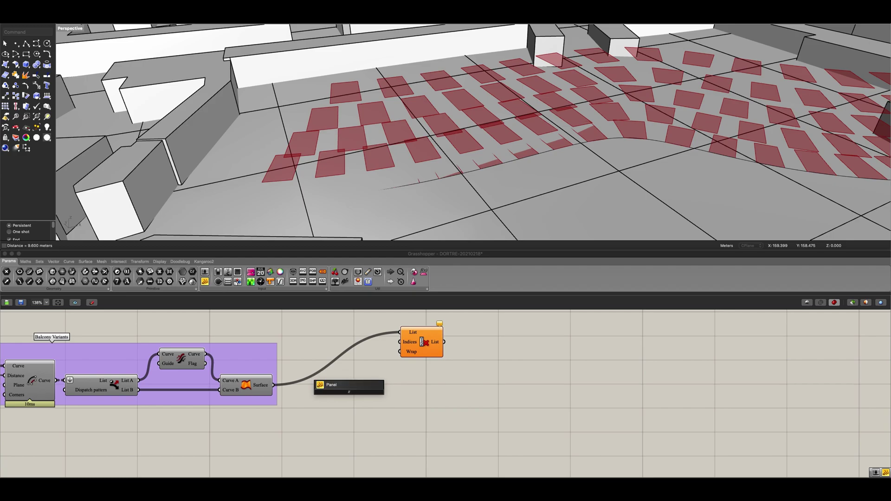
{"action": "key", "text": "Return"}
{"action": "double_click", "coordinate": [358, 389]}
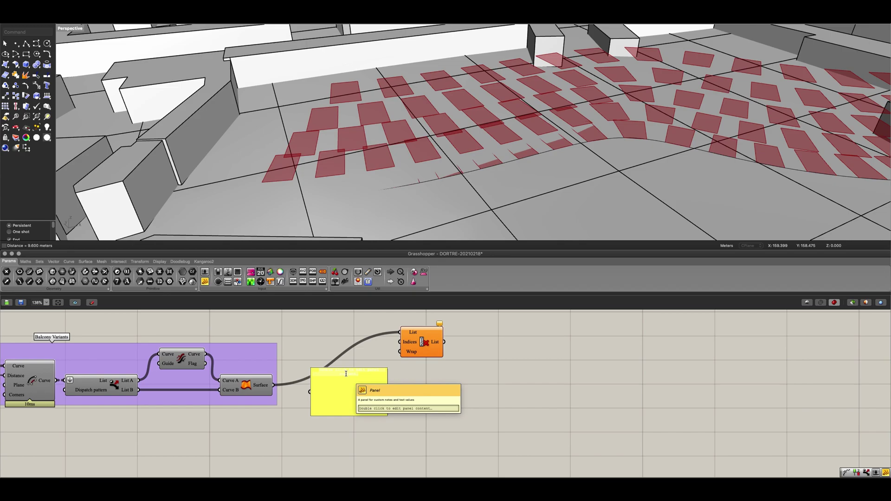
{"action": "type", "text": "8"}
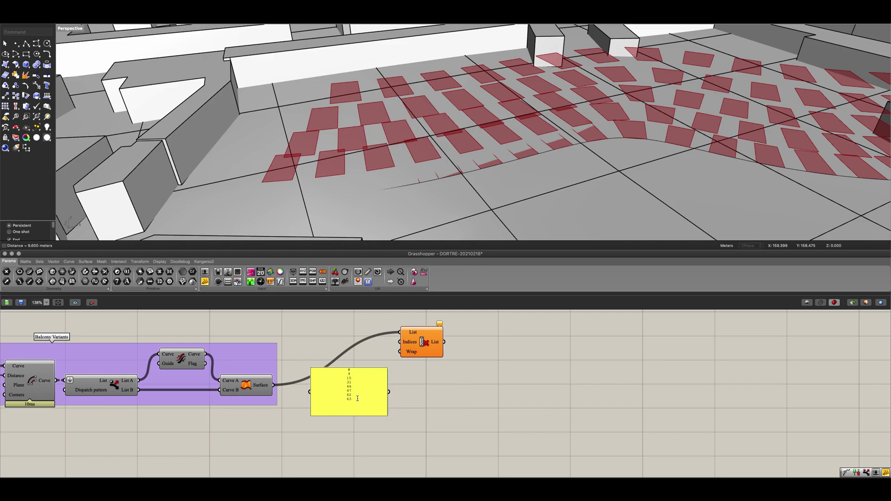
{"action": "left_click", "coordinate": [396, 423]}
Step: Connect the panel to the balcony Cull Index's Indices input and turn off the panel's Multiline Data
{"action": "left_click_drag", "start_coordinate": [390, 392], "coordinate": [410, 346]}
{"action": "left_click", "coordinate": [416, 334]}
{"action": "left_click", "coordinate": [363, 378]}
{"action": "right_click", "coordinate": [363, 379]}
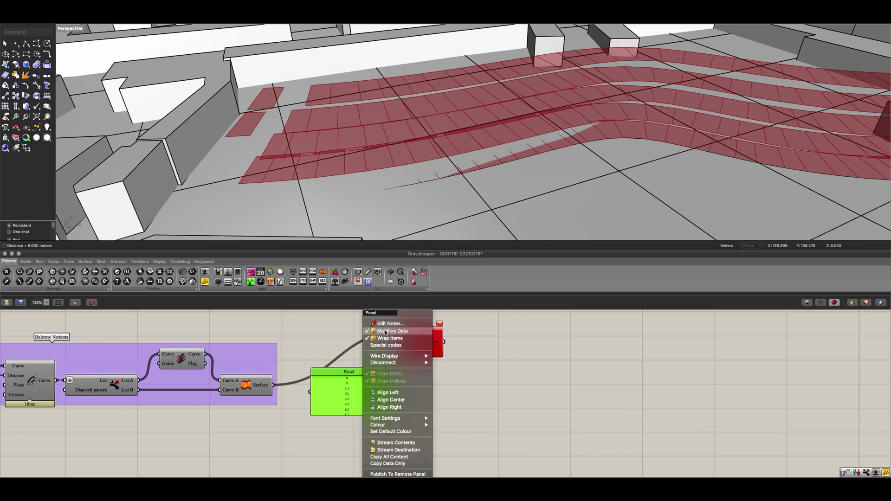
{"action": "left_click", "coordinate": [384, 332]}
Step: Check the culled balcony surfaces in the perspective view and line up the indices panel beside Cull Index
{"action": "left_click", "coordinate": [438, 347]}
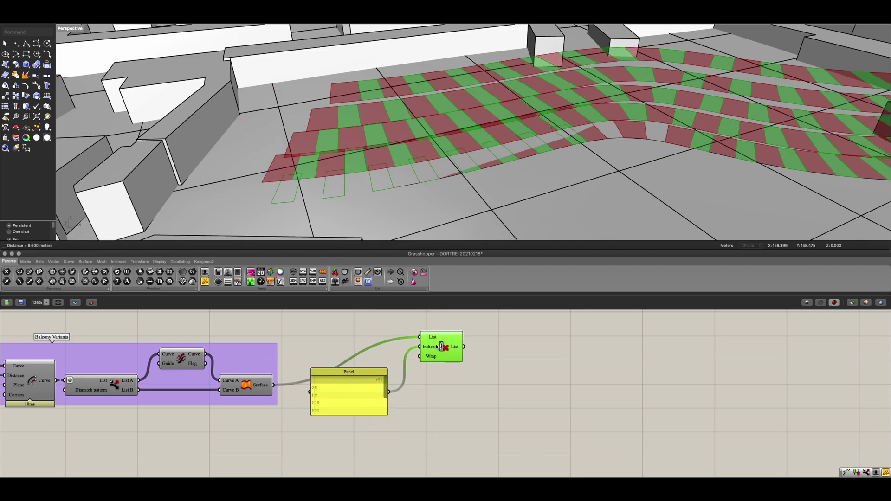
{"action": "right_click_drag", "start_coordinate": [365, 221], "coordinate": [442, 199]}
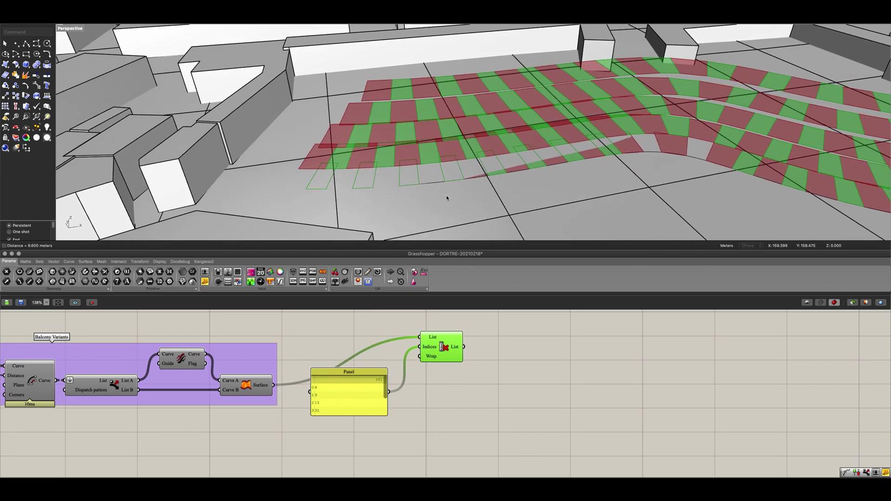
{"action": "right_click_drag", "start_coordinate": [561, 178], "coordinate": [517, 189]}
{"action": "right_click_drag", "start_coordinate": [397, 156], "coordinate": [409, 158]}
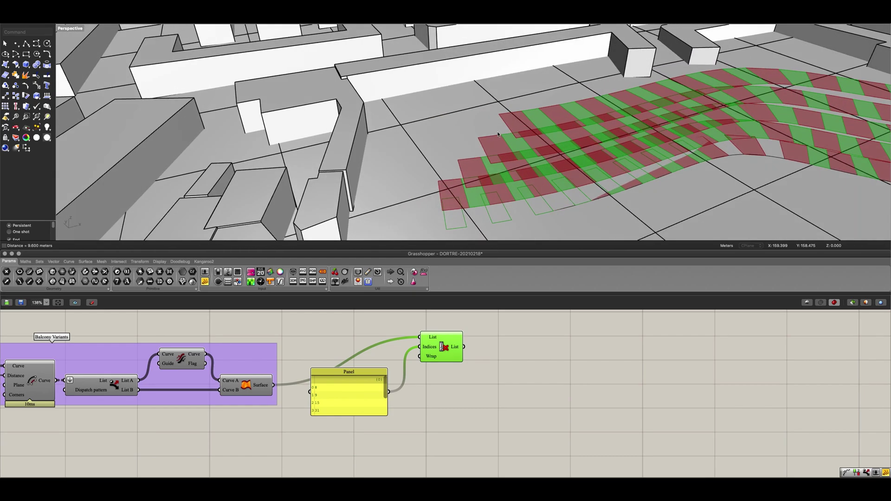
{"action": "right_click_drag", "start_coordinate": [452, 175], "coordinate": [406, 159]}
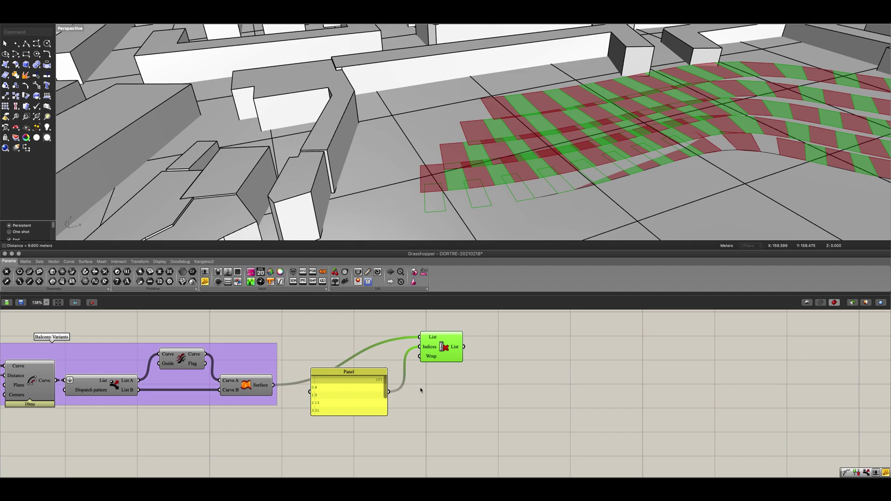
{"action": "left_click_drag", "start_coordinate": [352, 398], "coordinate": [355, 361]}
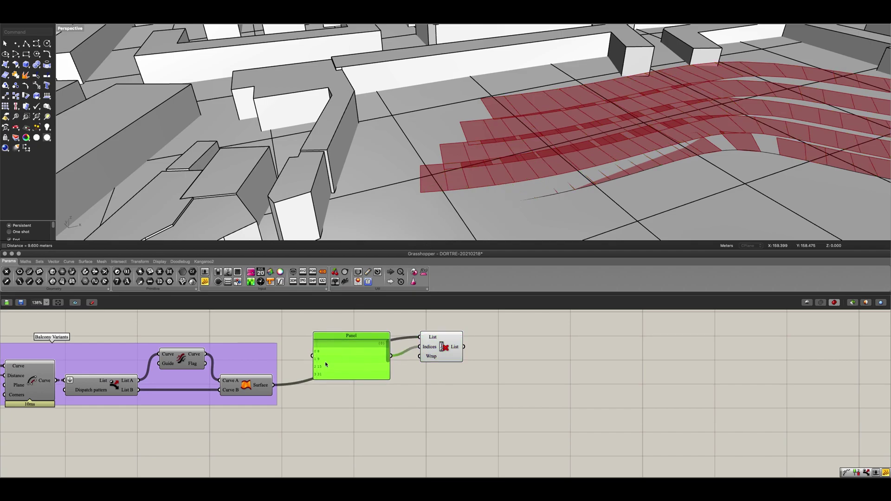
Step: Add a List Item component below the balcony Cull Index and connect the Balcony Variants group's Ruled Surface to its List input
{"action": "scroll", "coordinate": [403, 365], "scroll_direction": "down", "scroll_amount": 1}
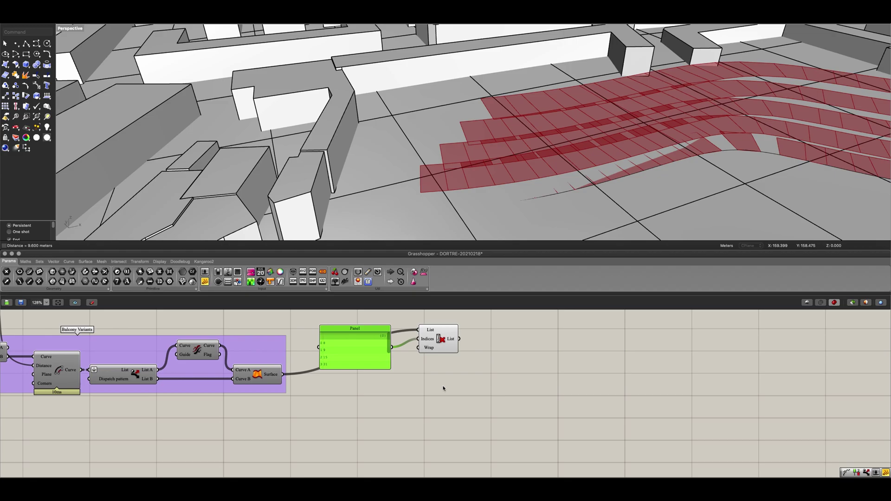
{"action": "right_click_drag", "start_coordinate": [463, 219], "coordinate": [462, 157]}
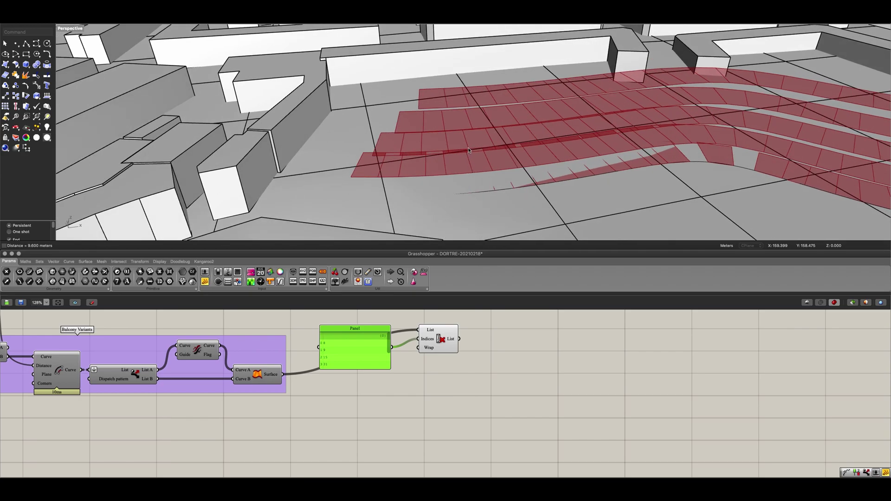
{"action": "double_click", "coordinate": [434, 398]}
{"action": "type", "text": "list"}
{"action": "key", "text": "Up"}
{"action": "key", "text": "Up"}
{"action": "key", "text": "Up"}
{"action": "key", "text": "Up"}
{"action": "key", "text": "Up"}
{"action": "key", "text": "Up"}
{"action": "key", "text": "Up"}
{"action": "key", "text": "Return"}
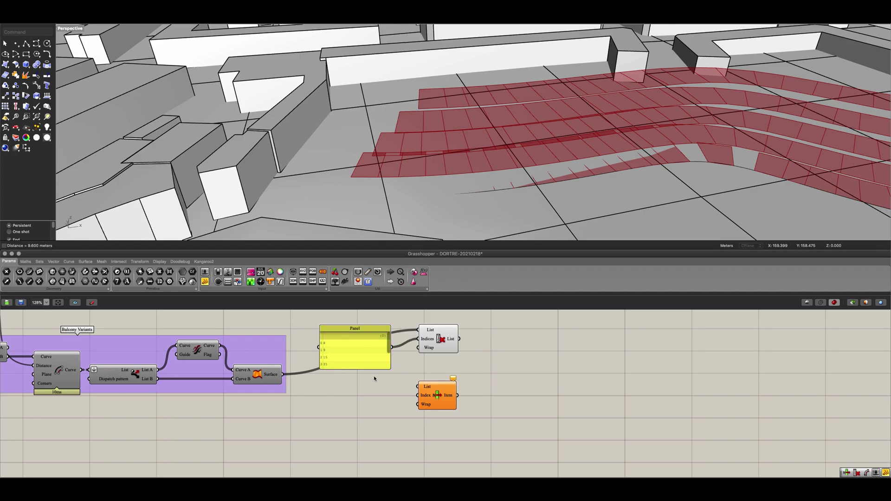
{"action": "left_click_drag", "start_coordinate": [283, 374], "coordinate": [449, 411]}
{"action": "scroll", "coordinate": [364, 420], "scroll_direction": "up", "scroll_amount": 1}
Step: Add a Panel beside the balcony List Item and fill it with the chosen balcony indices on separate lines
{"action": "double_click", "coordinate": [364, 420]}
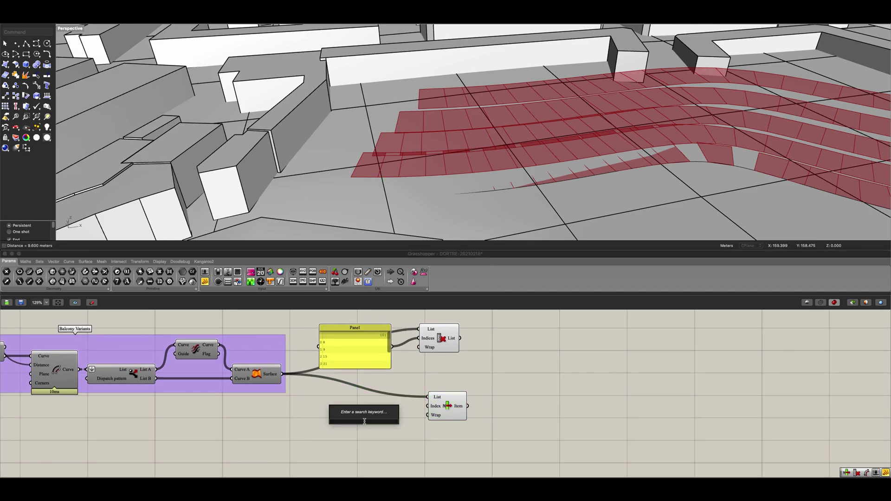
{"action": "type", "text": "panel"}
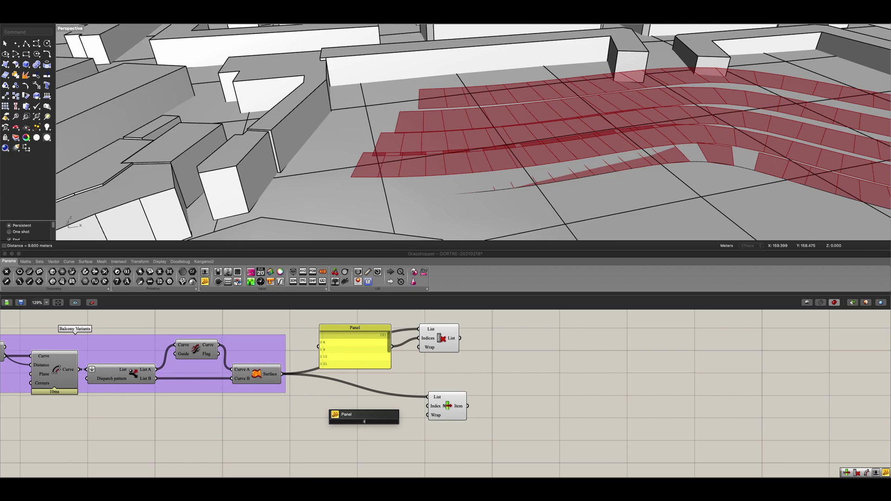
{"action": "type", "text": "7"}
{"action": "key", "text": "Return"}
{"action": "double_click", "coordinate": [364, 423]}
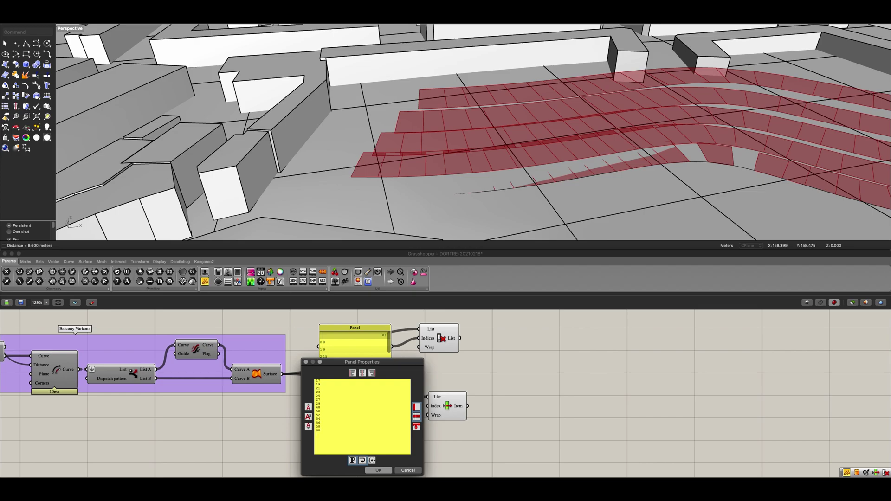
{"action": "left_click", "coordinate": [379, 471]}
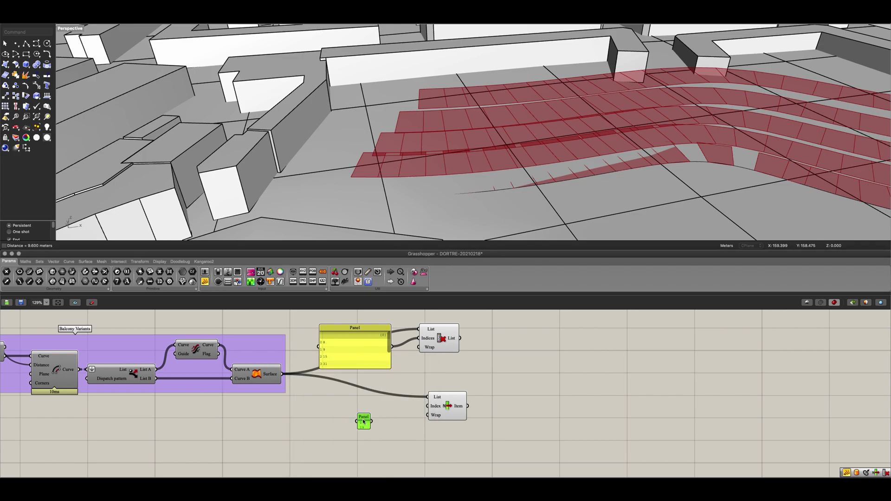
Step: Turn off the new panel's Multiline Data, connect it to List Item's Index input and select List Item to highlight its surfaces
{"action": "right_click", "coordinate": [363, 421]}
{"action": "left_click", "coordinate": [390, 338]}
{"action": "left_click_drag", "start_coordinate": [372, 421], "coordinate": [428, 406]}
{"action": "left_click", "coordinate": [443, 407]}
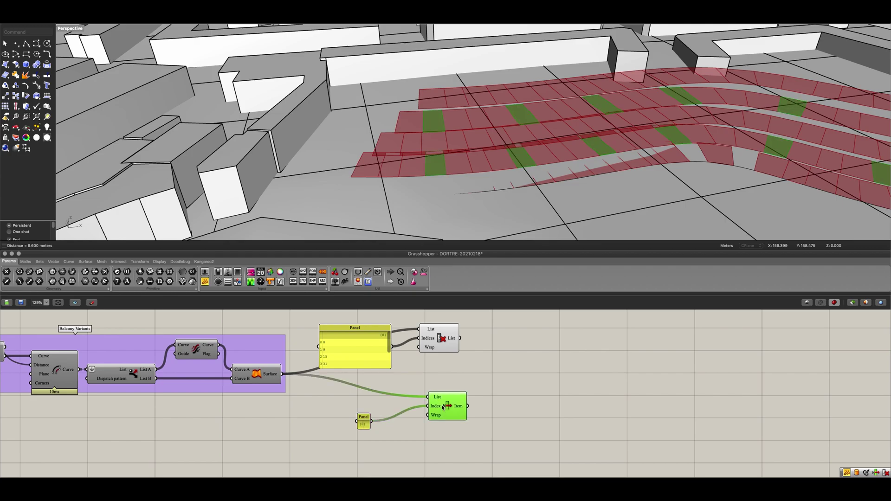
Step: Enlarge the balcony List Item's index panel, connect it also to Cull Index's Indices input, and compare both components' highlighted surfaces
{"action": "right_click_drag", "start_coordinate": [612, 180], "coordinate": [485, 179]}
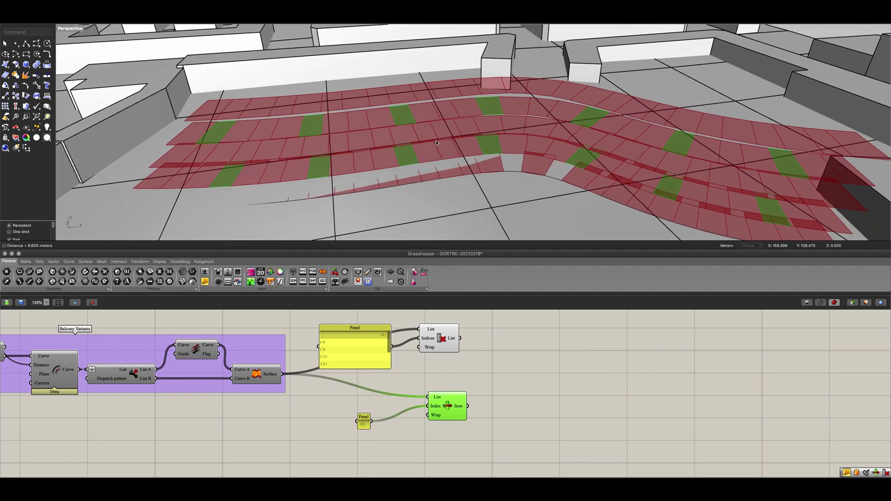
{"action": "right_click_drag", "start_coordinate": [436, 150], "coordinate": [436, 179]}
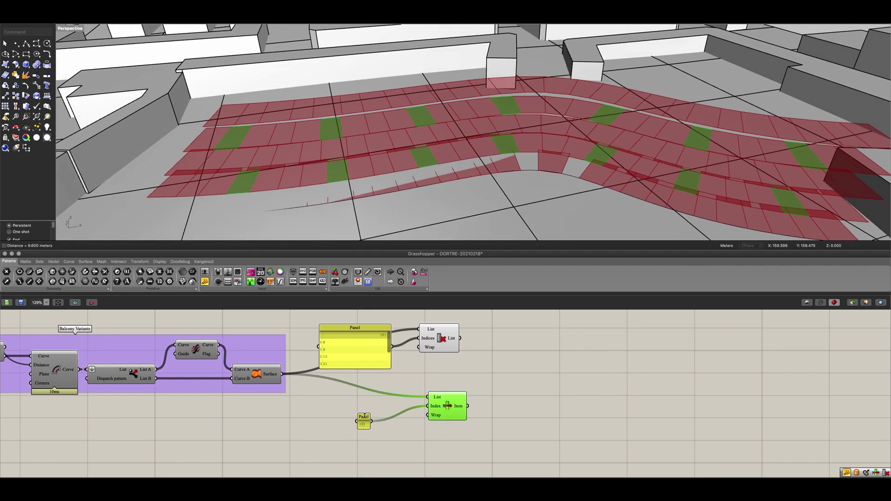
{"action": "mouse_move", "coordinate": [358, 422]}
{"action": "left_mouse_down"}
{"action": "mouse_move", "coordinate": [350, 422]}
{"action": "mouse_move", "coordinate": [356, 475]}
{"action": "mouse_move", "coordinate": [347, 426]}
{"action": "left_mouse_up"}
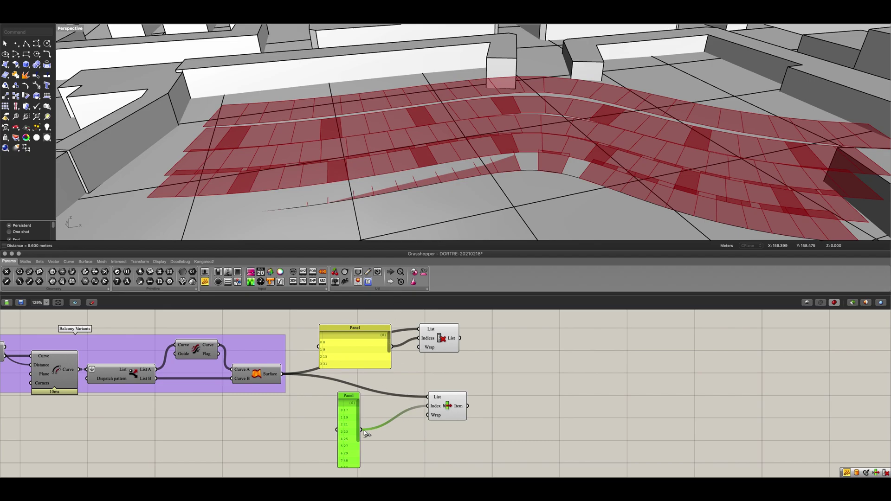
{"action": "left_click_drag", "start_coordinate": [380, 416], "coordinate": [420, 343]}
{"action": "left_click", "coordinate": [438, 337]}
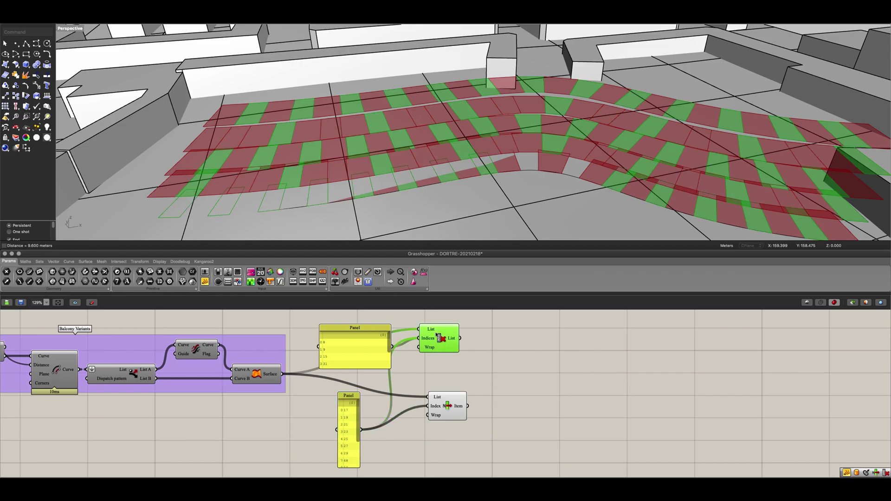
{"action": "left_click", "coordinate": [447, 405]}
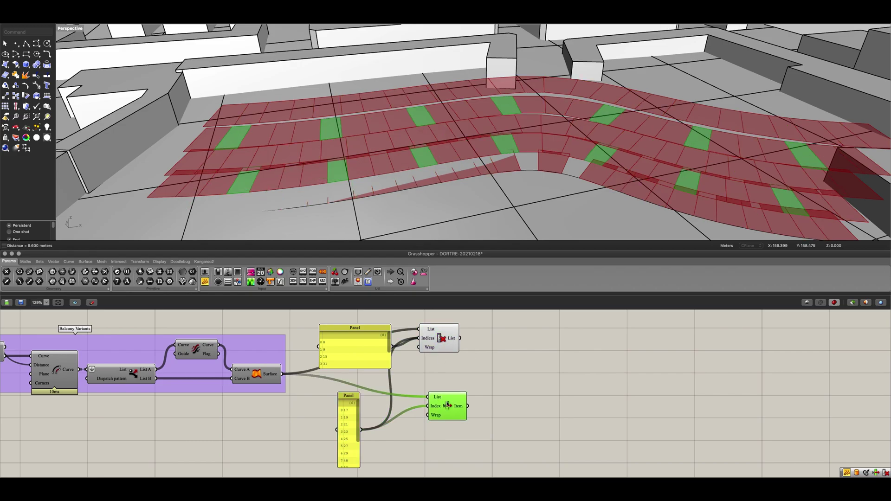
Step: Align the balcony Cull Index and List Item with each other, and align their two index panels likewise
{"action": "key", "text": "ctrl+q"}
{"action": "key", "text": "ctrl+q"}
{"action": "left_click", "coordinate": [453, 381]}
{"action": "scroll", "coordinate": [453, 381], "scroll_direction": "down", "scroll_amount": 2}
{"action": "left_click_drag", "start_coordinate": [488, 421], "coordinate": [437, 334]}
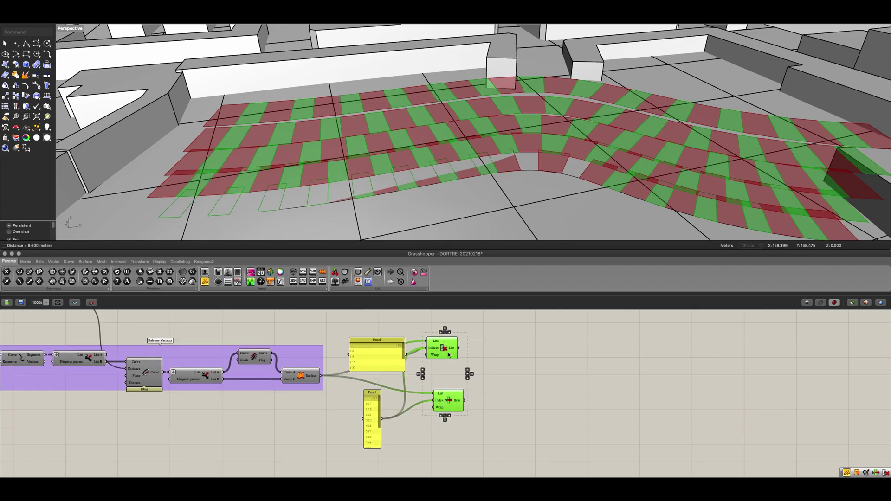
{"action": "left_click", "coordinate": [444, 332]}
{"action": "left_click_drag", "start_coordinate": [407, 413], "coordinate": [371, 340]}
{"action": "left_click", "coordinate": [379, 334]}
Step: Group the balcony Cull Index, List Item and their index panels, and name the group "Balcony Filters"
{"action": "left_click_drag", "start_coordinate": [482, 429], "coordinate": [352, 317]}
{"action": "key", "text": "ctrl+g"}
{"action": "scroll", "coordinate": [407, 346], "scroll_direction": "up", "scroll_amount": 8}
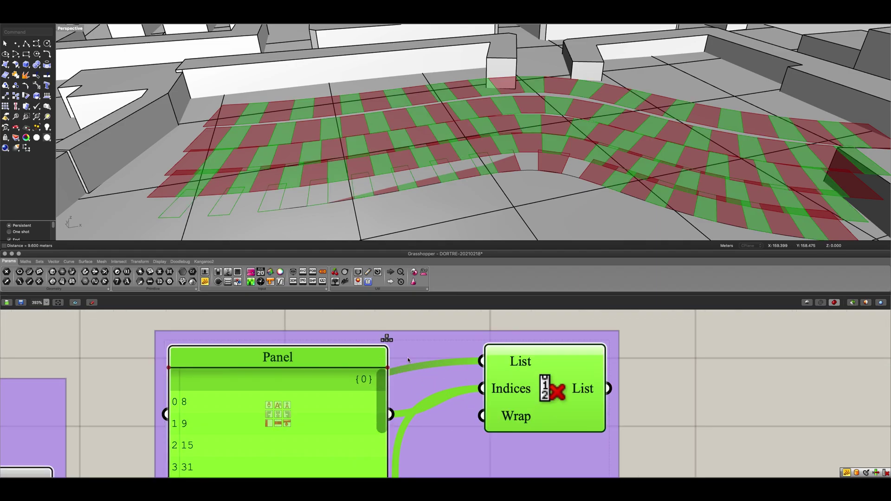
{"action": "right_click", "coordinate": [407, 347]}
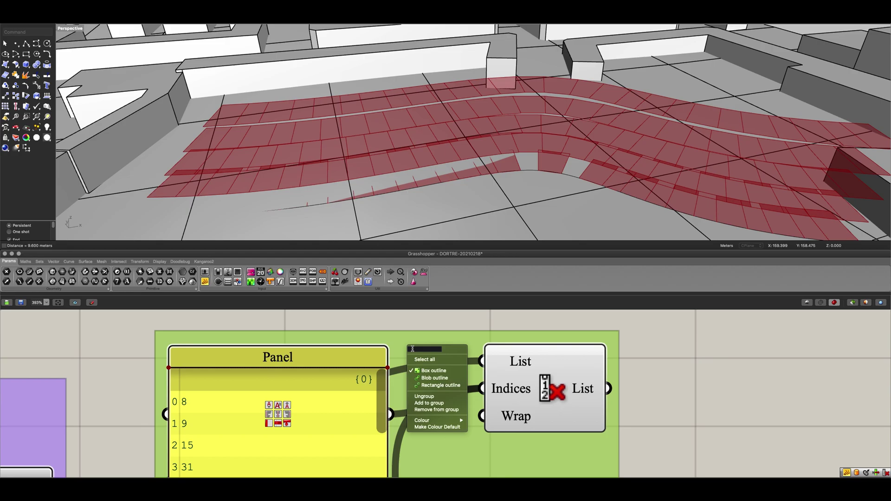
{"action": "type", "text": "Balcony Filters"}
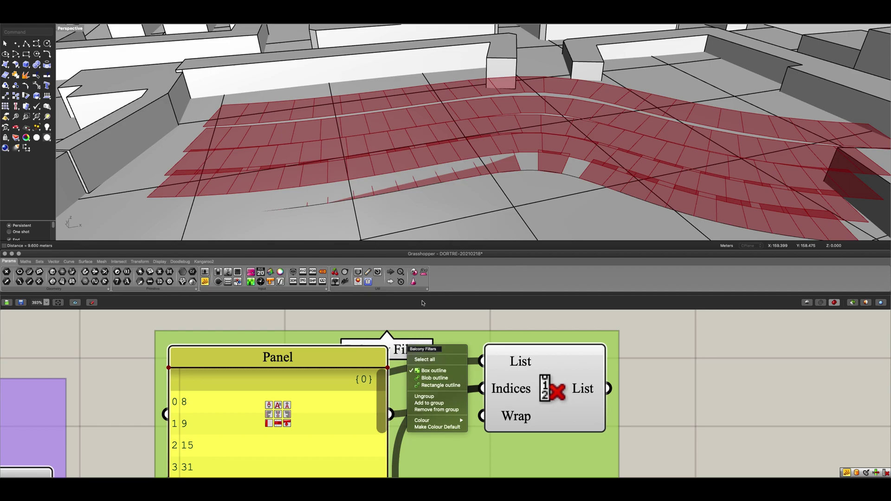
{"action": "key", "text": "Return"}
Step: Line up the Balcony Filters group beside Balcony Variants and narrow the index panel next to its Cull Index
{"action": "scroll", "coordinate": [431, 325], "scroll_direction": "down", "scroll_amount": 8}
{"action": "right_click_drag", "start_coordinate": [437, 360], "coordinate": [409, 418]}
{"action": "left_click_drag", "start_coordinate": [408, 416], "coordinate": [408, 405]}
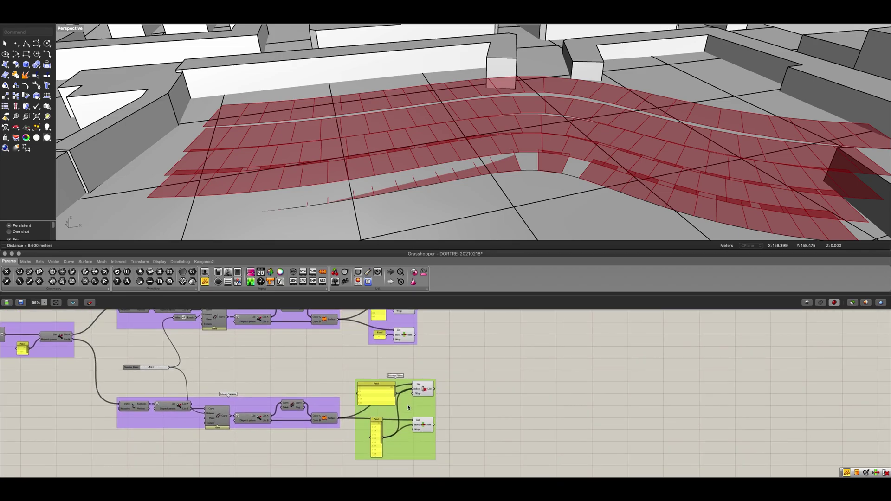
{"action": "left_click", "coordinate": [446, 397]}
{"action": "right_click_drag", "start_coordinate": [445, 398], "coordinate": [439, 435]}
{"action": "scroll", "coordinate": [421, 390], "scroll_direction": "up", "scroll_amount": 4}
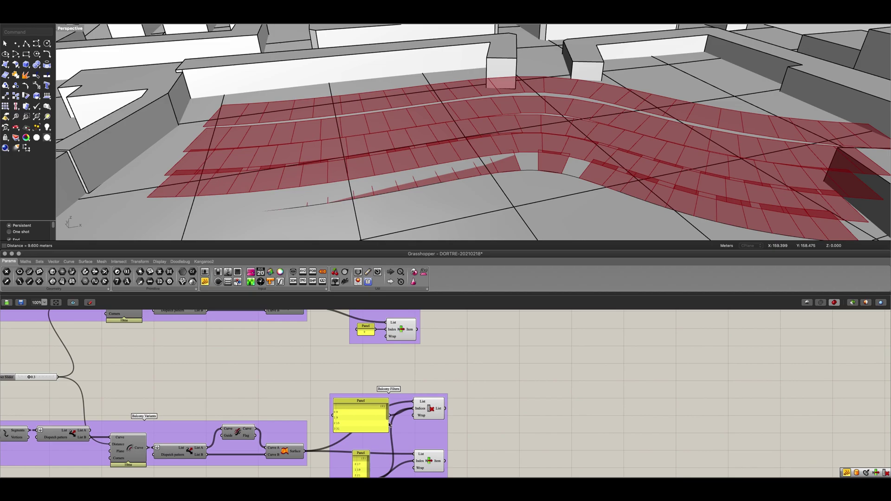
{"action": "left_click_drag", "start_coordinate": [388, 423], "coordinate": [371, 432]}
{"action": "scroll", "coordinate": [373, 418], "scroll_direction": "down", "scroll_amount": 2}
{"action": "left_click", "coordinate": [338, 420]}
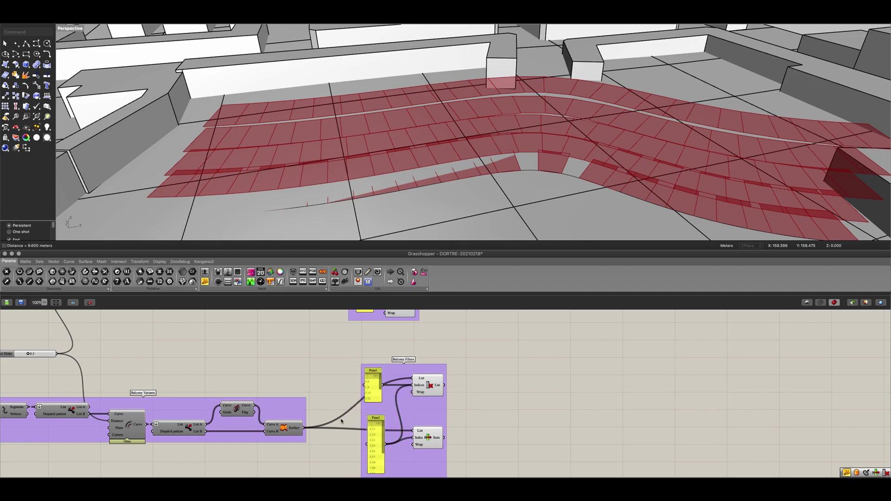
Step: Add a Surface Box component to the right of the Window Filters group
{"action": "scroll", "coordinate": [342, 418], "scroll_direction": "down", "scroll_amount": 5}
{"action": "scroll", "coordinate": [444, 381], "scroll_direction": "down", "scroll_amount": 1}
{"action": "scroll", "coordinate": [428, 391], "scroll_direction": "up", "scroll_amount": 1}
{"action": "right_click_drag", "start_coordinate": [430, 393], "coordinate": [479, 391]}
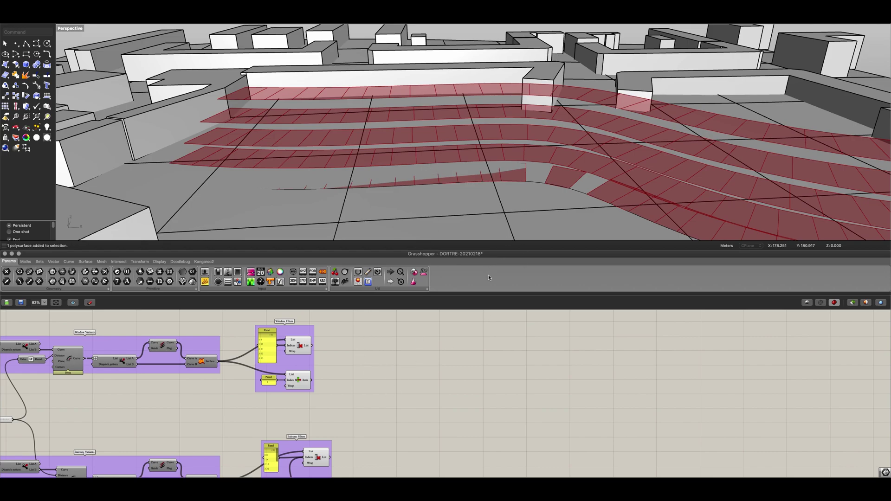
{"action": "scroll", "coordinate": [569, 177], "scroll_direction": "up", "scroll_amount": 3}
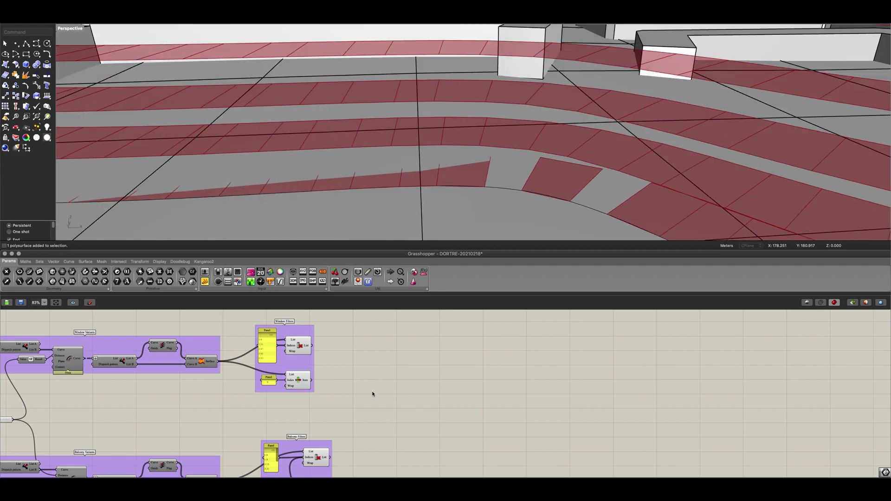
{"action": "double_click", "coordinate": [401, 387]}
{"action": "type", "text": "su"}
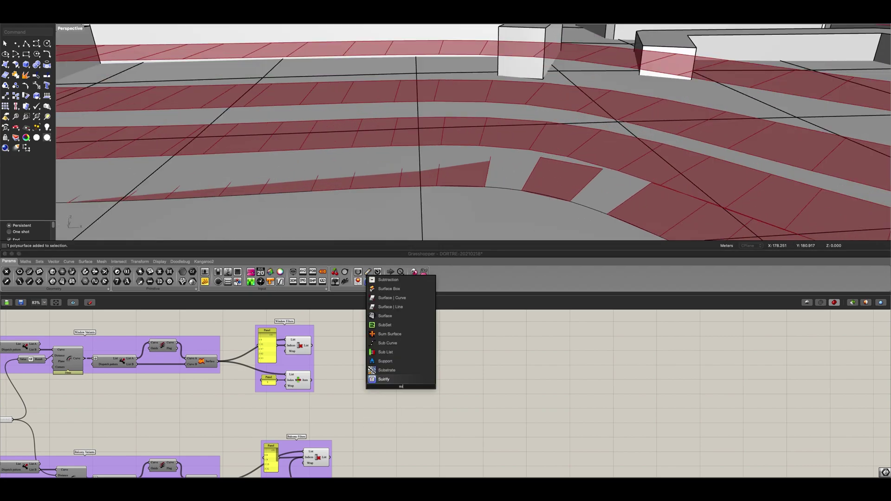
{"action": "type", "text": "rface box"}
{"action": "key", "text": "Return"}
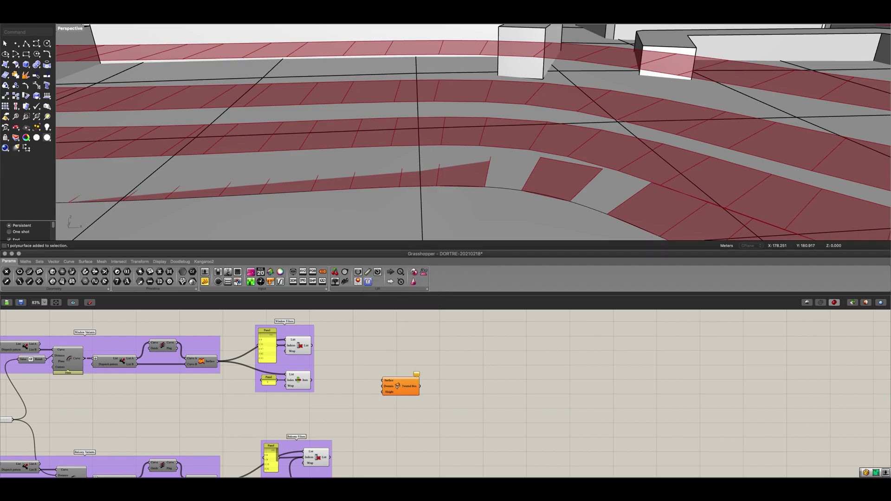
Step: Connect the Window Filters List Item output to Surface Box's Surface and Domain inputs, and move Surface Box farther right
{"action": "scroll", "coordinate": [336, 390], "scroll_direction": "up", "scroll_amount": 1}
{"action": "left_click", "coordinate": [293, 382]}
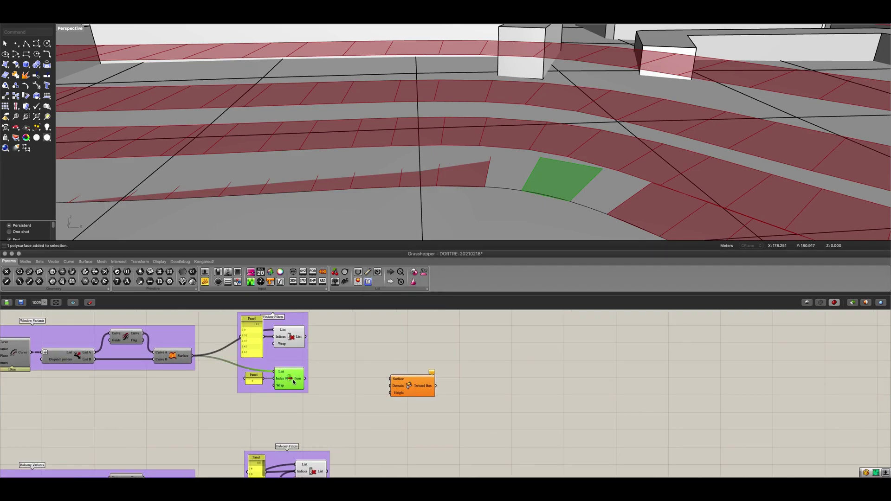
{"action": "left_click_drag", "start_coordinate": [306, 380], "coordinate": [391, 378]}
{"action": "left_click_drag", "start_coordinate": [306, 380], "coordinate": [532, 380]}
Step: Add a Brep parameter between the Window Filters group and Surface Box, just below their wires
{"action": "scroll", "coordinate": [485, 415], "scroll_direction": "up", "scroll_amount": 2}
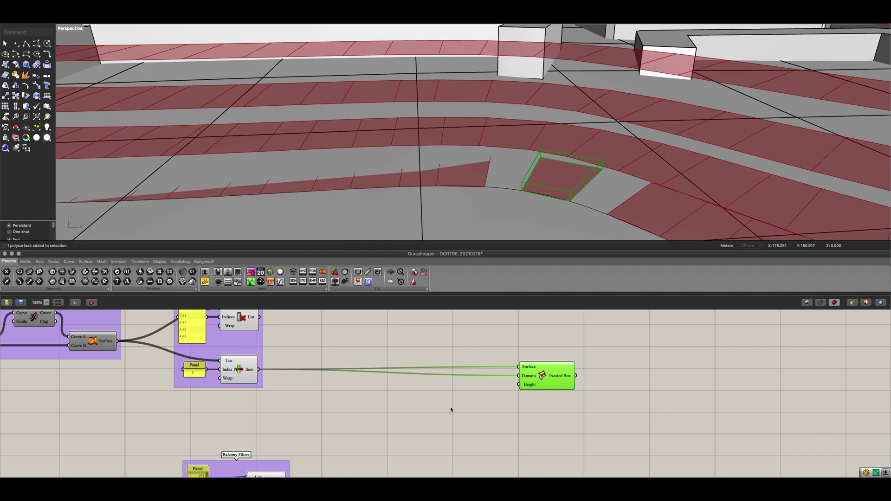
{"action": "double_click", "coordinate": [438, 410]}
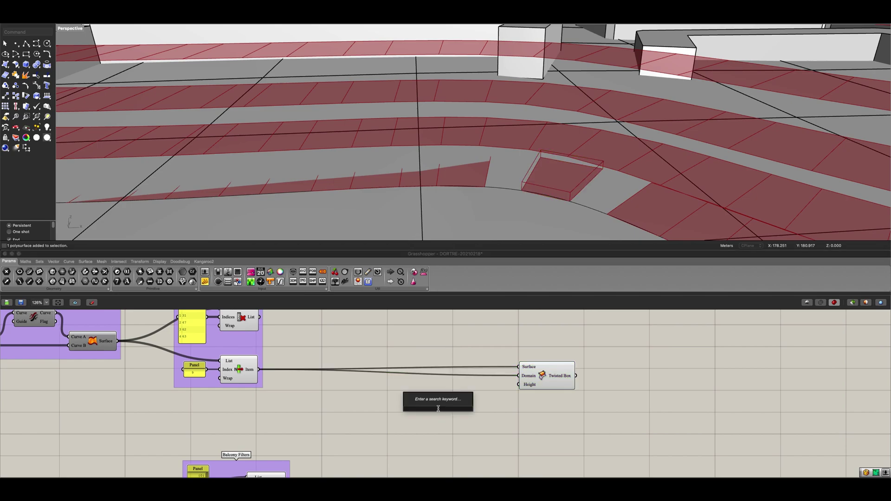
{"action": "type", "text": "brep"}
{"action": "key", "text": "Return"}
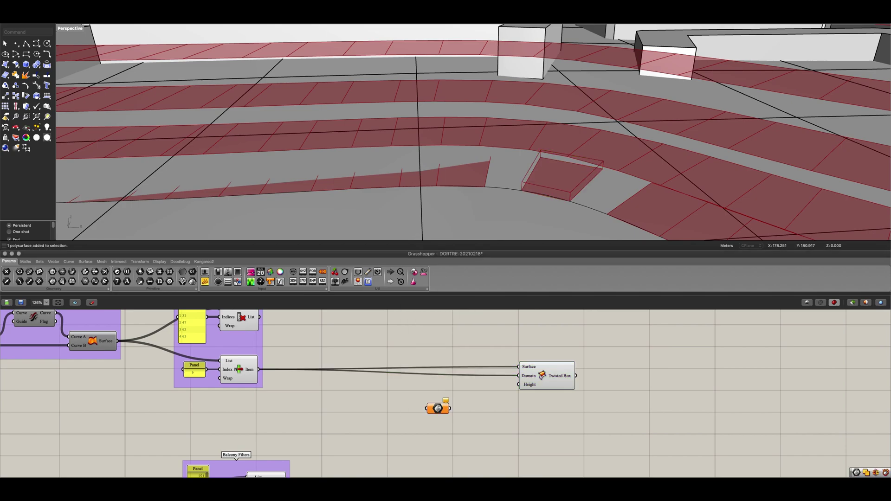
{"action": "left_click_drag", "start_coordinate": [438, 409], "coordinate": [405, 402]}
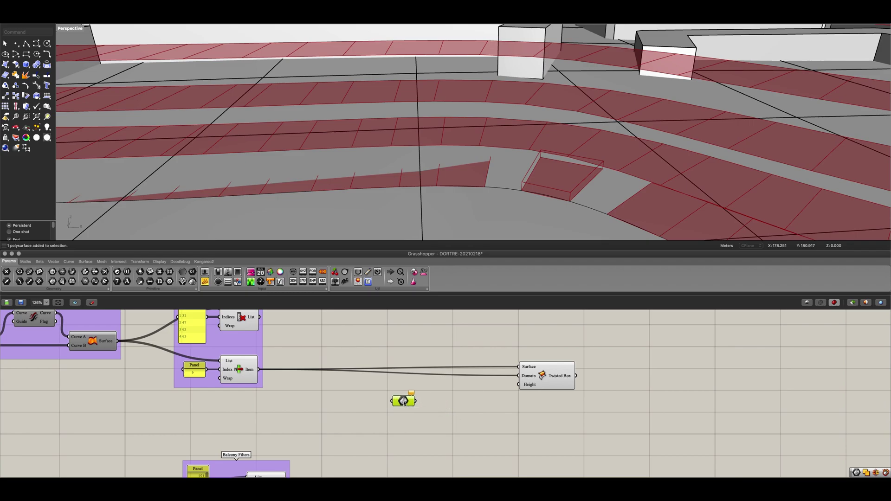
Step: Reference one of the four container models standing away from the site in the Brep parameter
{"action": "right_click", "coordinate": [405, 402]}
{"action": "left_click", "coordinate": [426, 433]}
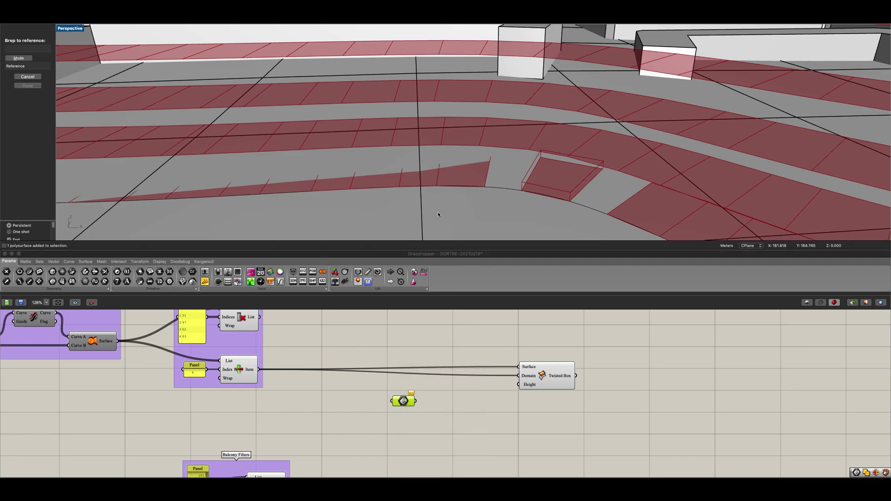
{"action": "scroll", "coordinate": [439, 195], "scroll_direction": "down", "scroll_amount": 5}
{"action": "right_click_drag", "start_coordinate": [409, 172], "coordinate": [696, 123], "text": "shift"}
{"action": "right_click_drag", "start_coordinate": [452, 139], "coordinate": [715, 116], "text": "shift"}
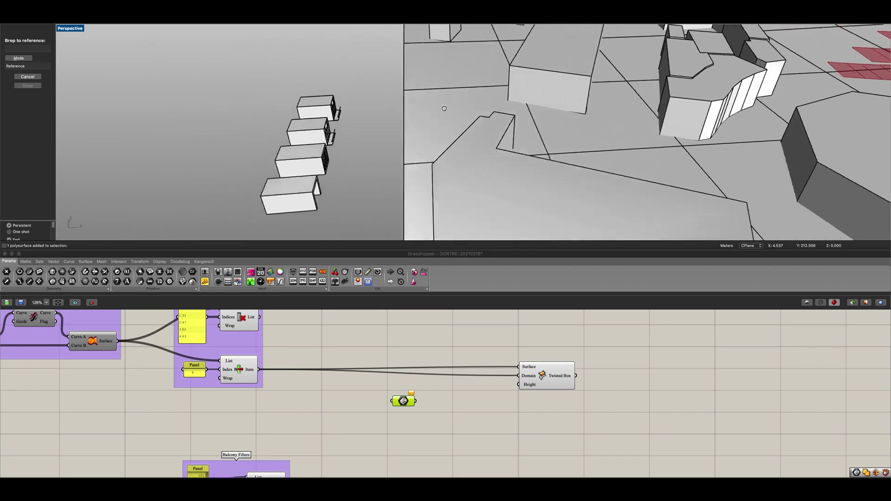
{"action": "right_click_drag", "start_coordinate": [422, 112], "coordinate": [325, 139]}
{"action": "right_click_drag", "start_coordinate": [258, 201], "coordinate": [204, 186]}
{"action": "left_click", "coordinate": [309, 133]}
{"action": "right_click_drag", "start_coordinate": [325, 139], "coordinate": [464, 158]}
{"action": "scroll", "coordinate": [539, 167], "scroll_direction": "down", "scroll_amount": 3}
{"action": "right_click_drag", "start_coordinate": [817, 139], "coordinate": [528, 146], "text": "shift"}
{"action": "scroll", "coordinate": [527, 146], "scroll_direction": "up", "scroll_amount": 5}
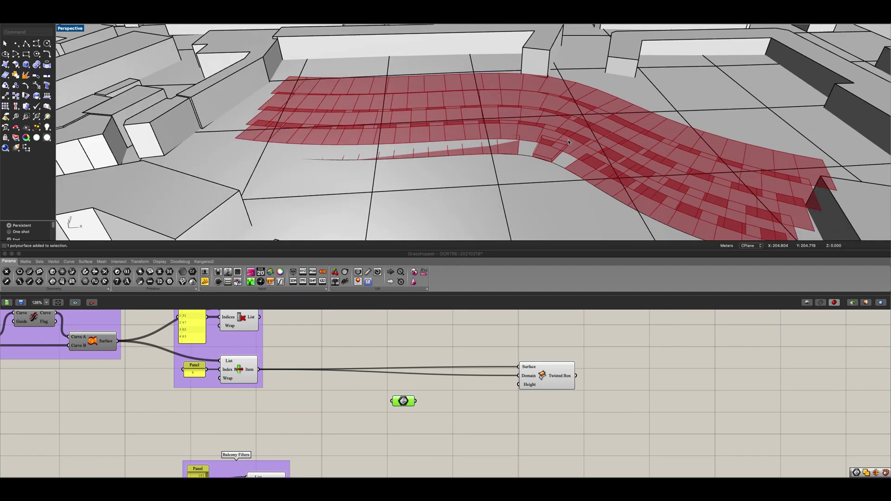
Step: Add a Bounding Box component beside the Brep parameter and connect the Brep to its Content input
{"action": "left_click", "coordinate": [454, 413]}
{"action": "double_click", "coordinate": [454, 414]}
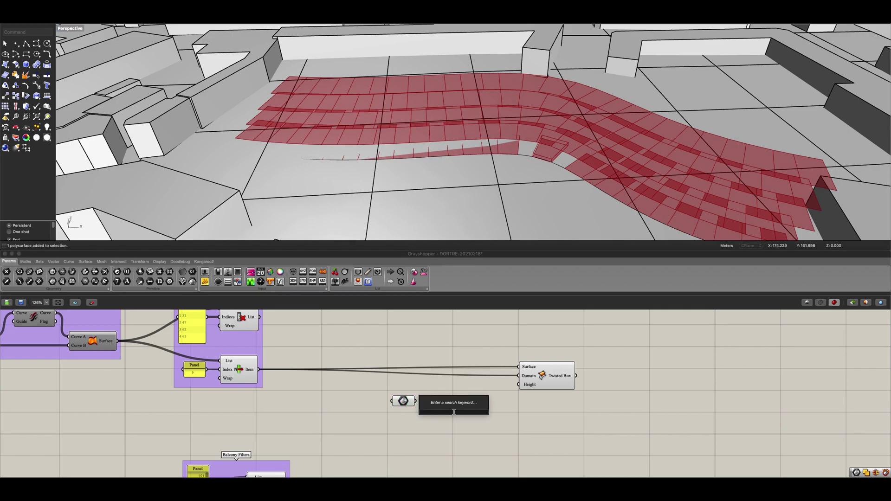
{"action": "type", "text": "bound"}
{"action": "key", "text": "Up"}
{"action": "key", "text": "Return"}
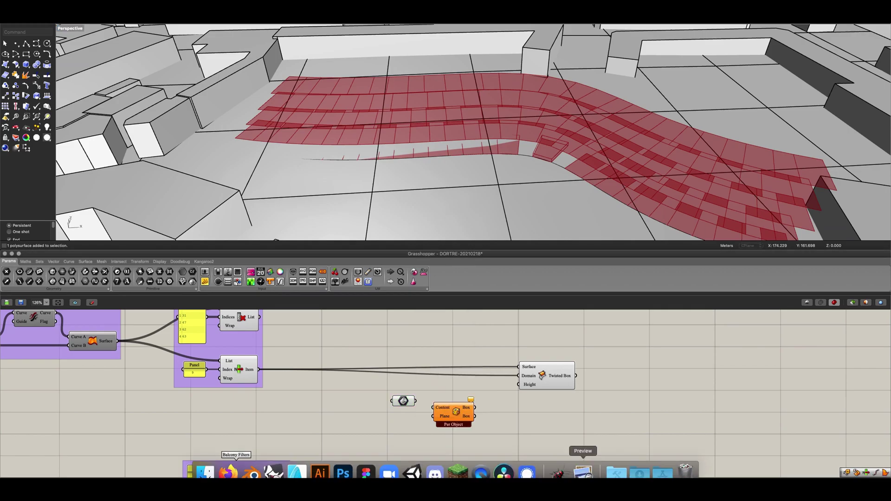
{"action": "scroll", "coordinate": [530, 436], "scroll_direction": "up", "scroll_amount": 4}
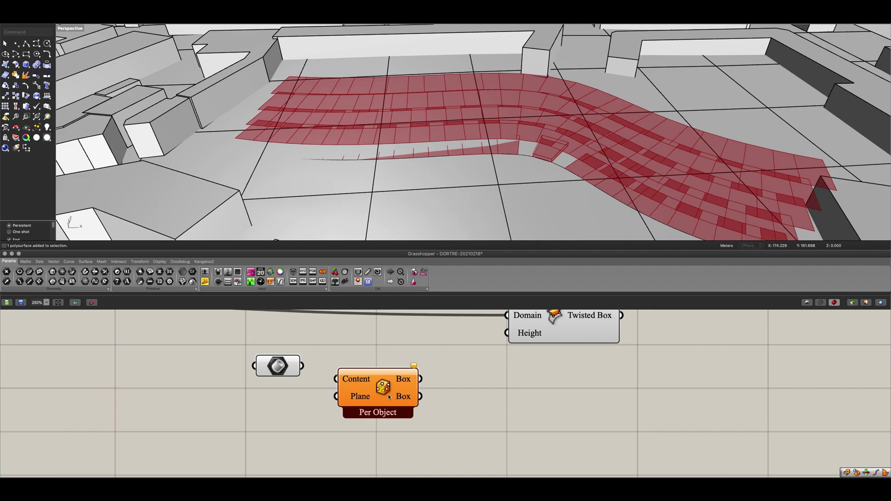
{"action": "left_click_drag", "start_coordinate": [302, 366], "coordinate": [336, 379]}
{"action": "scroll", "coordinate": [409, 403], "scroll_direction": "down", "scroll_amount": 5}
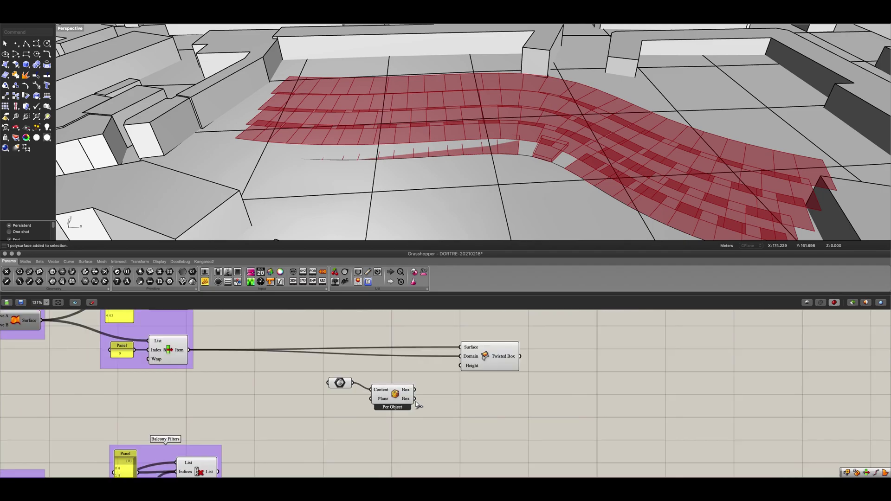
{"action": "left_click_drag", "start_coordinate": [406, 392], "coordinate": [403, 403]}
Step: Add a Box Morph component and place it to the right of Bounding Box, below Surface Box
{"action": "double_click", "coordinate": [438, 399]}
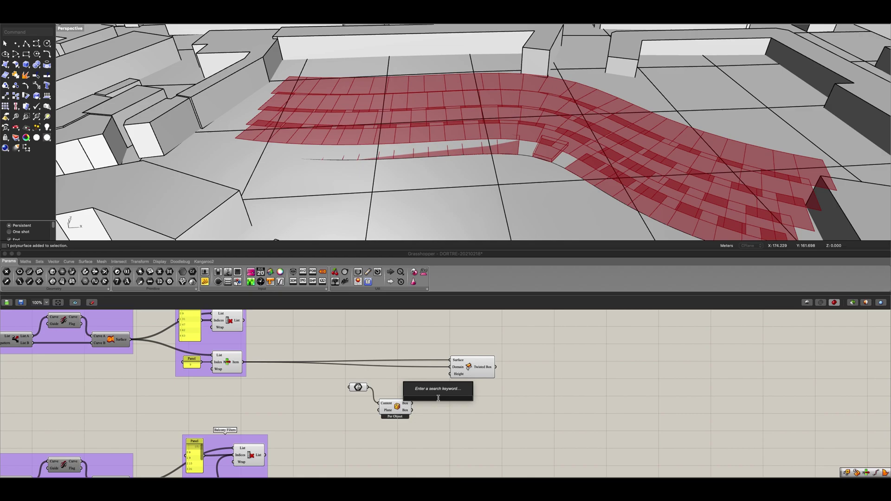
{"action": "type", "text": "box mor"}
{"action": "key", "text": "Up"}
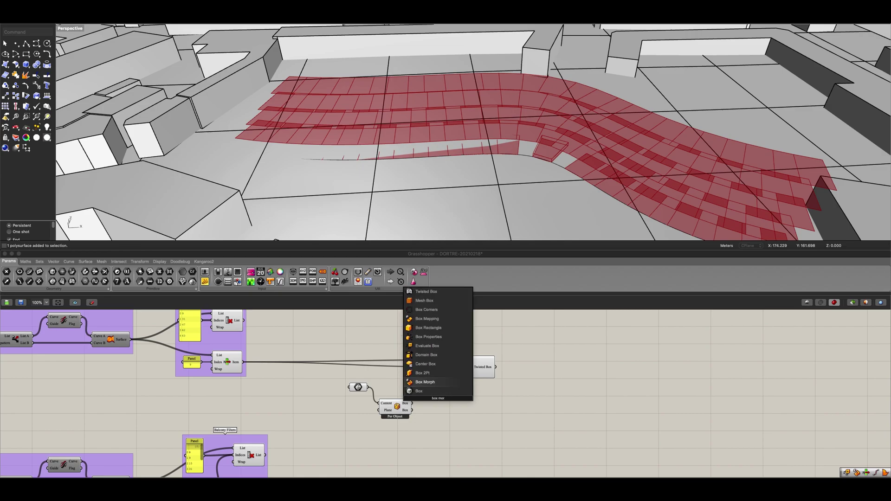
{"action": "key", "text": "Return"}
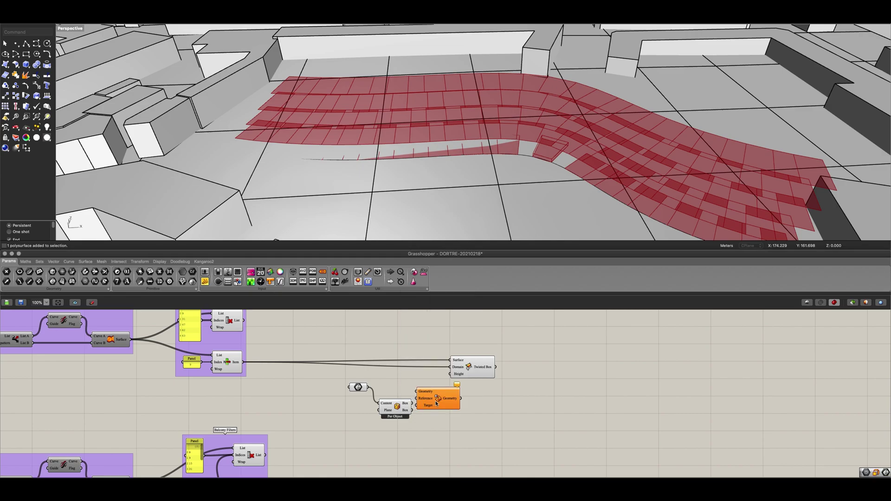
{"action": "left_click_drag", "start_coordinate": [418, 400], "coordinate": [491, 404]}
Step: Connect the Brep to Box Morph's Geometry, Bounding Box's Box to Reference, and Surface Box's Twisted Box to Target
{"action": "scroll", "coordinate": [452, 409], "scroll_direction": "up", "scroll_amount": 2}
{"action": "left_click_drag", "start_coordinate": [400, 402], "coordinate": [507, 402]}
{"action": "left_click_drag", "start_coordinate": [345, 383], "coordinate": [500, 409]}
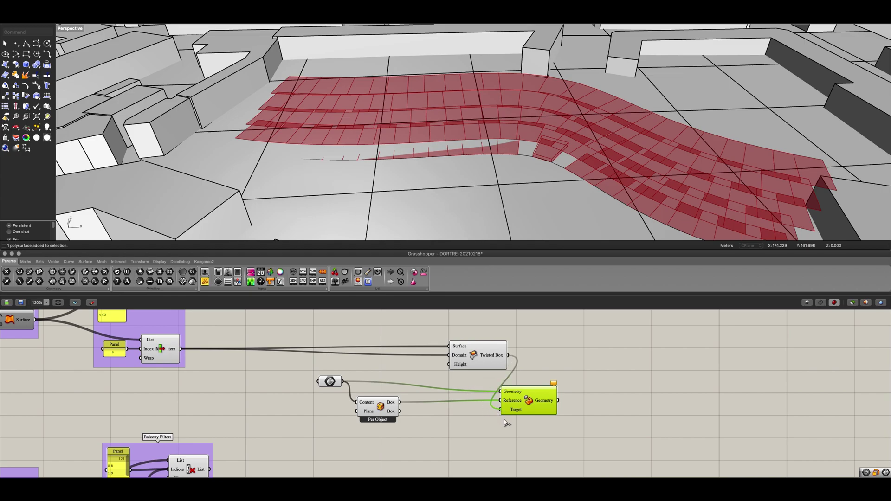
Step: Rearrange the morph components with Brep, Bounding Box and Box Morph above Surface Box, and inspect the resulting box closely
{"action": "left_click_drag", "start_coordinate": [545, 444], "coordinate": [335, 392]}
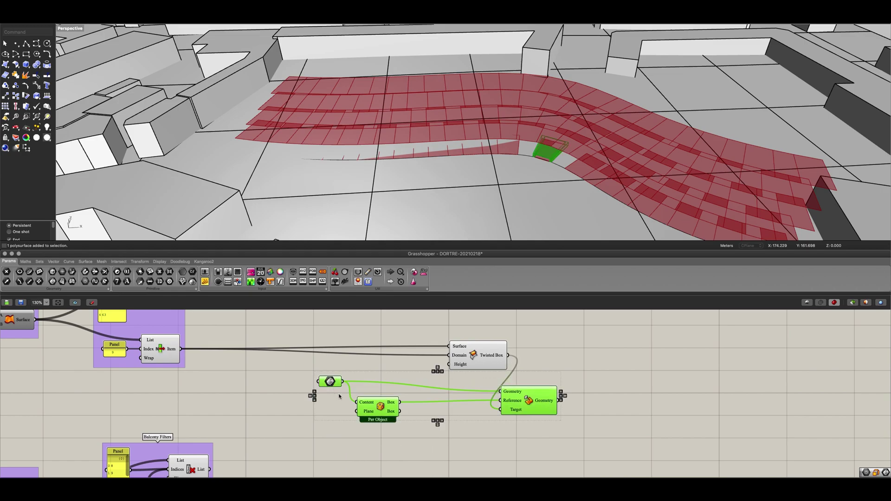
{"action": "scroll", "coordinate": [335, 392], "scroll_direction": "down", "scroll_amount": 3}
{"action": "left_click_drag", "start_coordinate": [382, 428], "coordinate": [400, 359]}
{"action": "left_click", "coordinate": [442, 369]}
{"action": "scroll", "coordinate": [442, 372], "scroll_direction": "up", "scroll_amount": 2}
{"action": "left_click_drag", "start_coordinate": [448, 388], "coordinate": [439, 388]}
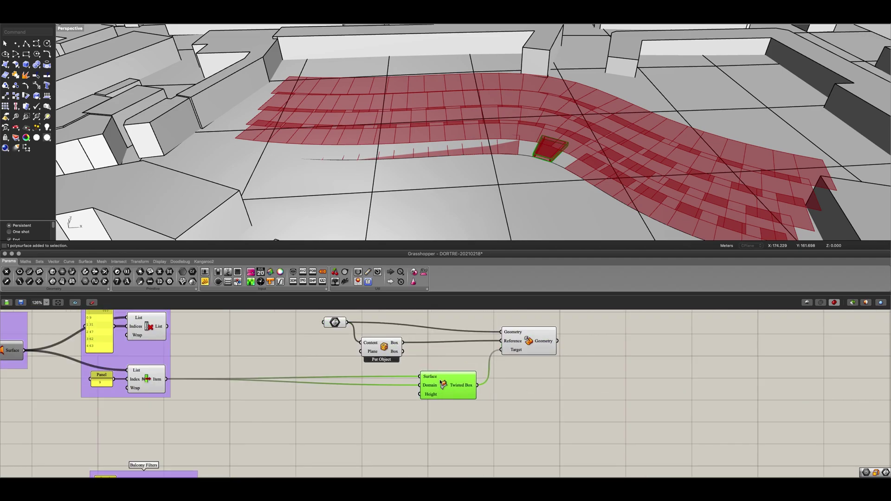
{"action": "scroll", "coordinate": [509, 153], "scroll_direction": "up", "scroll_amount": 8}
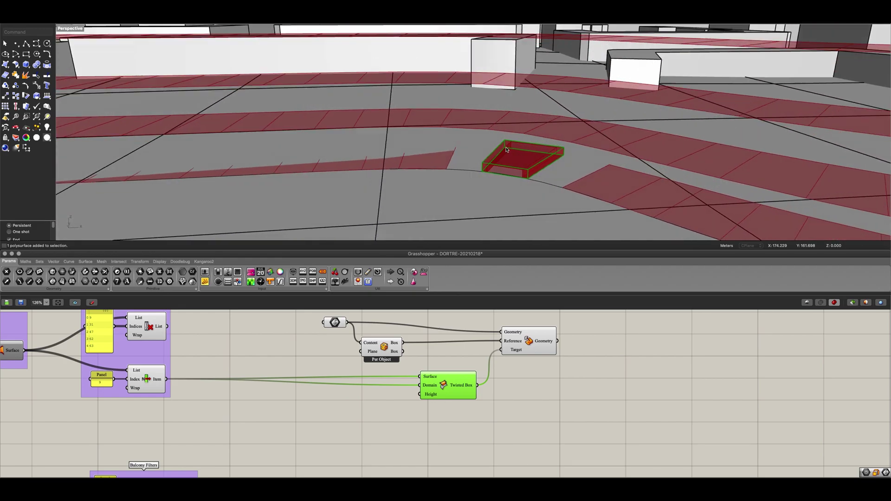
Step: Move the Brep parameter further left and add a Deconstruct Box component below it, left of Surface Box
{"action": "right_click_drag", "start_coordinate": [507, 148], "coordinate": [521, 172]}
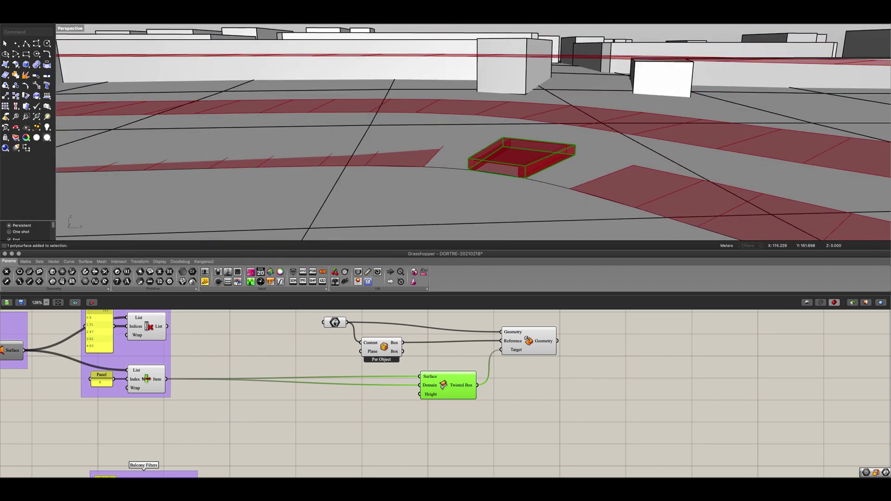
{"action": "left_click_drag", "start_coordinate": [334, 322], "coordinate": [294, 322]}
{"action": "double_click", "coordinate": [318, 443]}
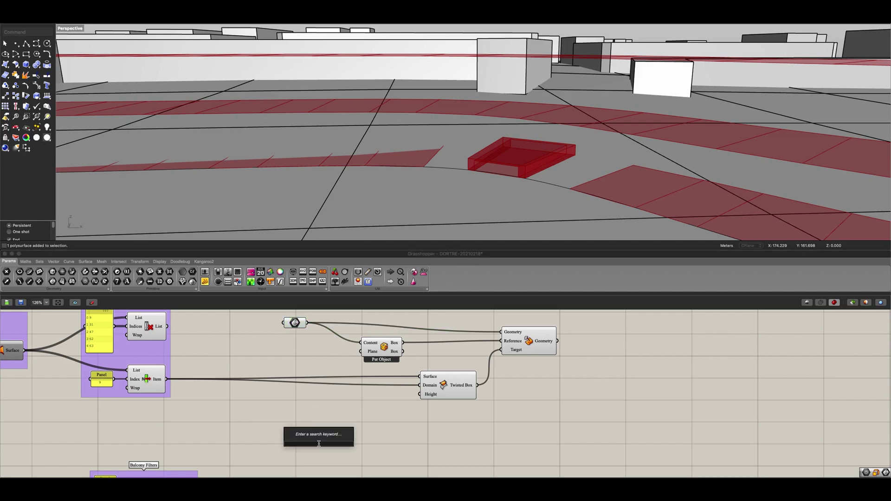
{"action": "type", "text": "box"}
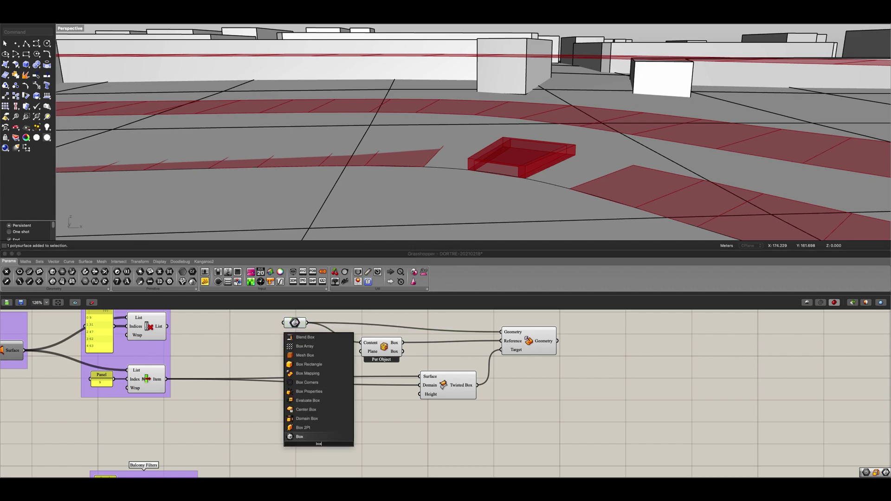
{"action": "type", "text": " de"}
{"action": "key", "text": "Up"}
{"action": "key", "text": "Return"}
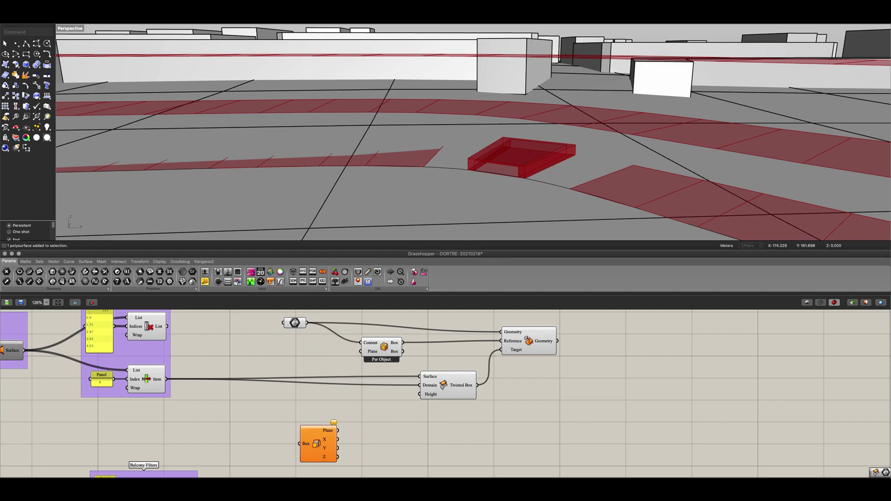
{"action": "left_click_drag", "start_coordinate": [309, 444], "coordinate": [324, 412]}
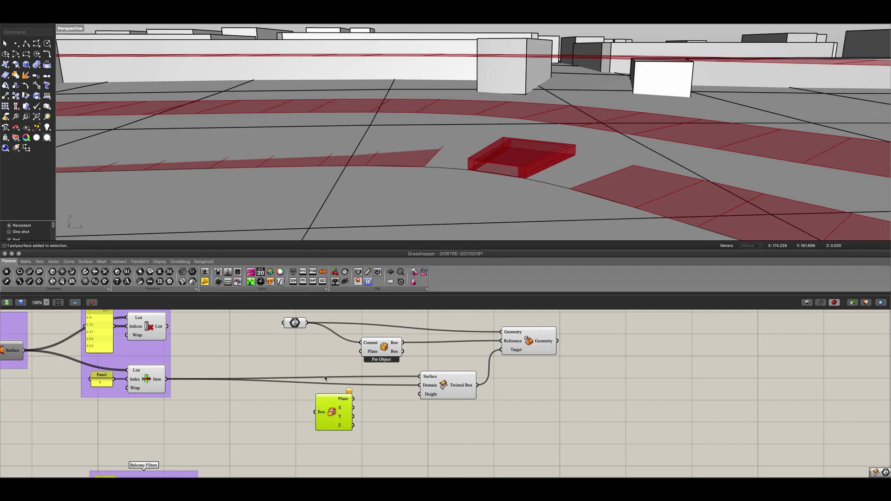
Step: Connect the Brep to Deconstruct Box's Box input and its Z output to Surface Box's Height, and inspect the morphed container
{"action": "left_click_drag", "start_coordinate": [320, 410], "coordinate": [421, 395]}
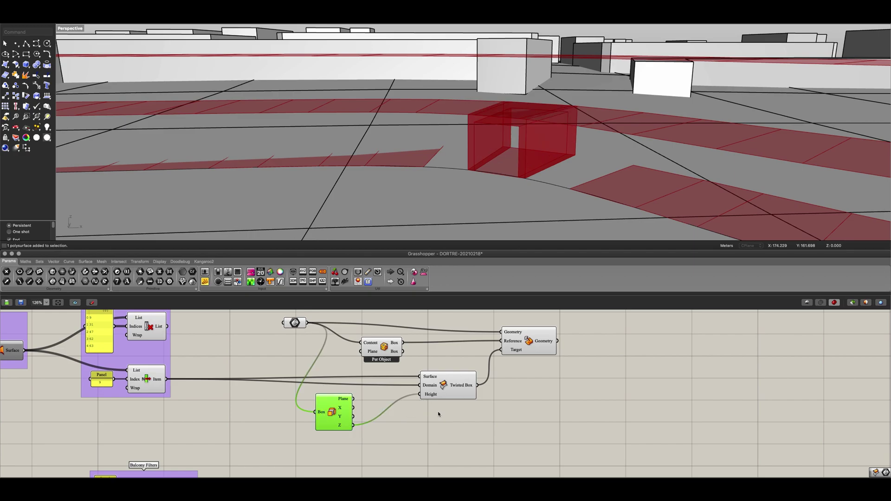
{"action": "left_click", "coordinate": [582, 383]}
{"action": "mouse_move", "coordinate": [505, 197]}
{"action": "right_mouse_down"}
{"action": "mouse_move", "coordinate": [475, 185]}
{"action": "mouse_move", "coordinate": [502, 202]}
{"action": "right_mouse_up"}
{"action": "scroll", "coordinate": [501, 200], "scroll_direction": "down", "scroll_amount": 10}
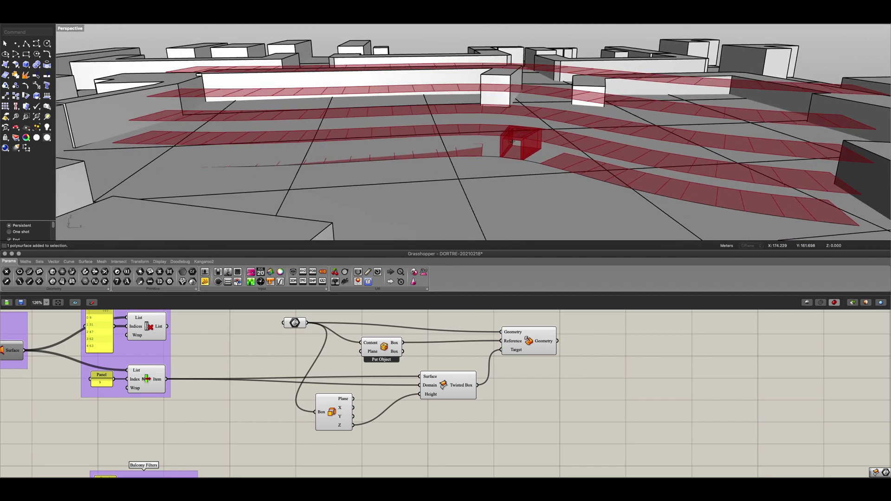
{"action": "scroll", "coordinate": [512, 142], "scroll_direction": "down", "scroll_amount": 5}
{"action": "right_click_drag", "start_coordinate": [512, 142], "coordinate": [465, 177]}
{"action": "scroll", "coordinate": [453, 400], "scroll_direction": "down", "scroll_amount": 1}
Step: Move Deconstruct Box well below the morph components and bring the Brep parameter closer to Bounding Box
{"action": "right_click_drag", "start_coordinate": [449, 410], "coordinate": [498, 442]}
{"action": "mouse_move", "coordinate": [395, 438]}
{"action": "left_mouse_down"}
{"action": "mouse_move", "coordinate": [383, 443]}
{"action": "mouse_move", "coordinate": [404, 433]}
{"action": "left_mouse_up"}
{"action": "right_click_drag", "start_coordinate": [403, 433], "coordinate": [400, 387]}
{"action": "left_click_drag", "start_coordinate": [400, 387], "coordinate": [341, 438]}
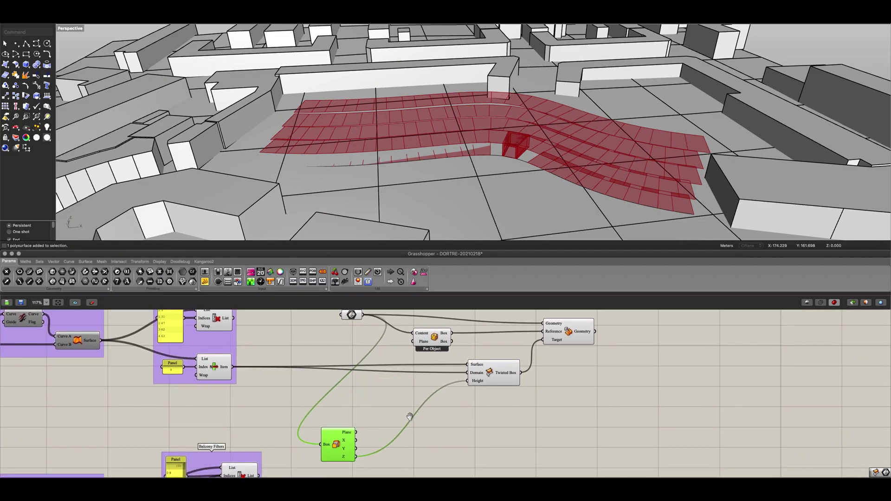
{"action": "right_click_drag", "start_coordinate": [551, 398], "coordinate": [523, 430]}
{"action": "left_click", "coordinate": [524, 430]}
{"action": "left_click_drag", "start_coordinate": [395, 370], "coordinate": [450, 368]}
{"action": "left_click_drag", "start_coordinate": [324, 347], "coordinate": [405, 355]}
Step: Group the Brep, Bounding Box, Surface Box and Box Morph as "Passage Block" and shift its Brep further left
{"action": "left_click_drag", "start_coordinate": [587, 436], "coordinate": [362, 326]}
{"action": "key", "text": "ctrl+g"}
{"action": "scroll", "coordinate": [496, 369], "scroll_direction": "up", "scroll_amount": 3}
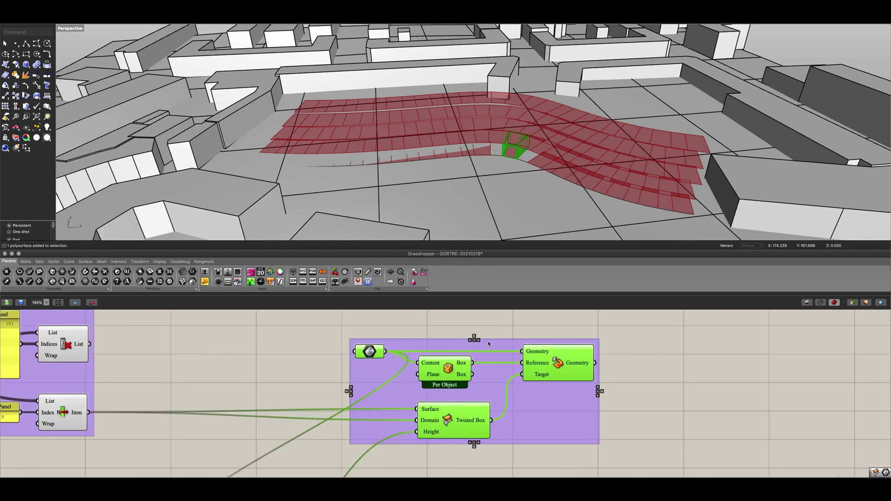
{"action": "right_click", "coordinate": [493, 346]}
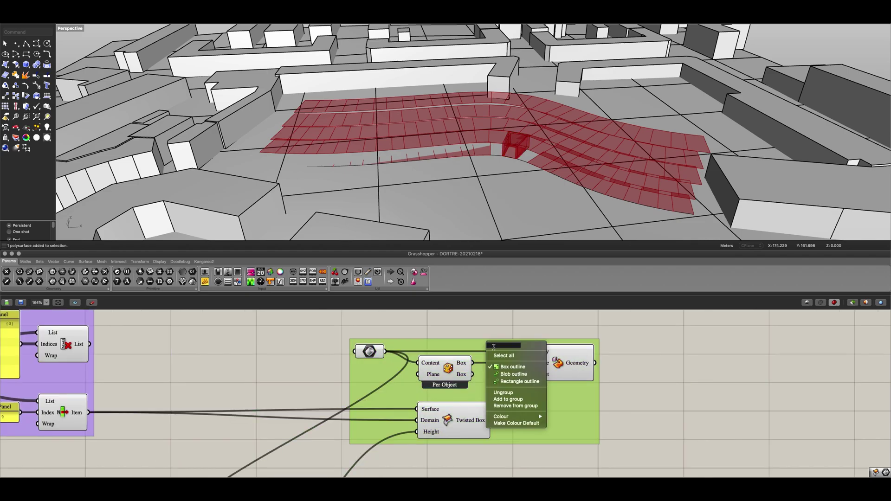
{"action": "type", "text": "Passage Block"}
{"action": "key", "text": "Return"}
{"action": "scroll", "coordinate": [443, 361], "scroll_direction": "down", "scroll_amount": 3}
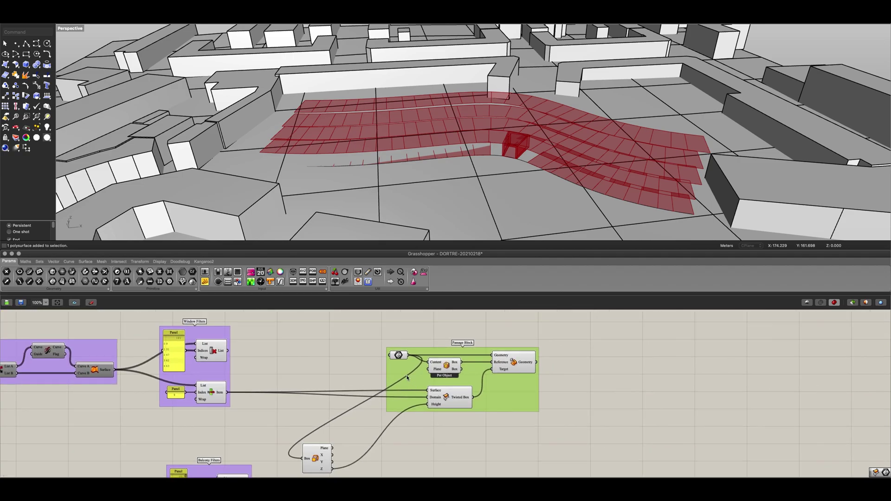
{"action": "left_click_drag", "start_coordinate": [400, 360], "coordinate": [335, 408]}
{"action": "right_click_drag", "start_coordinate": [387, 407], "coordinate": [395, 390]}
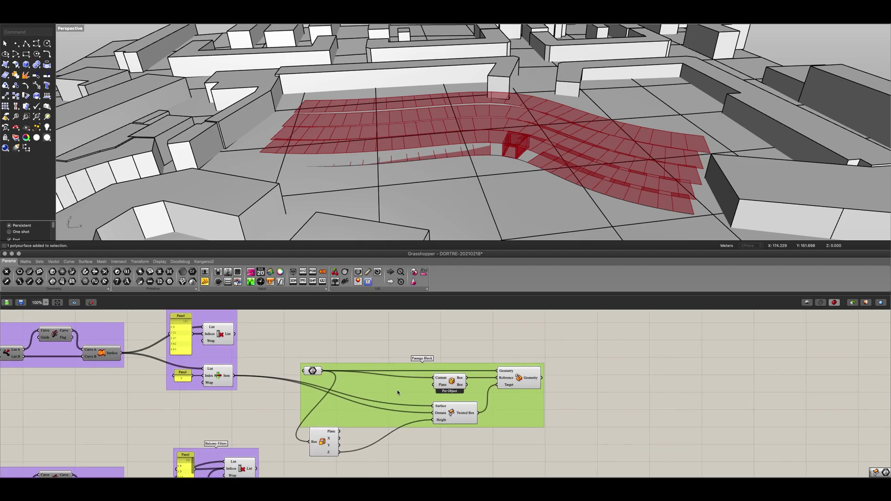
Step: Duplicate the Passage Block components and place the copy directly above the original group
{"action": "left_click_drag", "start_coordinate": [297, 350], "coordinate": [566, 430]}
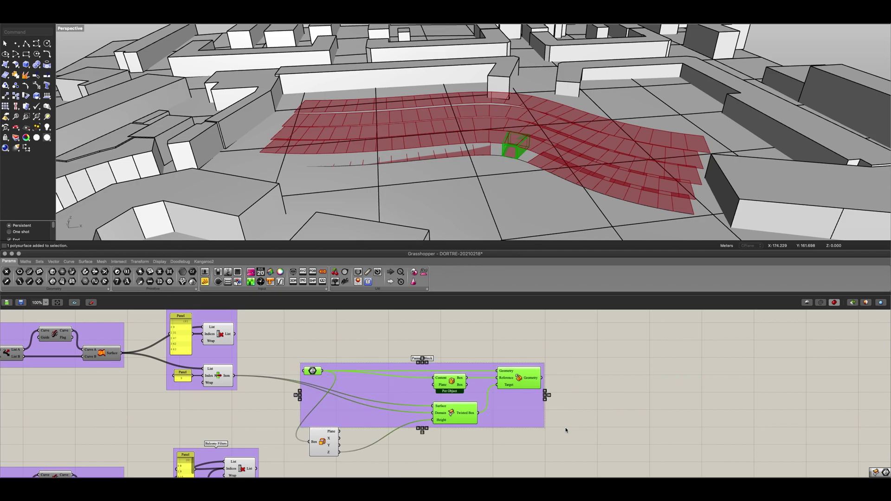
{"action": "key", "text": "super+c"}
{"action": "key", "text": "super+v"}
{"action": "left_click_drag", "start_coordinate": [455, 379], "coordinate": [453, 318]}
{"action": "right_click_drag", "start_coordinate": [451, 364], "coordinate": [470, 439]}
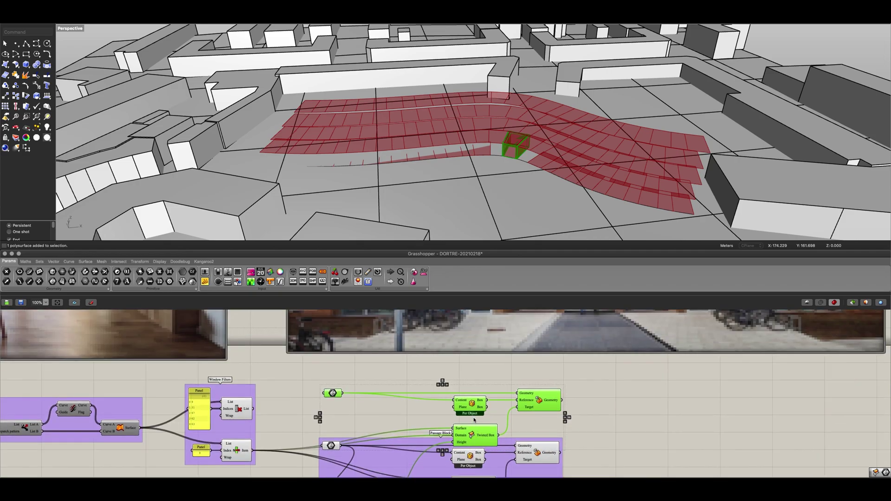
{"action": "left_click_drag", "start_coordinate": [473, 422], "coordinate": [466, 398]}
{"action": "left_click", "coordinate": [361, 396]}
Step: Reference all Breps of the second container model, the one with windows, in the copied Brep parameter
{"action": "left_click", "coordinate": [326, 368]}
{"action": "right_click", "coordinate": [325, 368]}
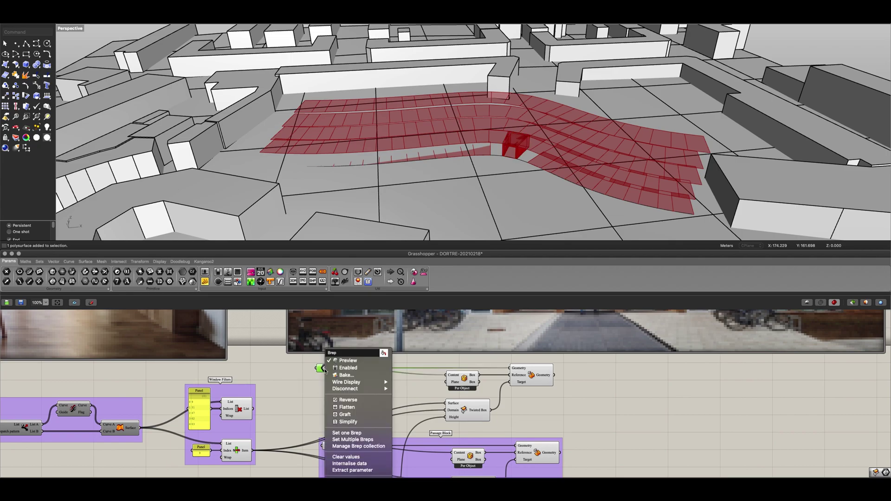
{"action": "left_click", "coordinate": [353, 439]}
{"action": "scroll", "coordinate": [457, 186], "scroll_direction": "down", "scroll_amount": 2}
{"action": "scroll", "coordinate": [457, 187], "scroll_direction": "down", "scroll_amount": 2}
{"action": "right_click_drag", "start_coordinate": [458, 187], "coordinate": [413, 204]}
{"action": "right_click_drag", "start_coordinate": [209, 104], "coordinate": [366, 171], "text": "shift"}
{"action": "scroll", "coordinate": [366, 171], "scroll_direction": "up", "scroll_amount": 5}
{"action": "right_click_drag", "start_coordinate": [469, 179], "coordinate": [423, 184]}
{"action": "scroll", "coordinate": [424, 187], "scroll_direction": "up", "scroll_amount": 3}
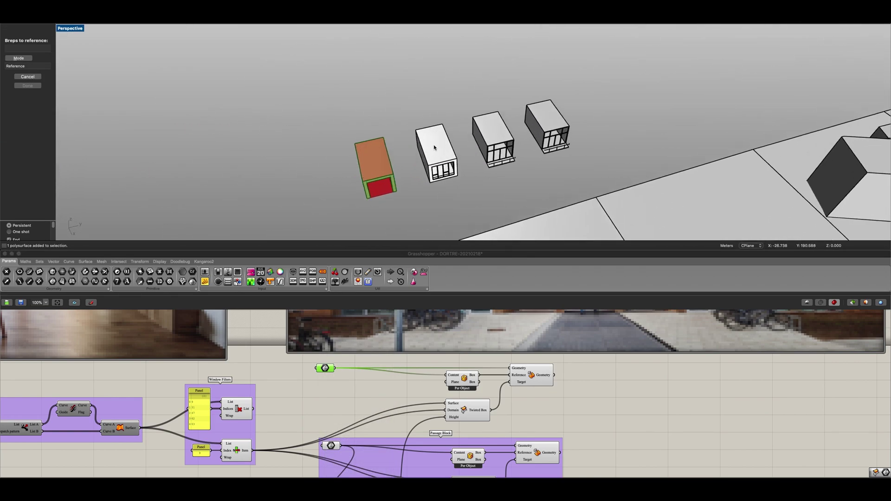
{"action": "left_click_drag", "start_coordinate": [413, 195], "coordinate": [463, 91]}
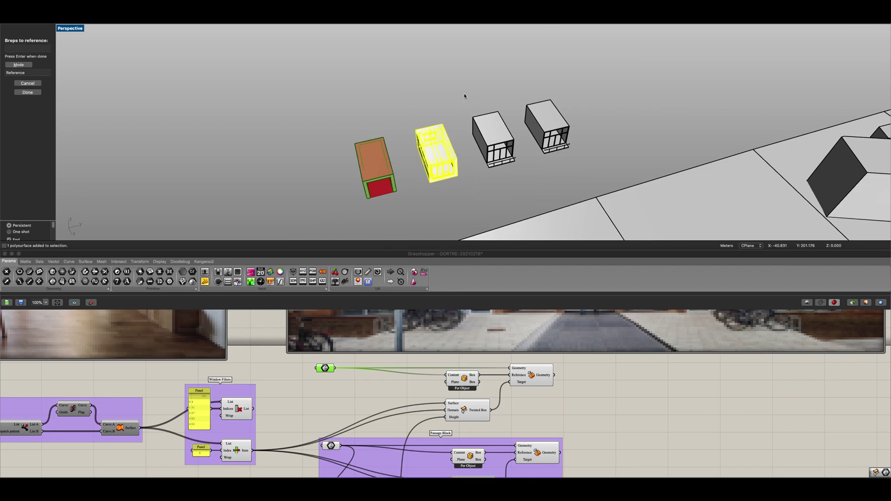
{"action": "key", "text": "Return"}
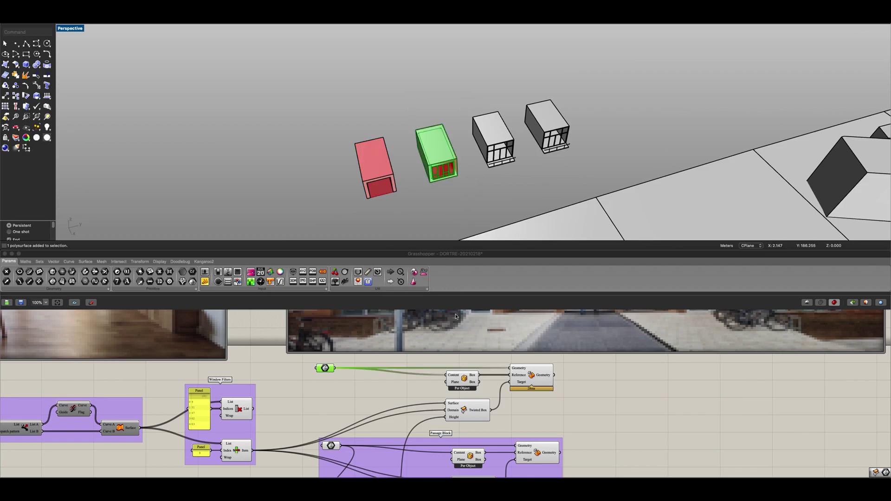
Step: Add a Solid Union component beside the copied Brep and transfer the Brep's outgoing wires to Solid Union's Result
{"action": "right_click_drag", "start_coordinate": [429, 137], "coordinate": [511, 128]}
{"action": "scroll", "coordinate": [511, 127], "scroll_direction": "down", "scroll_amount": 5}
{"action": "right_click_drag", "start_coordinate": [633, 179], "coordinate": [559, 70]}
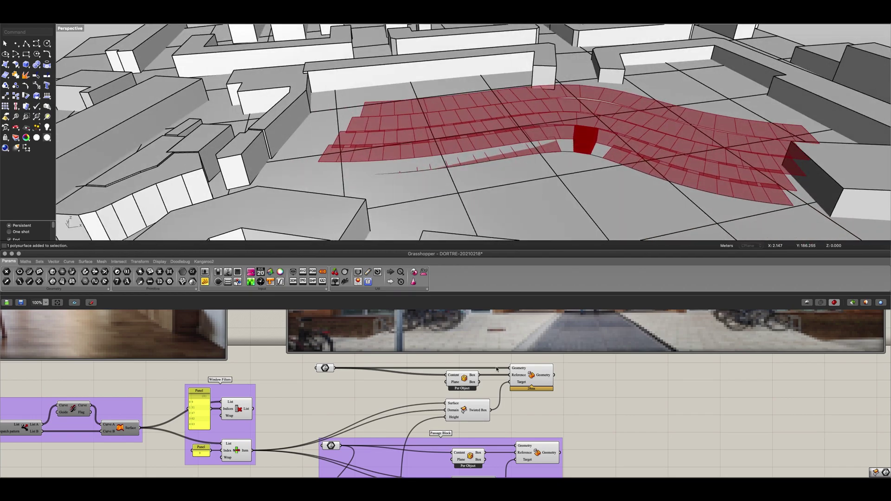
{"action": "scroll", "coordinate": [491, 393], "scroll_direction": "up", "scroll_amount": 3}
{"action": "right_click_drag", "start_coordinate": [387, 399], "coordinate": [474, 412]}
{"action": "left_click", "coordinate": [349, 372]}
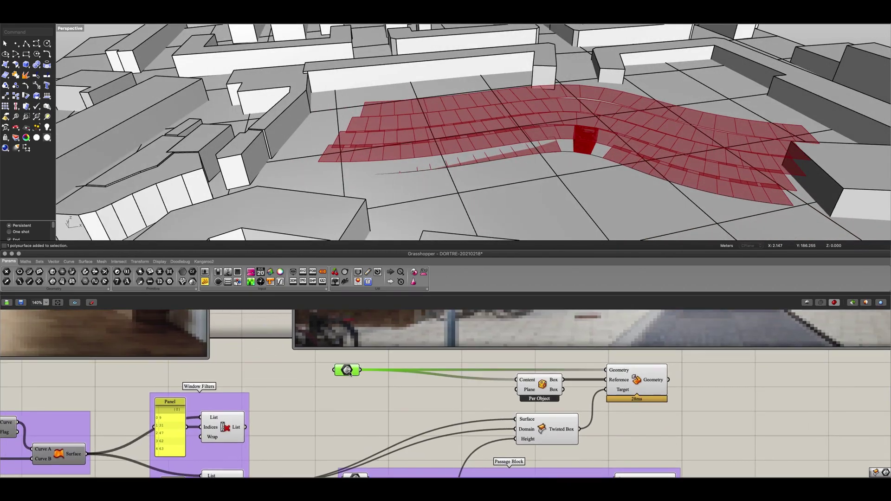
{"action": "mouse_move", "coordinate": [349, 372]}
{"action": "double_click", "coordinate": [395, 397]}
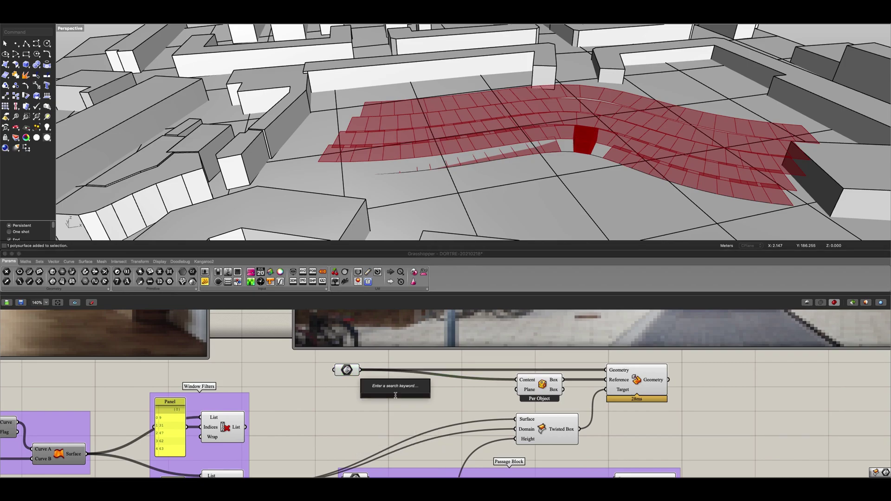
{"action": "type", "text": "solid un"}
{"action": "key", "text": "Return"}
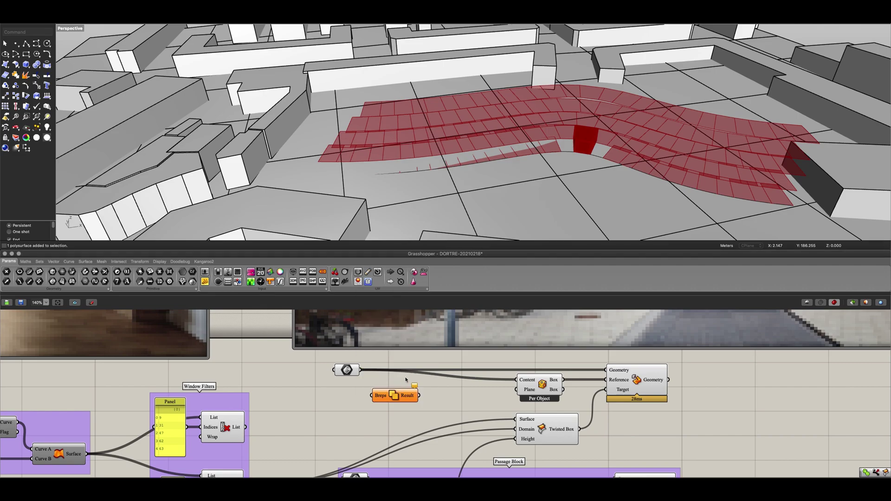
{"action": "left_click_drag", "start_coordinate": [360, 371], "coordinate": [420, 398], "text": "ctrl+shift"}
{"action": "right_click_drag", "start_coordinate": [420, 398], "coordinate": [438, 377]}
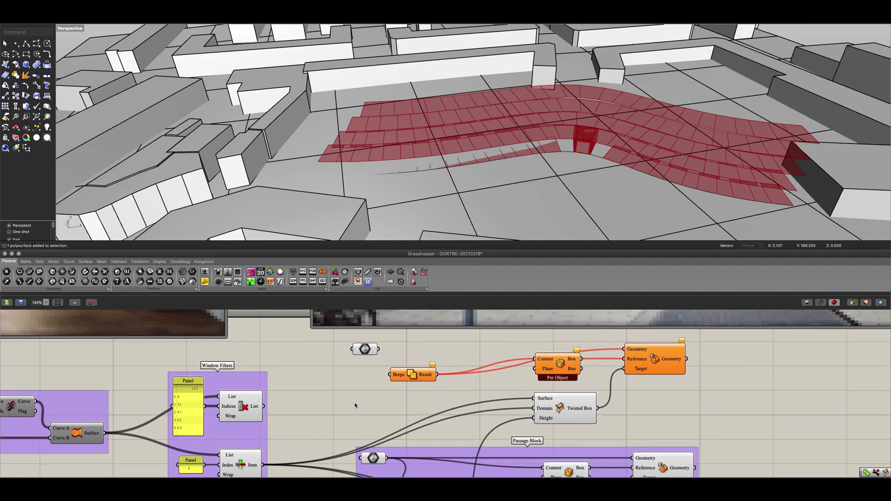
Step: Connect the Window Filters' culled List output to the Surface and Domain inputs of the copied Surface Box, replacing the old wires
{"action": "right_click_drag", "start_coordinate": [252, 455], "coordinate": [275, 451]}
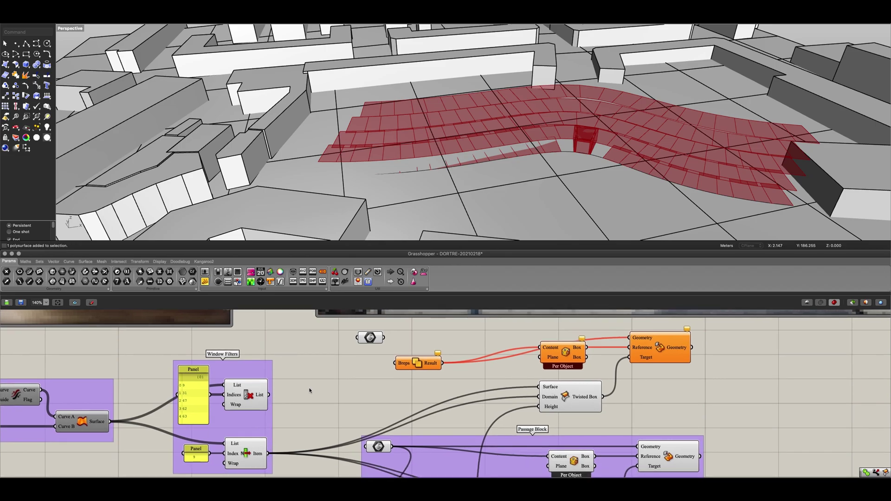
{"action": "left_click_drag", "start_coordinate": [267, 395], "coordinate": [540, 387]}
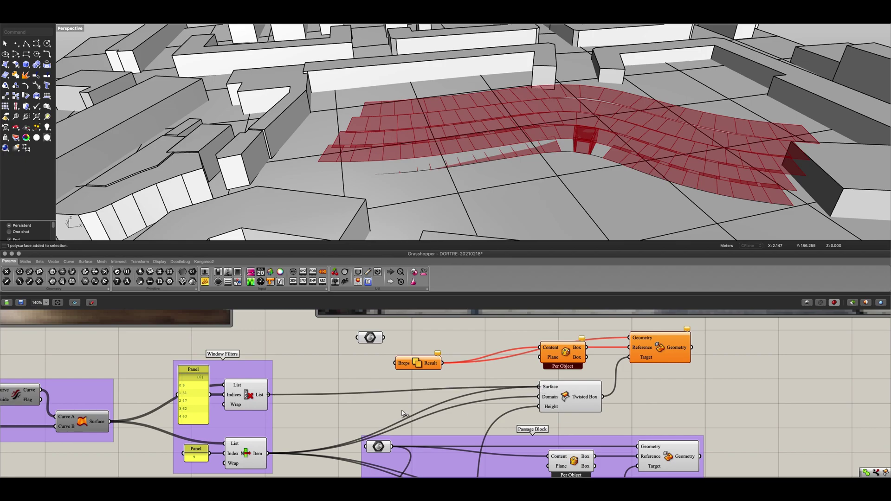
{"action": "left_click_drag", "start_coordinate": [269, 395], "coordinate": [540, 397]}
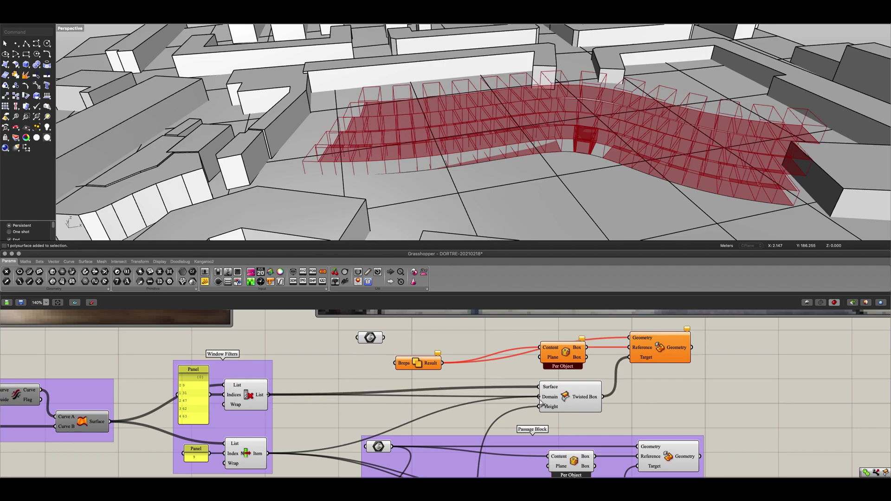
Step: Connect the Brep to Solid Union's Breps input, align both in front of Bounding Box, and inspect the morphed window containers
{"action": "left_click_drag", "start_coordinate": [385, 337], "coordinate": [397, 363]}
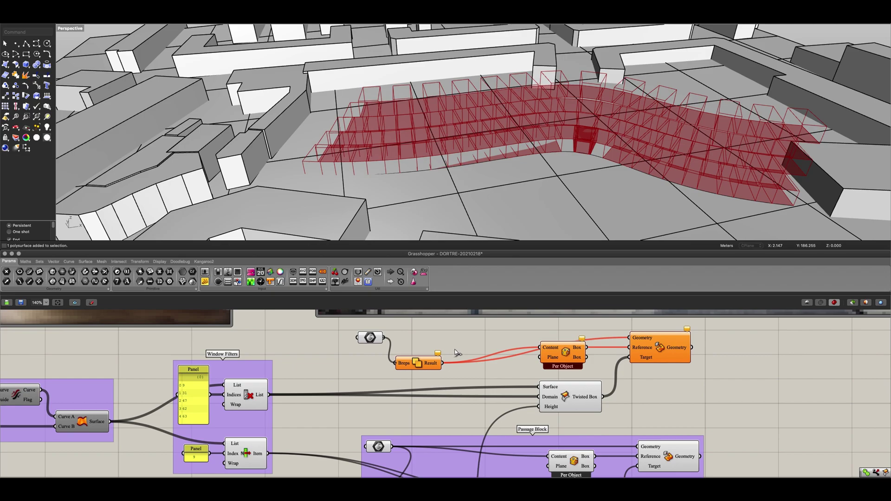
{"action": "left_click", "coordinate": [654, 351]}
{"action": "left_click", "coordinate": [501, 342]}
{"action": "left_click_drag", "start_coordinate": [414, 366], "coordinate": [497, 343]}
{"action": "left_click_drag", "start_coordinate": [412, 341], "coordinate": [473, 341]}
{"action": "right_click_drag", "start_coordinate": [453, 144], "coordinate": [465, 130]}
{"action": "scroll", "coordinate": [465, 129], "scroll_direction": "up", "scroll_amount": 10}
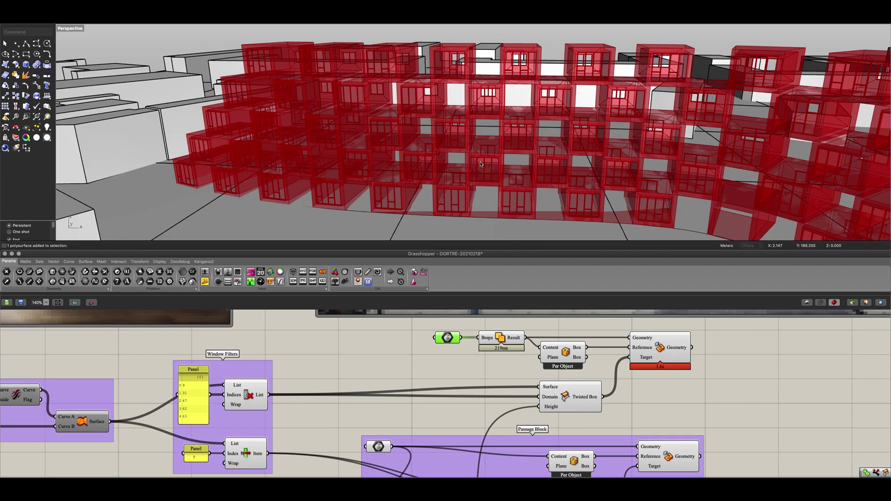
Step: Hide the previews of the window filter components and all components of both morph setups except the Box Morphs
{"action": "scroll", "coordinate": [363, 403], "scroll_direction": "down", "scroll_amount": 1}
{"action": "right_click_drag", "start_coordinate": [364, 374], "coordinate": [426, 339]}
{"action": "left_click", "coordinate": [314, 413]}
{"action": "left_click", "coordinate": [317, 357]}
{"action": "scroll", "coordinate": [317, 358], "scroll_direction": "down", "scroll_amount": 2}
{"action": "key", "text": "ctrl+q"}
{"action": "right_click_drag", "start_coordinate": [476, 411], "coordinate": [388, 382]}
{"action": "left_click", "coordinate": [337, 438]}
{"action": "key", "text": "ctrl+q"}
{"action": "left_click", "coordinate": [326, 367]}
{"action": "left_click", "coordinate": [463, 377]}
{"action": "left_click", "coordinate": [464, 408]}
{"action": "right_click_drag", "start_coordinate": [482, 366], "coordinate": [468, 445]}
{"action": "left_click", "coordinate": [447, 410]}
{"action": "left_click", "coordinate": [442, 378]}
{"action": "left_click", "coordinate": [398, 370]}
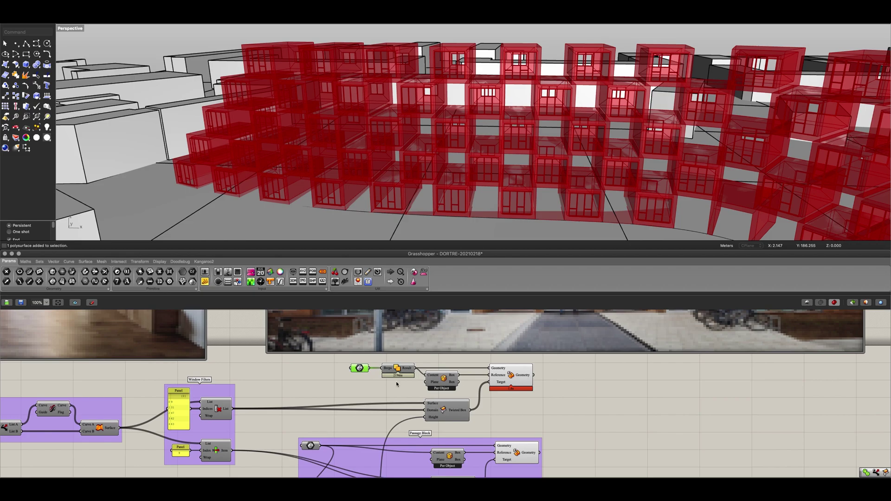
Step: Group the window container's Brep, Solid Union, Bounding Box, Surface Box and Box Morph, and name the group "Window Block"
{"action": "scroll", "coordinate": [393, 390], "scroll_direction": "up", "scroll_amount": 2}
{"action": "left_click_drag", "start_coordinate": [560, 418], "coordinate": [315, 361]}
{"action": "key", "text": "super+g"}
{"action": "scroll", "coordinate": [530, 370], "scroll_direction": "up", "scroll_amount": 1}
{"action": "left_click_drag", "start_coordinate": [474, 382], "coordinate": [472, 390]}
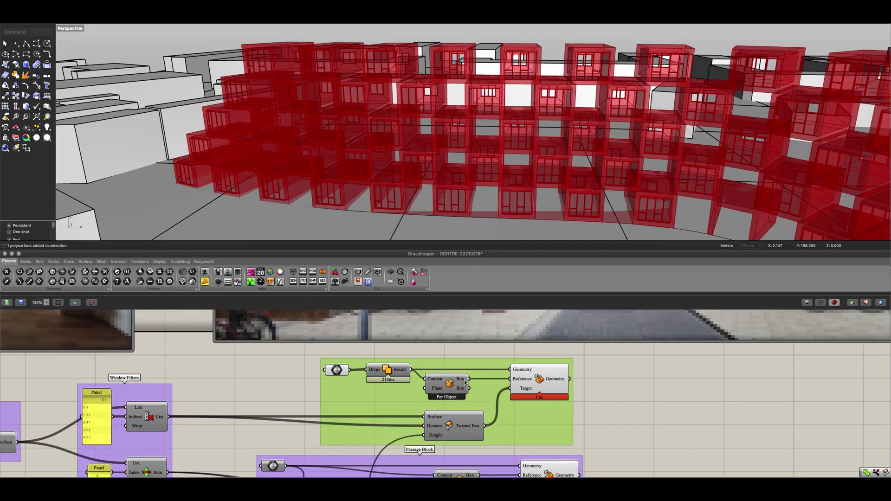
{"action": "right_click", "coordinate": [451, 367]}
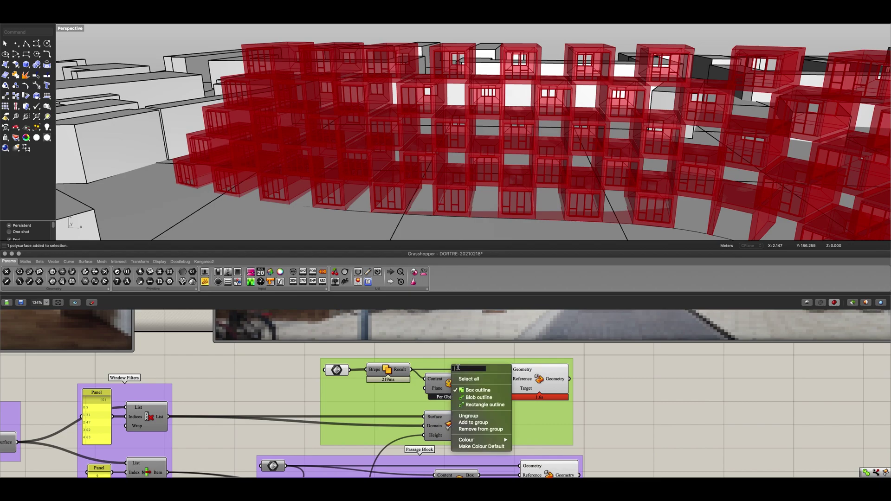
{"action": "type", "text": "Window Block"}
{"action": "key", "text": "Return"}
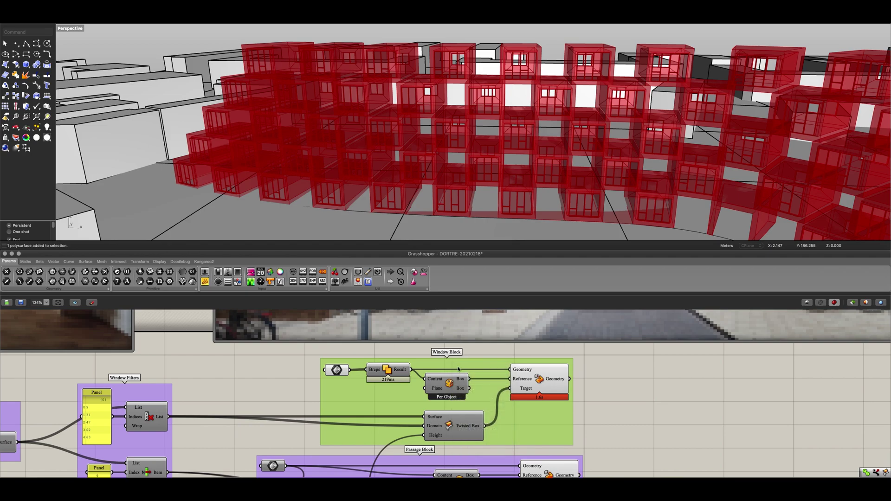
Step: Duplicate the Window Block group and place the copy beside the Balcony Filters group
{"action": "scroll", "coordinate": [356, 386], "scroll_direction": "down", "scroll_amount": 5}
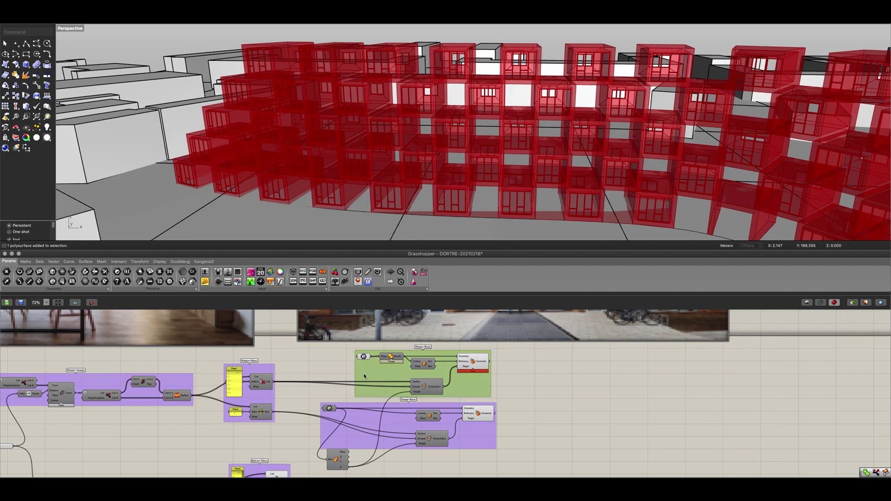
{"action": "scroll", "coordinate": [385, 385], "scroll_direction": "up", "scroll_amount": 3}
{"action": "left_click_drag", "start_coordinate": [455, 360], "coordinate": [567, 409]}
{"action": "right_click_drag", "start_coordinate": [565, 421], "coordinate": [567, 402]}
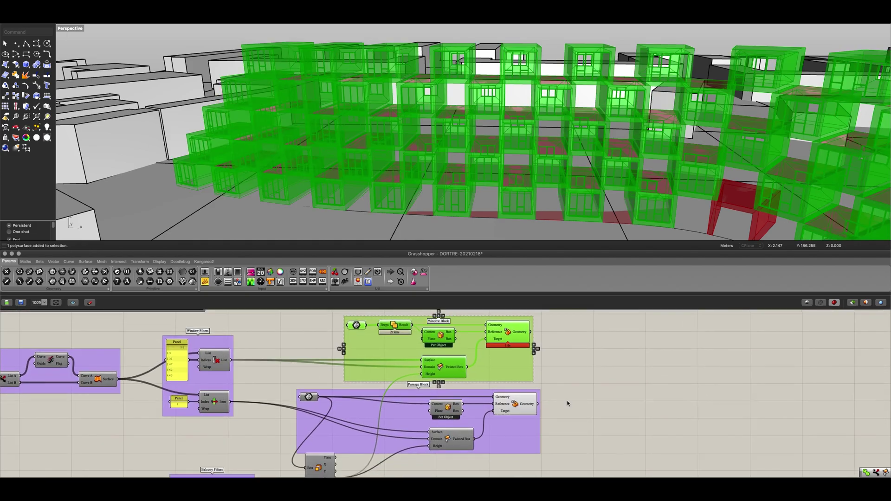
{"action": "key", "text": "super+v"}
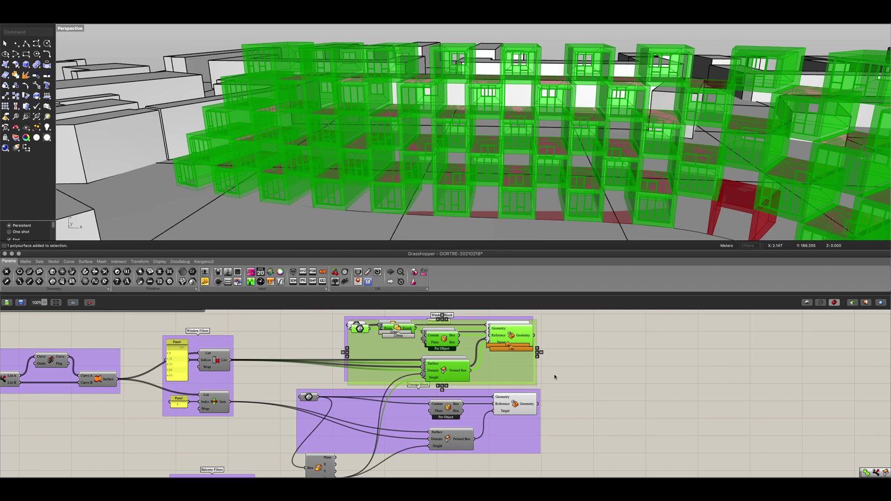
{"action": "scroll", "coordinate": [554, 377], "scroll_direction": "down", "scroll_amount": 3}
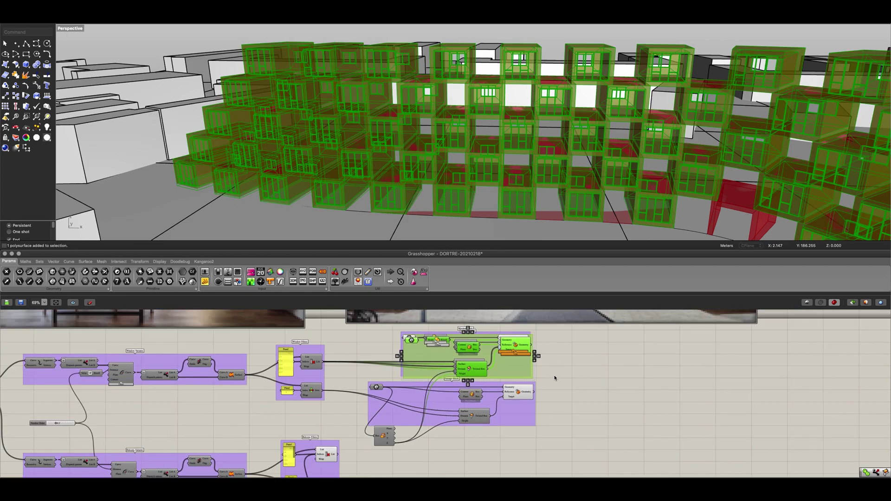
{"action": "left_click_drag", "start_coordinate": [504, 358], "coordinate": [518, 468]}
{"action": "right_click_drag", "start_coordinate": [579, 429], "coordinate": [590, 368]}
{"action": "scroll", "coordinate": [458, 398], "scroll_direction": "up", "scroll_amount": 1}
{"action": "scroll", "coordinate": [445, 413], "scroll_direction": "up", "scroll_amount": 3}
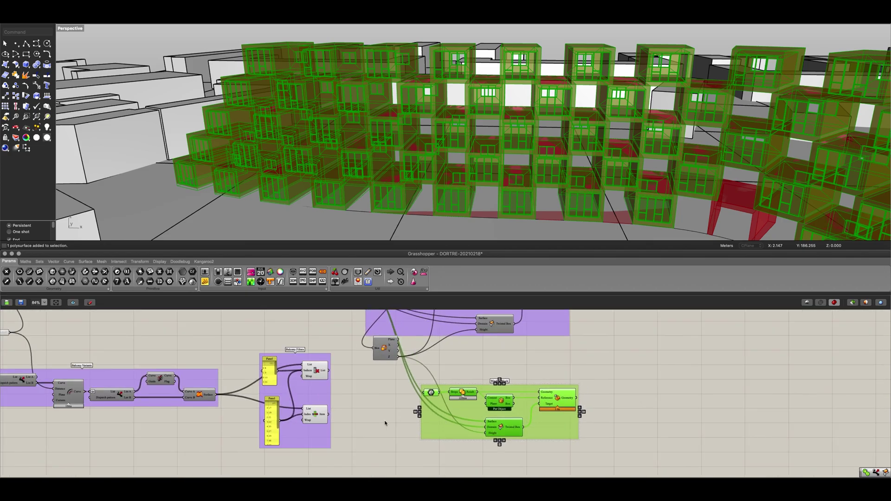
{"action": "left_click", "coordinate": [390, 420]}
Step: Replace the copied Surface Box's Surface and Domain wires with connections from the Balcony Filters' culled List output
{"action": "scroll", "coordinate": [391, 418], "scroll_direction": "up", "scroll_amount": 1}
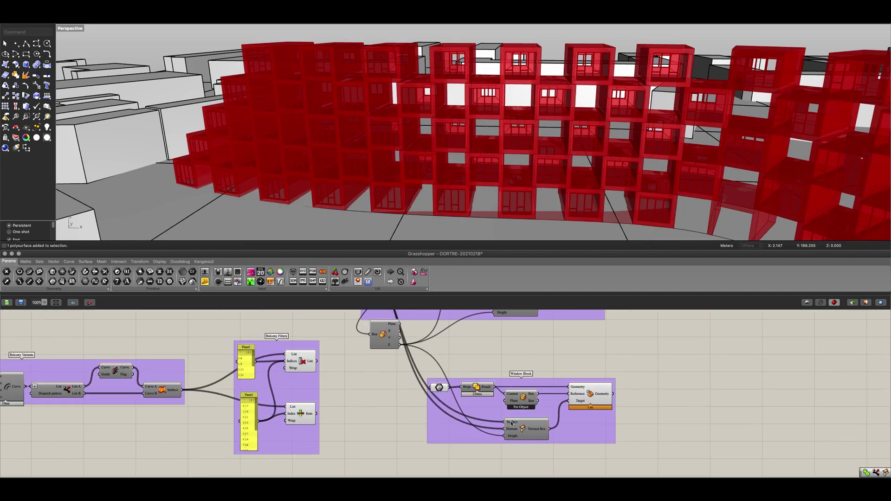
{"action": "right_click", "coordinate": [511, 423]}
{"action": "left_click", "coordinate": [603, 375]}
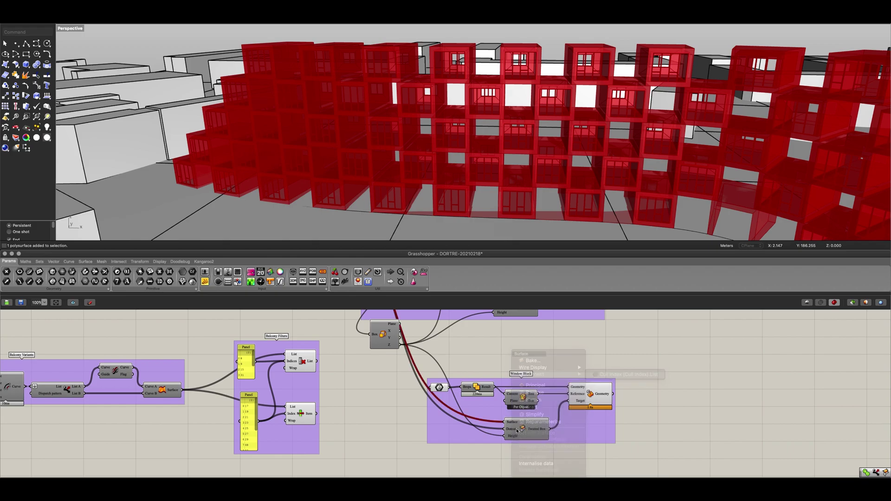
{"action": "right_click", "coordinate": [512, 429]}
{"action": "mouse_move", "coordinate": [578, 381]}
{"action": "left_click", "coordinate": [618, 382]}
{"action": "scroll", "coordinate": [366, 416], "scroll_direction": "up", "scroll_amount": 1}
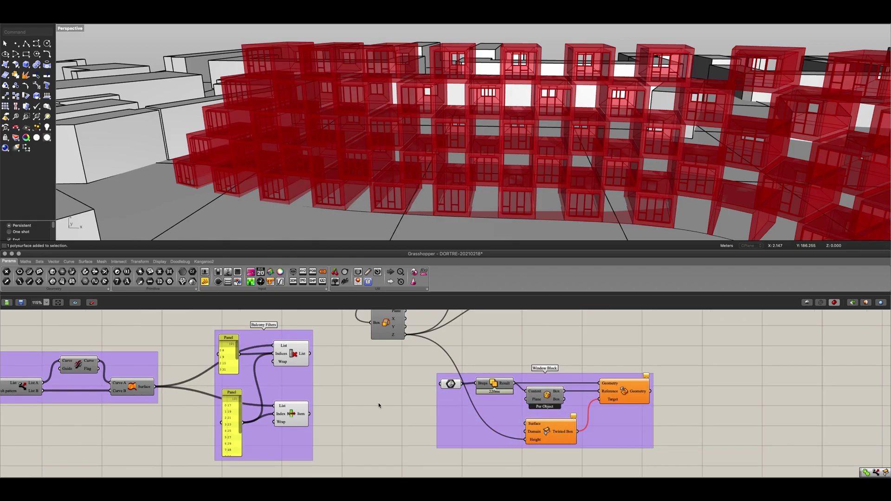
{"action": "left_click_drag", "start_coordinate": [310, 353], "coordinate": [525, 424]}
{"action": "left_click_drag", "start_coordinate": [312, 355], "coordinate": [527, 431]}
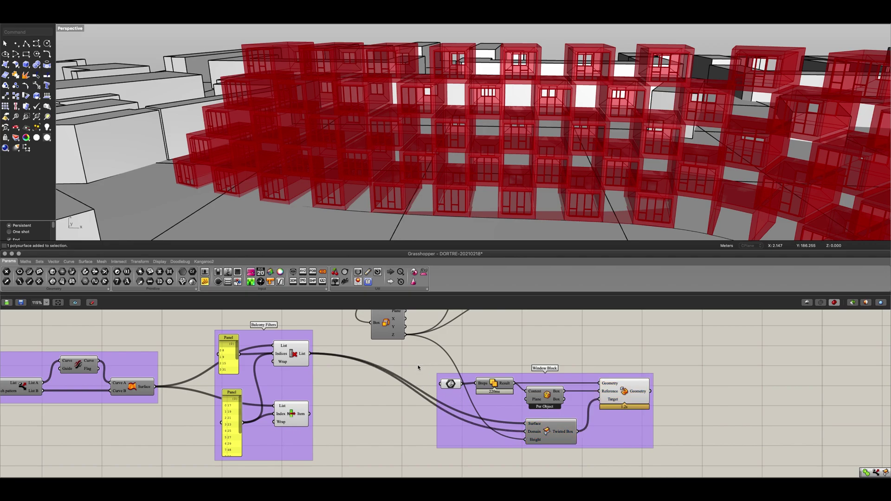
Step: Set the copied block's Brep to reference the balcony container model standing next to the window container
{"action": "left_click", "coordinate": [451, 384]}
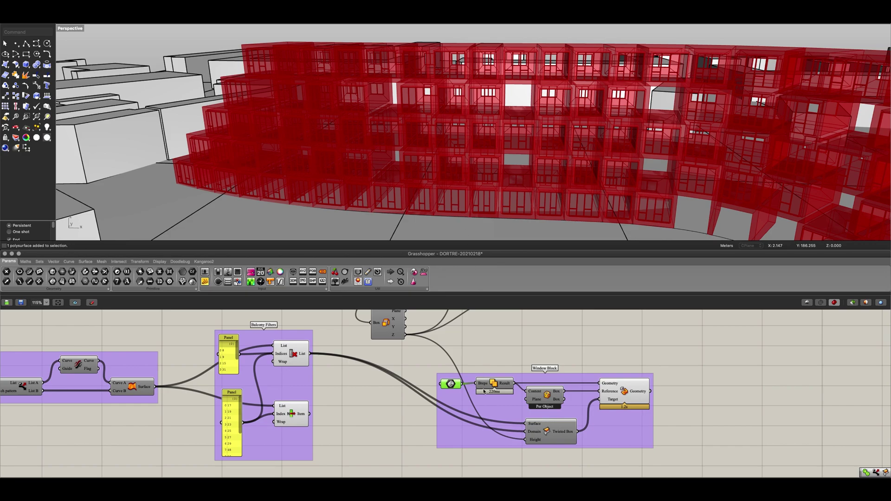
{"action": "right_click", "coordinate": [451, 385]}
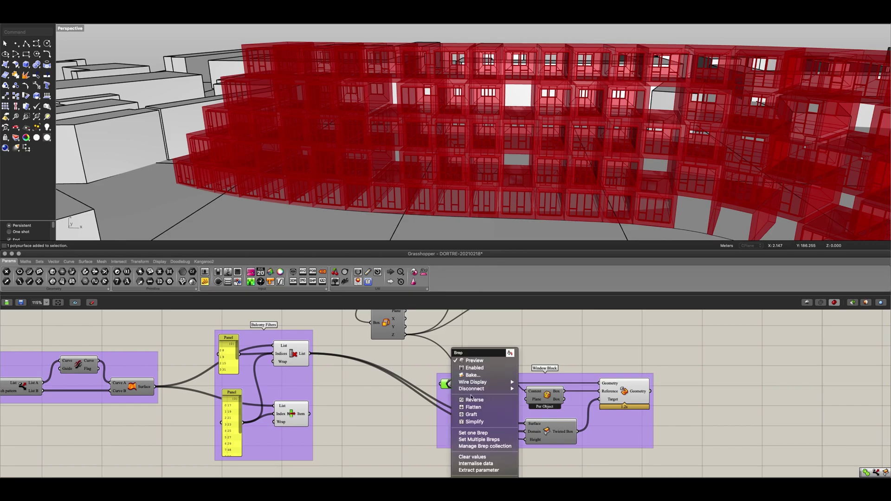
{"action": "left_click", "coordinate": [488, 439]}
{"action": "scroll", "coordinate": [451, 214], "scroll_direction": "down", "scroll_amount": 5}
{"action": "right_click_drag", "start_coordinate": [438, 162], "coordinate": [457, 183]}
{"action": "scroll", "coordinate": [450, 160], "scroll_direction": "up", "scroll_amount": 6}
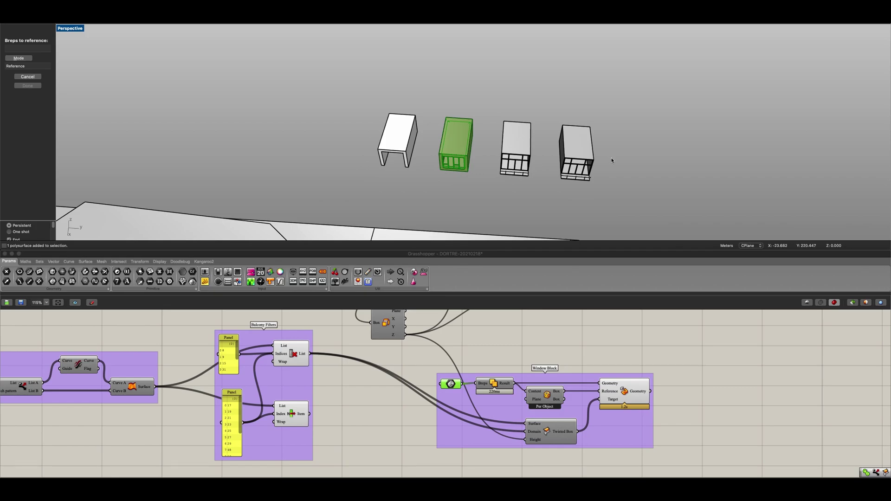
{"action": "scroll", "coordinate": [599, 139], "scroll_direction": "up", "scroll_amount": 5}
{"action": "scroll", "coordinate": [608, 169], "scroll_direction": "down", "scroll_amount": 4}
{"action": "right_click_drag", "start_coordinate": [608, 169], "coordinate": [400, 96]}
{"action": "right_click_drag", "start_coordinate": [453, 166], "coordinate": [409, 96], "text": "shift"}
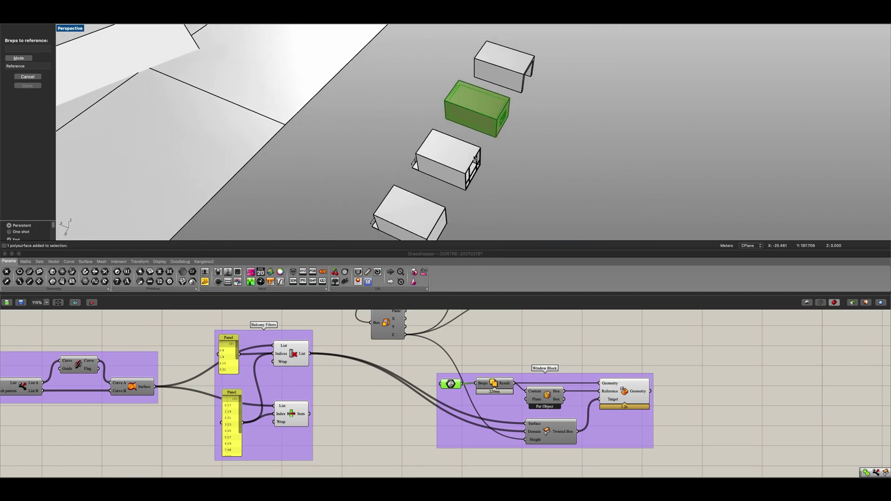
{"action": "scroll", "coordinate": [483, 157], "scroll_direction": "up", "scroll_amount": 6}
{"action": "right_click_drag", "start_coordinate": [483, 158], "coordinate": [394, 171]}
{"action": "right_click_drag", "start_coordinate": [456, 201], "coordinate": [421, 185], "text": "shift"}
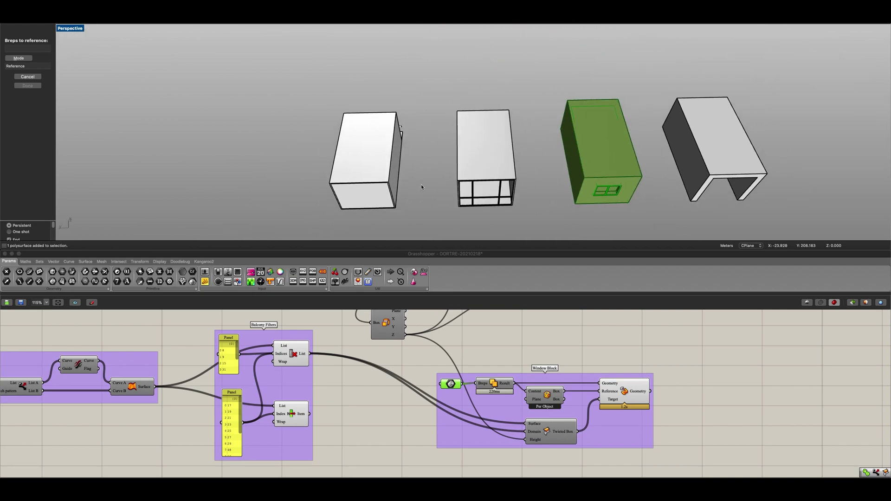
{"action": "left_click_drag", "start_coordinate": [441, 220], "coordinate": [524, 88]}
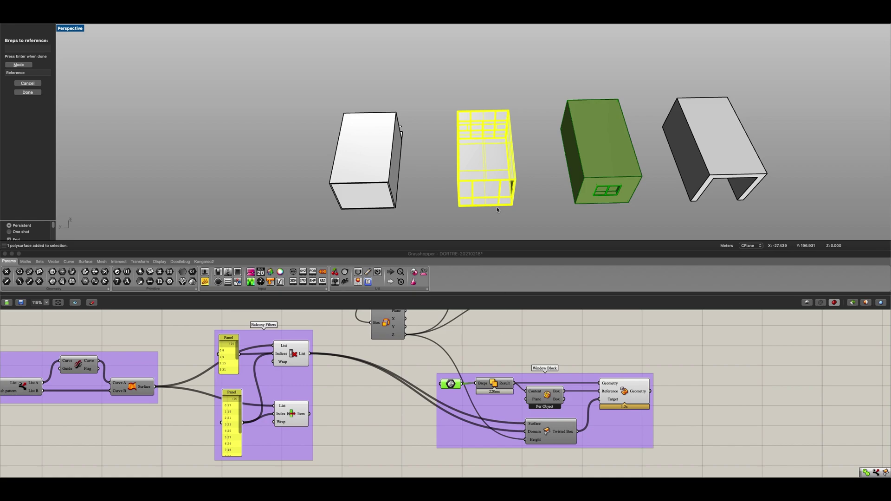
{"action": "key", "text": "Return"}
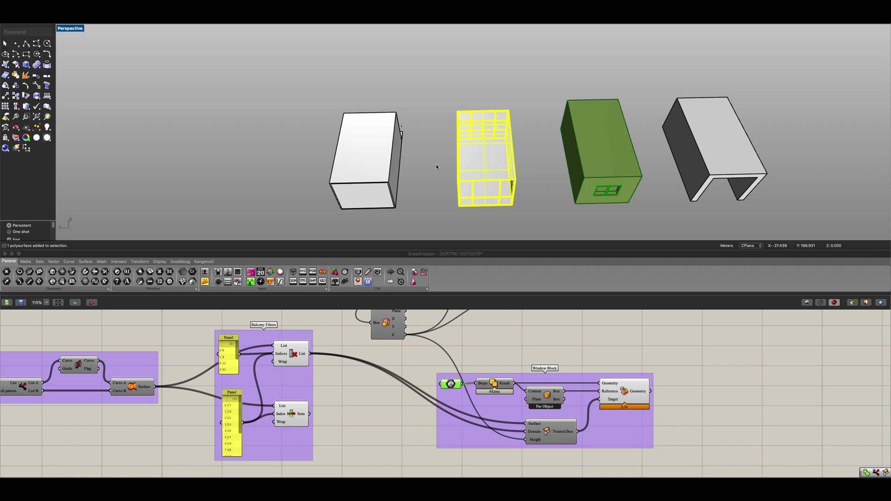
{"action": "left_click", "coordinate": [471, 336]}
Step: Examine the balcony containers morphed onto the curved block, highlighting the copied Box Morph's output
{"action": "scroll", "coordinate": [471, 336], "scroll_direction": "down", "scroll_amount": 1}
{"action": "scroll", "coordinate": [474, 161], "scroll_direction": "down", "scroll_amount": 6}
{"action": "right_click_drag", "start_coordinate": [474, 160], "coordinate": [222, 93]}
{"action": "scroll", "coordinate": [344, 142], "scroll_direction": "down", "scroll_amount": 4}
{"action": "scroll", "coordinate": [526, 143], "scroll_direction": "up", "scroll_amount": 5}
{"action": "mouse_move", "coordinate": [525, 143]}
{"action": "right_mouse_down"}
{"action": "mouse_move", "coordinate": [533, 124]}
{"action": "mouse_move", "coordinate": [530, 139]}
{"action": "right_mouse_up"}
{"action": "left_click_drag", "start_coordinate": [459, 371], "coordinate": [458, 360]}
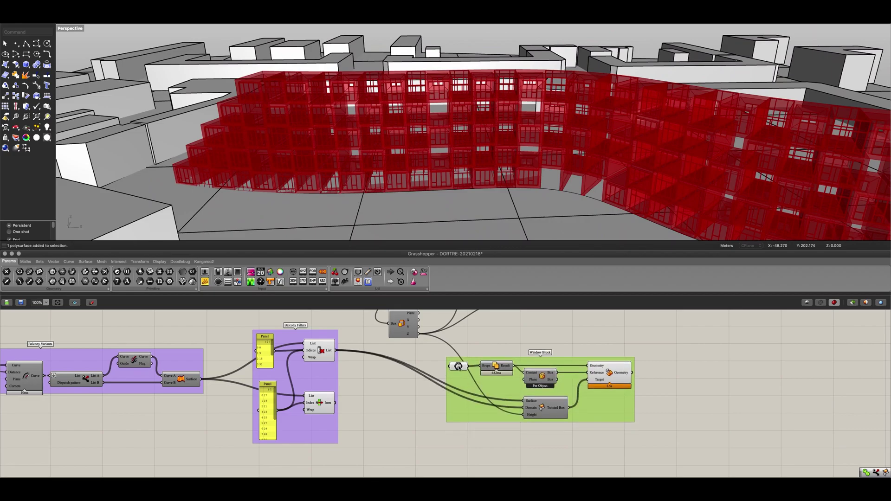
{"action": "left_click", "coordinate": [458, 367]}
{"action": "left_click", "coordinate": [617, 373]}
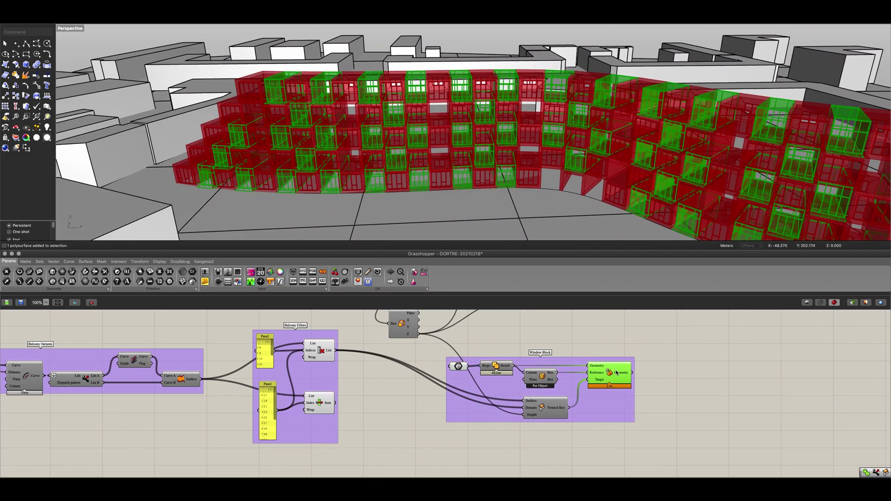
{"action": "right_click_drag", "start_coordinate": [579, 127], "coordinate": [588, 109]}
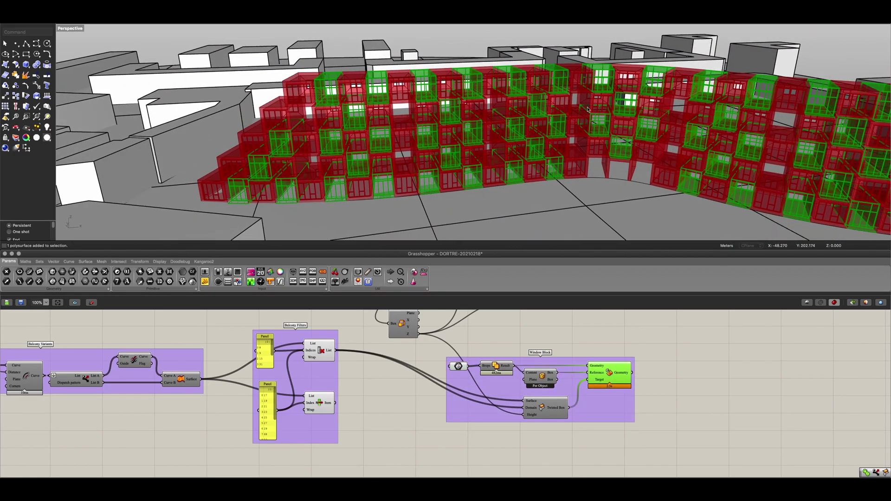
{"action": "left_click", "coordinate": [659, 355]}
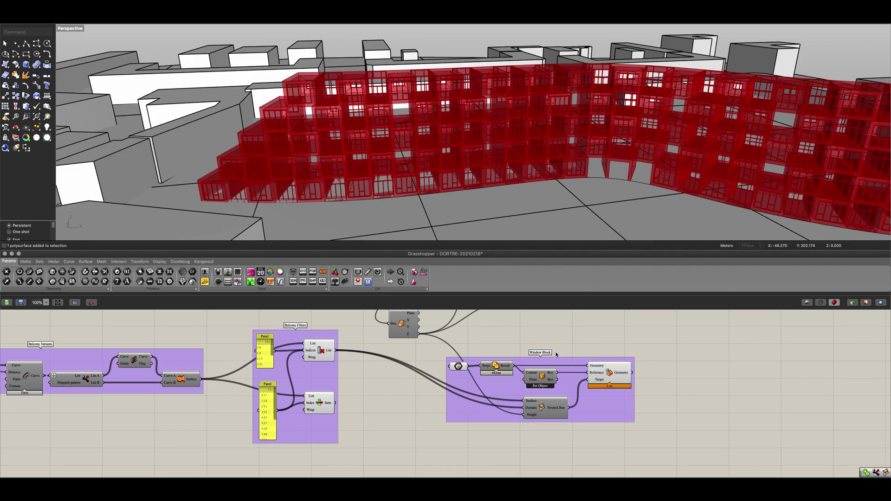
Step: Hide the previews of the balcony block's Brep and the Cull Index component in the Balcony Filters group
{"action": "left_click", "coordinate": [459, 367]}
{"action": "right_click_drag", "start_coordinate": [449, 153], "coordinate": [456, 145]}
{"action": "left_click", "coordinate": [309, 358]}
{"action": "scroll", "coordinate": [315, 360], "scroll_direction": "down", "scroll_amount": 1}
{"action": "mouse_move", "coordinate": [474, 326]}
{"action": "right_mouse_down"}
{"action": "mouse_move", "coordinate": [462, 409]}
{"action": "mouse_move", "coordinate": [462, 334]}
{"action": "right_mouse_up"}
{"action": "scroll", "coordinate": [424, 404], "scroll_direction": "up", "scroll_amount": 1}
{"action": "left_click", "coordinate": [417, 412]}
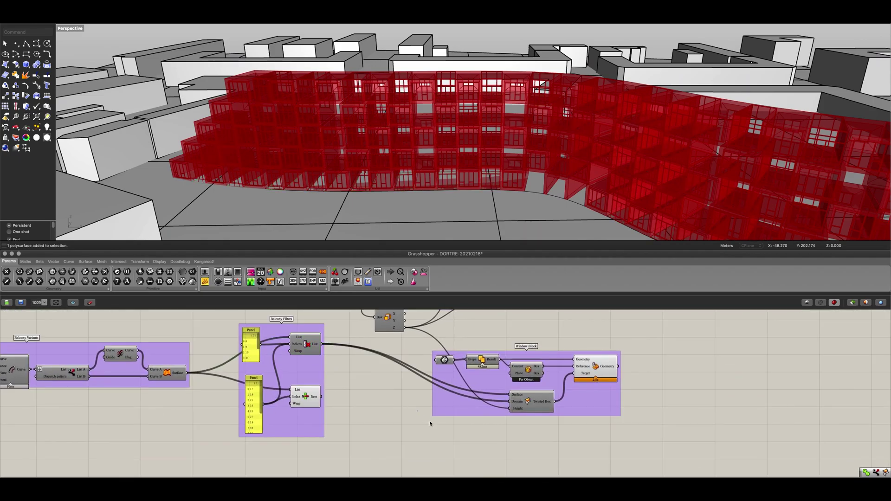
Step: Duplicate the balcony block group, place the copy below the original, and disconnect its Surface Box from the Box Morph's Target input
{"action": "left_click_drag", "start_coordinate": [417, 436], "coordinate": [641, 343]}
{"action": "right_click_drag", "start_coordinate": [483, 390], "coordinate": [486, 360]}
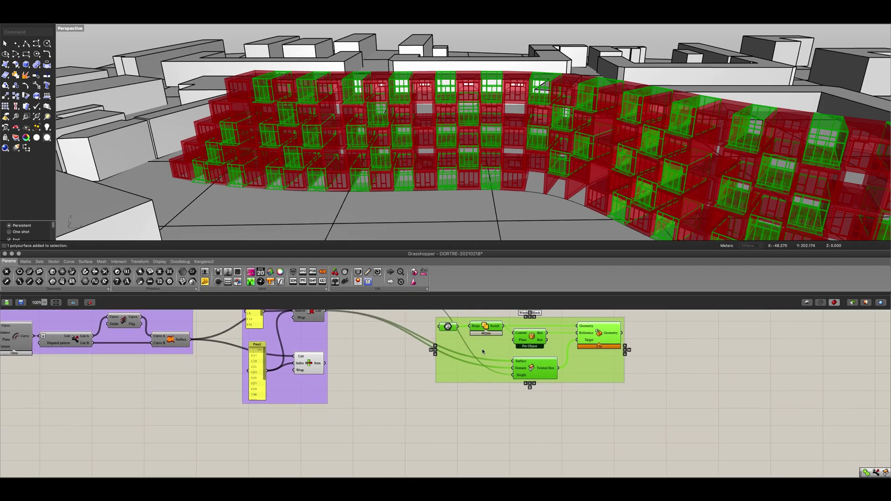
{"action": "key", "text": "super+v"}
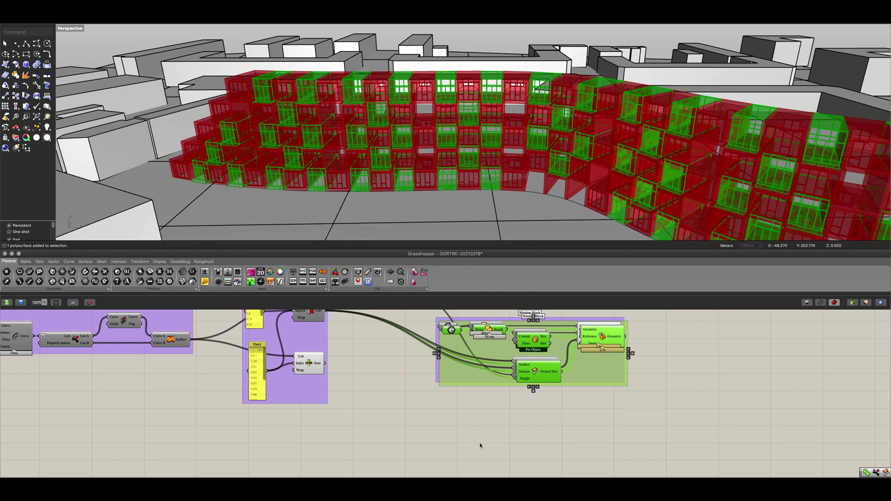
{"action": "left_click_drag", "start_coordinate": [446, 368], "coordinate": [445, 421]}
{"action": "left_click", "coordinate": [567, 438]}
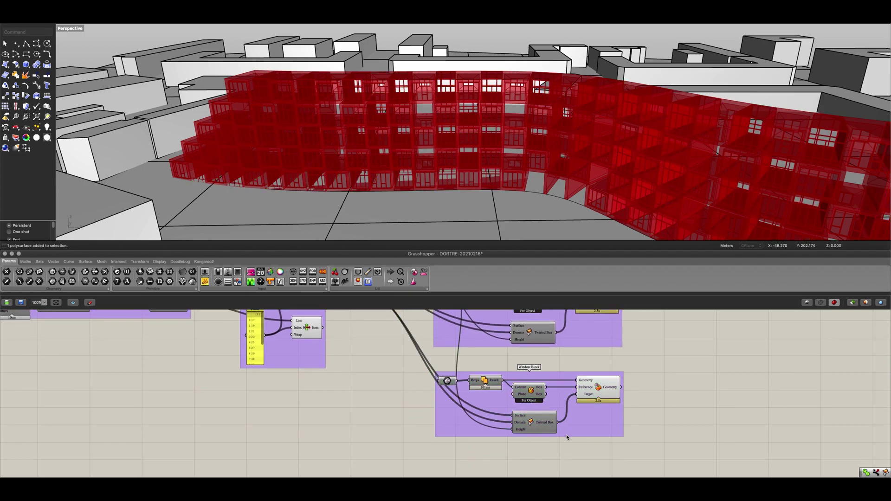
{"action": "left_click_drag", "start_coordinate": [556, 423], "coordinate": [578, 395], "text": "ctrl"}
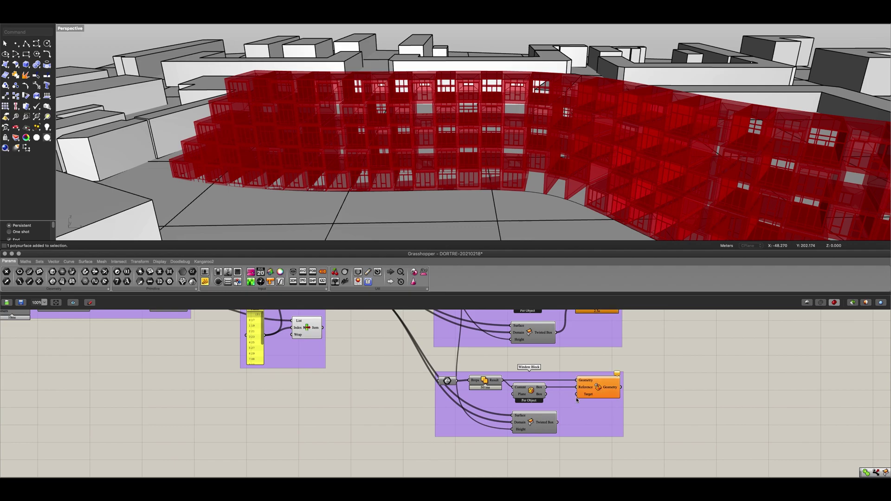
Step: Set the lower copy's Brep to reference the remaining balcony container model
{"action": "right_click_drag", "start_coordinate": [379, 374], "coordinate": [407, 404]}
{"action": "left_click", "coordinate": [475, 411]}
{"action": "right_click", "coordinate": [475, 412]}
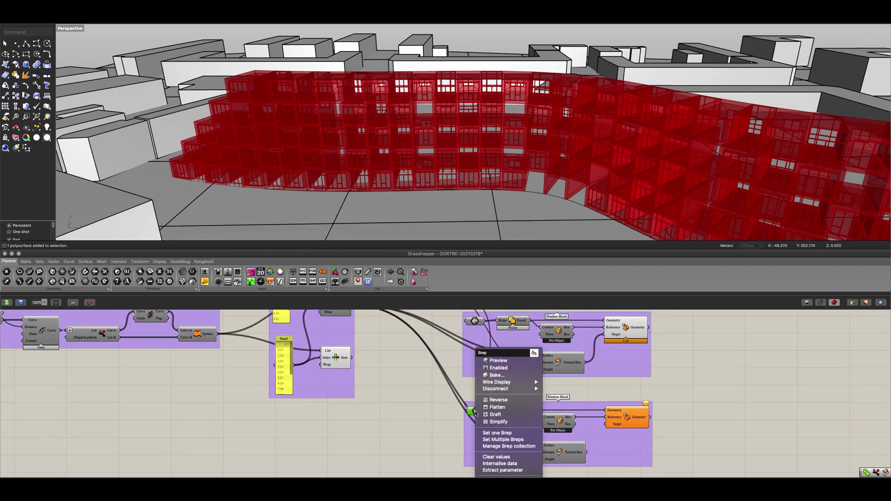
{"action": "left_click", "coordinate": [507, 441]}
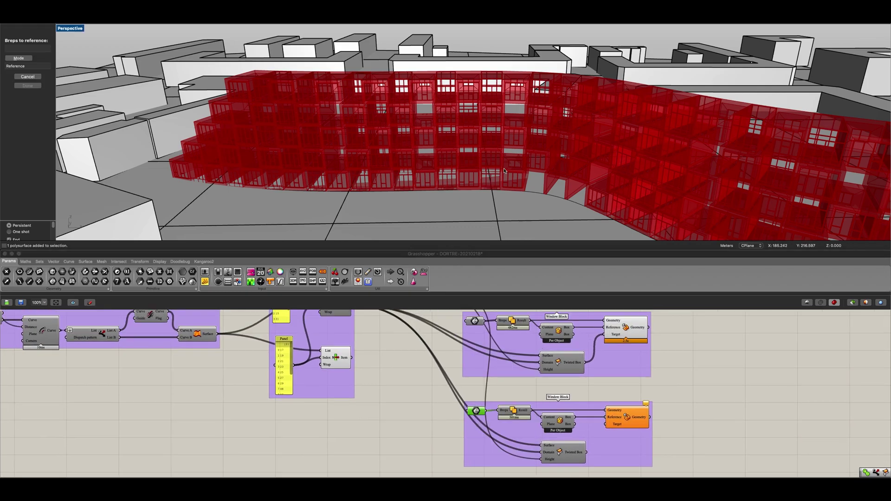
{"action": "scroll", "coordinate": [505, 169], "scroll_direction": "down", "scroll_amount": 6}
{"action": "right_click_drag", "start_coordinate": [183, 182], "coordinate": [532, 165], "text": "shift"}
{"action": "scroll", "coordinate": [464, 190], "scroll_direction": "up", "scroll_amount": 8}
{"action": "right_click_drag", "start_coordinate": [462, 190], "coordinate": [401, 112]}
{"action": "left_click_drag", "start_coordinate": [377, 110], "coordinate": [474, 197]}
{"action": "right_click_drag", "start_coordinate": [474, 197], "coordinate": [527, 213]}
{"action": "key", "text": "Return"}
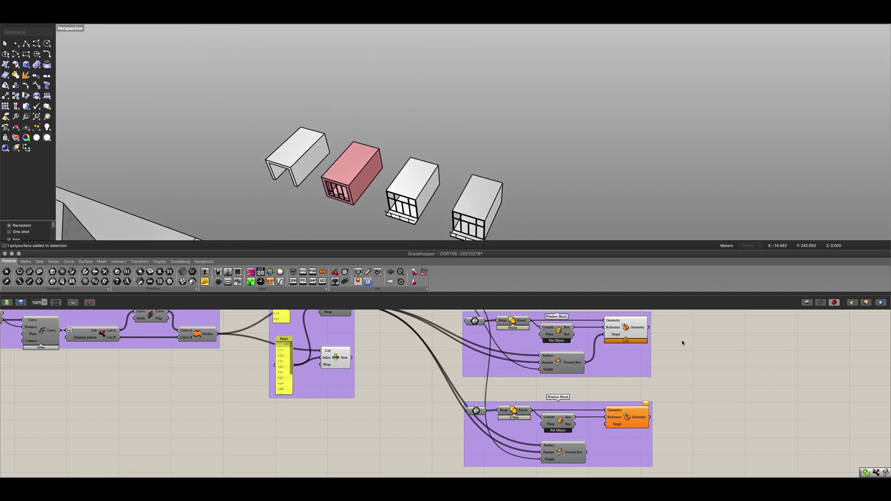
Step: Connect the Balcony Filters' Item output to the lower Surface Box's Surface and Domain, and its Twisted Box output to the Box Morph's Target
{"action": "scroll", "coordinate": [445, 206], "scroll_direction": "down", "scroll_amount": 2}
{"action": "right_click_drag", "start_coordinate": [446, 206], "coordinate": [469, 134]}
{"action": "scroll", "coordinate": [561, 166], "scroll_direction": "down", "scroll_amount": 6}
{"action": "left_click", "coordinate": [474, 406]}
{"action": "scroll", "coordinate": [646, 380], "scroll_direction": "up", "scroll_amount": 2}
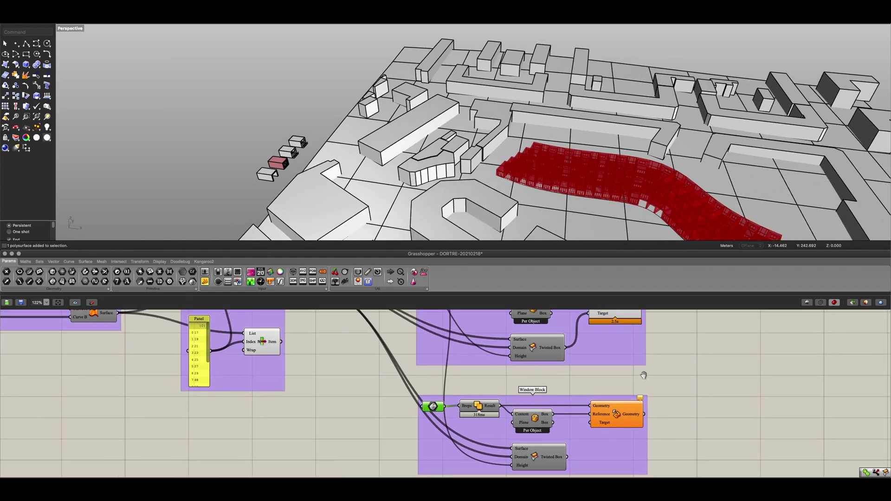
{"action": "right_click_drag", "start_coordinate": [646, 380], "coordinate": [628, 340]}
{"action": "scroll", "coordinate": [543, 400], "scroll_direction": "up", "scroll_amount": 1}
{"action": "right_click_drag", "start_coordinate": [364, 376], "coordinate": [440, 395]}
{"action": "scroll", "coordinate": [441, 395], "scroll_direction": "down", "scroll_amount": 1}
{"action": "left_click_drag", "start_coordinate": [331, 319], "coordinate": [562, 445]}
{"action": "left_click_drag", "start_coordinate": [332, 339], "coordinate": [561, 454]}
{"action": "left_click_drag", "start_coordinate": [616, 454], "coordinate": [640, 420]}
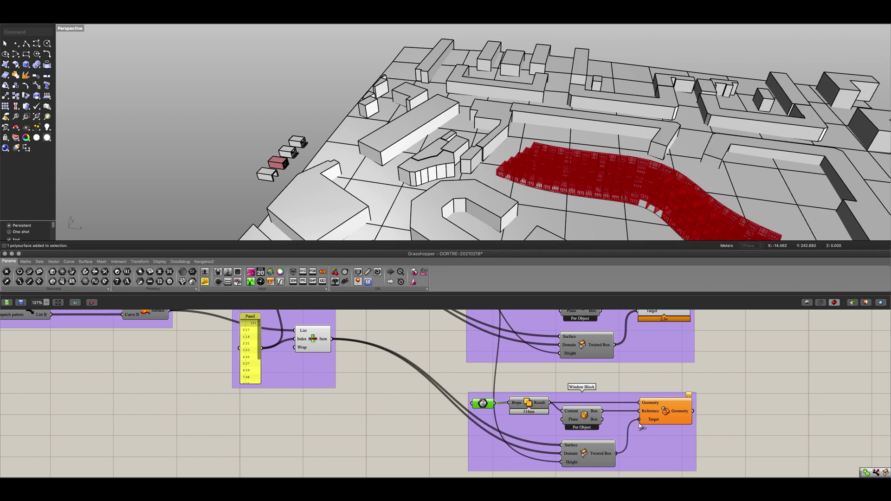
Step: Inspect where the lower Box Morph places the second type of balcony container on the curved block
{"action": "left_click", "coordinate": [671, 415]}
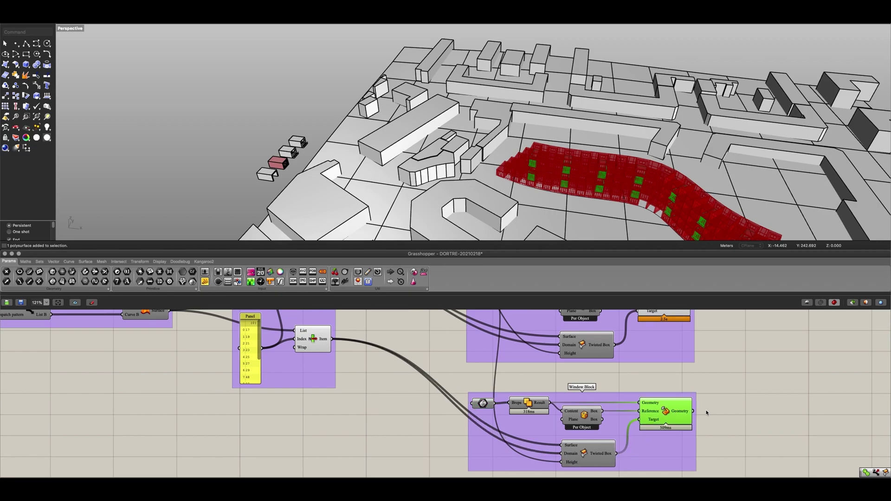
{"action": "left_click", "coordinate": [736, 397]}
{"action": "right_click_drag", "start_coordinate": [595, 204], "coordinate": [561, 154]}
{"action": "scroll", "coordinate": [560, 155], "scroll_direction": "up", "scroll_amount": 10}
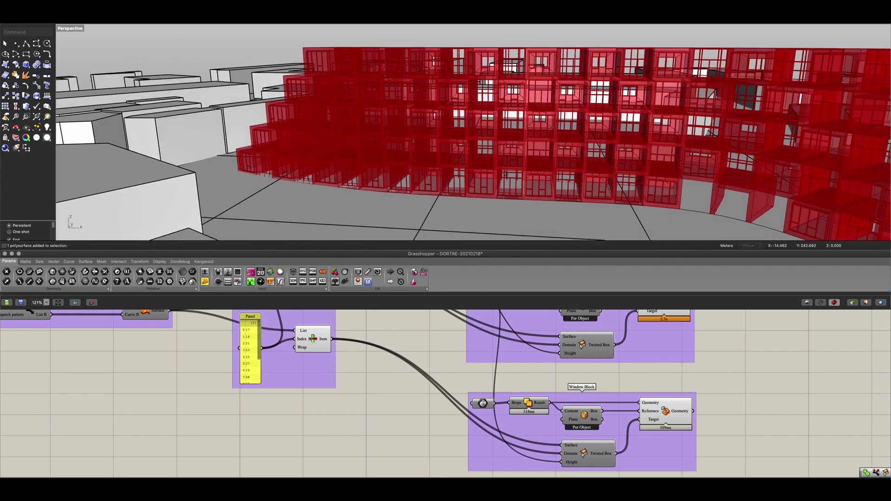
{"action": "scroll", "coordinate": [726, 408], "scroll_direction": "down", "scroll_amount": 5}
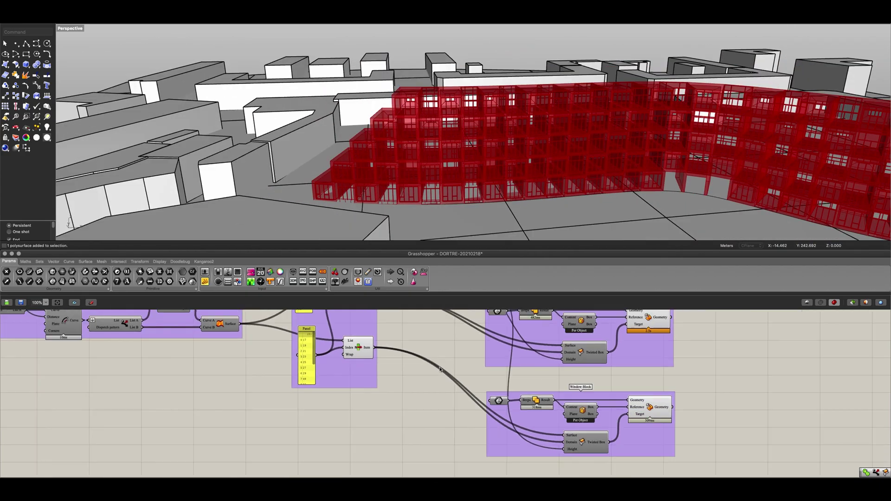
{"action": "left_click", "coordinate": [392, 397]}
{"action": "left_click", "coordinate": [432, 386]}
Step: Reposition the Passage Block and original Window Block groups to bring them closer in line with the balcony block groups
{"action": "scroll", "coordinate": [483, 372], "scroll_direction": "down", "scroll_amount": 3}
{"action": "right_click_drag", "start_coordinate": [483, 372], "coordinate": [421, 416]}
{"action": "left_click_drag", "start_coordinate": [472, 388], "coordinate": [480, 394]}
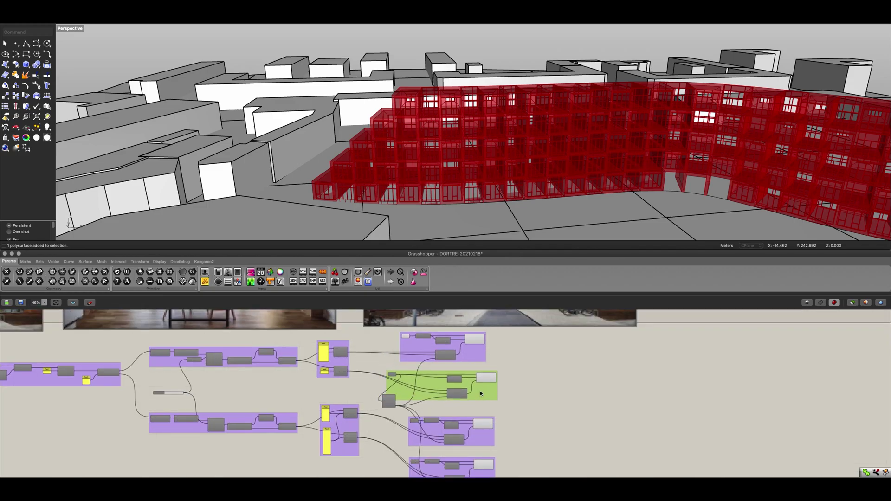
{"action": "left_click_drag", "start_coordinate": [469, 353], "coordinate": [472, 353]}
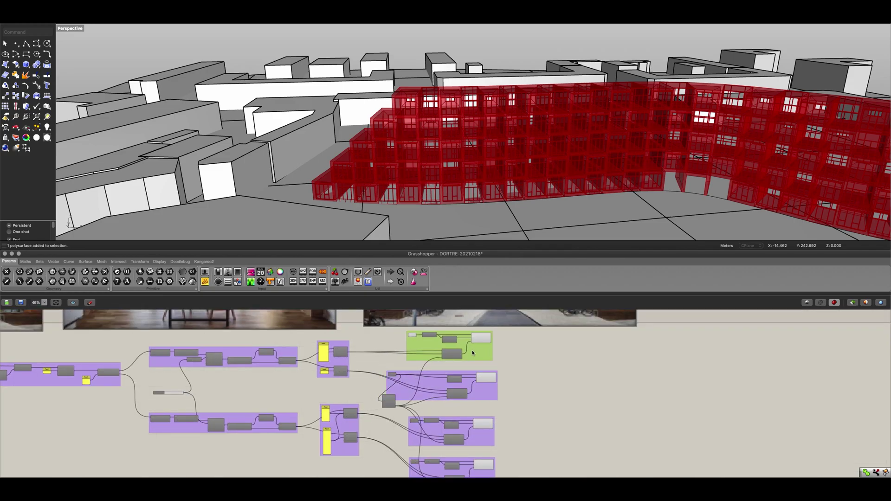
Step: Add a Custom Preview component in the empty canvas area beside the first Window Block group
{"action": "left_click", "coordinate": [412, 335]}
{"action": "right_click_drag", "start_coordinate": [540, 399], "coordinate": [514, 356]}
{"action": "scroll", "coordinate": [482, 371], "scroll_direction": "up", "scroll_amount": 1}
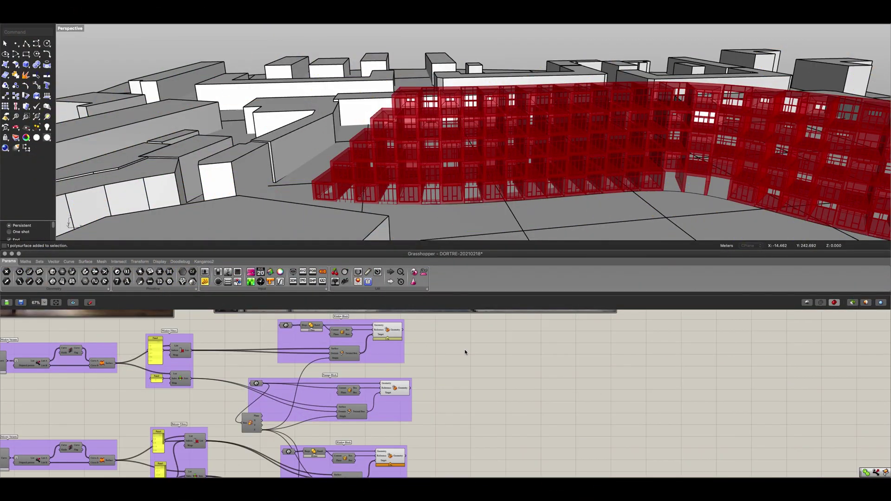
{"action": "right_click_drag", "start_coordinate": [464, 349], "coordinate": [441, 360]}
{"action": "scroll", "coordinate": [441, 361], "scroll_direction": "up", "scroll_amount": 4}
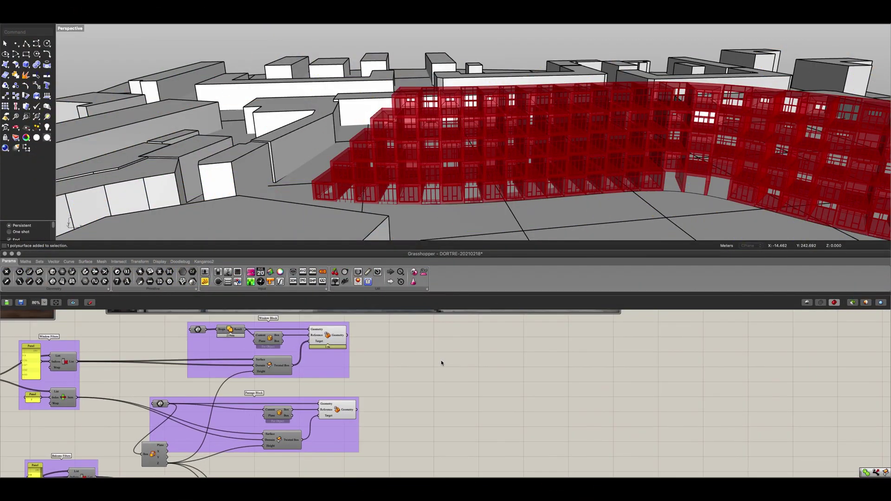
{"action": "double_click", "coordinate": [423, 357]}
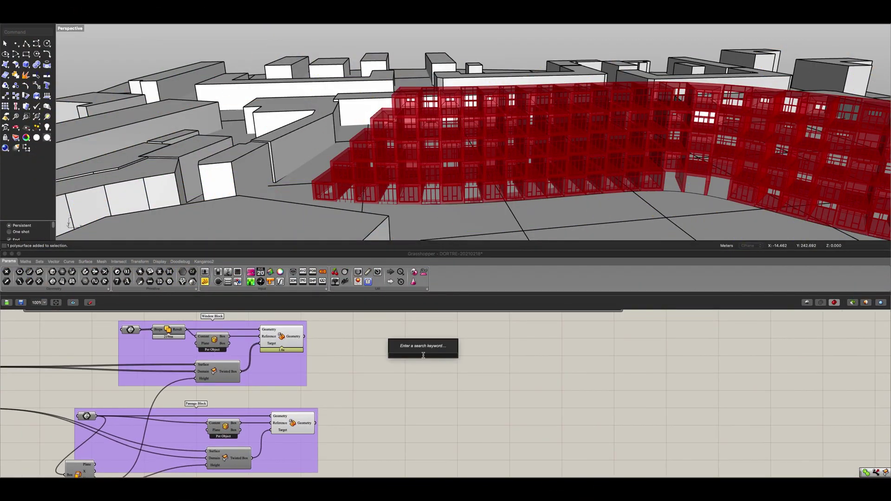
{"action": "type", "text": "prev"}
{"action": "key", "text": "Return"}
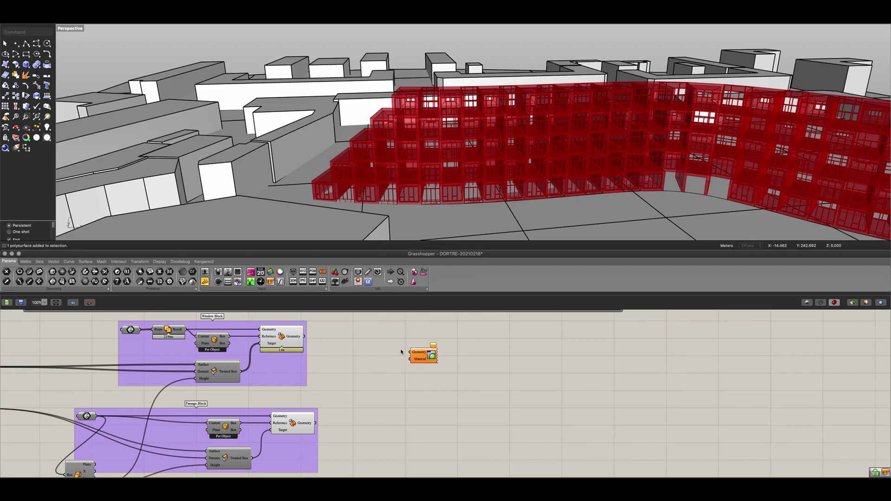
{"action": "scroll", "coordinate": [401, 351], "scroll_direction": "up", "scroll_amount": 2}
{"action": "left_click_drag", "start_coordinate": [413, 355], "coordinate": [474, 355]}
{"action": "left_click", "coordinate": [415, 375]}
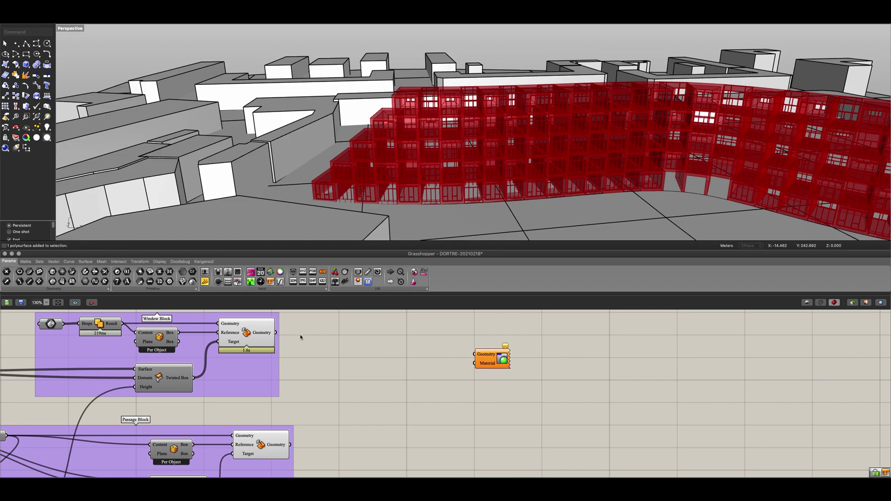
Step: Connect the Box Morph Geometry outputs of the first Window Block and the Passage Block to the Custom Preview's Geometry, and adjust the preview's position
{"action": "left_click_drag", "start_coordinate": [276, 332], "coordinate": [518, 361]}
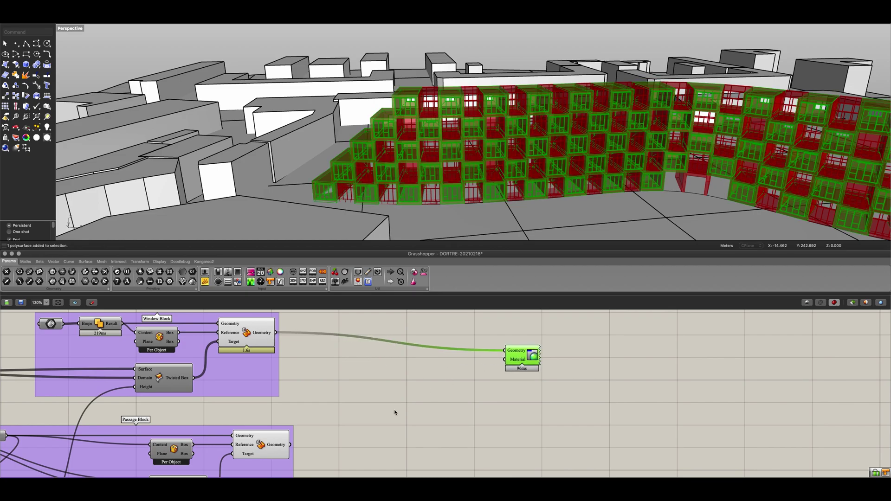
{"action": "left_click", "coordinate": [258, 439]}
{"action": "left_click_drag", "start_coordinate": [287, 447], "coordinate": [505, 359], "text": "shift"}
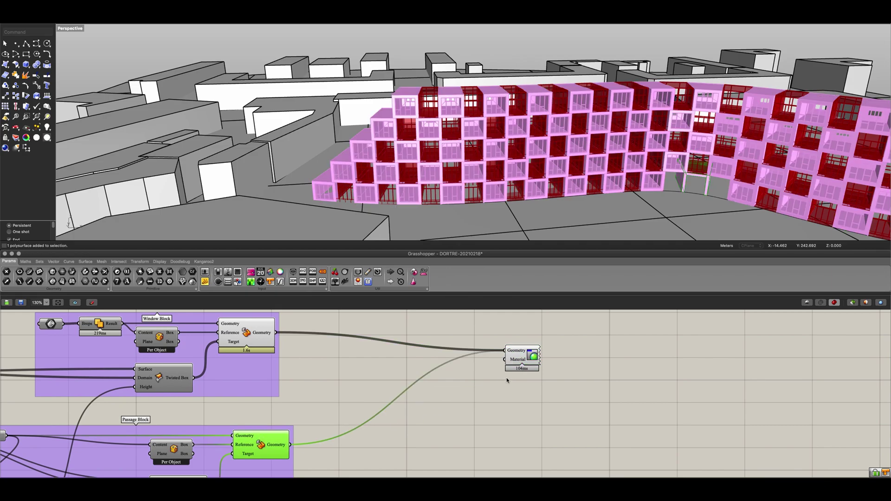
{"action": "left_click", "coordinate": [516, 357]}
{"action": "left_click_drag", "start_coordinate": [516, 358], "coordinate": [529, 348]}
{"action": "left_click", "coordinate": [489, 386]}
Step: Add a Colour Swatch and connect it to the Custom Preview's Material input
{"action": "double_click", "coordinate": [491, 384]}
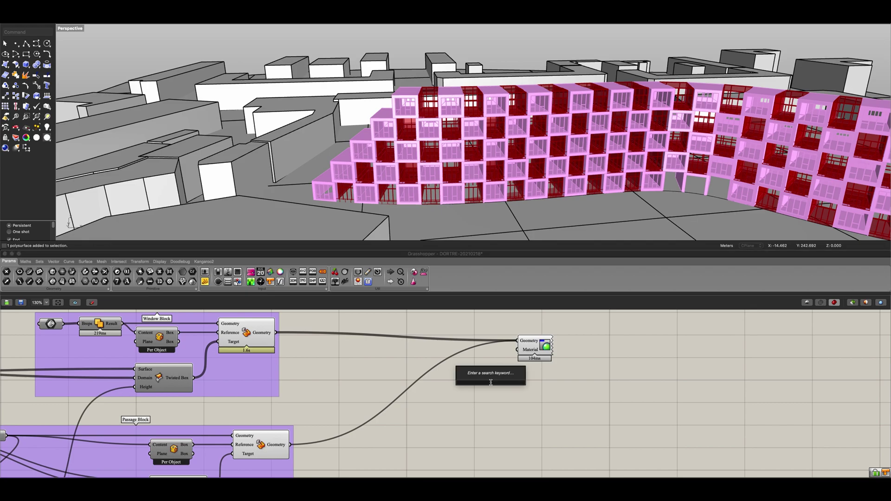
{"action": "type", "text": "swatc"}
{"action": "key", "text": "Return"}
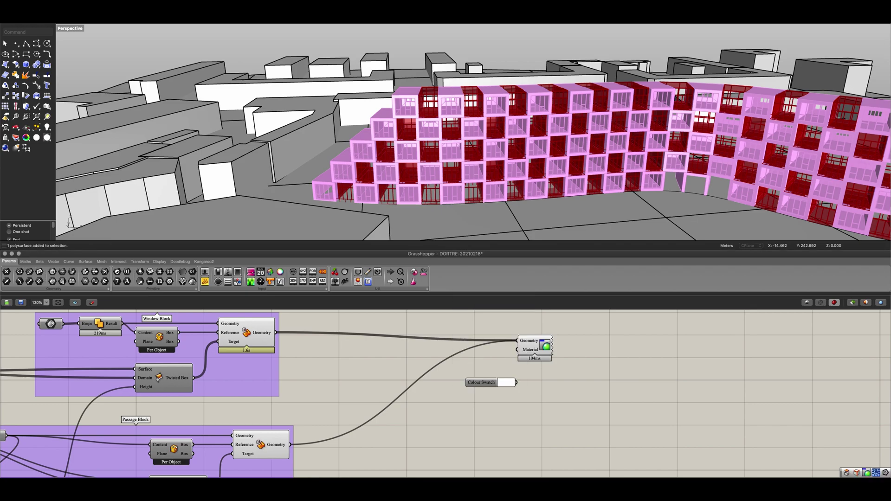
{"action": "scroll", "coordinate": [533, 380], "scroll_direction": "up", "scroll_amount": 1}
{"action": "left_click_drag", "start_coordinate": [520, 383], "coordinate": [517, 347]}
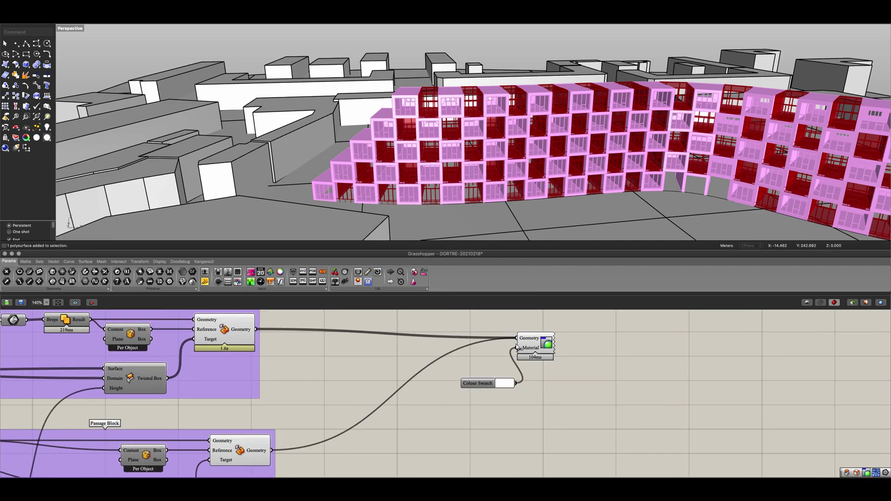
Step: Set the Colour Swatch to yellow with hue 50°, saturation 100 and value 100
{"action": "left_click", "coordinate": [502, 384]}
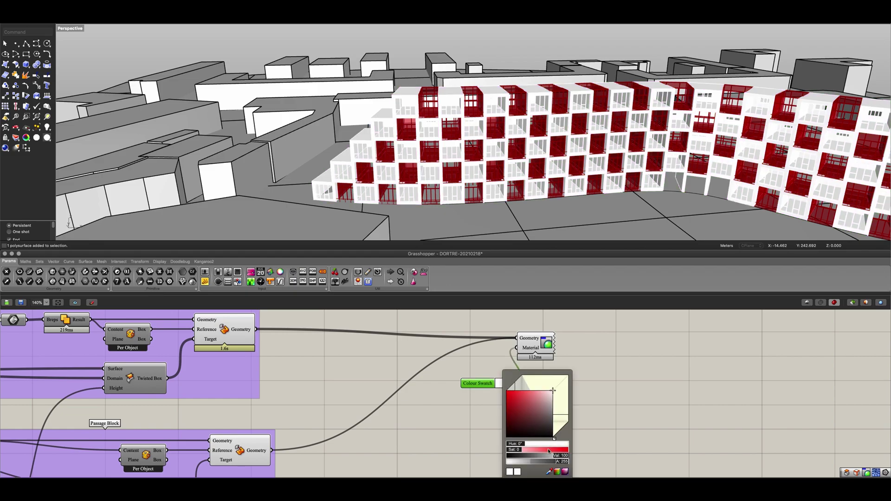
{"action": "double_click", "coordinate": [536, 444]}
{"action": "type", "text": "50"}
{"action": "left_click", "coordinate": [537, 417]}
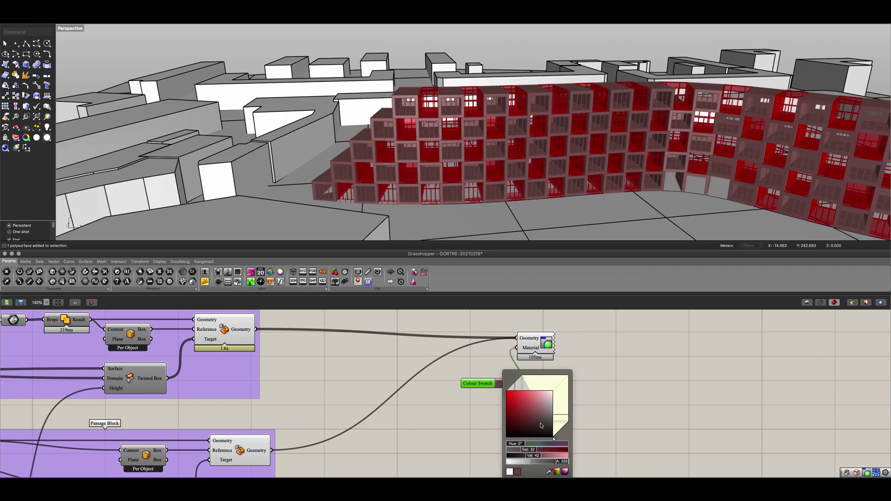
{"action": "double_click", "coordinate": [534, 443]}
{"action": "key", "text": "Return"}
{"action": "left_click", "coordinate": [515, 396]}
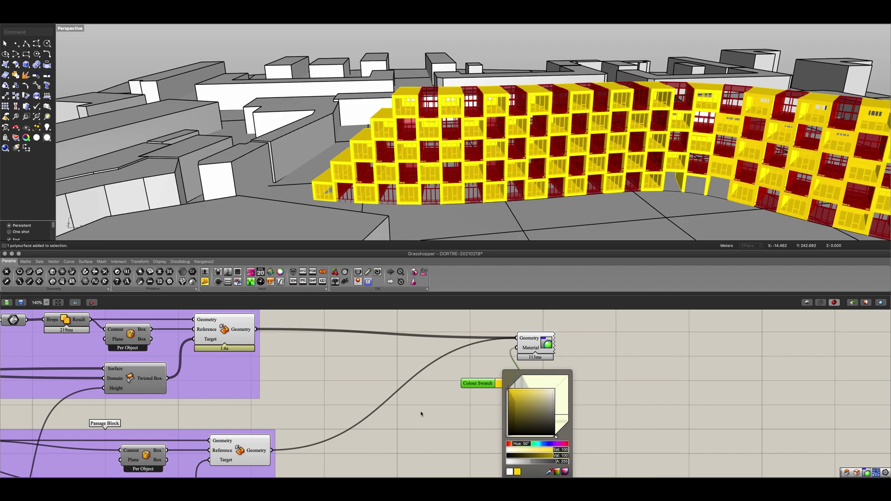
Step: Place the yellow swatch beside the Custom Preview's Material input and duplicate both components further down the canvas
{"action": "left_click_drag", "start_coordinate": [483, 382], "coordinate": [472, 353]}
{"action": "left_click", "coordinate": [505, 374]}
{"action": "scroll", "coordinate": [506, 376], "scroll_direction": "down", "scroll_amount": 1}
{"action": "left_click_drag", "start_coordinate": [562, 399], "coordinate": [526, 471]}
{"action": "right_click_drag", "start_coordinate": [389, 467], "coordinate": [436, 453]}
Step: Turn off the preview of the Box Morphs in the Passage Block and first Window Block groups
{"action": "left_click", "coordinate": [309, 432]}
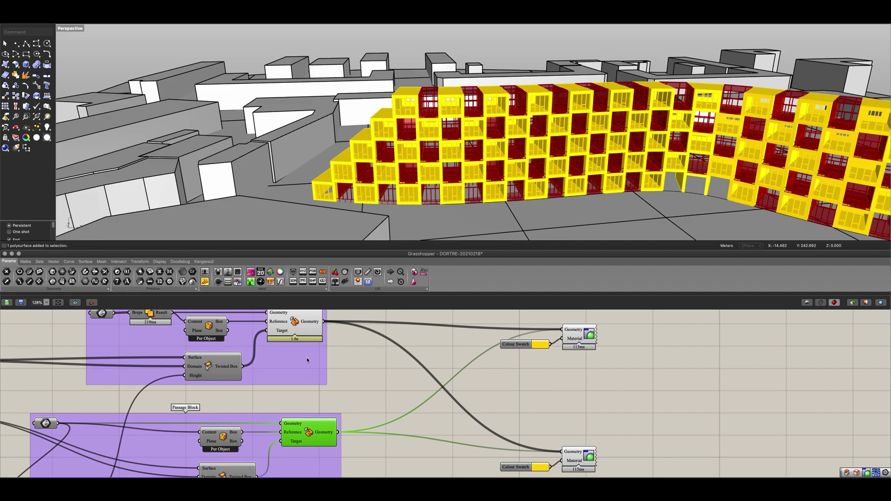
{"action": "left_click", "coordinate": [295, 322]}
Step: Move the duplicated preview and swatch beside the balcony blocks and replace its Geometry inputs with both balcony Box Morph outputs
{"action": "scroll", "coordinate": [537, 378], "scroll_direction": "down", "scroll_amount": 5}
{"action": "right_click_drag", "start_coordinate": [536, 413], "coordinate": [520, 320]}
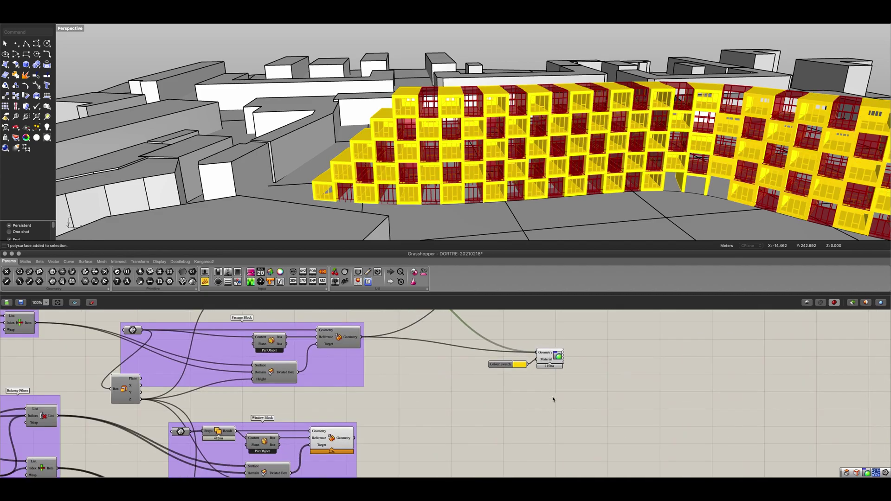
{"action": "left_click_drag", "start_coordinate": [559, 385], "coordinate": [471, 316]}
{"action": "left_click_drag", "start_coordinate": [538, 340], "coordinate": [513, 445]}
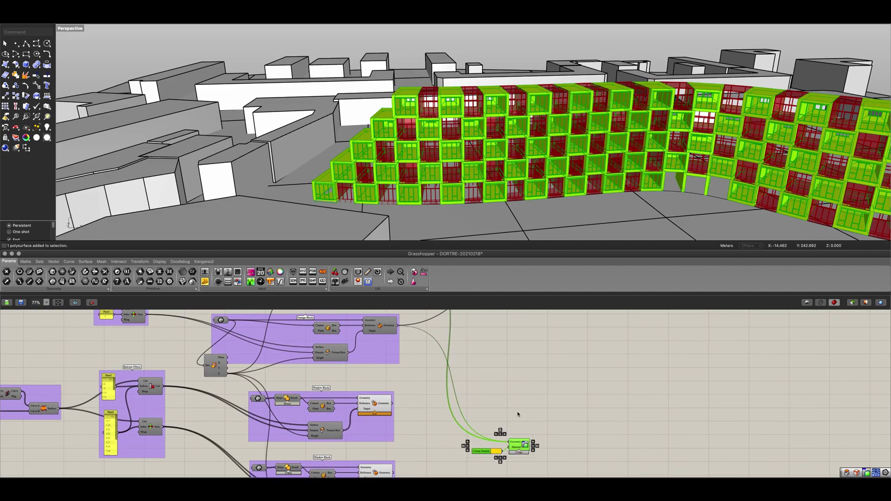
{"action": "right_click_drag", "start_coordinate": [517, 420], "coordinate": [526, 361]}
{"action": "scroll", "coordinate": [408, 356], "scroll_direction": "up", "scroll_amount": 3}
{"action": "left_click_drag", "start_coordinate": [401, 345], "coordinate": [549, 391]}
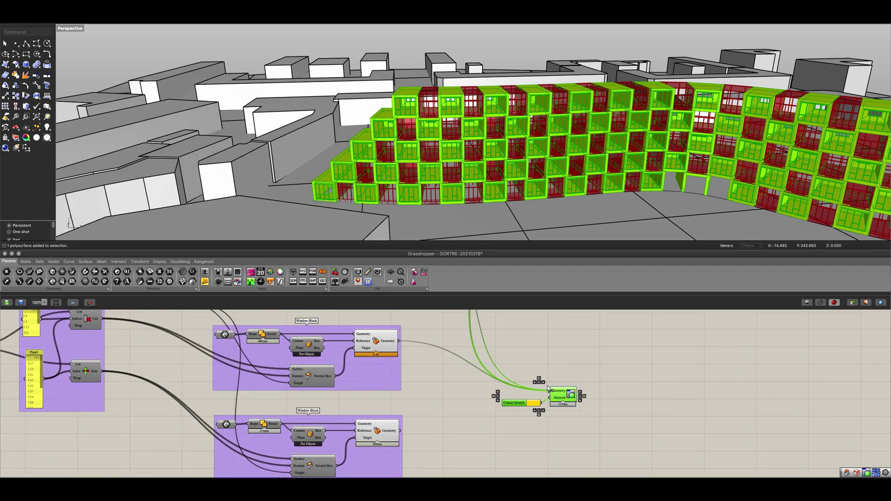
{"action": "left_click_drag", "start_coordinate": [399, 430], "coordinate": [549, 391], "text": "shift"}
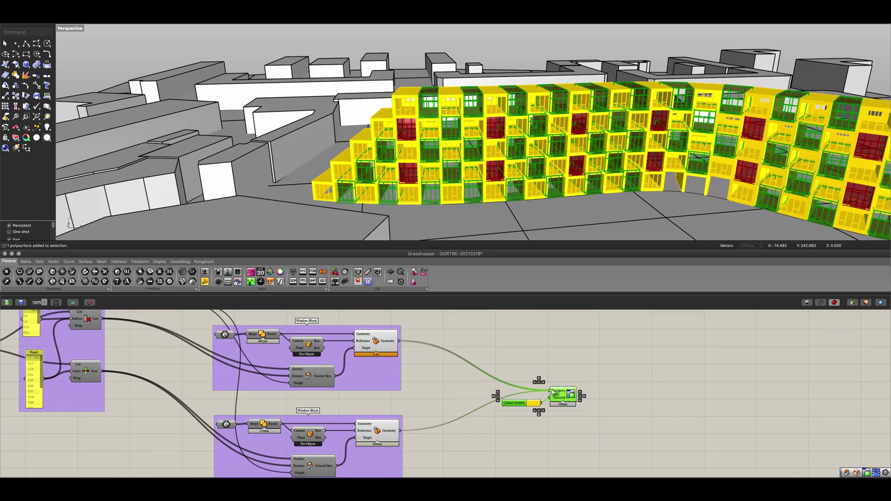
Step: Turn off the preview of both balcony Box Morph components
{"action": "left_click", "coordinate": [377, 432]}
{"action": "left_click", "coordinate": [376, 341]}
{"action": "left_click", "coordinate": [546, 360]}
Step: Set the hue of the balcony preview's Colour Swatch to 25° for an orange colour
{"action": "scroll", "coordinate": [526, 414], "scroll_direction": "up", "scroll_amount": 4}
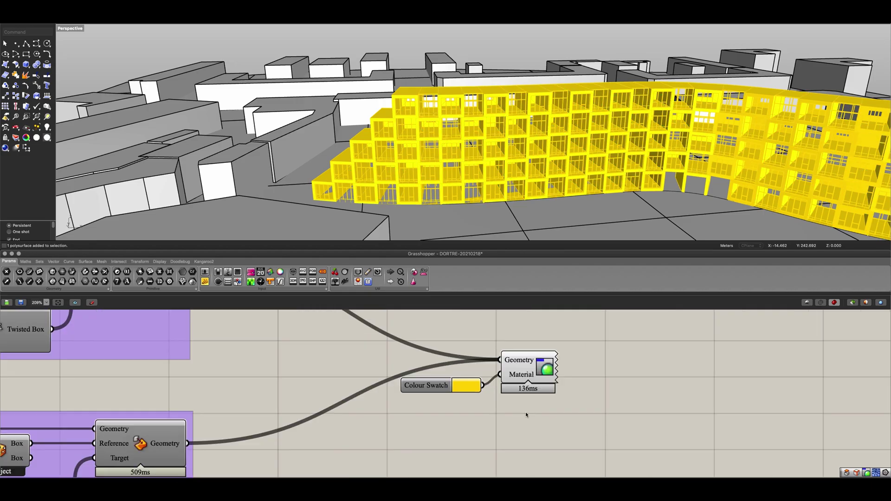
{"action": "left_click", "coordinate": [469, 389]}
{"action": "double_click", "coordinate": [499, 444]}
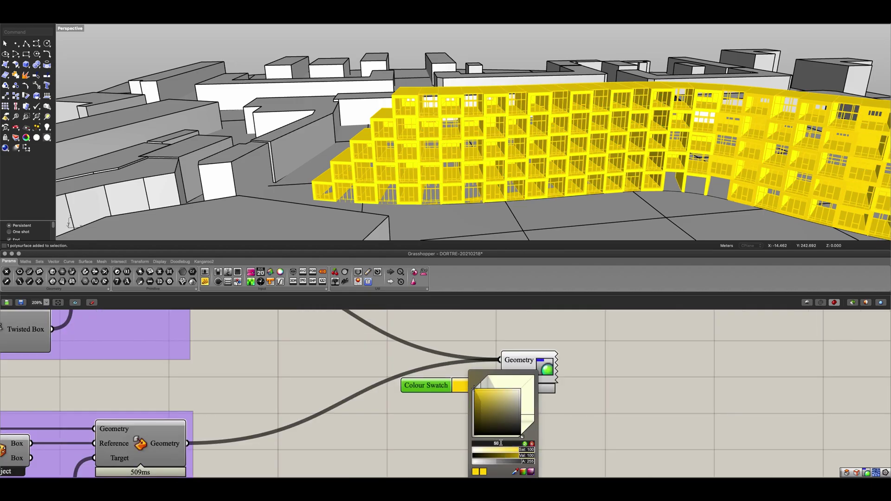
{"action": "left_click", "coordinate": [525, 443]}
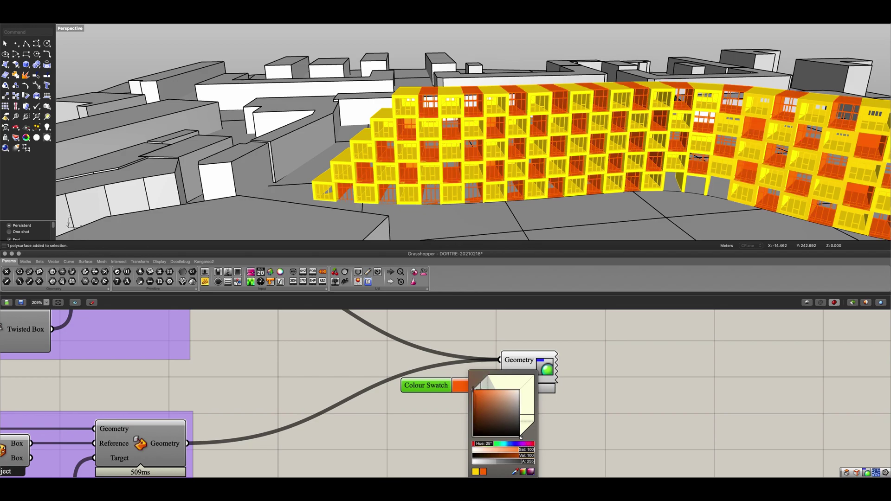
{"action": "left_click", "coordinate": [439, 427]}
Step: Reposition the orange Colour Swatch level with the balcony Custom Preview's Material input
{"action": "scroll", "coordinate": [484, 402], "scroll_direction": "down", "scroll_amount": 3}
{"action": "left_click", "coordinate": [516, 385]}
{"action": "left_click_drag", "start_coordinate": [465, 396], "coordinate": [514, 404]}
{"action": "left_click", "coordinate": [513, 386], "text": "shift"}
{"action": "left_click", "coordinate": [492, 344]}
Step: Add a Brep Wireframe component above the balcony Custom Preview
{"action": "right_click_drag", "start_coordinate": [490, 371], "coordinate": [482, 440]}
{"action": "double_click", "coordinate": [464, 374]}
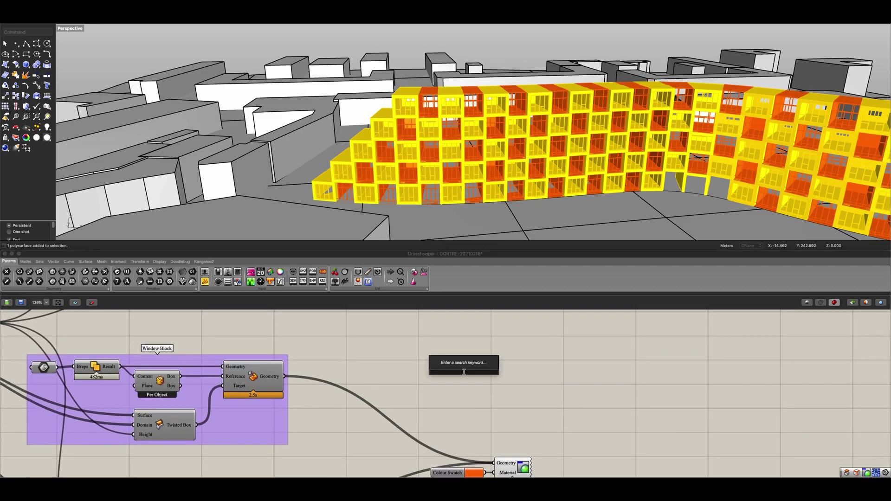
{"action": "type", "text": "brep w"}
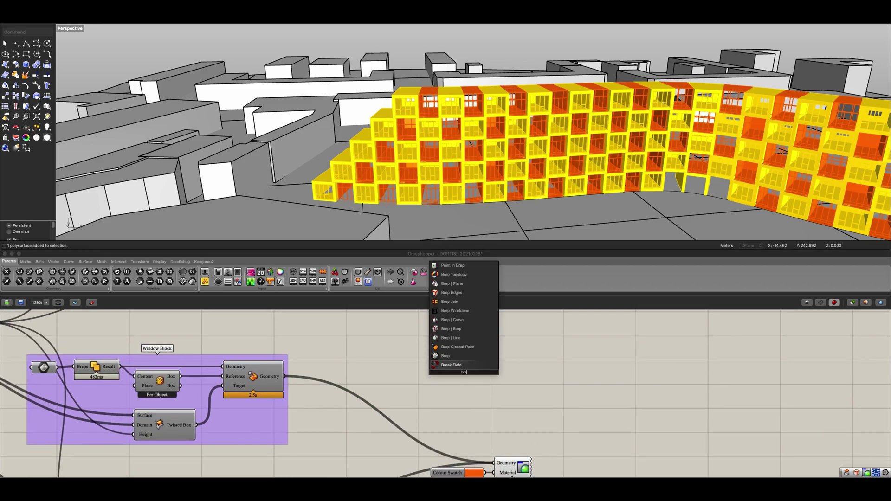
{"action": "key", "text": "Up"}
{"action": "key", "text": "Up"}
{"action": "key", "text": "Up"}
{"action": "key", "text": "Down"}
{"action": "key", "text": "Down"}
{"action": "key", "text": "Return"}
Step: Connect the Geometry outputs of both balcony Box Morphs to the Brep Wireframe's Brep input
{"action": "scroll", "coordinate": [427, 371], "scroll_direction": "down", "scroll_amount": 2}
{"action": "right_click_drag", "start_coordinate": [359, 366], "coordinate": [369, 320]}
{"action": "left_click_drag", "start_coordinate": [346, 441], "coordinate": [466, 334]}
{"action": "left_click_drag", "start_coordinate": [345, 342], "coordinate": [468, 334], "text": "shift"}
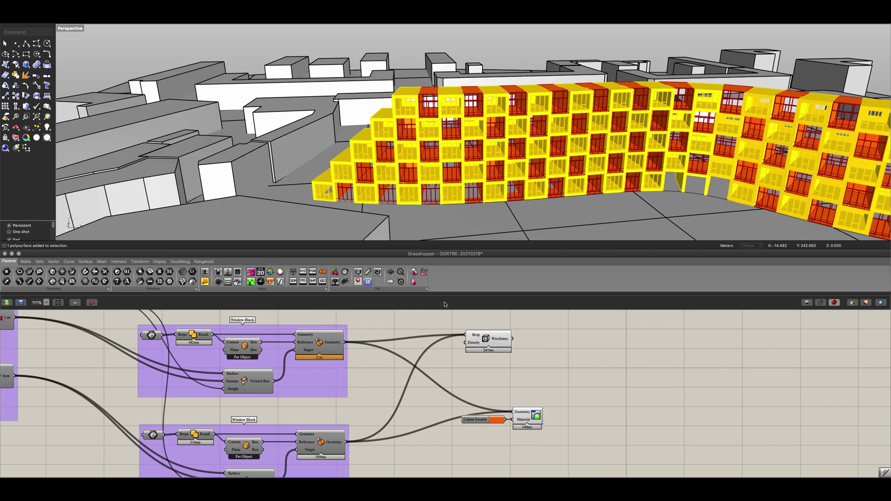
Step: Move the Brep Wireframe between the two Custom Previews and add the first Window Block and Passage Block Box Morph outputs to its Brep input
{"action": "right_click_drag", "start_coordinate": [416, 337], "coordinate": [396, 427]}
{"action": "left_click_drag", "start_coordinate": [451, 424], "coordinate": [444, 361]}
{"action": "right_click_drag", "start_coordinate": [402, 380], "coordinate": [402, 381]}
{"action": "scroll", "coordinate": [402, 381], "scroll_direction": "up", "scroll_amount": 5}
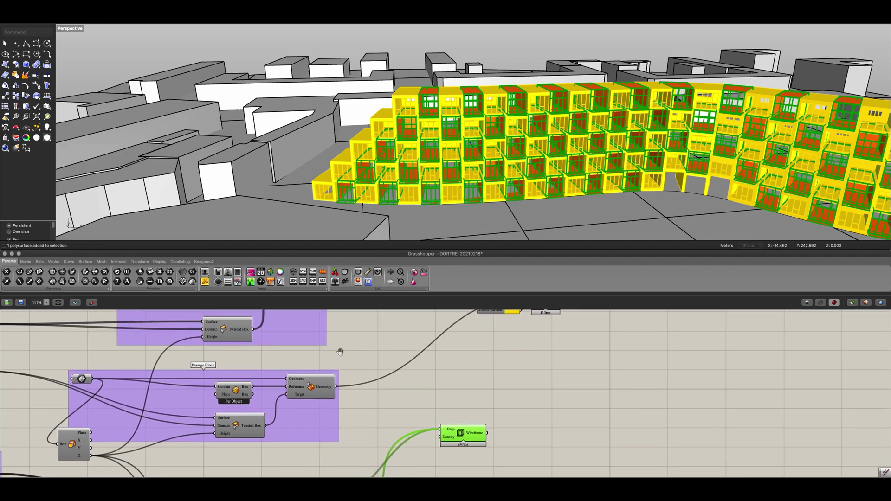
{"action": "left_click_drag", "start_coordinate": [318, 318], "coordinate": [439, 458], "text": "shift"}
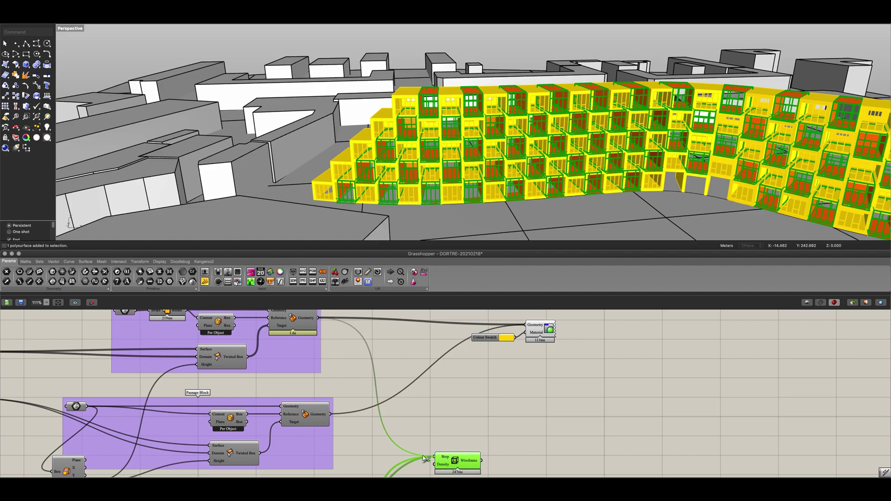
{"action": "left_click_drag", "start_coordinate": [330, 414], "coordinate": [547, 450], "text": "shift"}
{"action": "left_click", "coordinate": [450, 447]}
{"action": "left_click", "coordinate": [531, 426]}
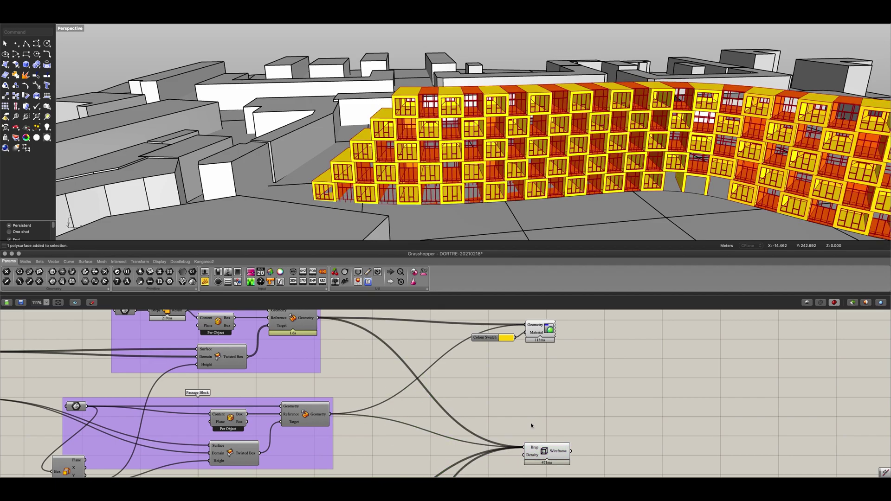
Step: Group both Custom Previews, their Colour Swatches and the Brep Wireframe together
{"action": "scroll", "coordinate": [532, 425], "scroll_direction": "down", "scroll_amount": 6}
{"action": "left_click_drag", "start_coordinate": [466, 445], "coordinate": [407, 326]}
{"action": "key", "text": "super+g"}
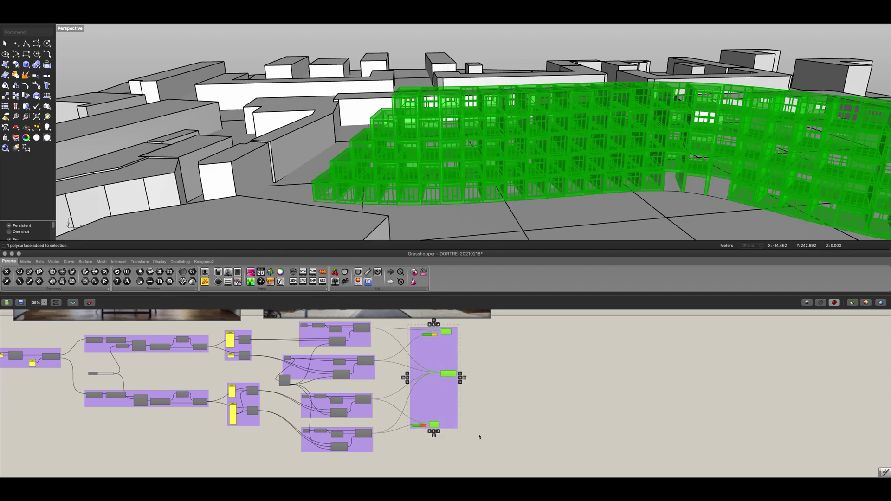
{"action": "left_click", "coordinate": [479, 437]}
Step: Right-align the Custom Previews with the Brep Wireframe inside the new group and left-align the two Colour Swatches
{"action": "left_click", "coordinate": [434, 425]}
{"action": "left_click", "coordinate": [452, 373], "text": "shift"}
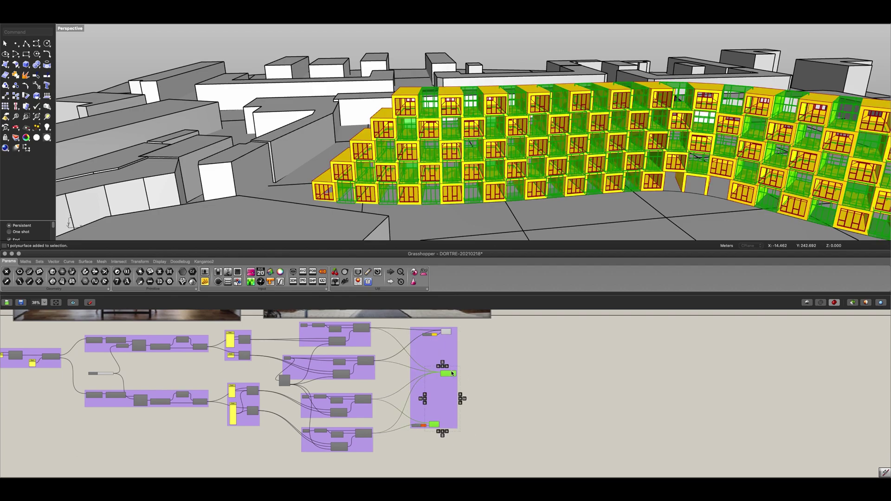
{"action": "left_click", "coordinate": [443, 332], "text": "shift"}
{"action": "left_click_drag", "start_coordinate": [444, 373], "coordinate": [453, 372]}
{"action": "left_click", "coordinate": [428, 441]}
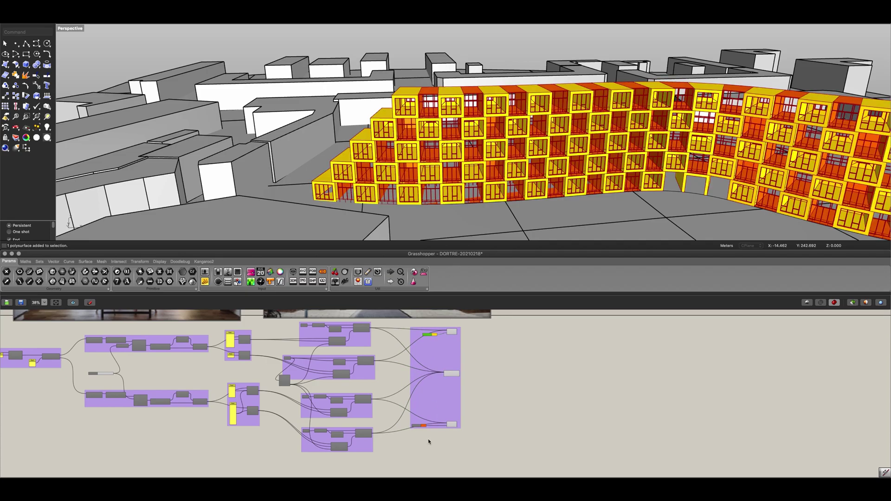
{"action": "left_click", "coordinate": [419, 425], "text": "shift"}
{"action": "scroll", "coordinate": [420, 353], "scroll_direction": "up", "scroll_amount": 3}
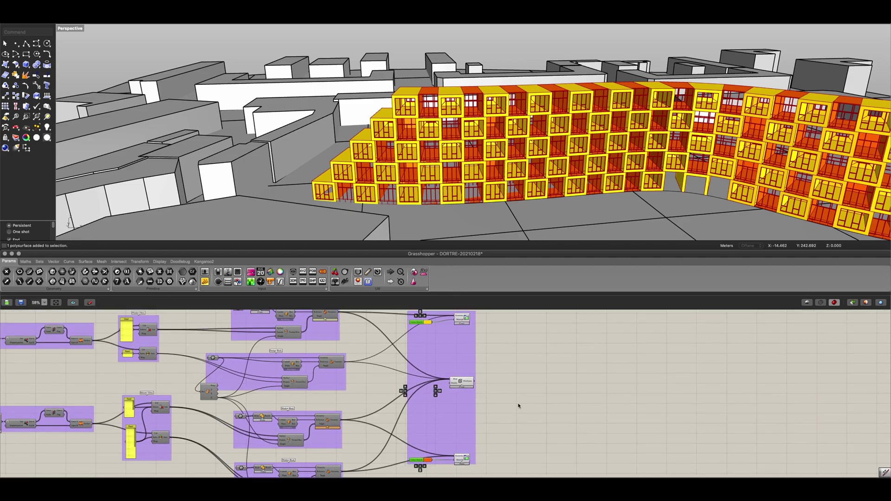
Step: Move the orange swatch and its Custom Preview up to just below the Brep Wireframe
{"action": "left_click", "coordinate": [461, 459]}
{"action": "left_click", "coordinate": [422, 461], "text": "shift"}
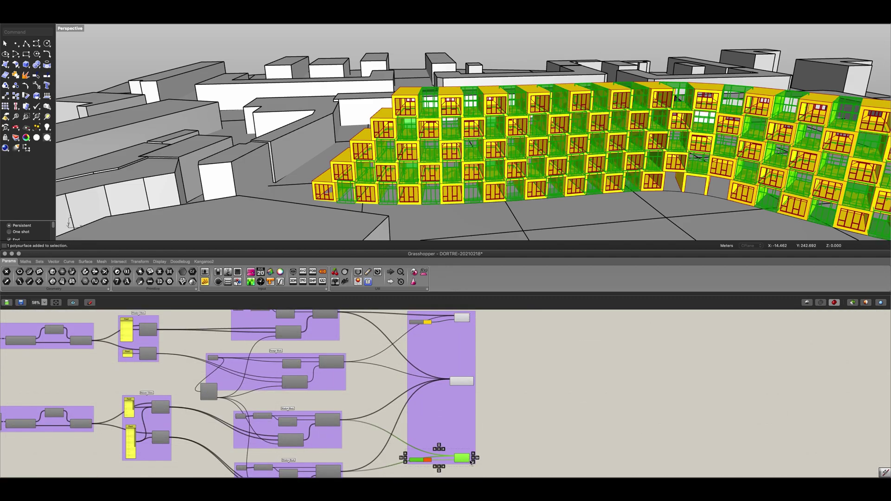
{"action": "left_click_drag", "start_coordinate": [465, 462], "coordinate": [465, 402]}
Step: Move the yellow swatch and its Custom Preview down to just above the Brep Wireframe to compact the group
{"action": "scroll", "coordinate": [464, 346], "scroll_direction": "up", "scroll_amount": 3}
{"action": "right_click_drag", "start_coordinate": [463, 311], "coordinate": [456, 341]}
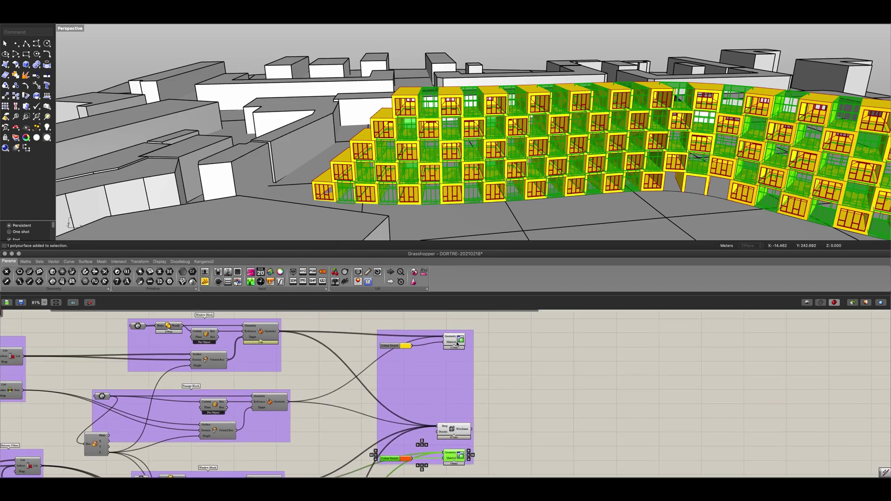
{"action": "left_click", "coordinate": [456, 341]}
{"action": "left_click_drag", "start_coordinate": [456, 352], "coordinate": [455, 409]}
{"action": "left_click_drag", "start_coordinate": [394, 345], "coordinate": [399, 353]}
{"action": "left_click_drag", "start_coordinate": [402, 394], "coordinate": [408, 403]}
Step: Name the group holding the previews and wireframe "Result!"
{"action": "scroll", "coordinate": [422, 385], "scroll_direction": "up", "scroll_amount": 5}
{"action": "right_click", "coordinate": [431, 388]}
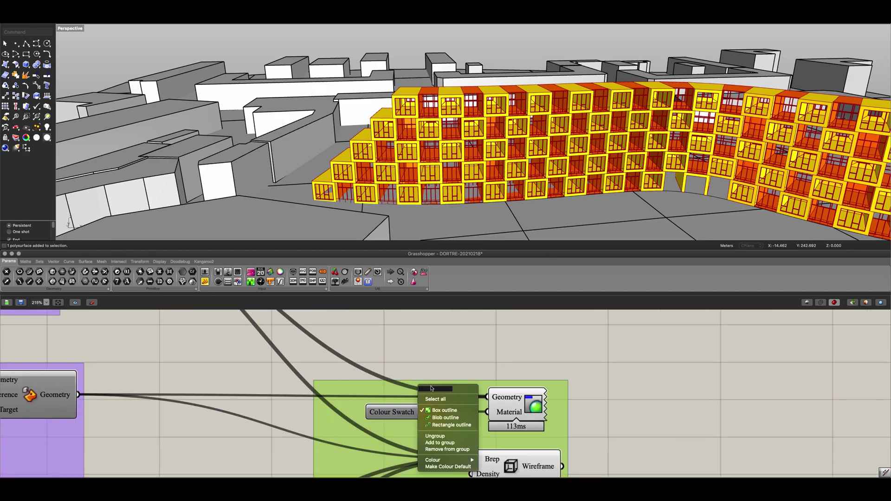
{"action": "type", "text": "Rsult"}
{"action": "key", "text": "BackSpace"}
{"action": "key", "text": "BackSpace"}
{"action": "type", "text": "lt"}
{"action": "type", "text": "e"}
{"action": "type", "text": "!"}
{"action": "left_click", "coordinate": [425, 350]}
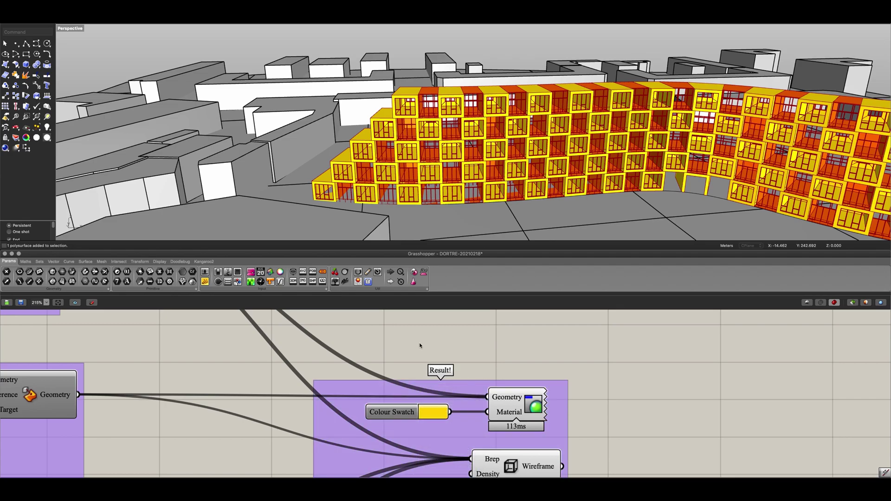
Step: Move a control point of the block's base curve in the Rhino viewport to reshape the bend of the container housing block
{"action": "scroll", "coordinate": [418, 348], "scroll_direction": "down", "scroll_amount": 5}
{"action": "scroll", "coordinate": [458, 355], "scroll_direction": "down", "scroll_amount": 1}
{"action": "right_click_drag", "start_coordinate": [492, 130], "coordinate": [452, 179]}
{"action": "right_click_drag", "start_coordinate": [369, 202], "coordinate": [428, 197]}
{"action": "scroll", "coordinate": [361, 209], "scroll_direction": "down", "scroll_amount": 5}
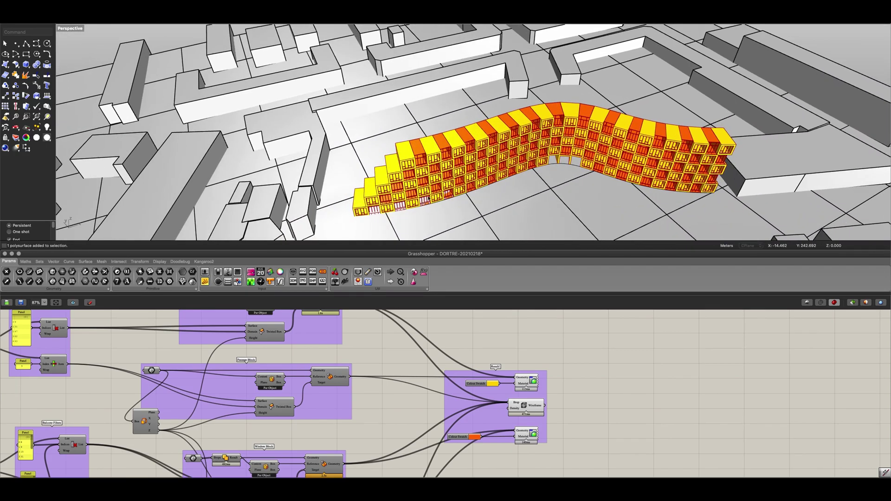
{"action": "left_click", "coordinate": [423, 207]}
{"action": "left_click", "coordinate": [558, 161]}
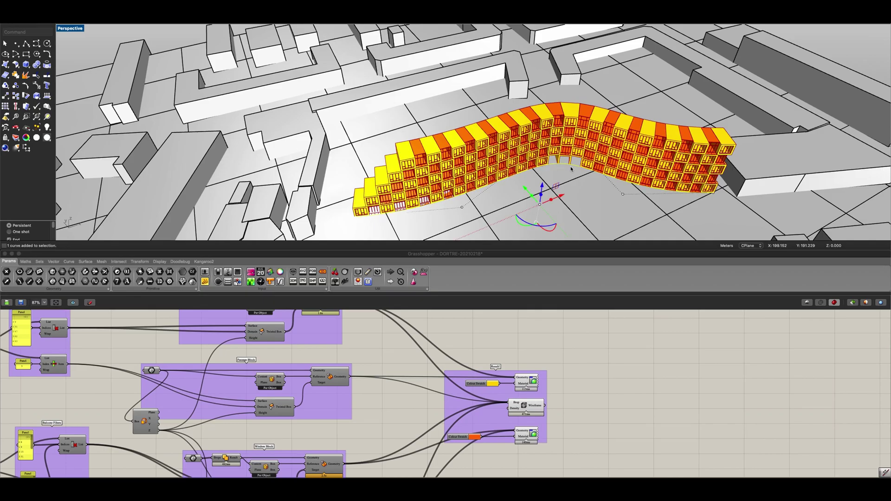
{"action": "scroll", "coordinate": [548, 148], "scroll_direction": "up", "scroll_amount": 5}
{"action": "right_click_drag", "start_coordinate": [537, 136], "coordinate": [581, 144]}
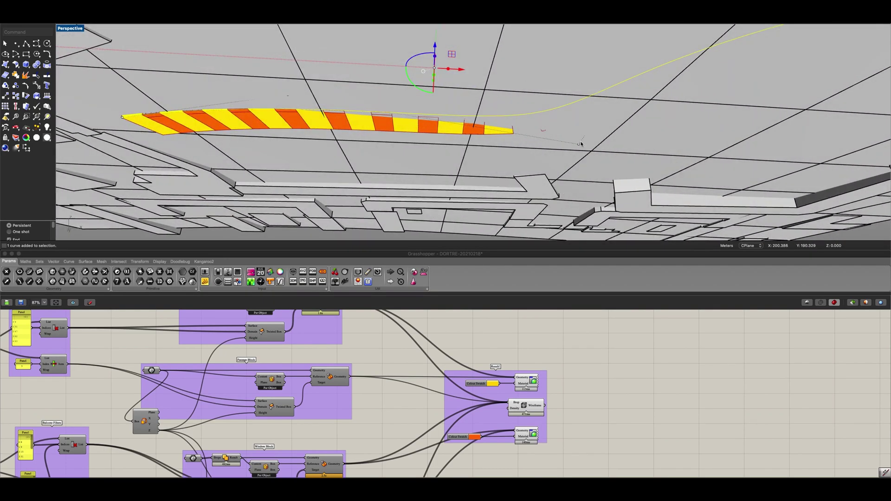
{"action": "left_click", "coordinate": [579, 145]}
{"action": "right_click_drag", "start_coordinate": [519, 95], "coordinate": [574, 144]}
{"action": "left_click_drag", "start_coordinate": [574, 145], "coordinate": [521, 137]}
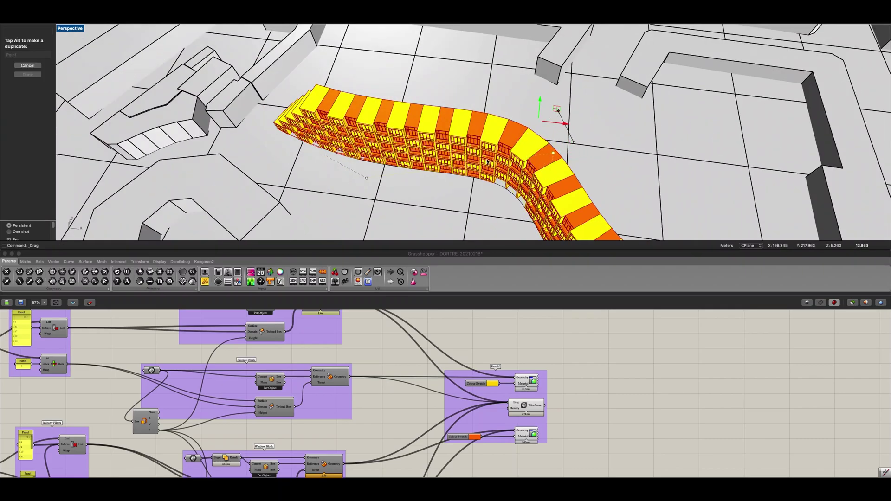
{"action": "left_click_drag", "start_coordinate": [488, 162], "coordinate": [488, 162]}
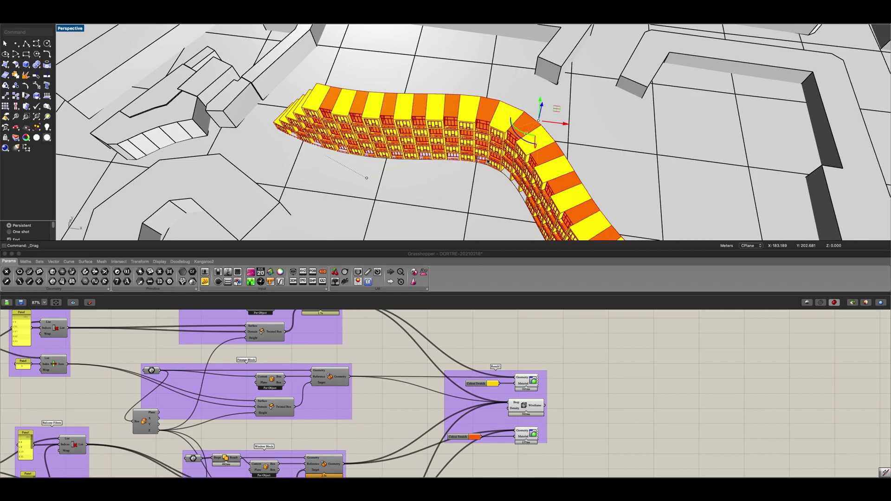
{"action": "left_click", "coordinate": [502, 170]}
{"action": "right_click_drag", "start_coordinate": [420, 211], "coordinate": [474, 171]}
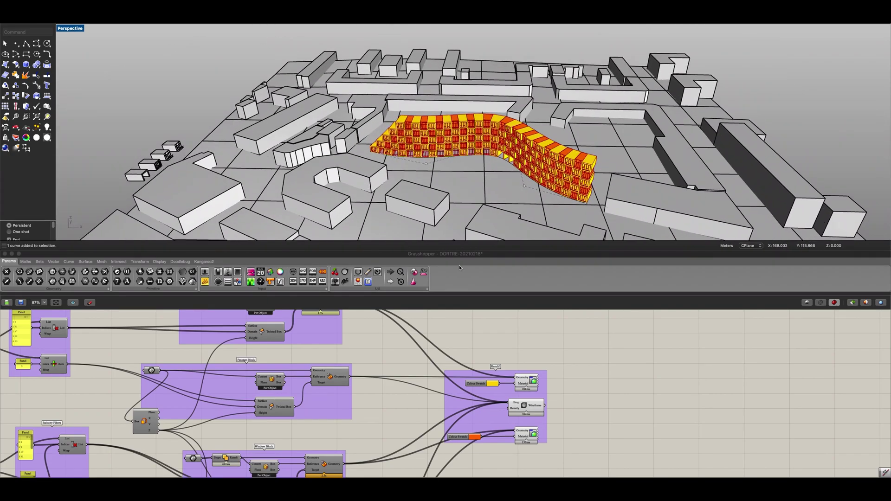
{"action": "left_click", "coordinate": [462, 335]}
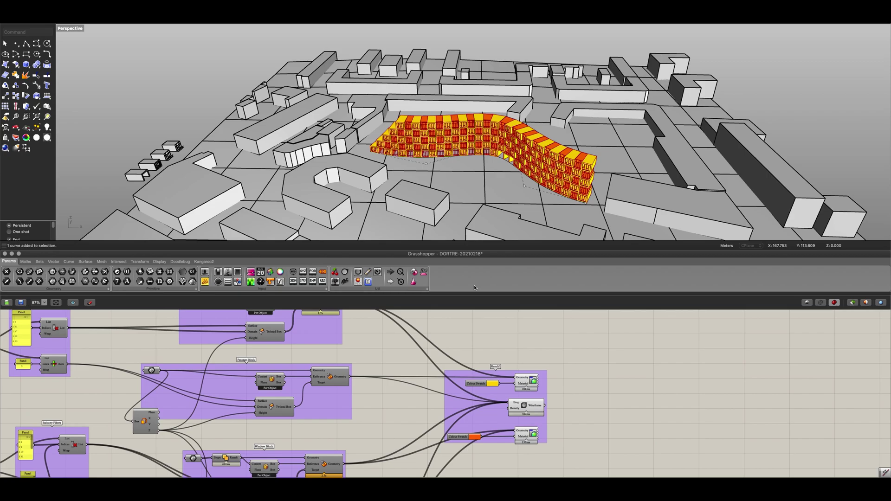
{"action": "scroll", "coordinate": [462, 158], "scroll_direction": "up", "scroll_amount": 2}
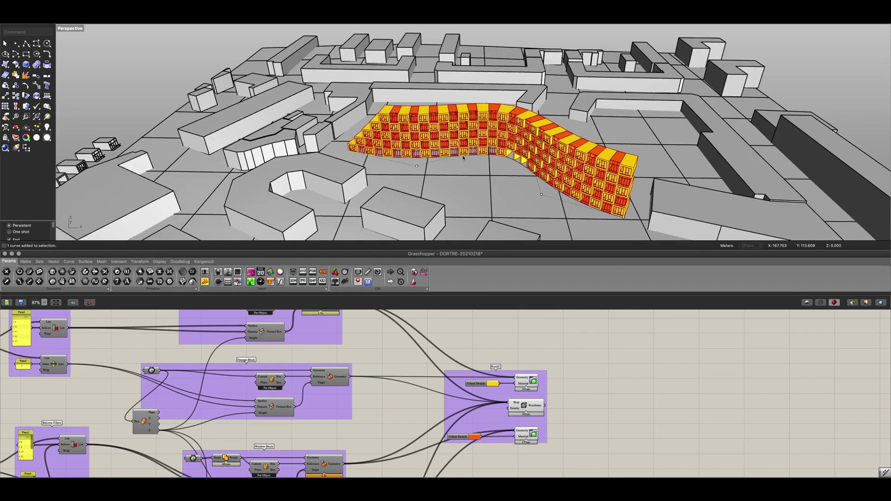
{"action": "right_click_drag", "start_coordinate": [456, 164], "coordinate": [511, 145]}
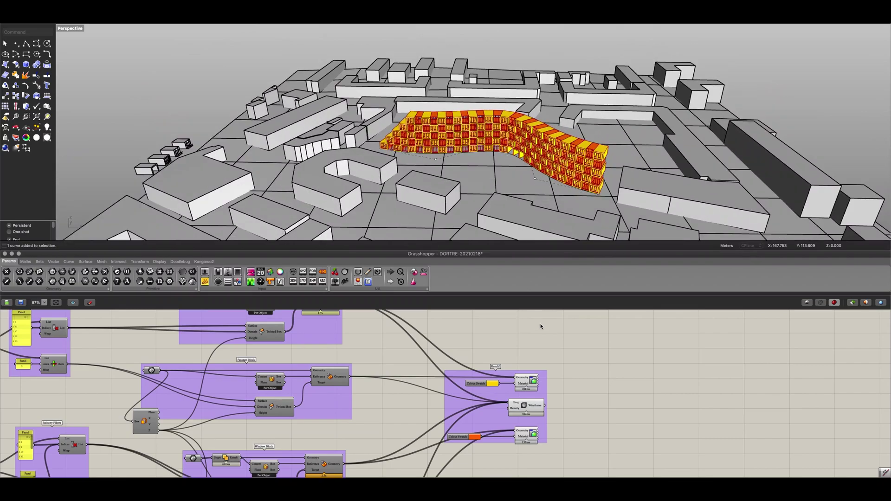